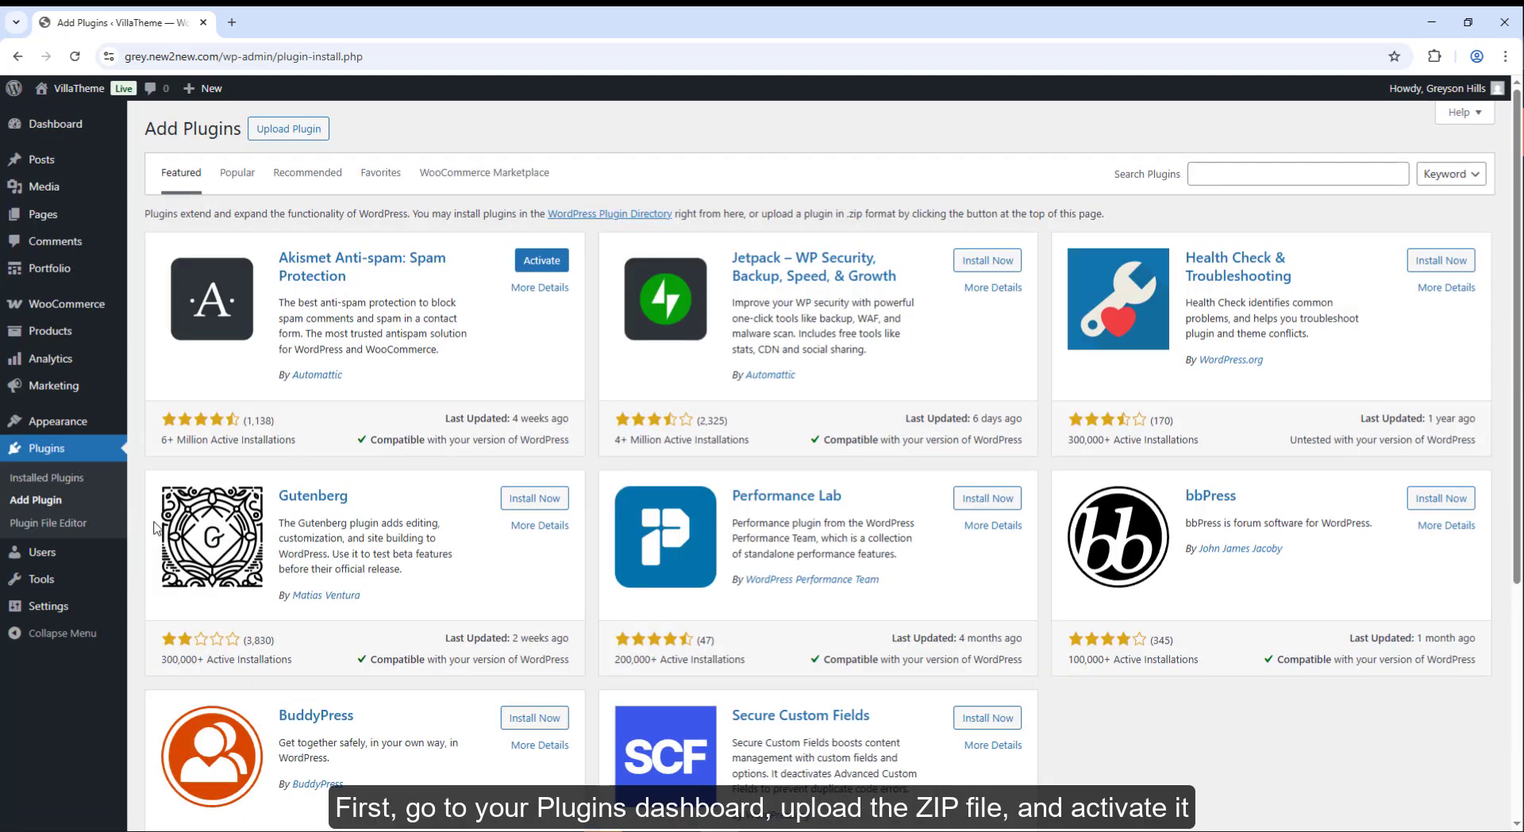
# - Upload and install the plugin file woocommerce-alidropship.zip, and activate it on the site
pyautogui.click(288, 129)
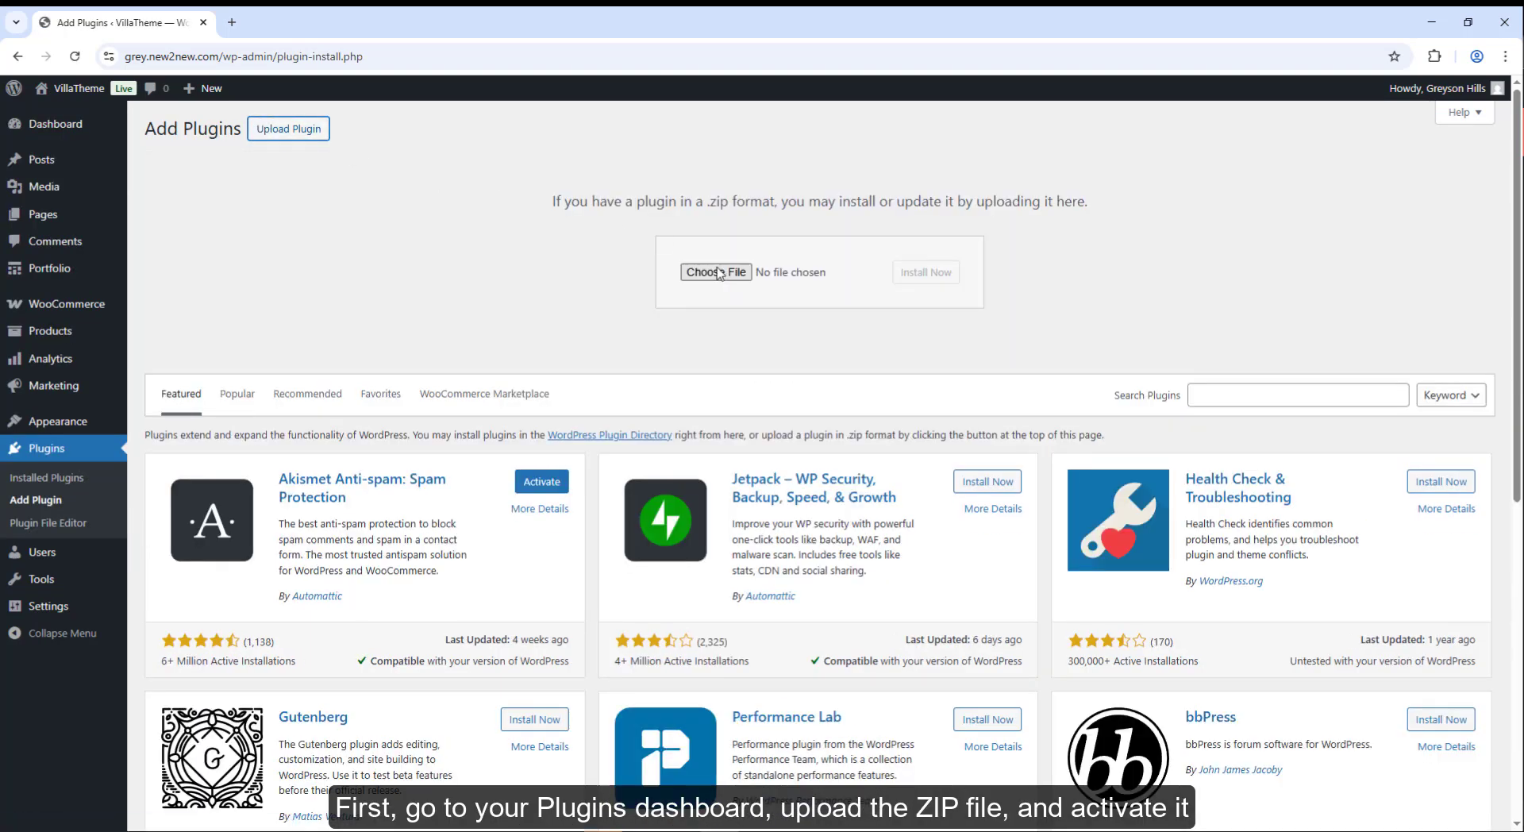
pyautogui.click(718, 275)
pyautogui.doubleClick(281, 116)
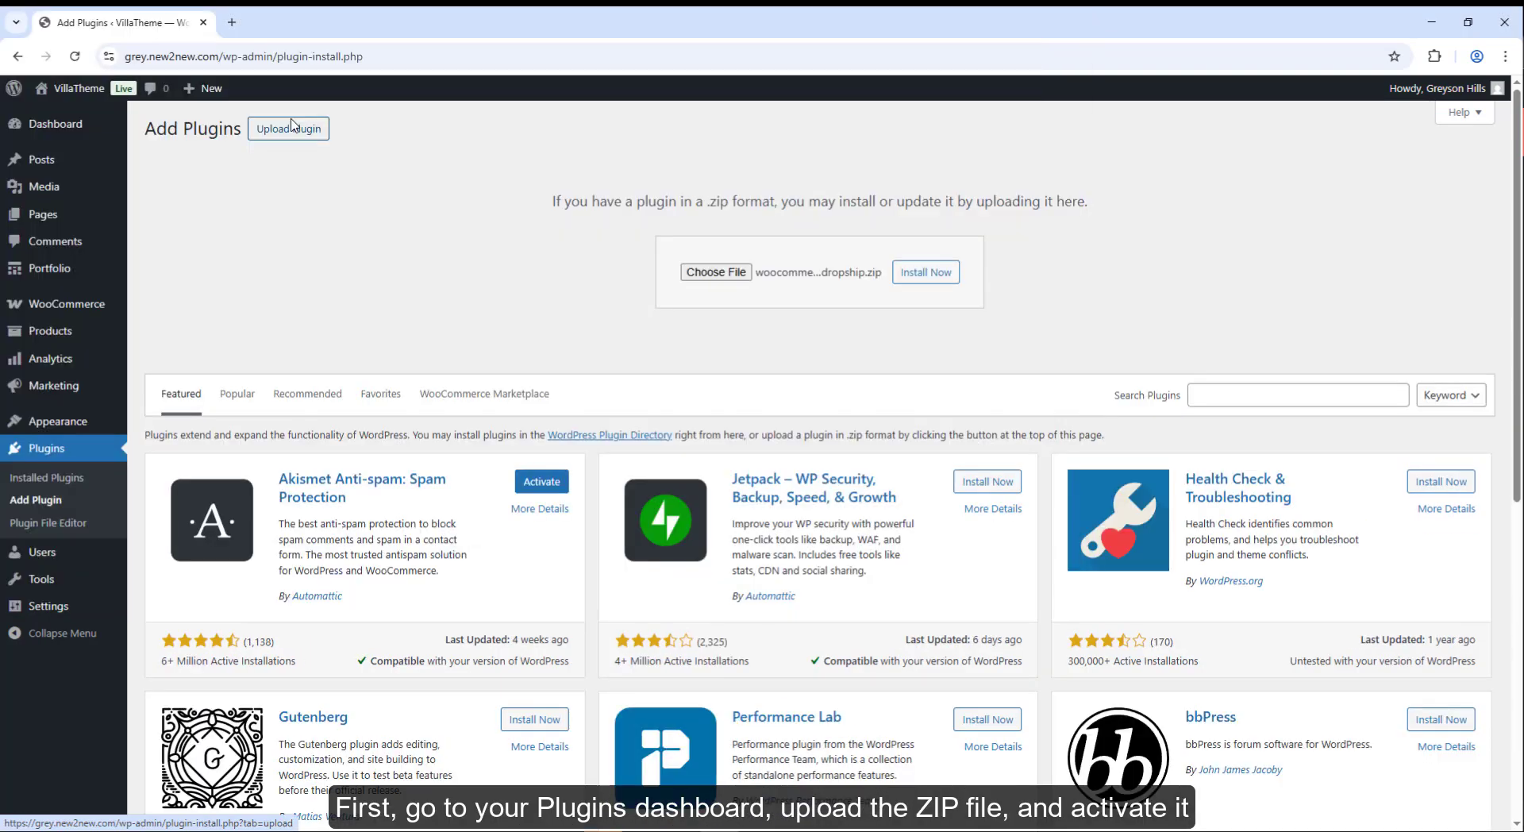
pyautogui.click(907, 272)
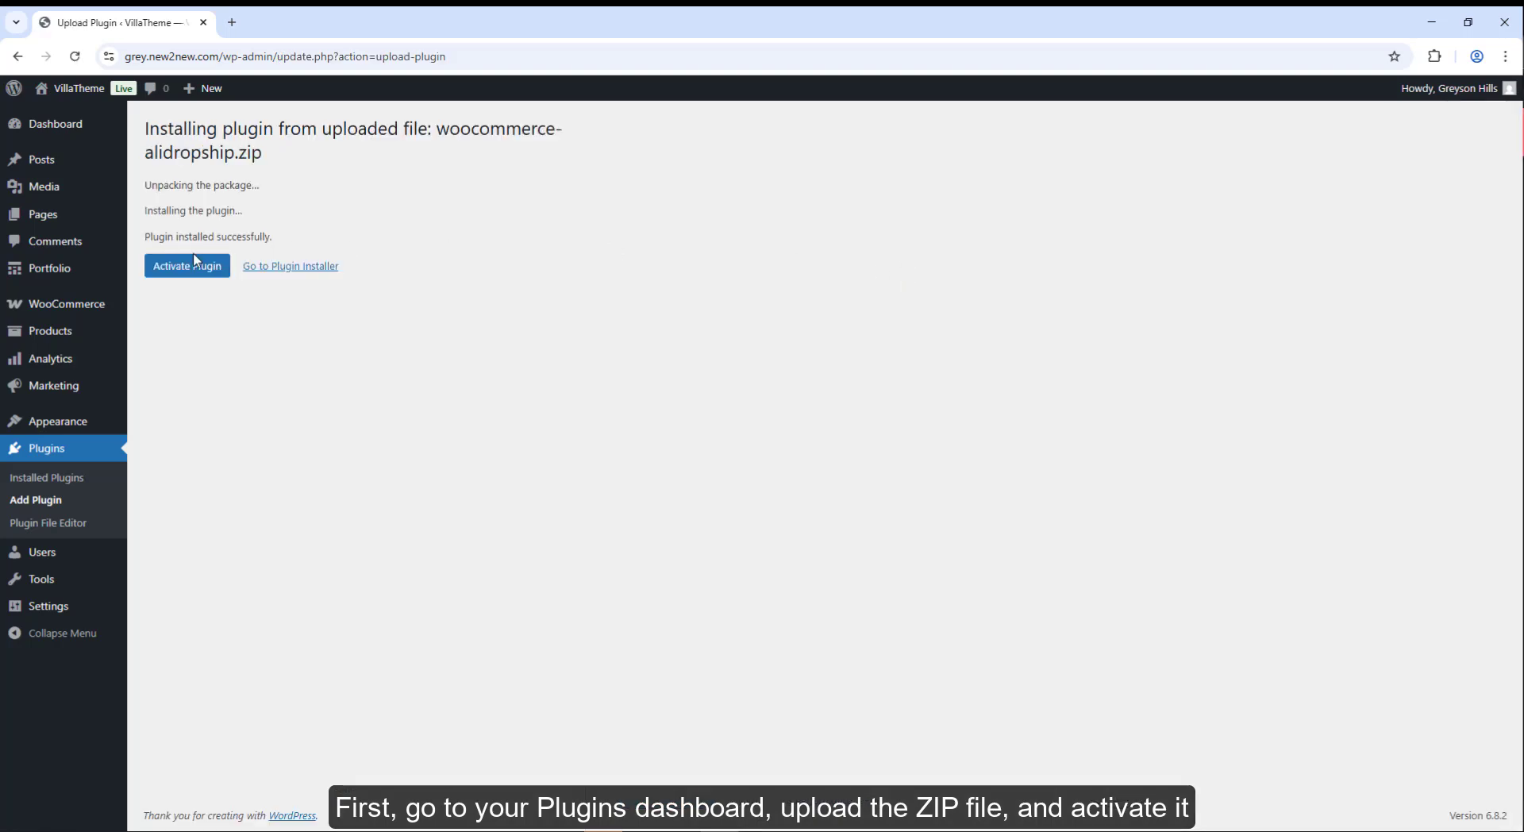
pyautogui.click(195, 260)
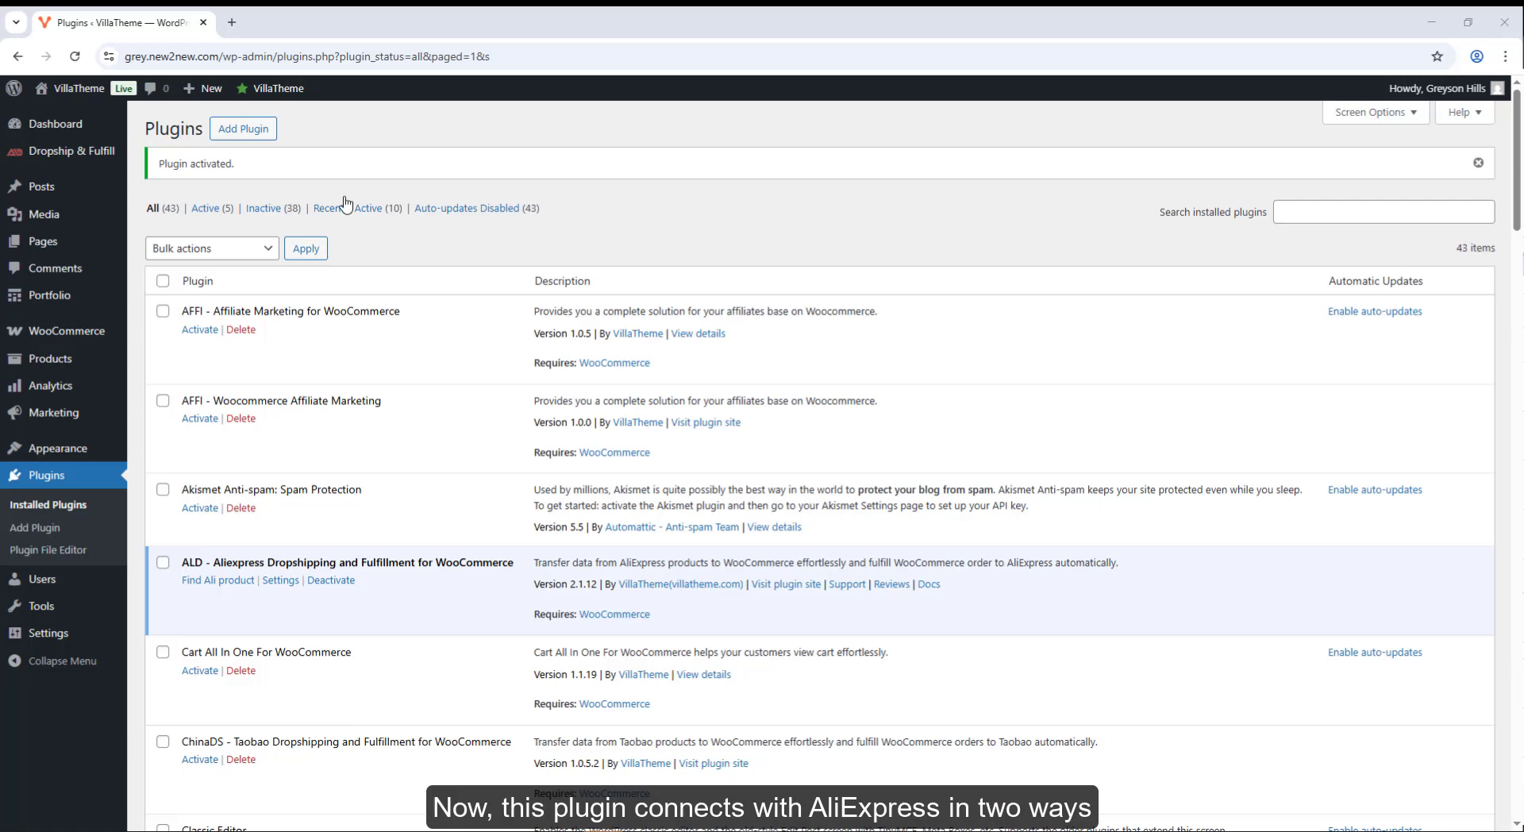
# - Install the WooCommerce AliExpress Dropshipping Extension from the Chrome Web Store and accept its affiliate-link consent
pyautogui.moveTo(274, 89)
pyautogui.click(274, 127)
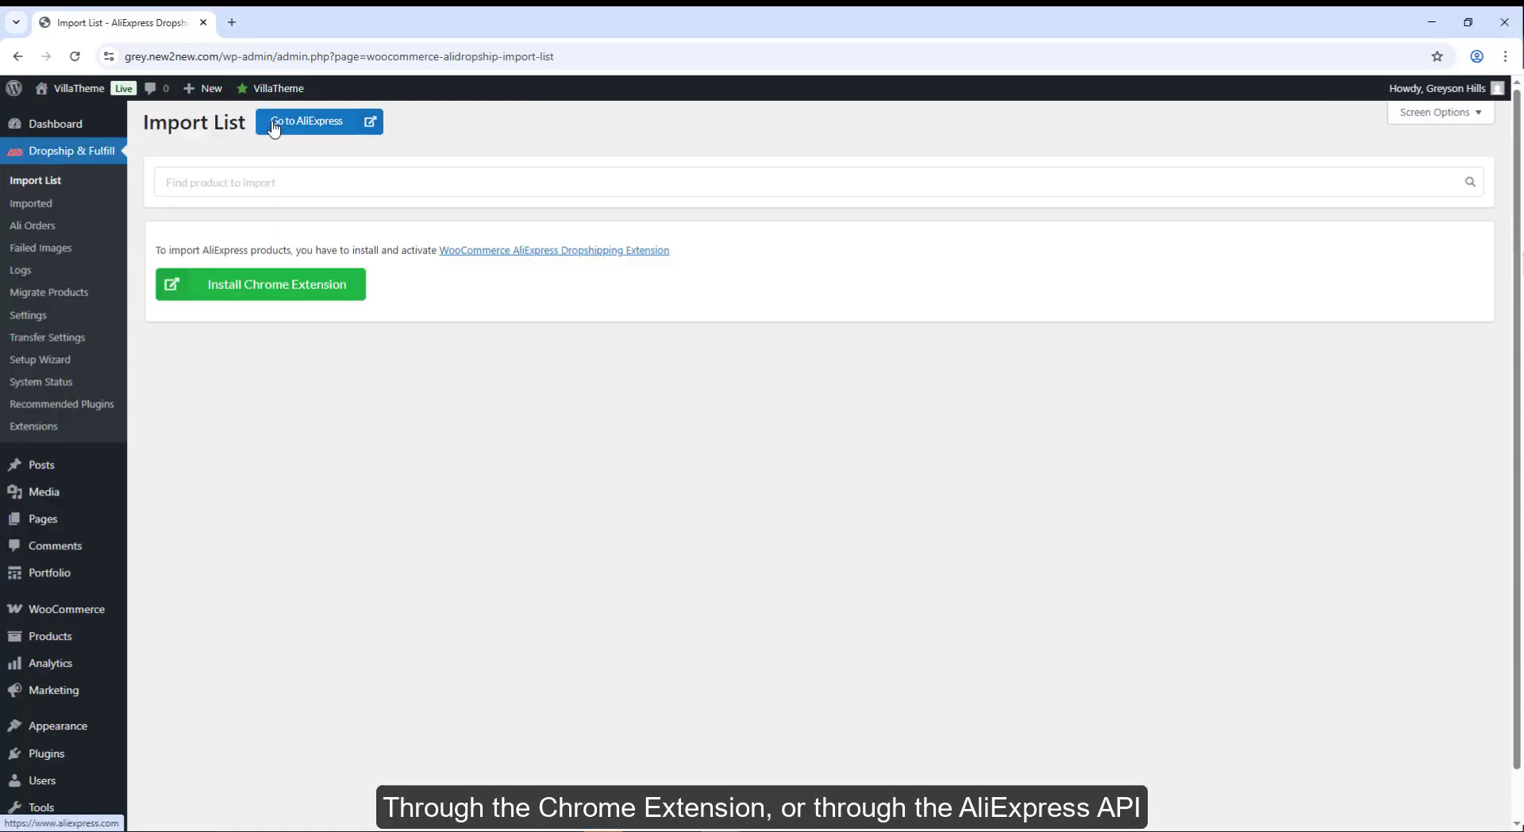
pyautogui.click(236, 286)
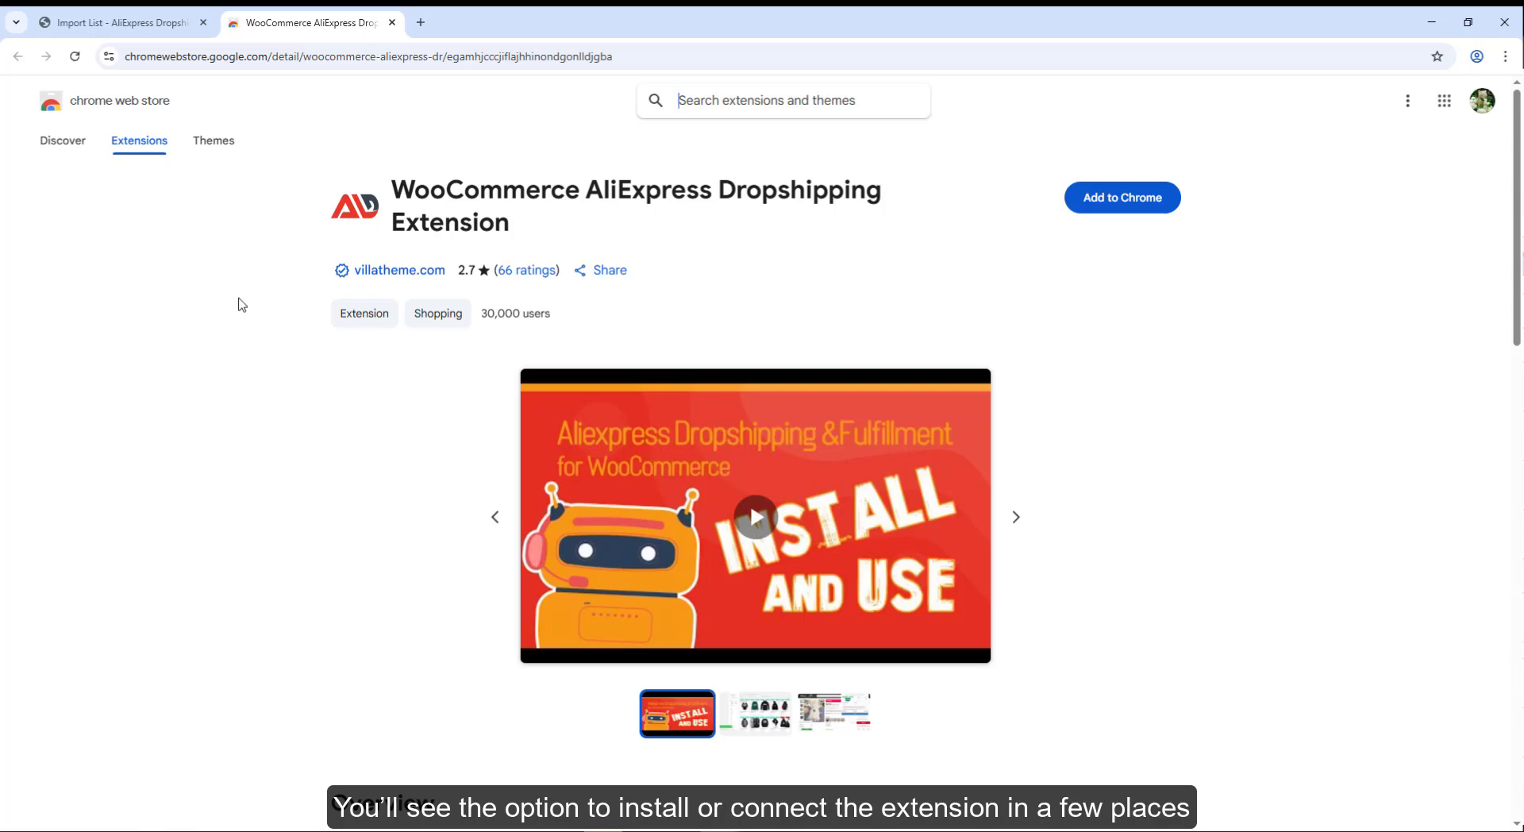
pyautogui.click(1127, 196)
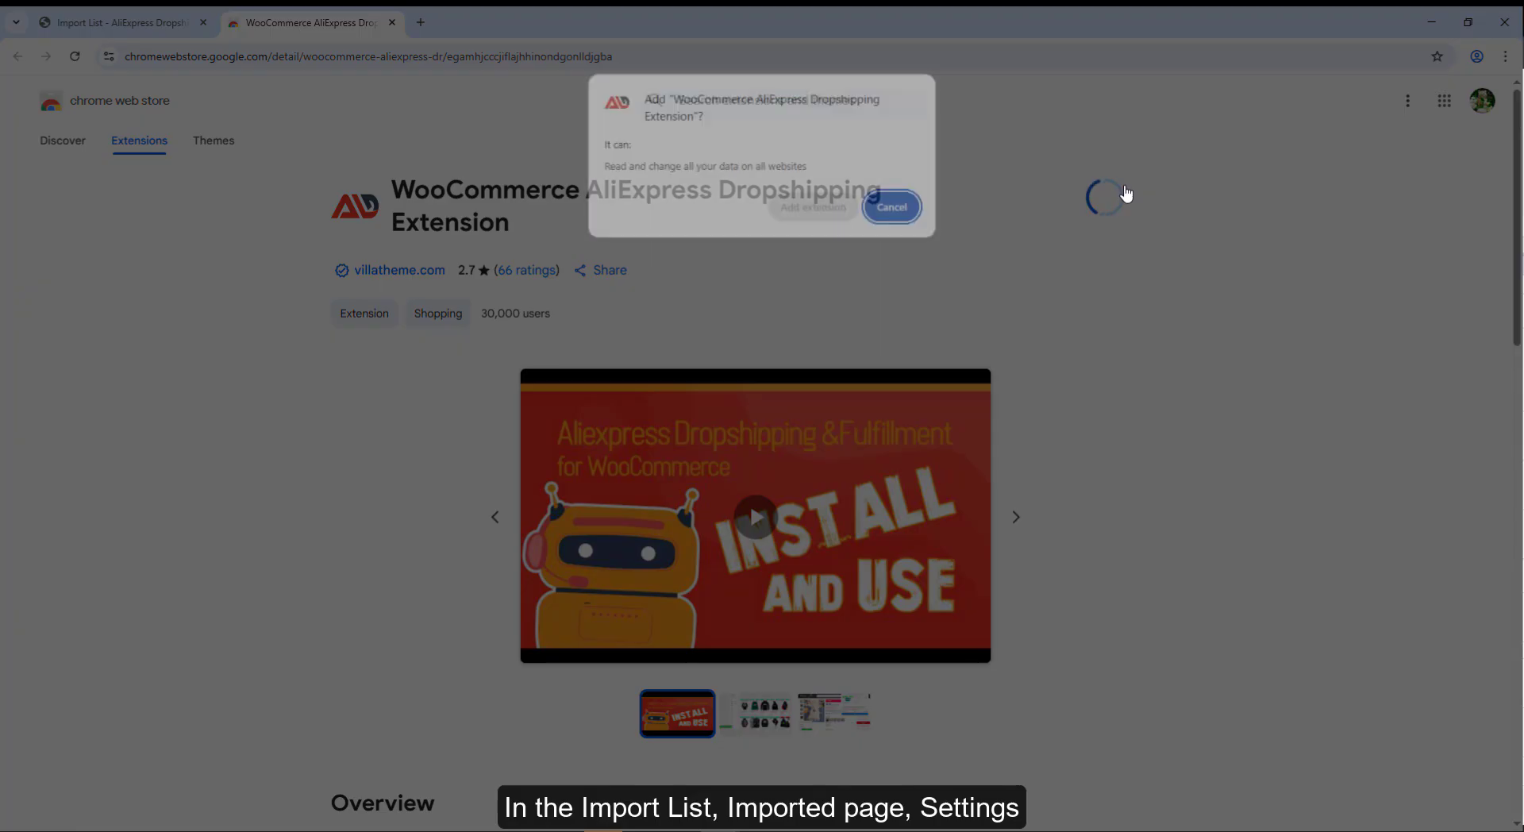
pyautogui.click(844, 215)
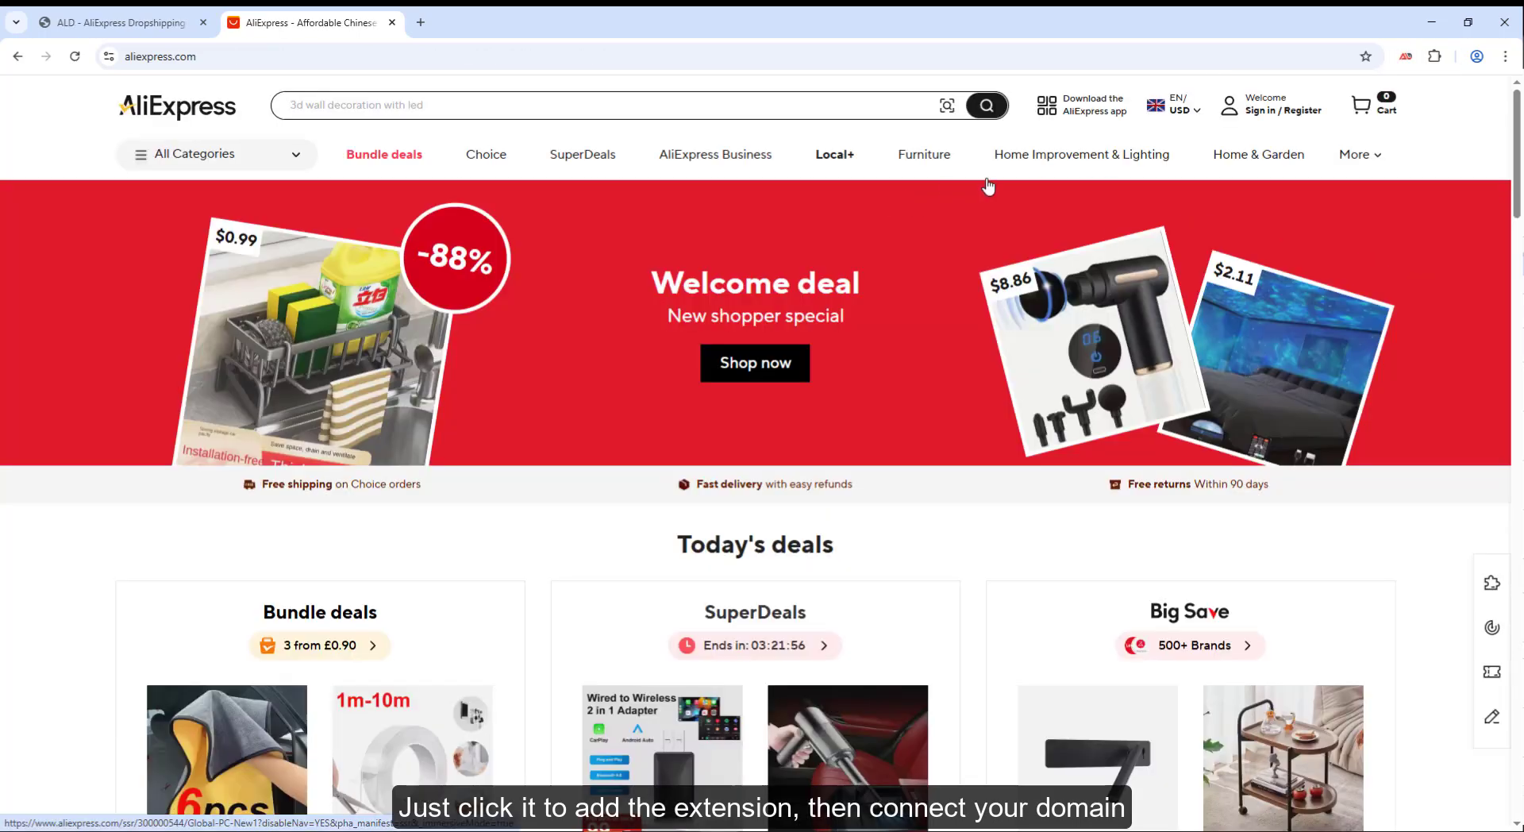
pyautogui.click(1405, 57)
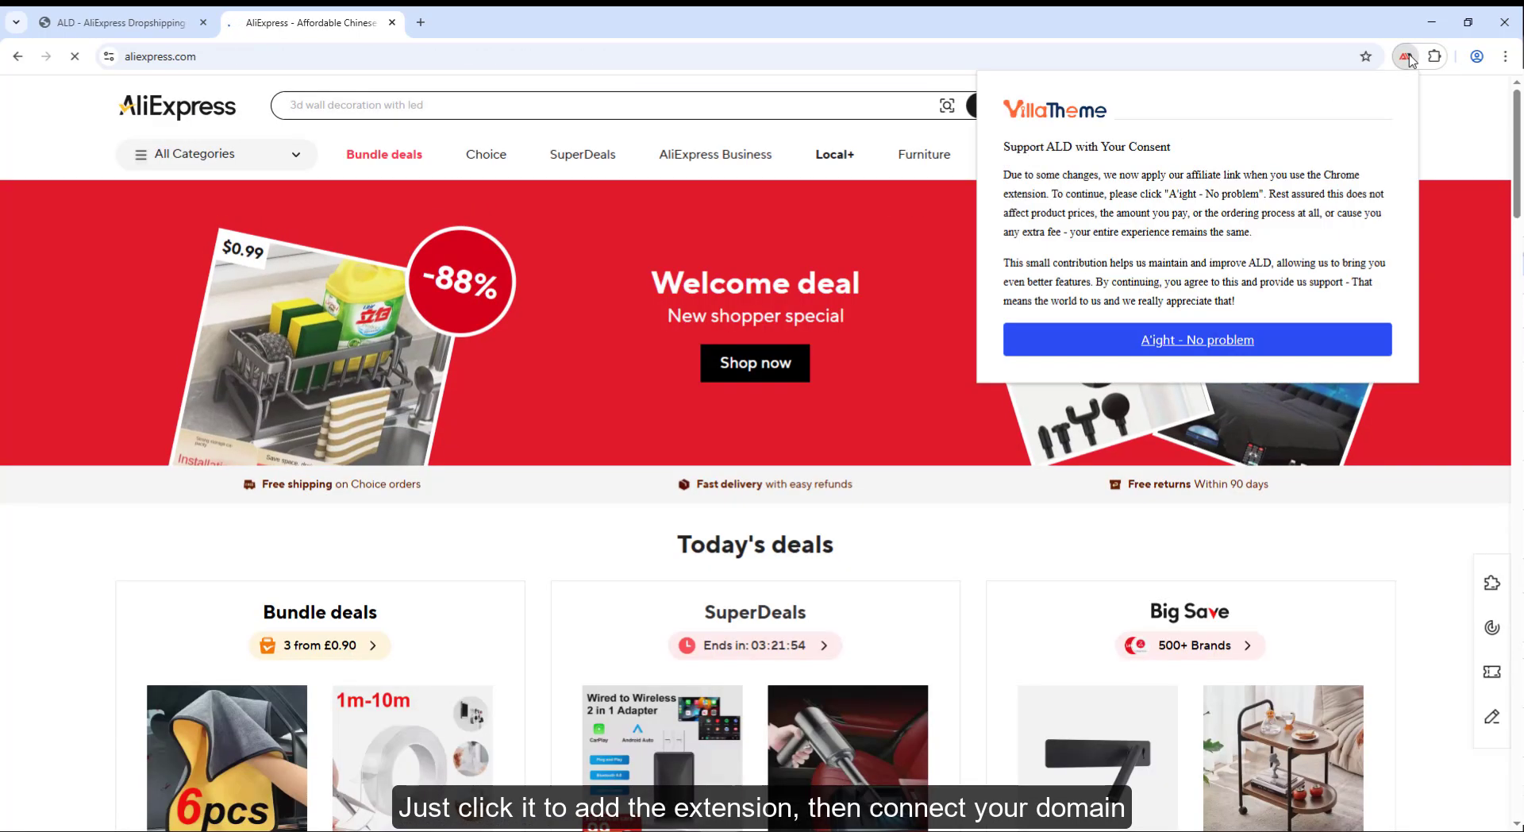
pyautogui.click(1214, 338)
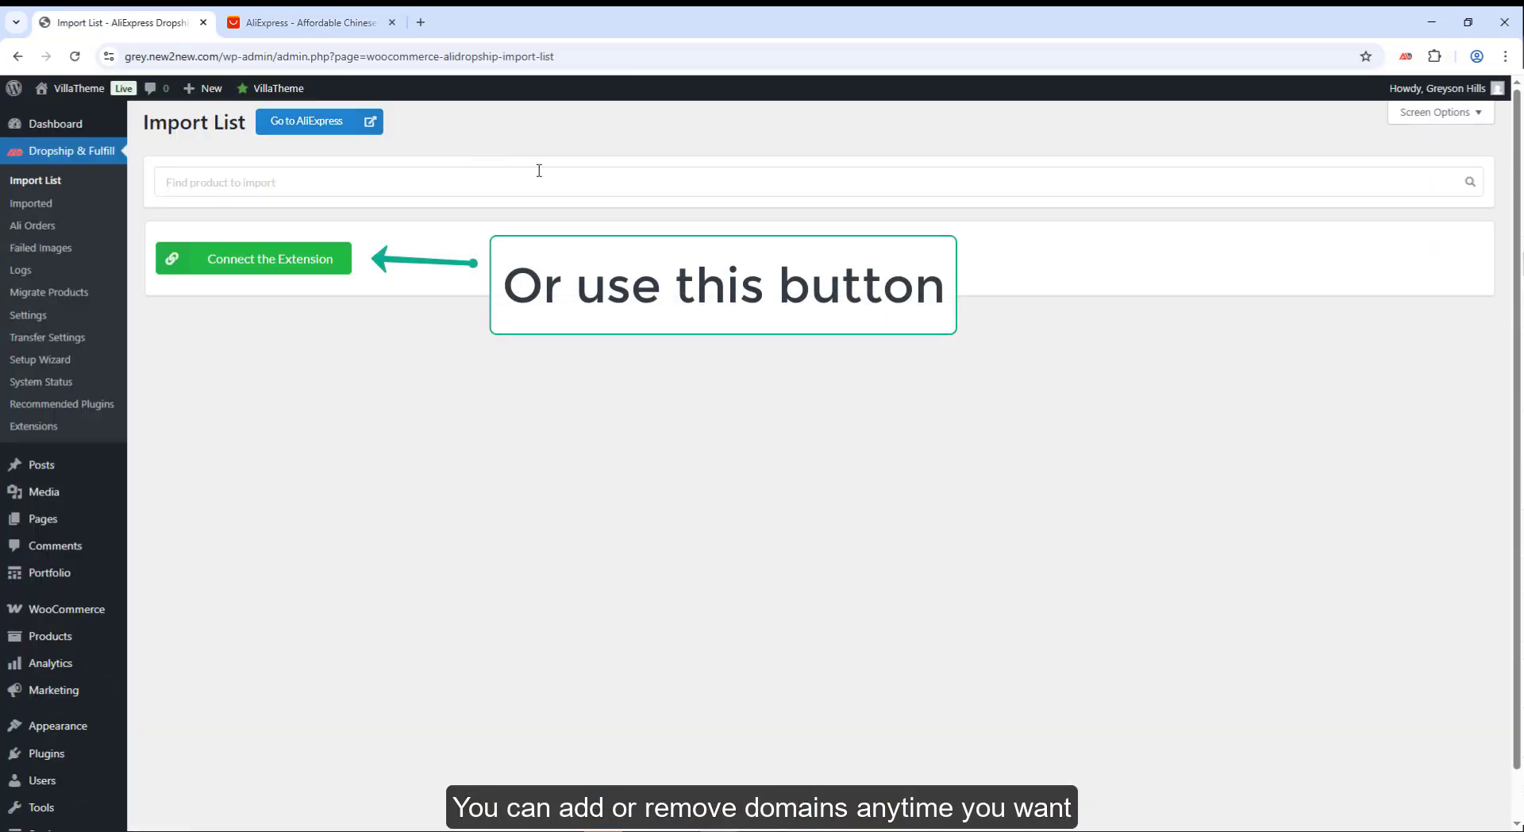
# - Connect the extension to the store from the plugin's Settings page and approve its read/write access request
pyautogui.click(30, 321)
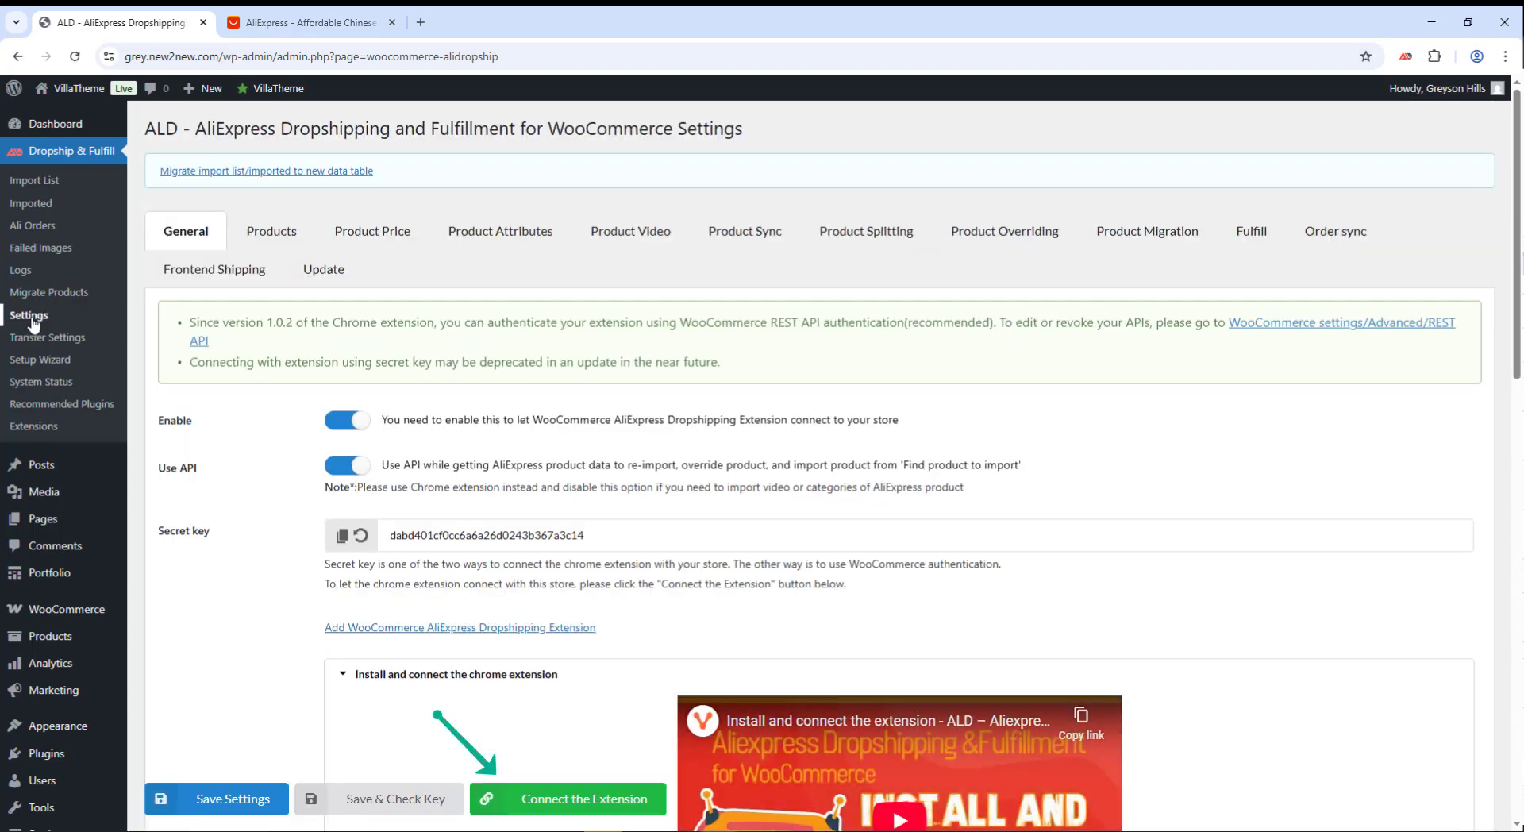
pyautogui.click(568, 798)
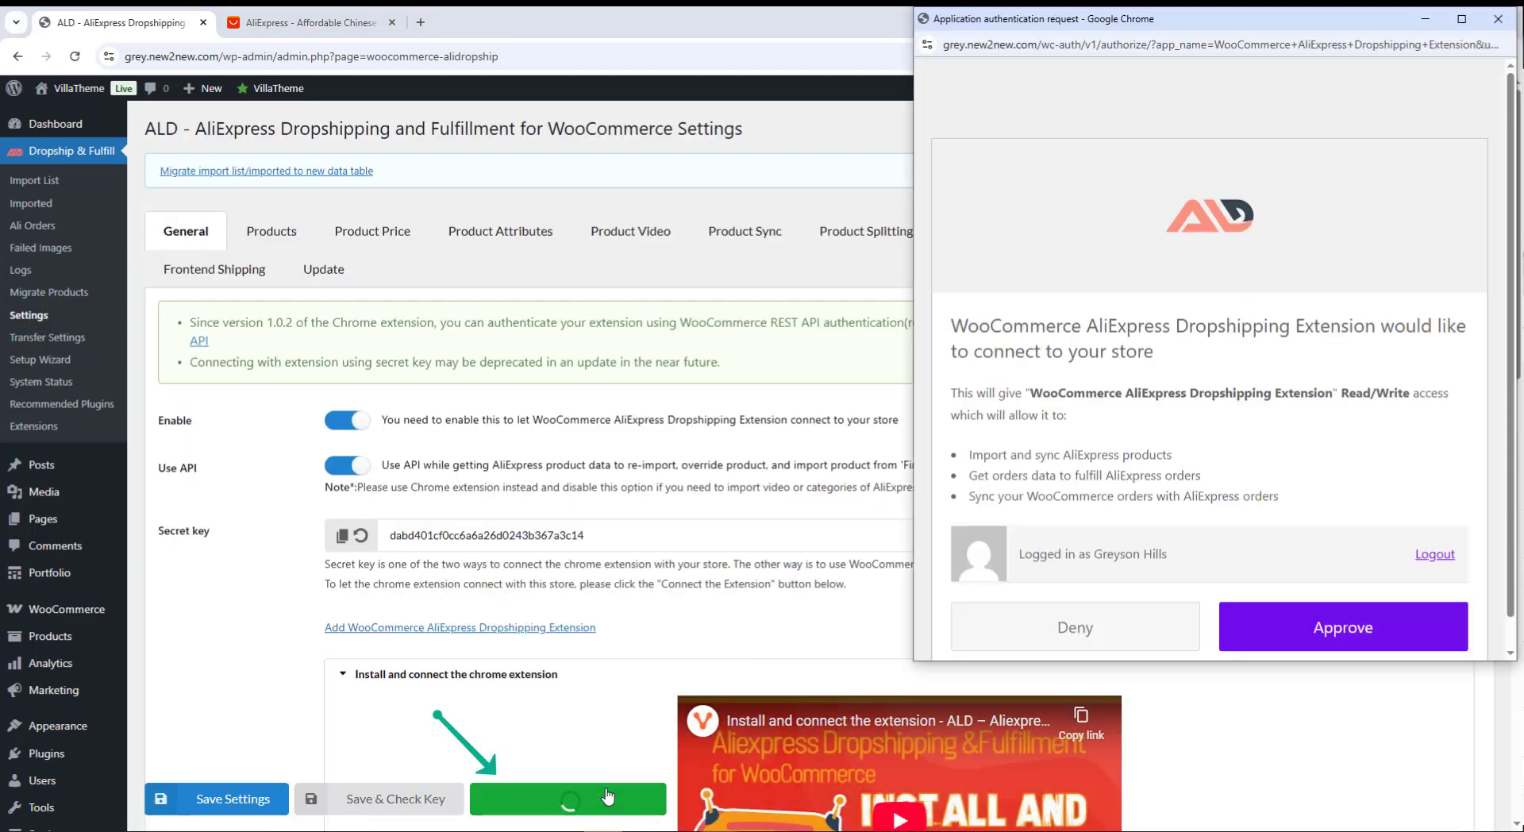
pyautogui.click(1359, 639)
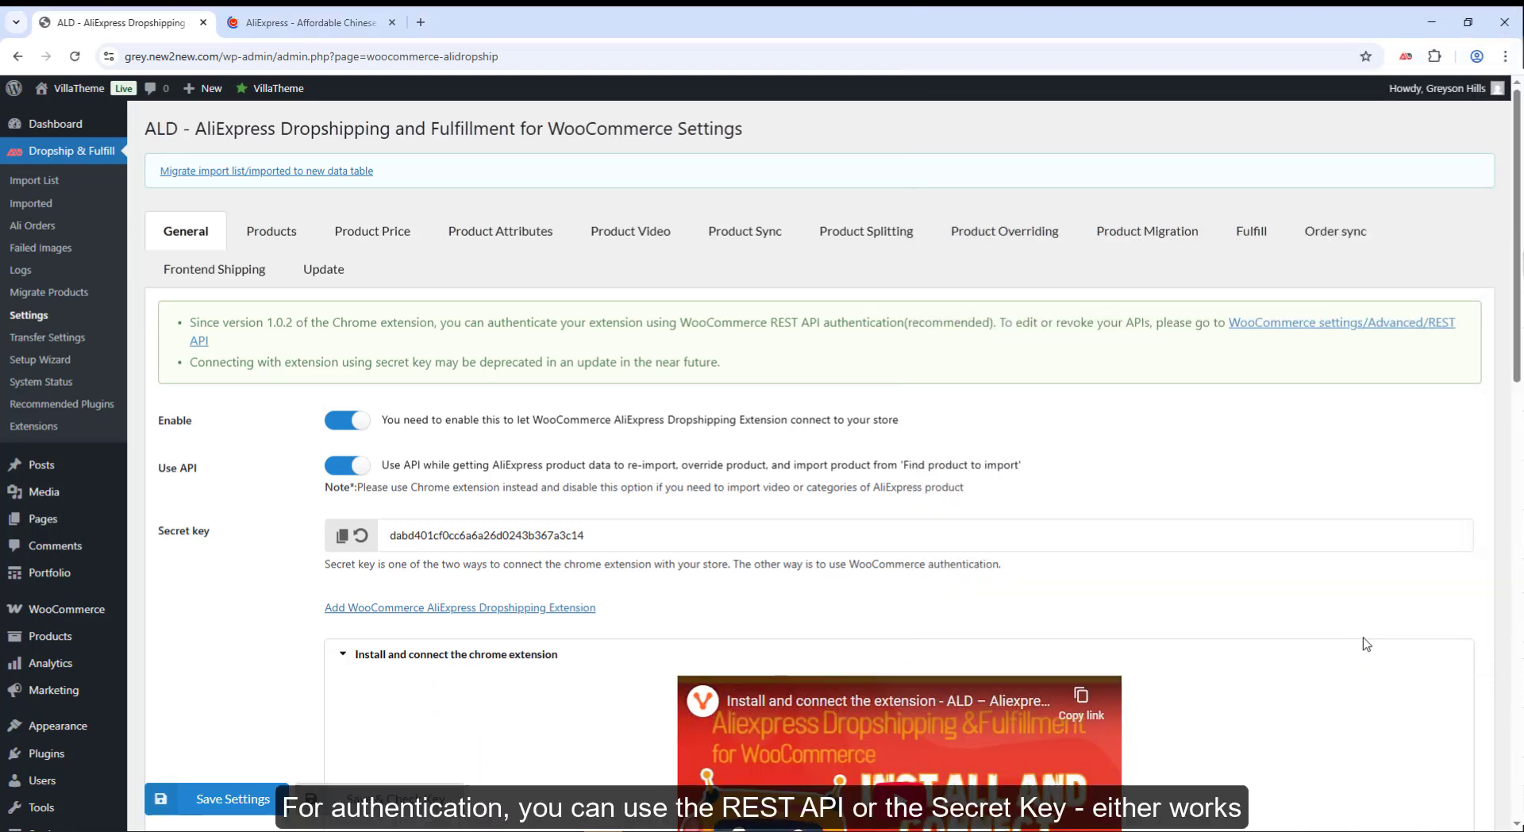
pyautogui.click(314, 22)
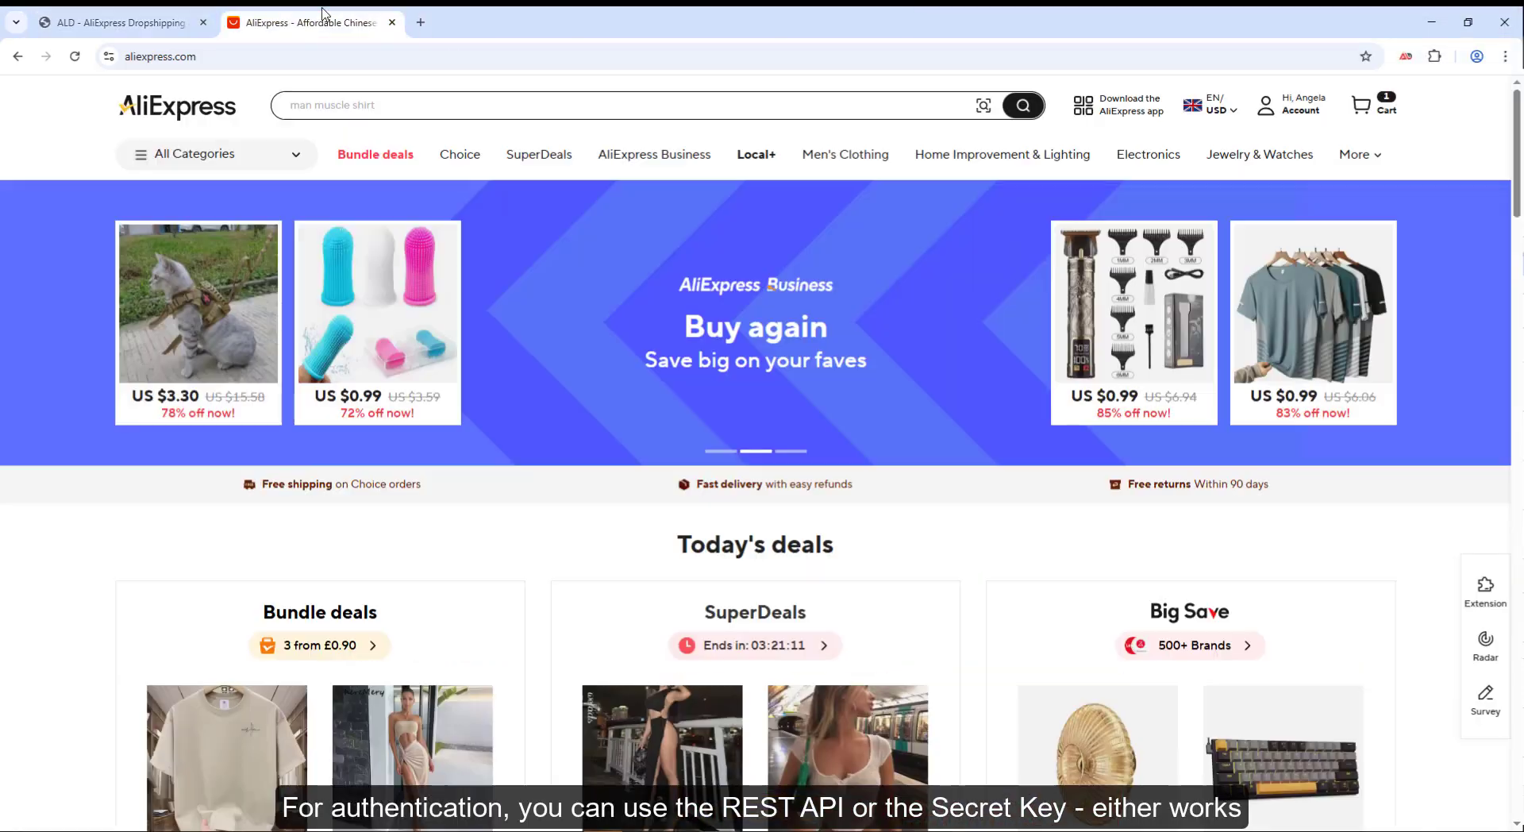
pyautogui.click(1407, 56)
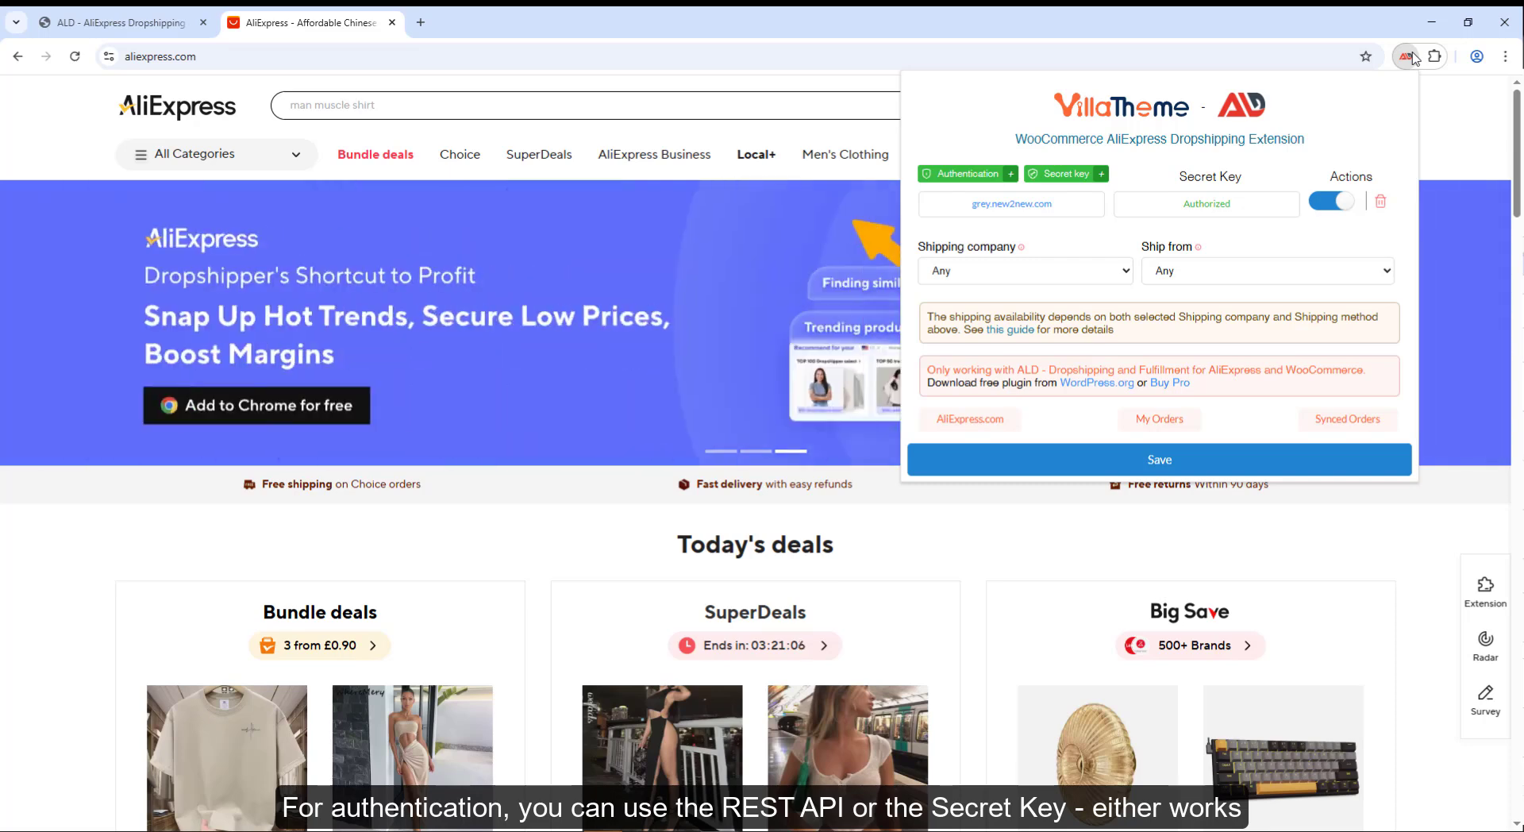
pyautogui.click(1073, 174)
pyautogui.doubleClick(1052, 199)
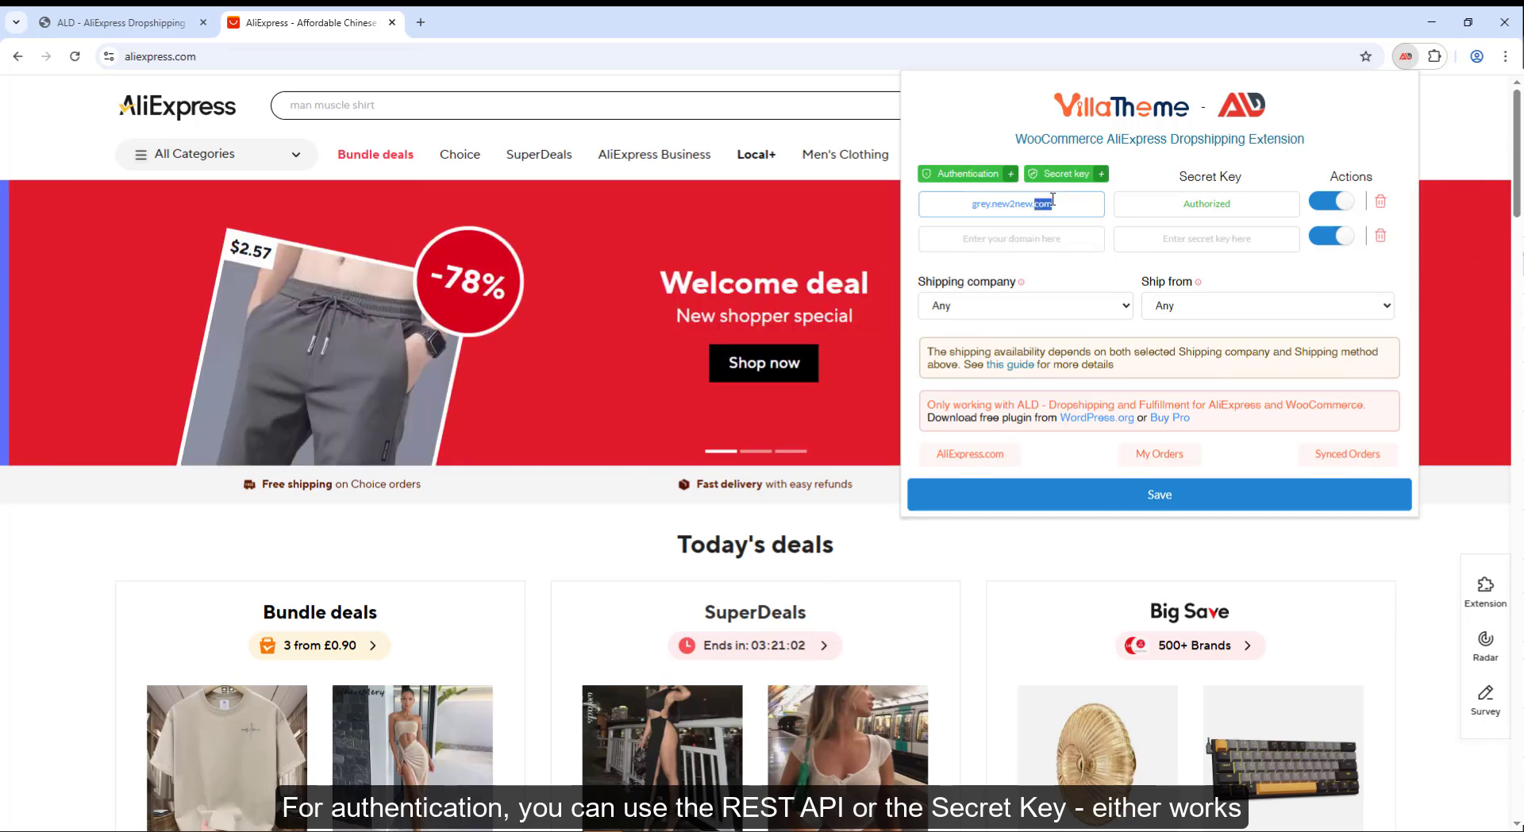
pyautogui.click(1064, 175)
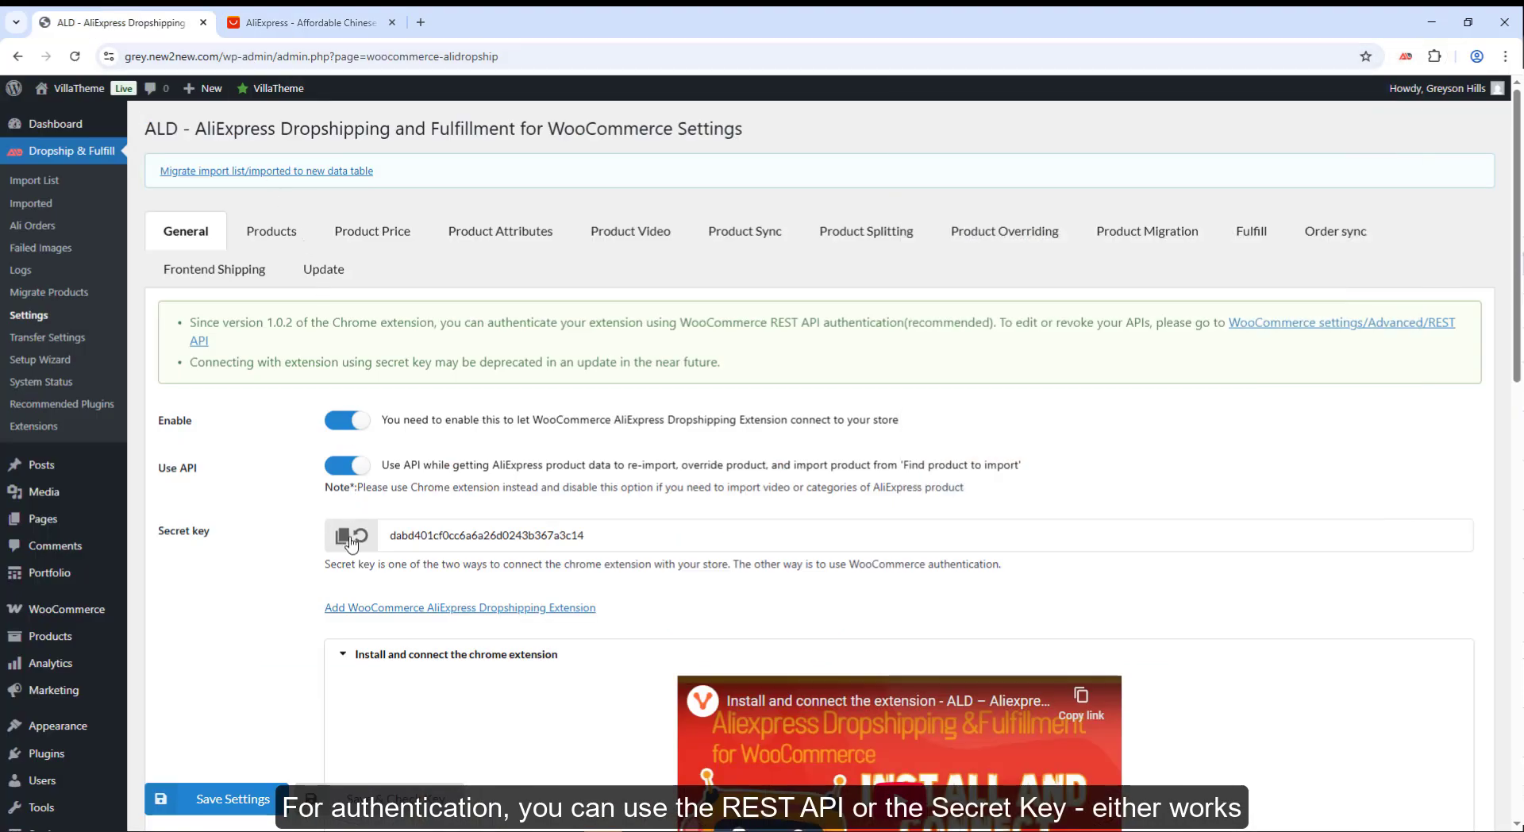
# - Copy the plugin's secret key and save a secret-key connection for the domain grey.new2new.com in the browser extension
pyautogui.click(350, 538)
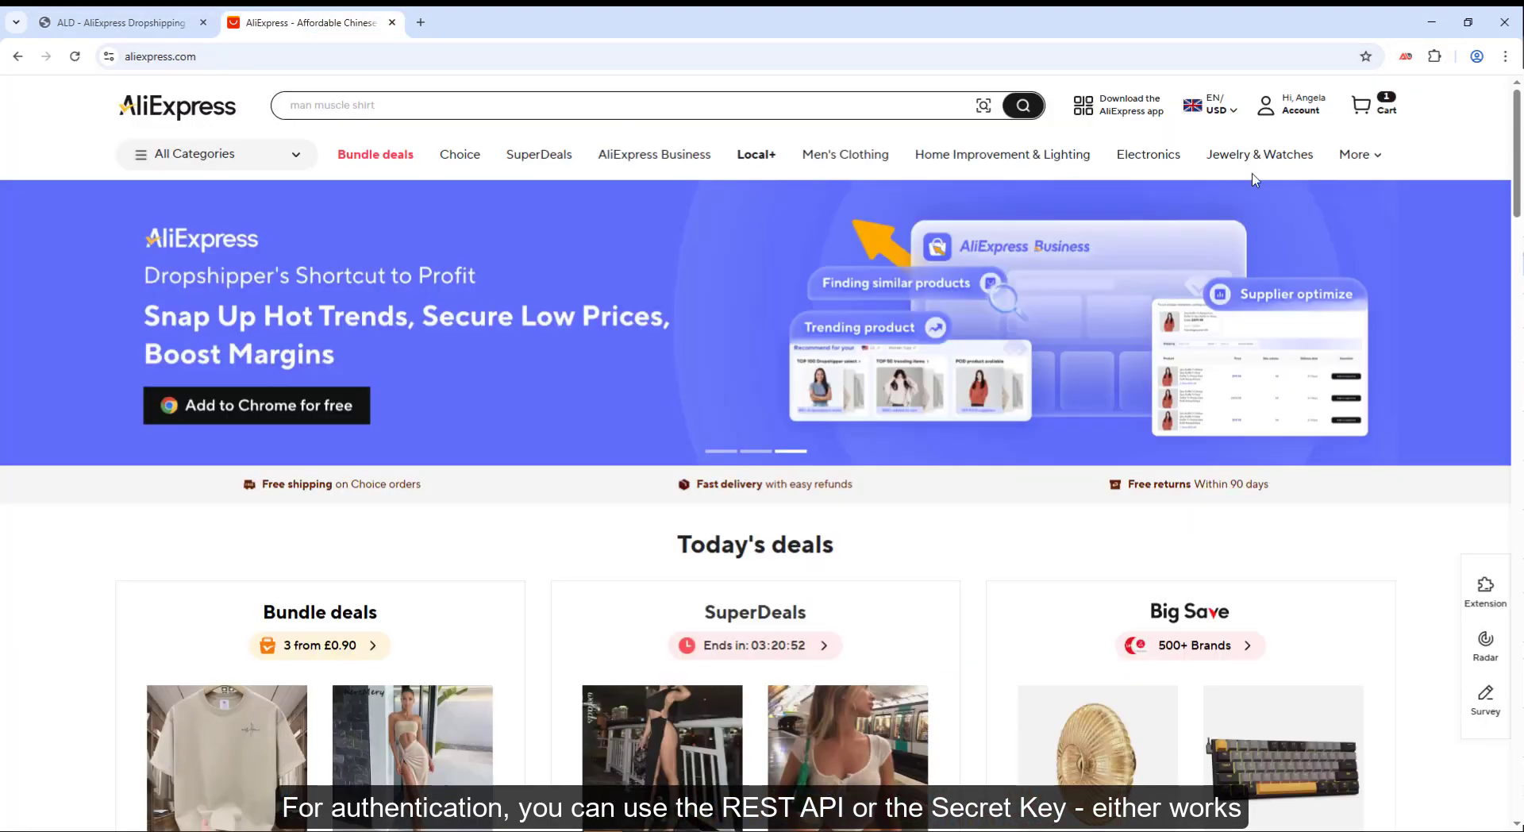
pyautogui.click(1405, 56)
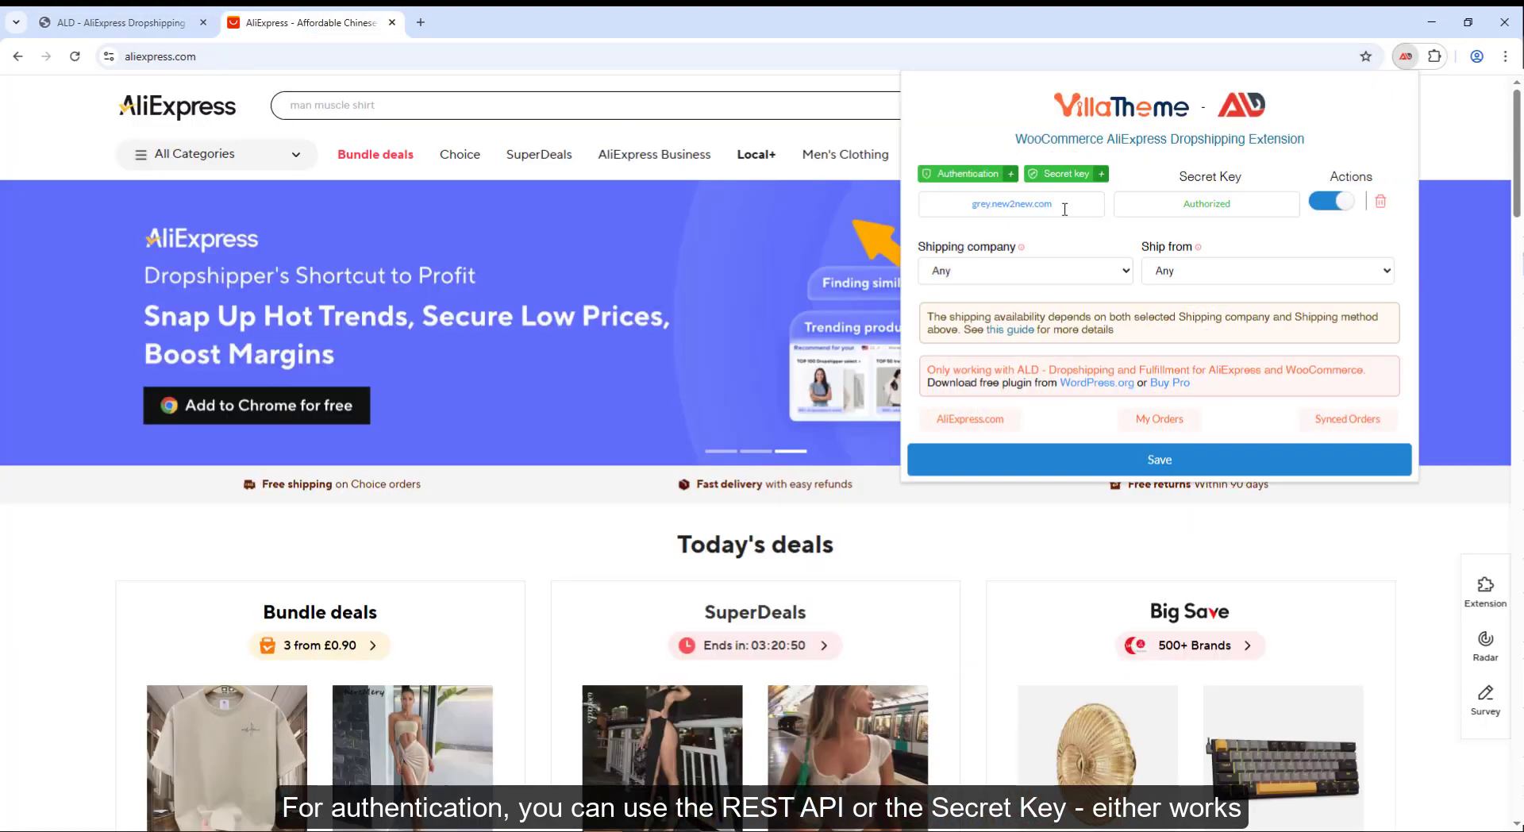
pyautogui.click(1066, 173)
pyautogui.tripleClick(1034, 204)
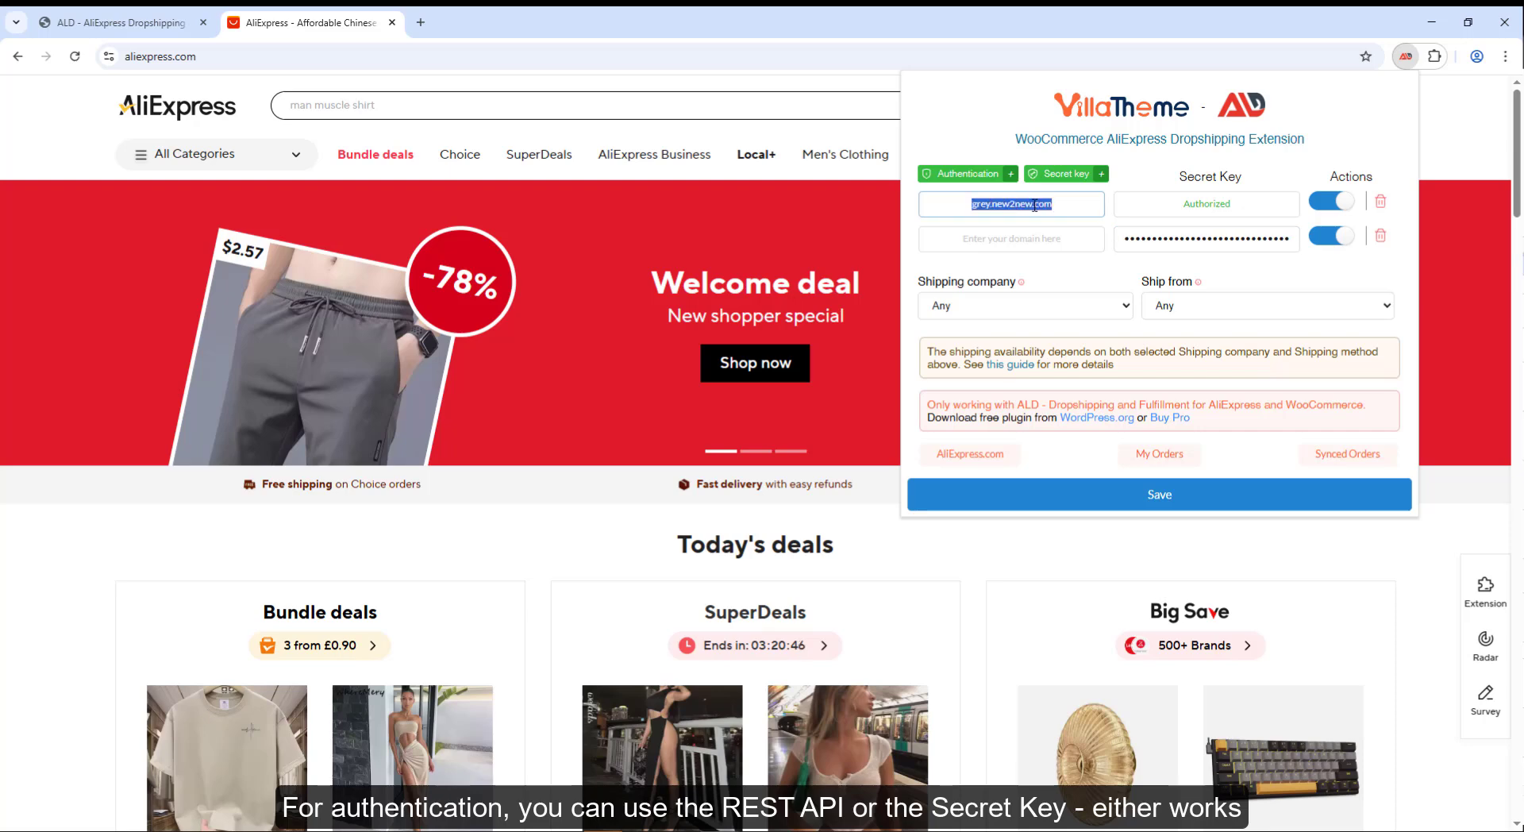
pyautogui.click(1016, 240)
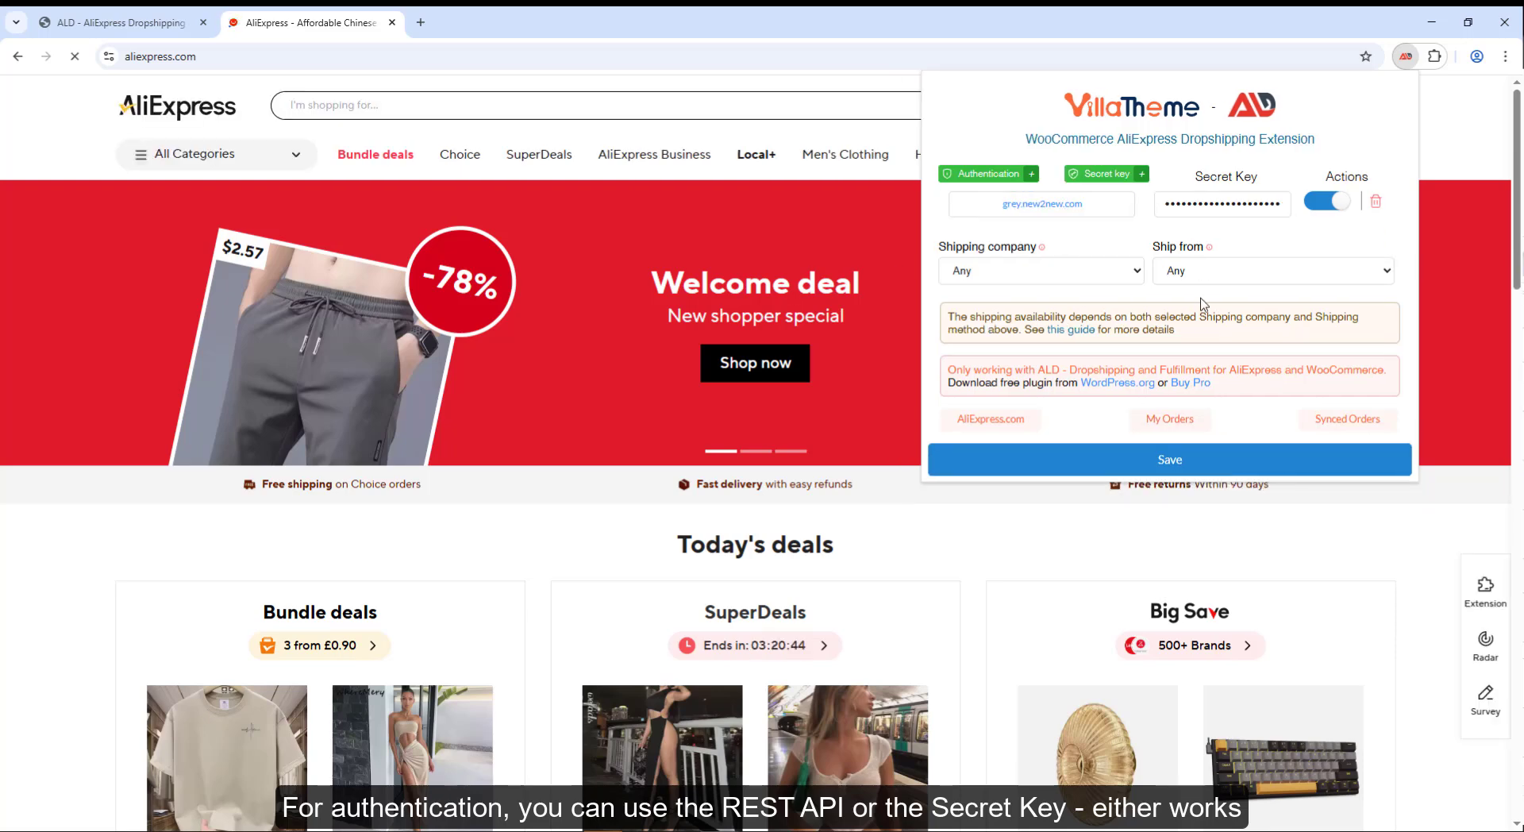
pyautogui.click(1115, 459)
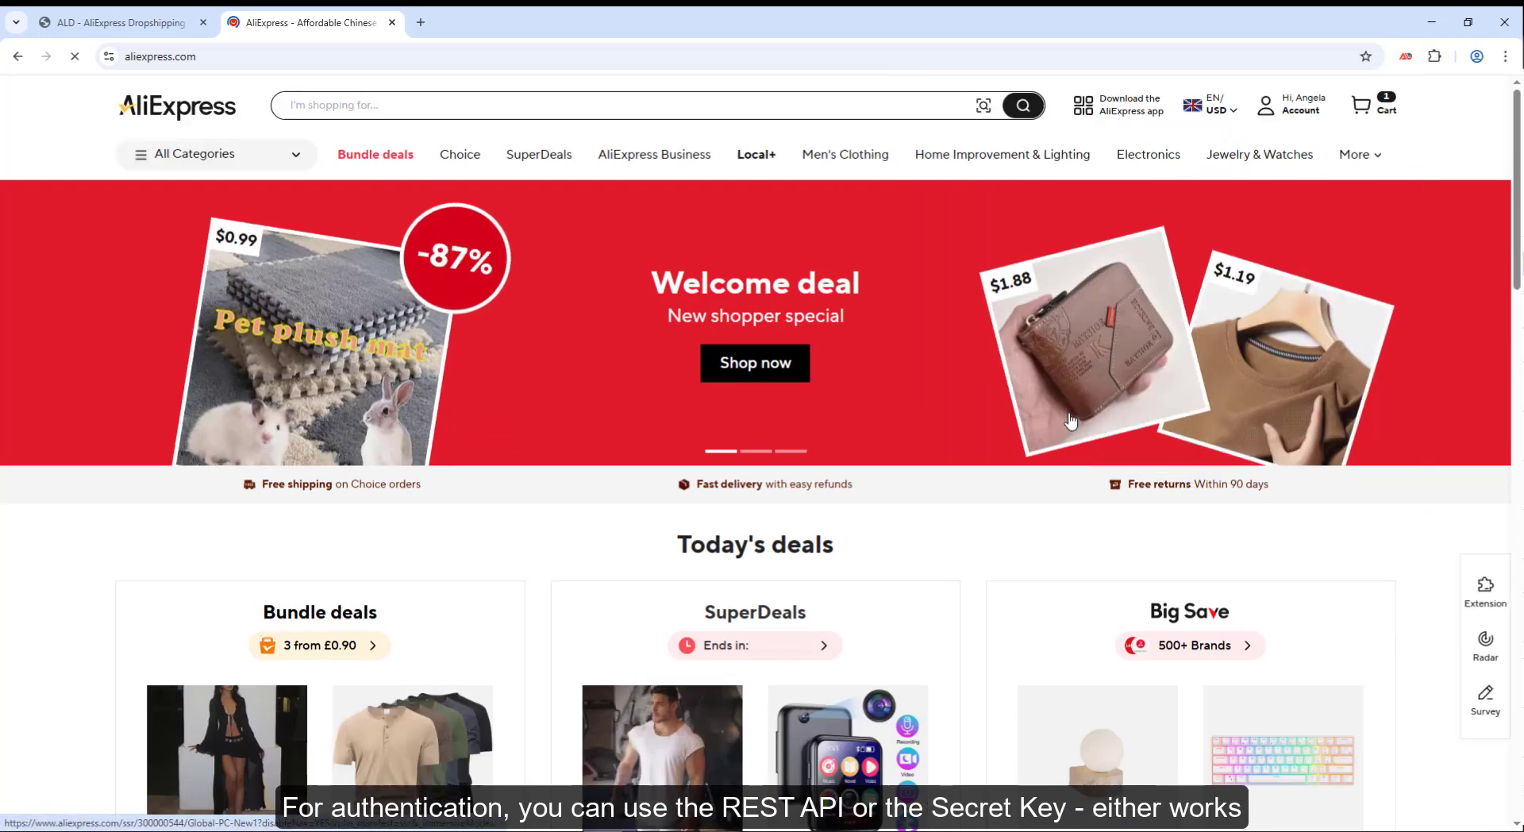
# - Add two blank authentication rows and two blank secret-key rows to the extension's domain list
pyautogui.click(1404, 55)
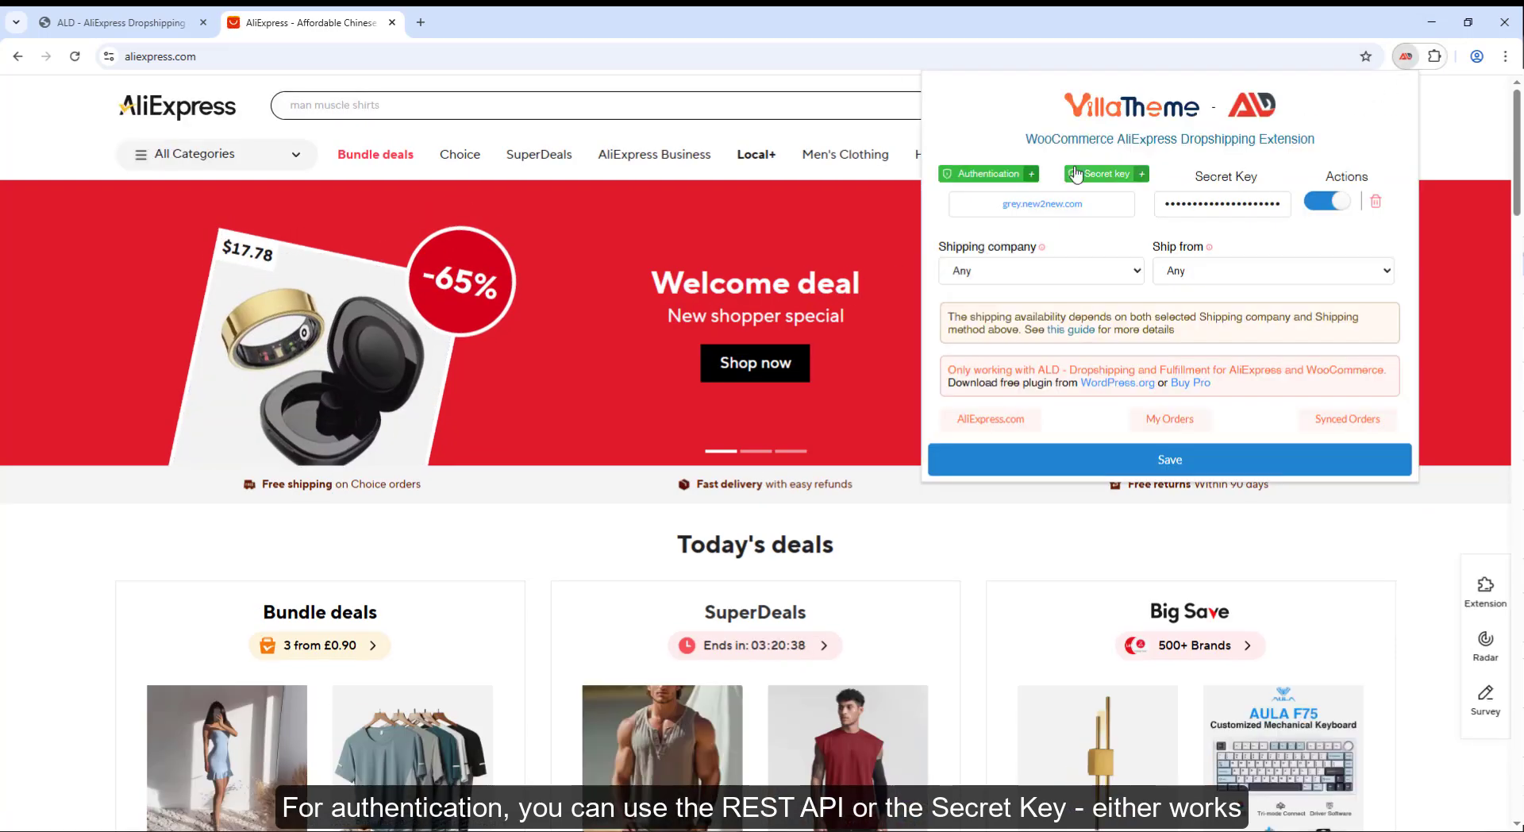
pyautogui.click(1076, 174)
pyautogui.click(1047, 175)
pyautogui.click(1048, 174)
pyautogui.click(1048, 176)
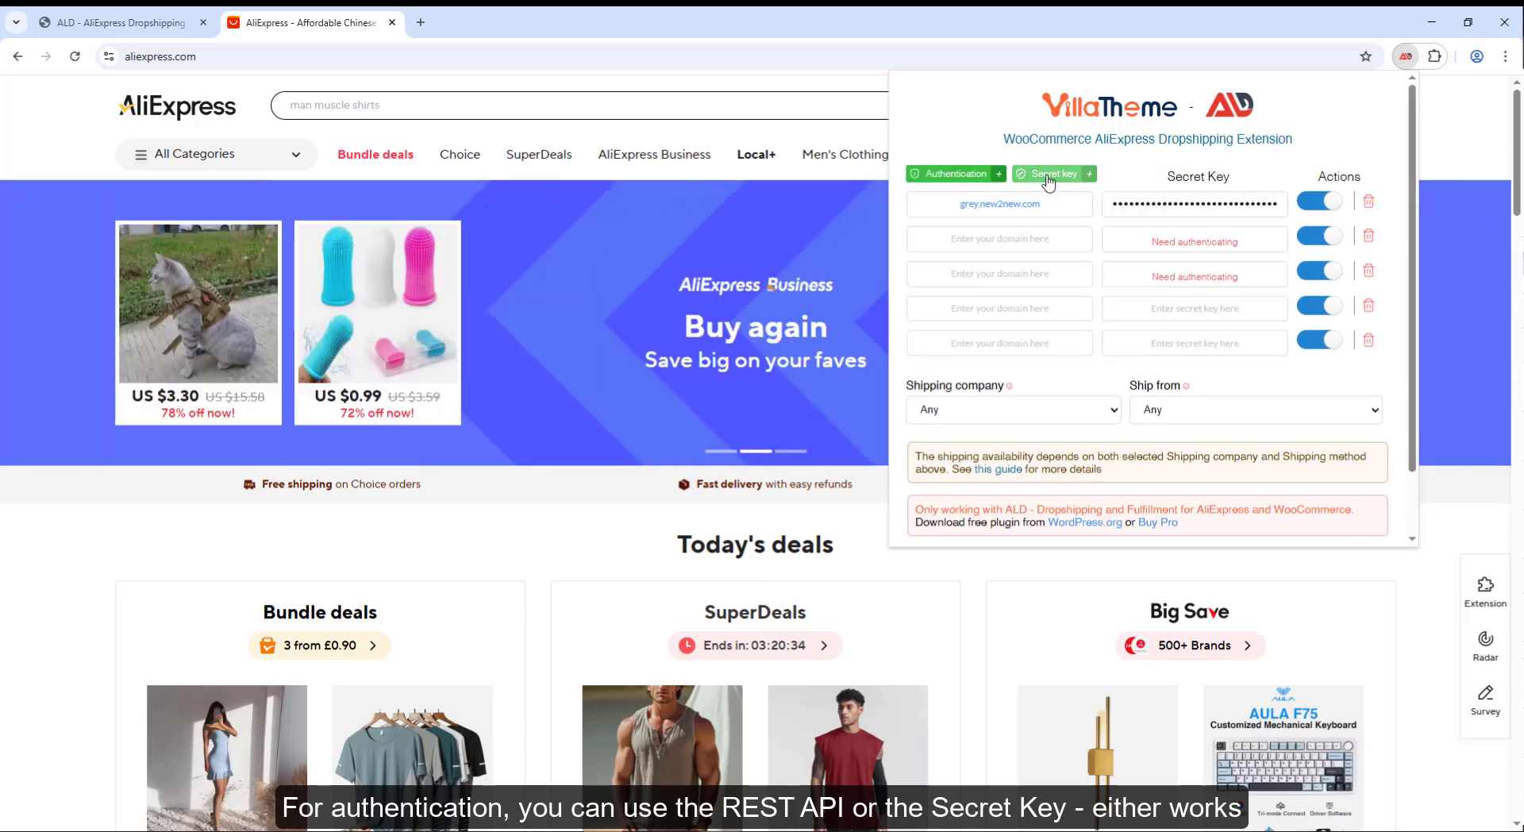
# - Disable the grey.new2new.com connection and the two blank authentication rows in the extension's domain list
pyautogui.scroll(-2, 1187, 211)
pyautogui.click(1318, 127)
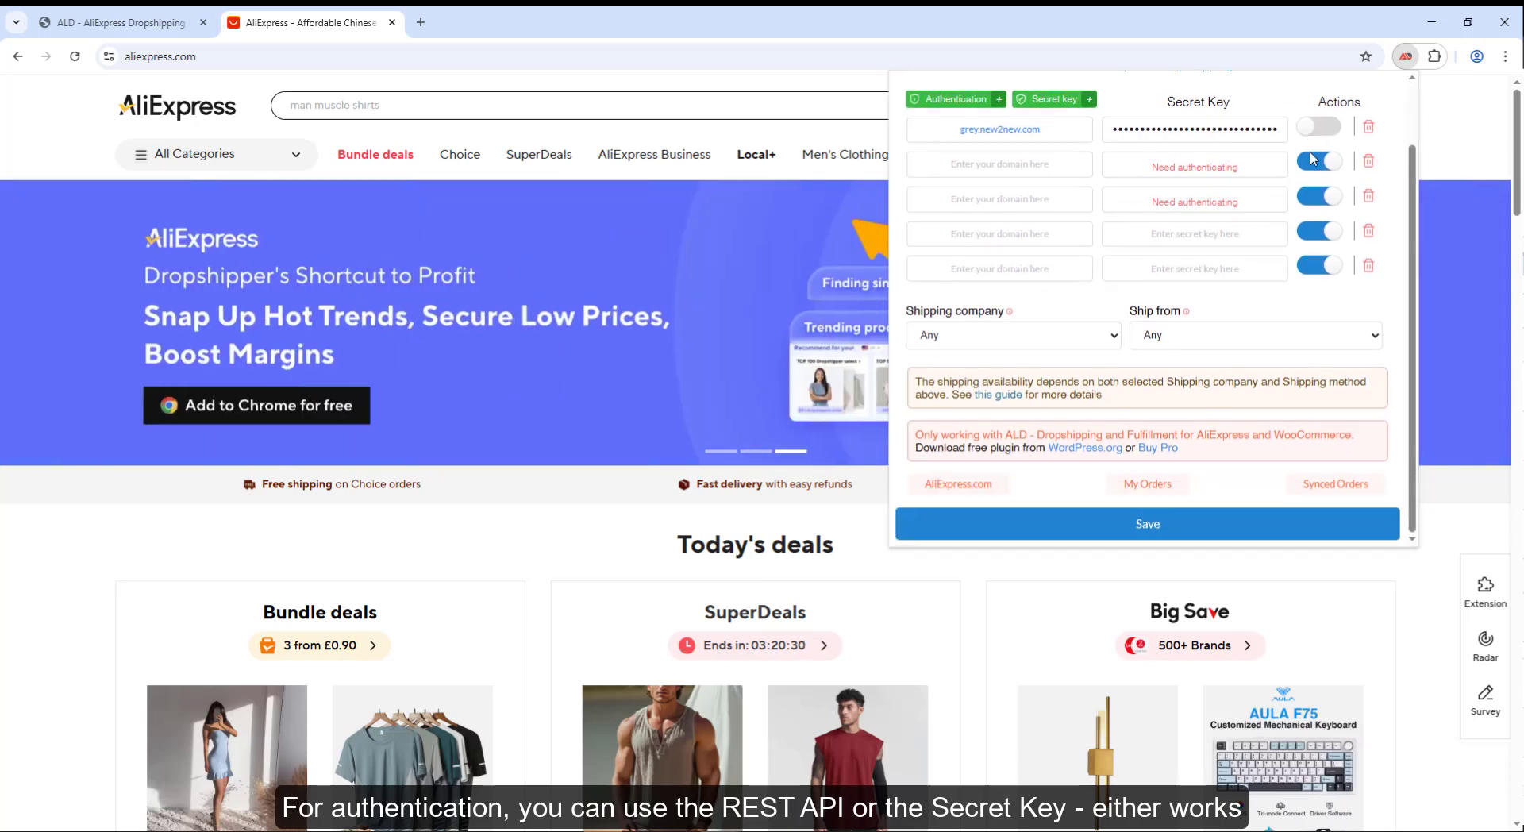
pyautogui.click(1314, 161)
pyautogui.click(1311, 198)
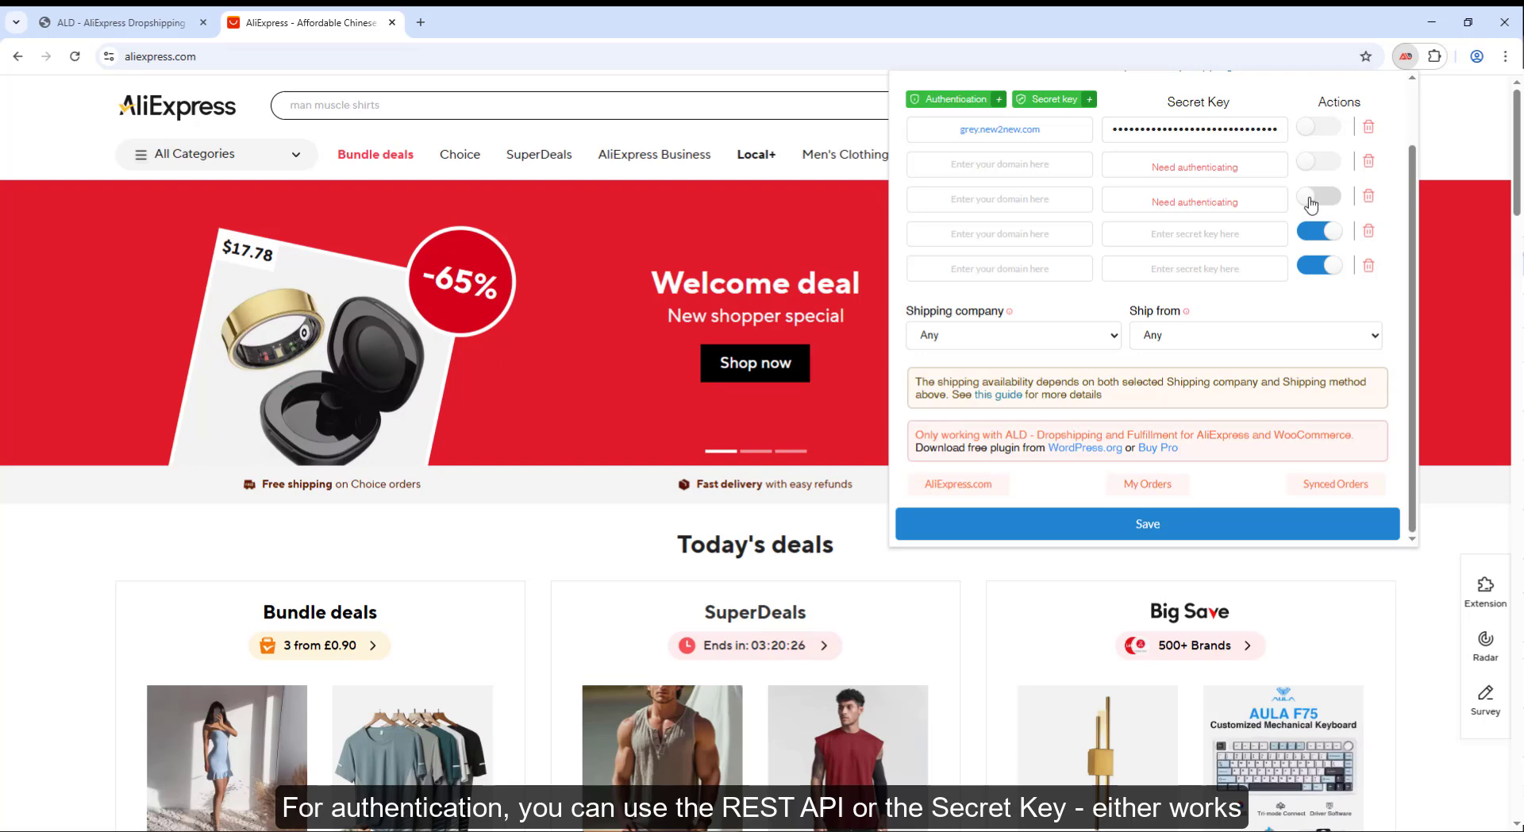
# - Delete the blank domain rows, re-enable the grey.new2new.com connection, and save the extension settings
pyautogui.click(1367, 165)
pyautogui.click(1381, 240)
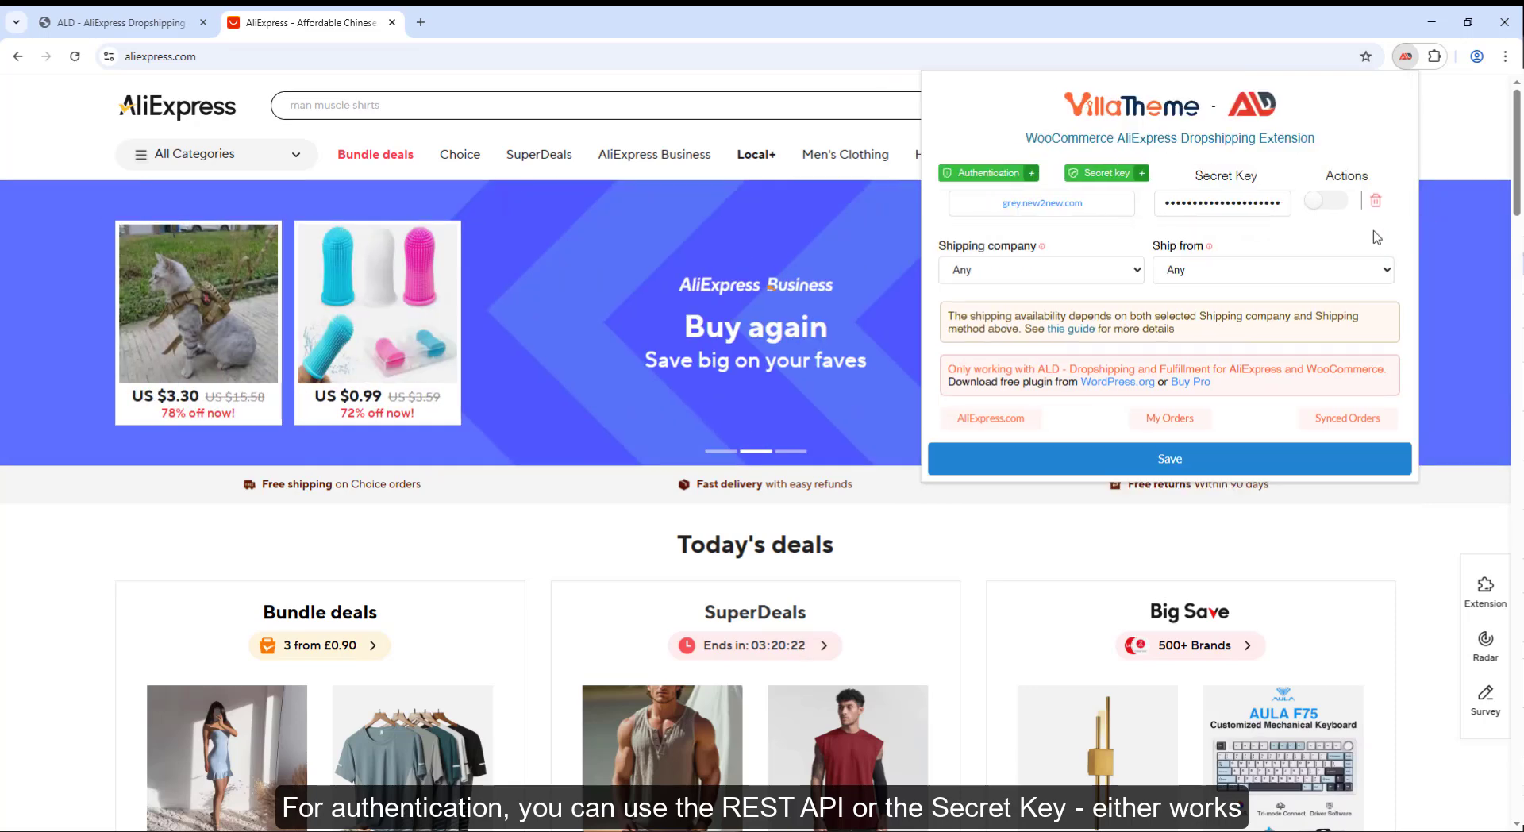
pyautogui.click(1325, 204)
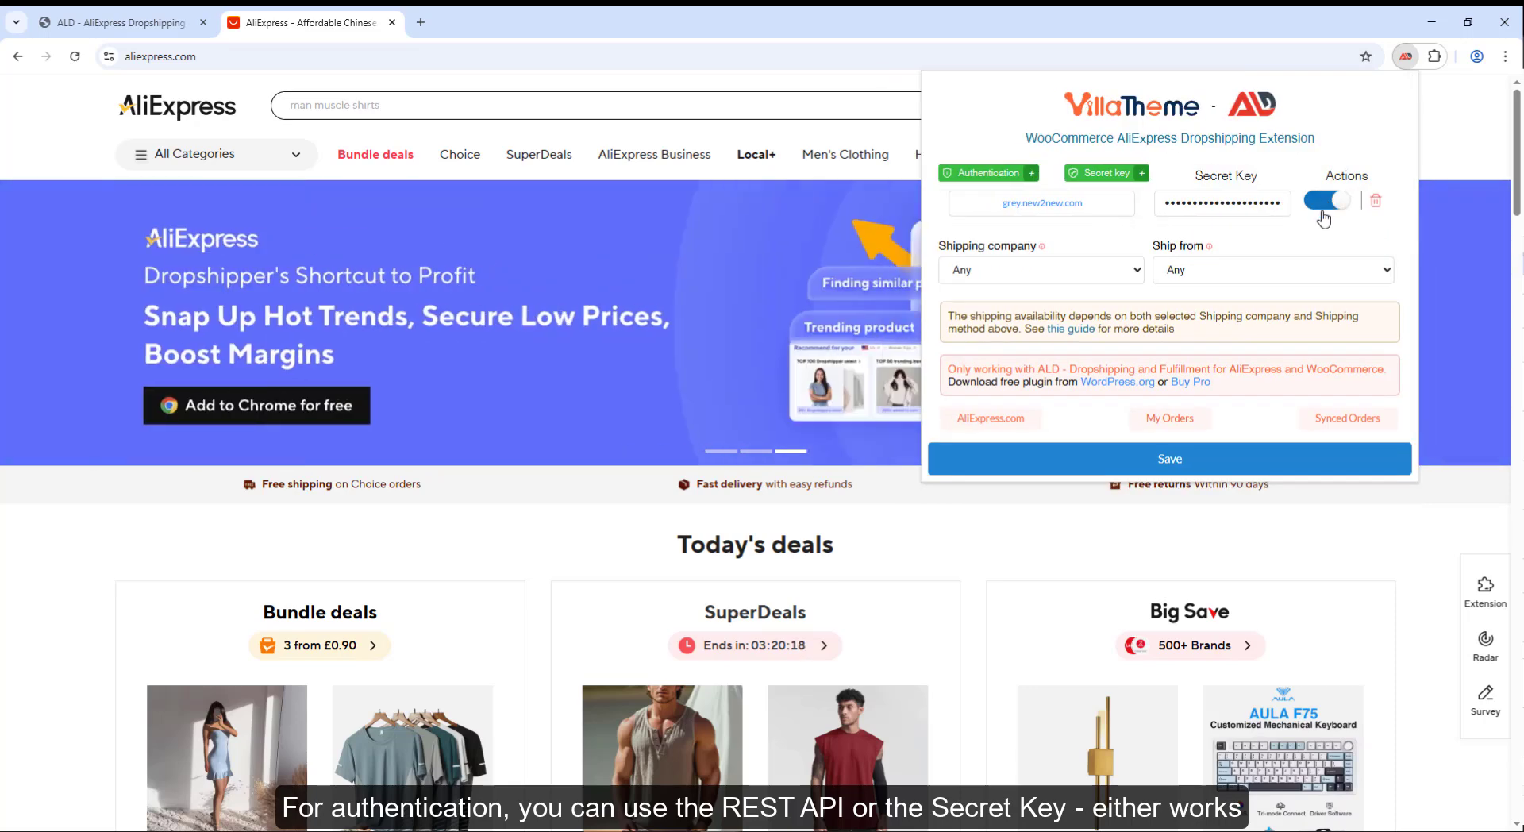
pyautogui.click(1225, 464)
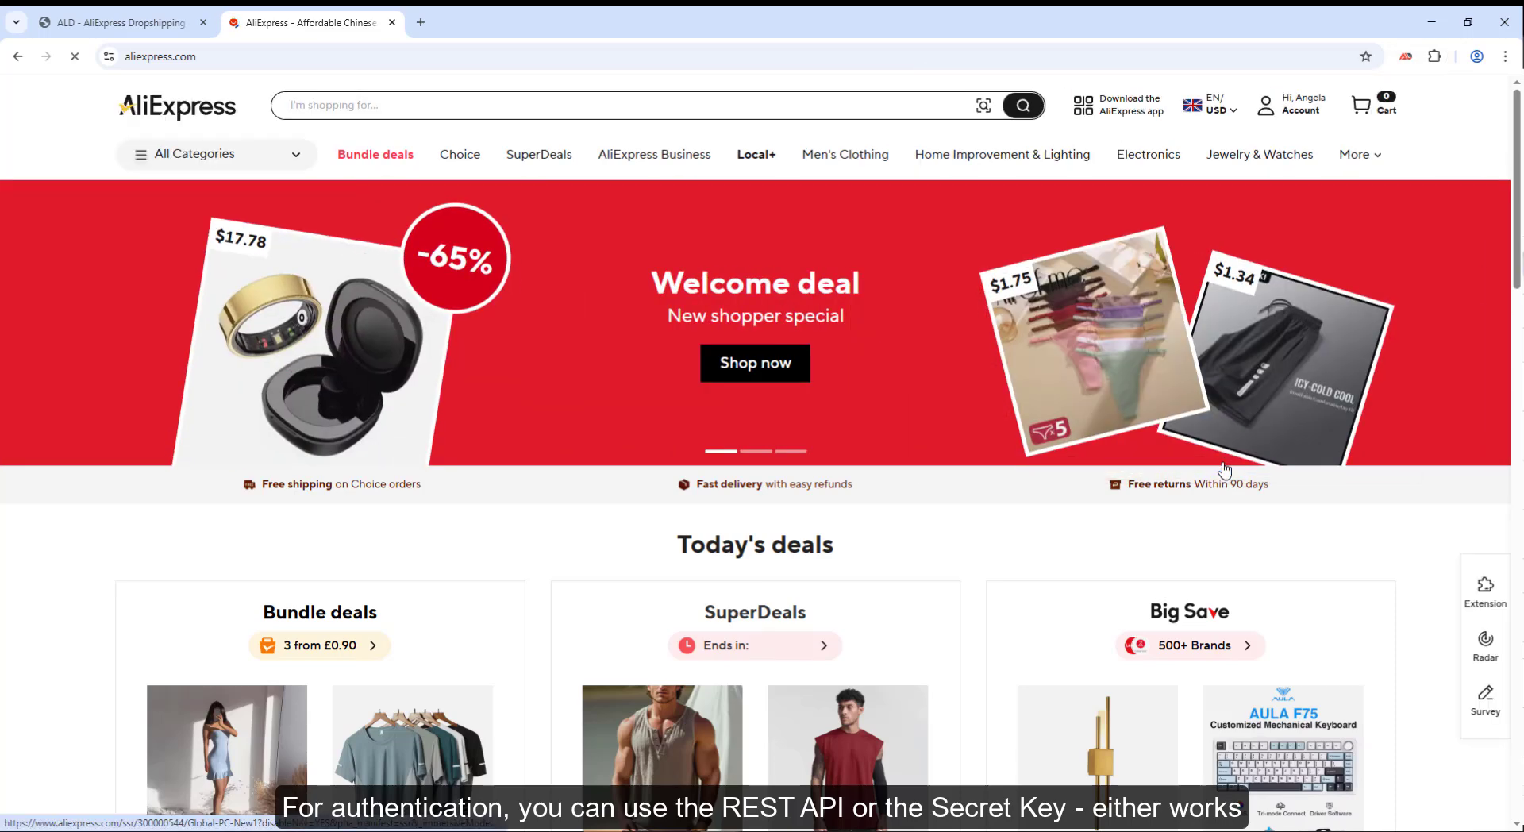
# - Close the AliExpress page and retrieve the Auto Update Key in the plugin's Update settings
pyautogui.middleClick(314, 12)
pyautogui.click(322, 271)
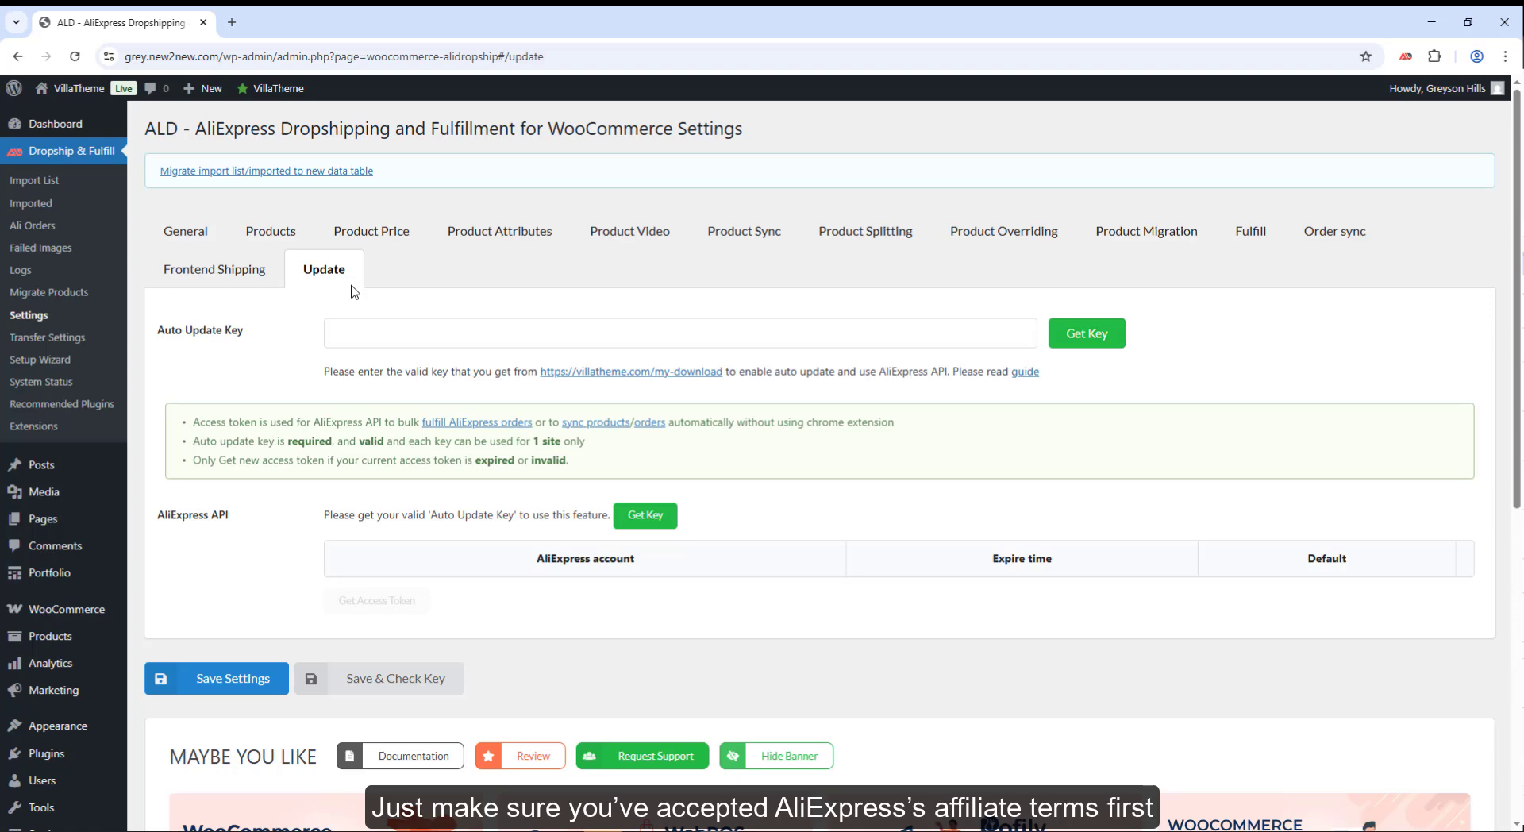
pyautogui.click(1107, 351)
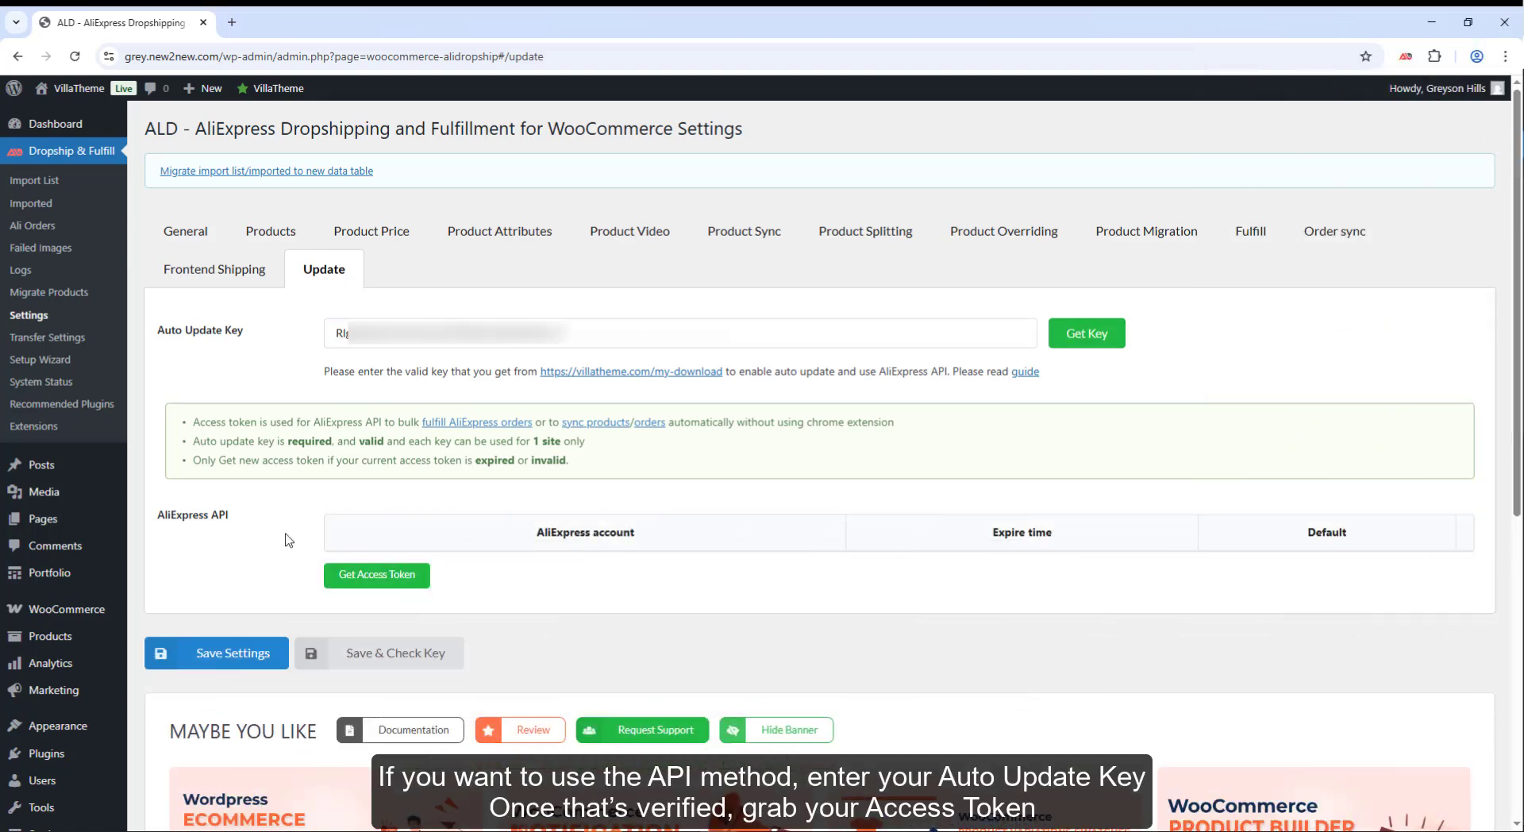
# - Get an AliExpress API access token by authorizing the logged-in AliExpress account, and save the plugin settings
pyautogui.click(327, 566)
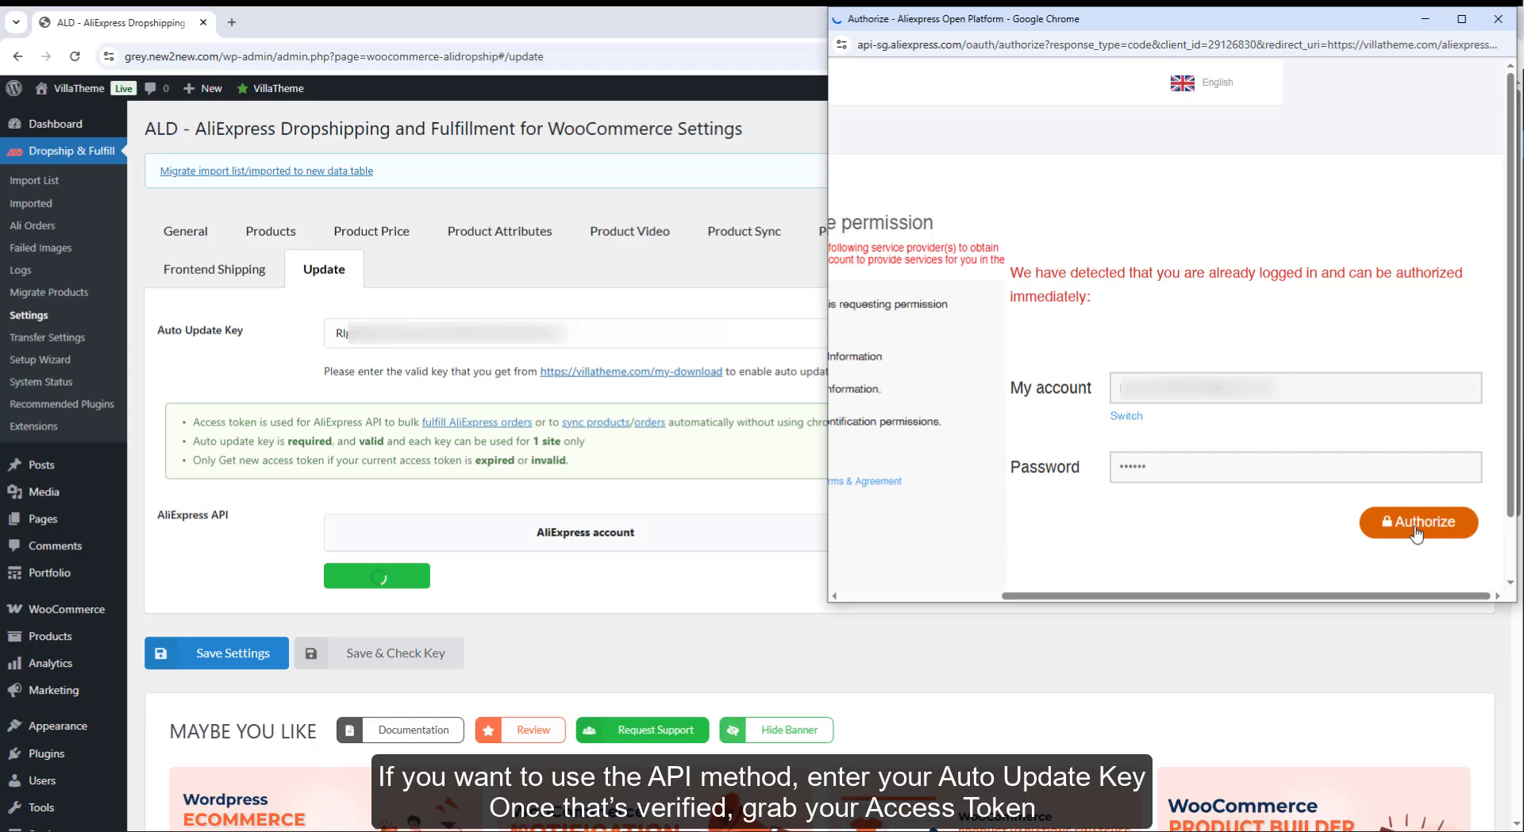
pyautogui.click(1415, 528)
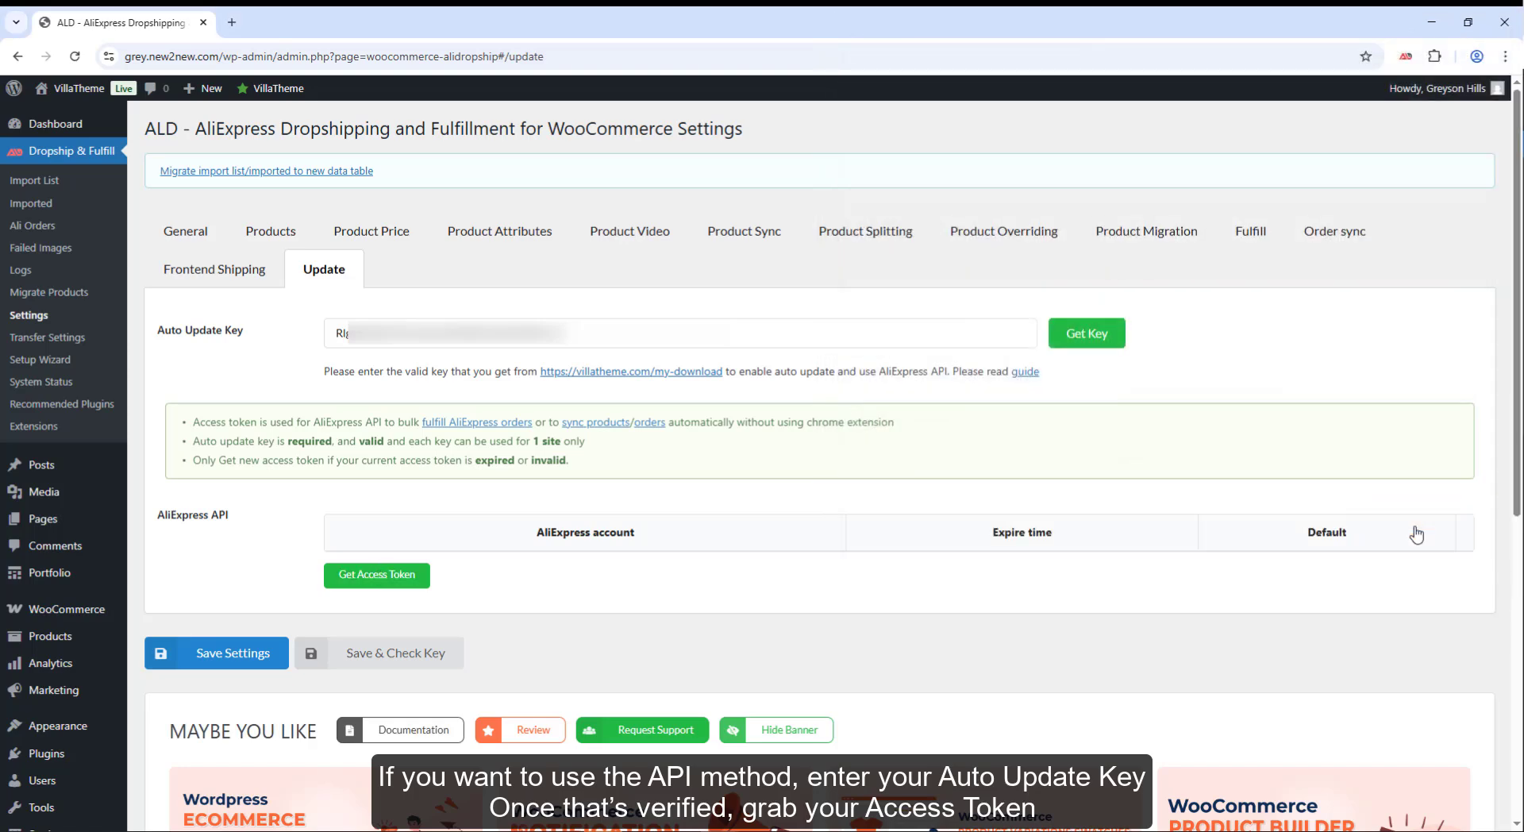
pyautogui.click(357, 700)
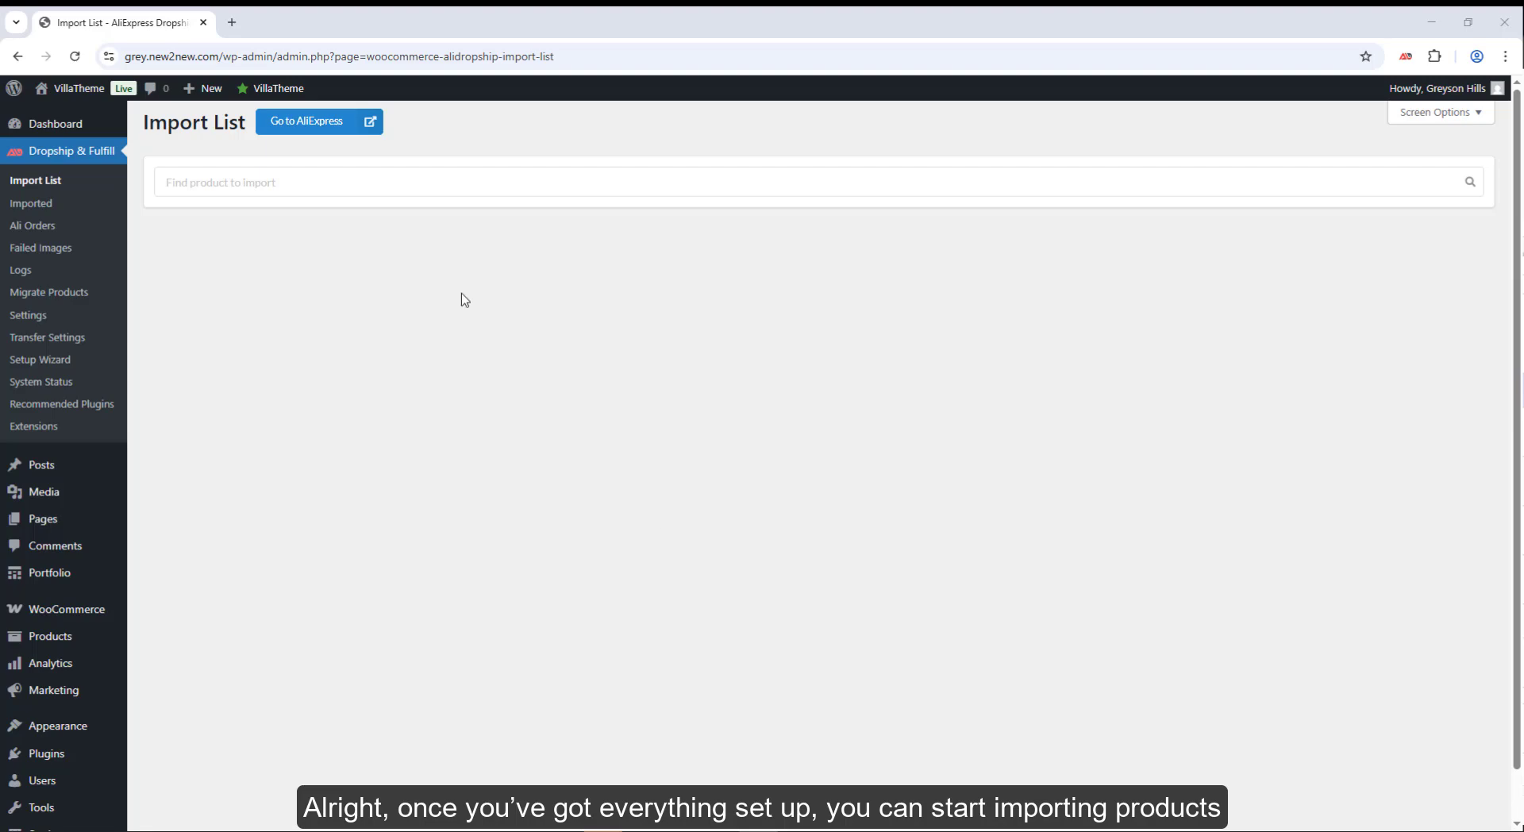
# - Open AliExpress from the Import List page and search the store for "Console Table"
pyautogui.click(366, 124)
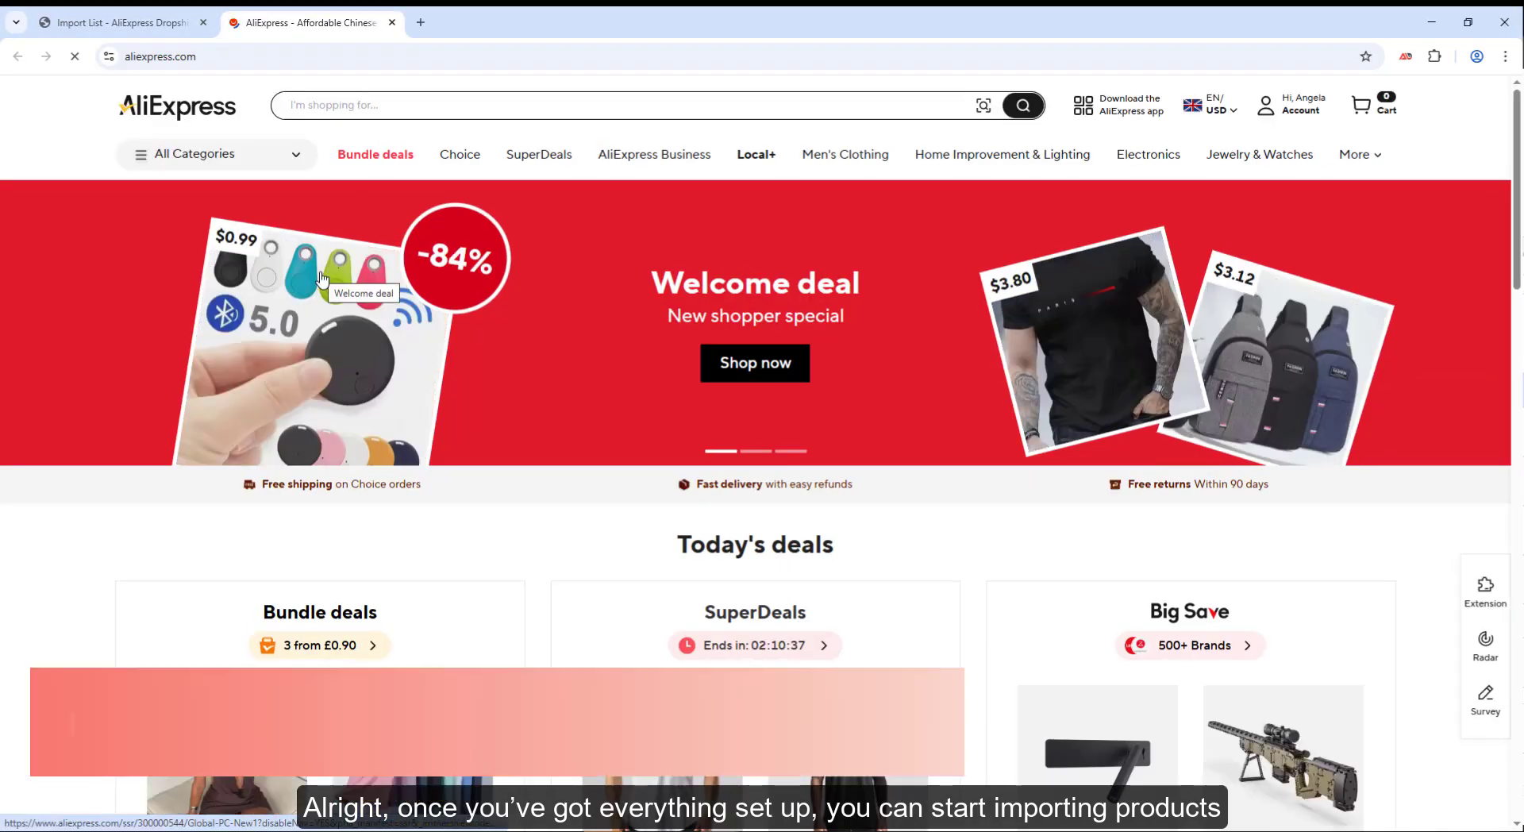
pyautogui.scroll(-10, 401, 358)
pyautogui.scroll(10, 402, 357)
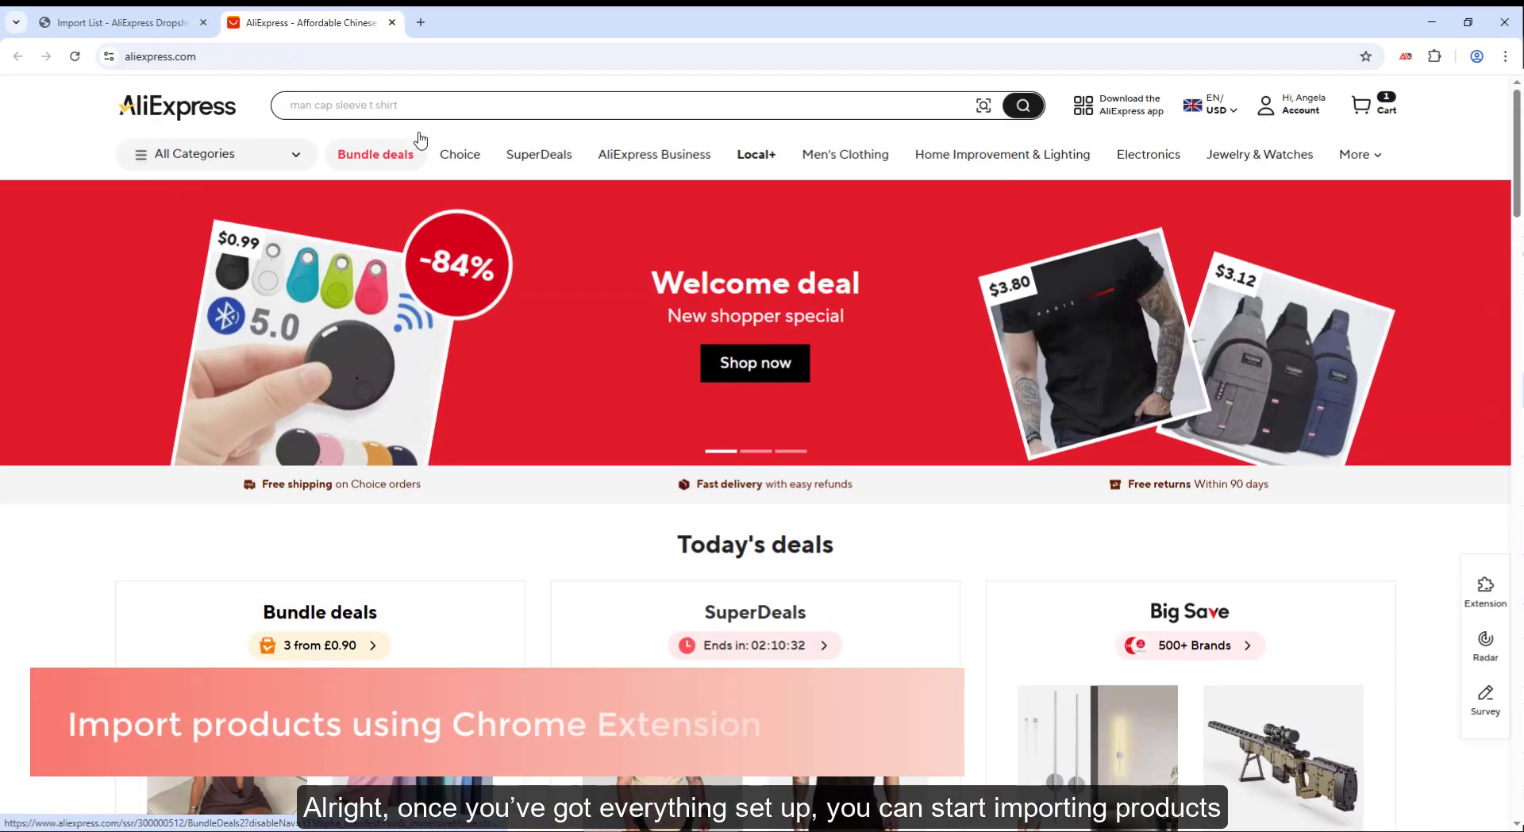
pyautogui.click(704, 105)
pyautogui.write('Console Table')
pyautogui.click(1020, 106)
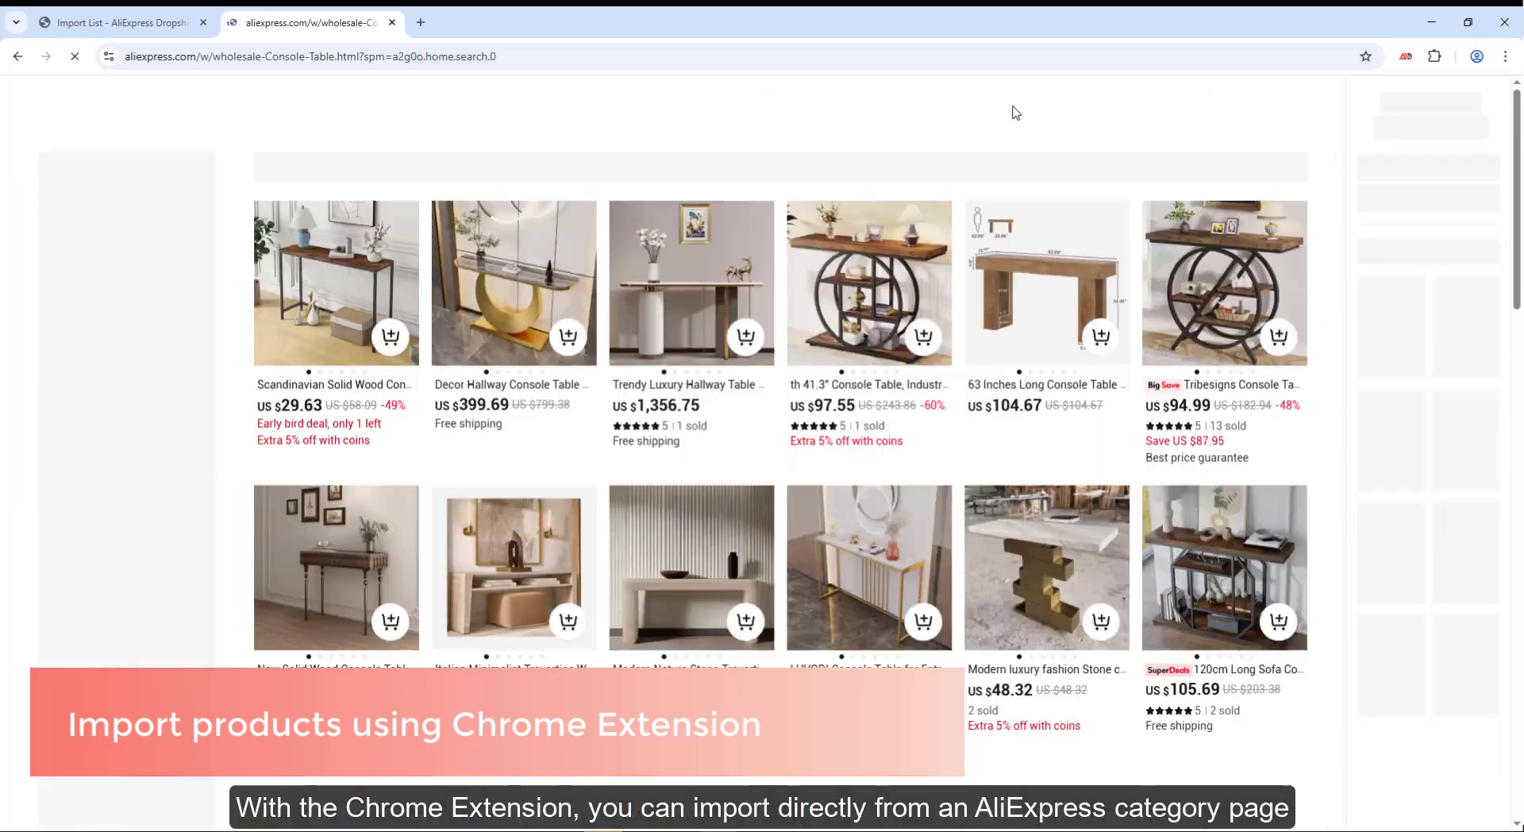
# - Add the Solid Wood Narrow Long Table to the import list, and bulk import all remaining products on the first Console Table results page
pyautogui.scroll(-15, 828, 212)
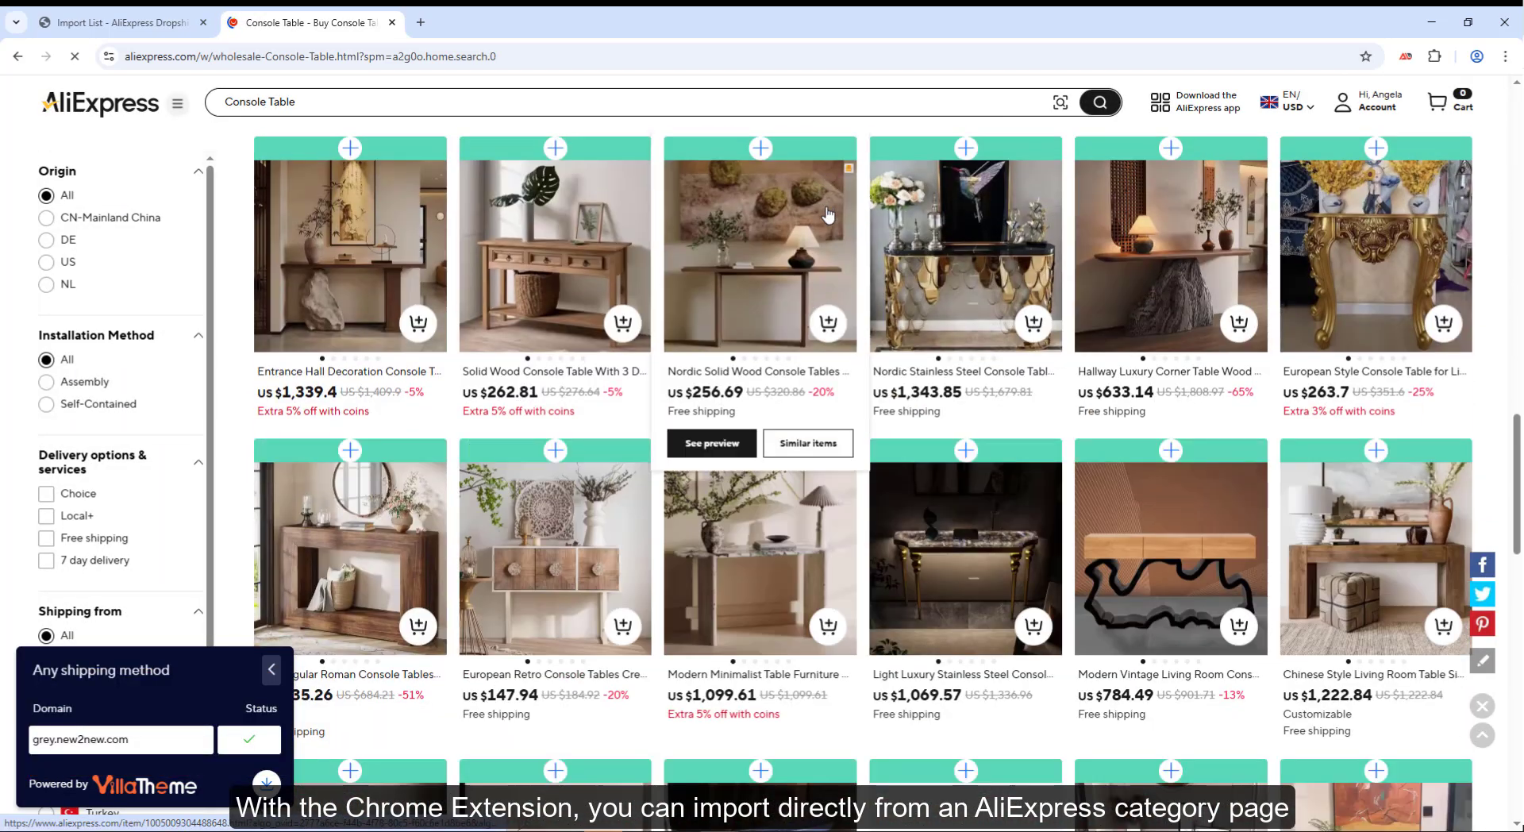
pyautogui.scroll(-10, 828, 212)
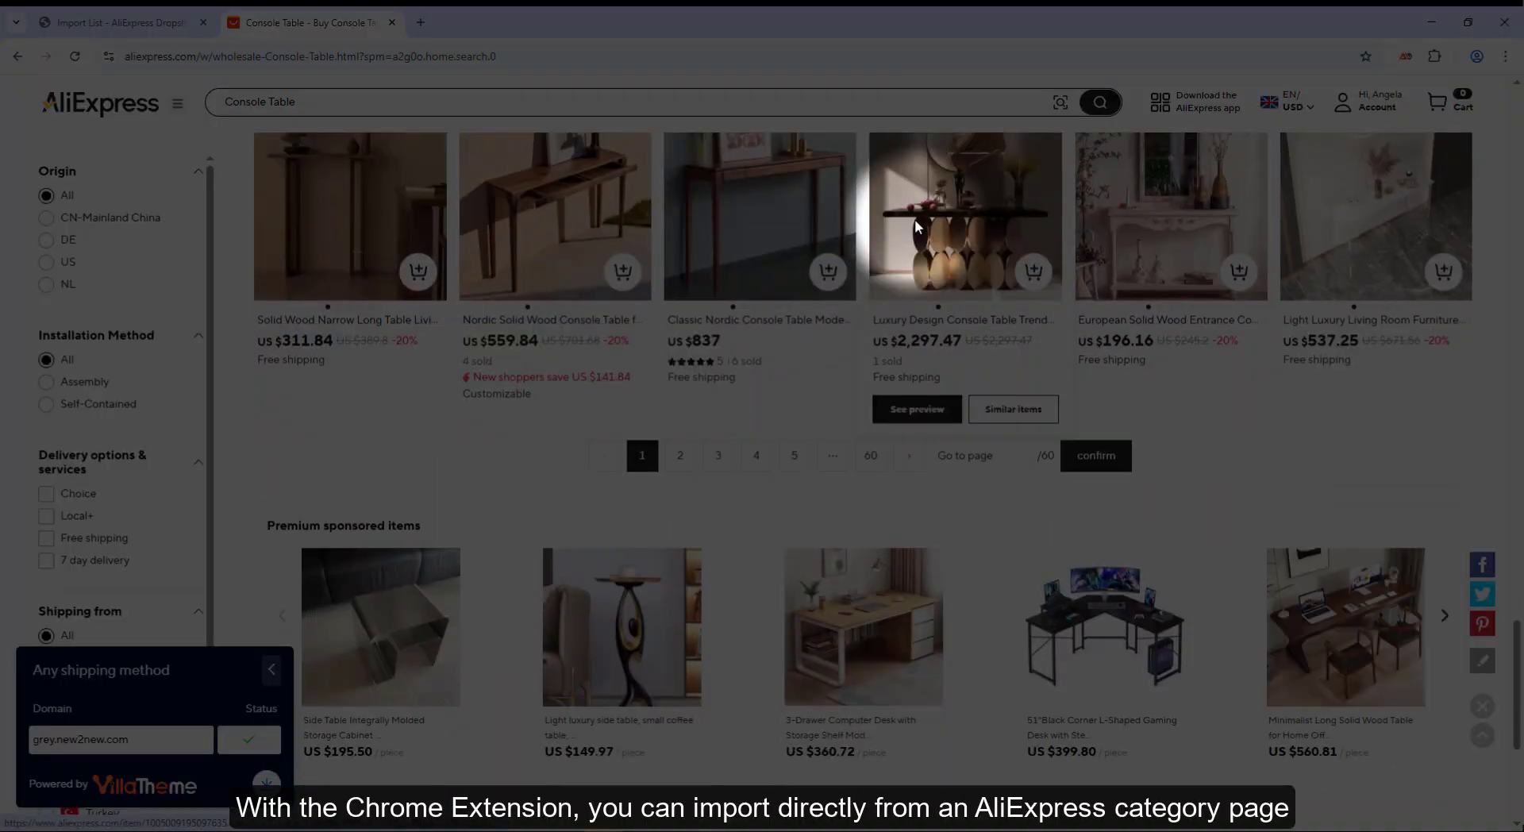
pyautogui.scroll(2, 915, 226)
pyautogui.click(350, 255)
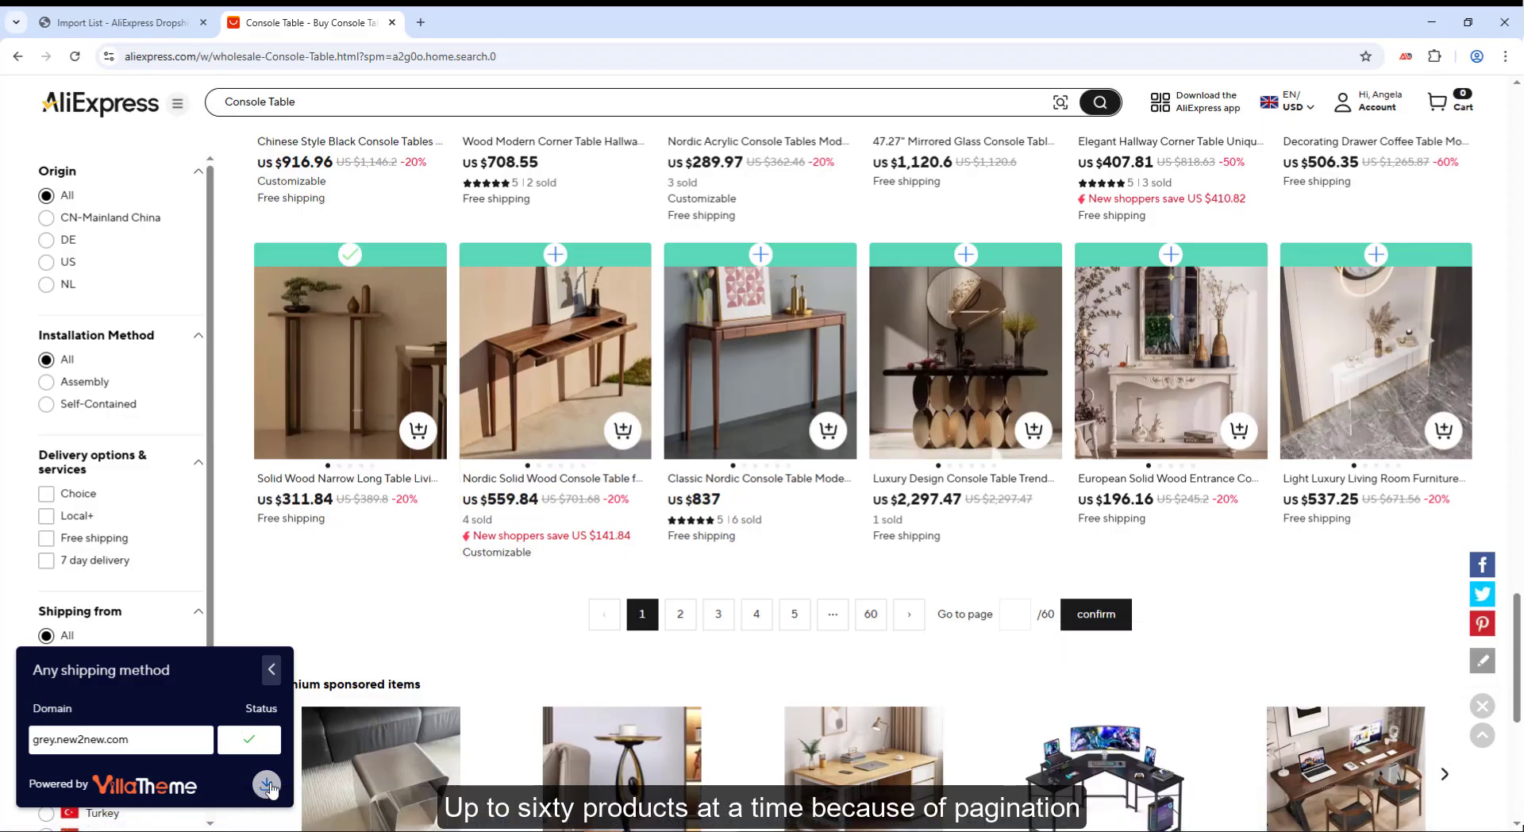
pyautogui.click(267, 784)
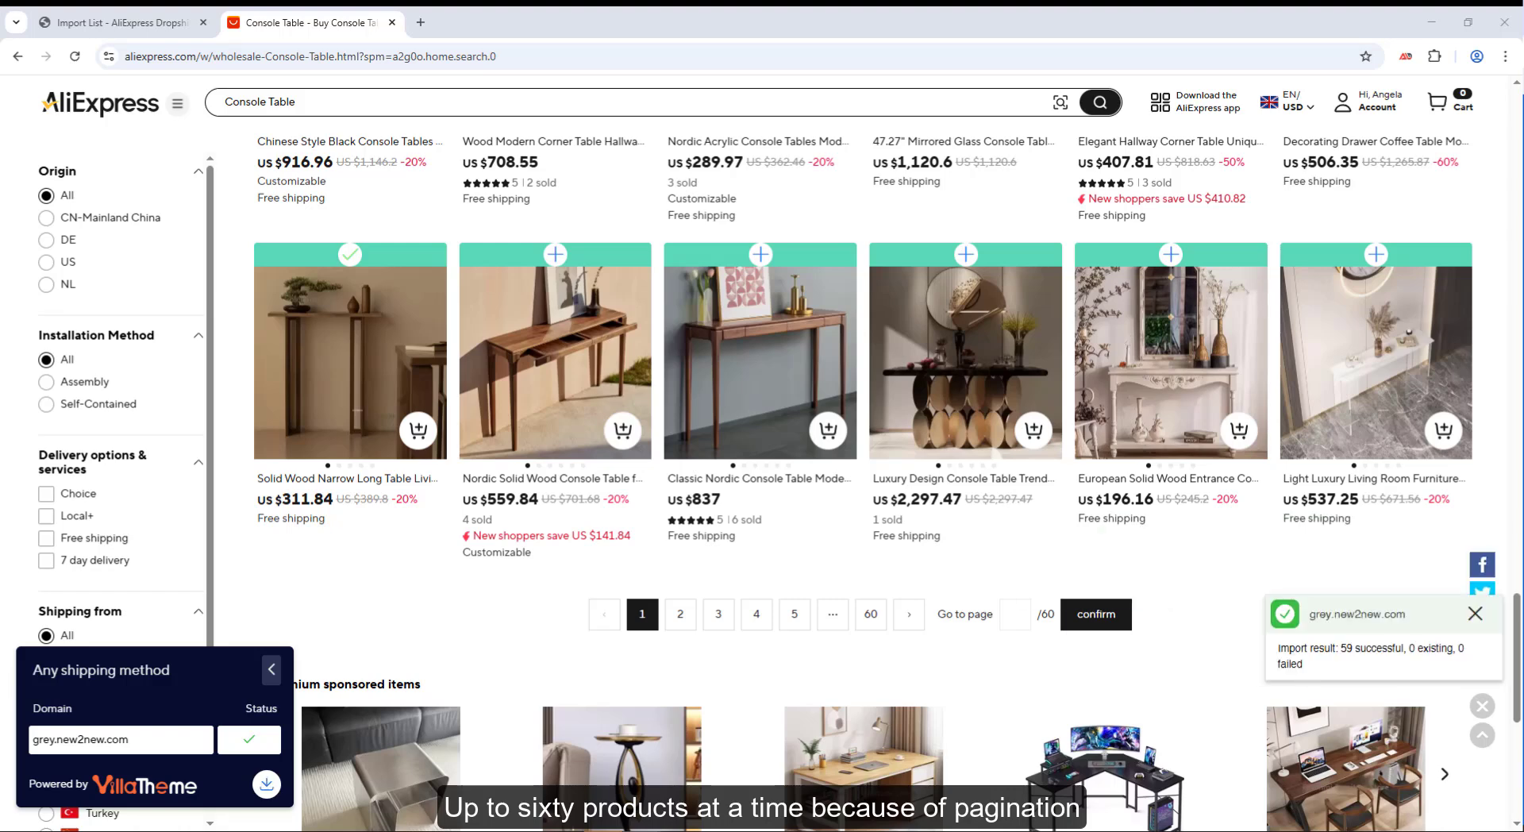
# - Return to the plugin's Import List, set it to show 50 products per page, and look through the imported products
pyautogui.click(163, 28)
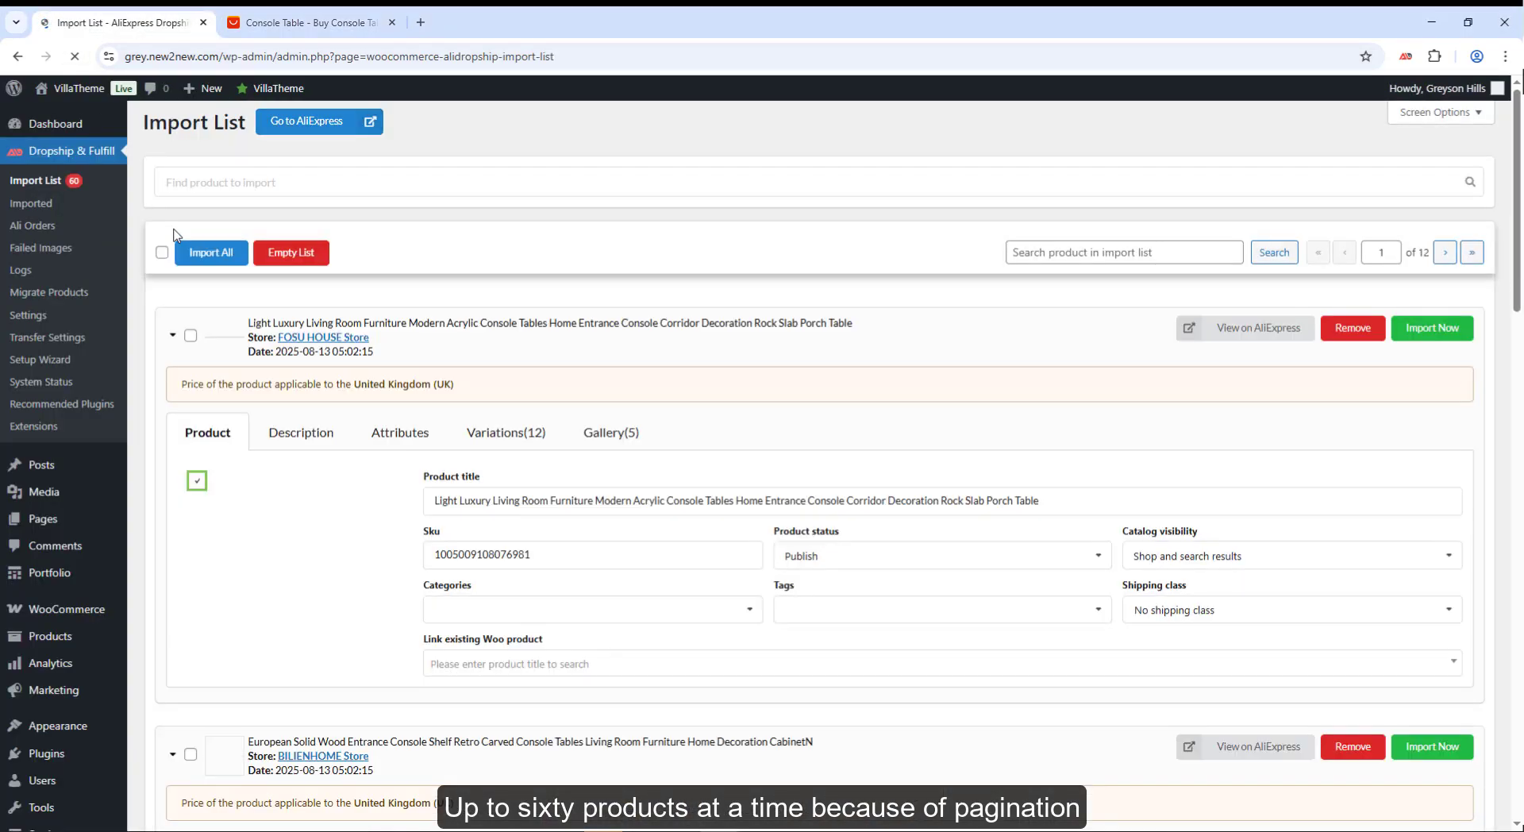
pyautogui.click(1438, 114)
pyautogui.click(302, 149)
pyautogui.write('0')
pyautogui.click(181, 180)
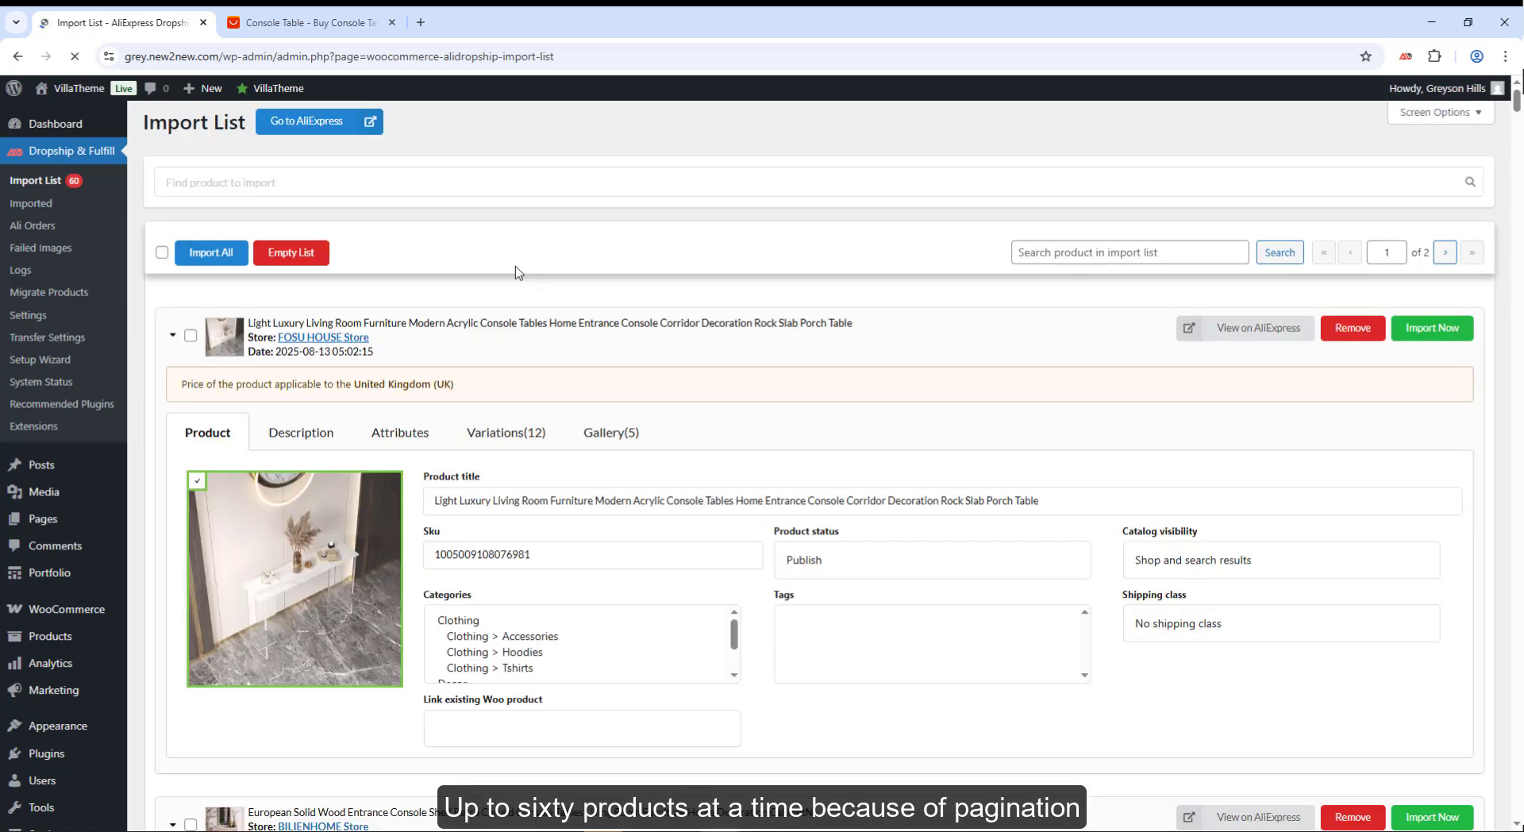
pyautogui.scroll(-20, 516, 270)
pyautogui.scroll(-20, 516, 268)
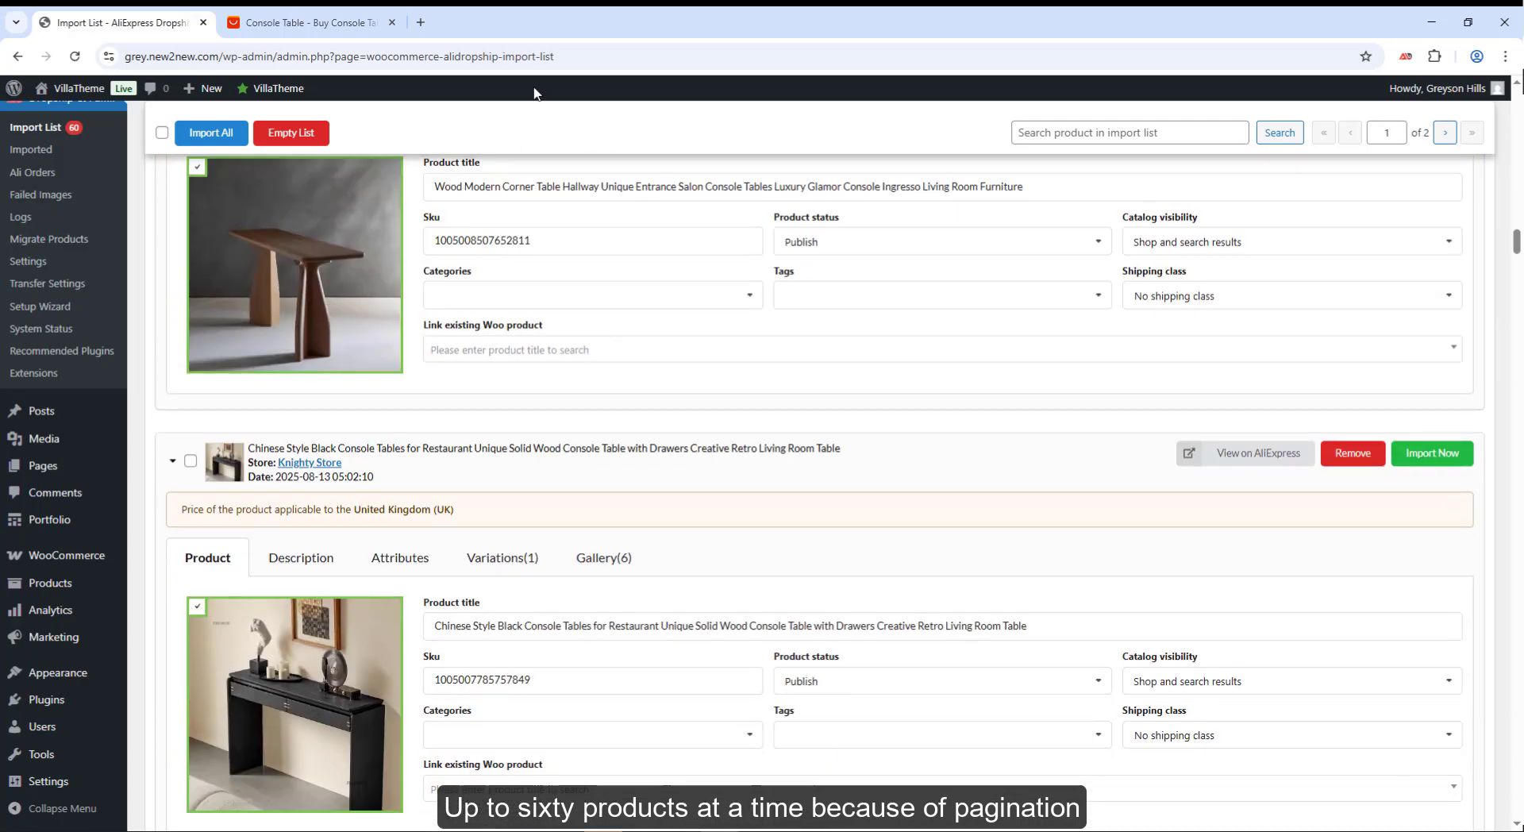
pyautogui.scroll(20, 533, 92)
# - Open the Luxury Retro Entrance Table from the second AliExpress results page and add it to the import list
pyautogui.click(306, 22)
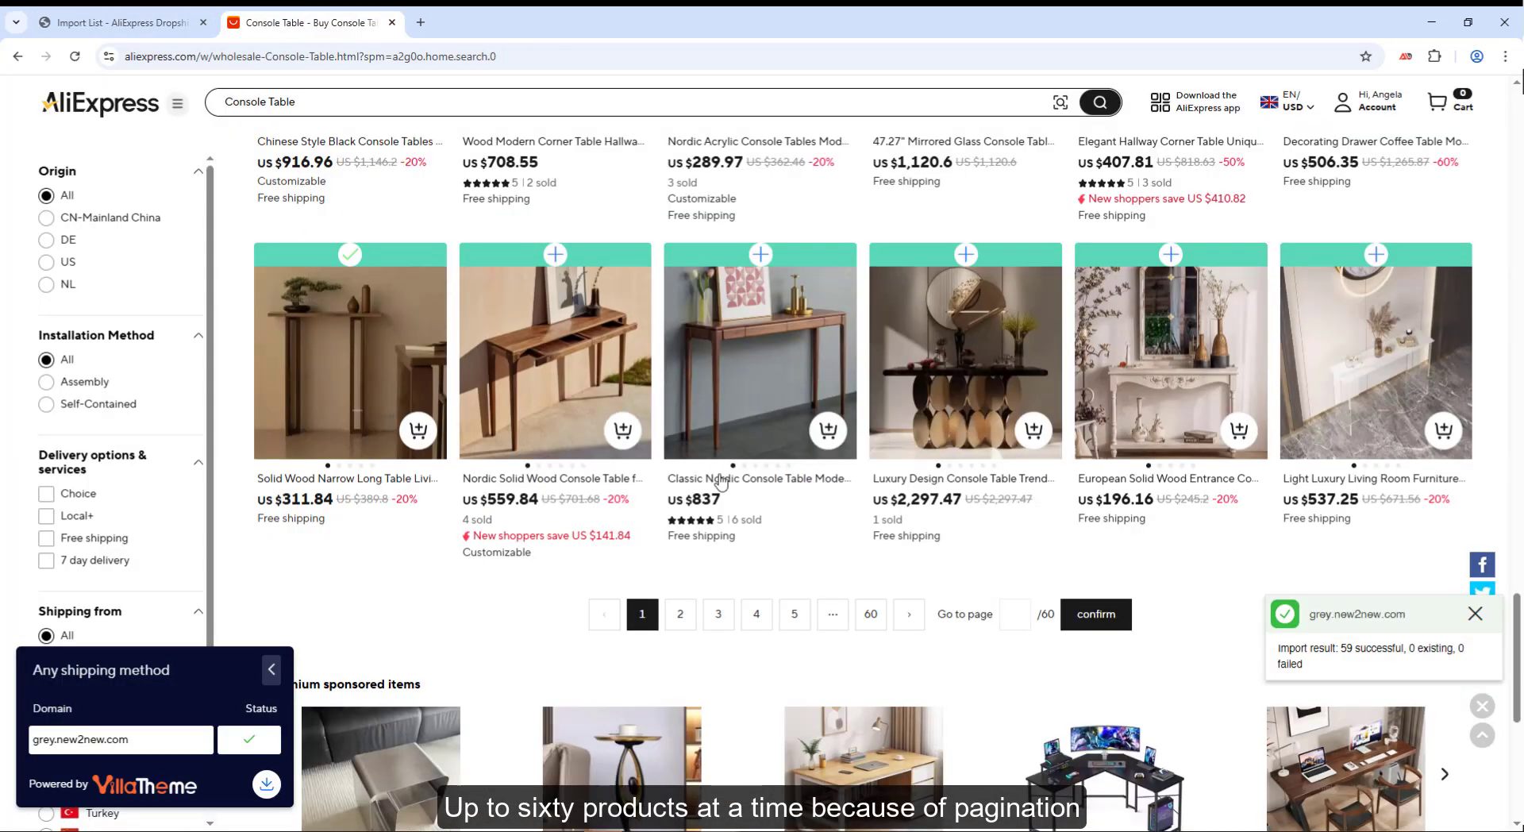
pyautogui.click(680, 614)
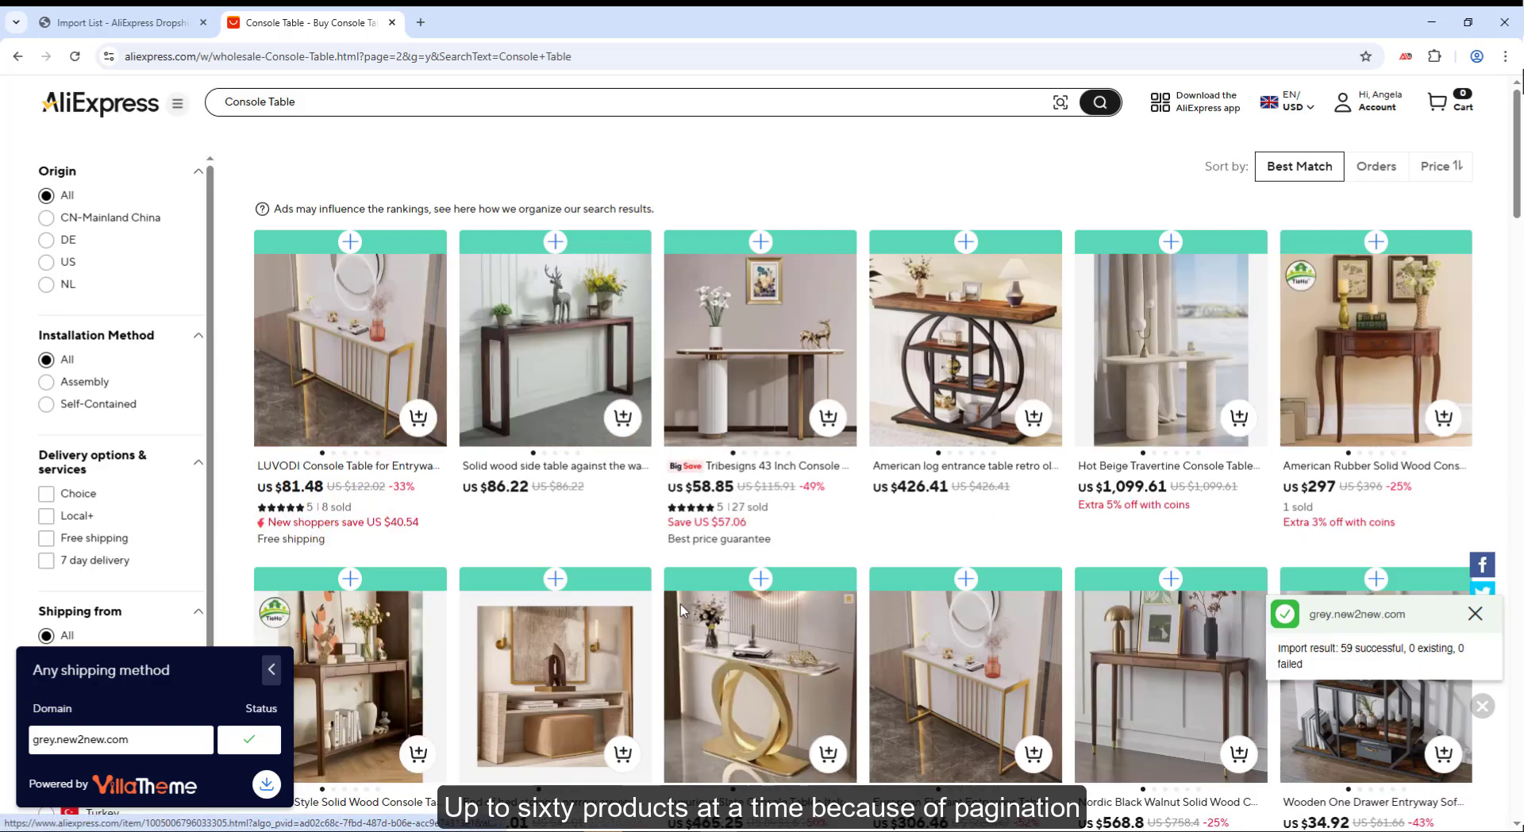
pyautogui.scroll(-12, 679, 603)
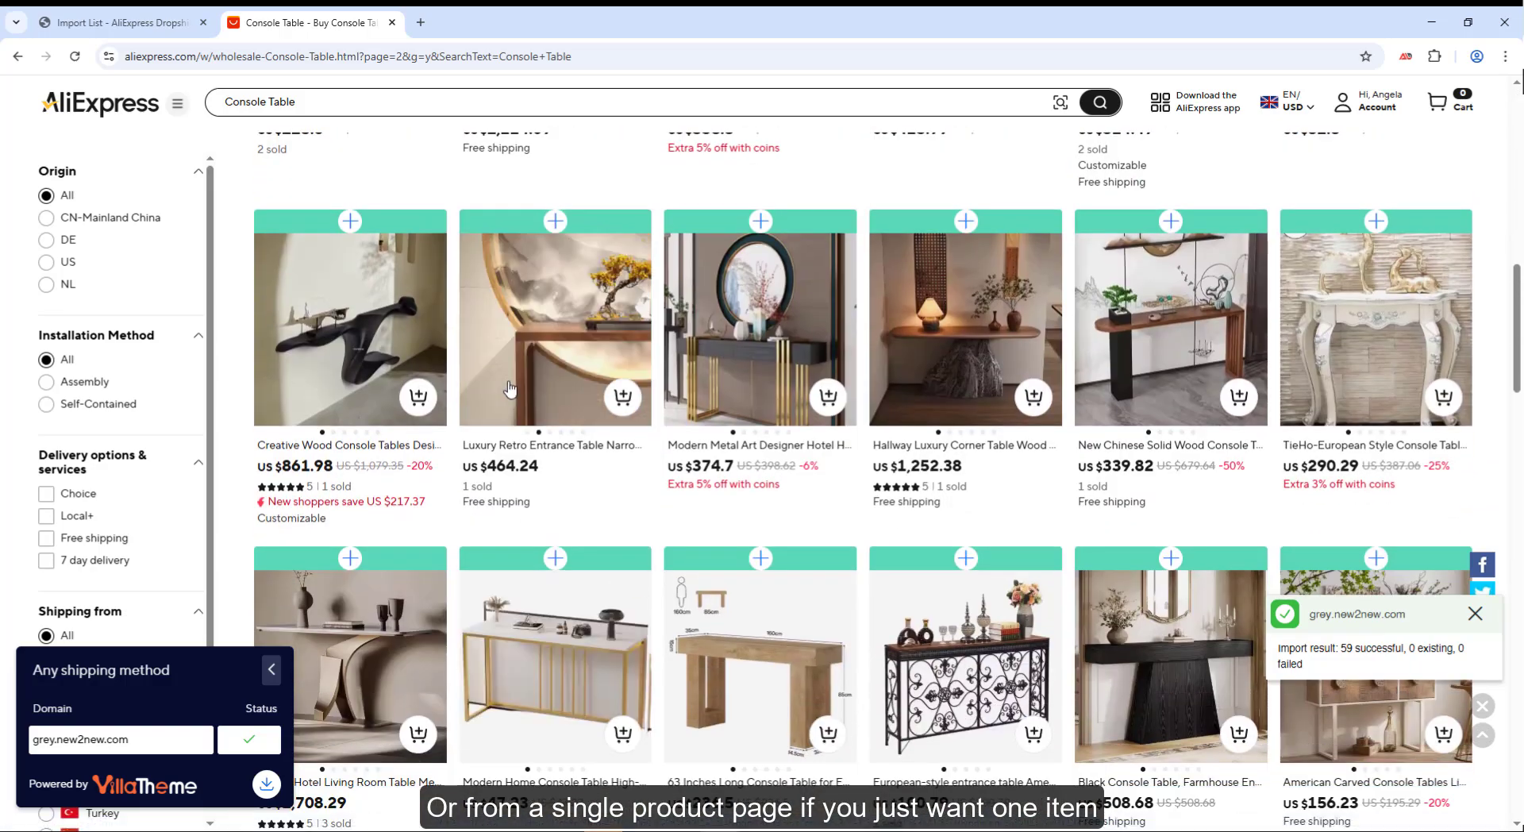
pyautogui.click(510, 389)
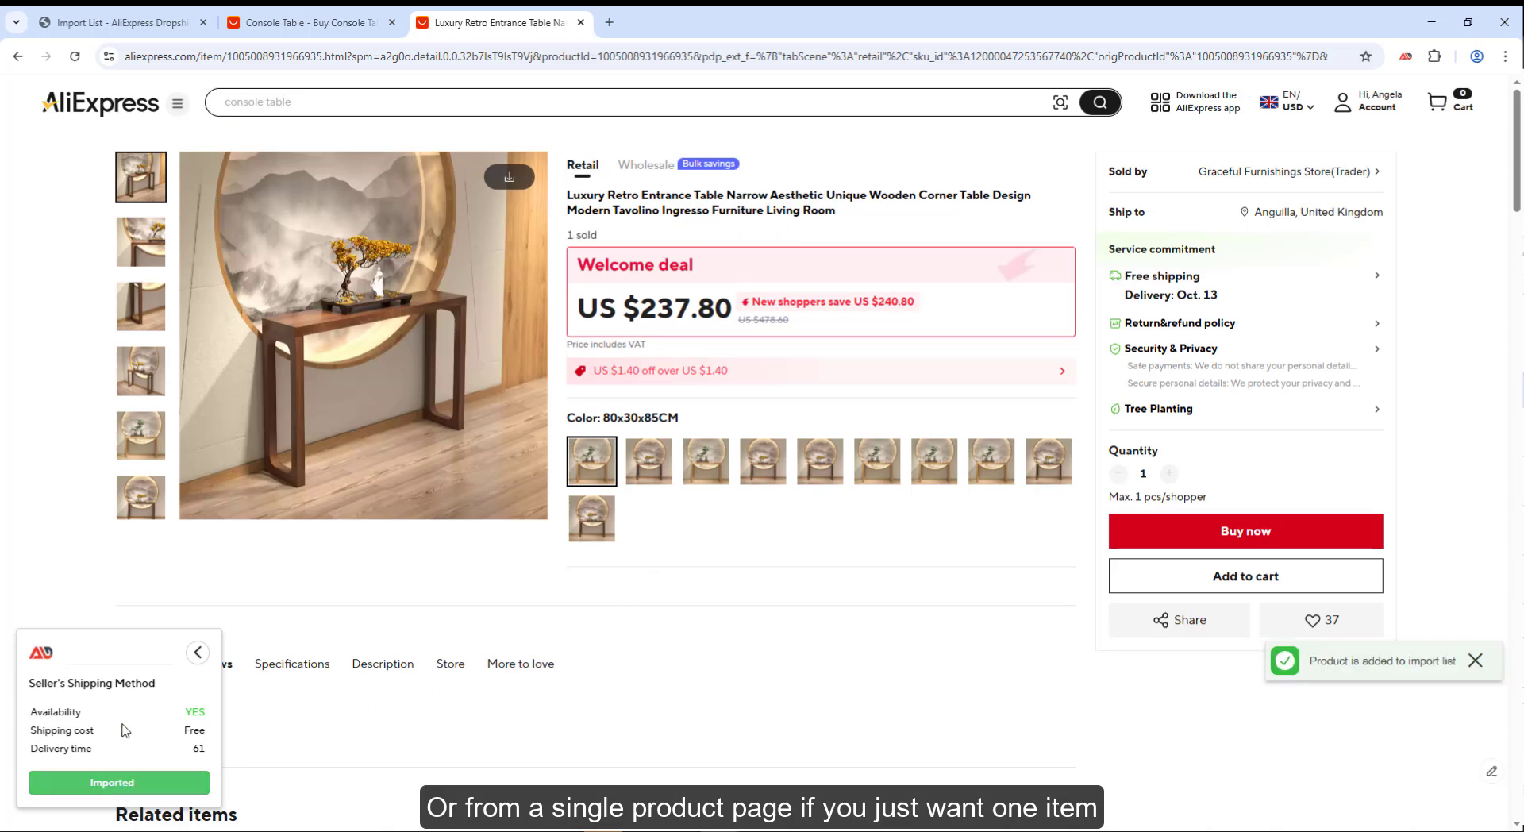
# - Refresh the plugin's Import List and search its product finder for "Luxury Retro Entrance Table"
pyautogui.click(161, 12)
pyautogui.click(70, 61)
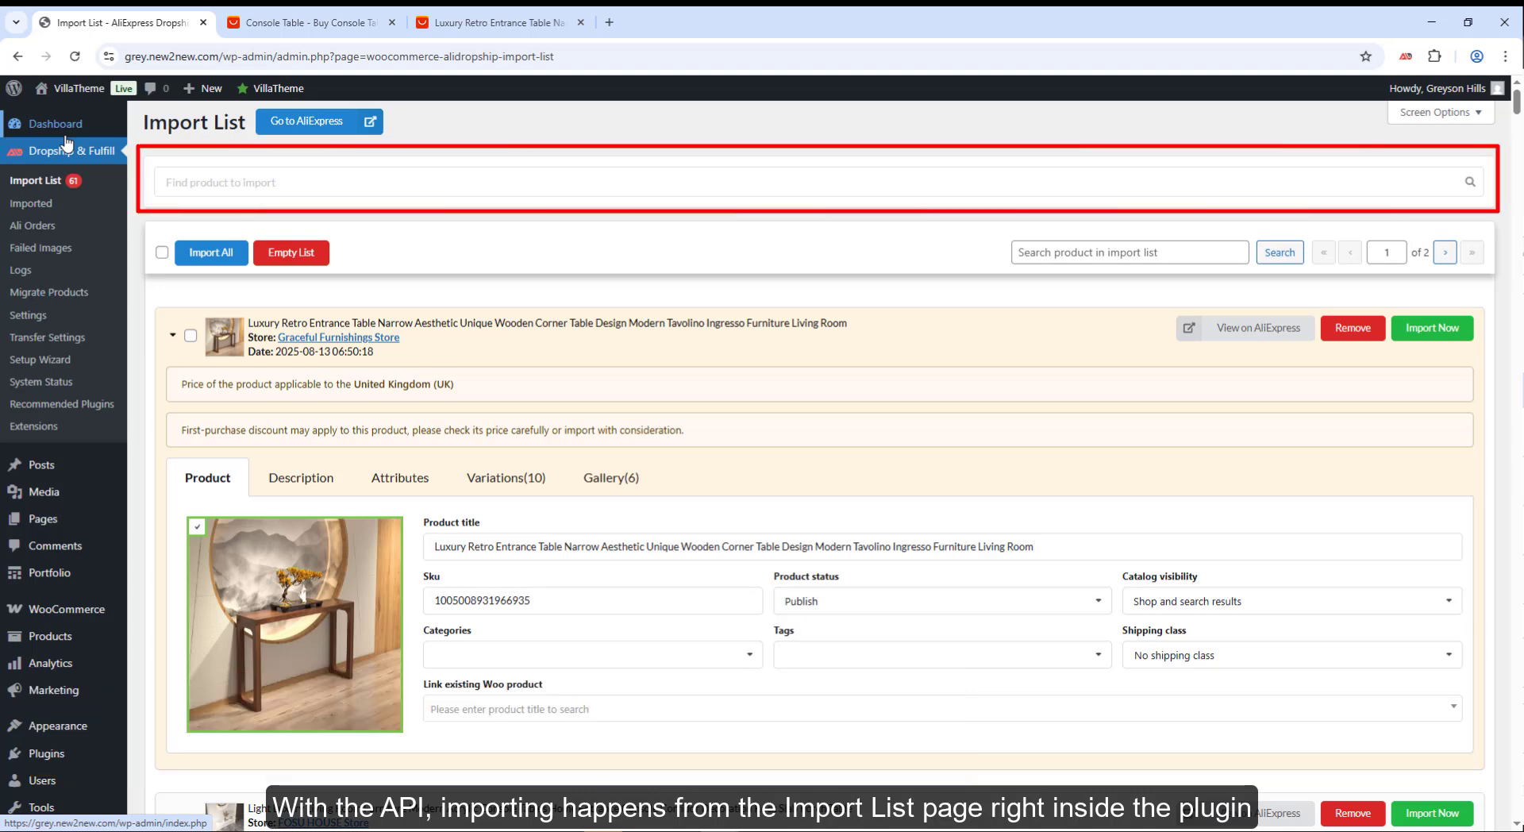
pyautogui.click(244, 183)
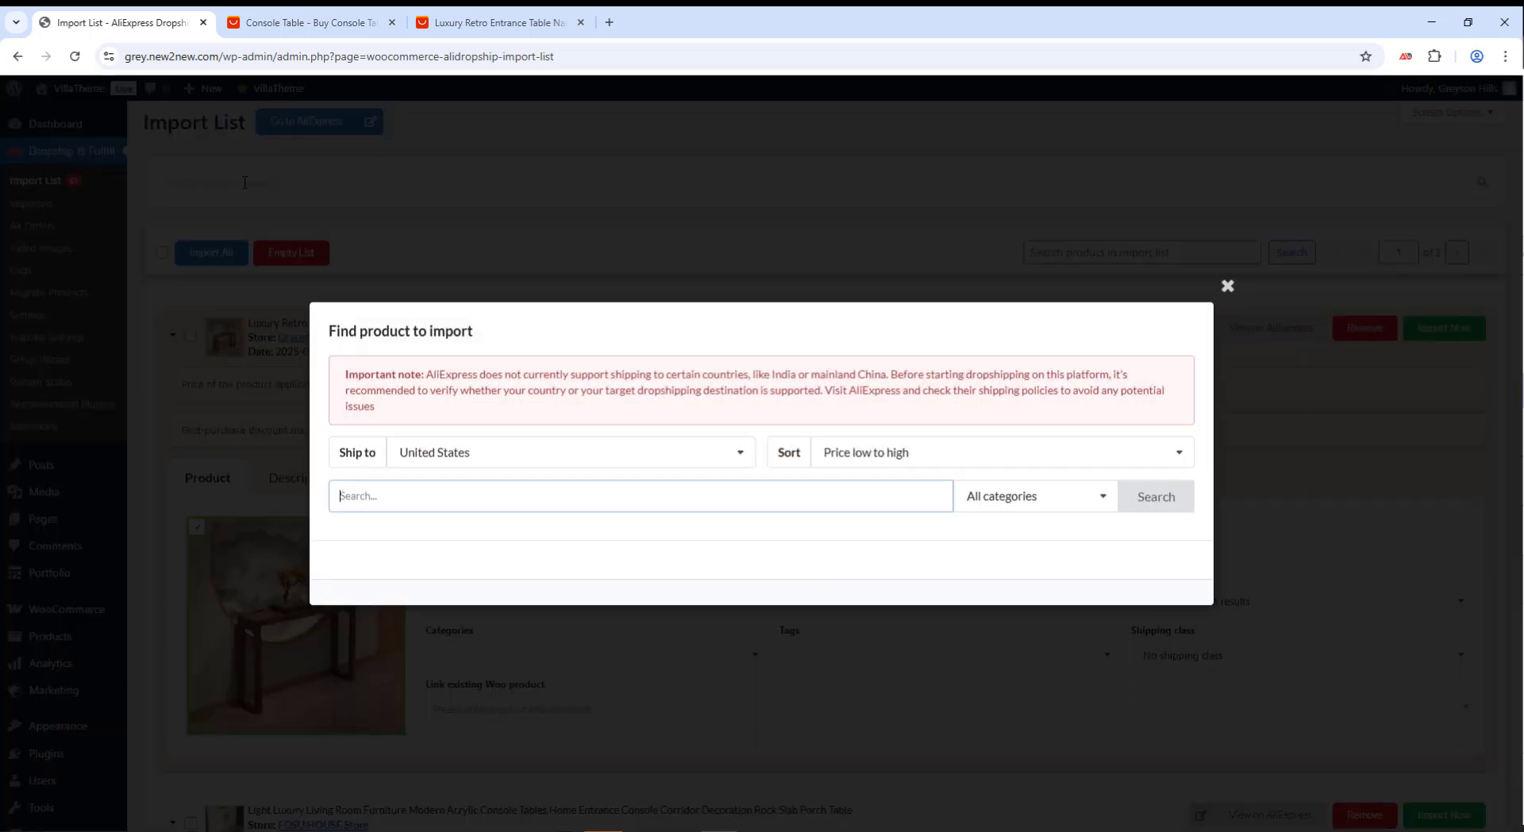
pyautogui.write('Luxury Retro Entrance Table')
pyautogui.click(1156, 262)
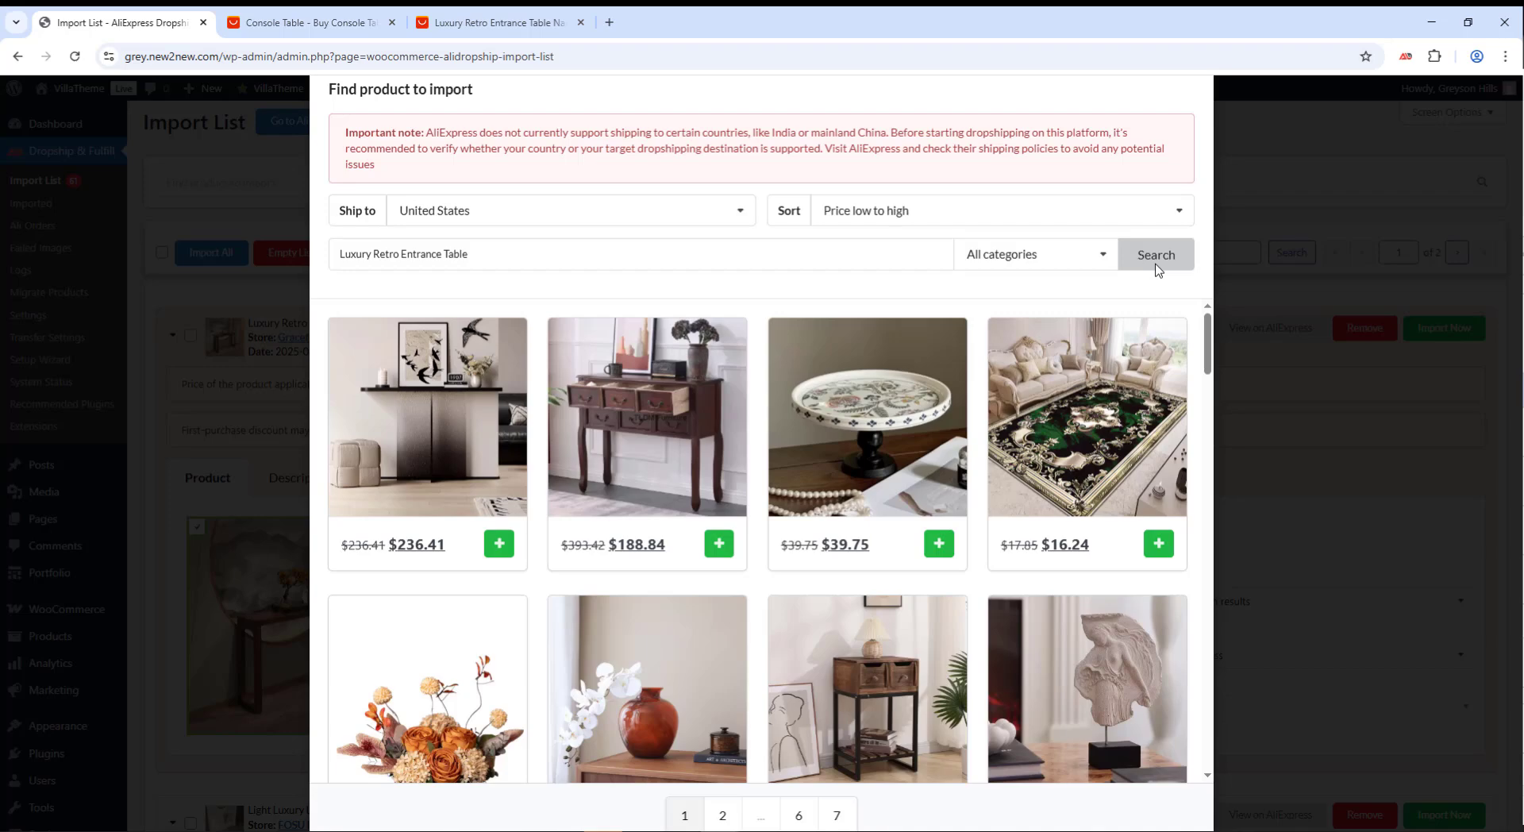
# - Add the retro light luxury brass tray from the second page of finder results to the import list, and close the finder
pyautogui.scroll(-6, 849, 513)
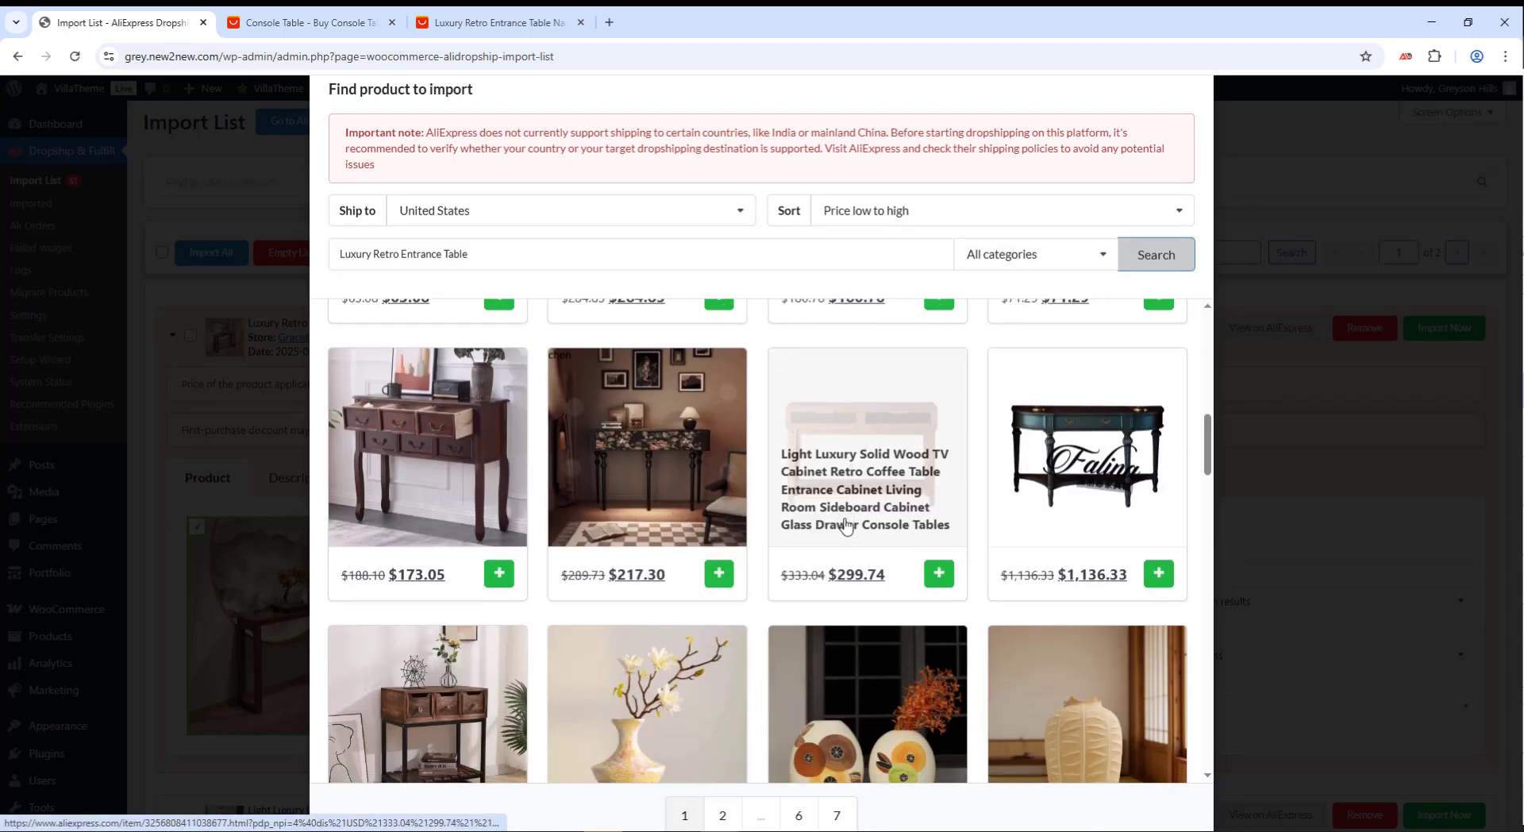
pyautogui.scroll(-10, 847, 525)
pyautogui.click(722, 815)
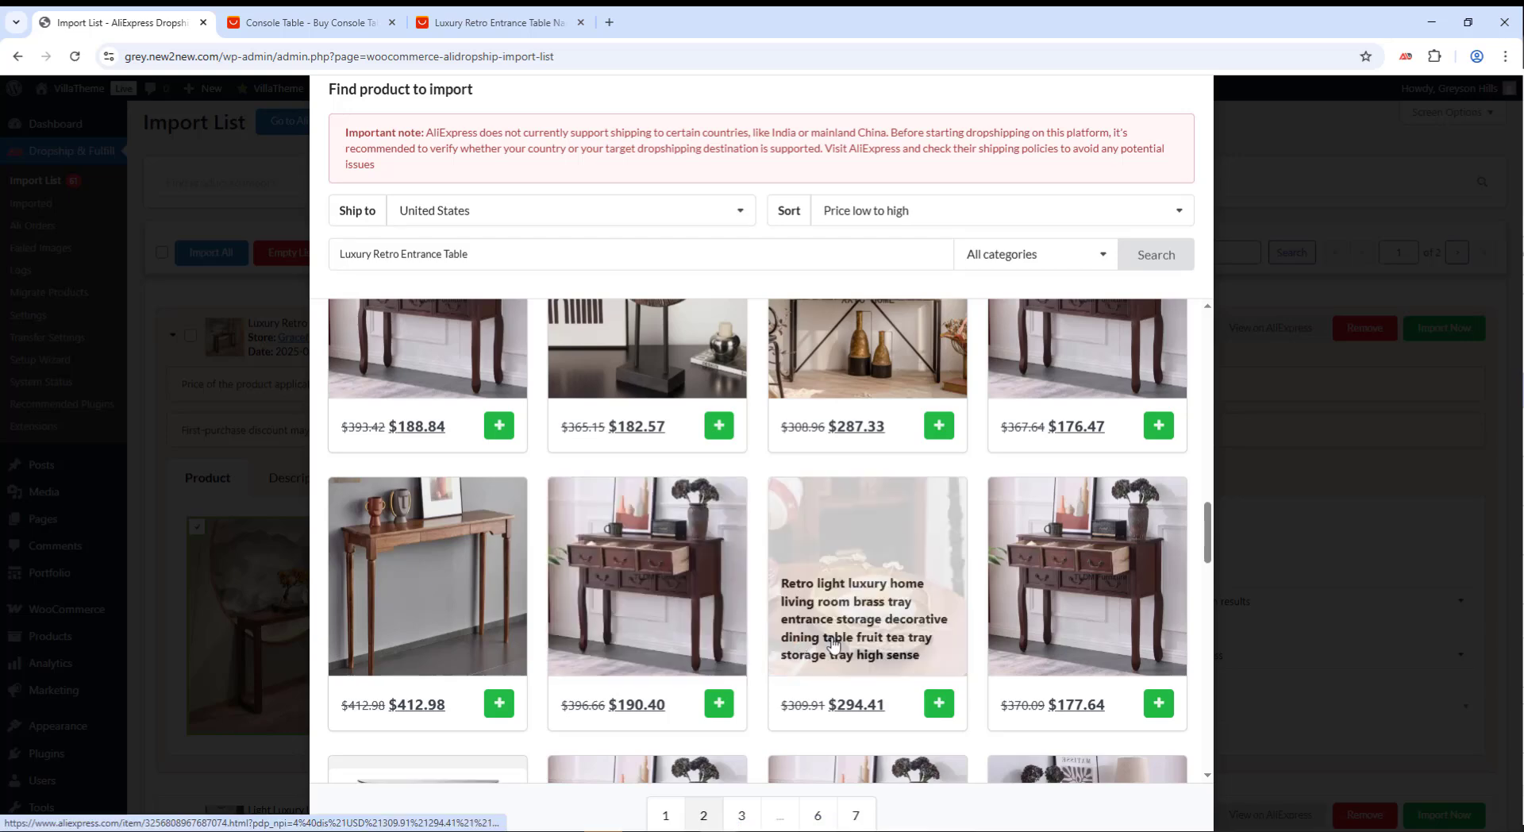
pyautogui.click(943, 712)
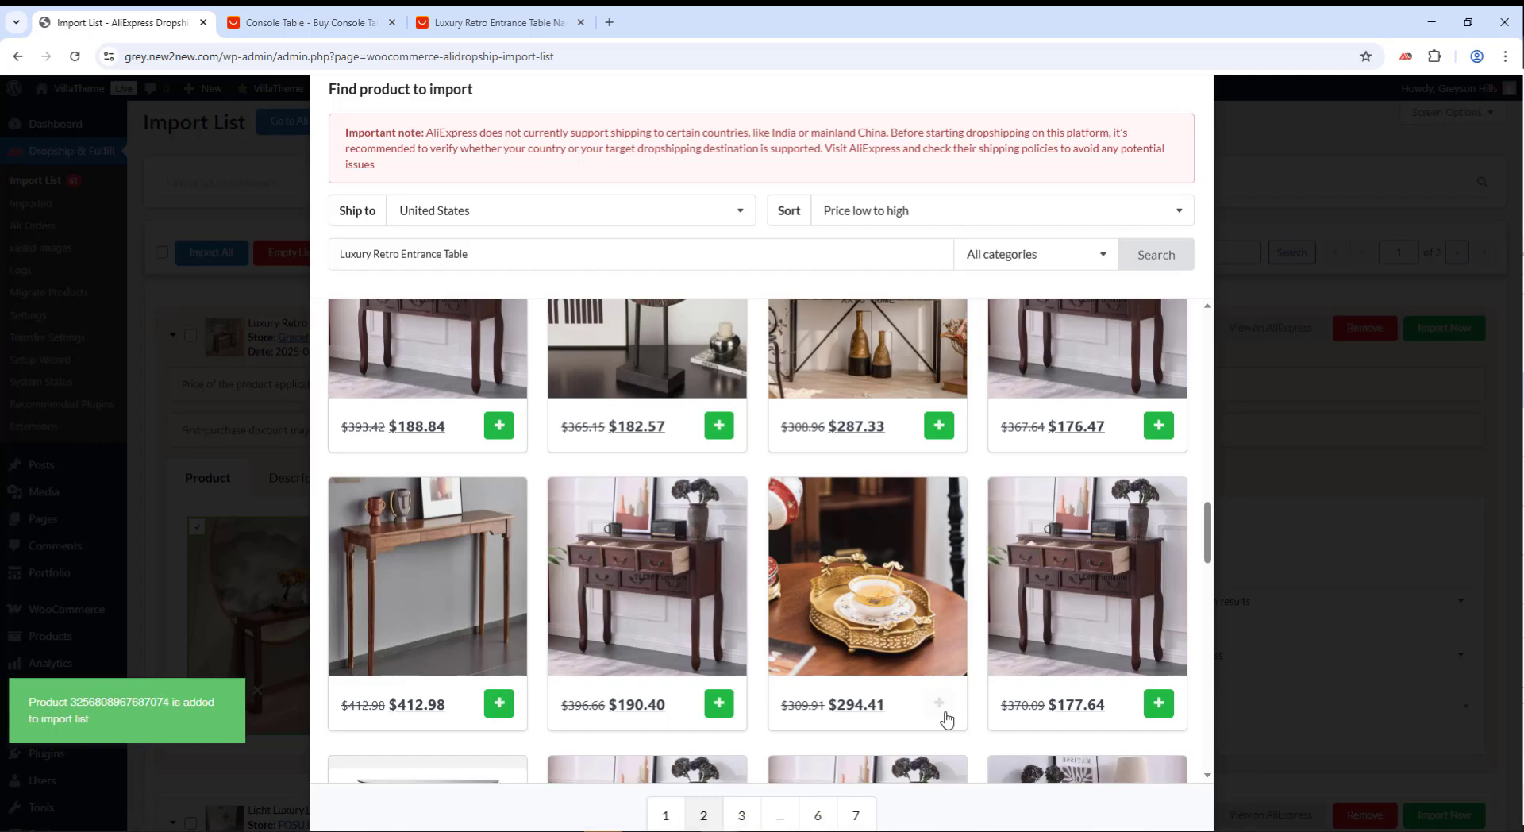
pyautogui.click(1255, 473)
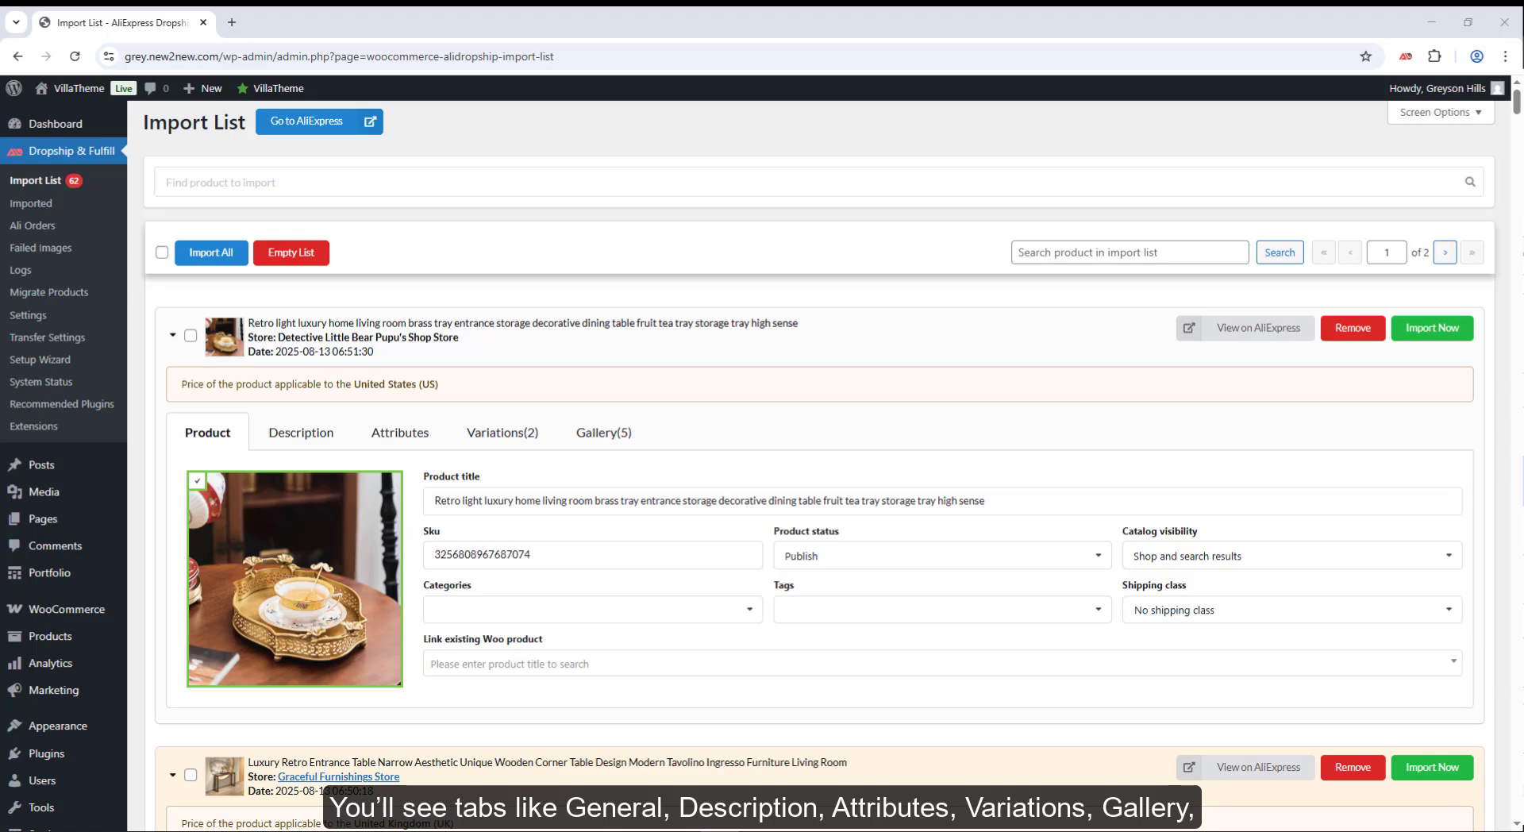
# - Set the brass tray's product title to "Retro Brass Luxury Storage & Serving Tray", and check its product status and catalog visibility options
pyautogui.tripleClick(707, 501)
pyautogui.write('Retro Brass Luxury Storage & Serving Tray')
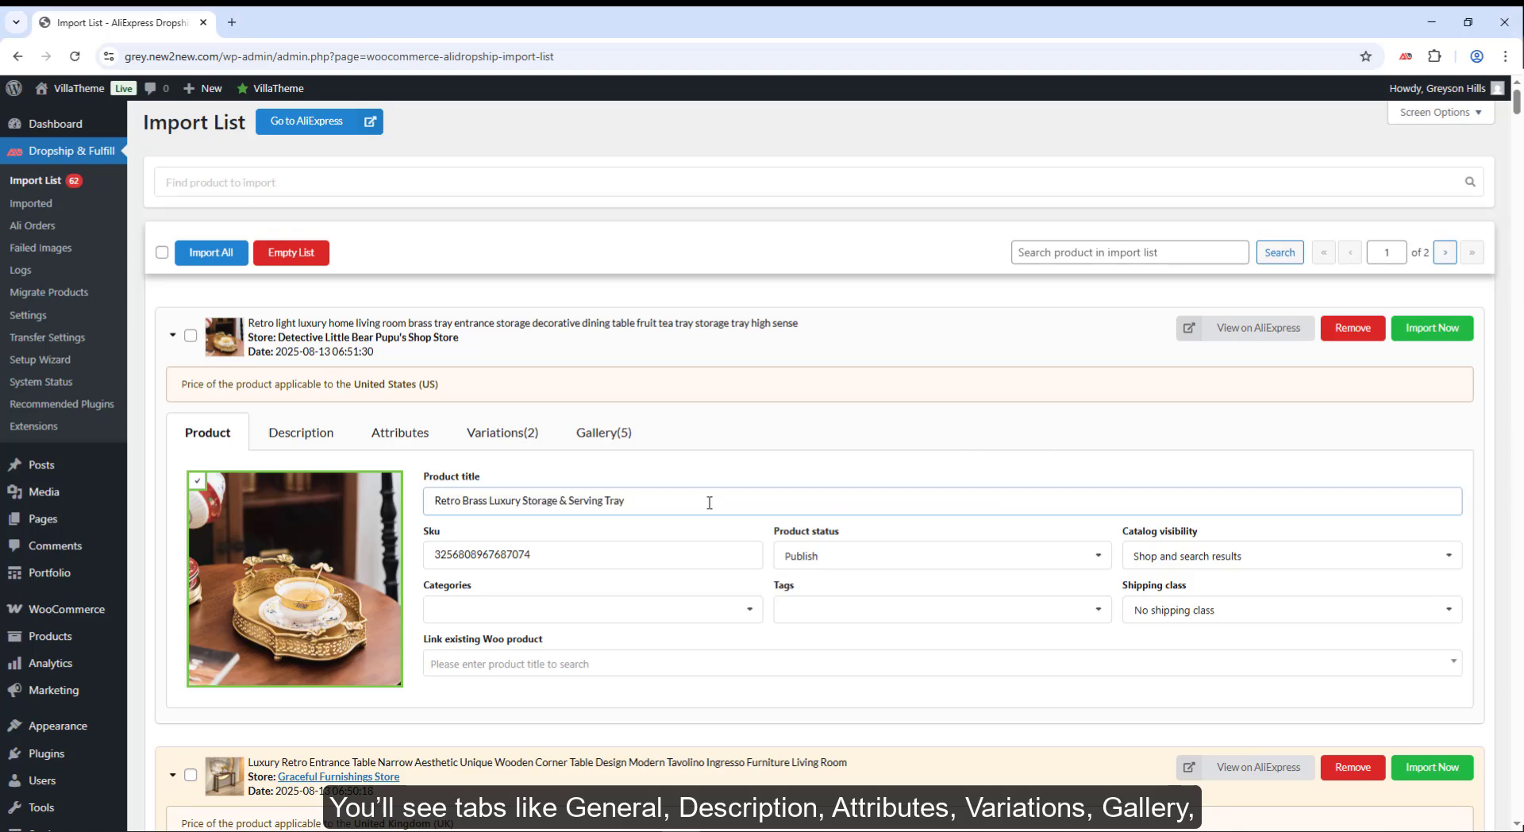
pyautogui.click(591, 553)
pyautogui.click(864, 557)
pyautogui.click(1034, 554)
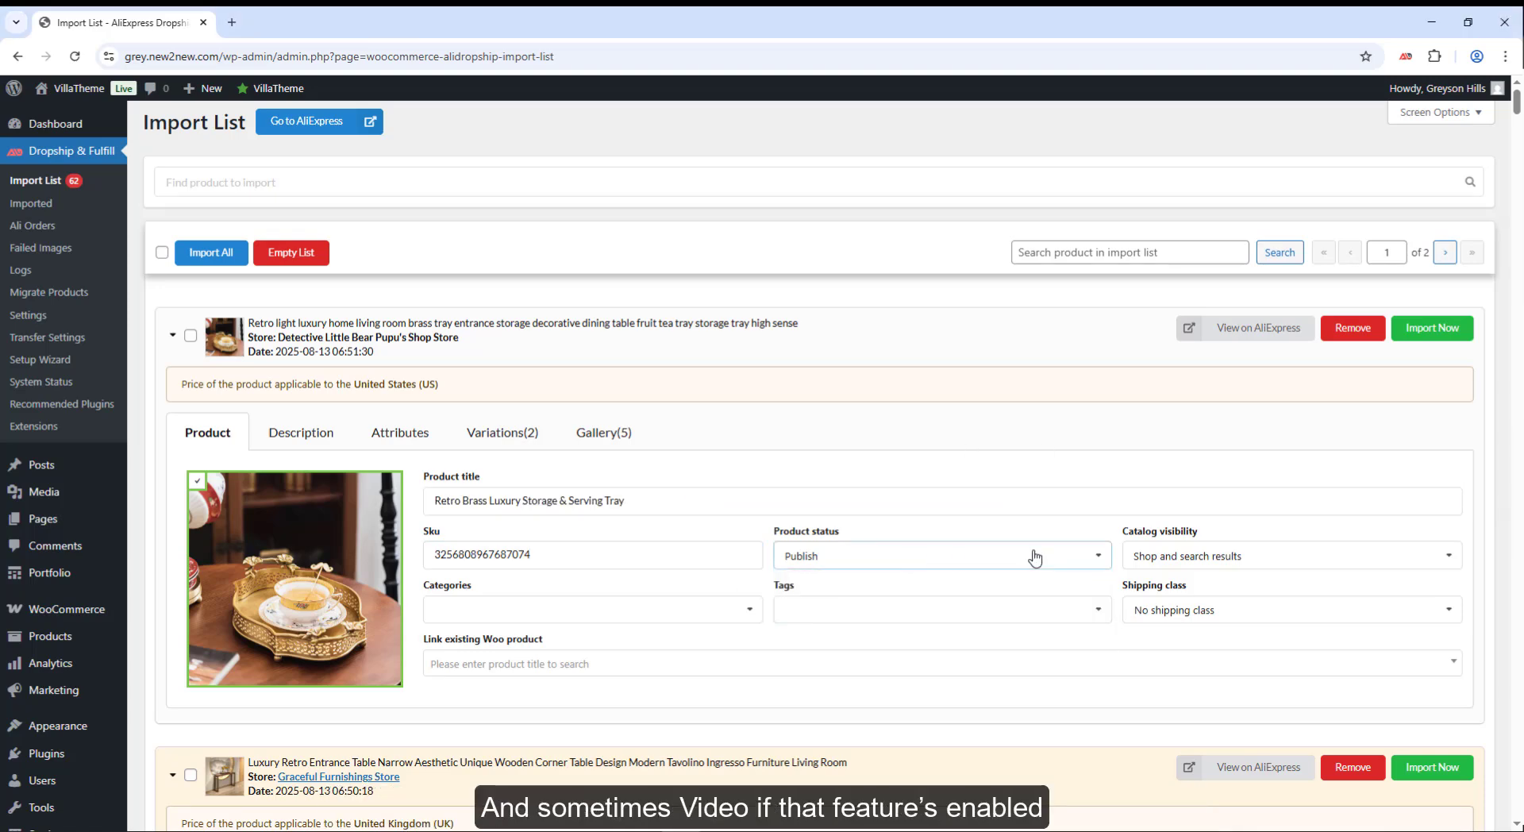
pyautogui.click(1160, 557)
pyautogui.click(1161, 558)
# - Assign the brass tray the Decor category, the tag "tray" and the No shipping class option
pyautogui.click(670, 609)
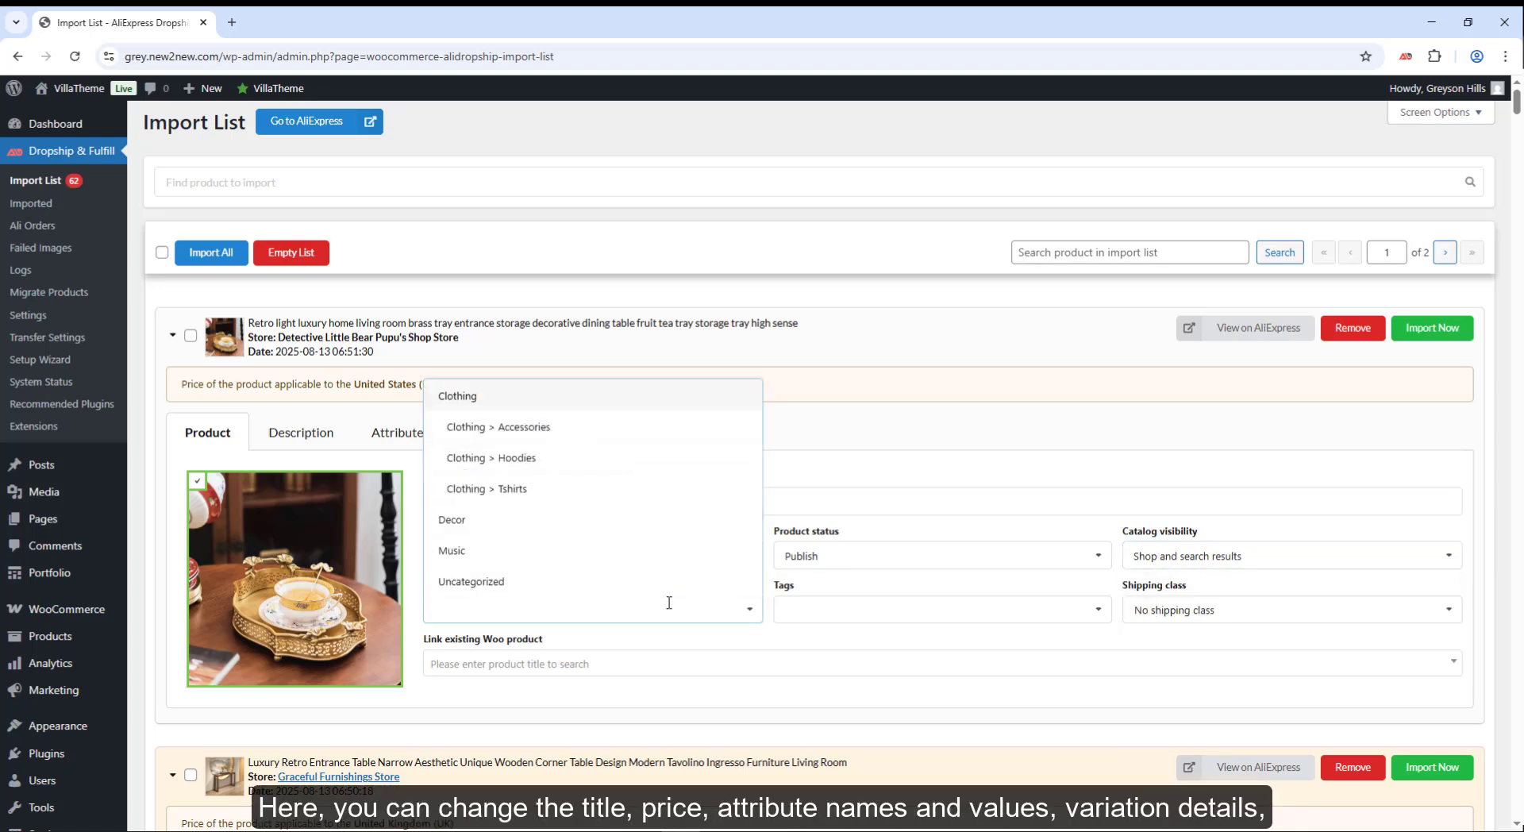
pyautogui.click(539, 520)
pyautogui.click(873, 616)
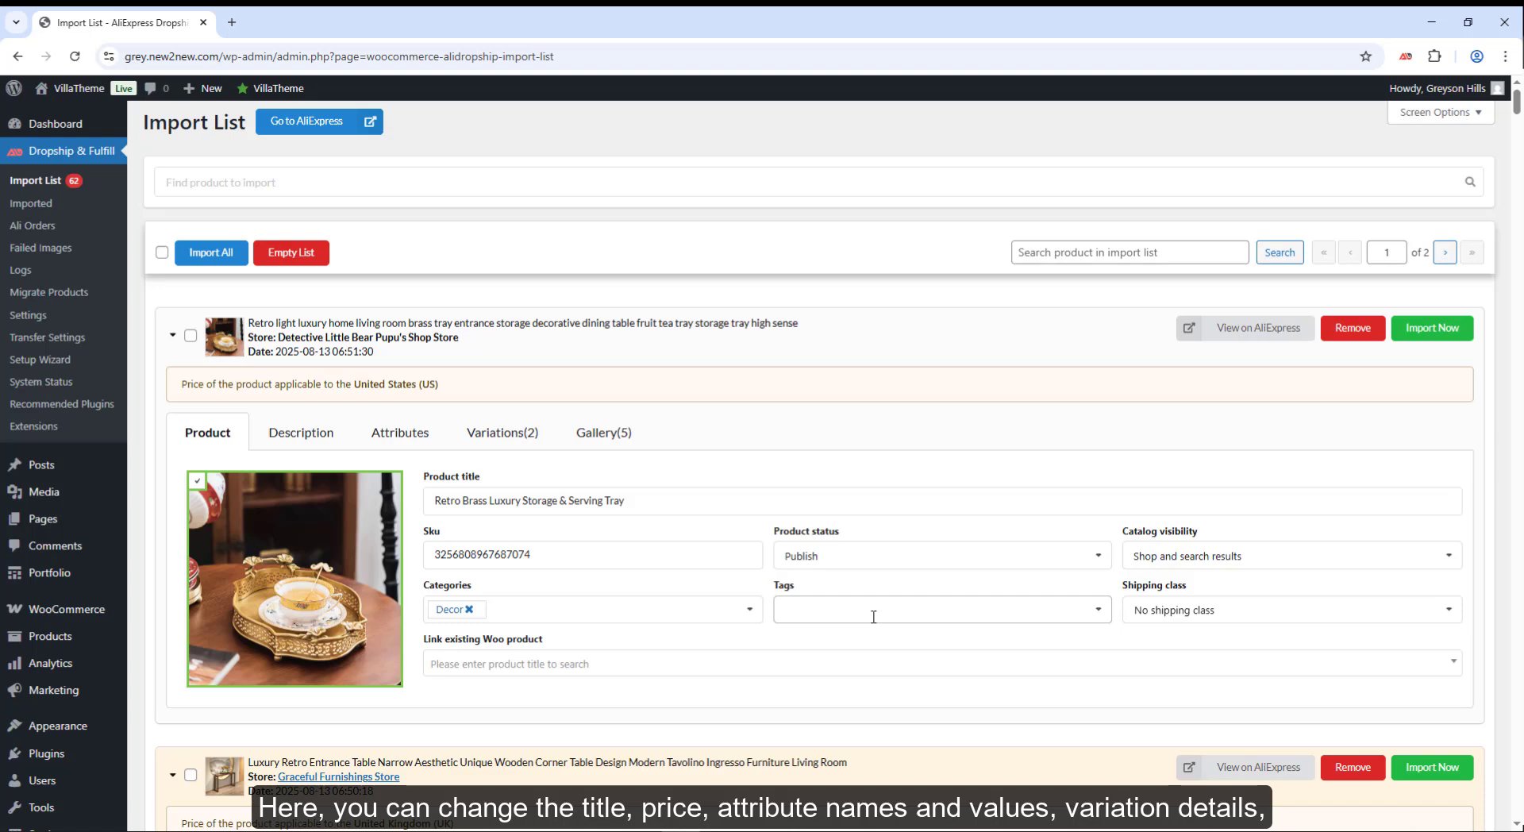
pyautogui.press('Return')
pyautogui.click(1210, 607)
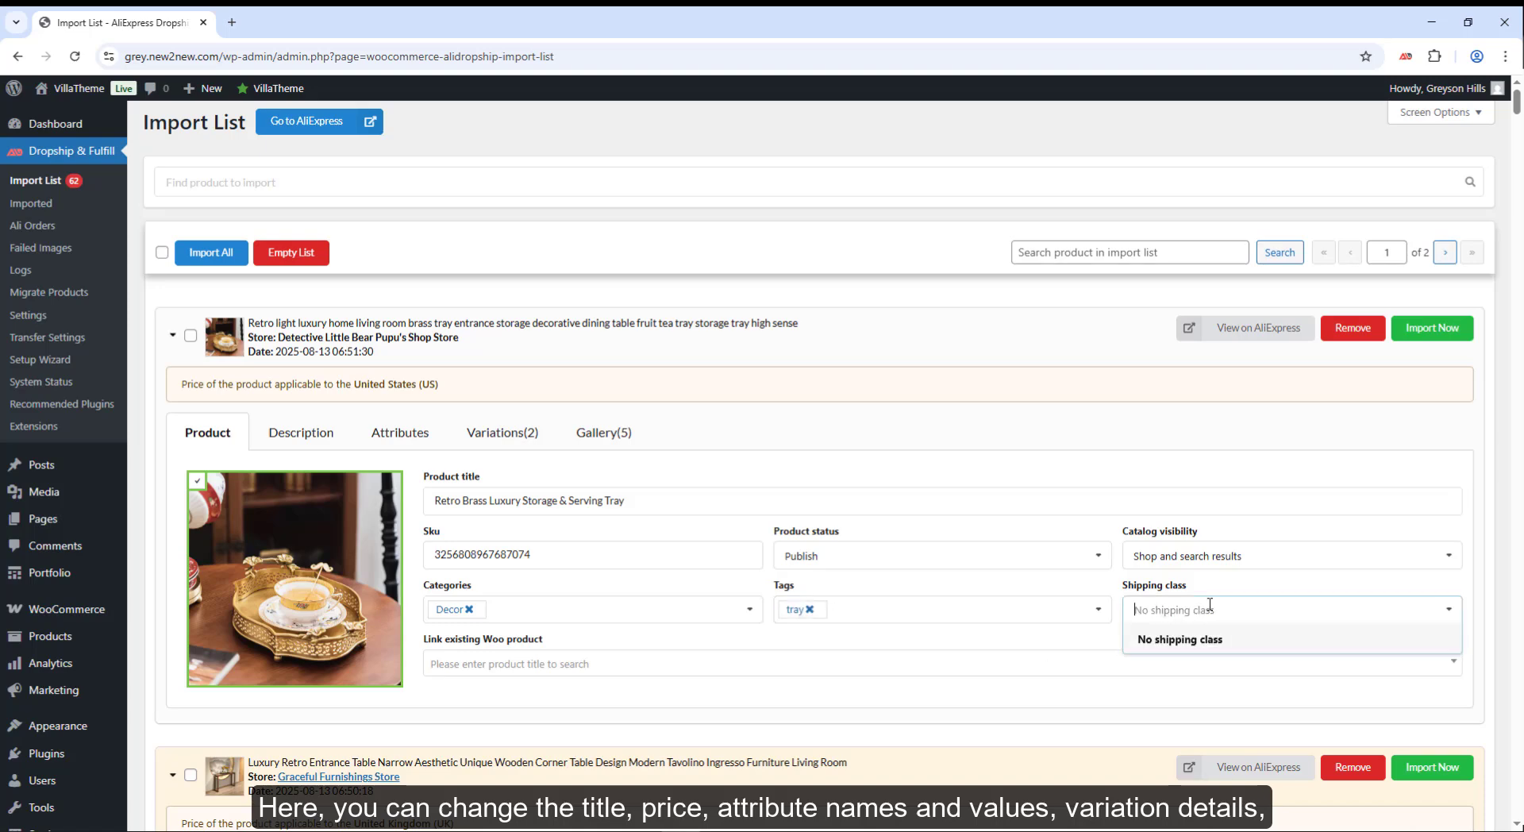
pyautogui.click(1222, 642)
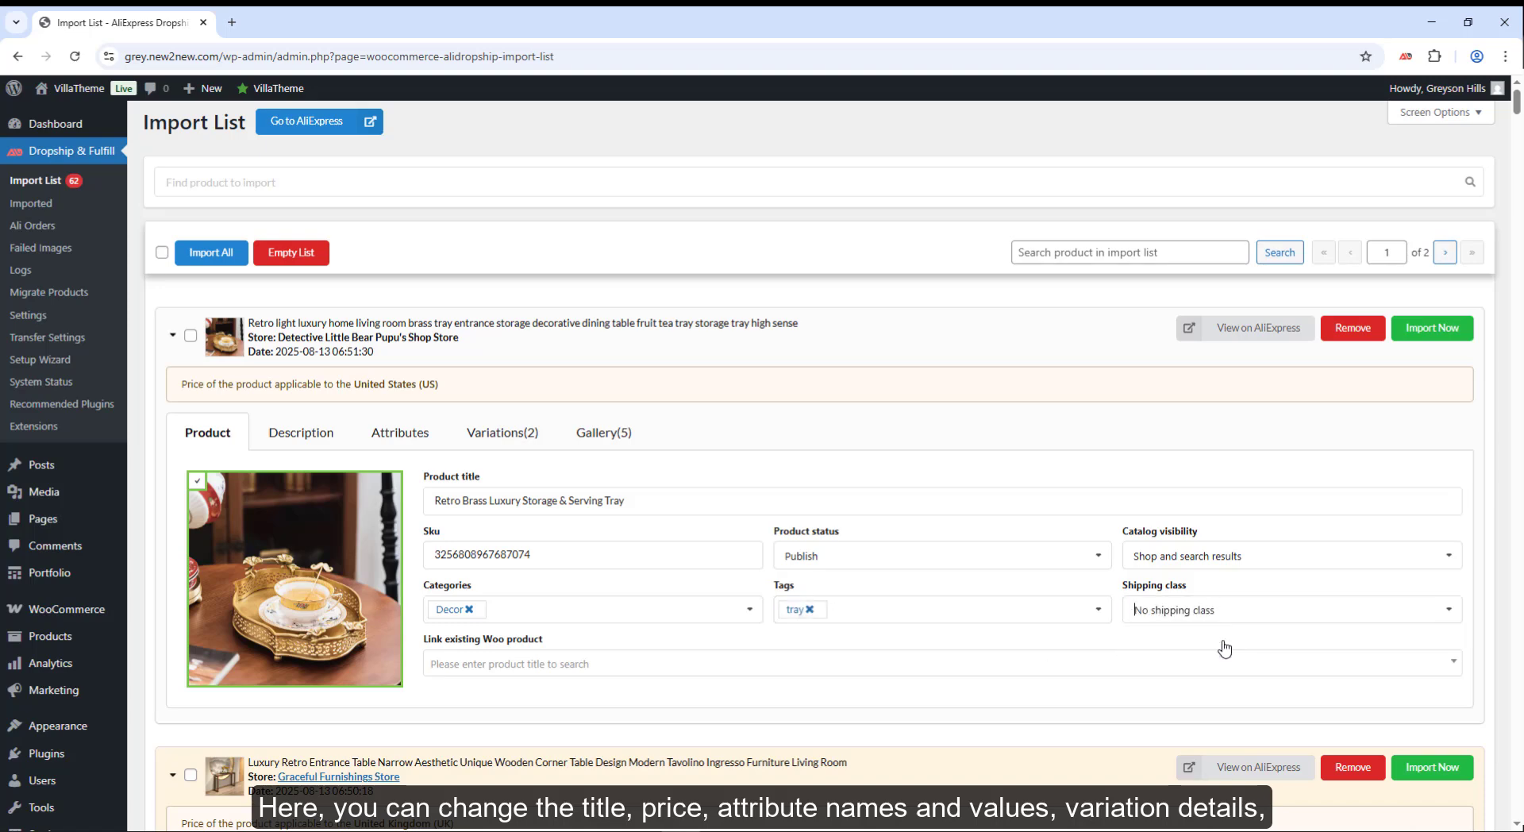
# - Try linking the brass tray to the existing Woo product (#98) Album, and clear the link
pyautogui.click(568, 671)
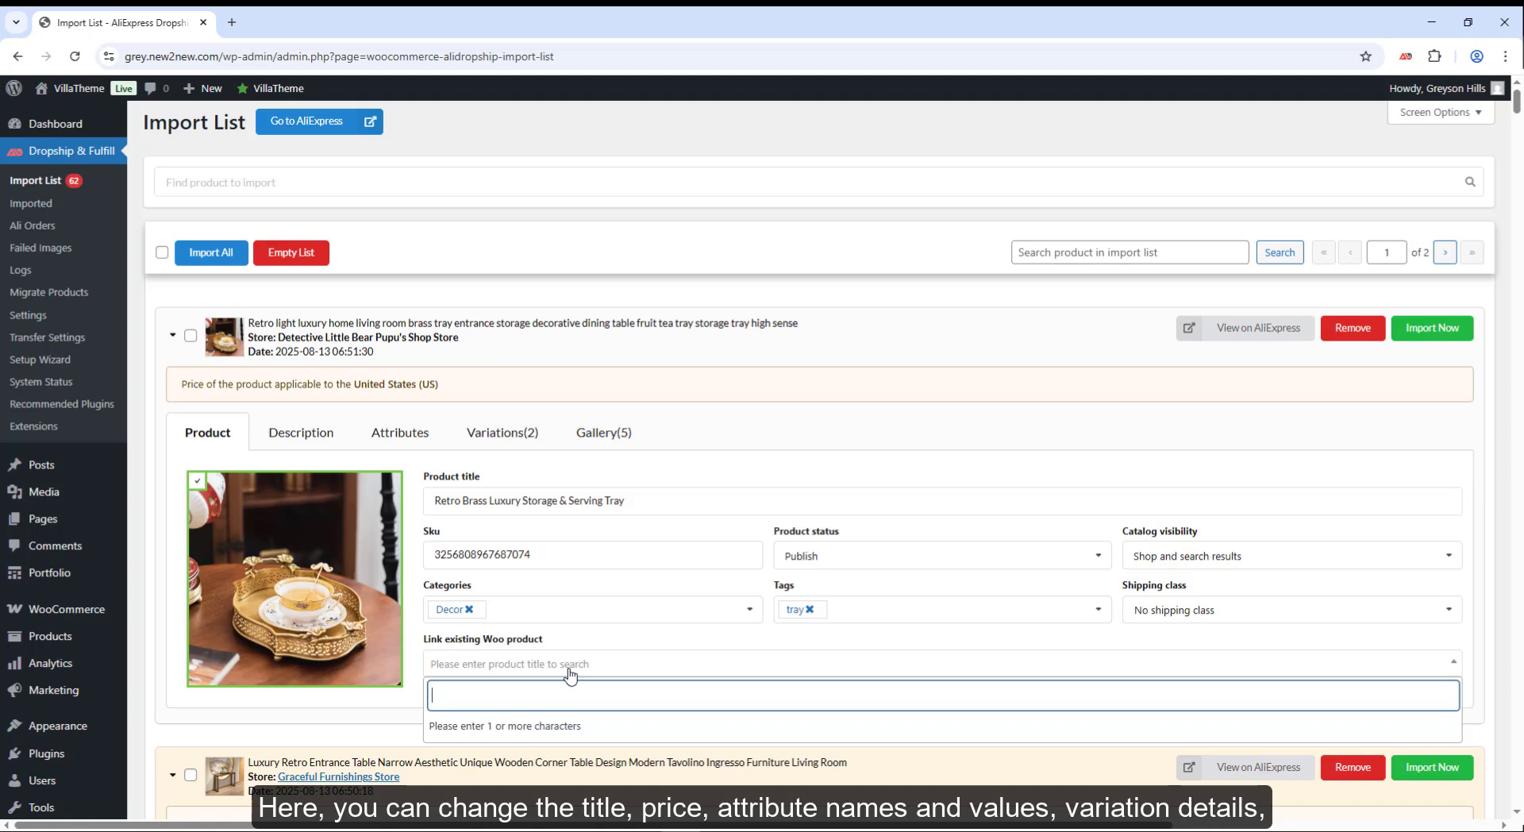
pyautogui.write('alb')
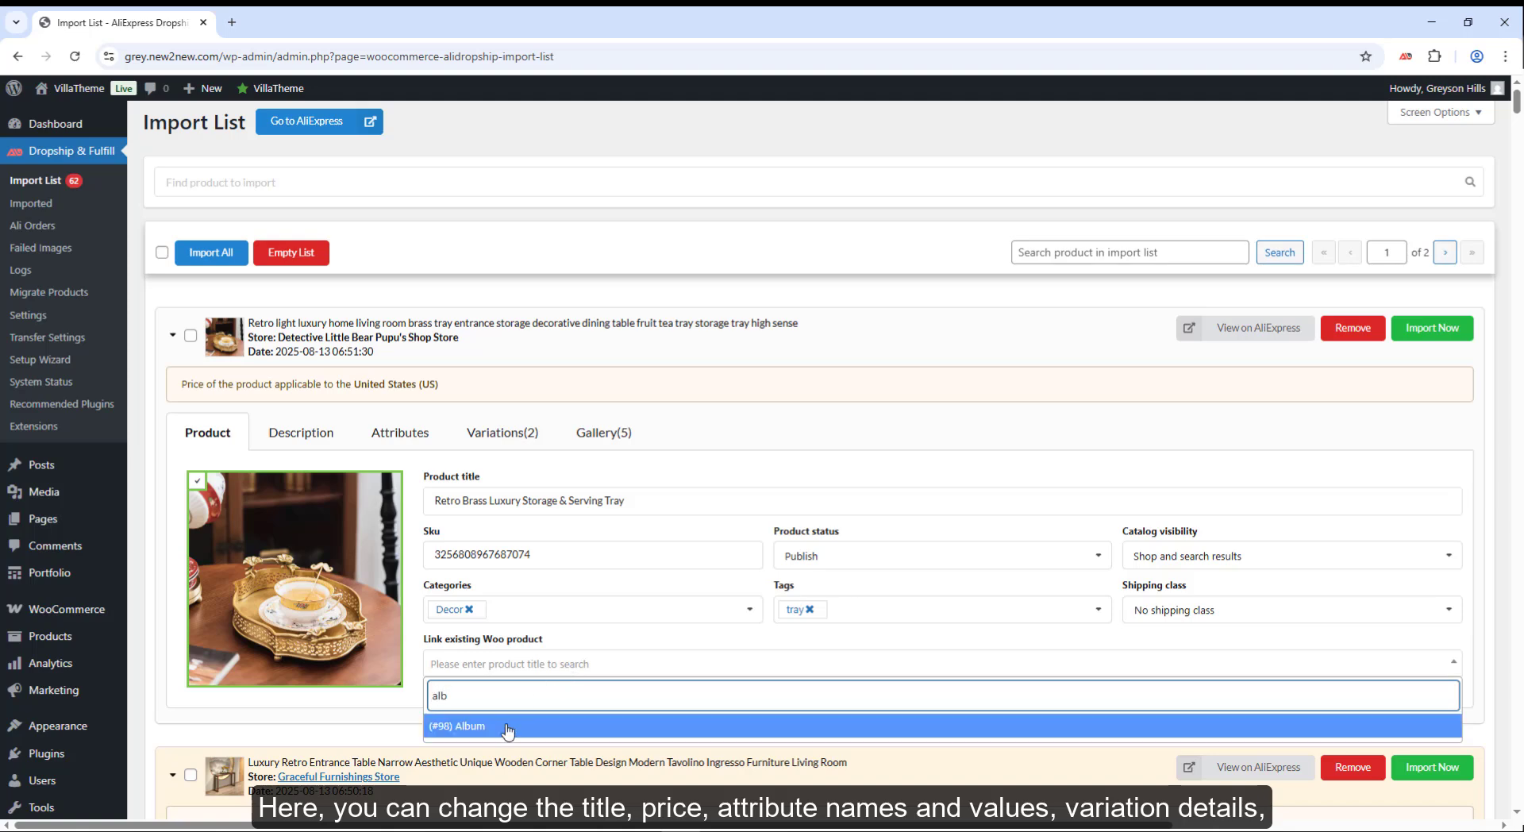
pyautogui.click(507, 727)
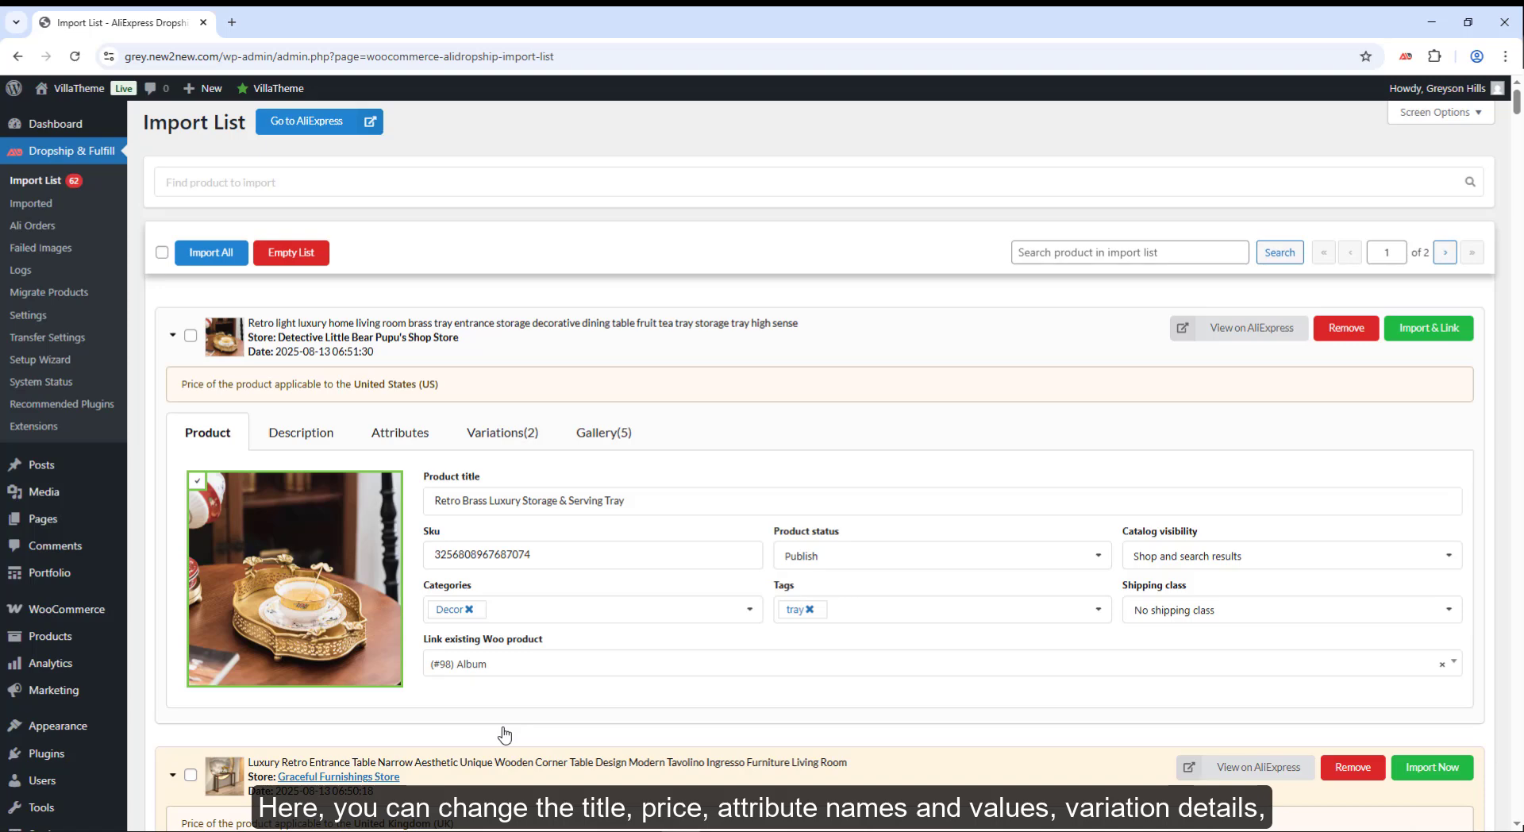
pyautogui.click(1441, 665)
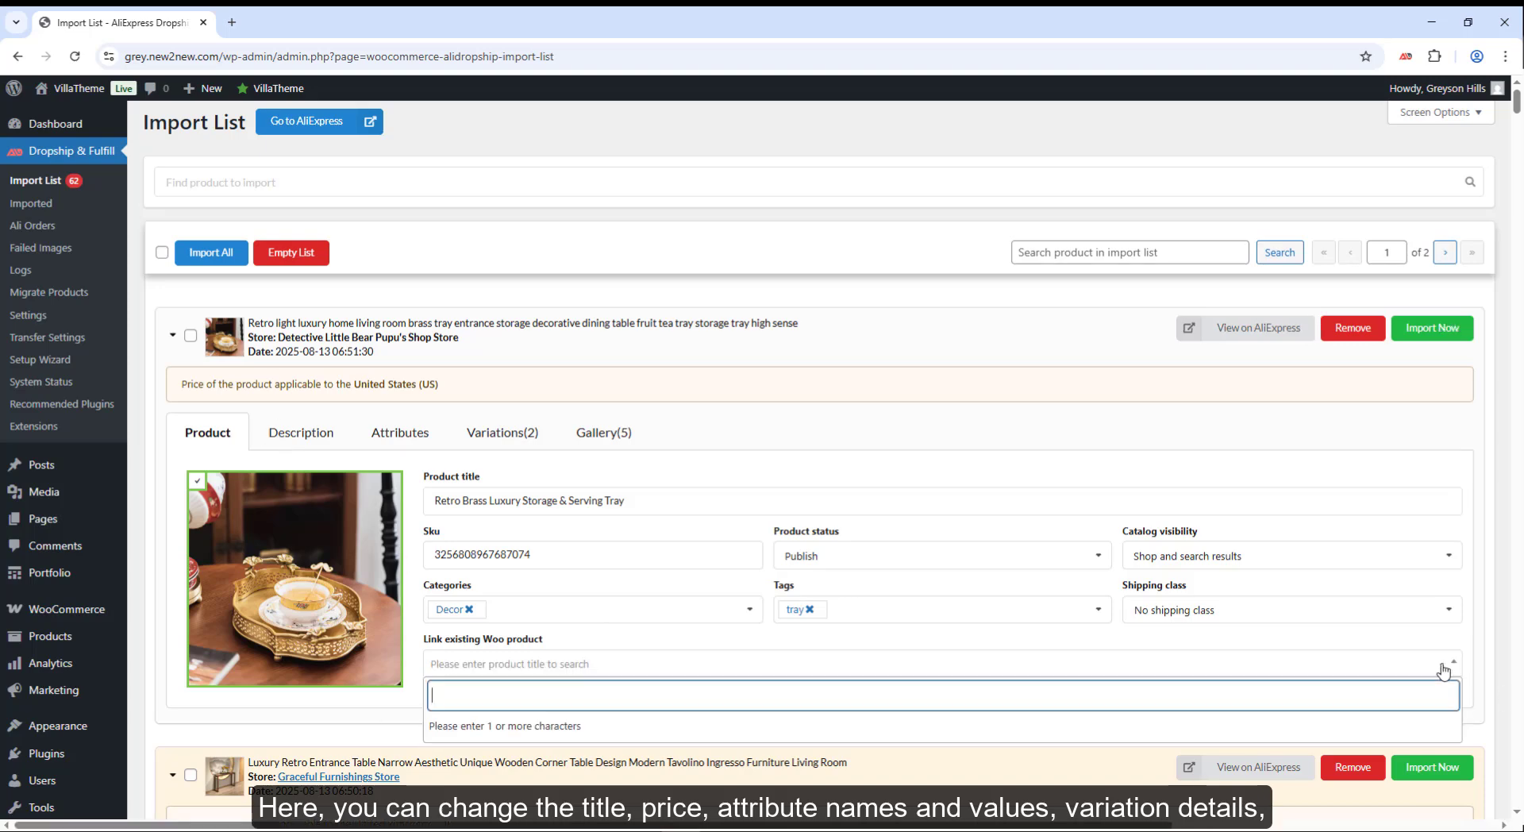
# - Review the brass tray's description and save its Color attribute
pyautogui.click(283, 428)
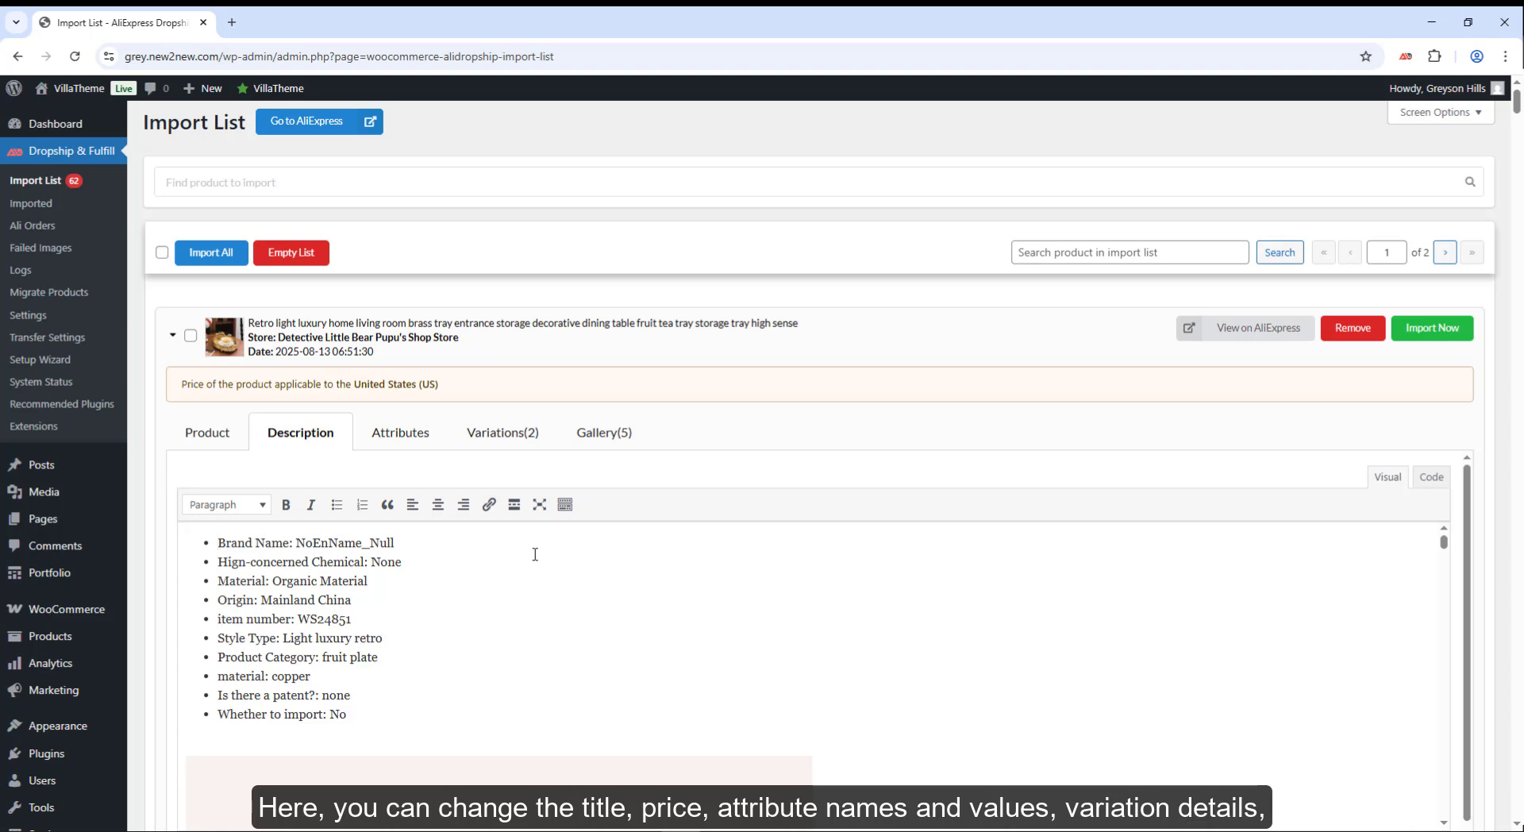
pyautogui.click(401, 435)
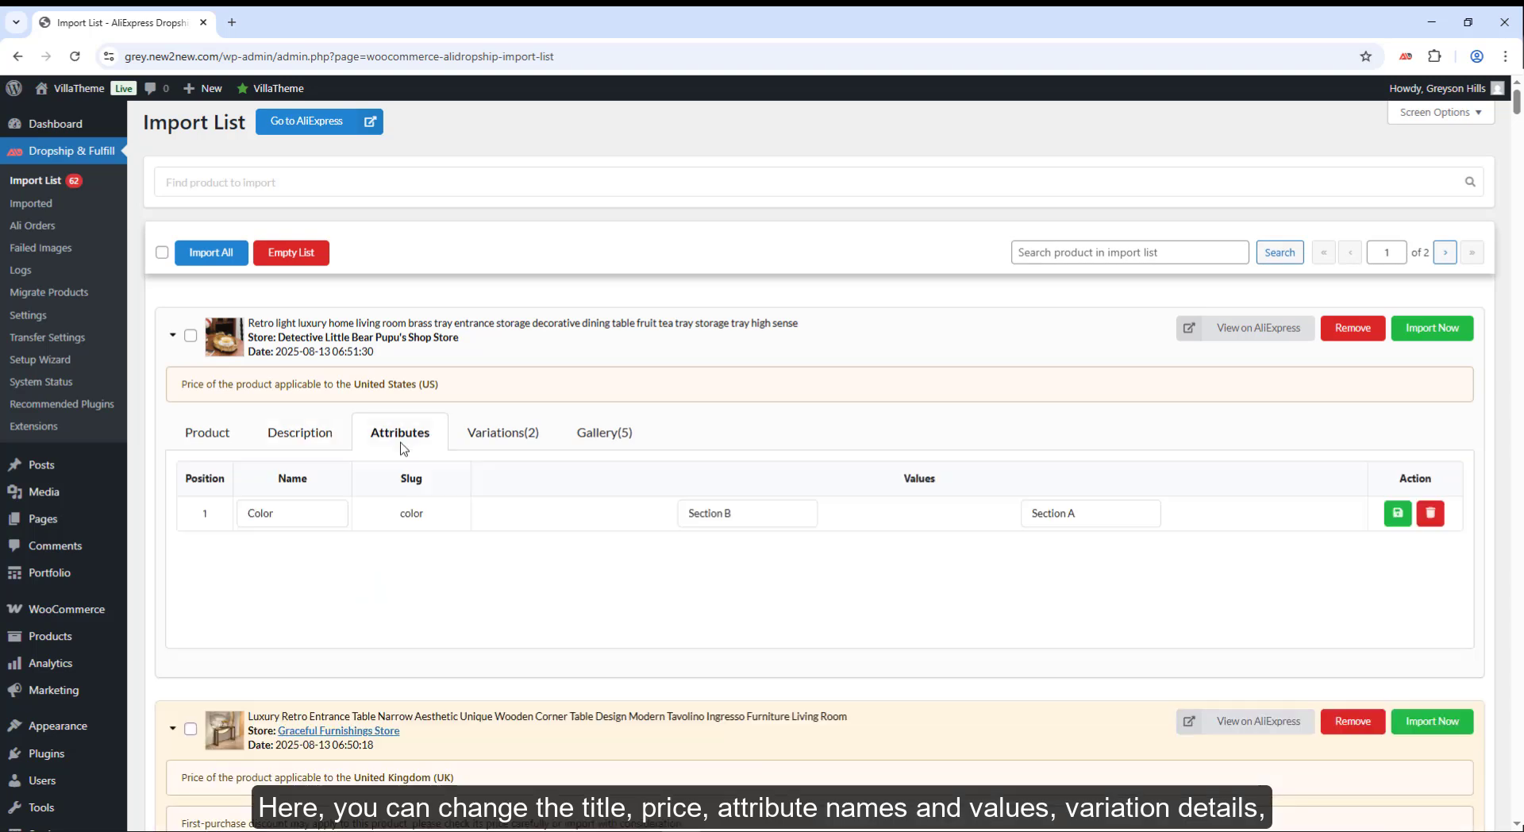
pyautogui.click(312, 514)
pyautogui.click(1398, 515)
# - Try DHL as the shipping option for the brass tray's variations, and switch back to Fedex IP
pyautogui.click(481, 443)
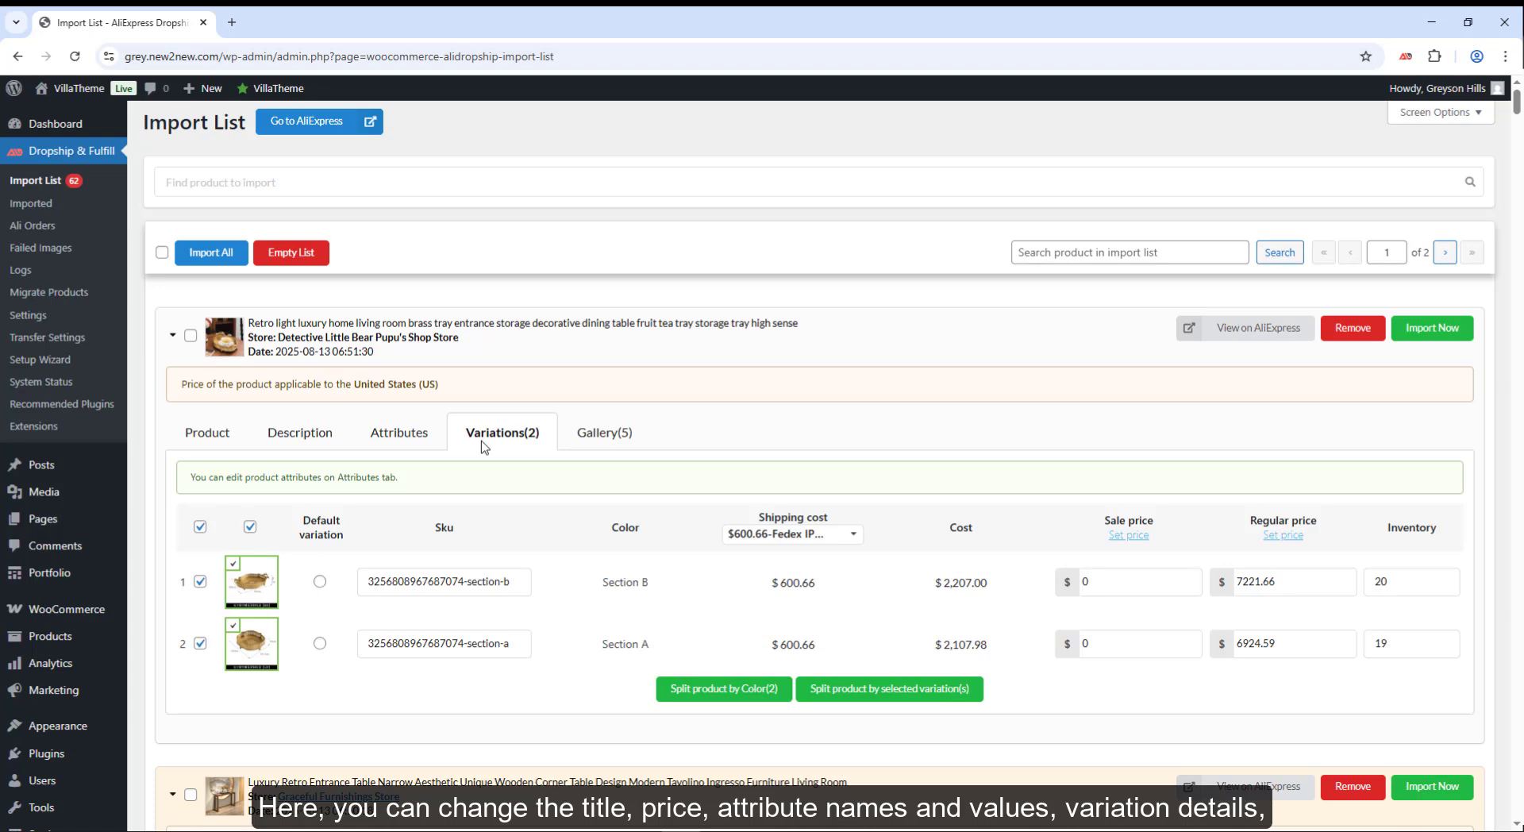
pyautogui.click(792, 533)
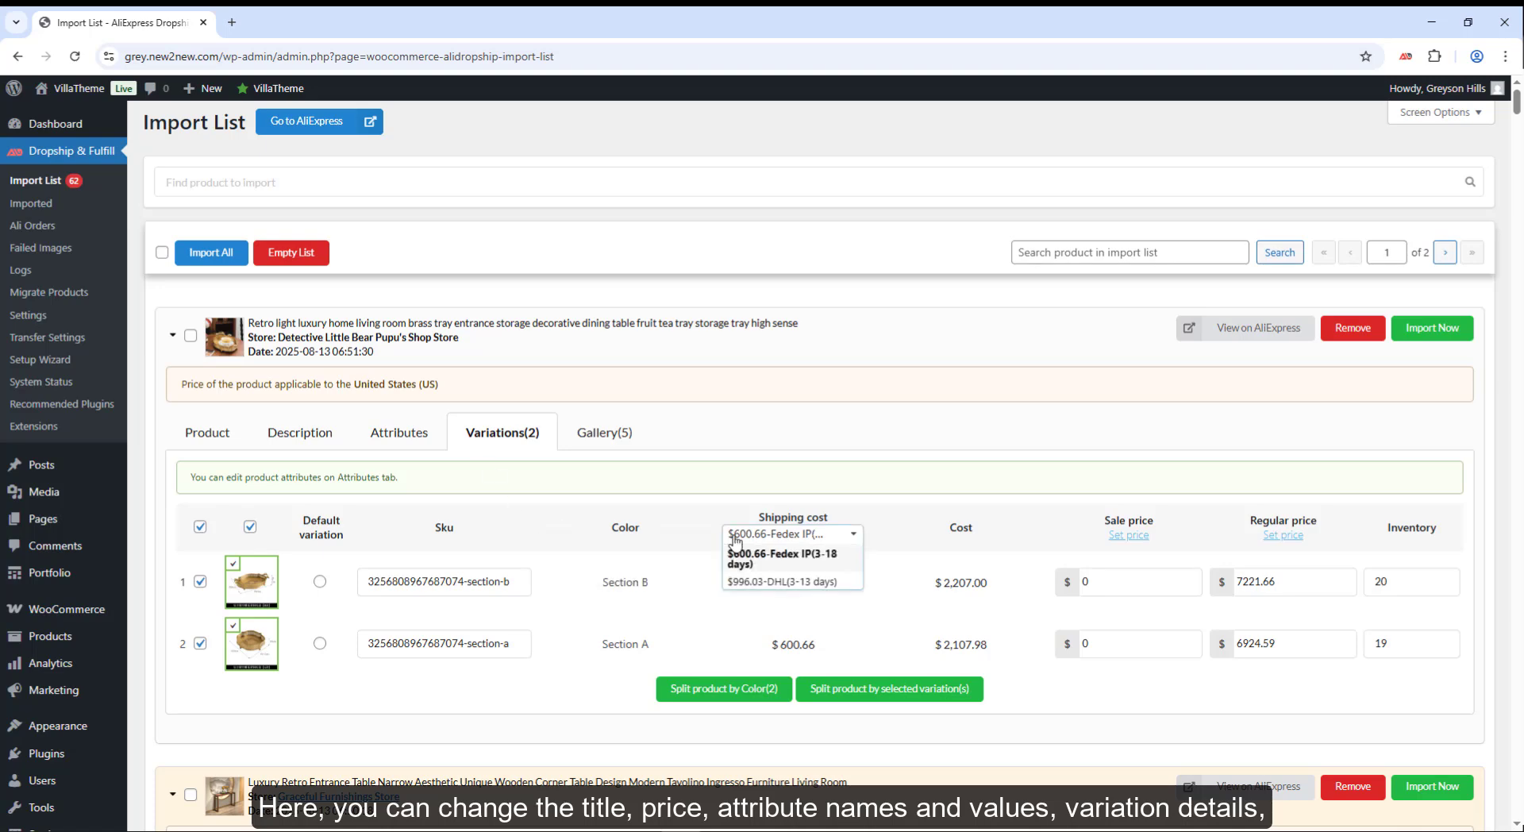
pyautogui.click(740, 584)
pyautogui.click(763, 541)
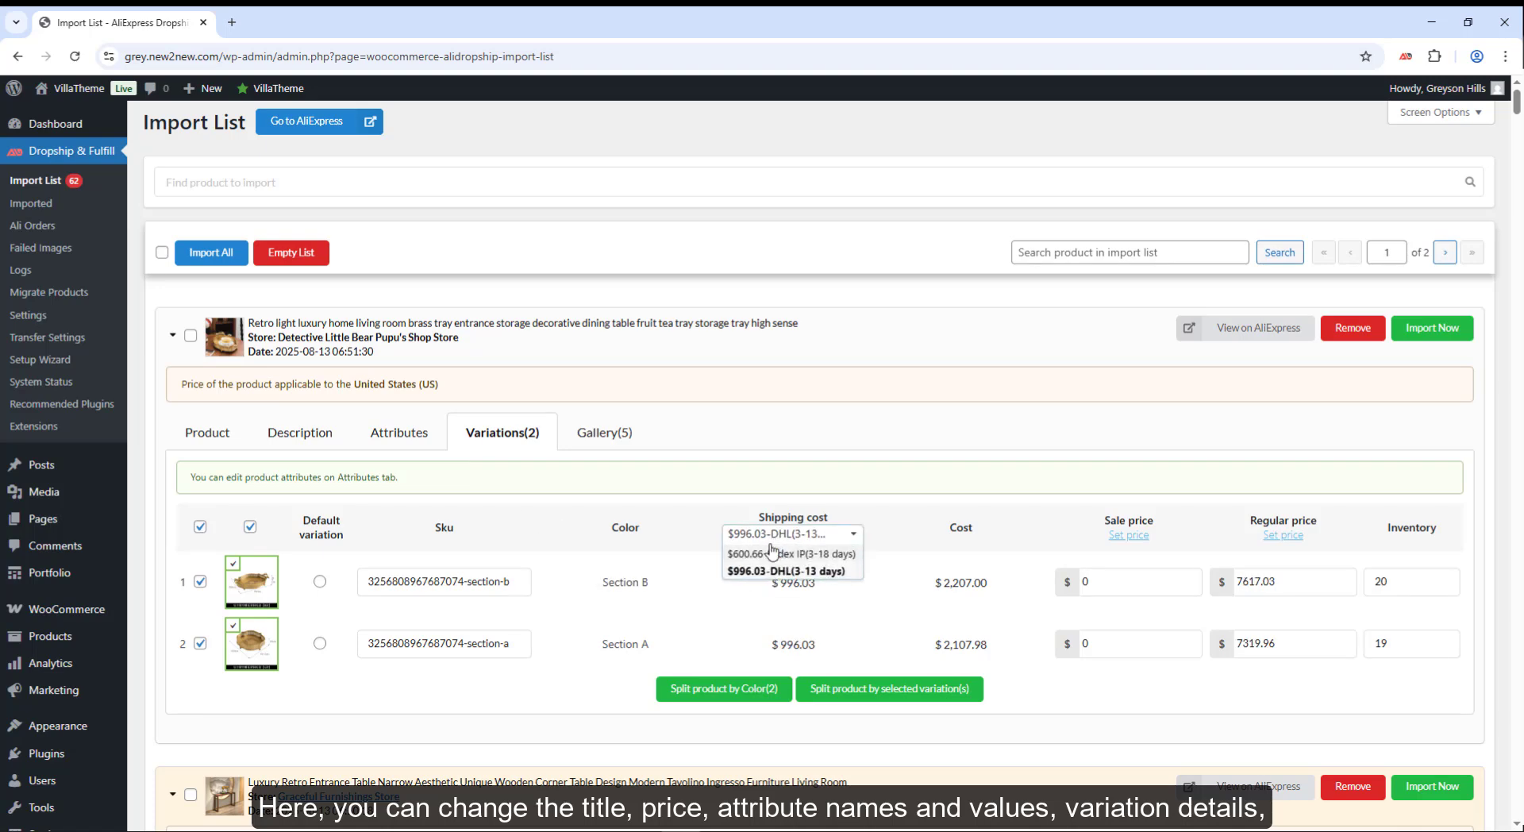
pyautogui.click(761, 567)
pyautogui.click(764, 540)
pyautogui.click(759, 549)
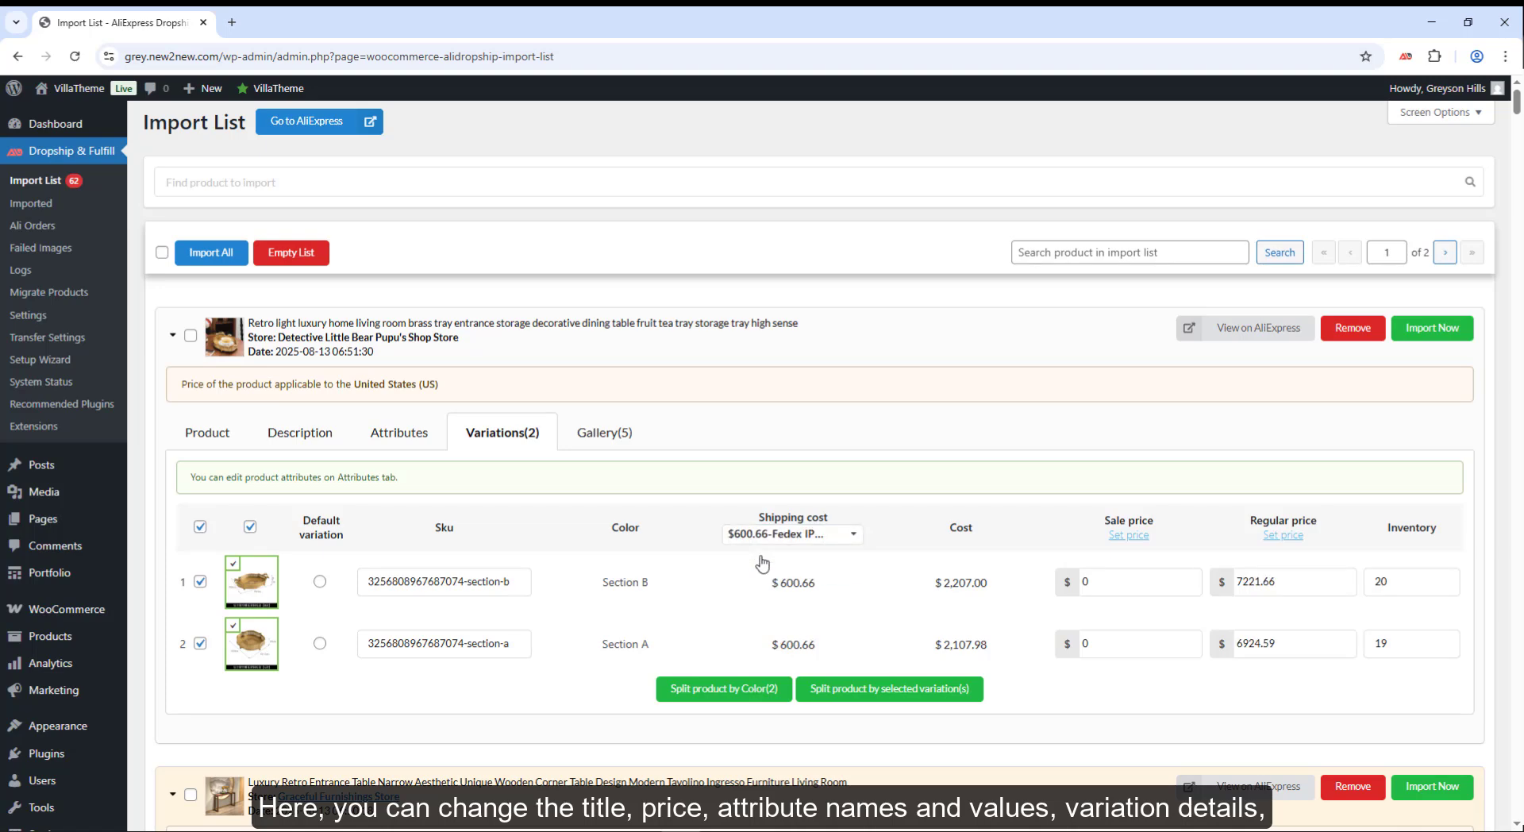
# - Try excluding the brass tray's two variations and their images from the import, and include them all again
pyautogui.click(199, 582)
pyautogui.click(200, 643)
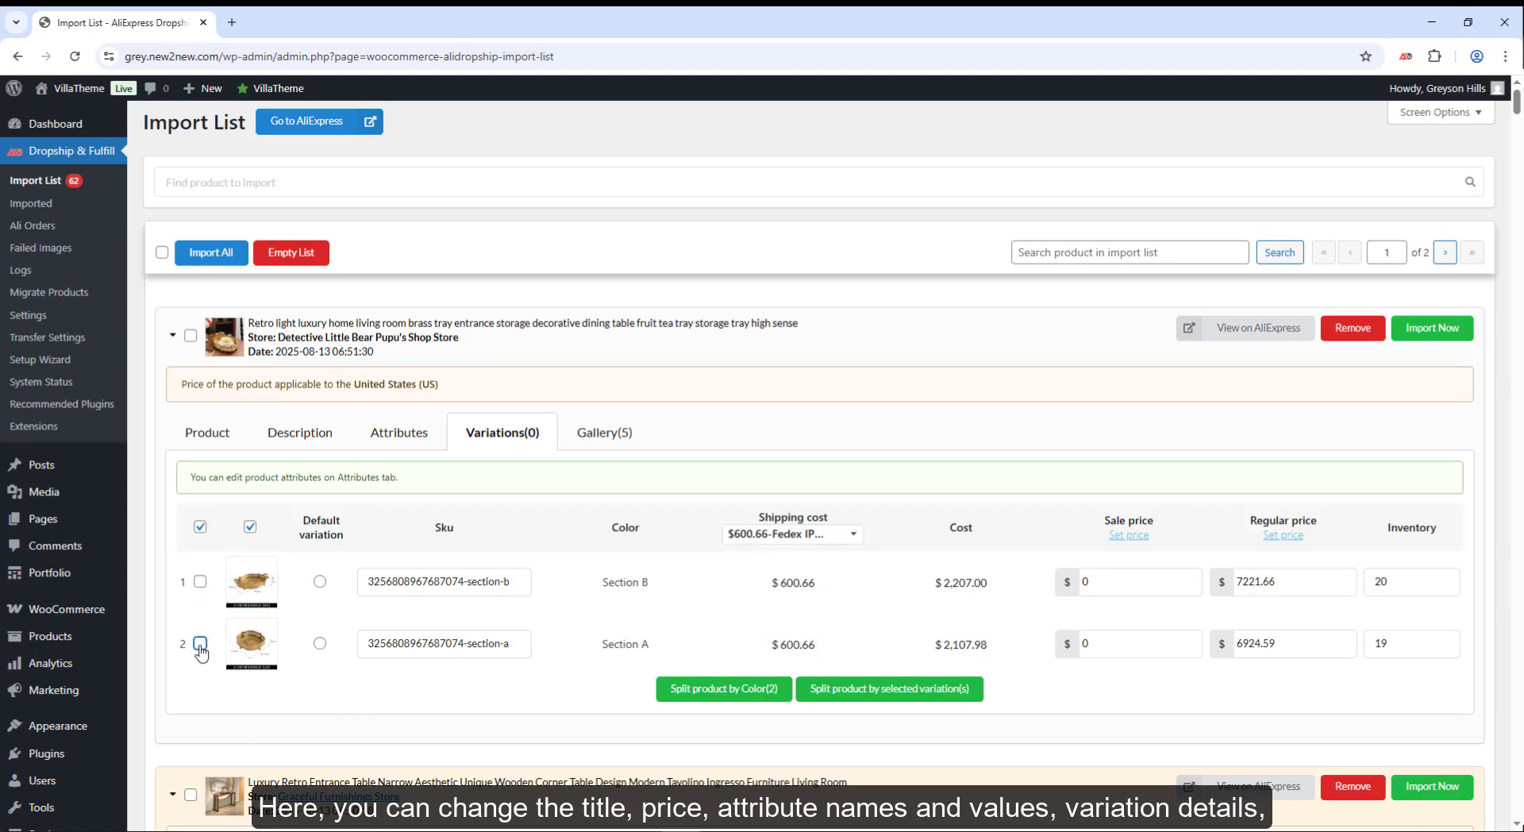
pyautogui.click(200, 643)
pyautogui.click(200, 581)
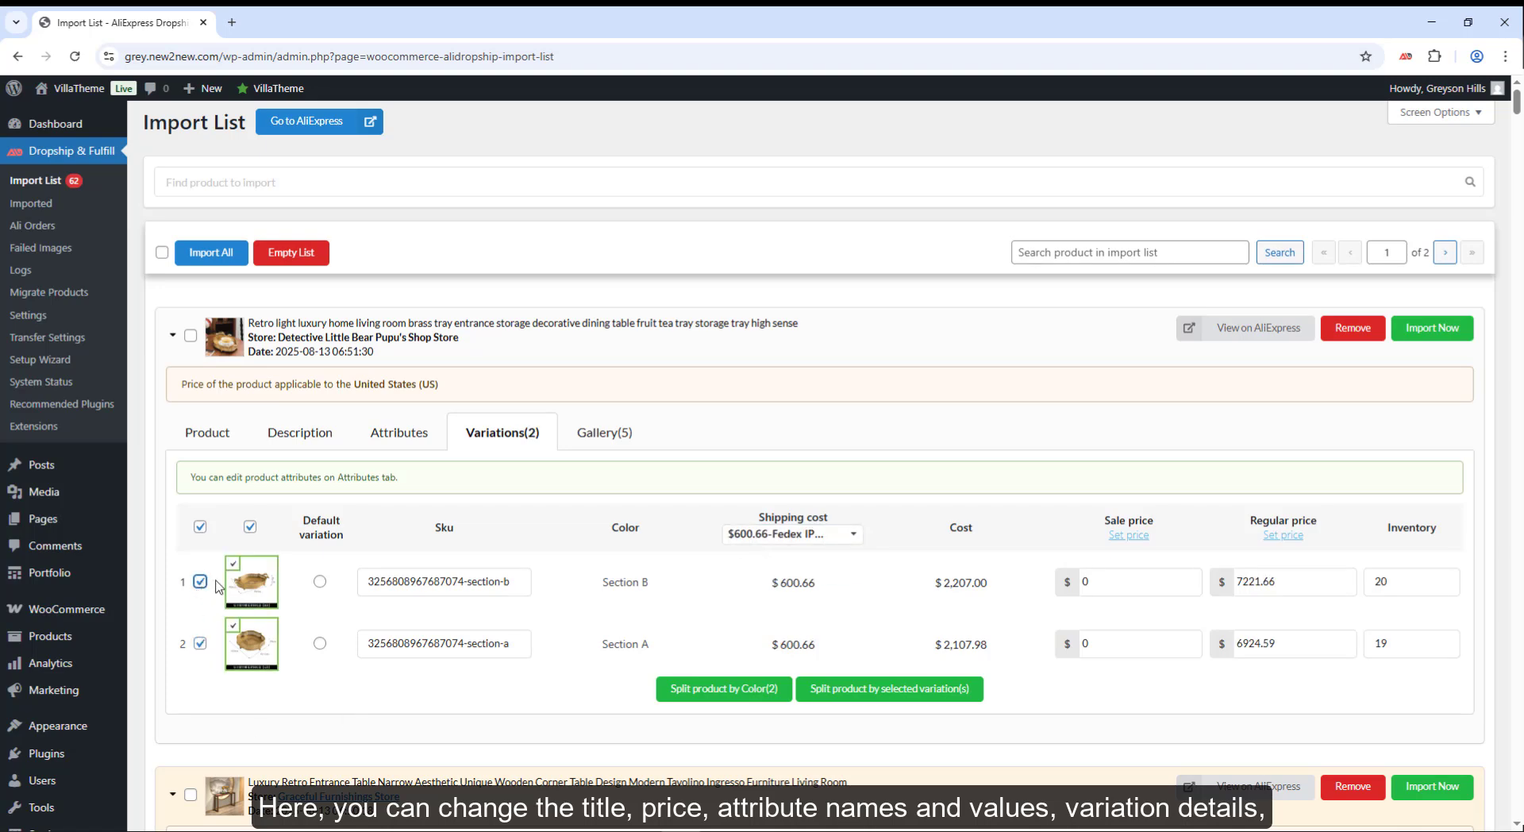
pyautogui.click(230, 632)
pyautogui.click(230, 632)
pyautogui.click(250, 527)
pyautogui.click(250, 526)
# - Increase the sale price of all the brass tray's variations by a fixed value of $13
pyautogui.click(1115, 536)
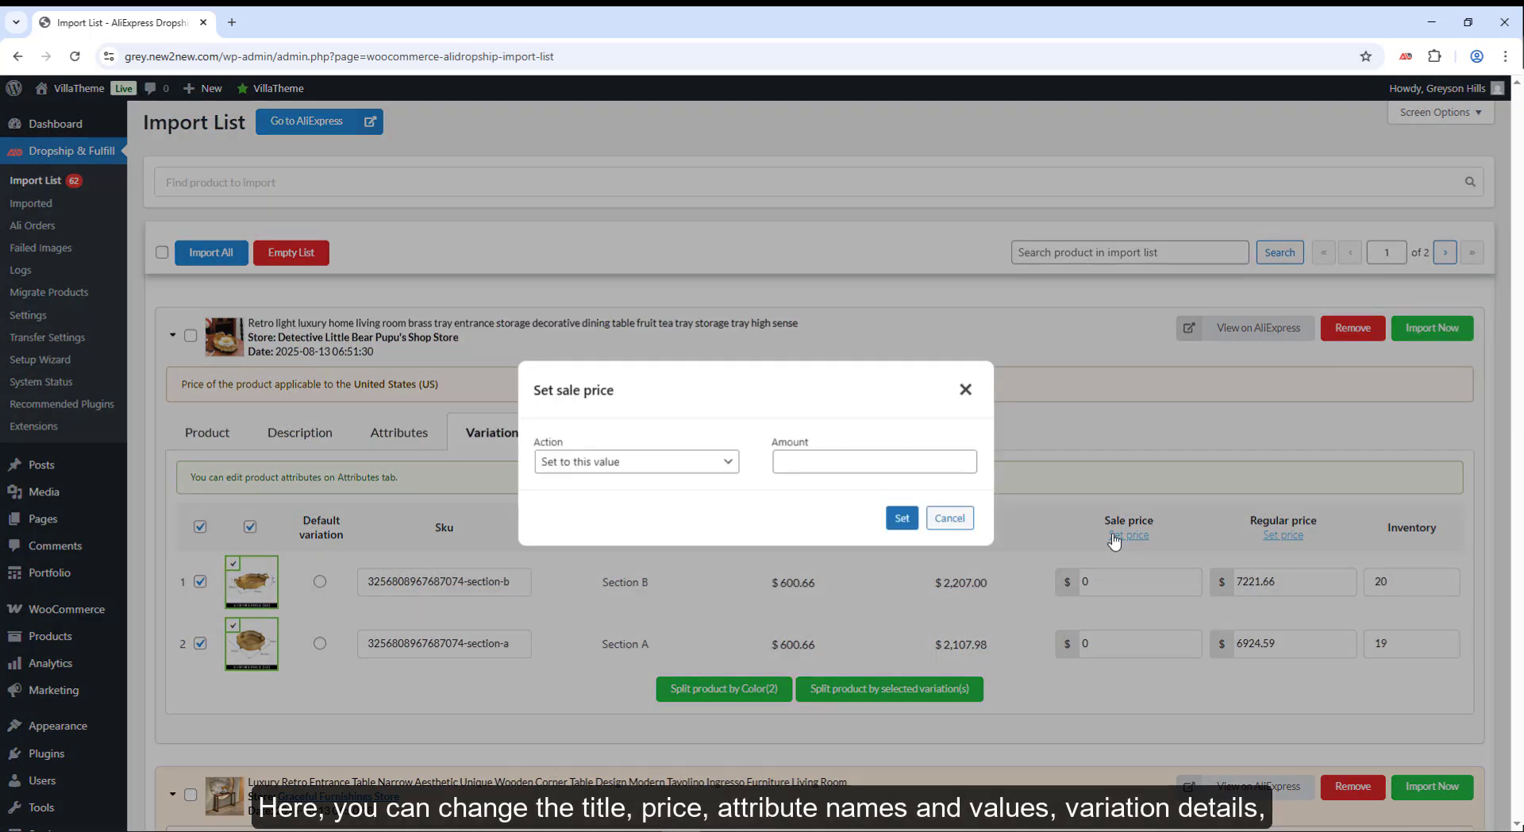
pyautogui.click(691, 462)
pyautogui.click(676, 508)
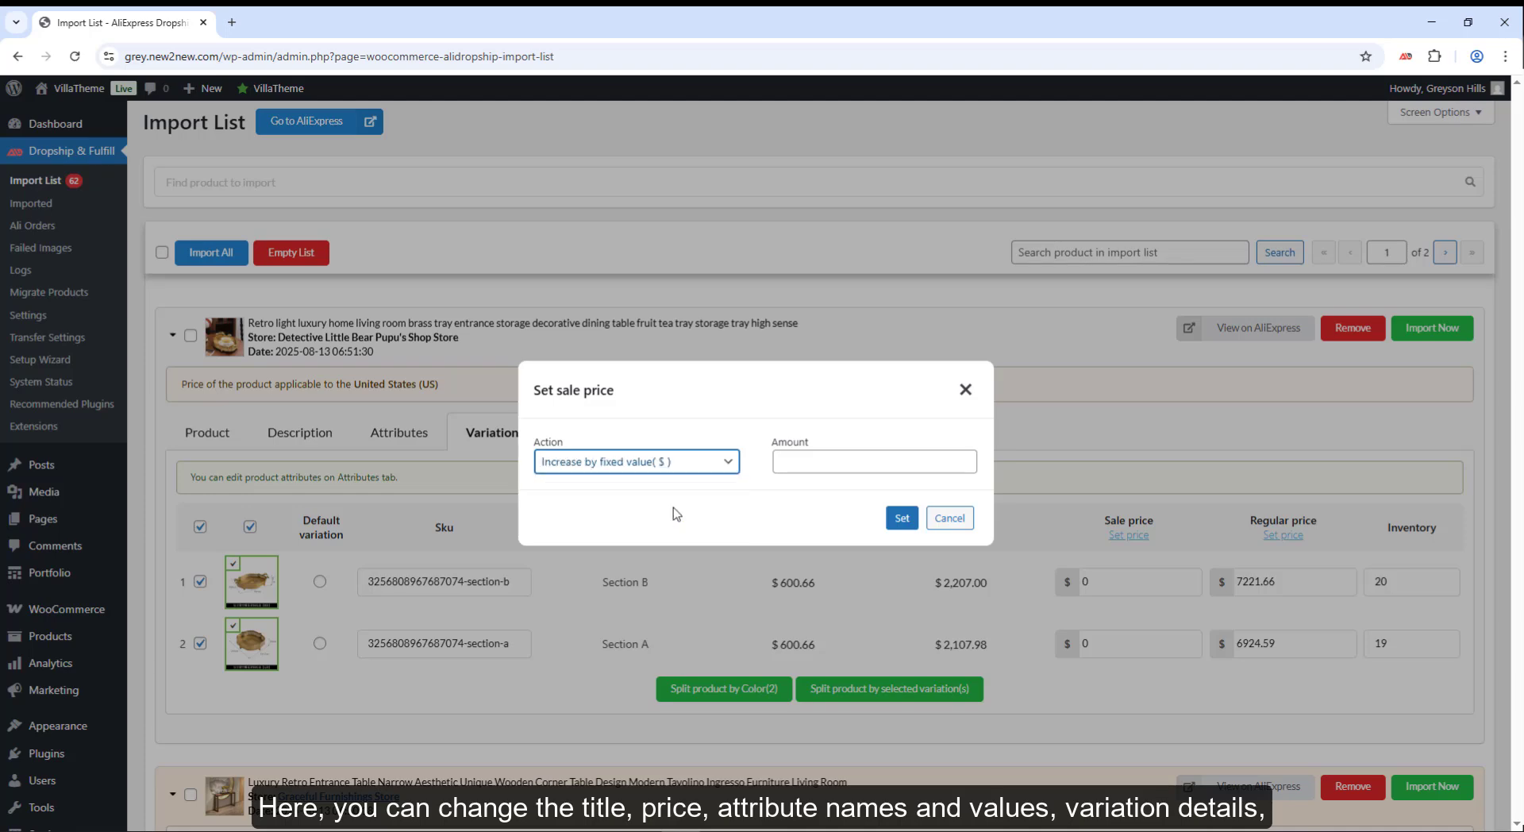
pyautogui.click(797, 461)
pyautogui.write('13')
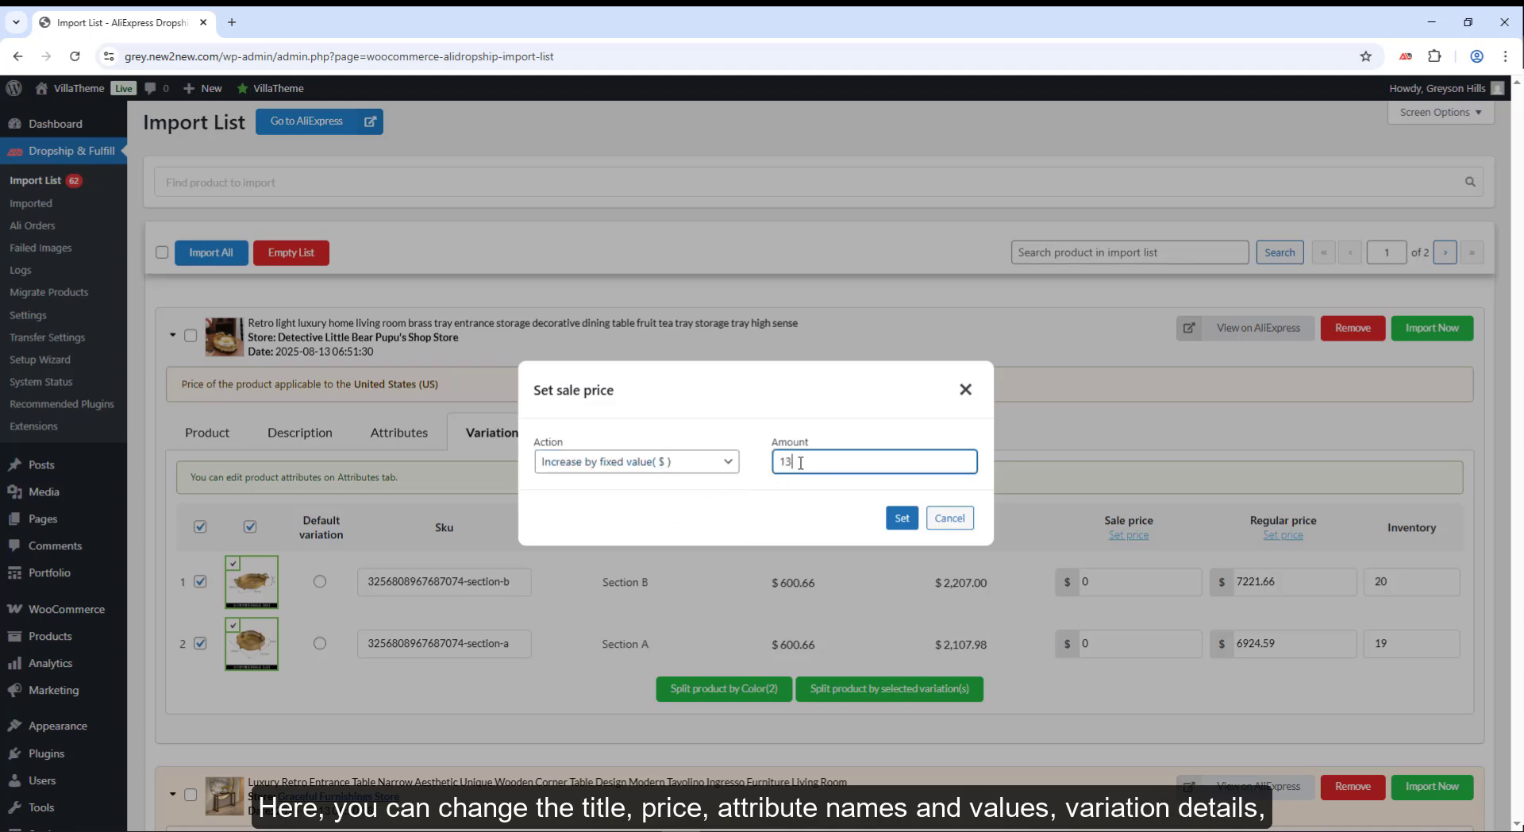
pyautogui.click(892, 514)
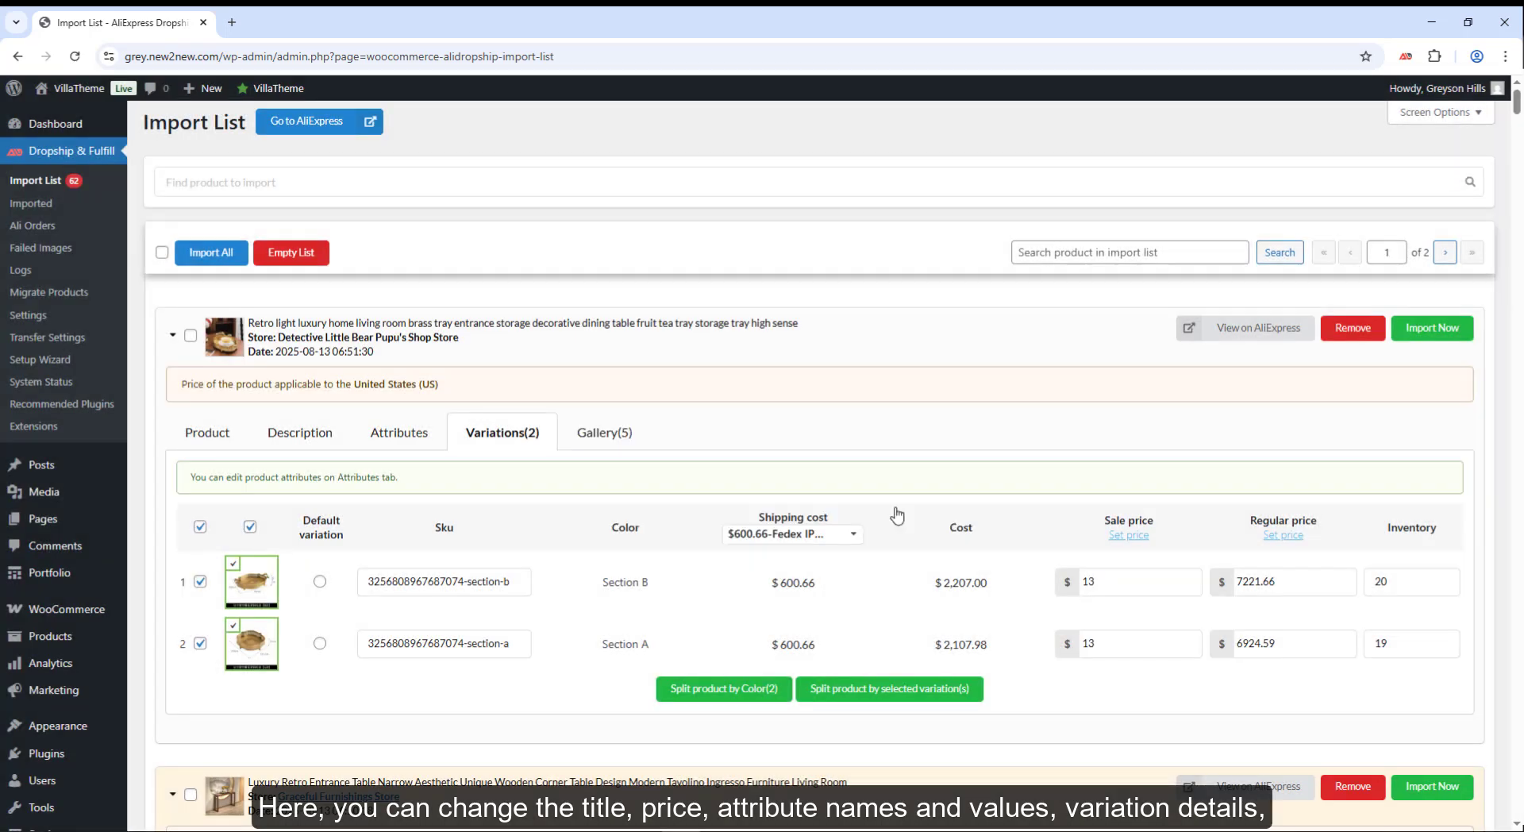
# - Try the Increase by percentage action for the variations' regular price, cancel it, and check the Section A inventory field
pyautogui.click(1283, 535)
pyautogui.click(670, 464)
pyautogui.click(665, 531)
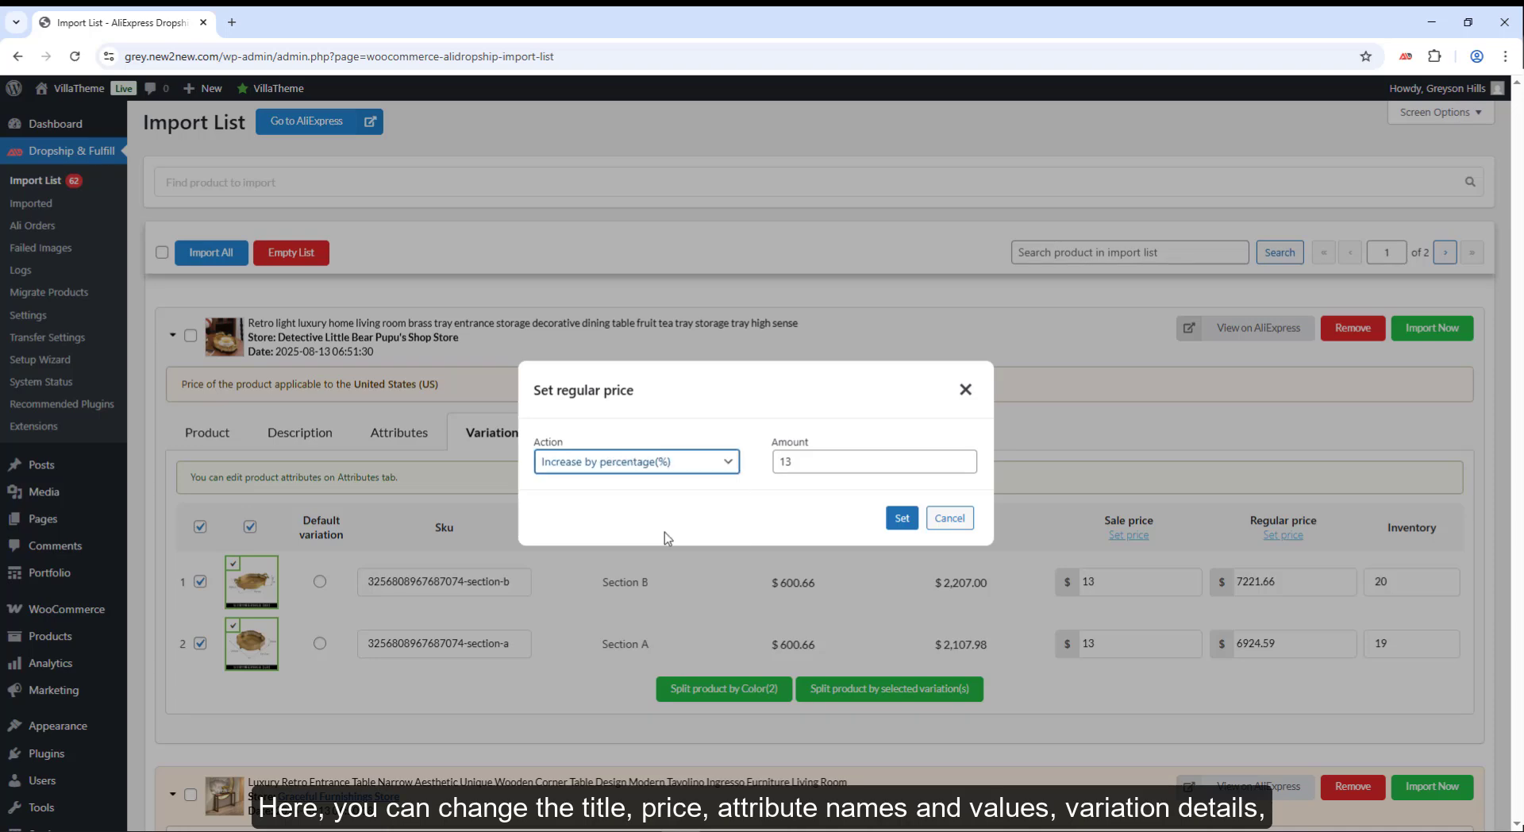
pyautogui.click(951, 518)
pyautogui.click(1399, 647)
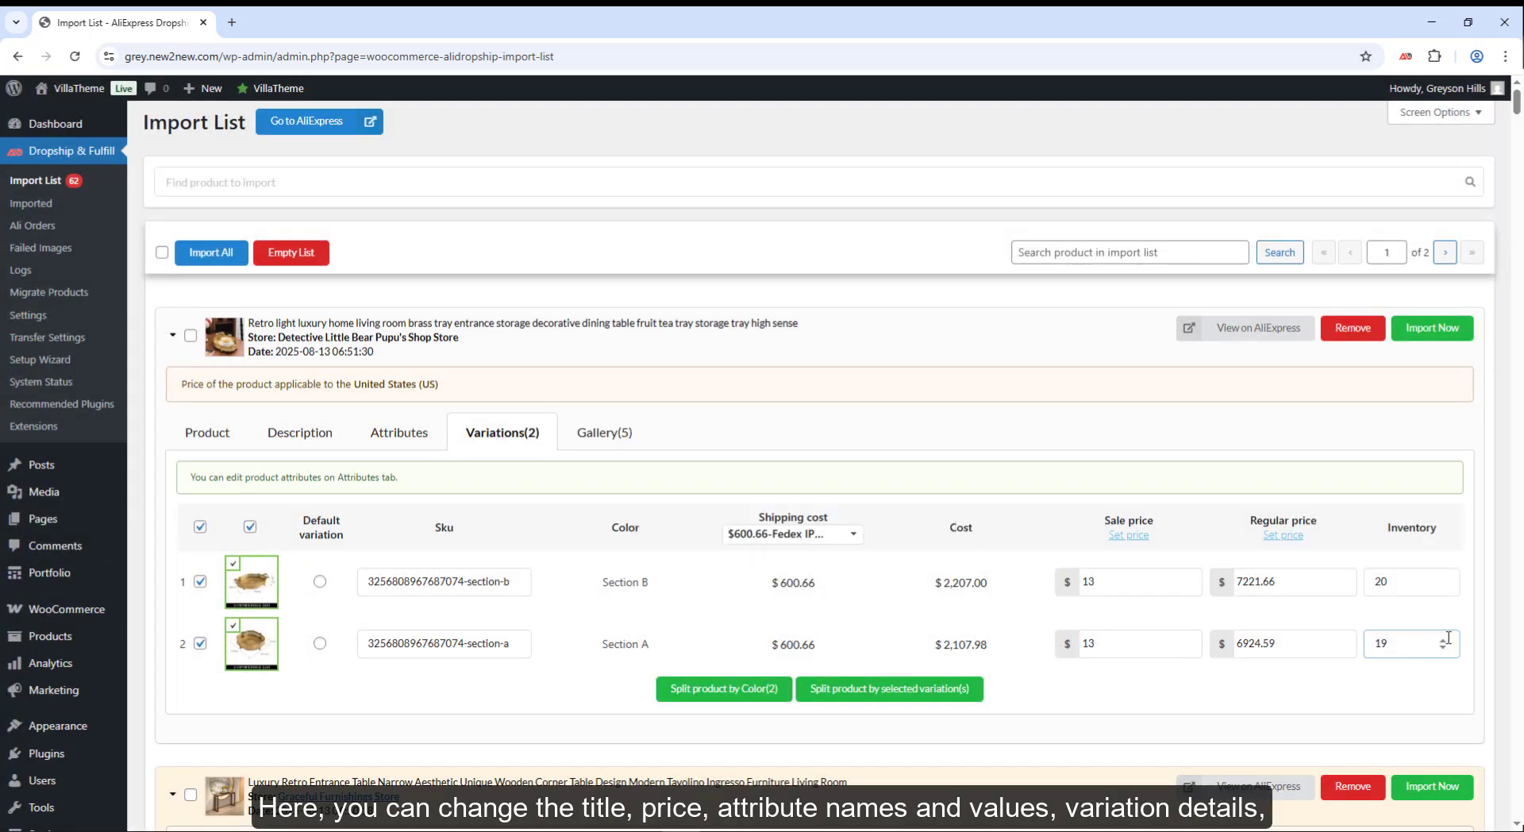
# - Try the third gallery image as the brass tray's featured image, and make the first image featured again
pyautogui.click(604, 430)
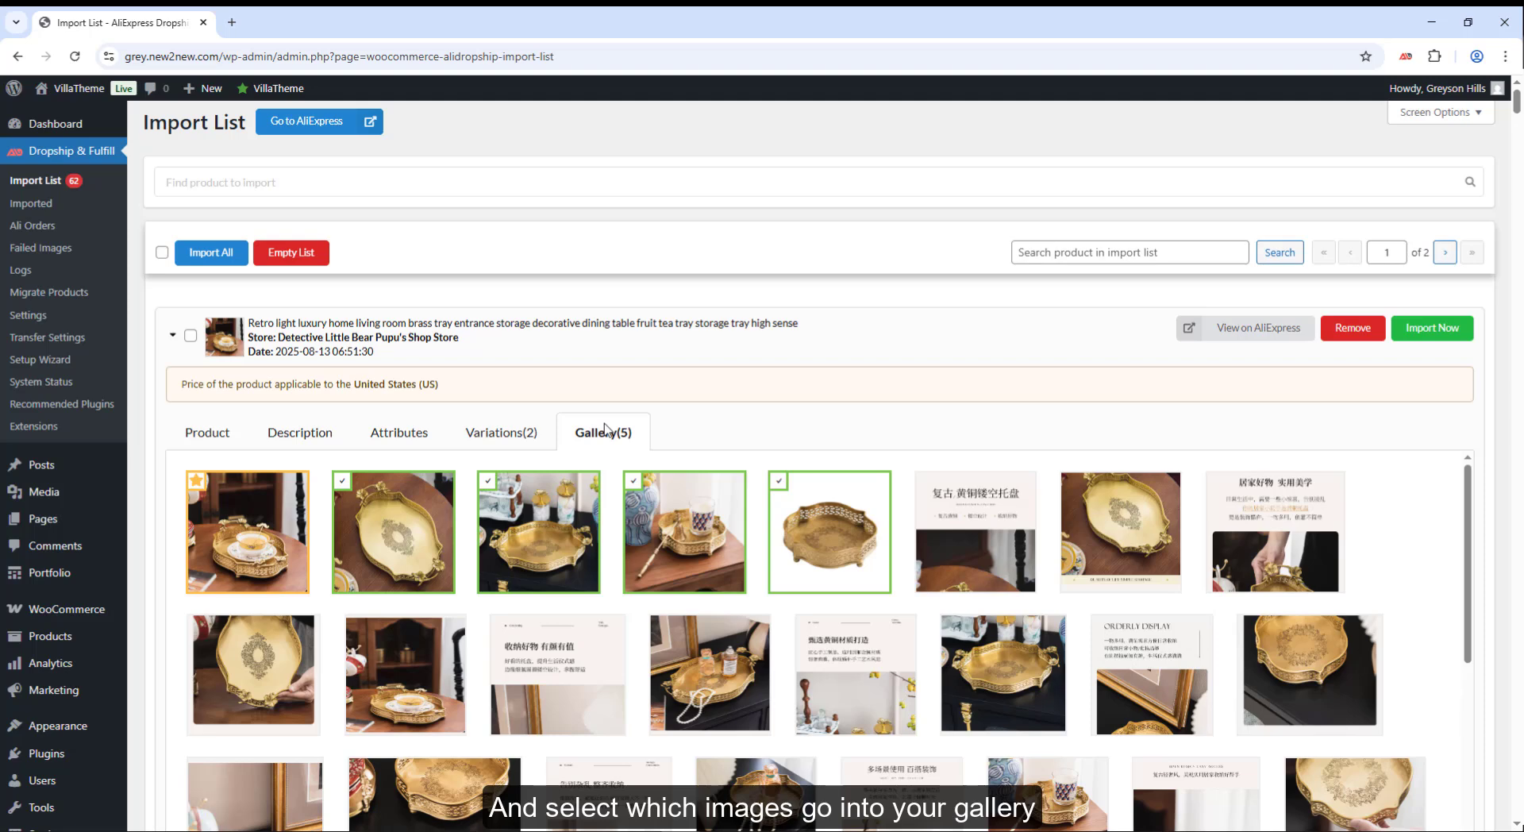
pyautogui.click(487, 480)
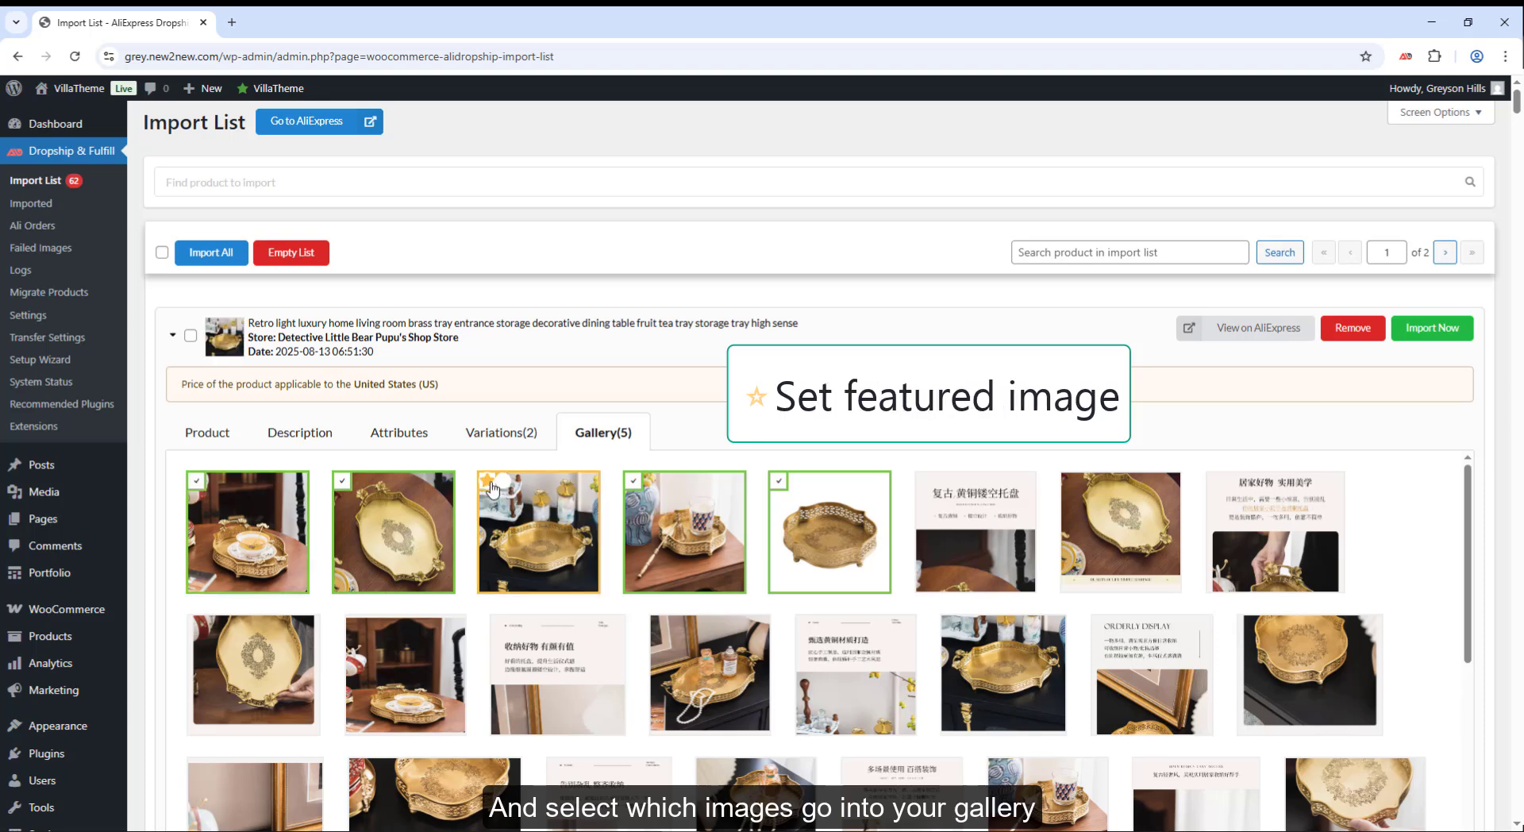
pyautogui.click(196, 481)
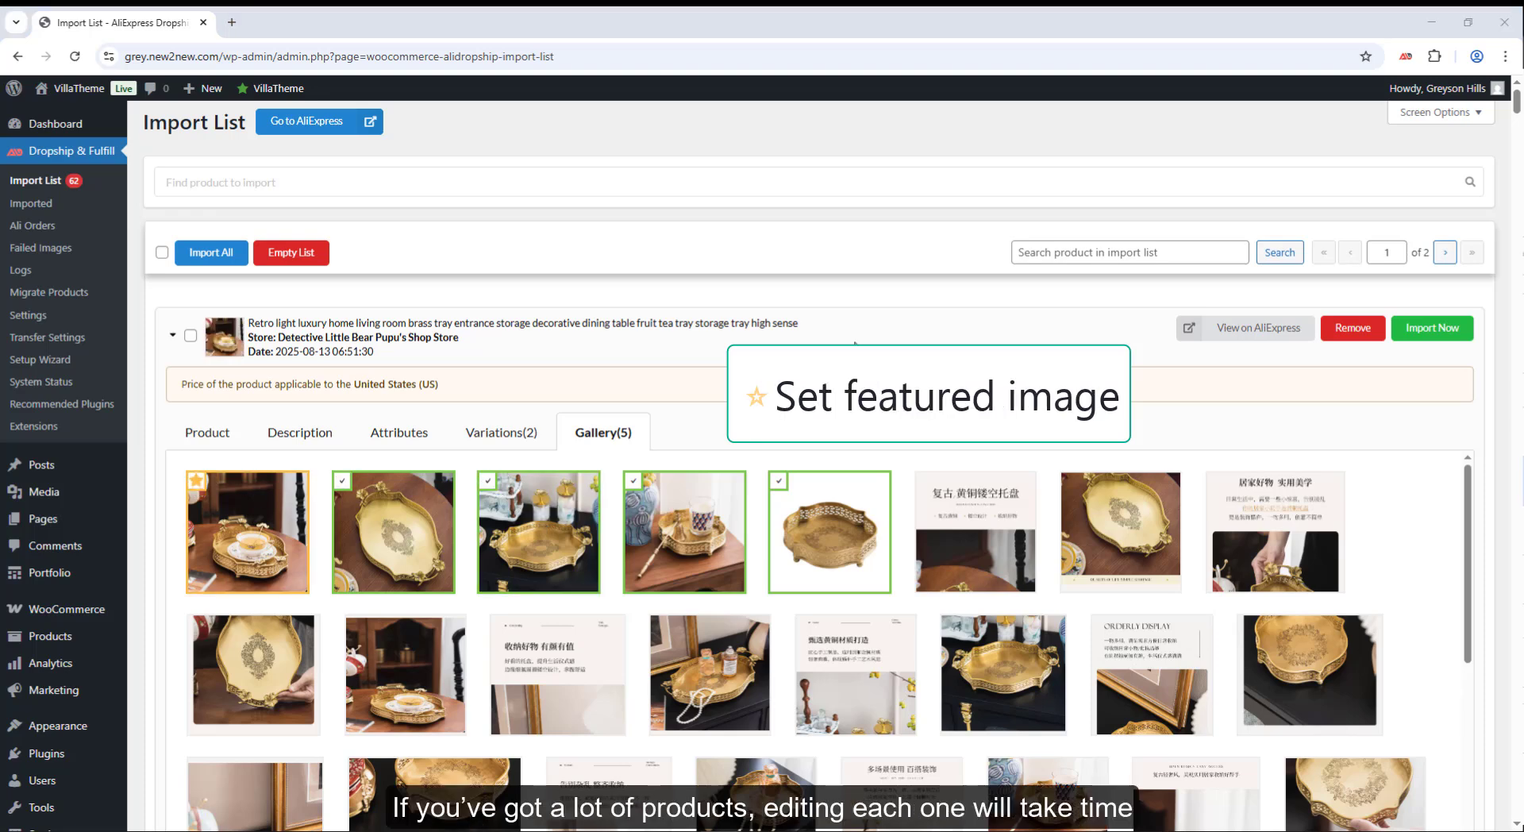
# - Select all products in the import list for bulk editing
pyautogui.click(190, 336)
pyautogui.click(190, 418)
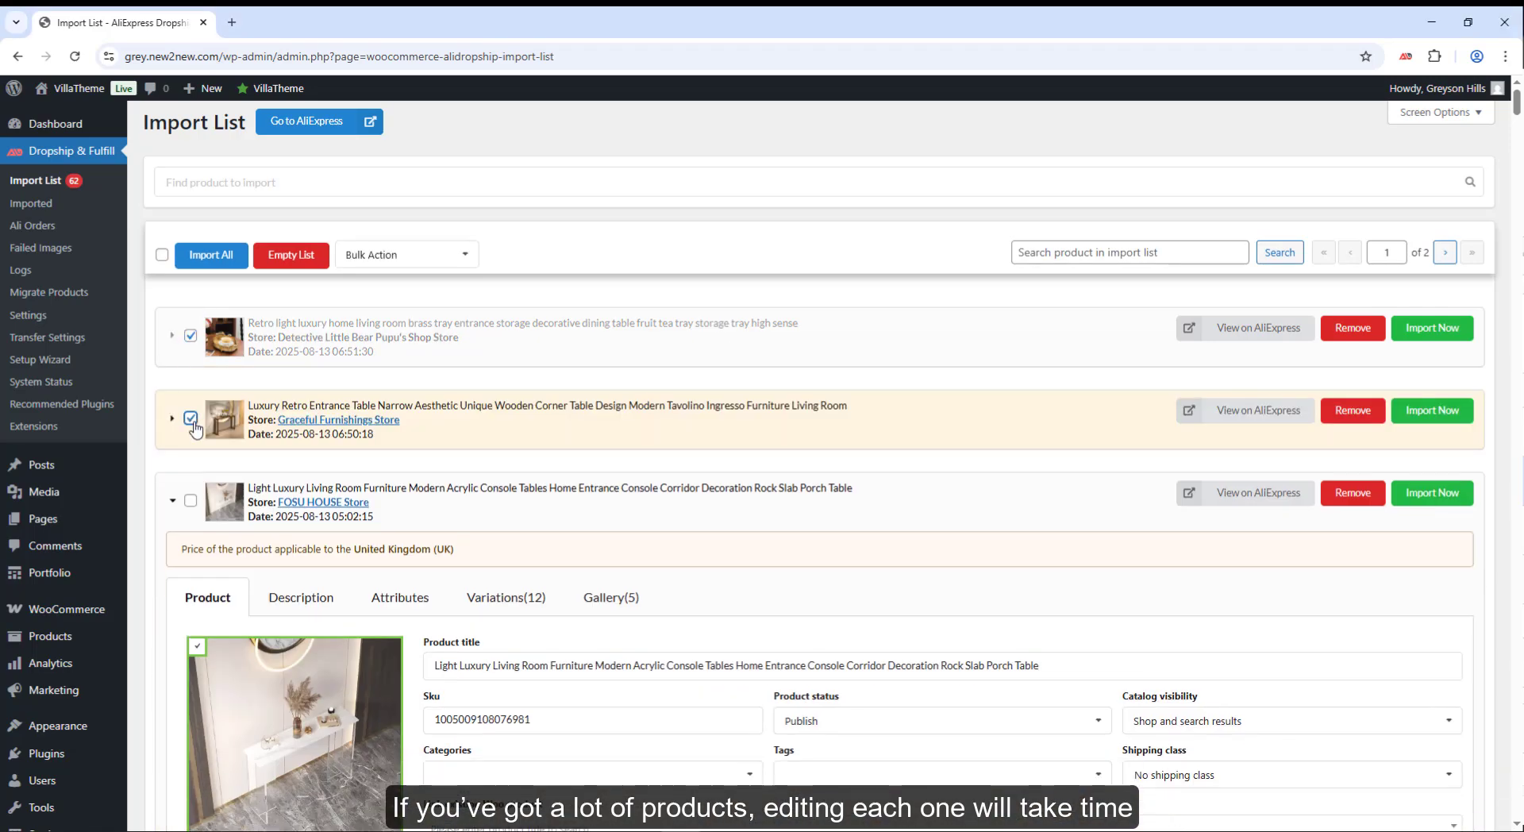
pyautogui.click(162, 255)
# - Choose Decor for the bulk product categories, try adding Uncategorized and remove it, and close the dialog without applying
pyautogui.click(456, 256)
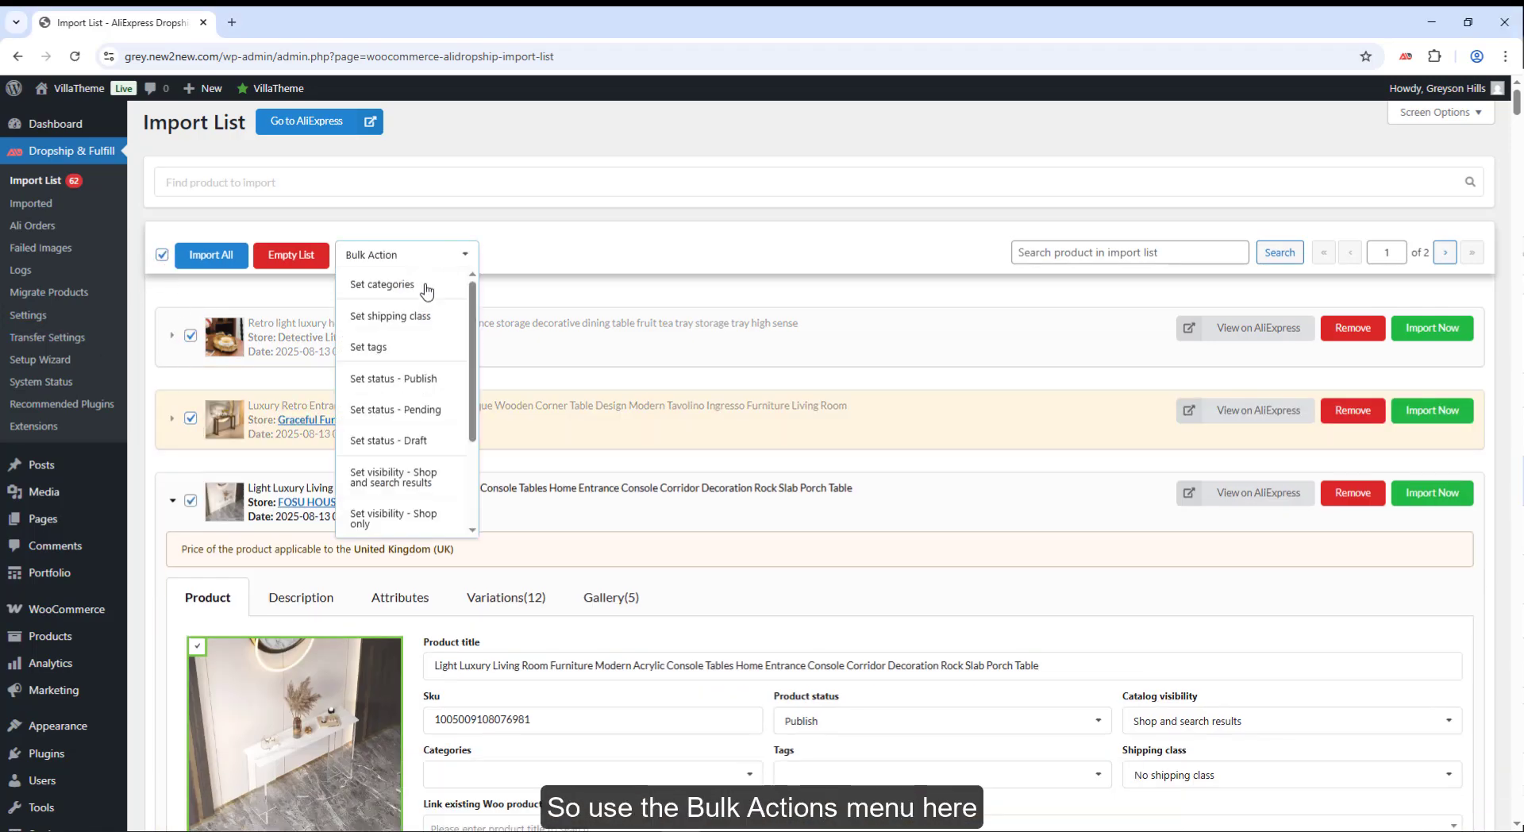
pyautogui.scroll(-2, 411, 340)
pyautogui.scroll(2, 412, 339)
pyautogui.click(420, 290)
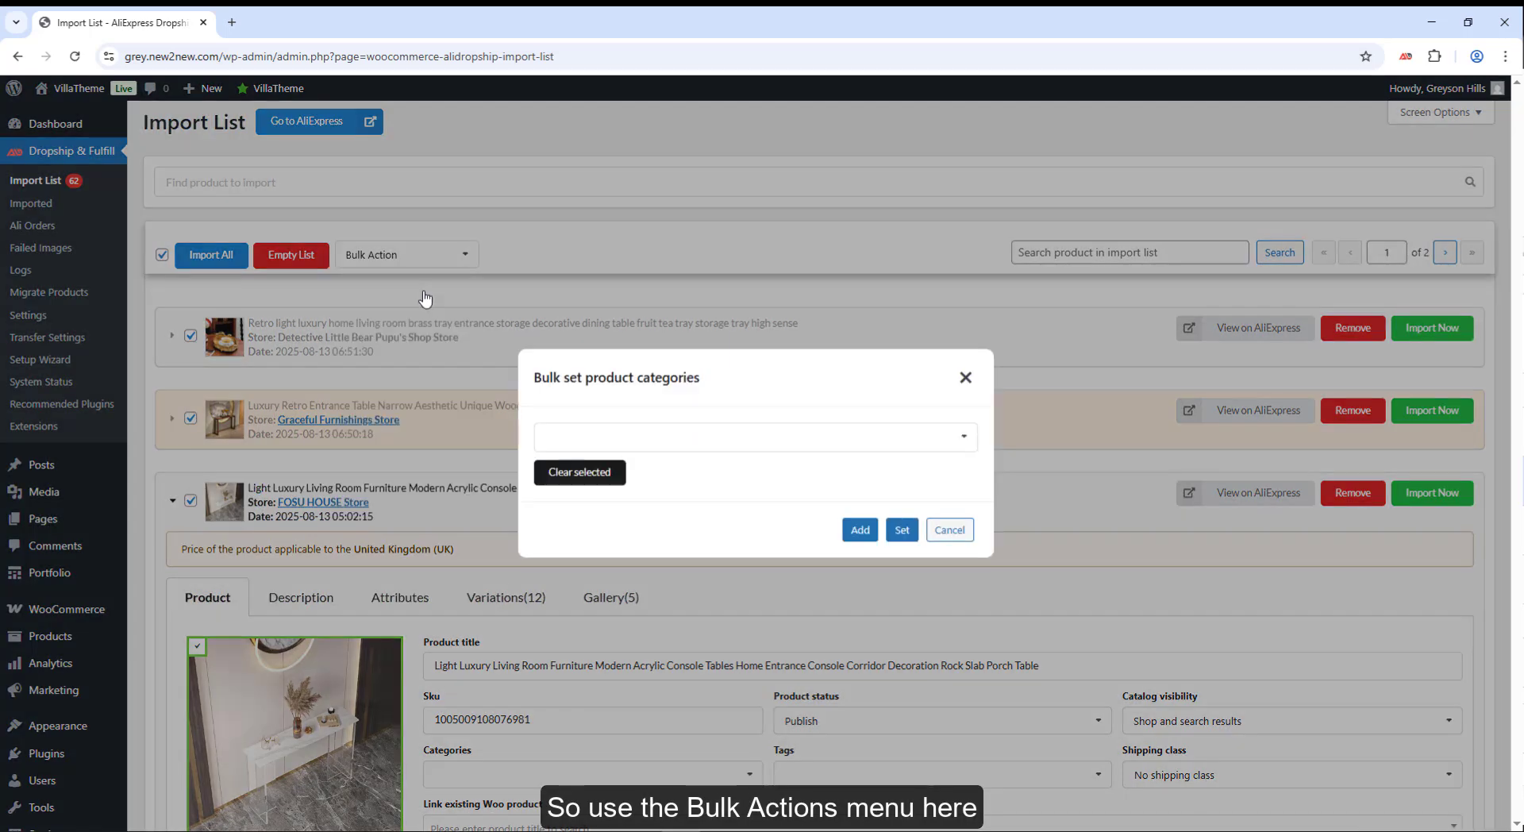
pyautogui.click(591, 438)
pyautogui.click(584, 592)
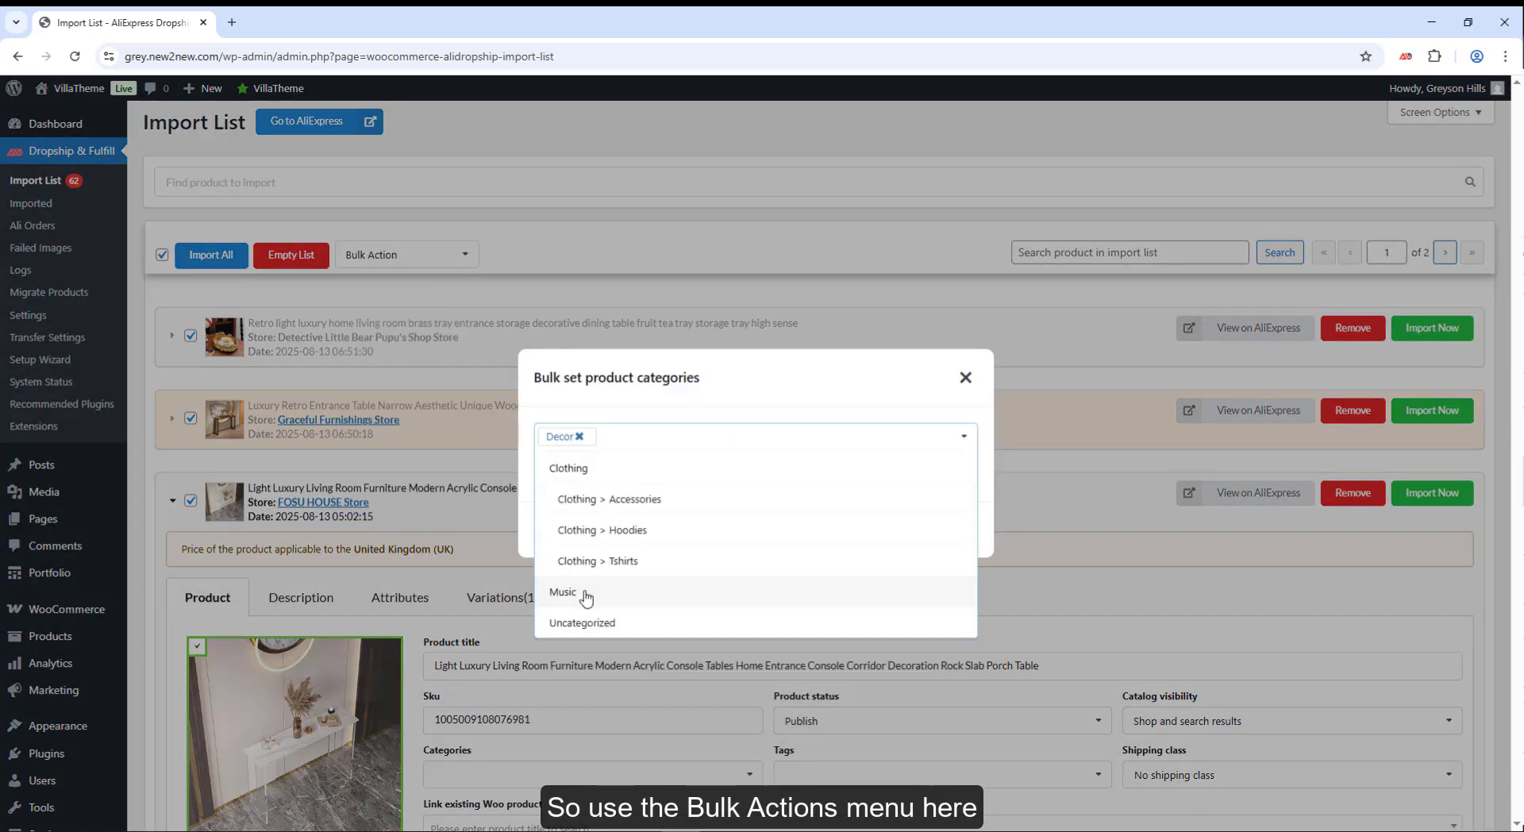
pyautogui.click(584, 623)
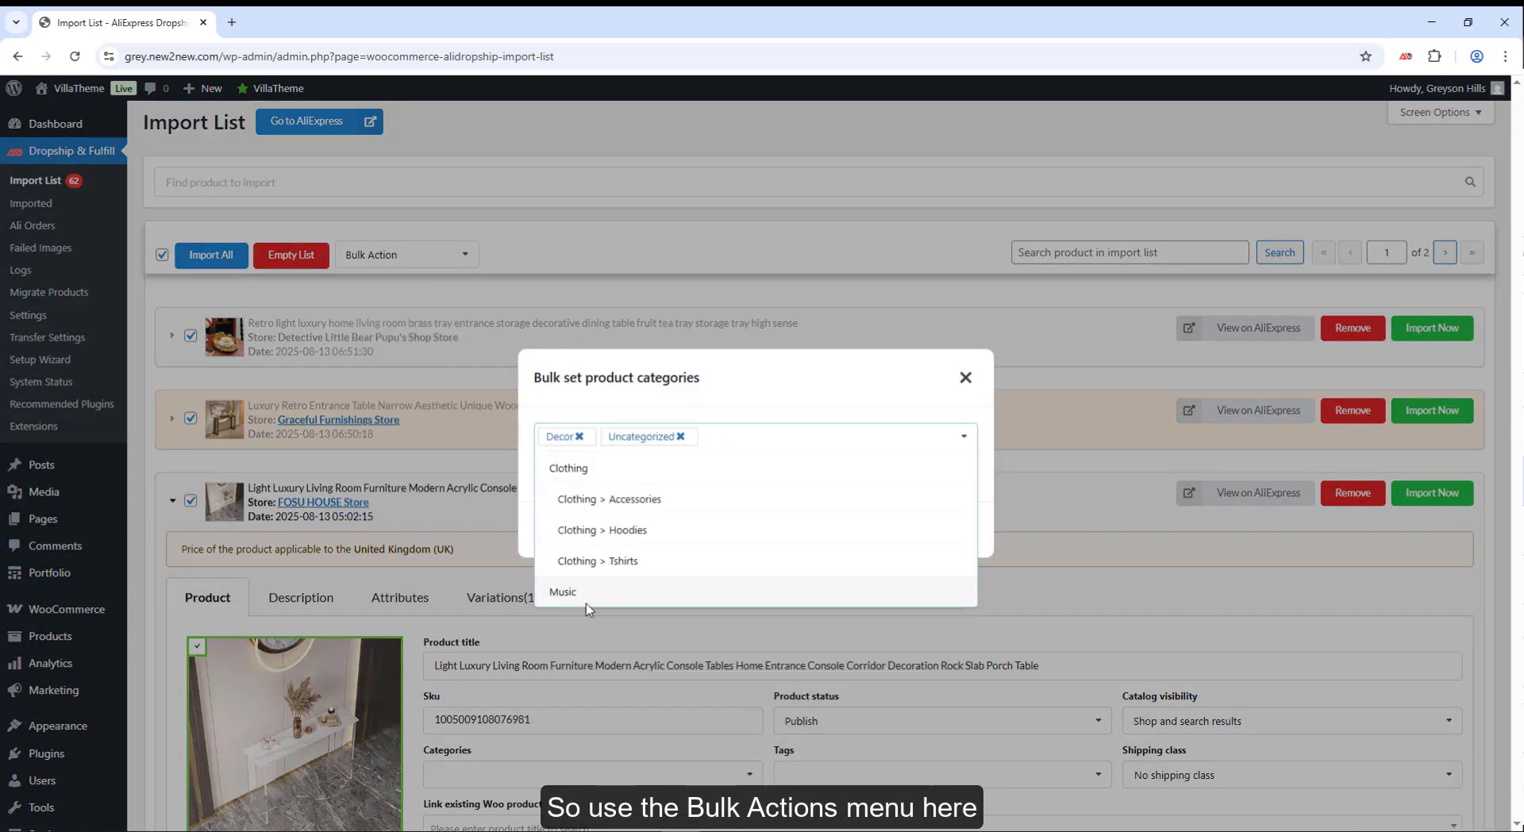
pyautogui.click(680, 437)
pyautogui.click(684, 395)
pyautogui.click(961, 538)
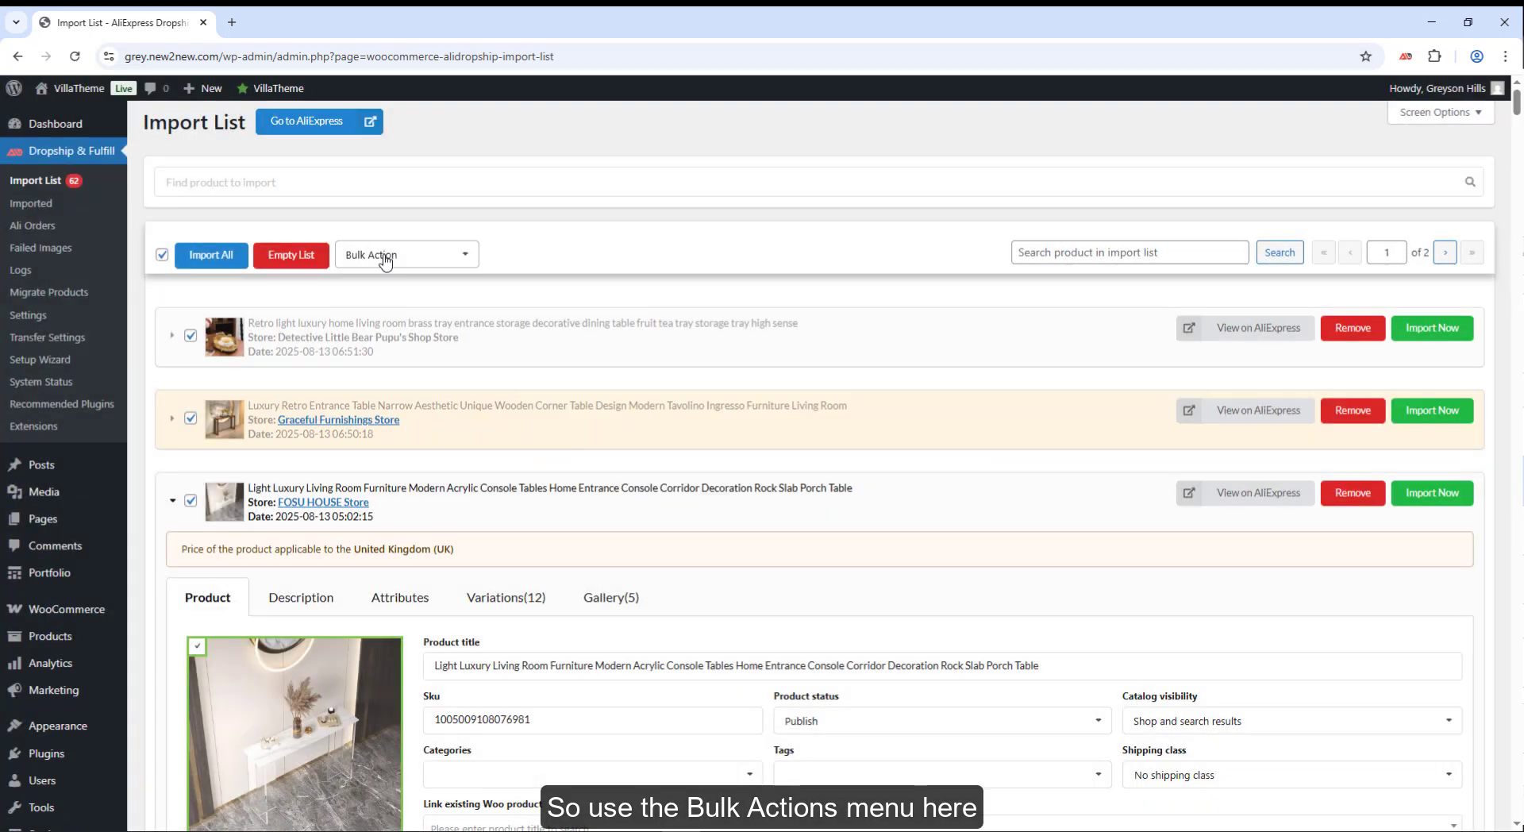
# - Bulk set the selected products' catalog visibility to Search results only, and change it to Hidden
pyautogui.click(386, 255)
pyautogui.scroll(-3, 381, 413)
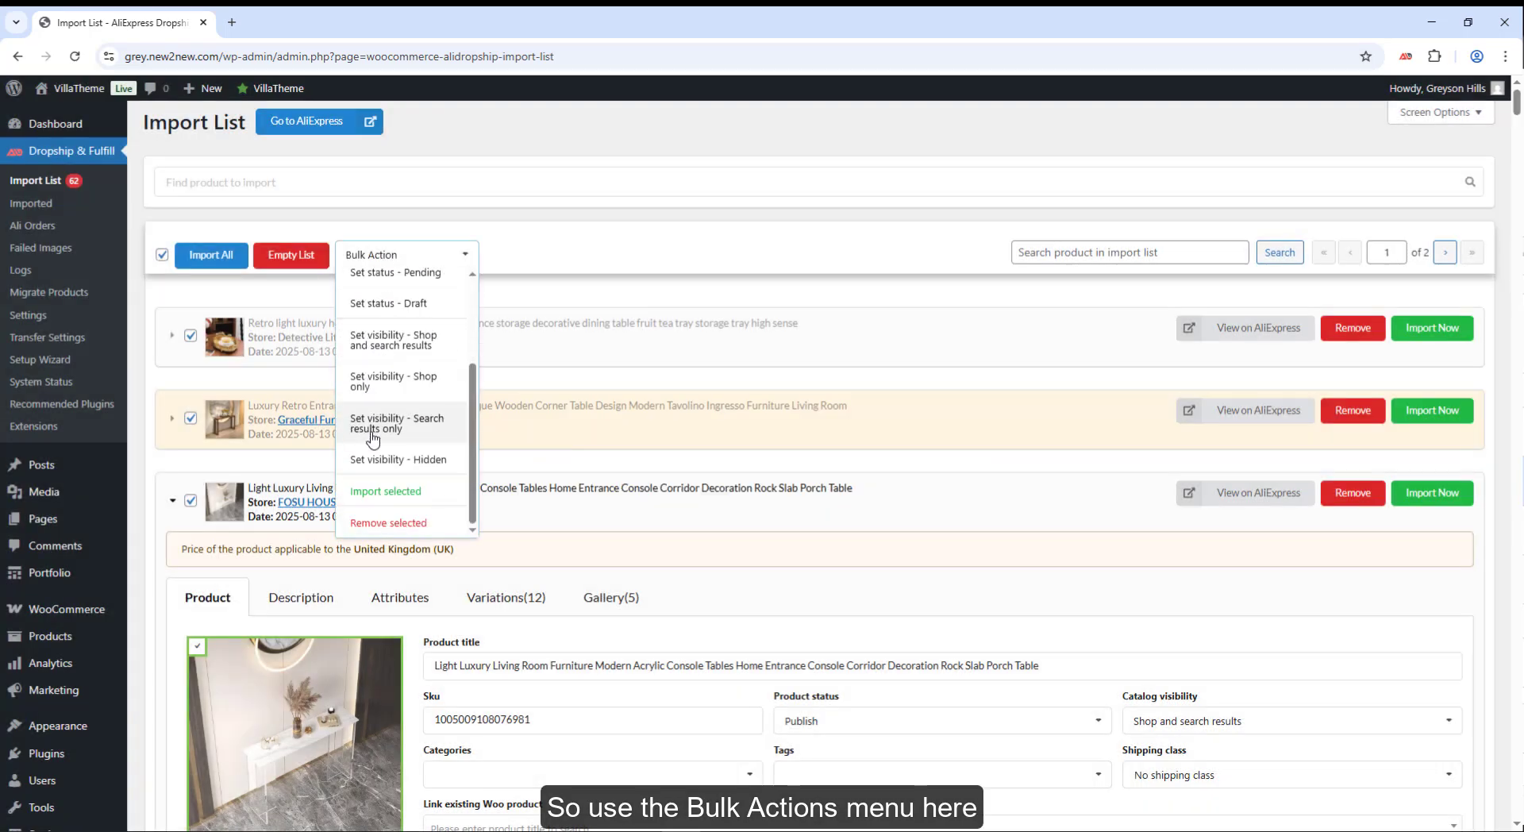
pyautogui.click(372, 429)
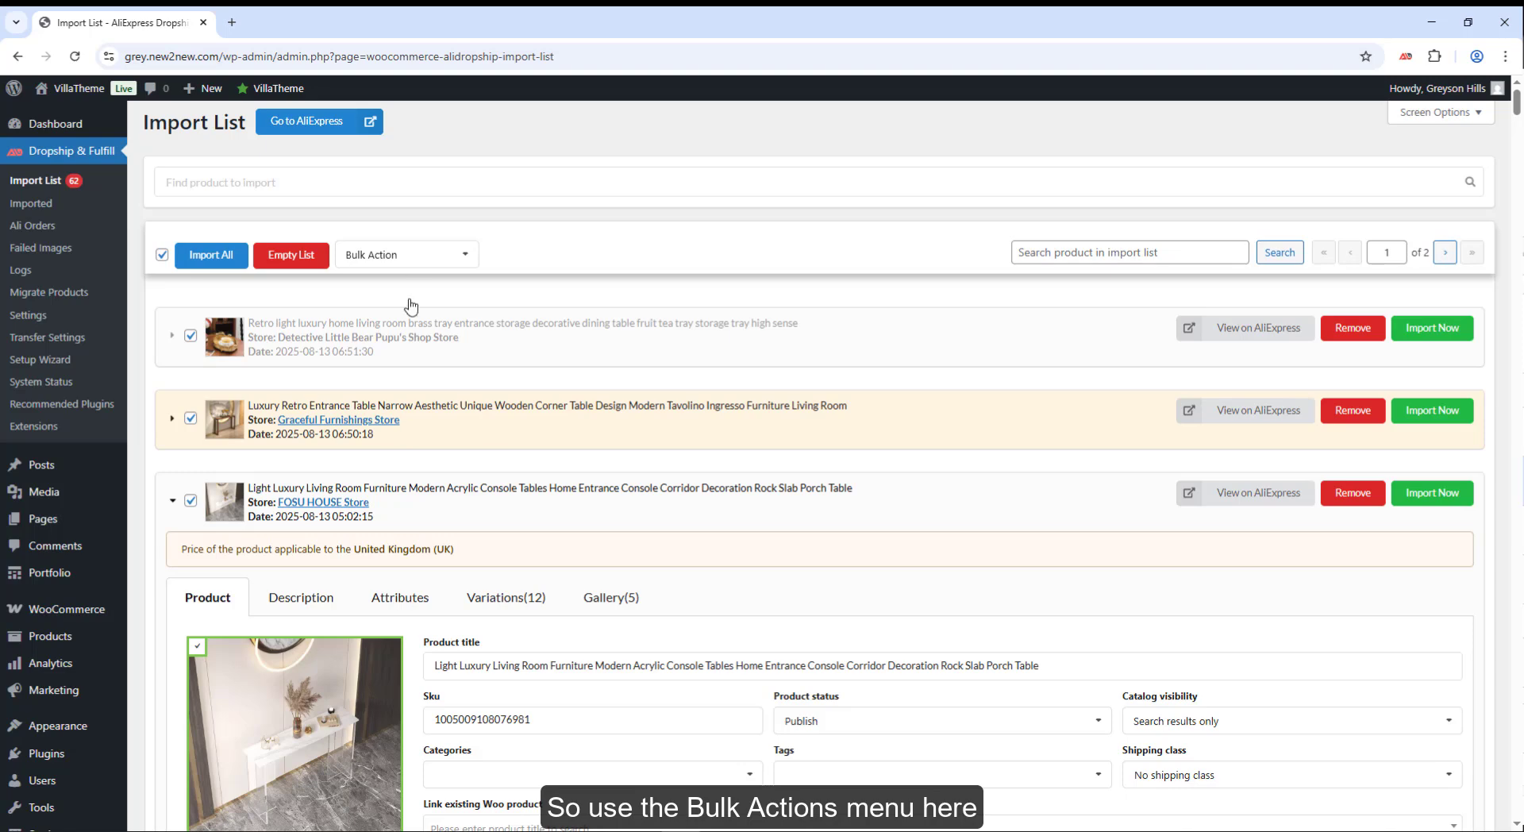
pyautogui.click(385, 255)
pyautogui.click(395, 458)
# - Bulk add the Decor category to the selected products
pyautogui.click(374, 256)
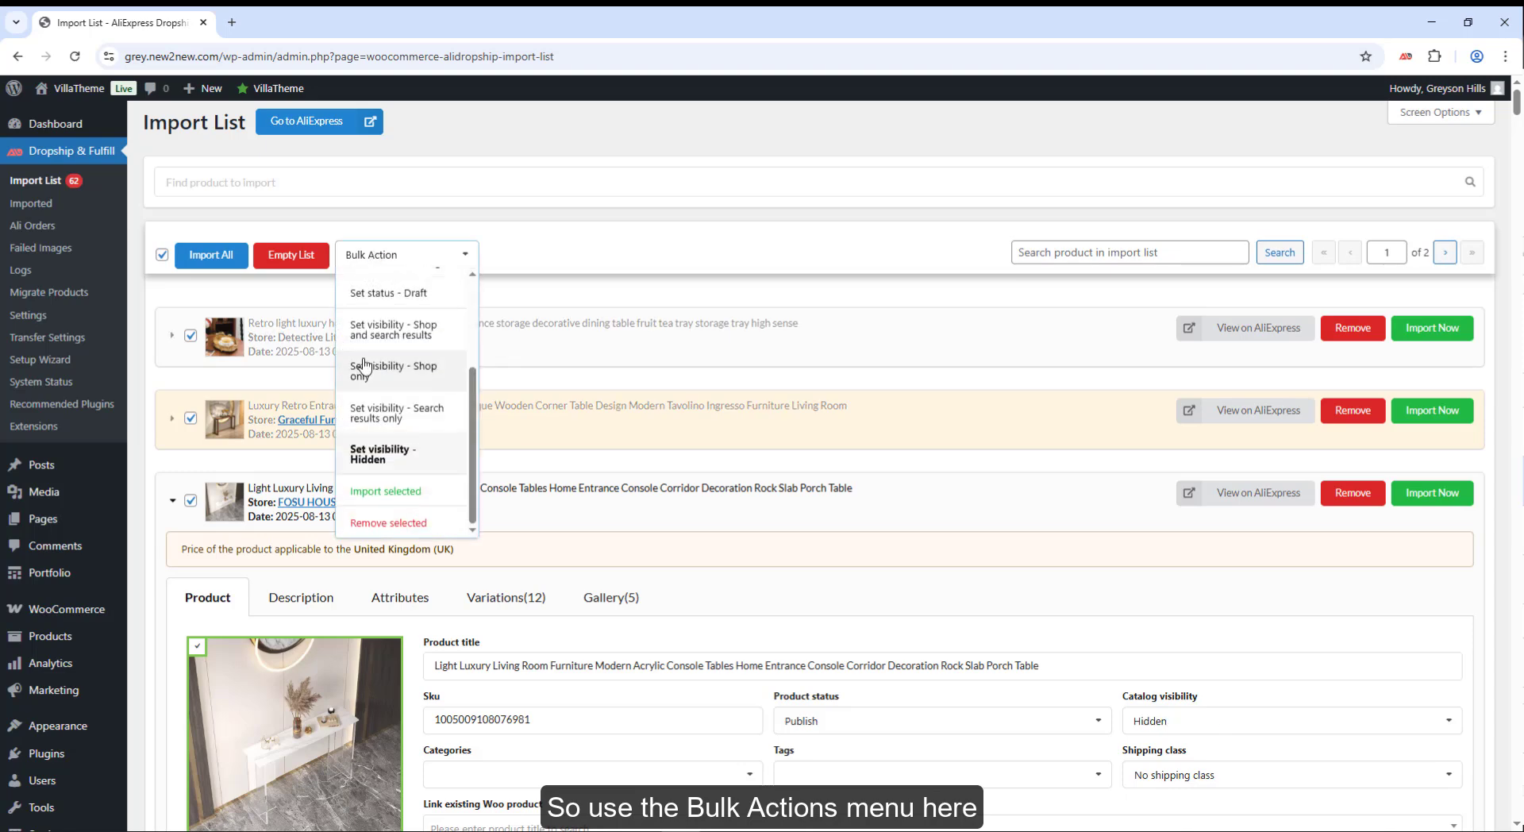
pyautogui.scroll(5, 397, 357)
pyautogui.click(381, 284)
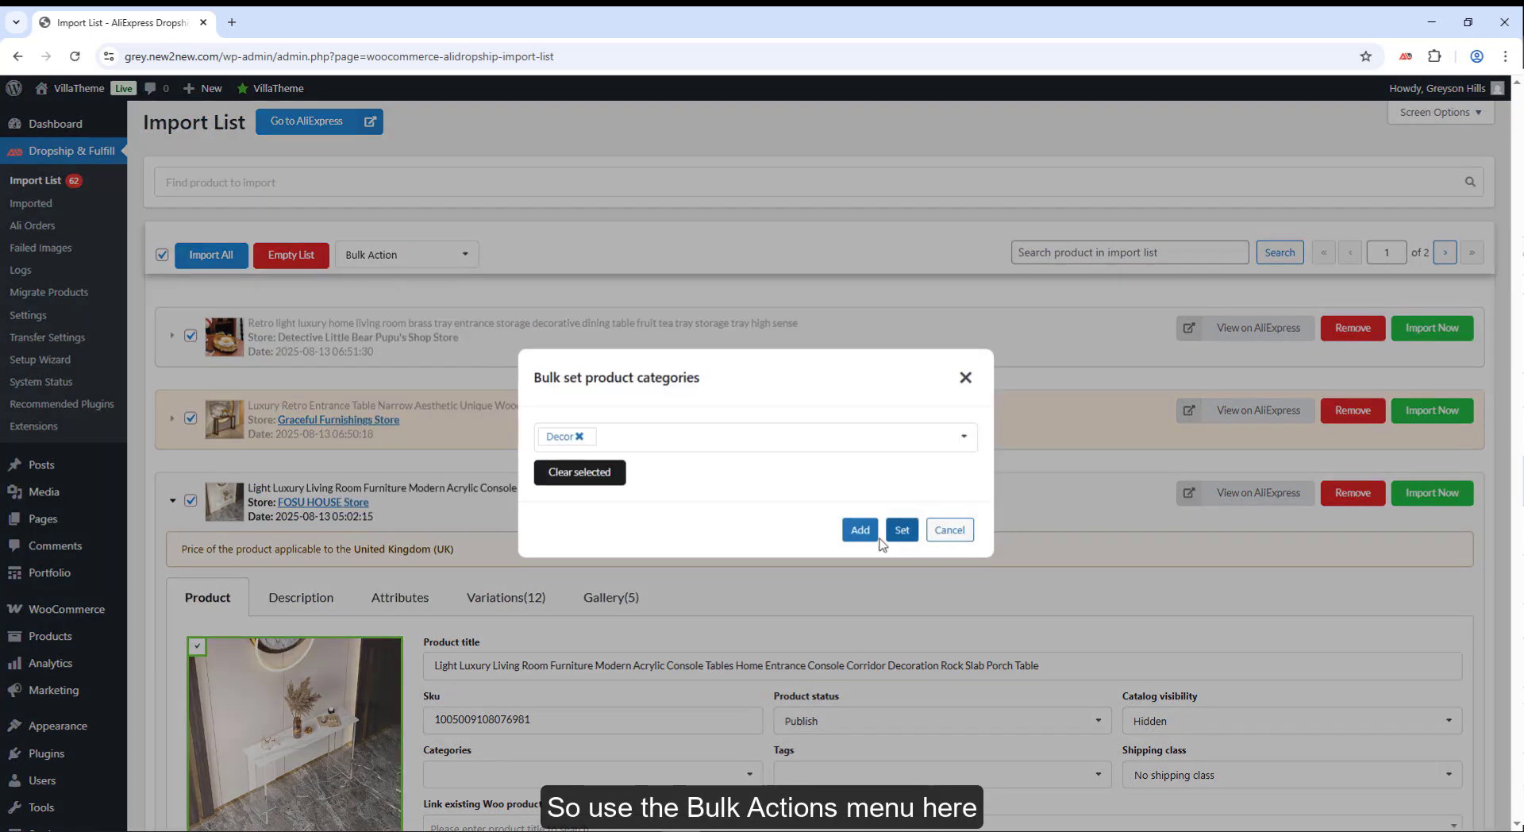
pyautogui.click(860, 531)
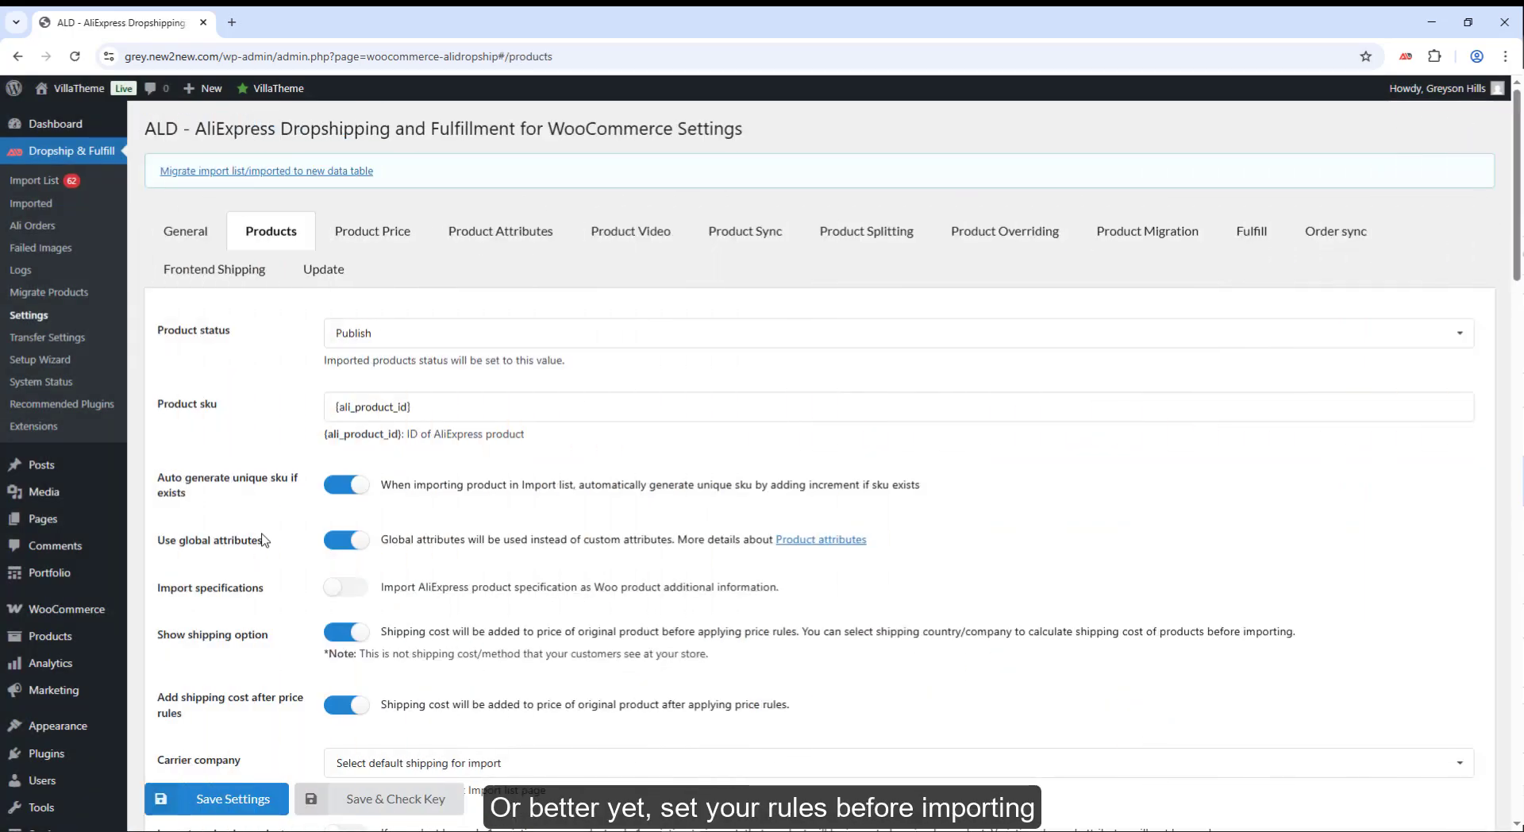
# - Review the plugin's global Products settings for imported items, including the Find and Replace tables
pyautogui.scroll(-15, 265, 540)
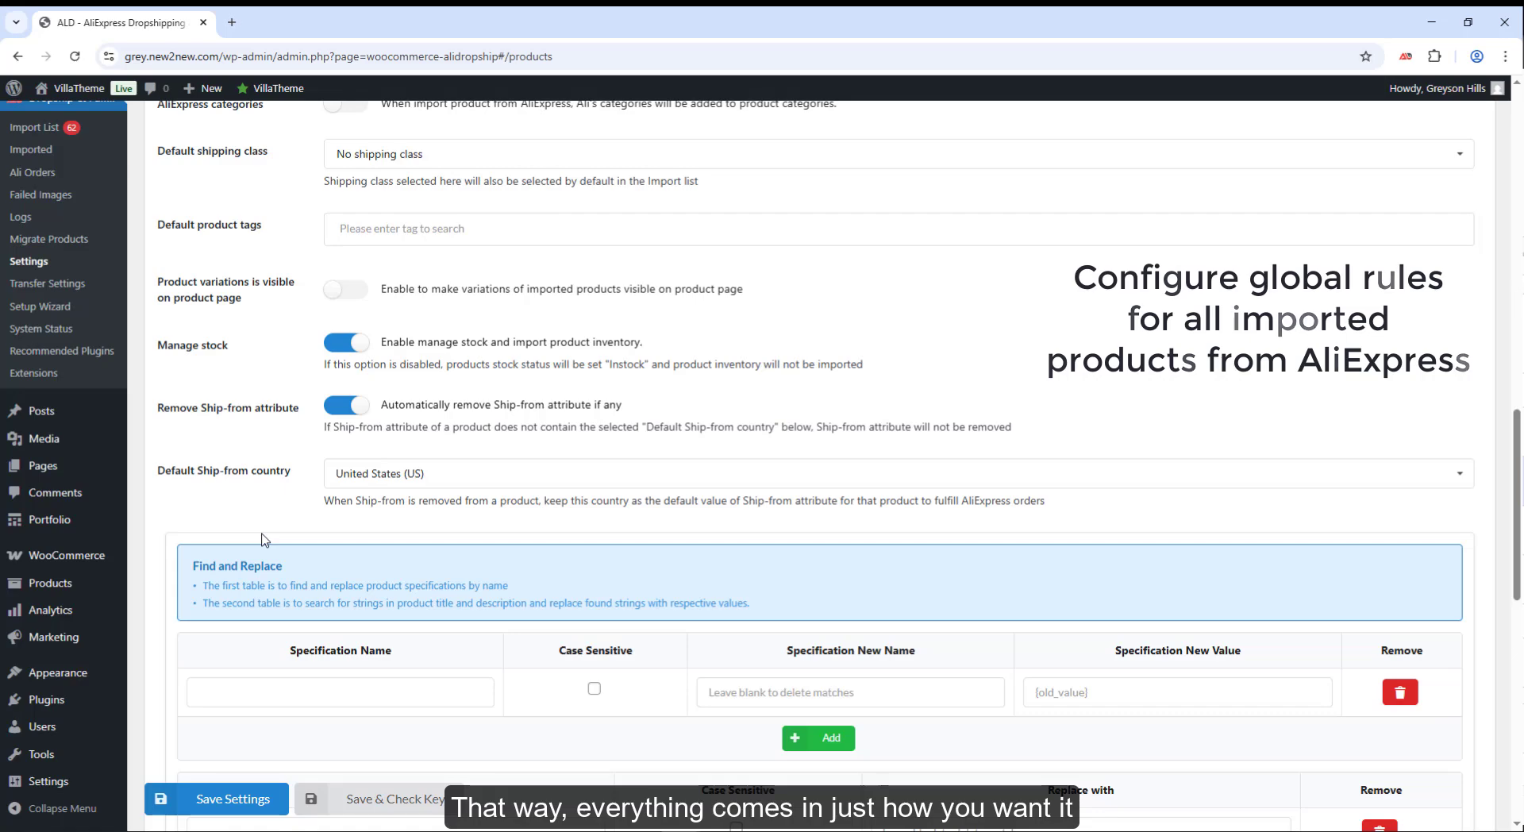
pyautogui.scroll(-5, 264, 540)
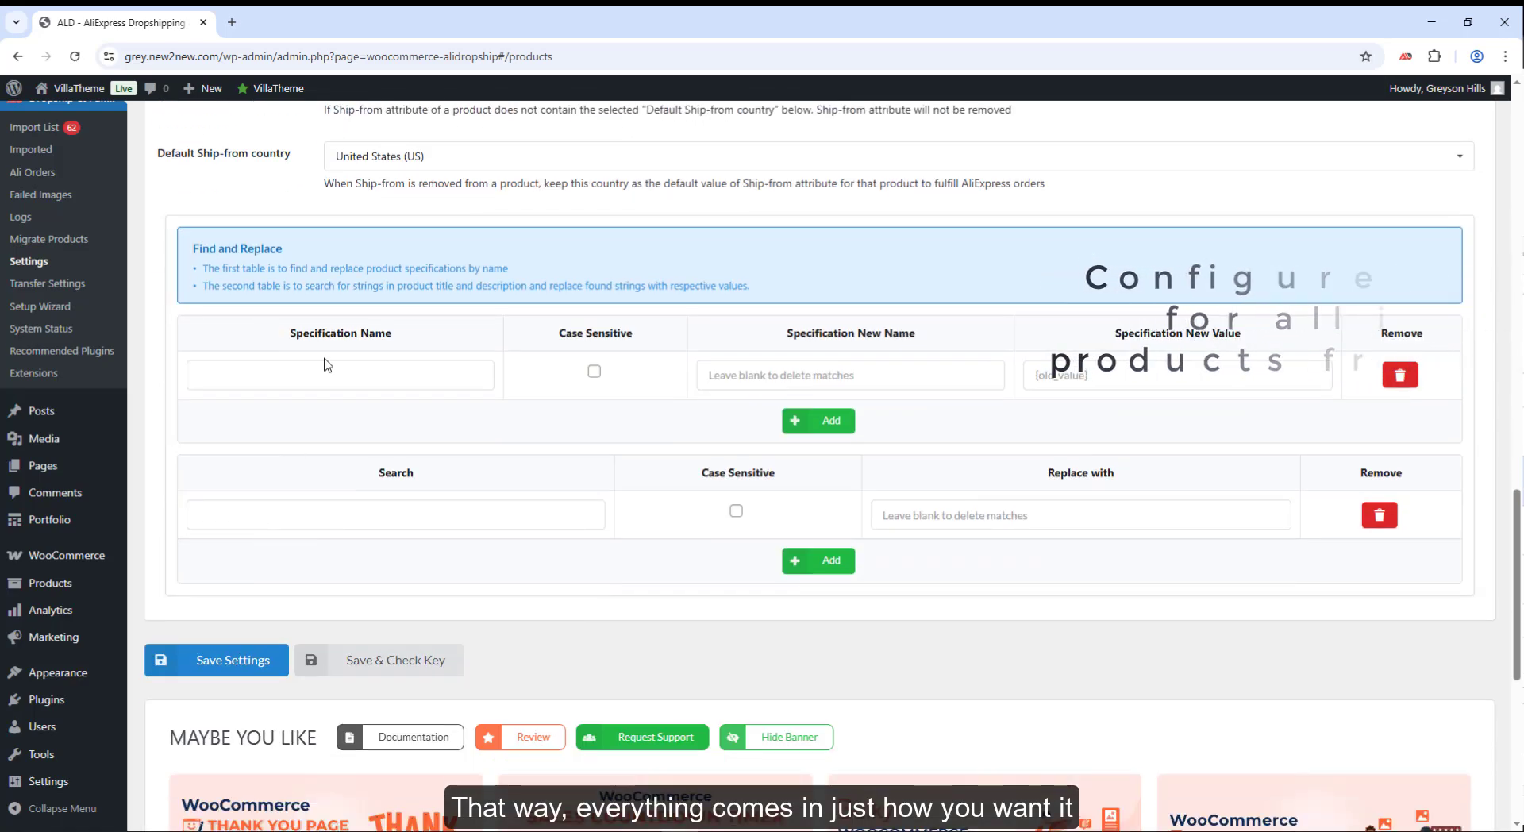
pyautogui.scroll(15, 325, 373)
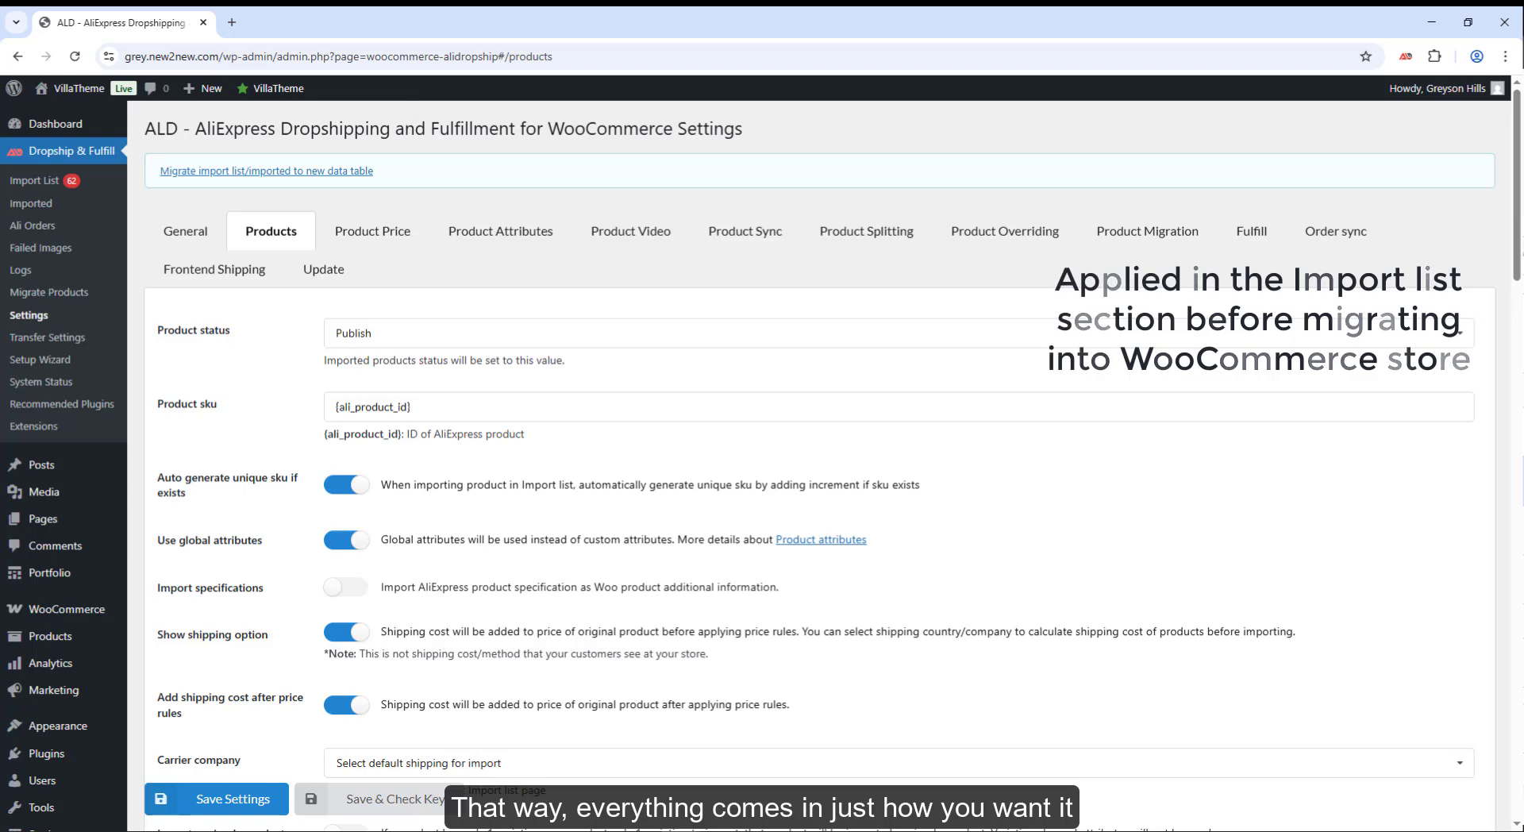
pyautogui.scroll(-3, 474, 522)
pyautogui.click(474, 521)
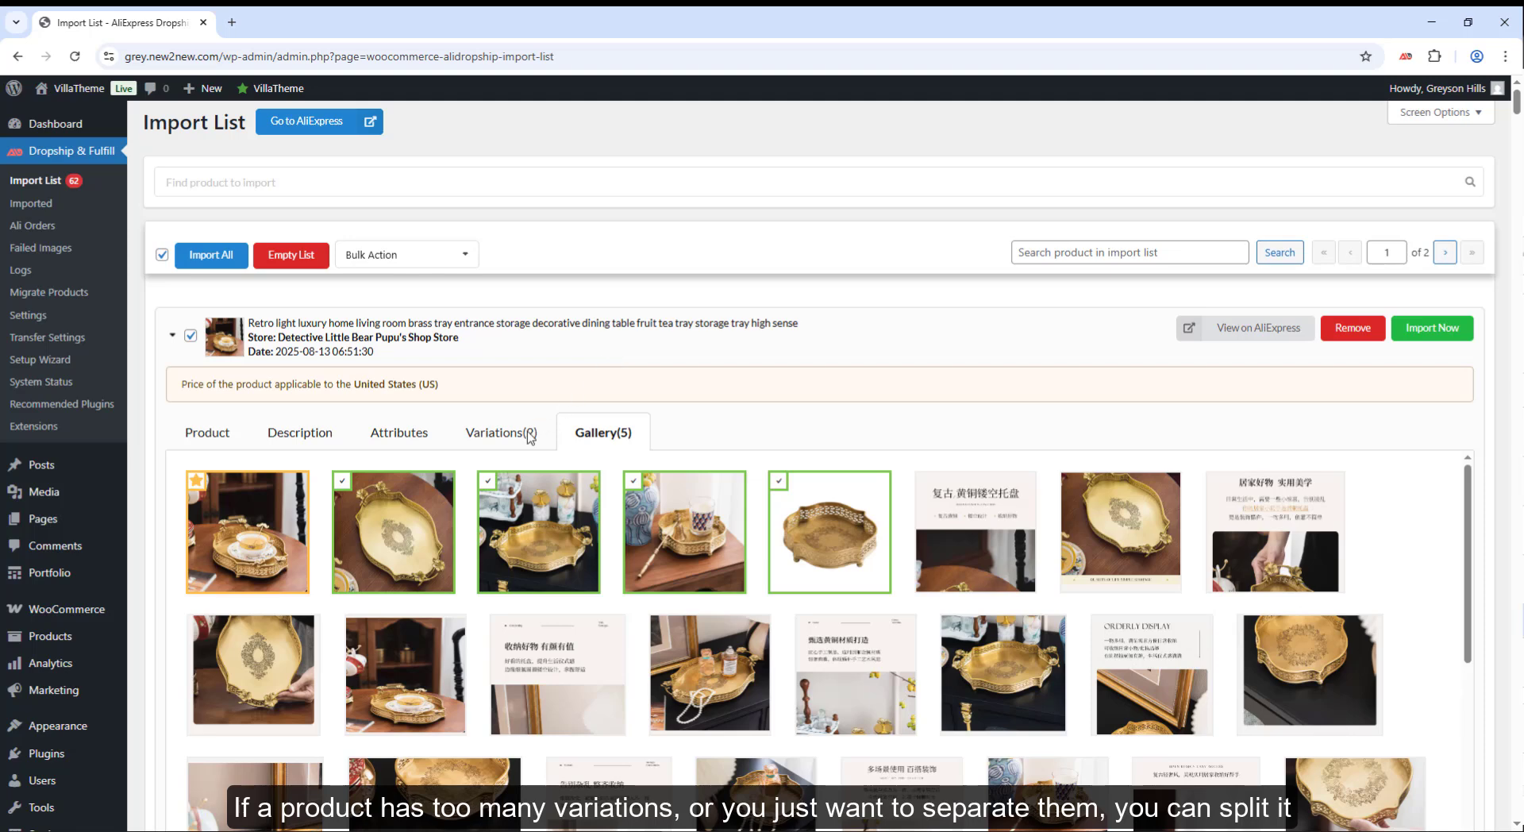
# - Split the brass tray into two products by Color, and check the first split product's variations
pyautogui.click(528, 433)
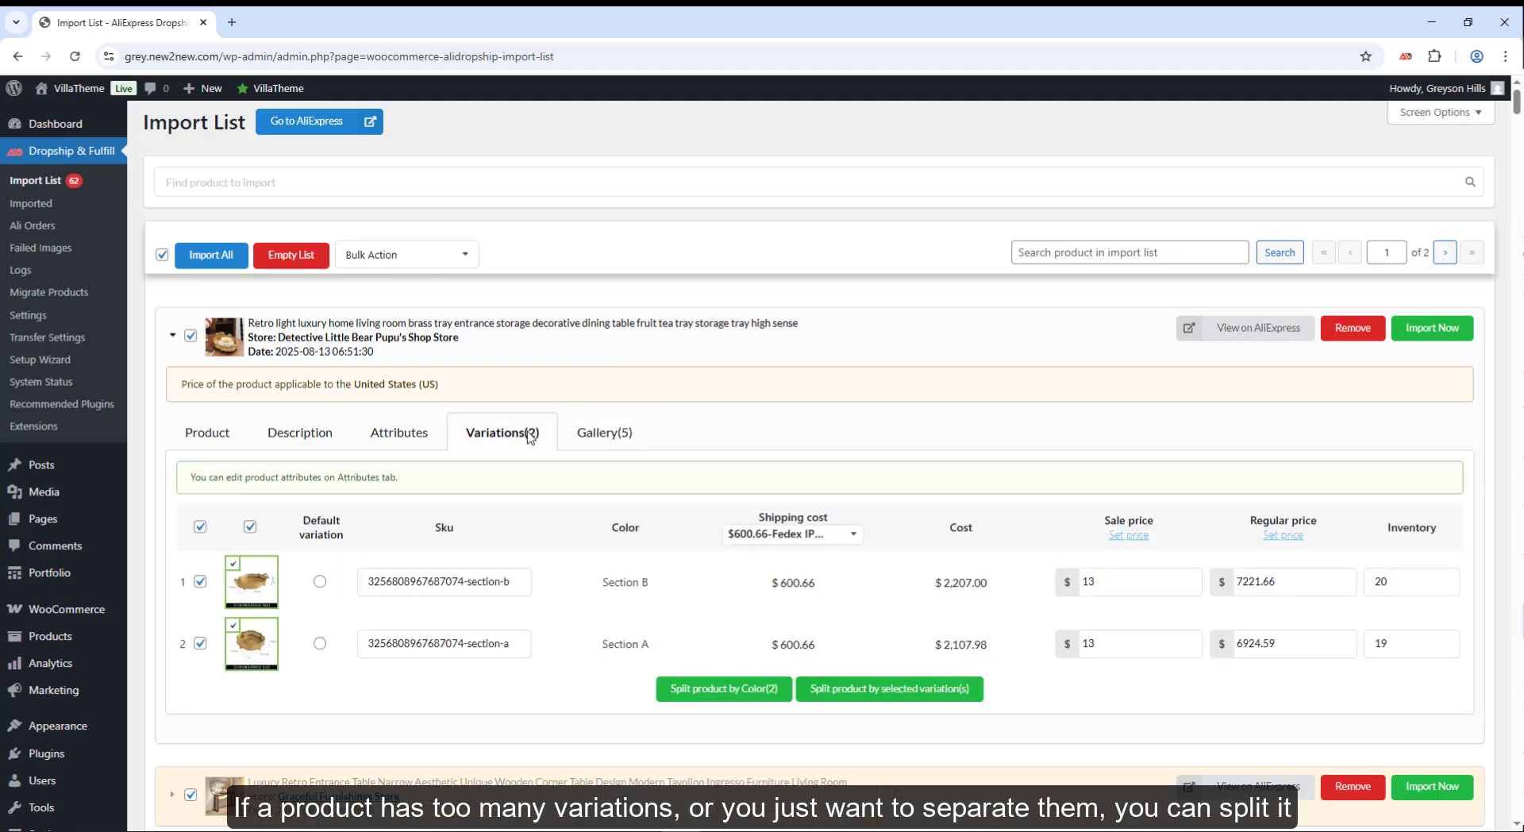
pyautogui.click(719, 698)
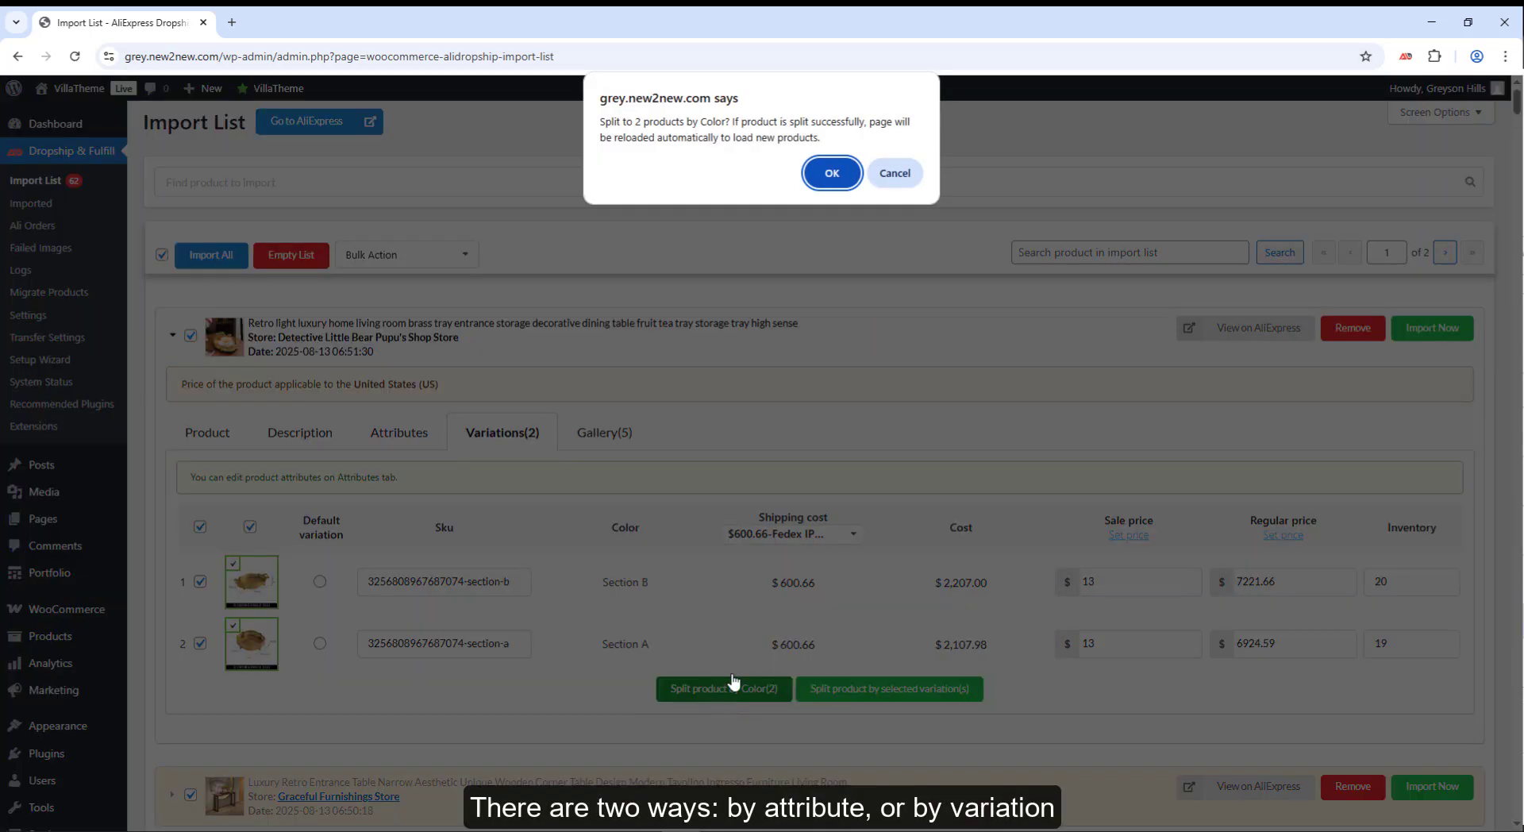
pyautogui.click(830, 174)
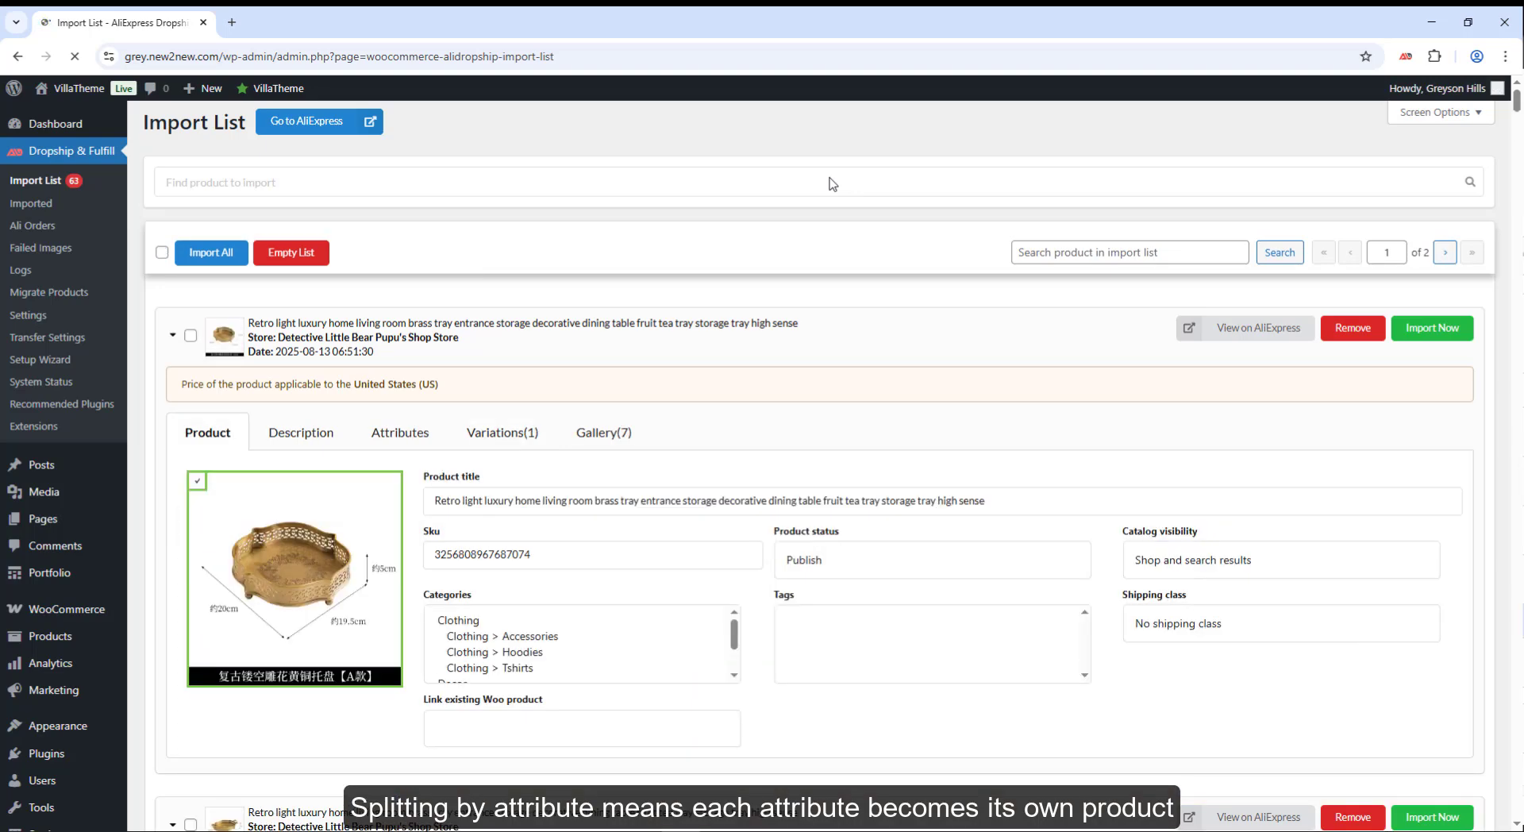
pyautogui.click(522, 436)
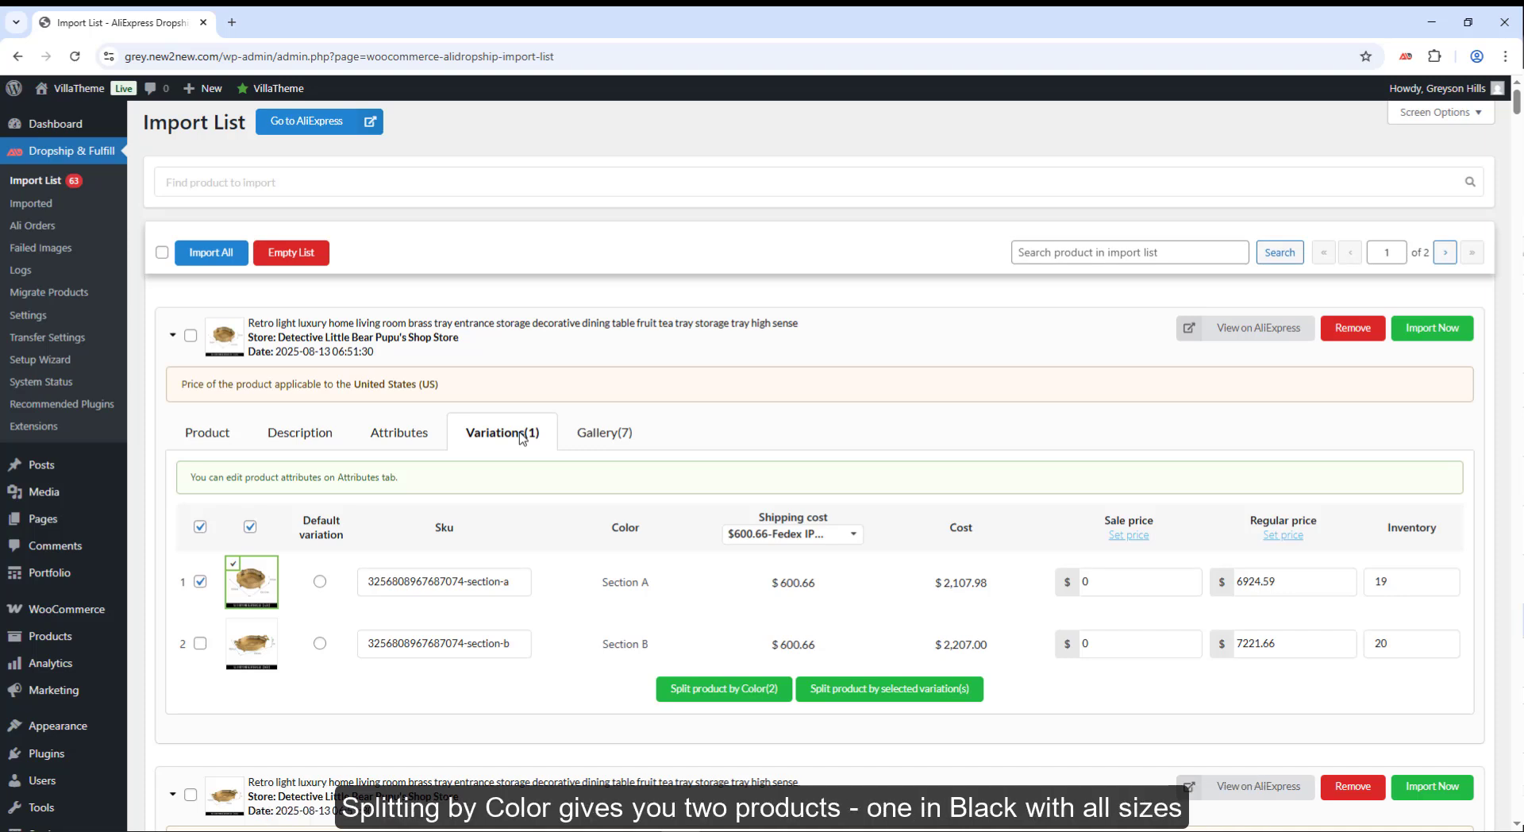
pyautogui.click(546, 348)
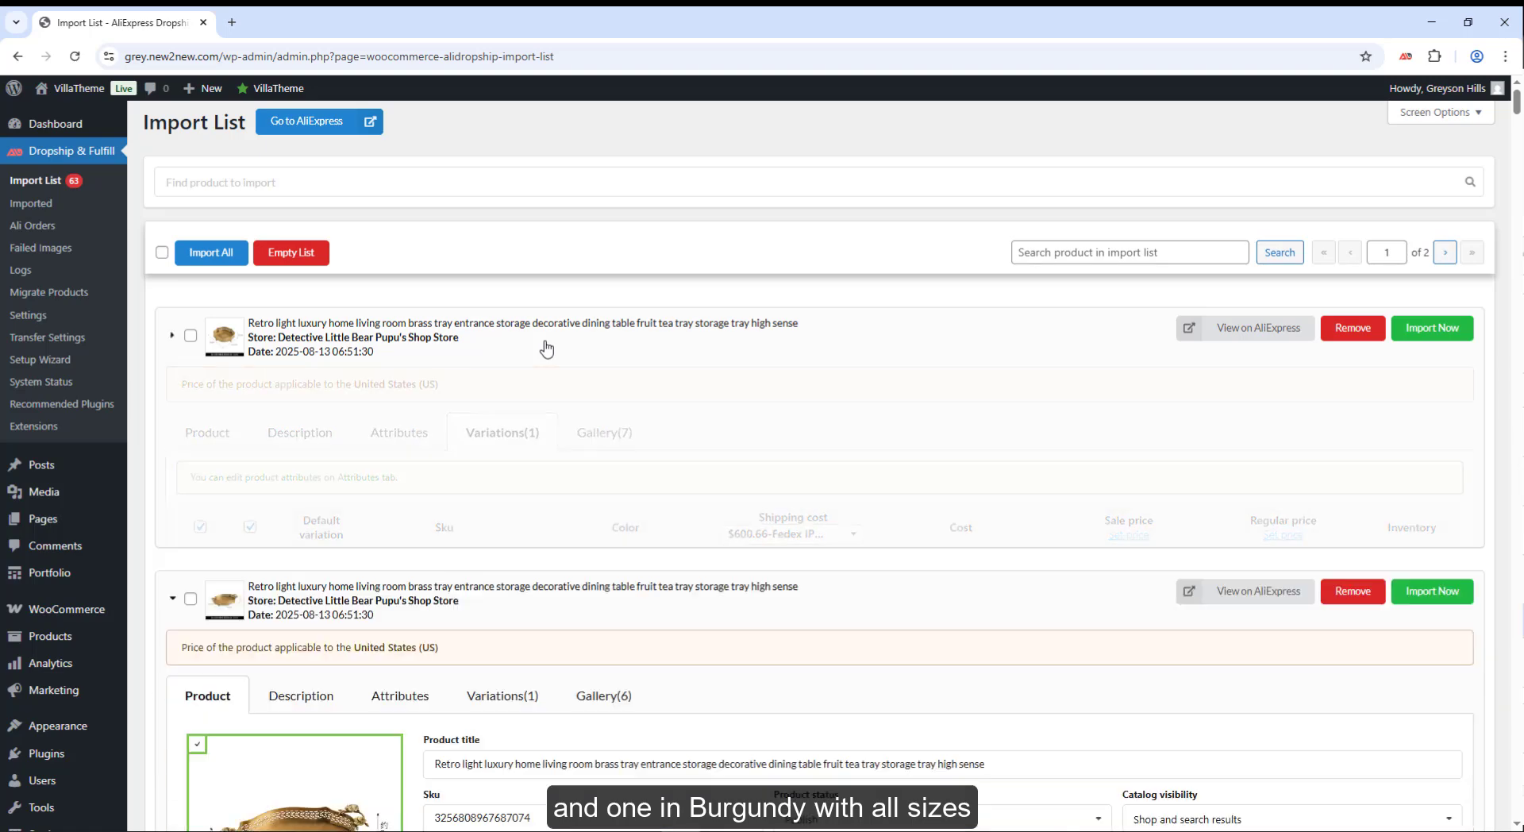
# - Check the variations of the second split brass tray, and collapse that product
pyautogui.click(501, 516)
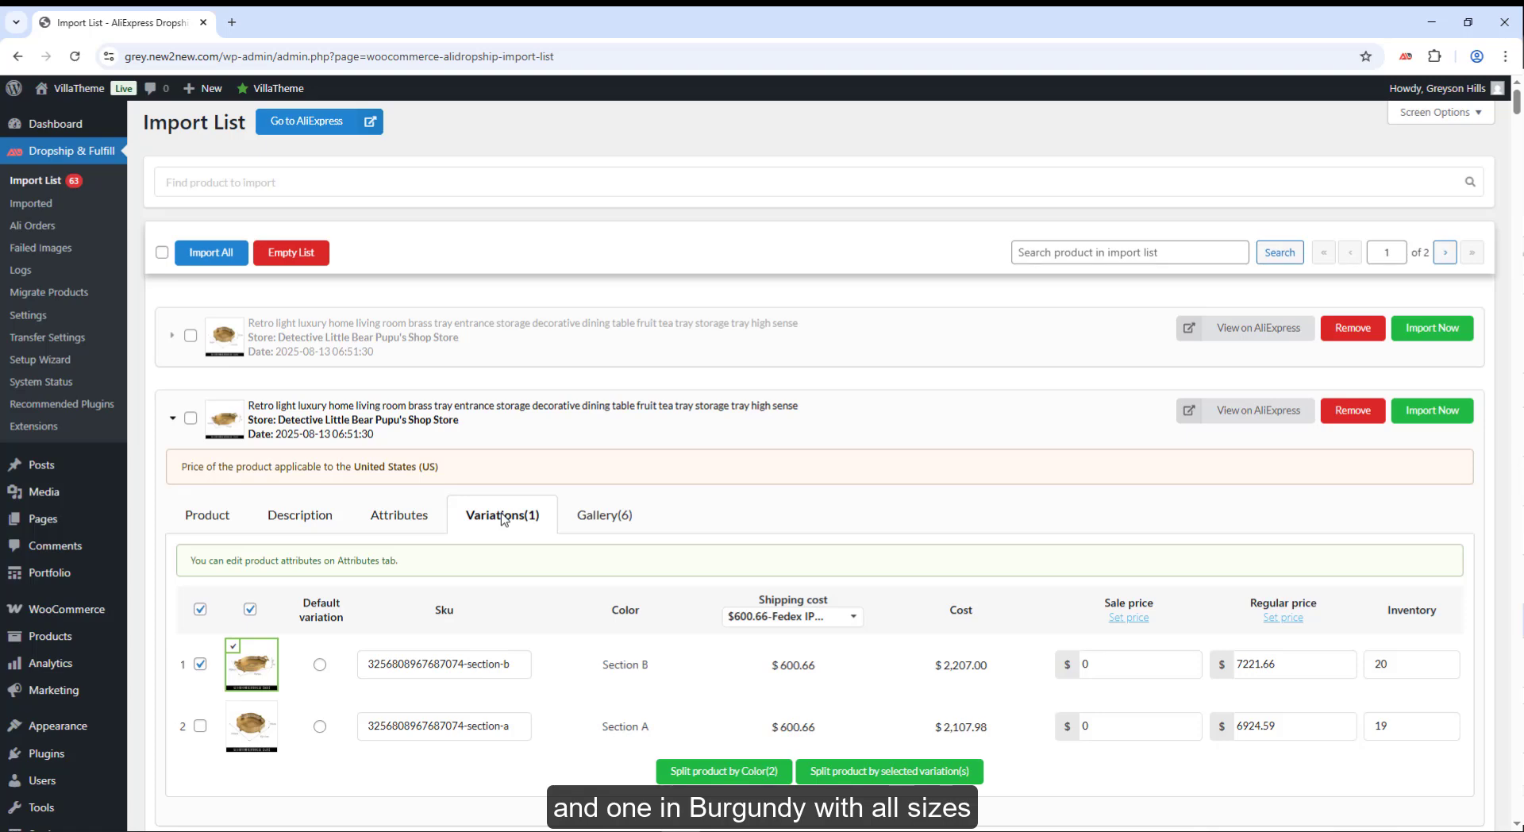
pyautogui.click(536, 429)
# - Split the first four variations of the Luxury Retro Entrance Table, 150x30x85CM to 140x30x85CM-200003699, into a separate product
pyautogui.scroll(-4, 536, 428)
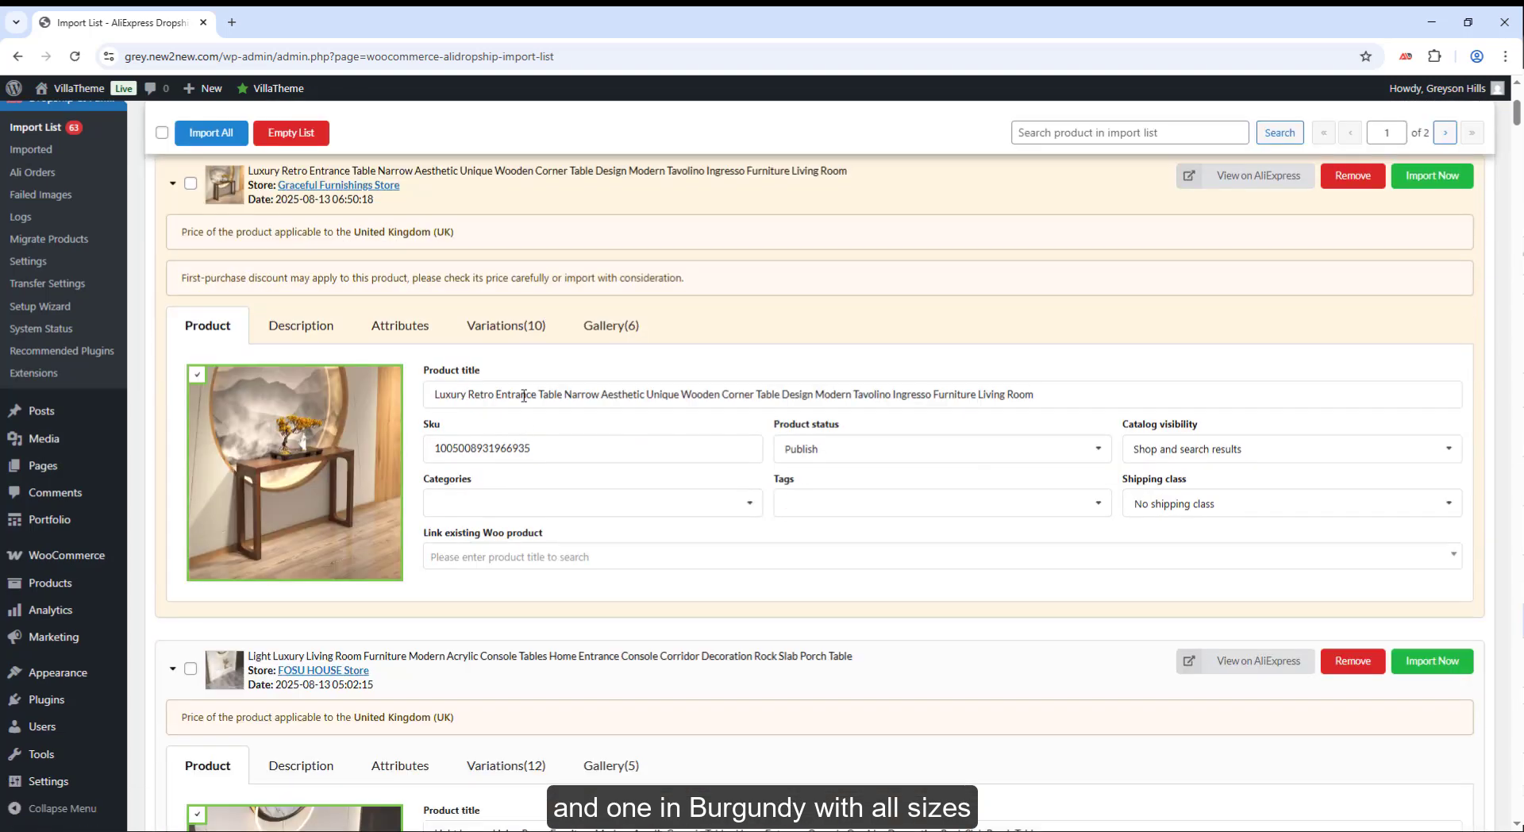
pyautogui.click(530, 330)
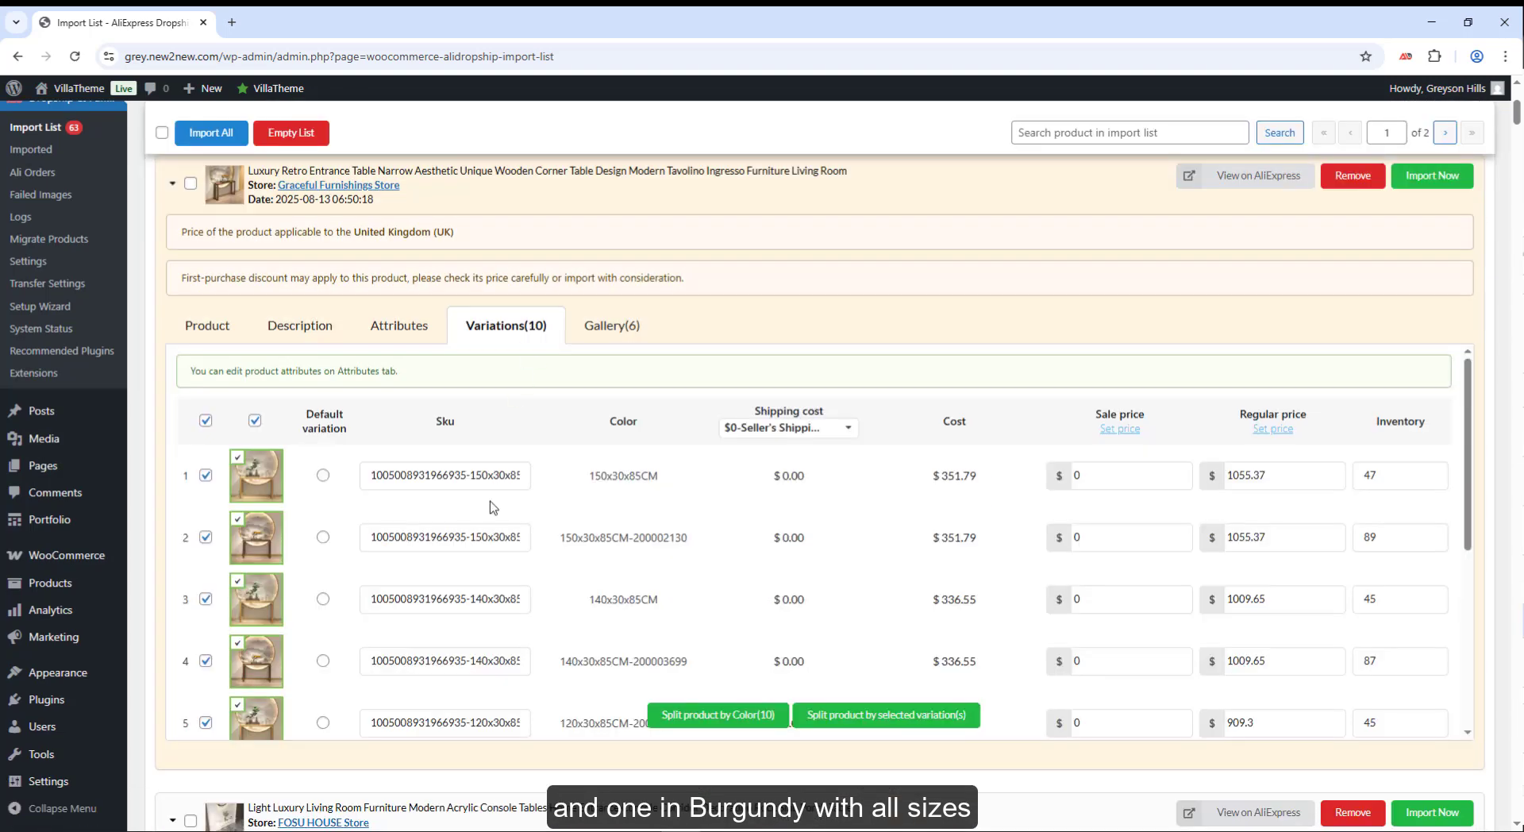
pyautogui.click(845, 717)
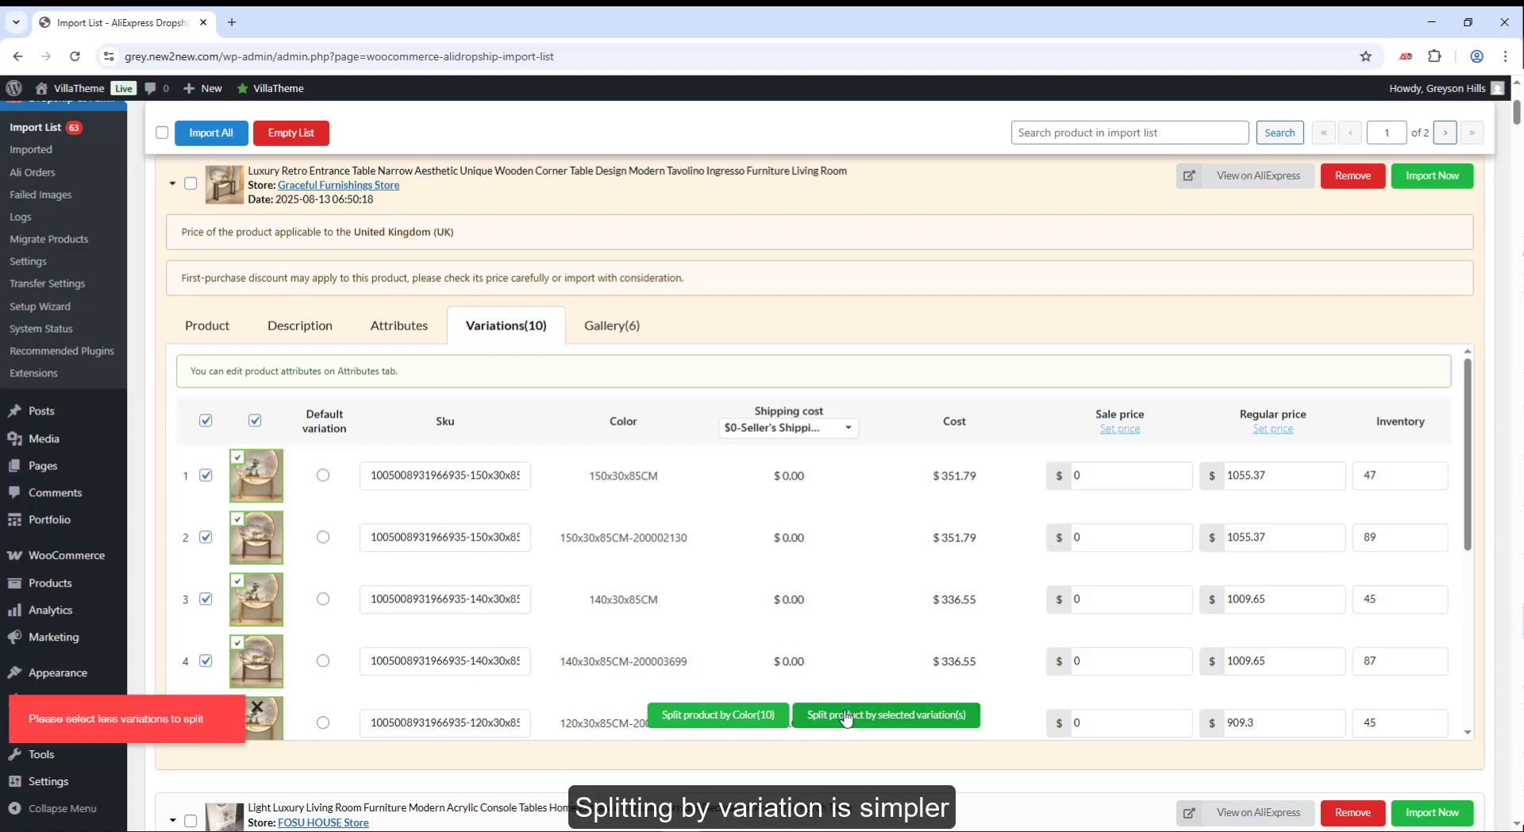
pyautogui.click(205, 420)
pyautogui.scroll(1, 206, 445)
pyautogui.click(205, 554)
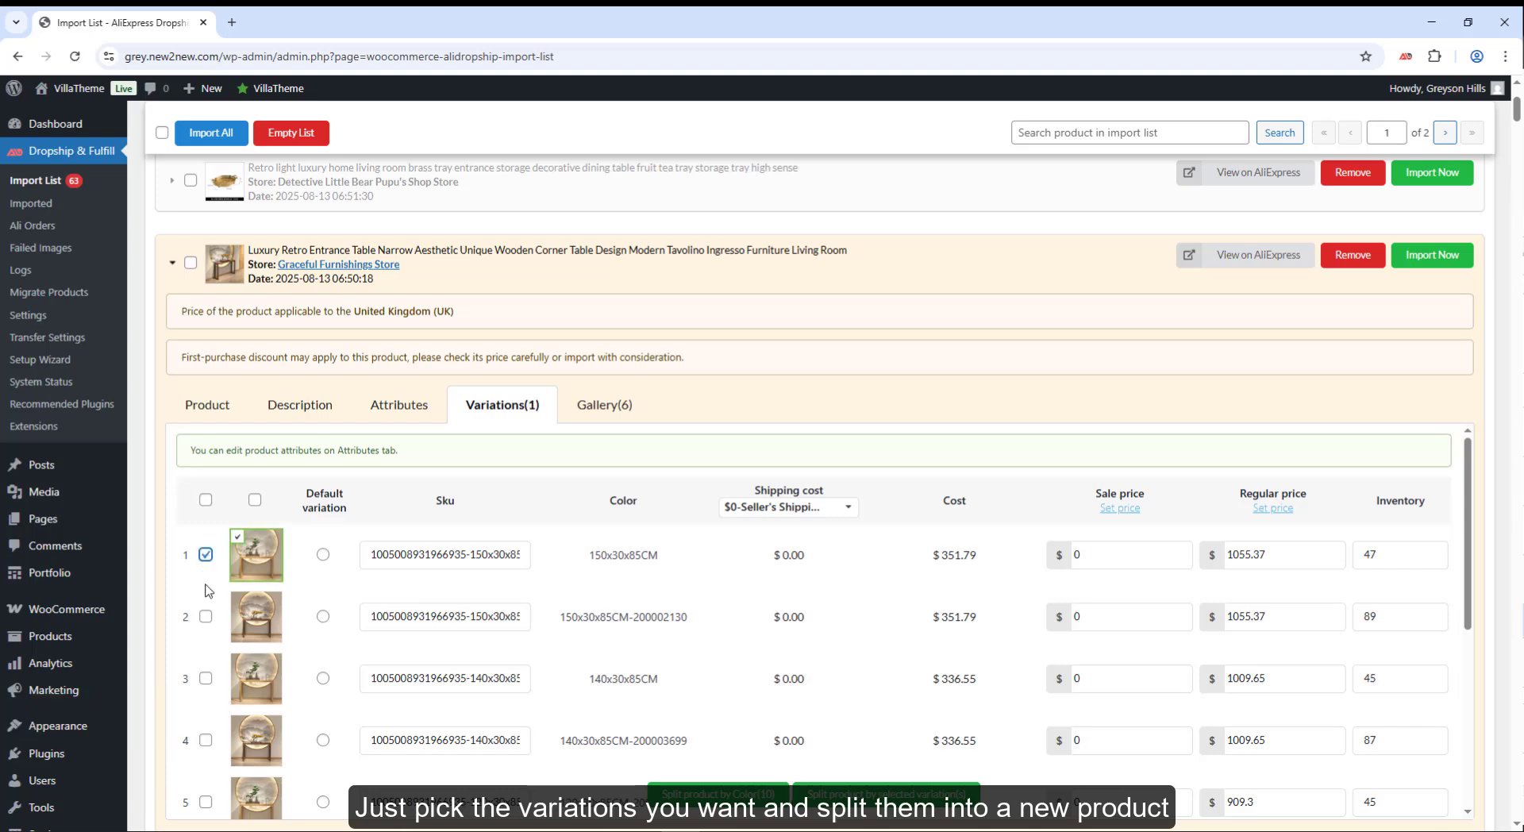
pyautogui.click(205, 615)
pyautogui.click(206, 677)
pyautogui.click(206, 740)
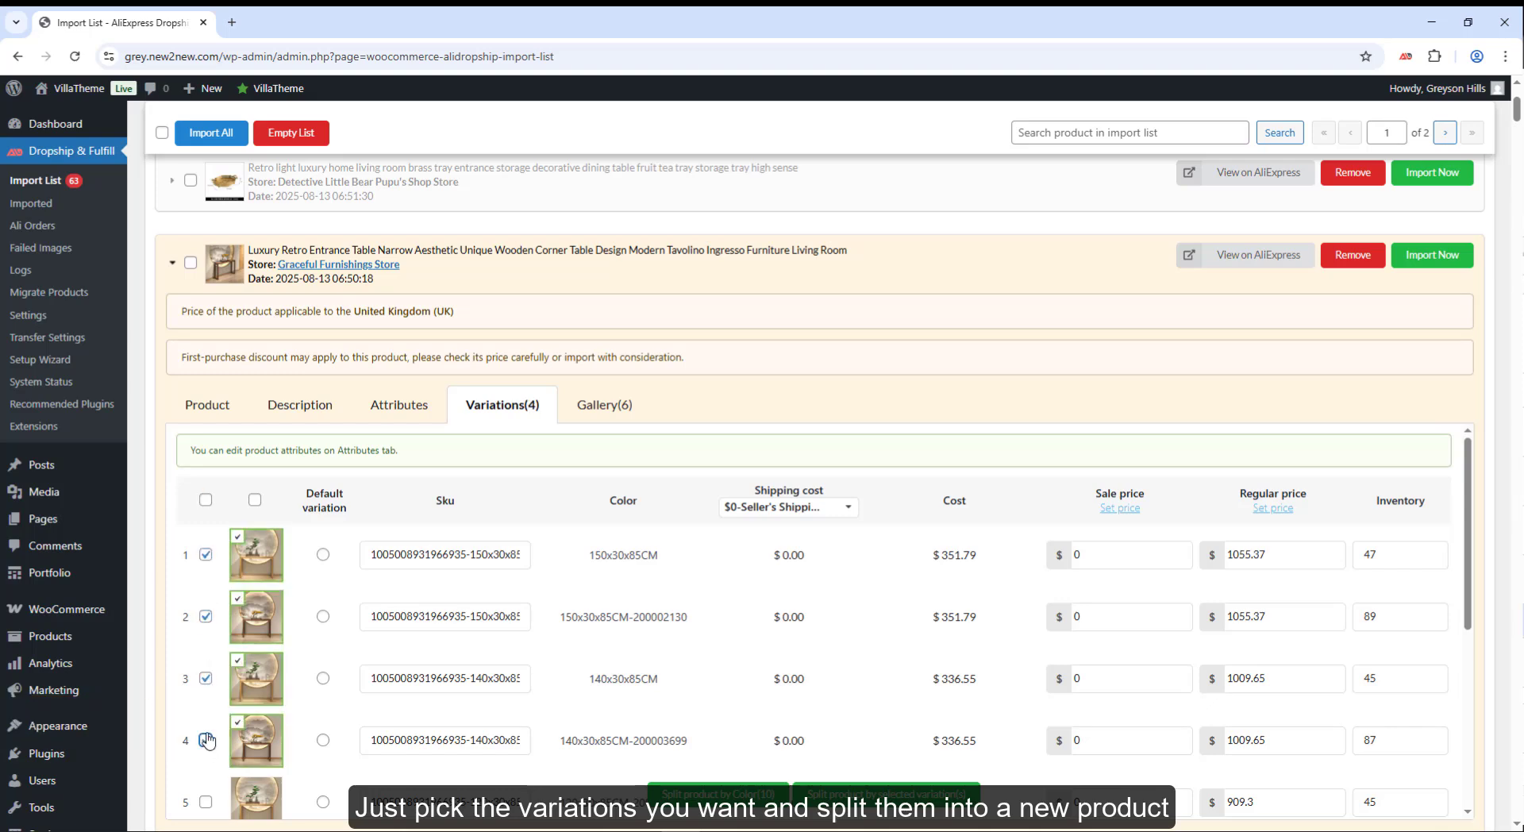
pyautogui.click(886, 794)
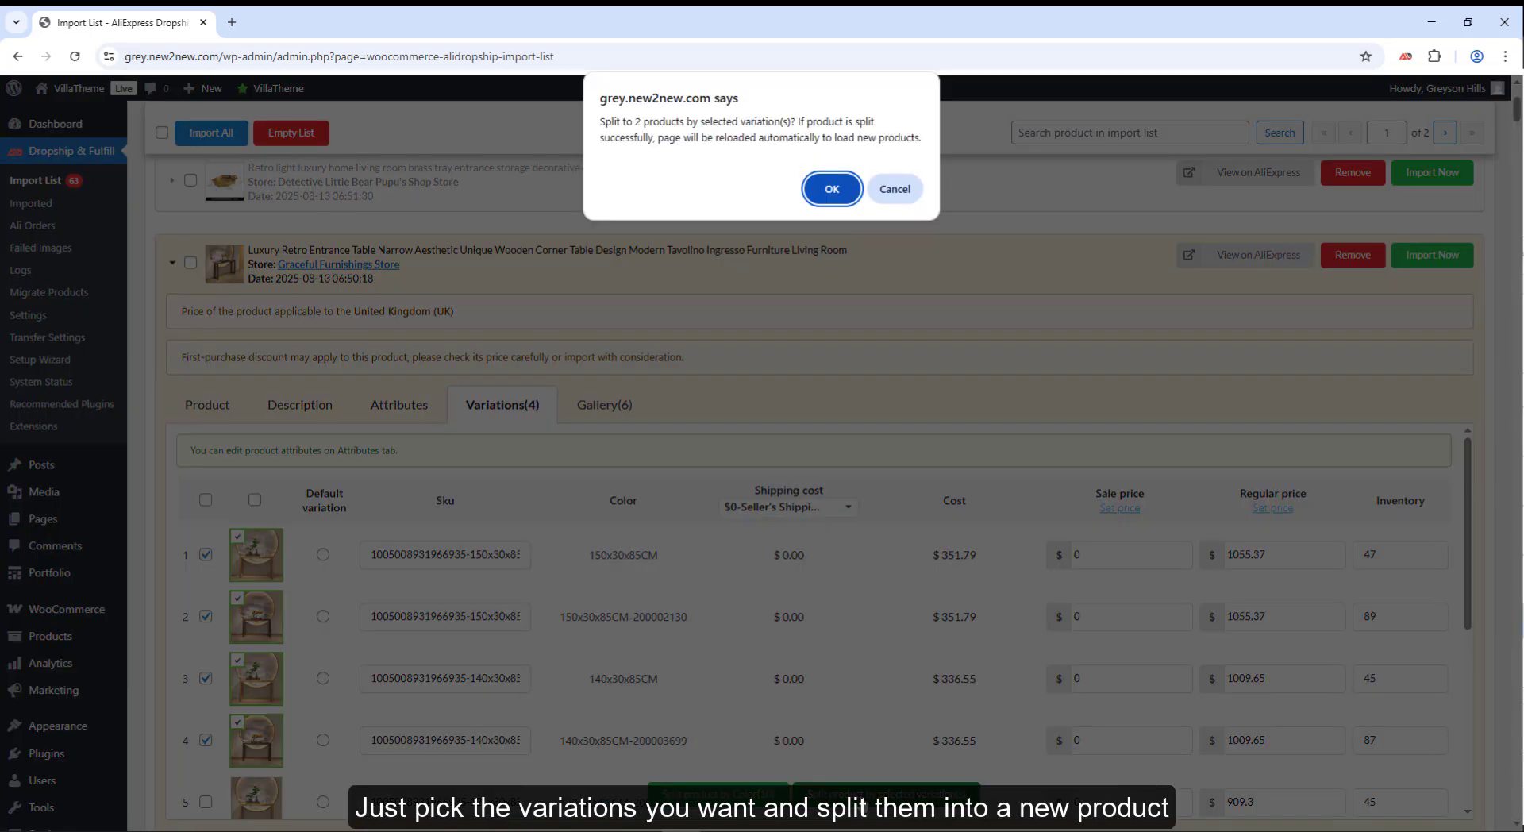
pyautogui.click(831, 189)
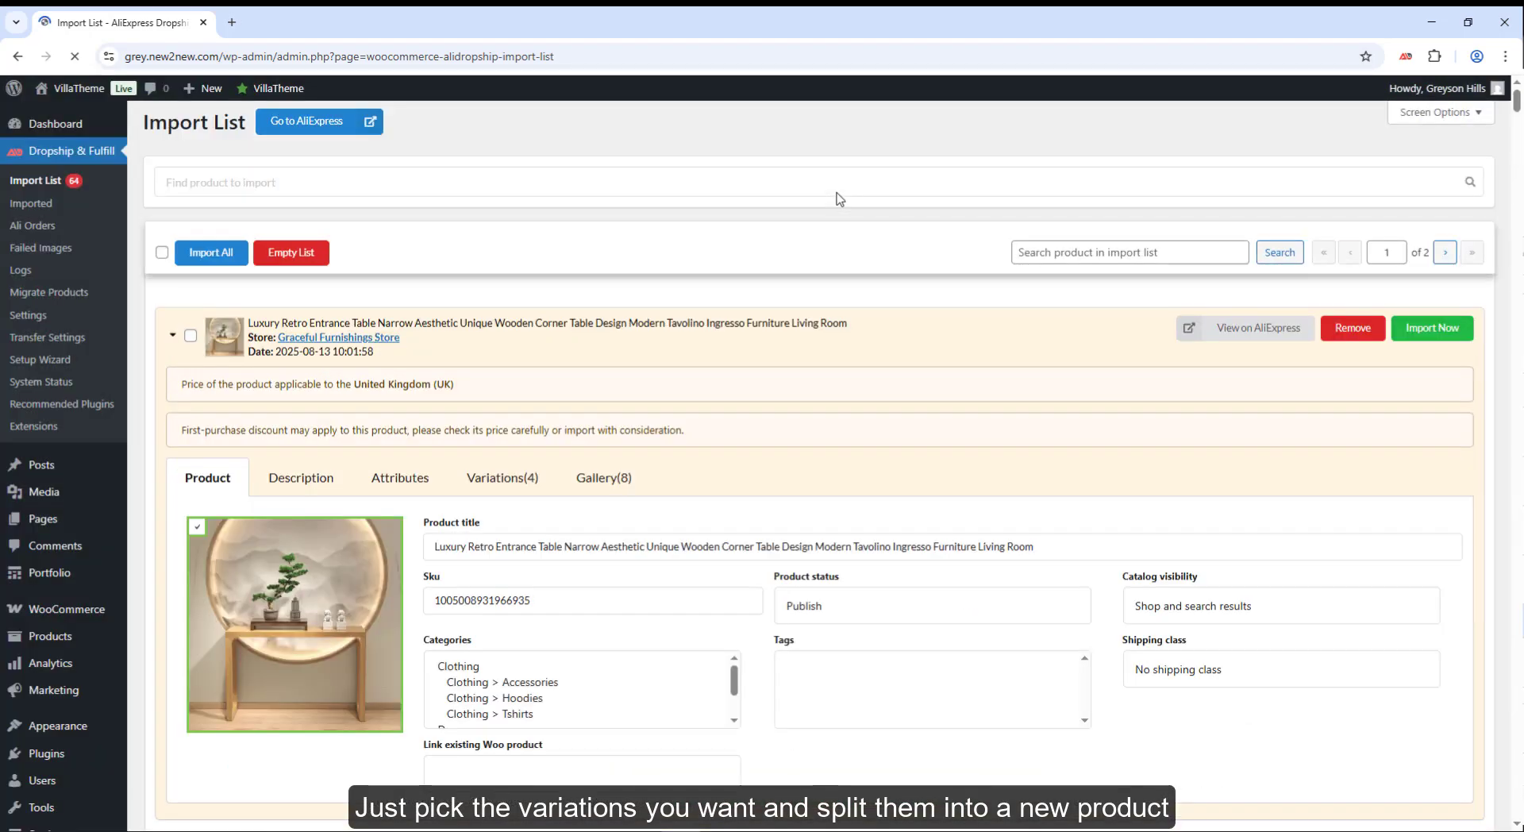
# - Check the variations of both entrance table products created by the split
pyautogui.click(496, 481)
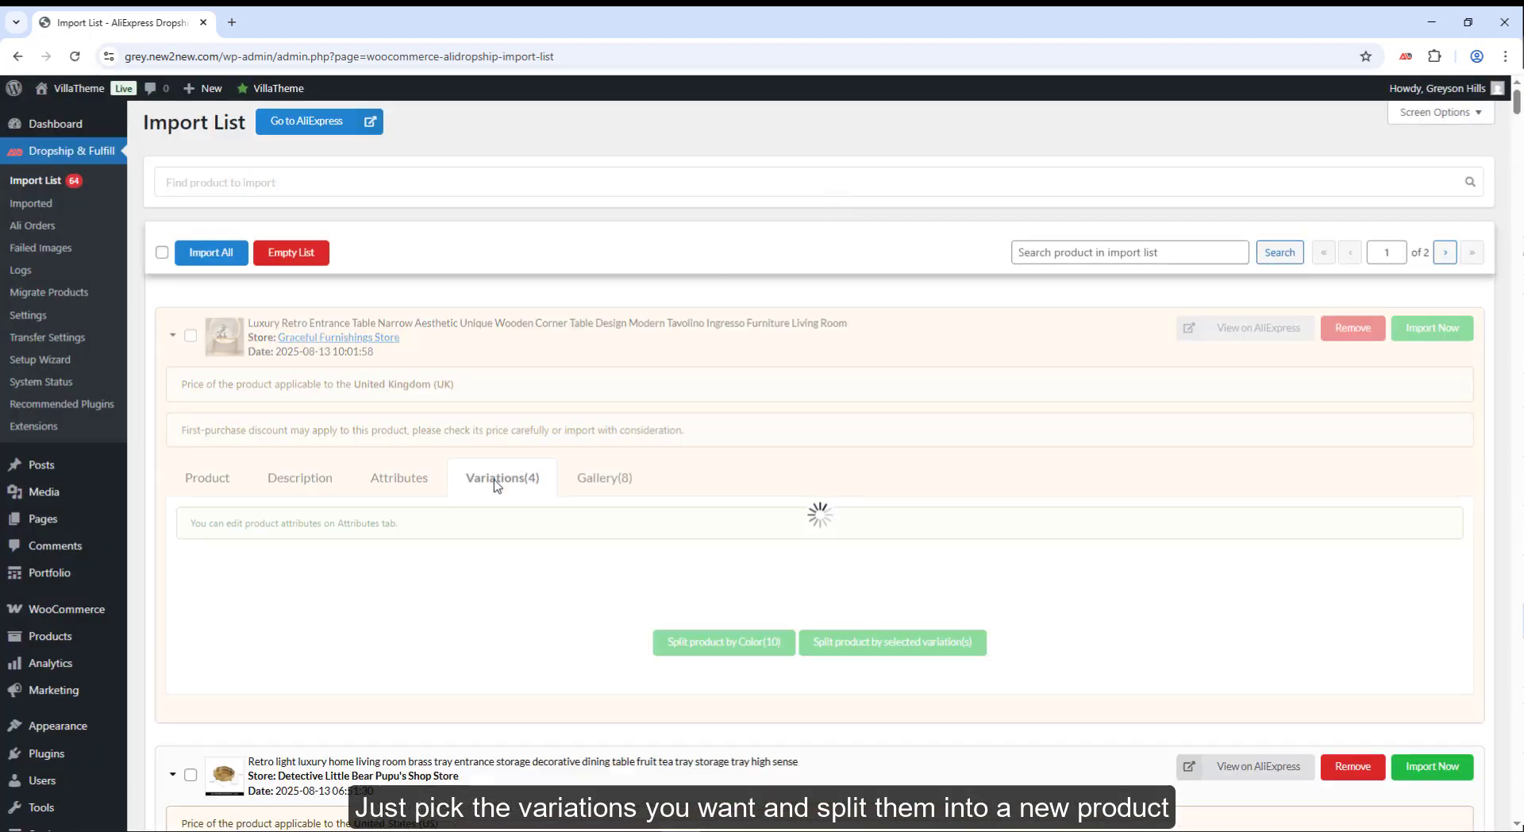
pyautogui.scroll(-2, 496, 485)
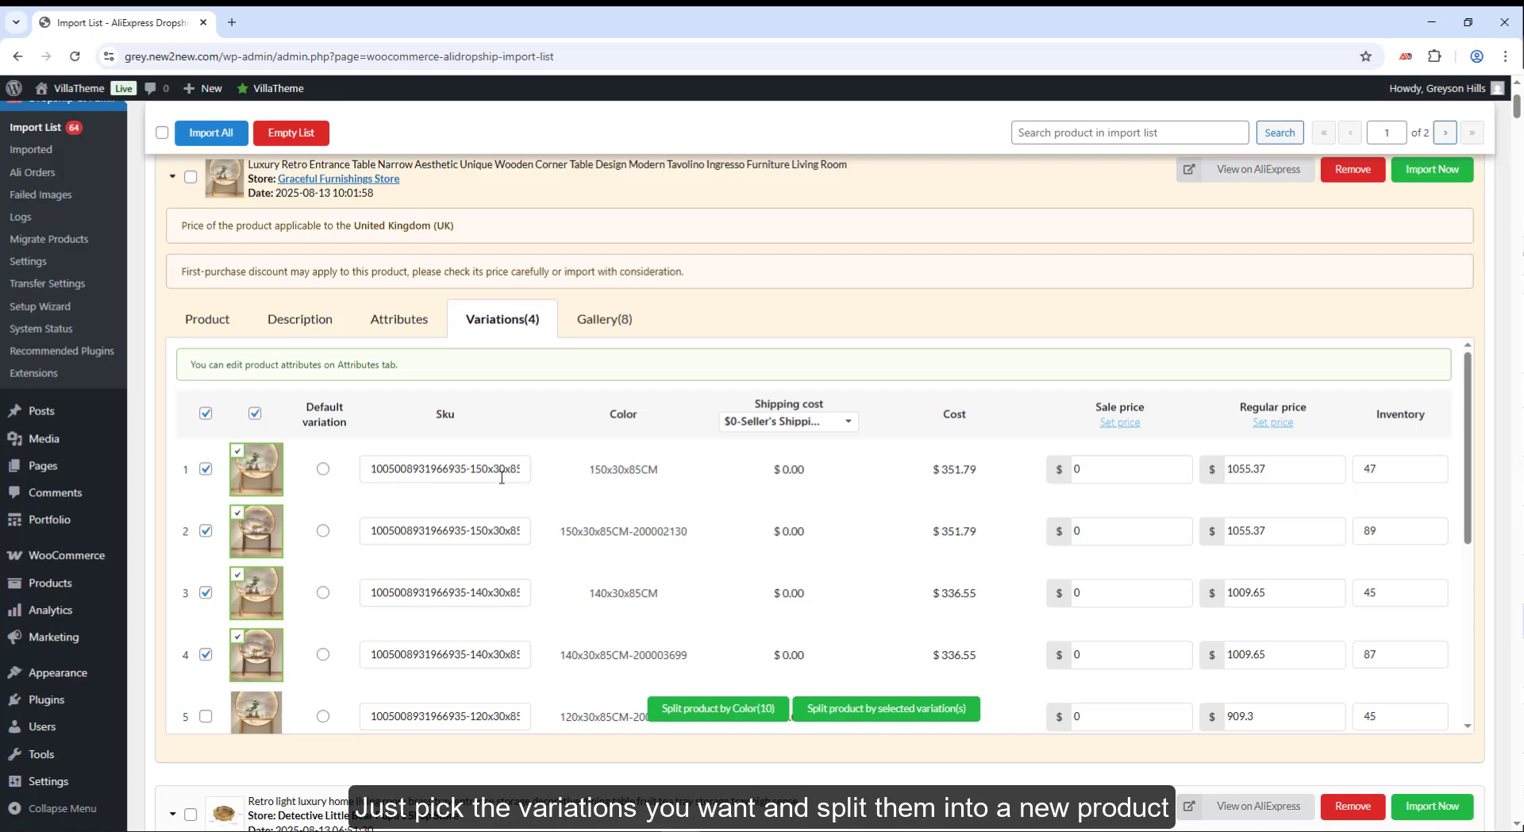
pyautogui.scroll(2, 502, 477)
pyautogui.click(663, 349)
pyautogui.scroll(-5, 530, 514)
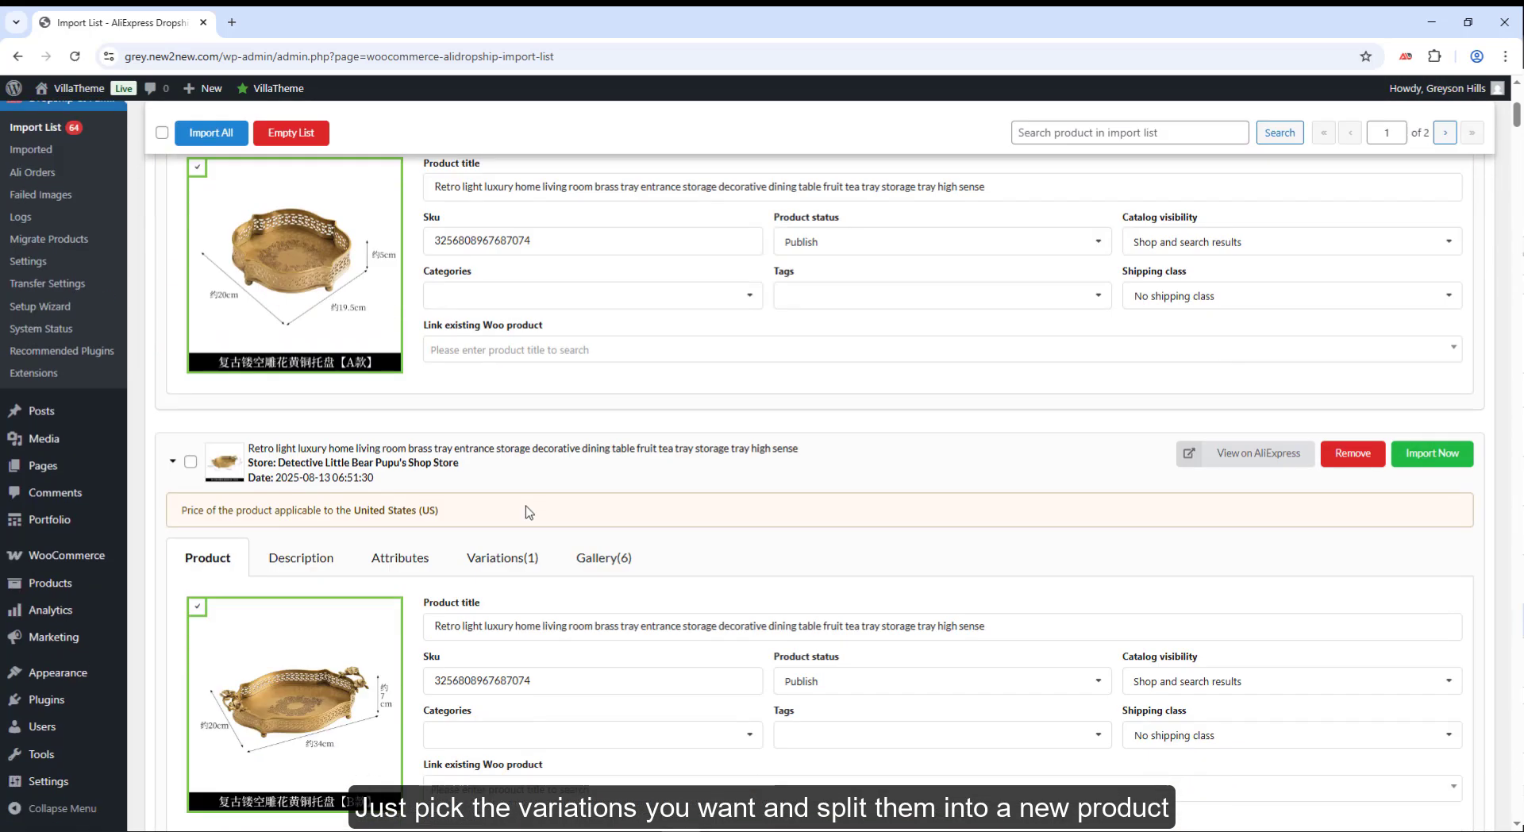
pyautogui.scroll(-6, 530, 514)
pyautogui.click(493, 331)
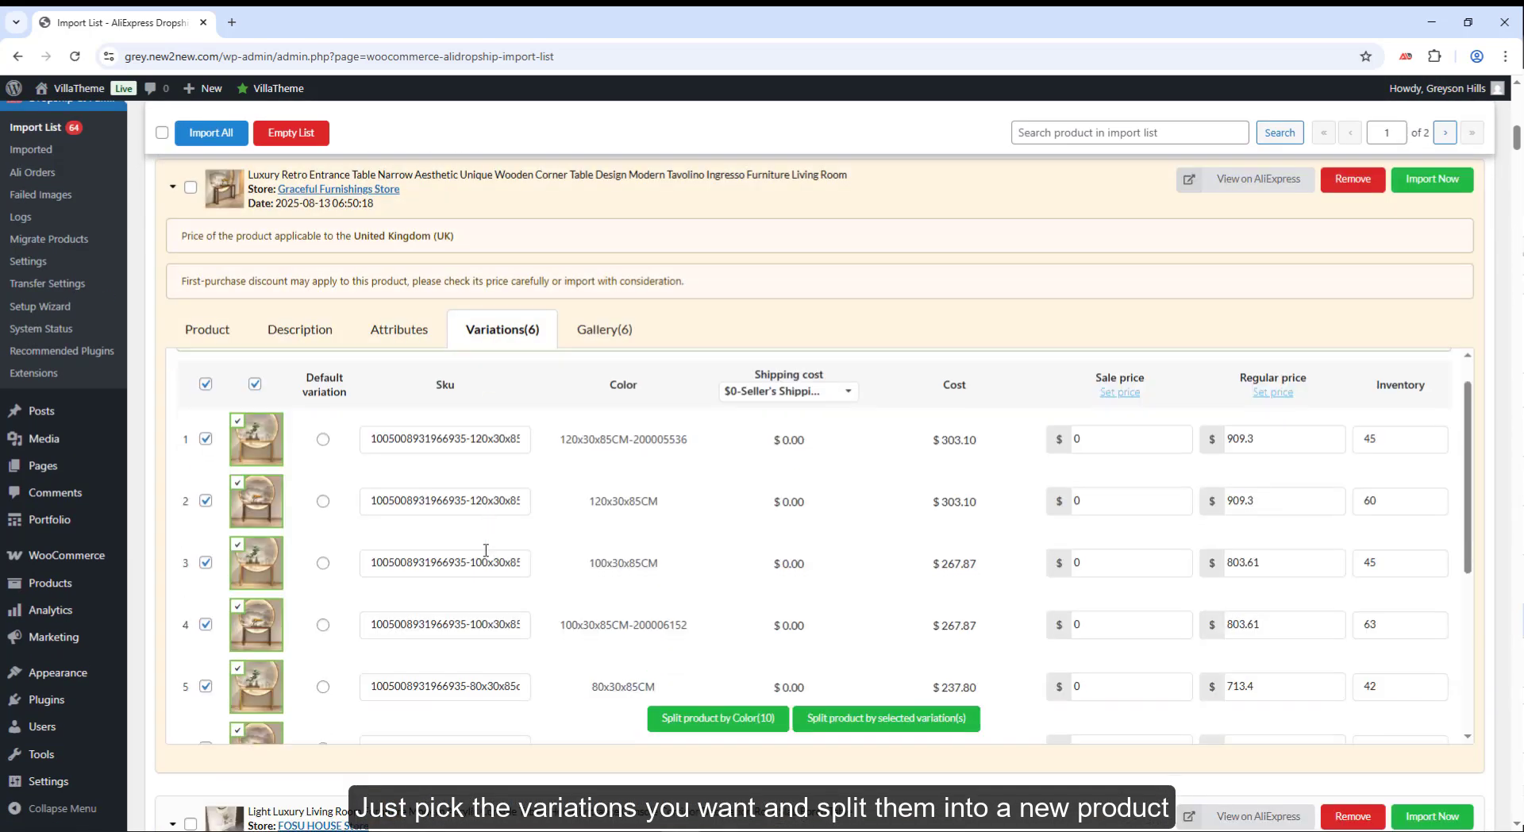
pyautogui.scroll(-4, 486, 549)
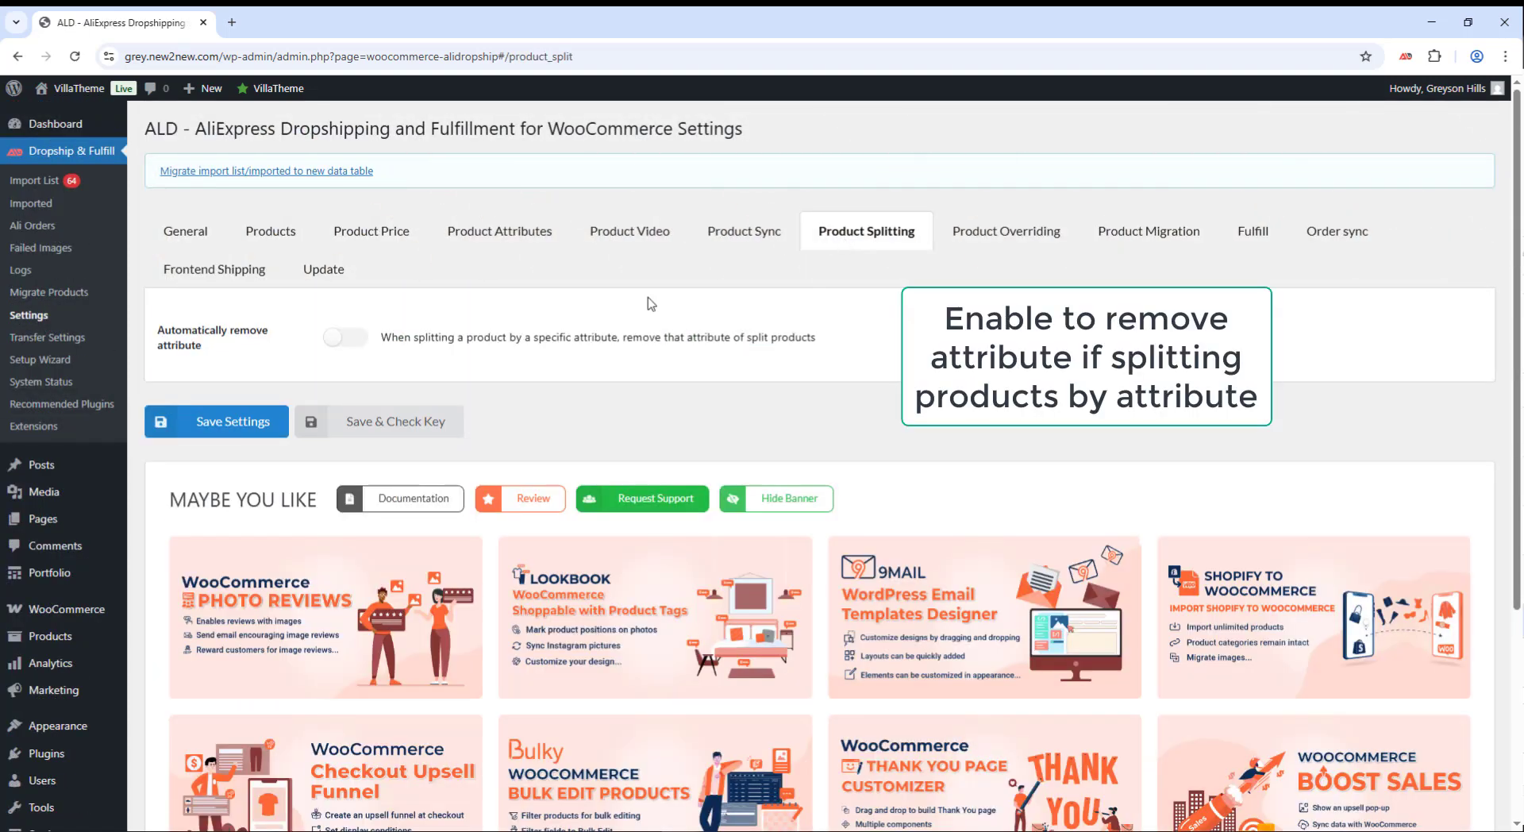
# - Enable automatic attribute removal for products split by attribute in the Product Splitting settings
pyautogui.click(356, 338)
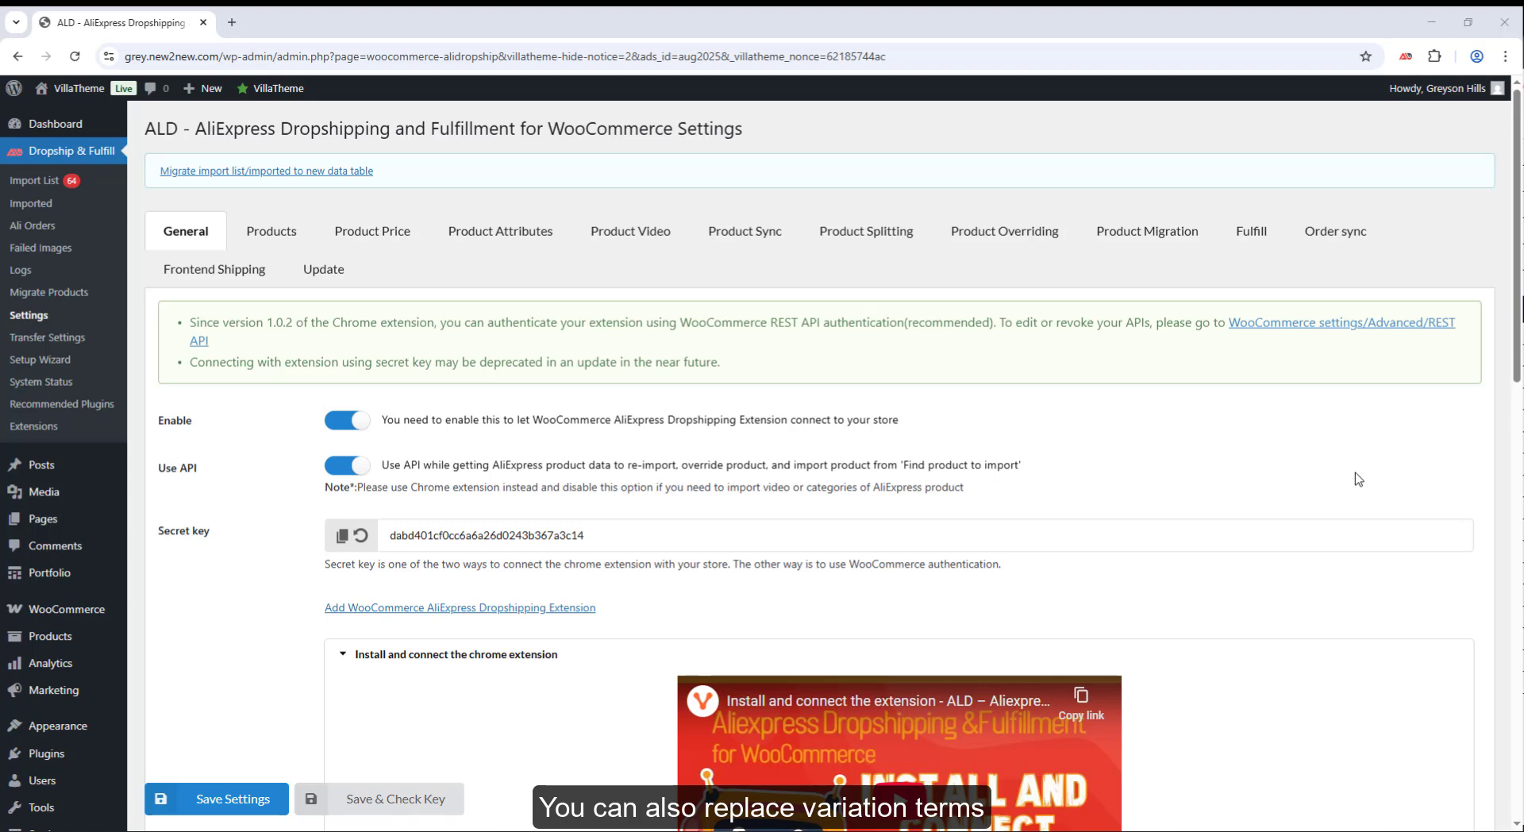
# - Check the split entrance table's attributes, and show 50 entries in the Product Attributes term replacement table
pyautogui.click(540, 236)
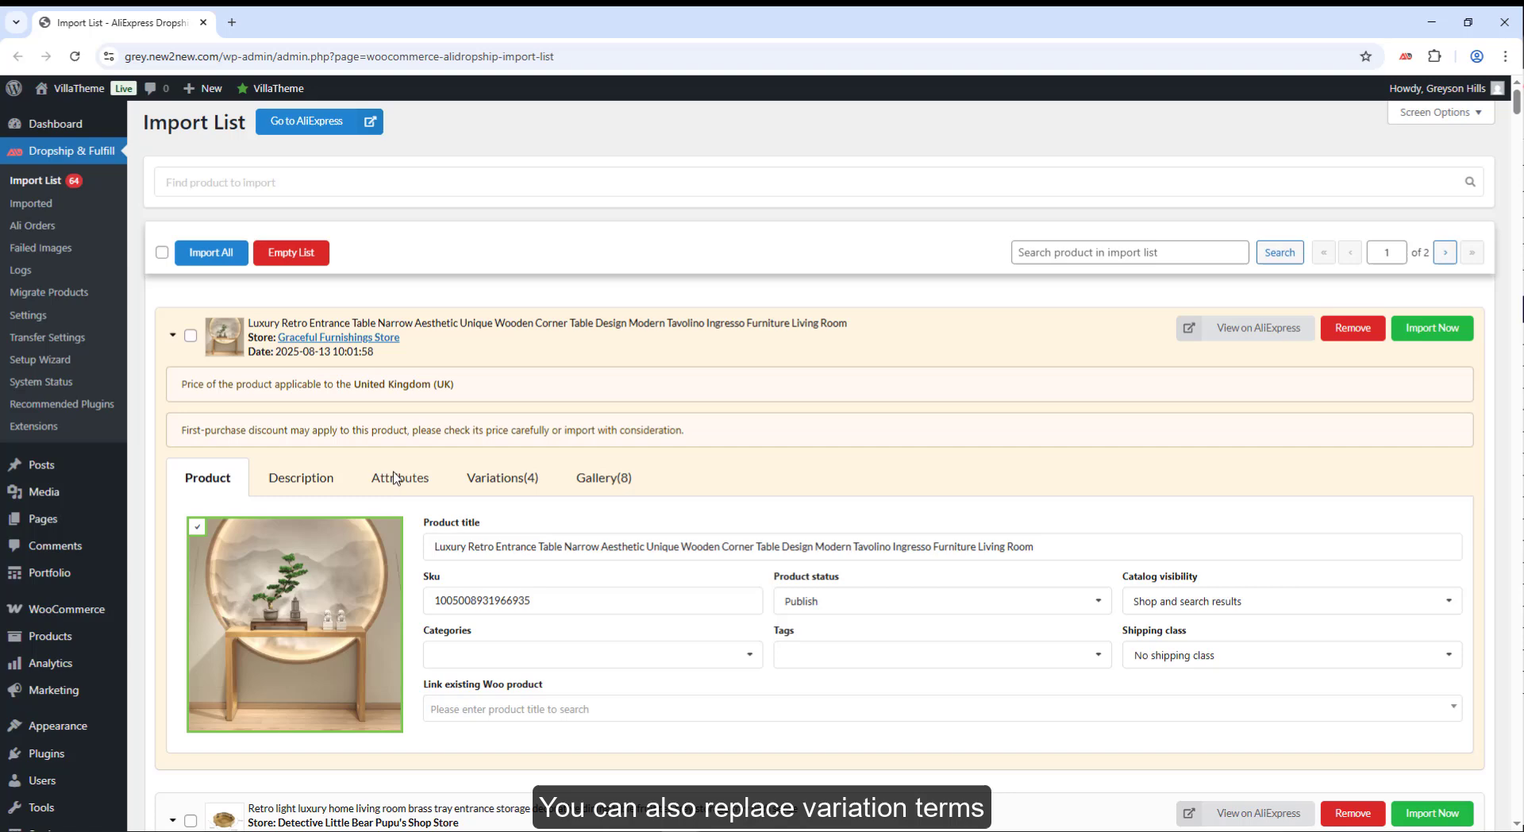
pyautogui.click(393, 478)
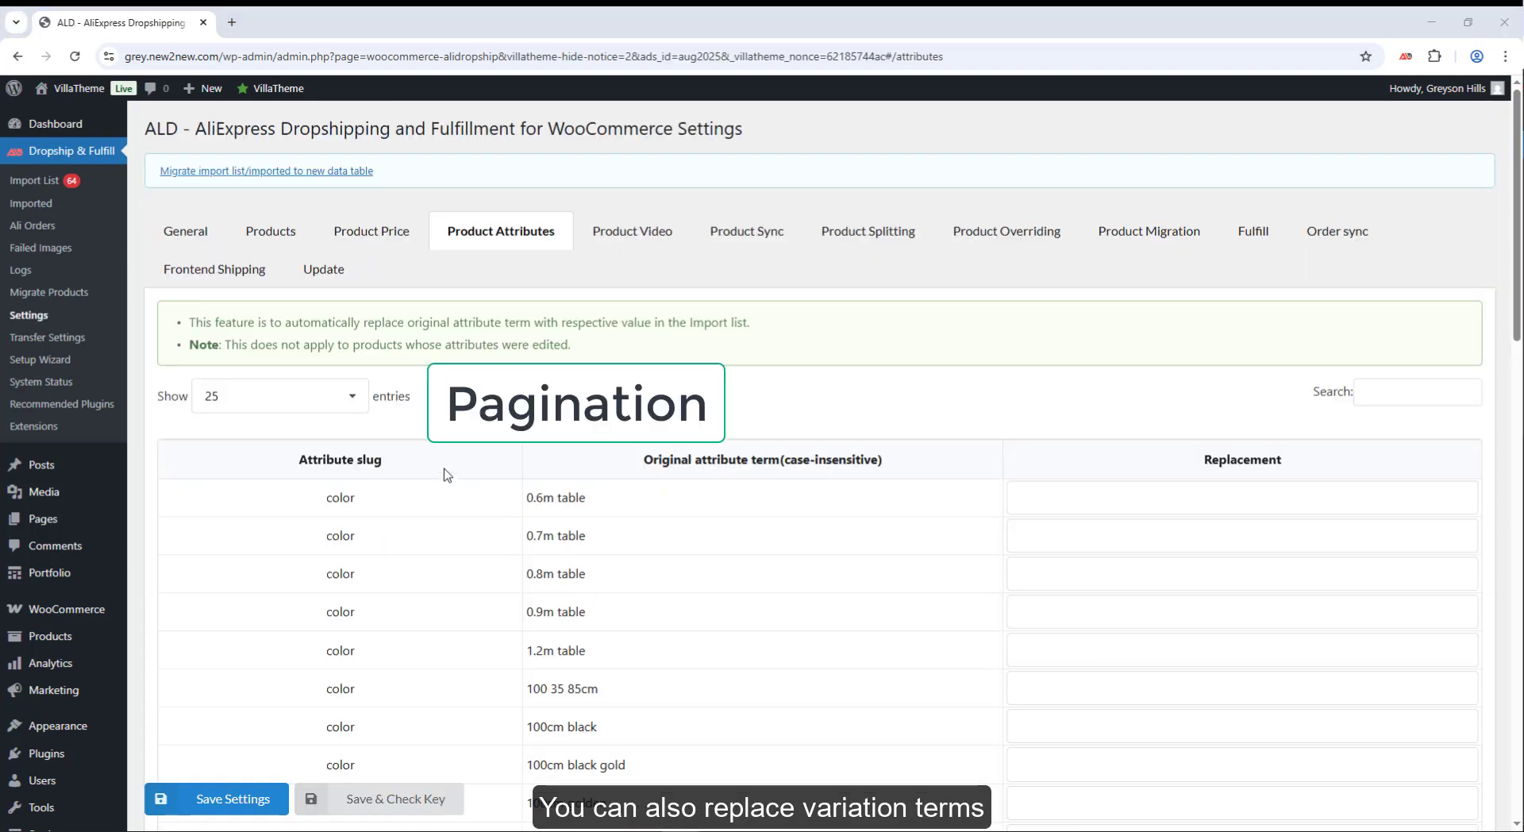
pyautogui.scroll(-12, 446, 473)
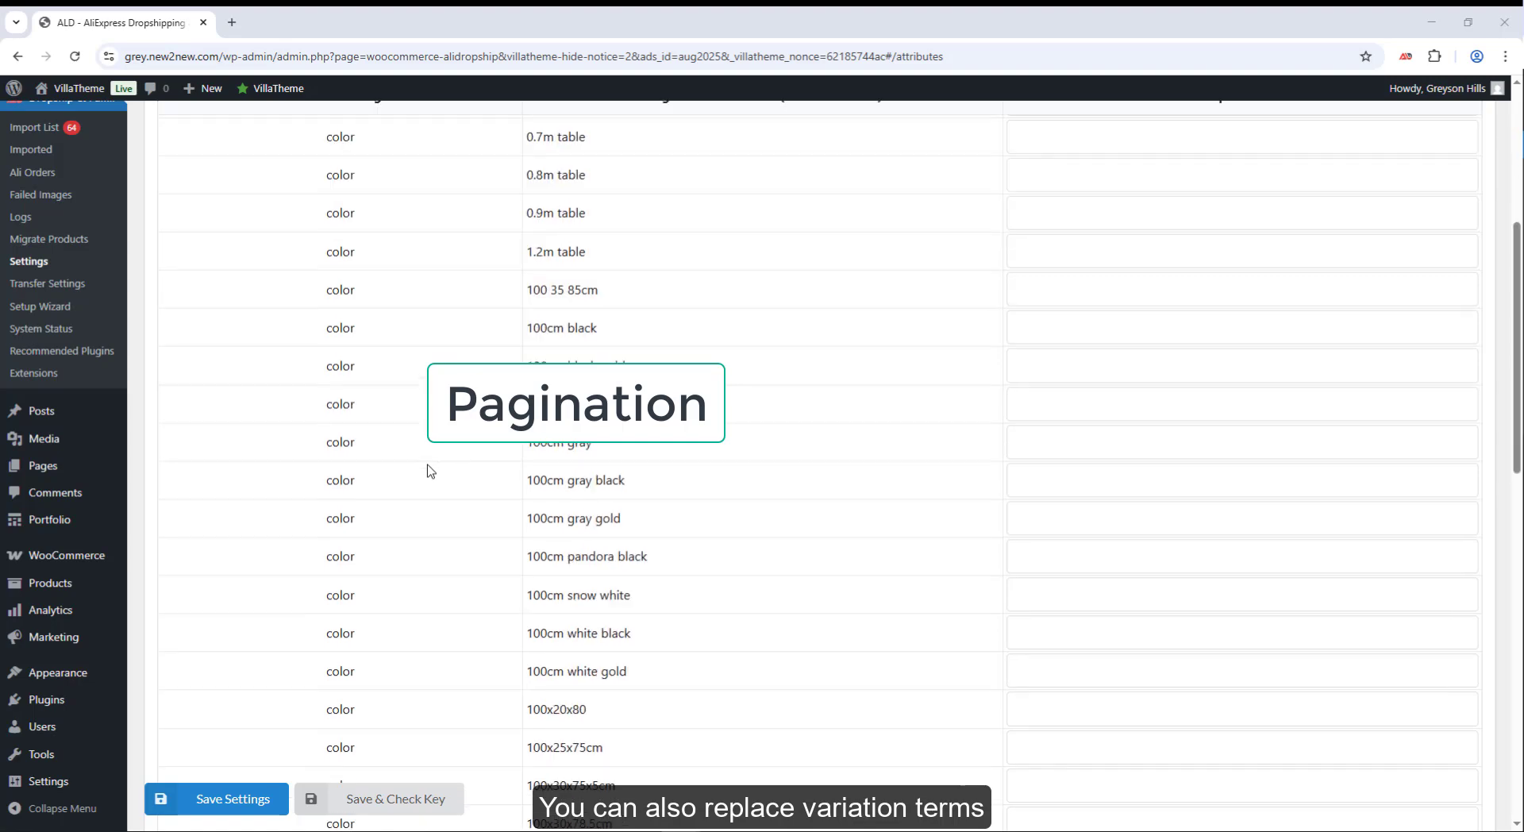
pyautogui.scroll(12, 262, 464)
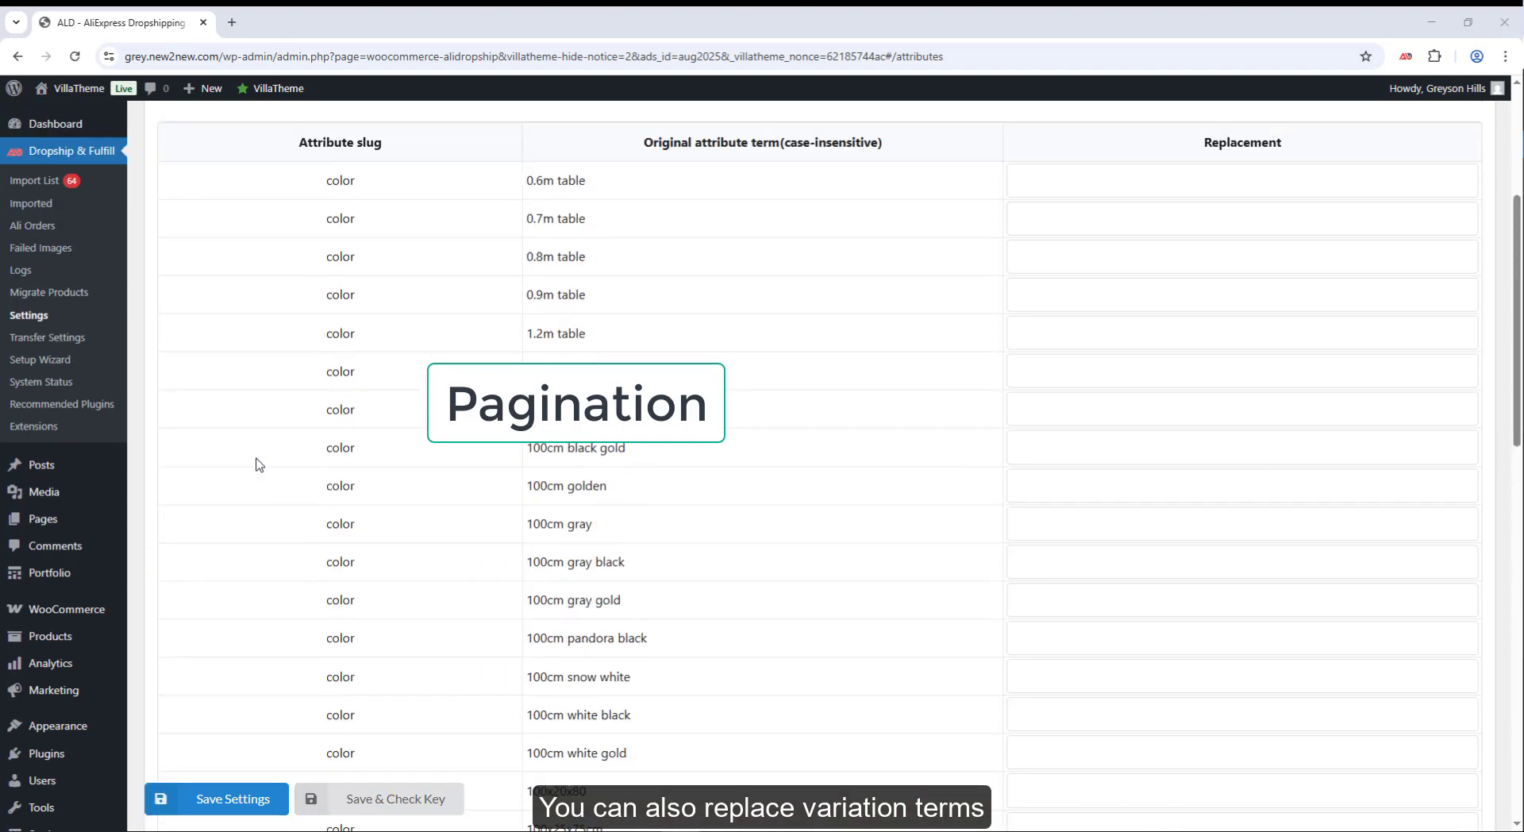
pyautogui.click(265, 406)
pyautogui.click(255, 472)
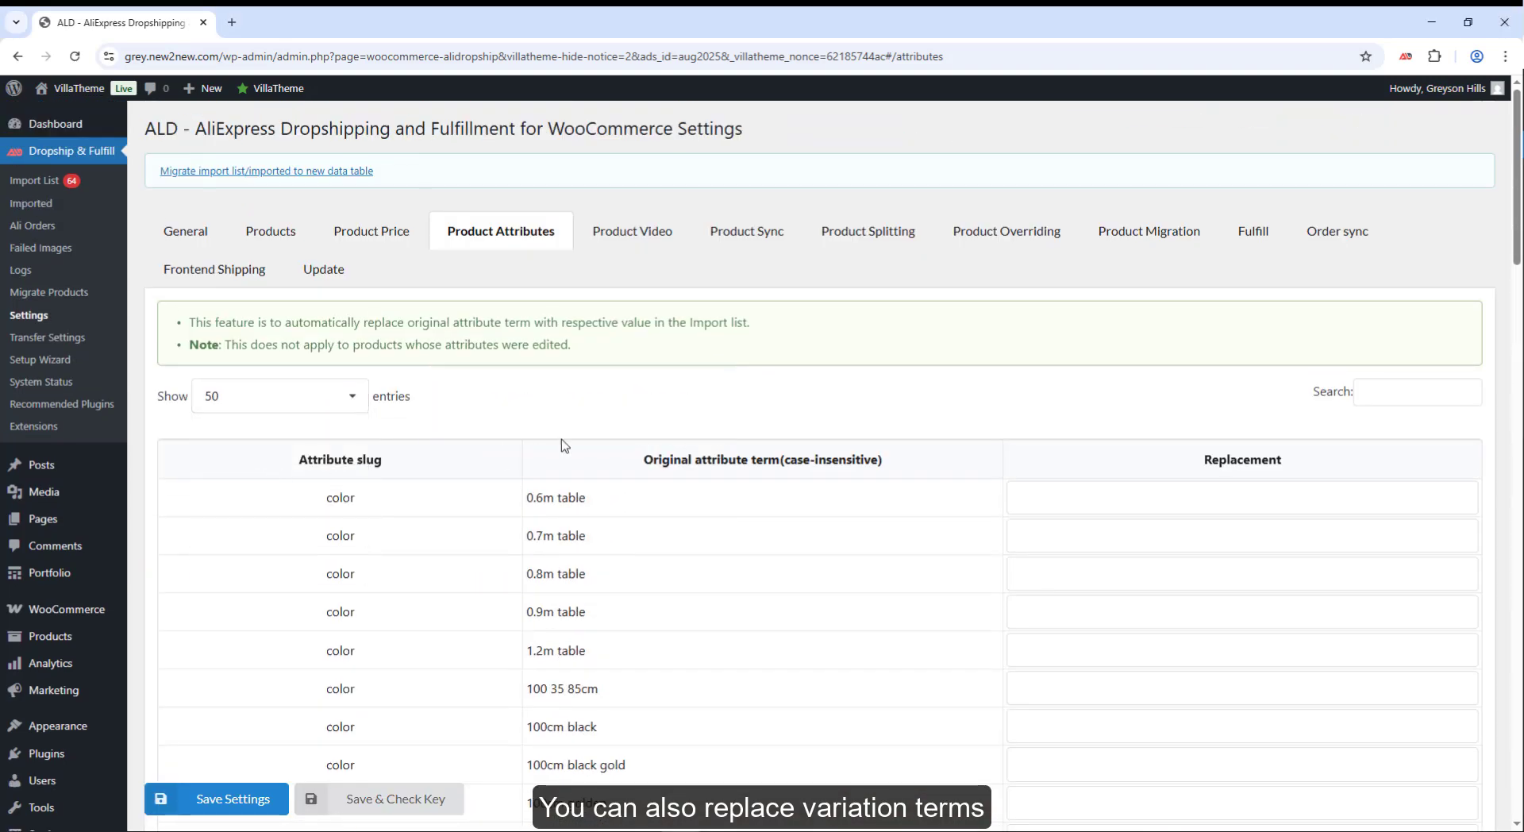
pyautogui.scroll(-20, 1051, 428)
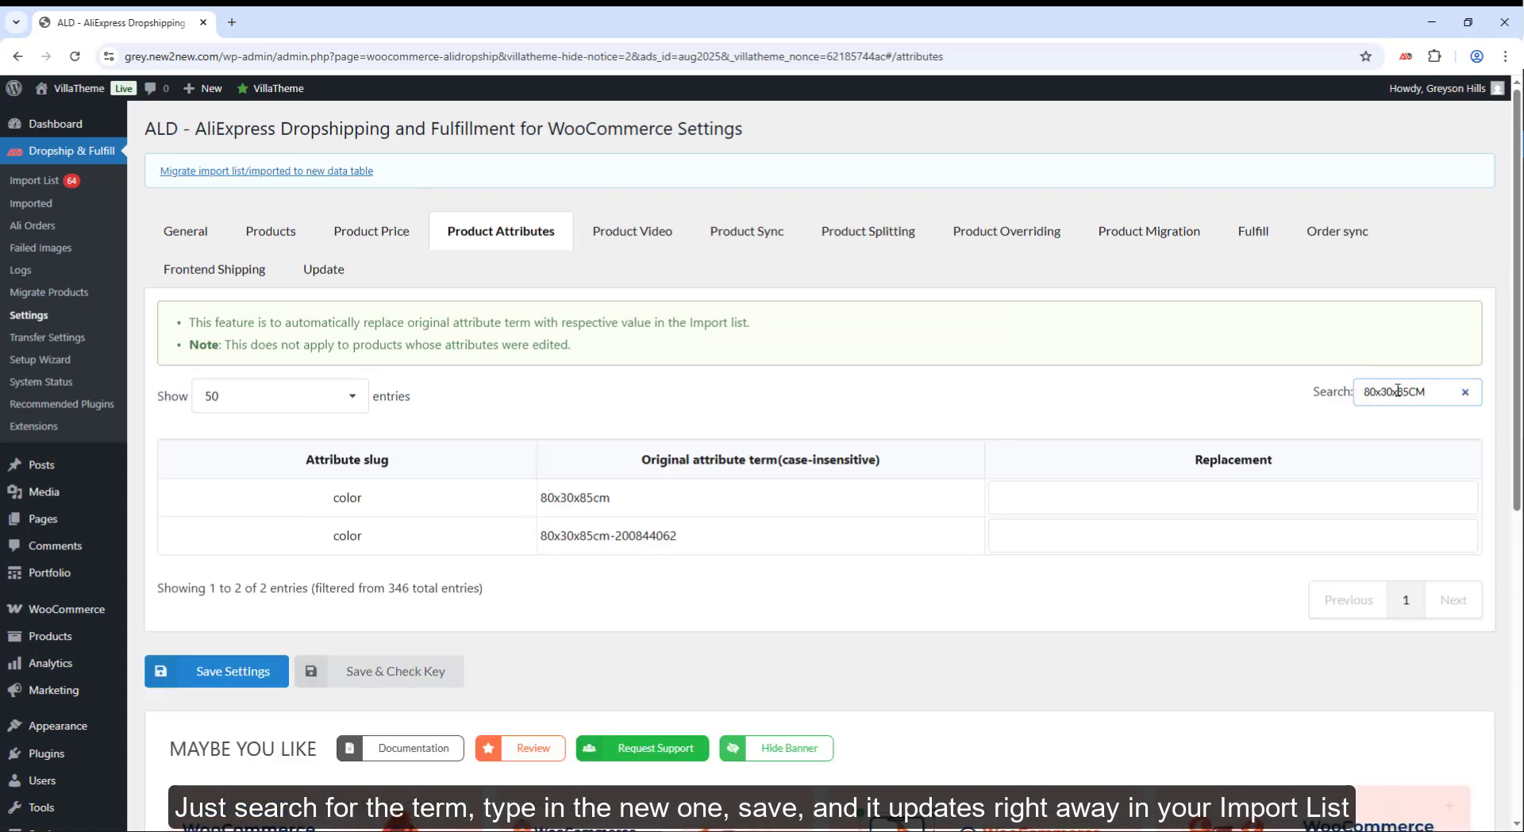
# - Find the attribute term 80x30x85CM, set replacements yellow for 80x30x85cm and golden for 80x30x85cm-200844062, and save the settings
pyautogui.click(1194, 508)
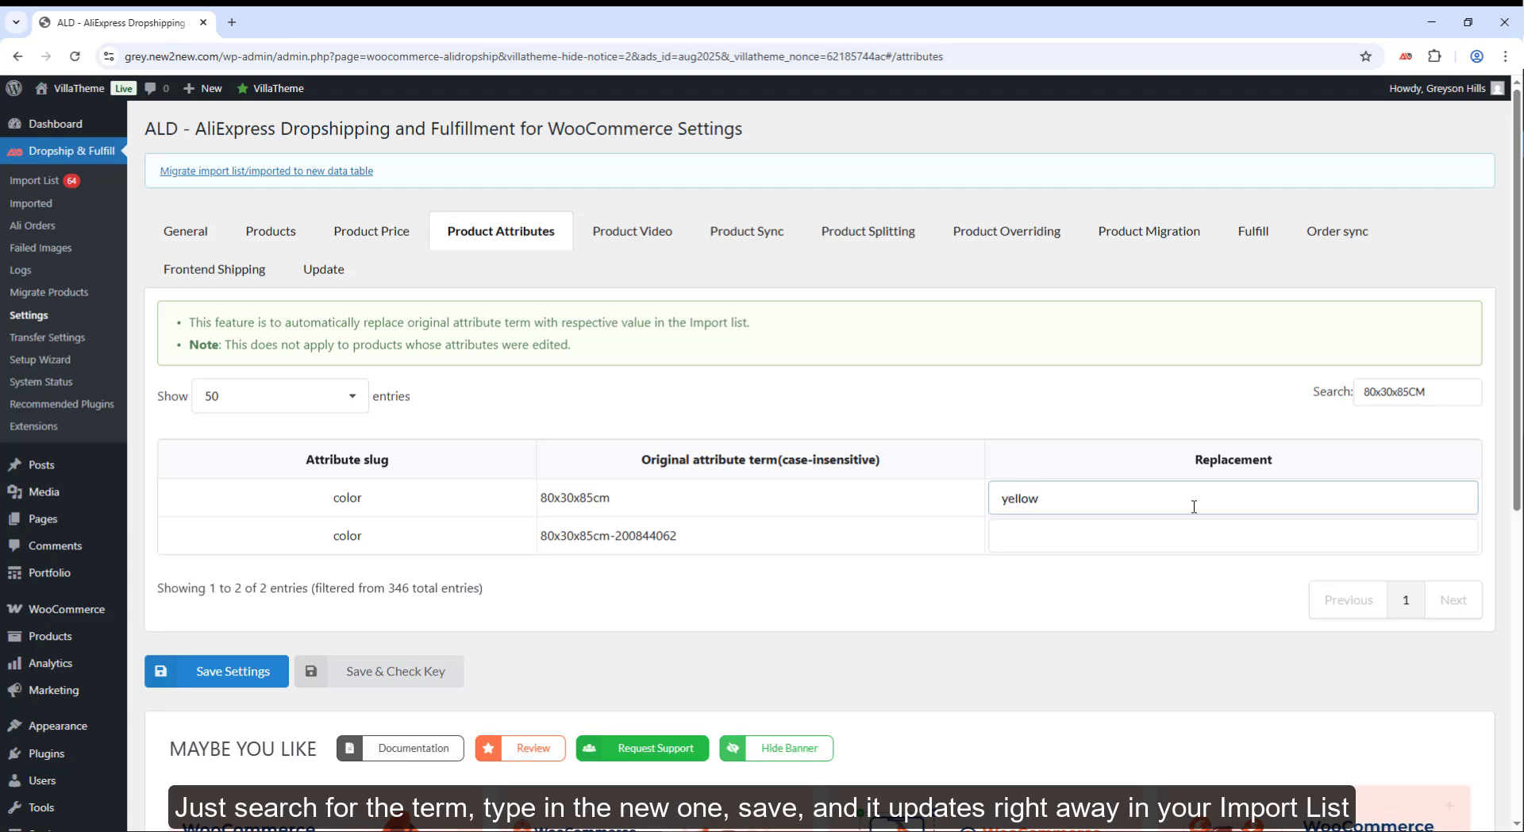
pyautogui.click(1186, 538)
pyautogui.write('golden')
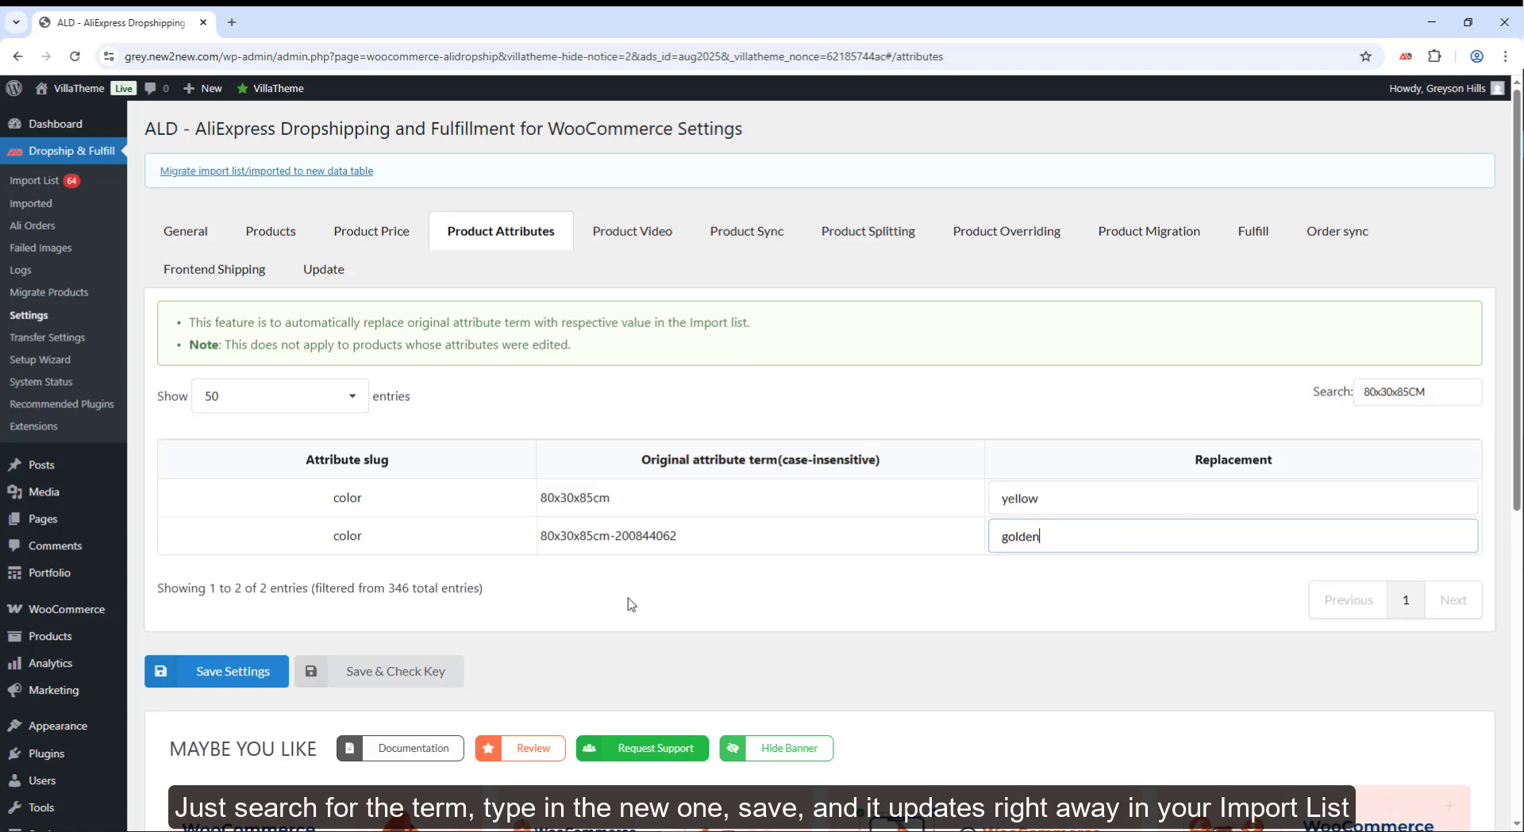
pyautogui.click(238, 673)
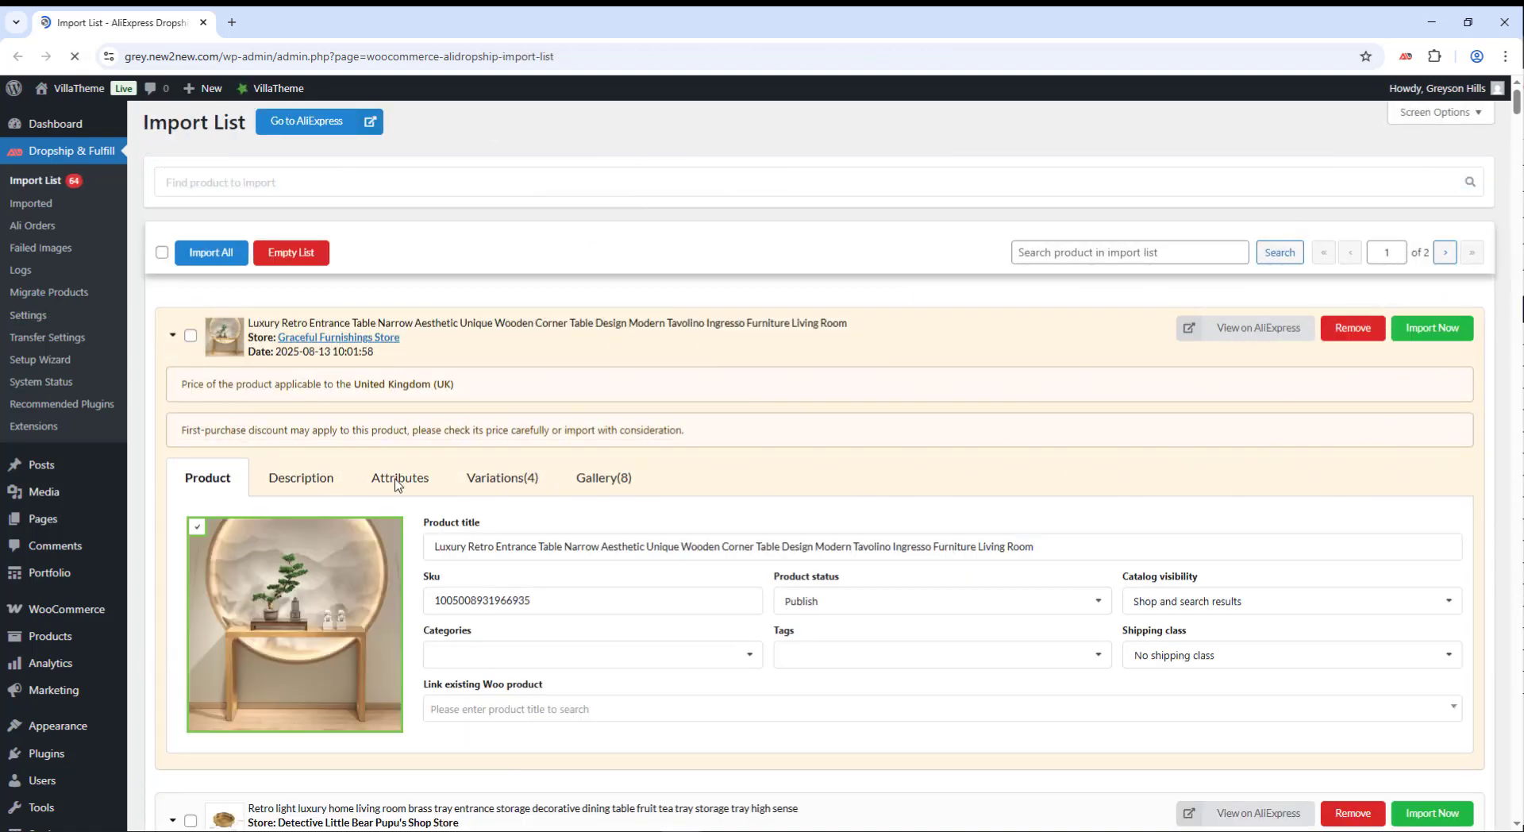
# - In the split entrance table's attributes, change the Color value yellow to 80x30x85CM and save it
pyautogui.click(398, 479)
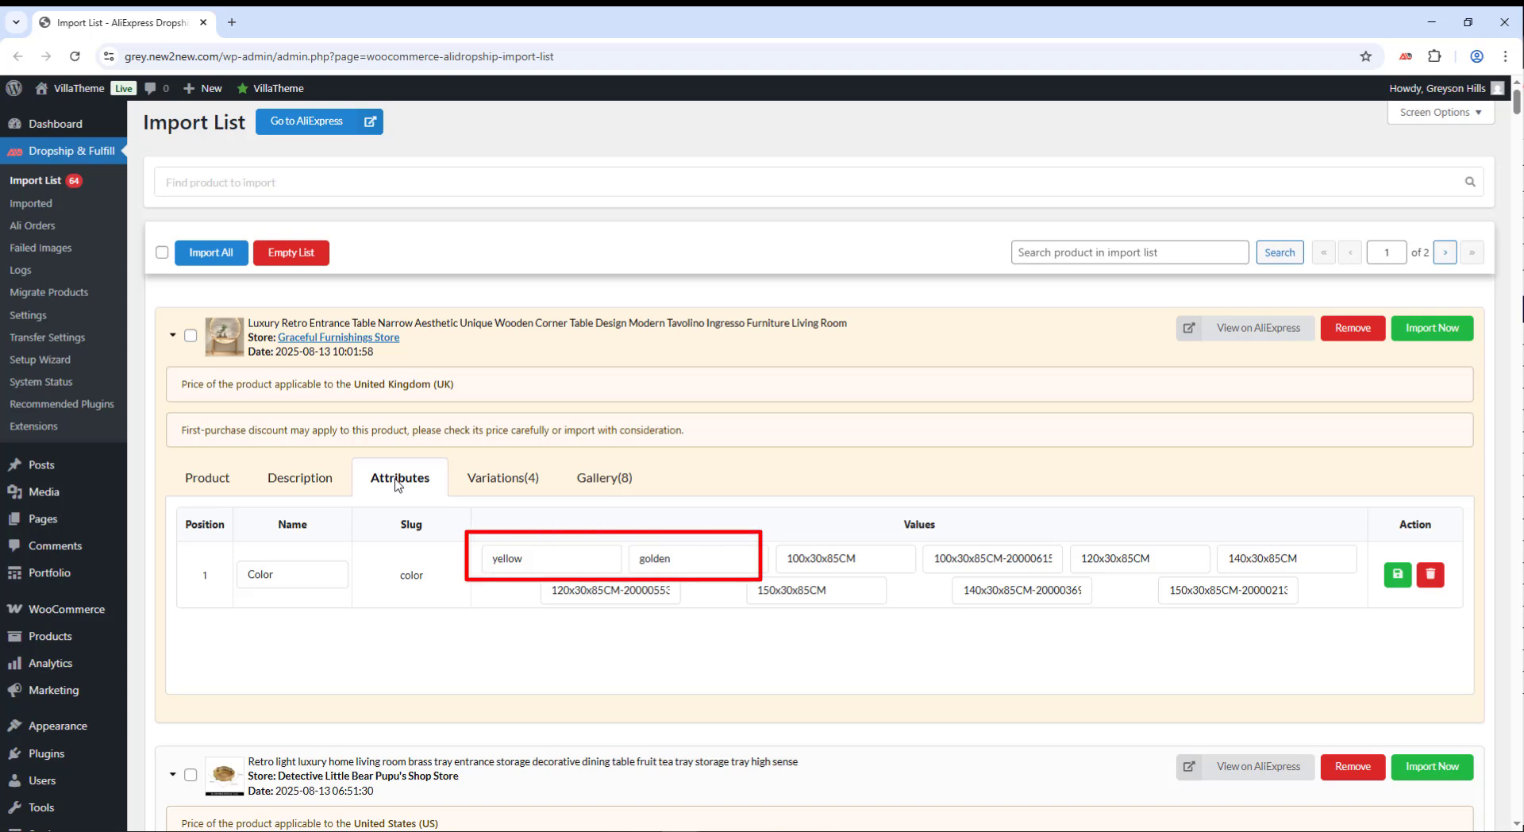
pyautogui.write('80x30x85CM')
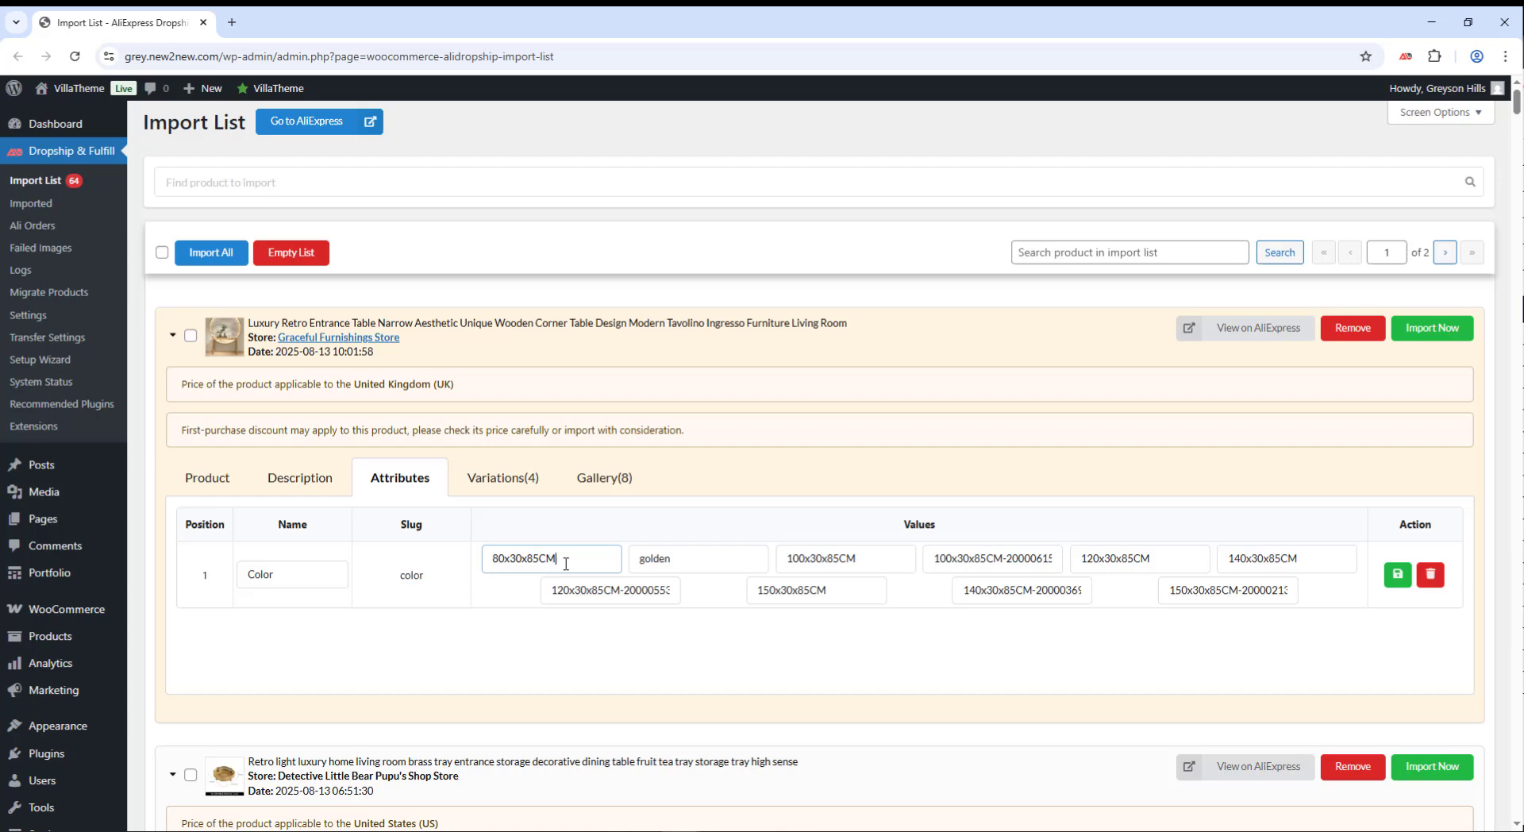
pyautogui.click(1395, 572)
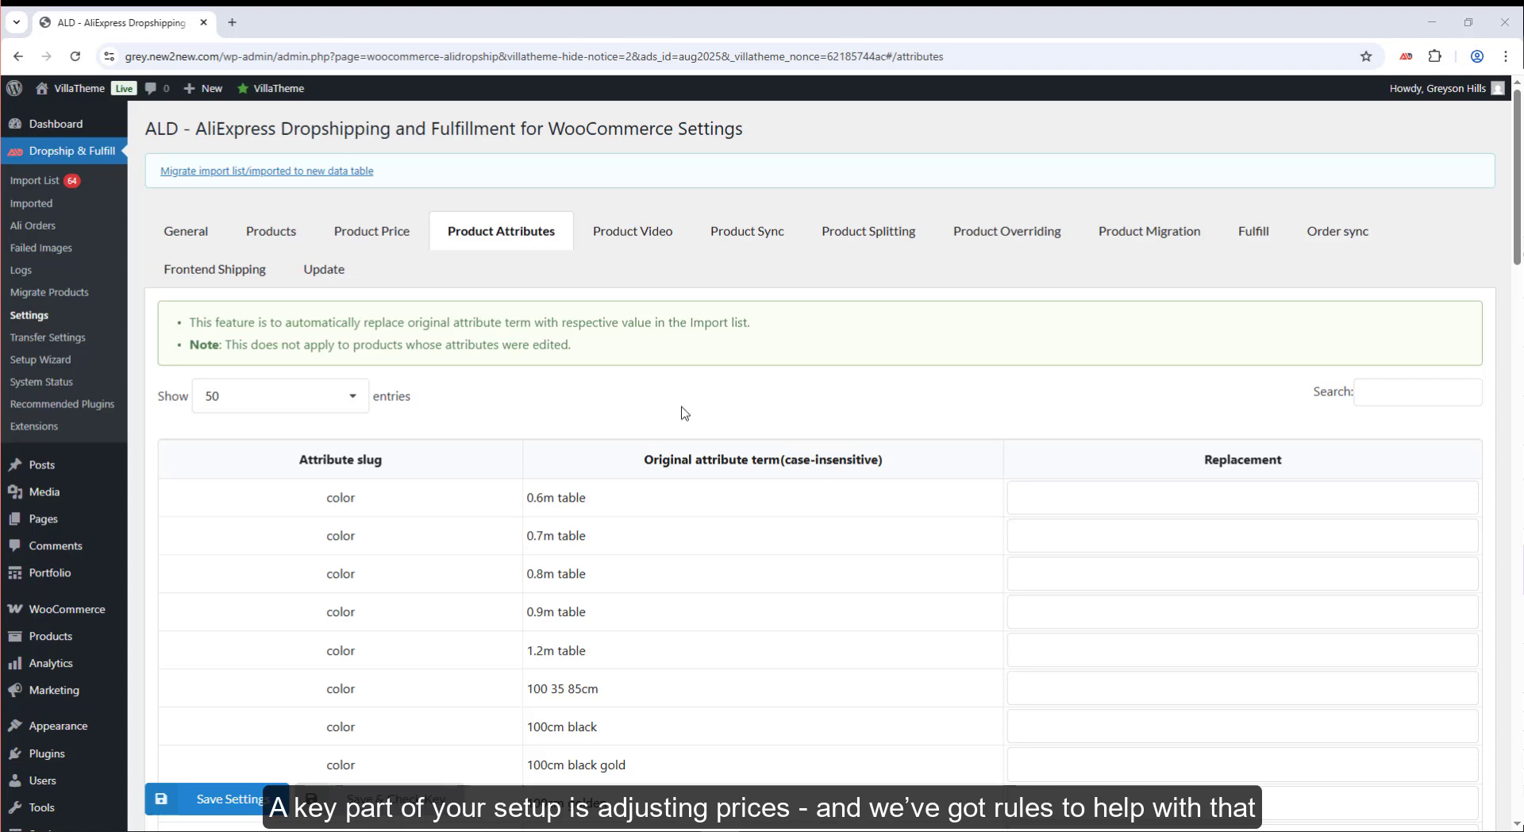
# - Review the Product Price settings, including exchange rates, decimals, price range rules, and the price format explanation
pyautogui.click(401, 237)
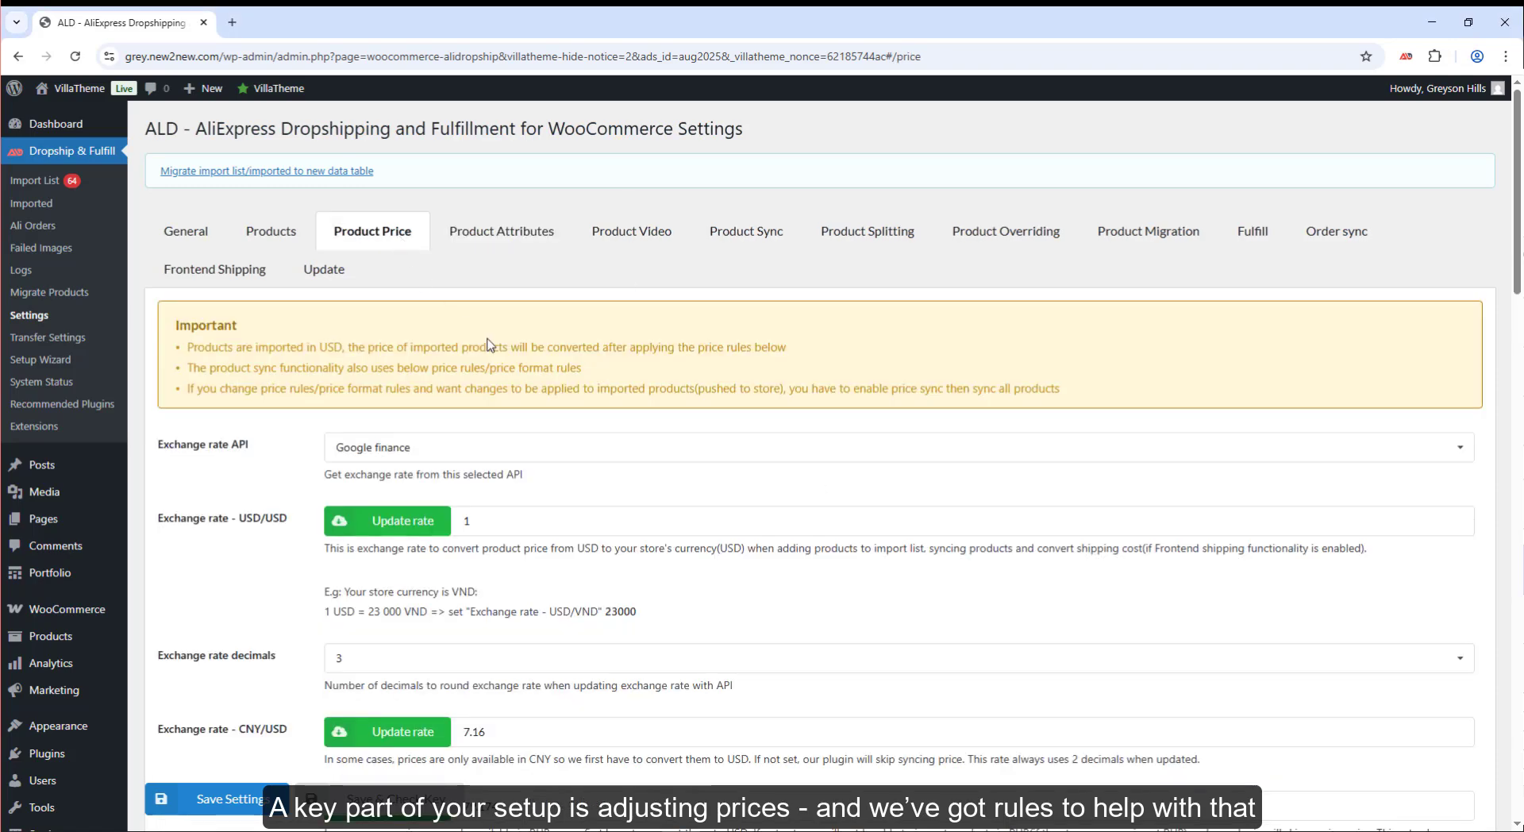
pyautogui.scroll(-4, 487, 344)
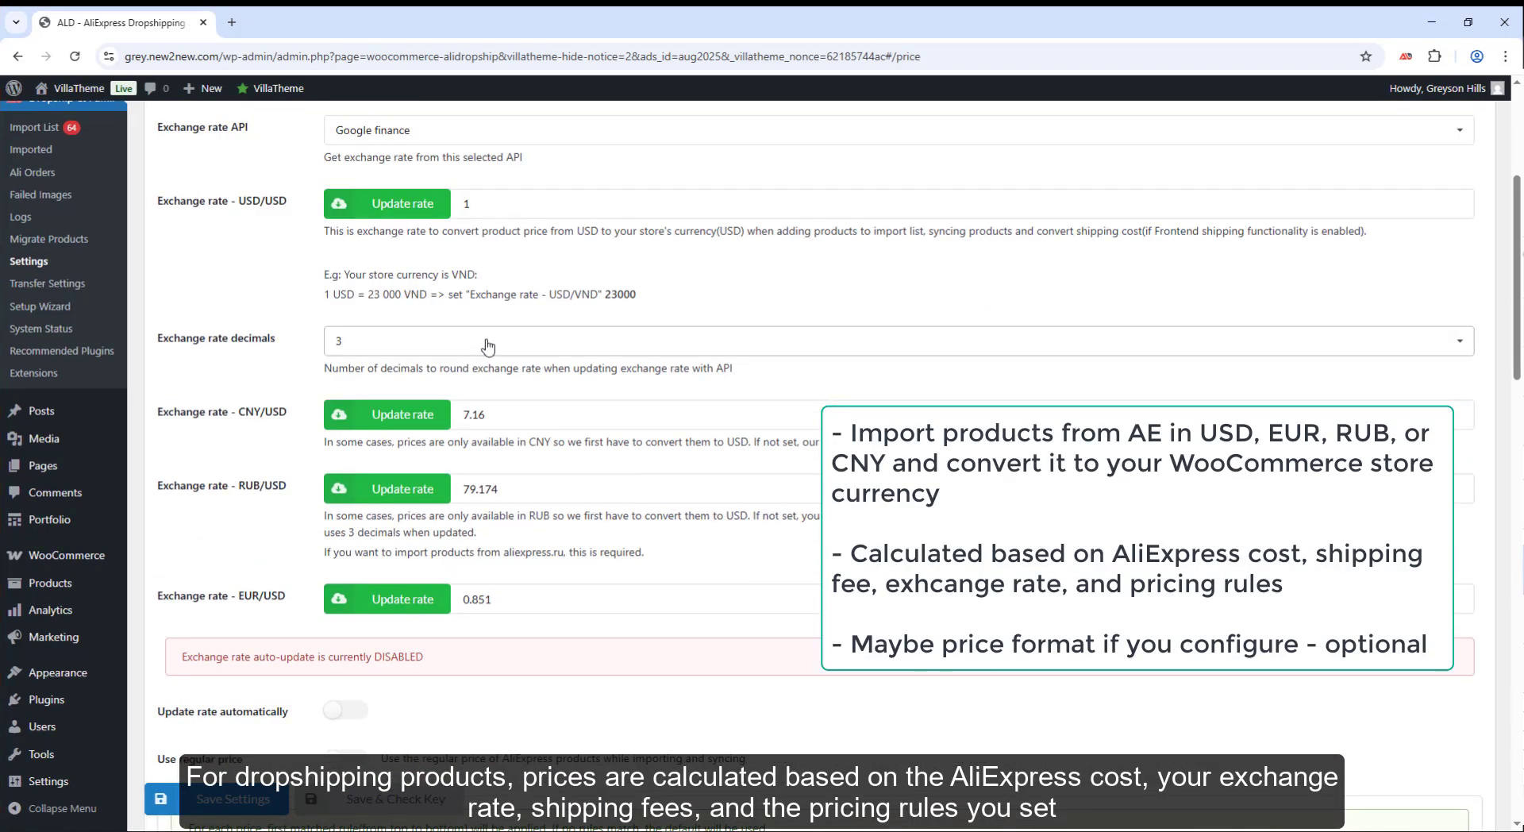
pyautogui.click(486, 348)
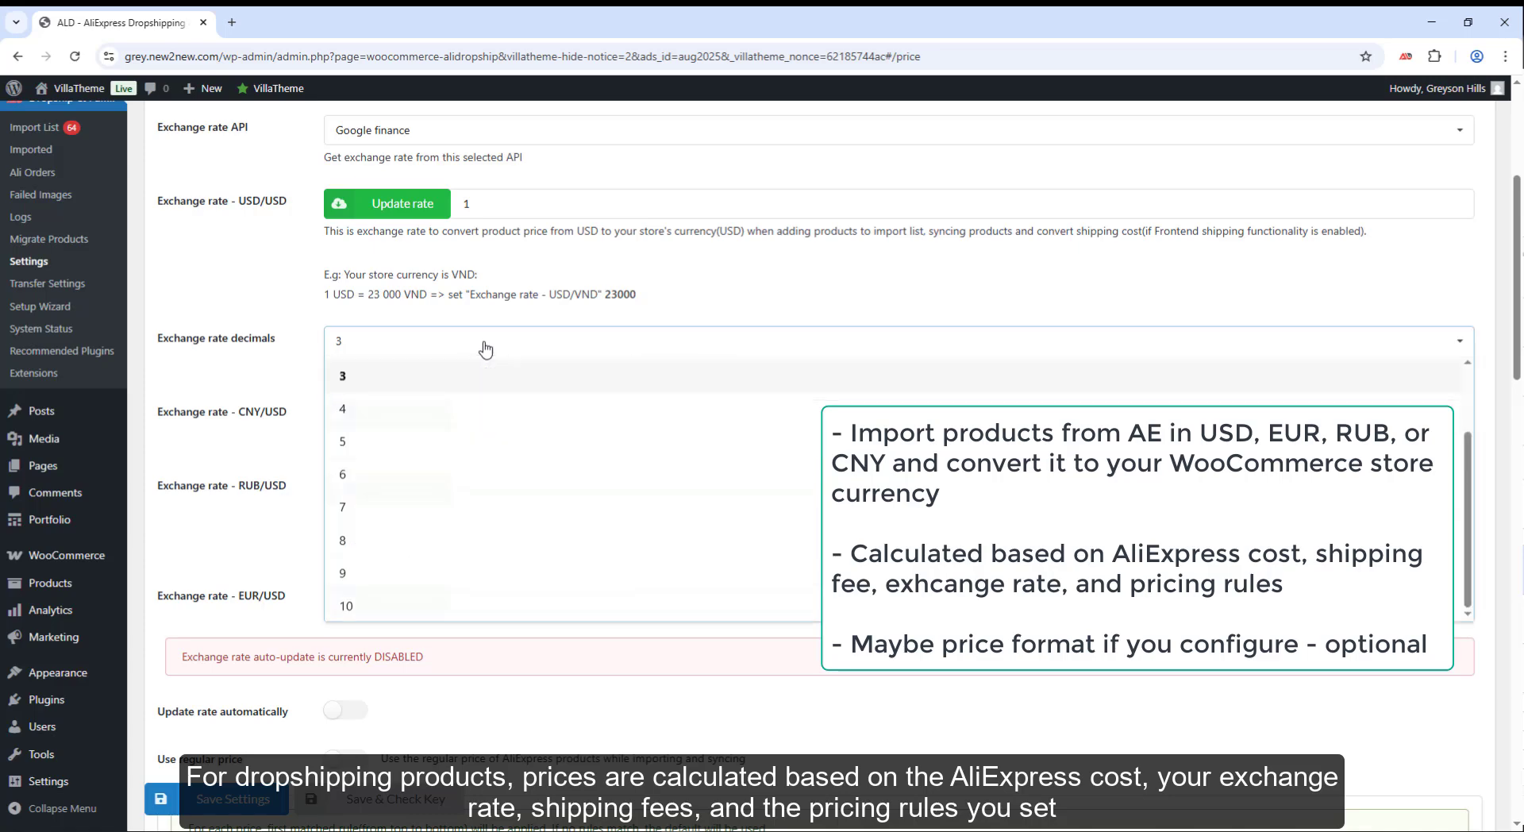
pyautogui.click(486, 348)
pyautogui.scroll(-4, 485, 348)
pyautogui.scroll(-3, 486, 348)
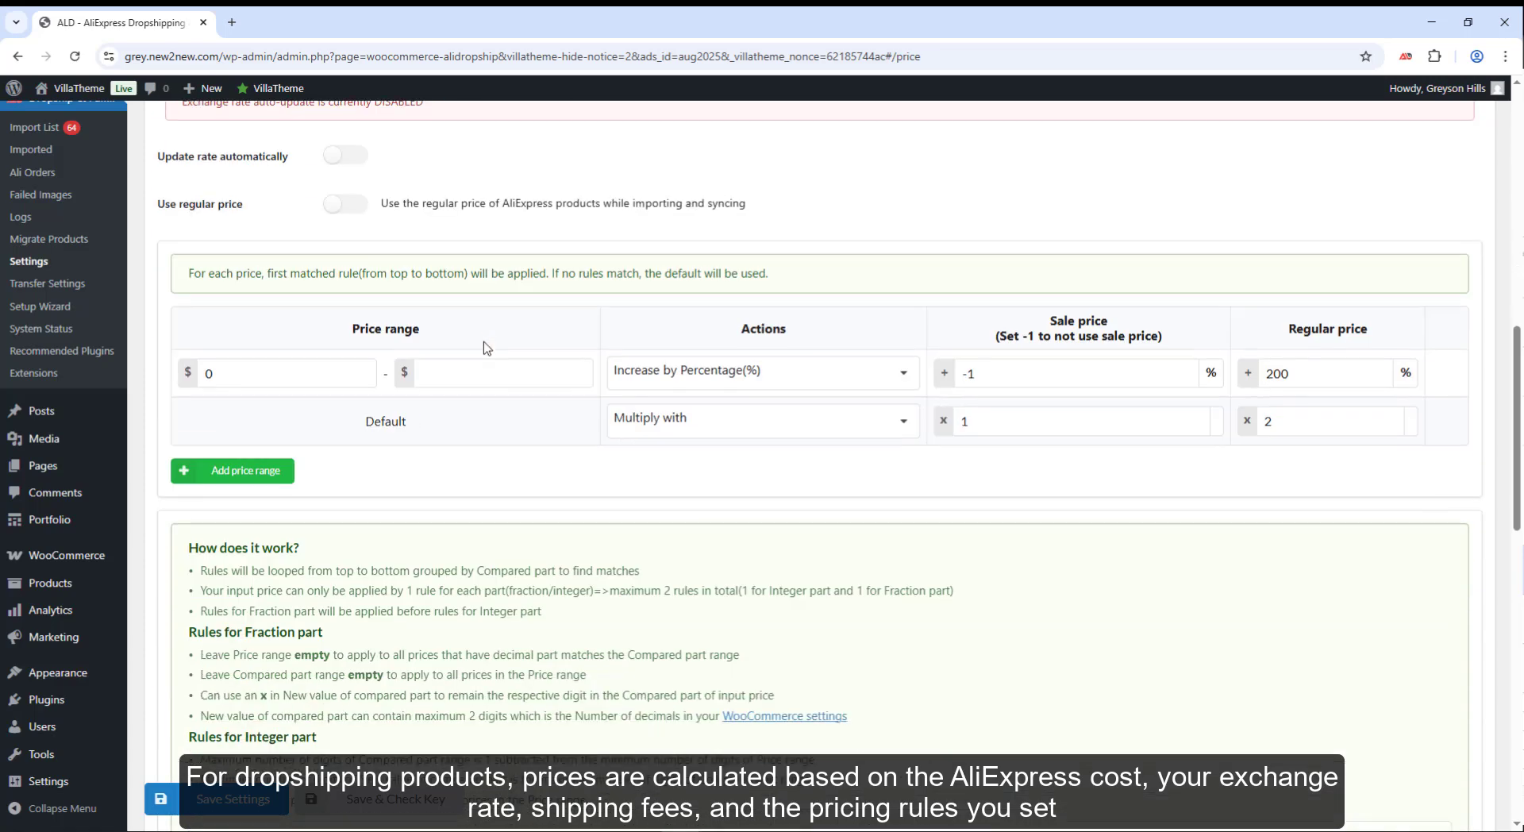
pyautogui.scroll(-7, 485, 350)
pyautogui.scroll(2, 478, 358)
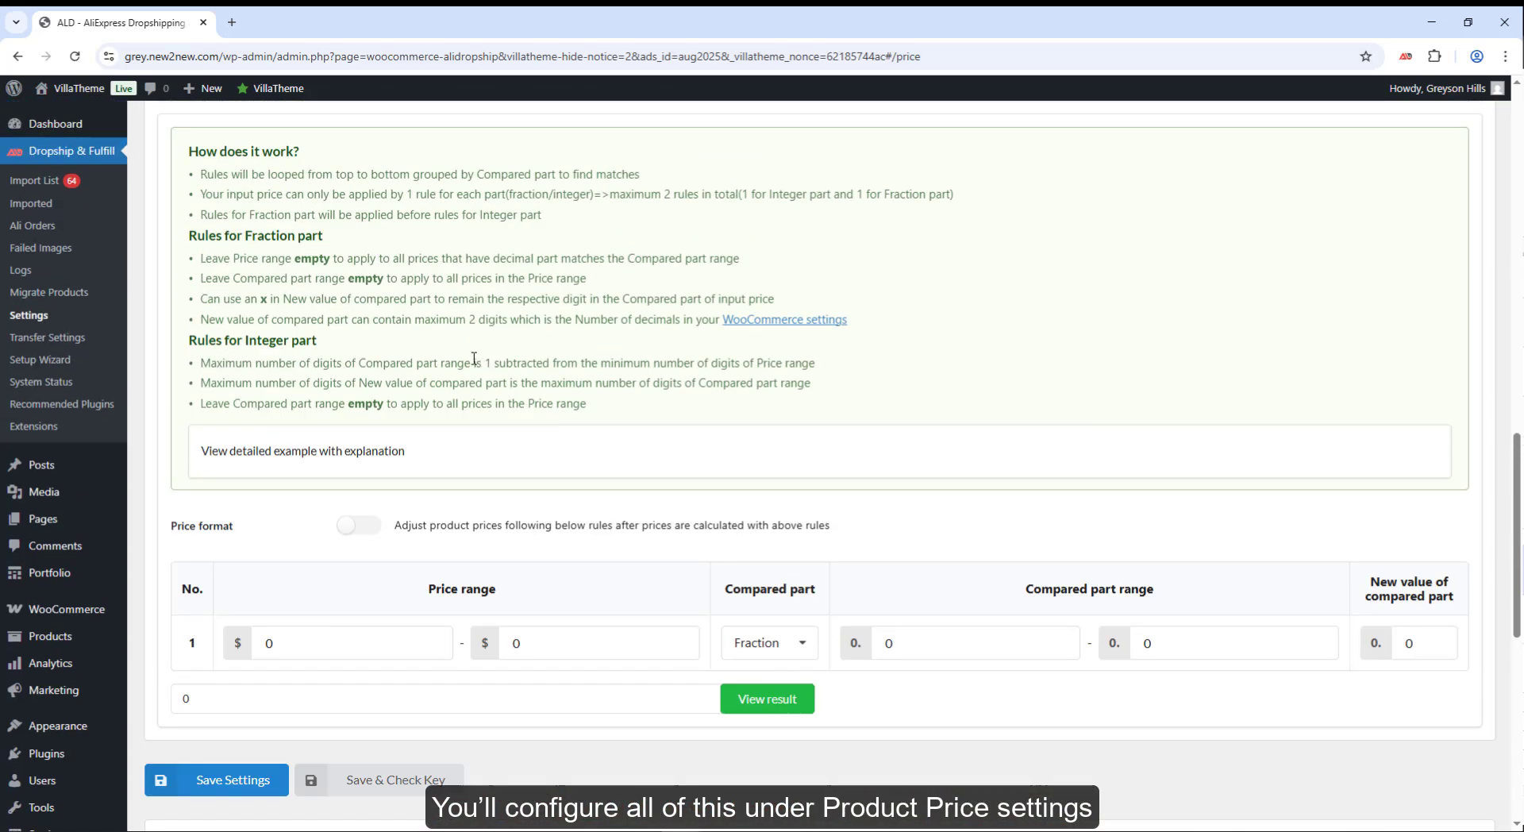
pyautogui.click(398, 466)
pyautogui.scroll(-3, 401, 468)
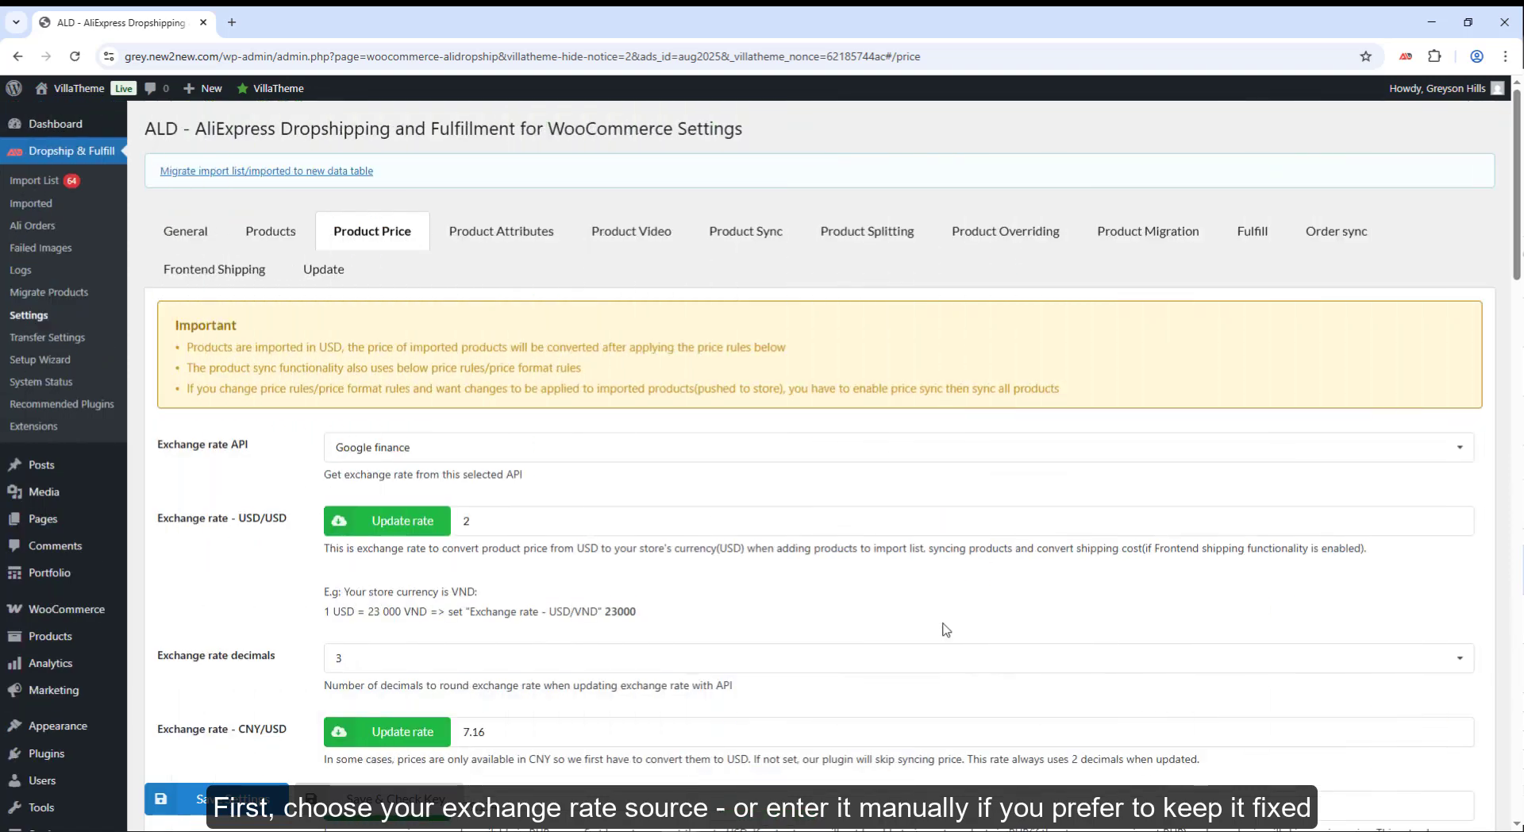
# - Examine the exchange rate options, the four configured price range rules, and the price format section below them
pyautogui.scroll(-7, 945, 629)
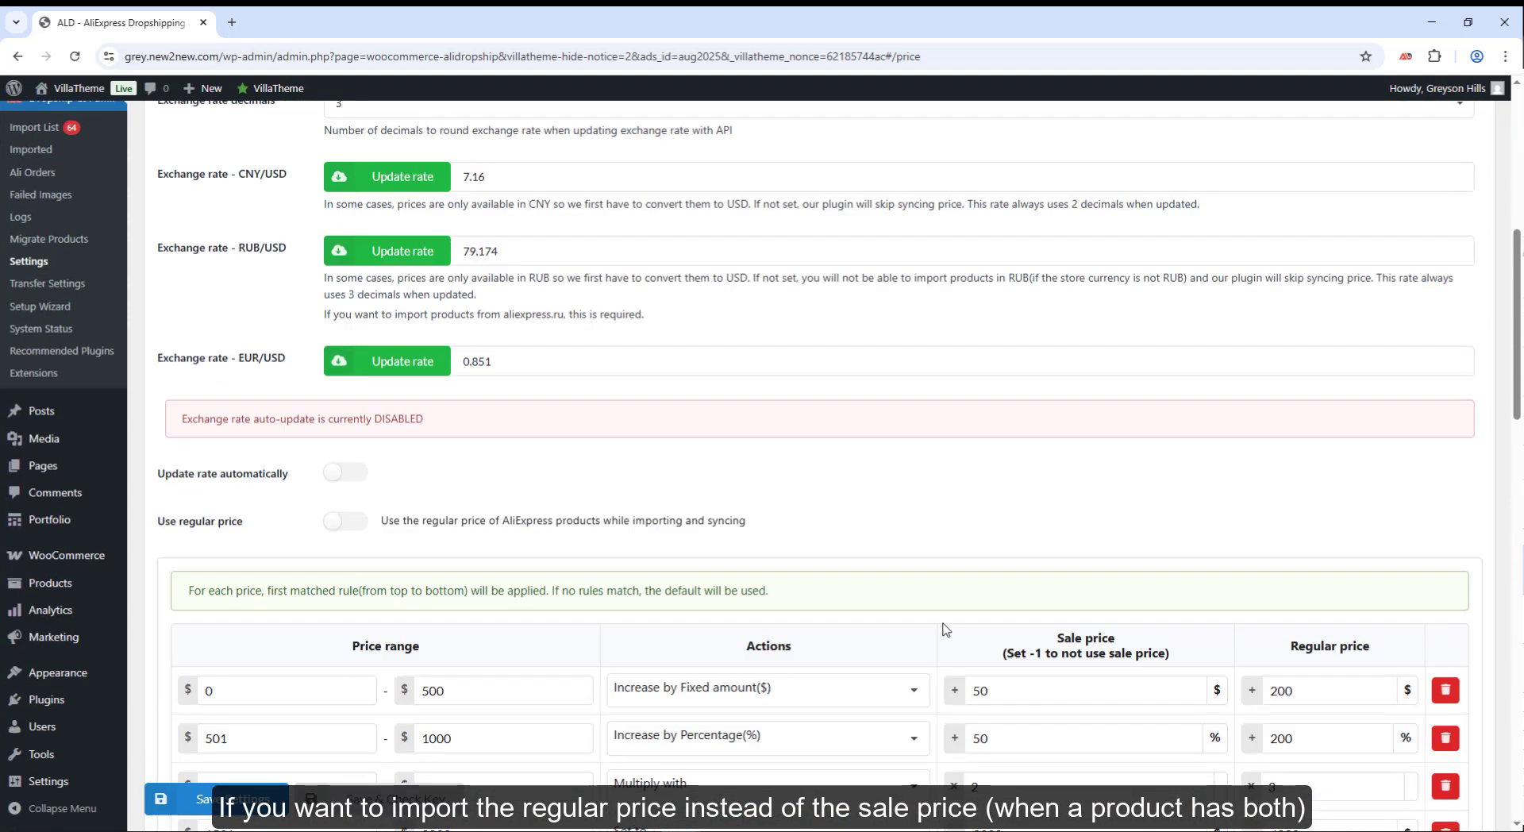
pyautogui.scroll(-4, 944, 630)
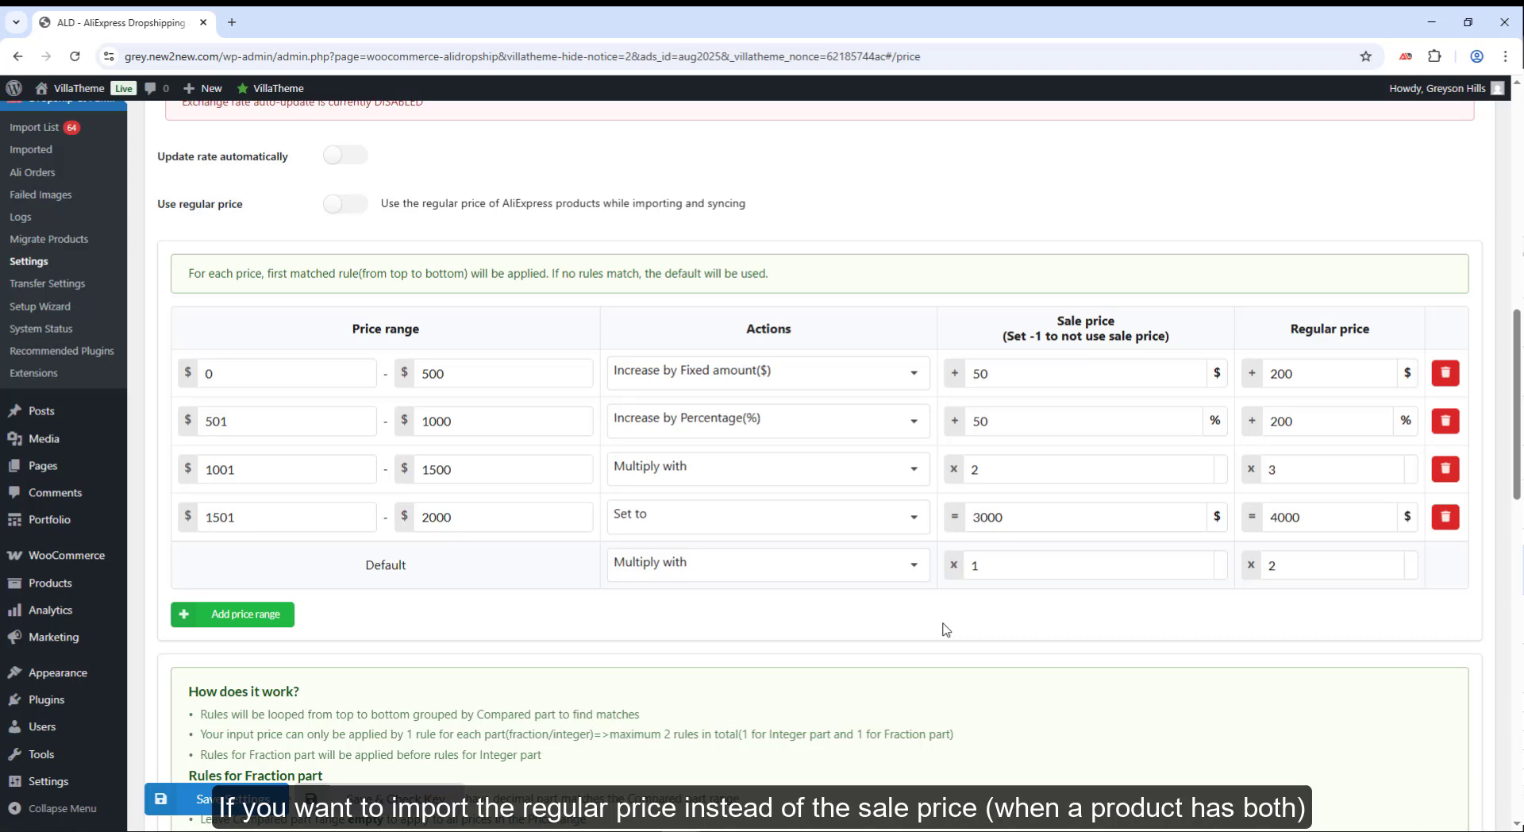
pyautogui.scroll(-9, 945, 629)
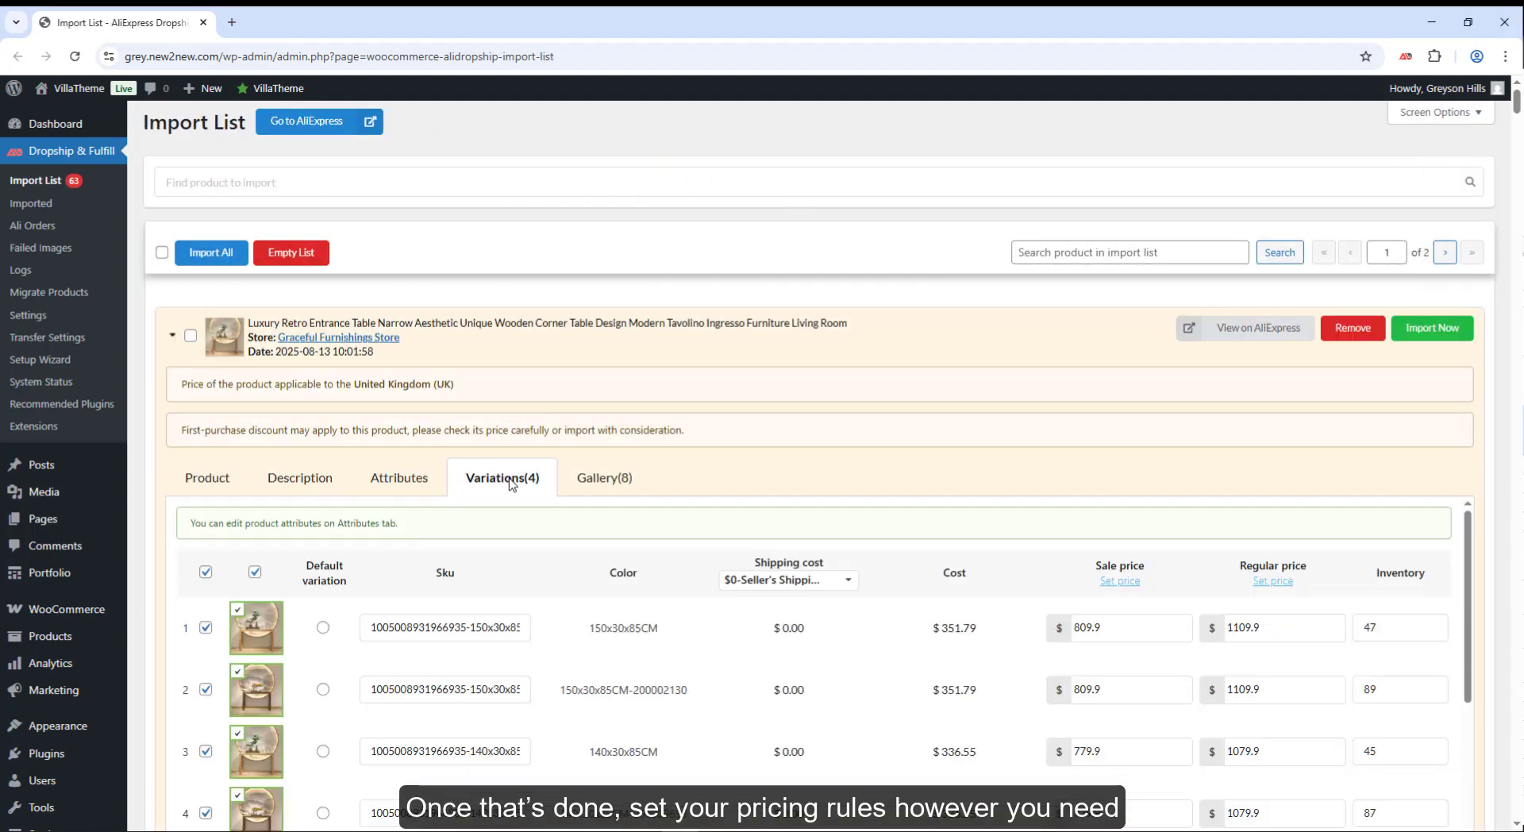
# - Open the Product Video settings, and add the Modern Genuine Leather Sofa's retail listing on AliExpress to the import list
pyautogui.scroll(-3, 760, 432)
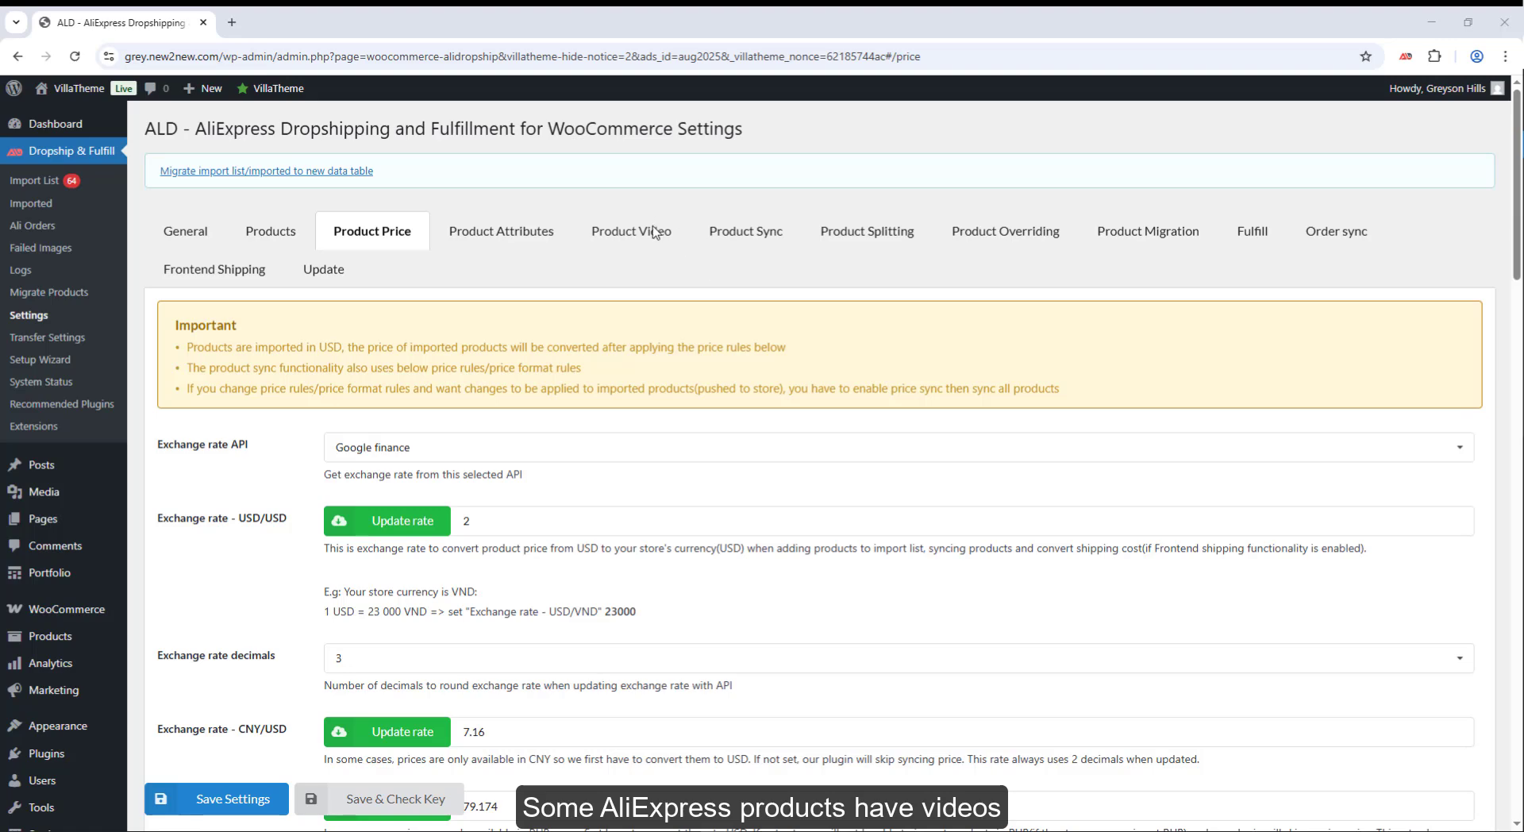
pyautogui.click(653, 232)
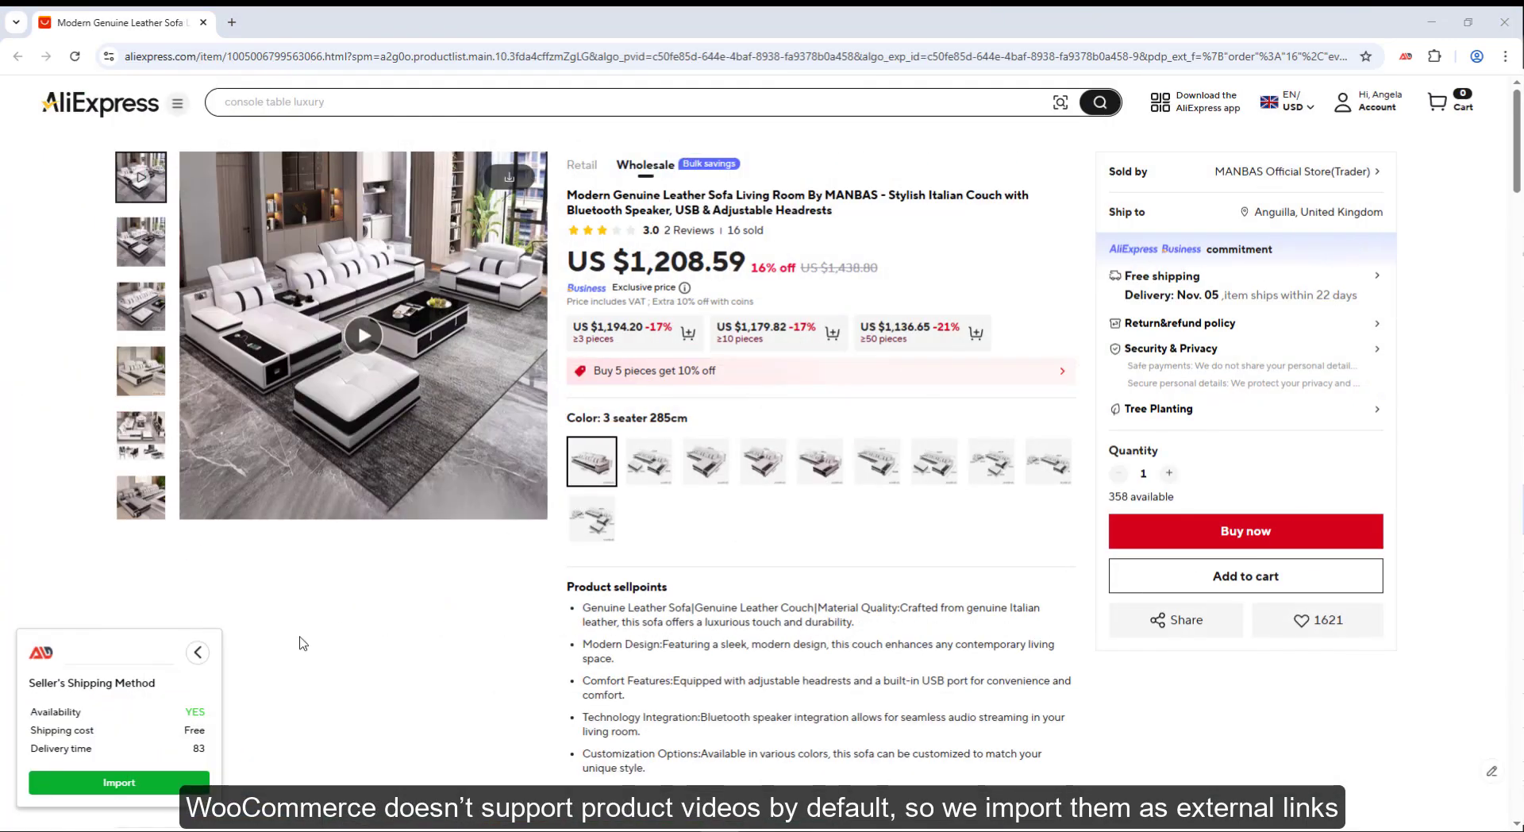
pyautogui.click(582, 165)
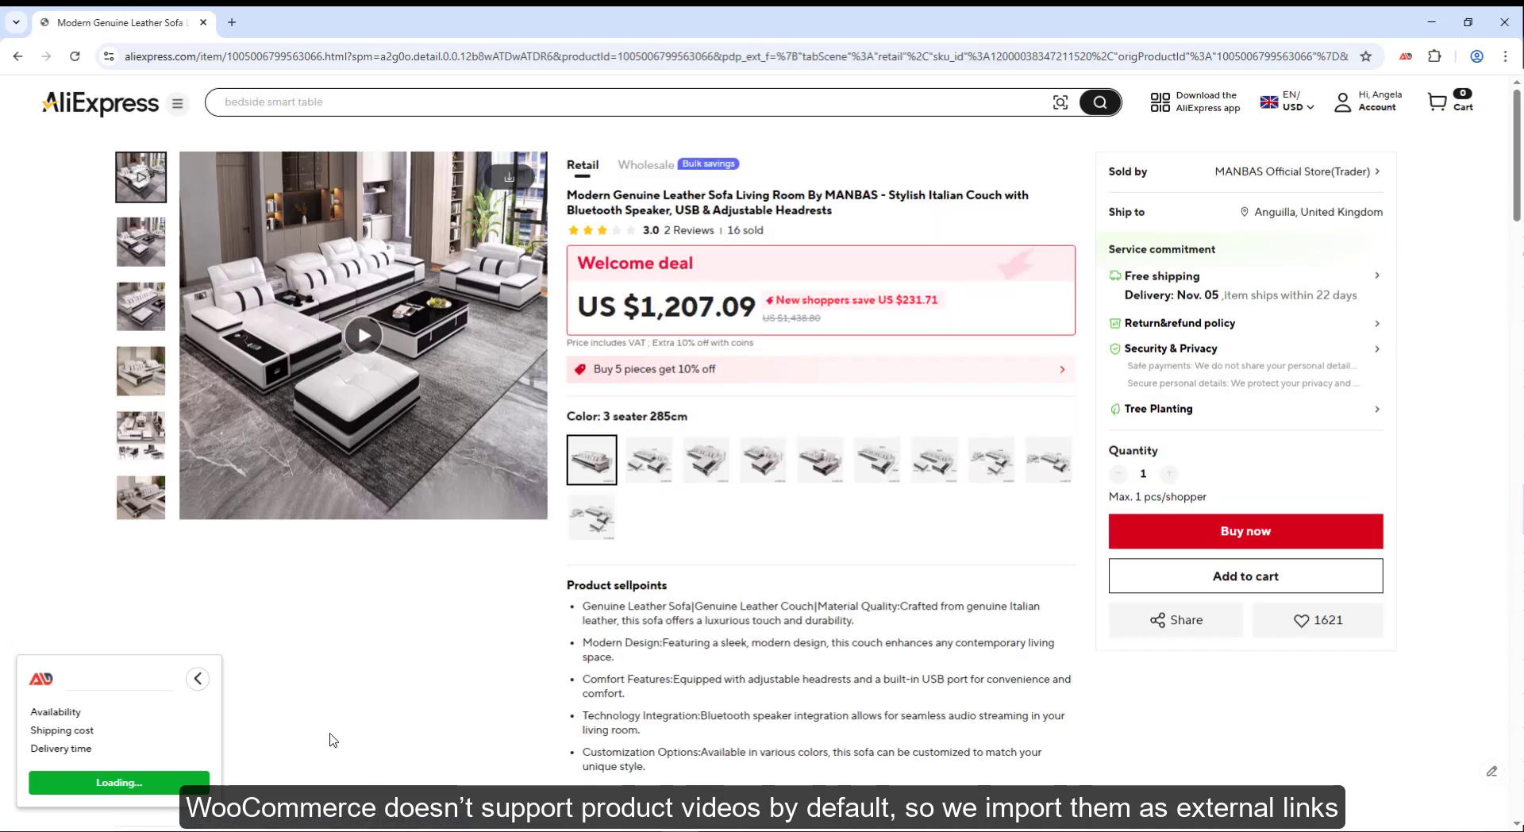
pyautogui.click(148, 784)
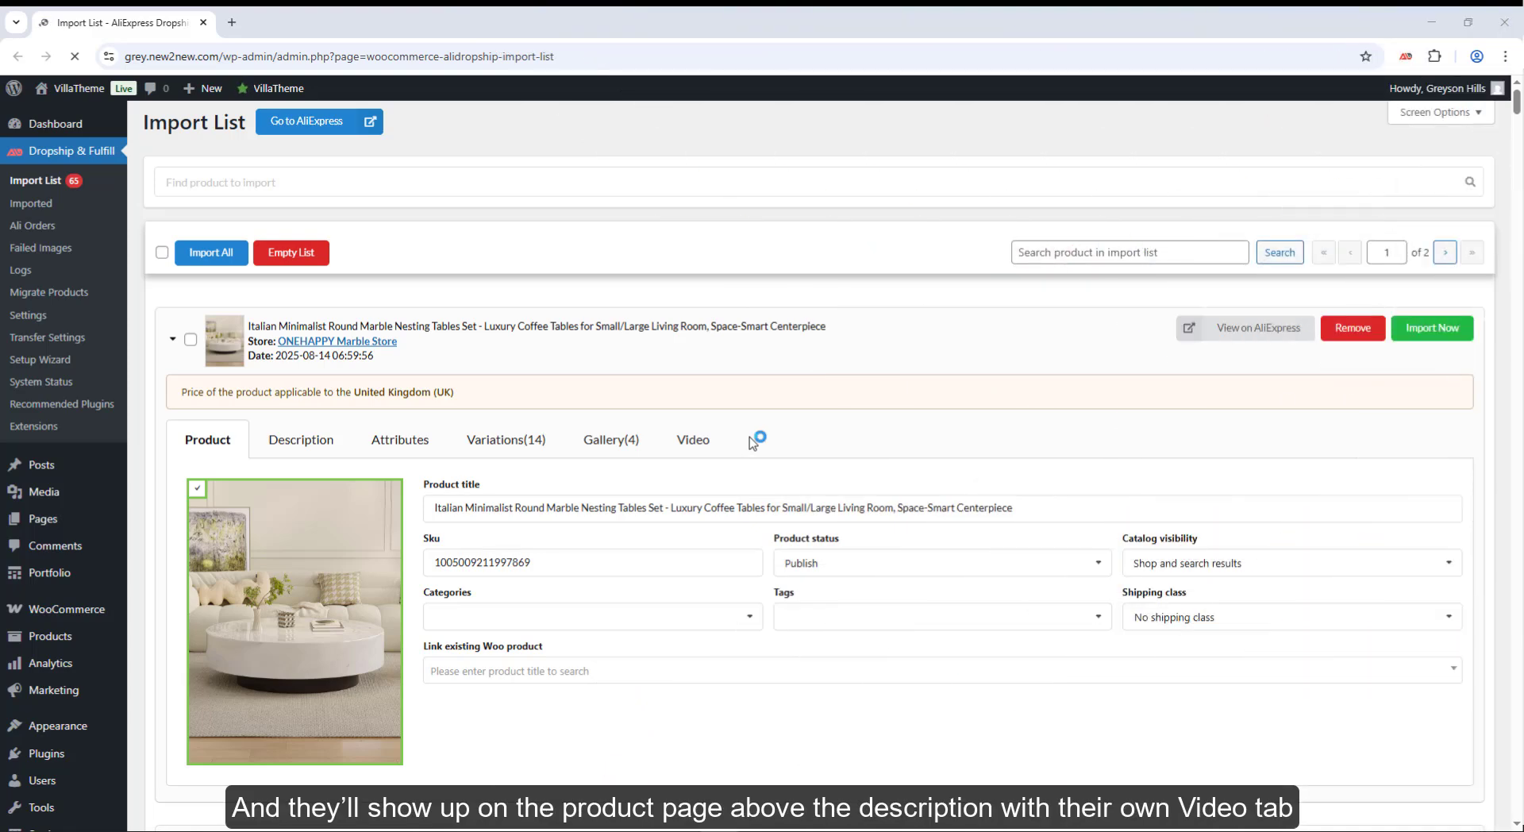
# - Preview the video of the Italian Minimalist Round Marble Nesting Tables Set in the import list and collapse that product
pyautogui.click(698, 441)
pyautogui.scroll(-2, 993, 486)
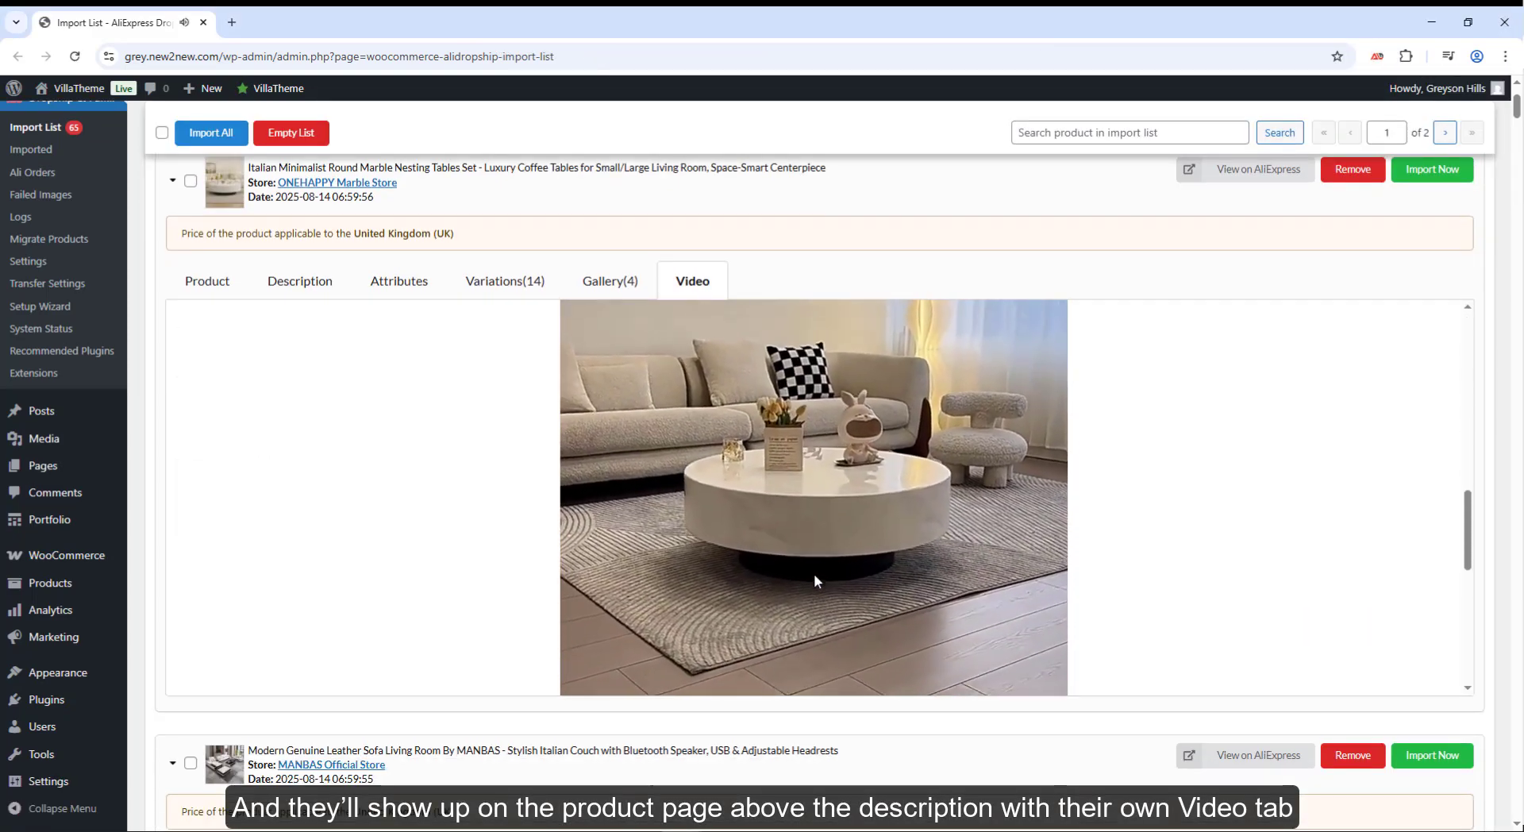
pyautogui.click(814, 575)
pyautogui.scroll(-5, 568, 450)
pyautogui.scroll(4, 568, 451)
pyautogui.click(527, 182)
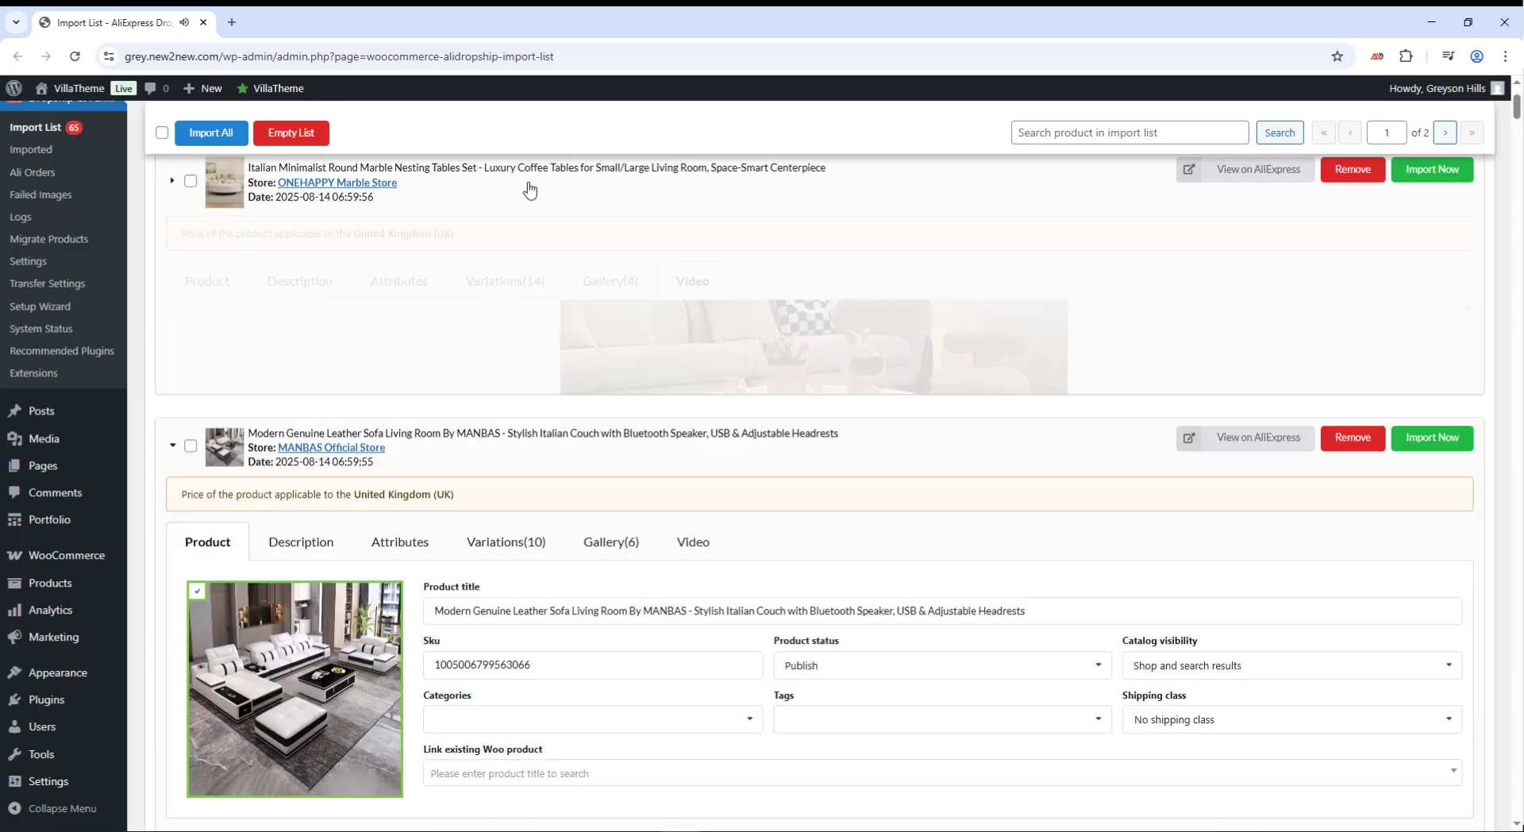
# - Preview the video of the Modern Genuine Leather Sofa in the import list and stop its playback
pyautogui.click(709, 367)
pyautogui.scroll(-3, 593, 362)
pyautogui.scroll(1, 497, 436)
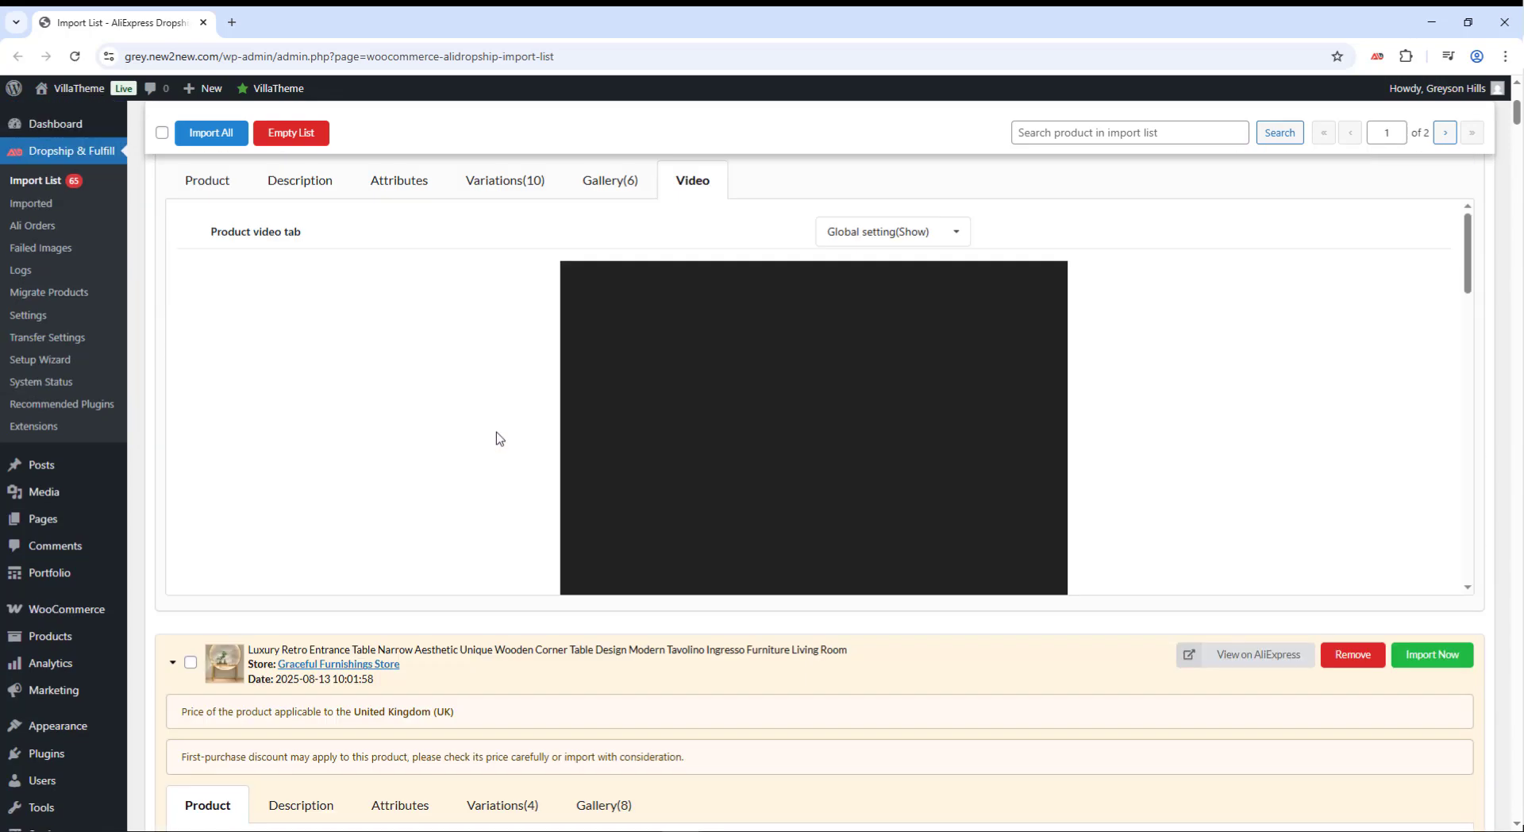
pyautogui.scroll(-3, 873, 463)
pyautogui.click(817, 442)
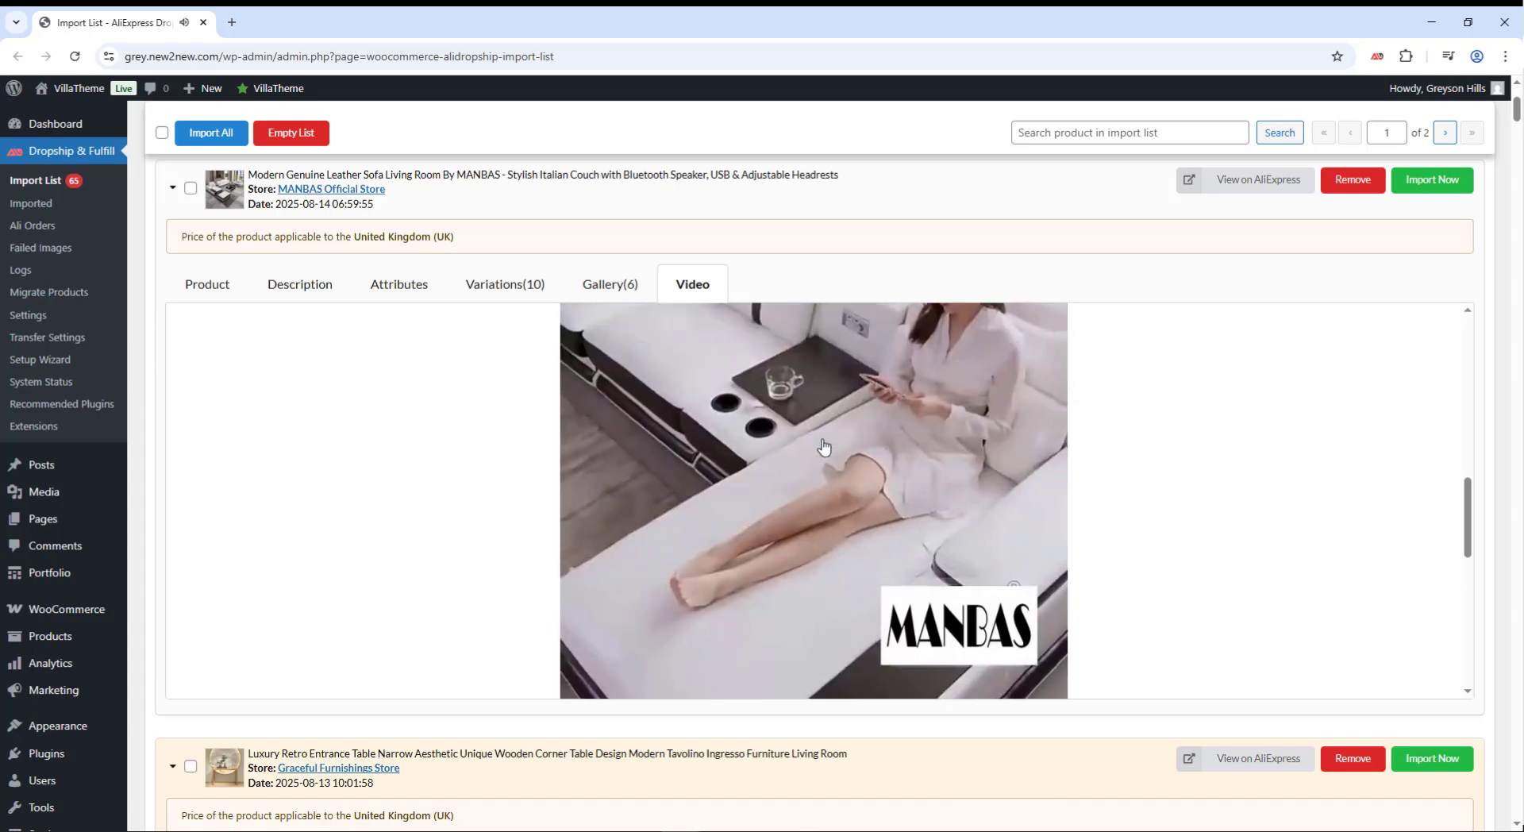
pyautogui.click(822, 441)
# - Select the marble nesting tables and leather sofa products and import both to WooCommerce with the bulk action Import selected
pyautogui.scroll(3, 704, 296)
pyautogui.click(190, 339)
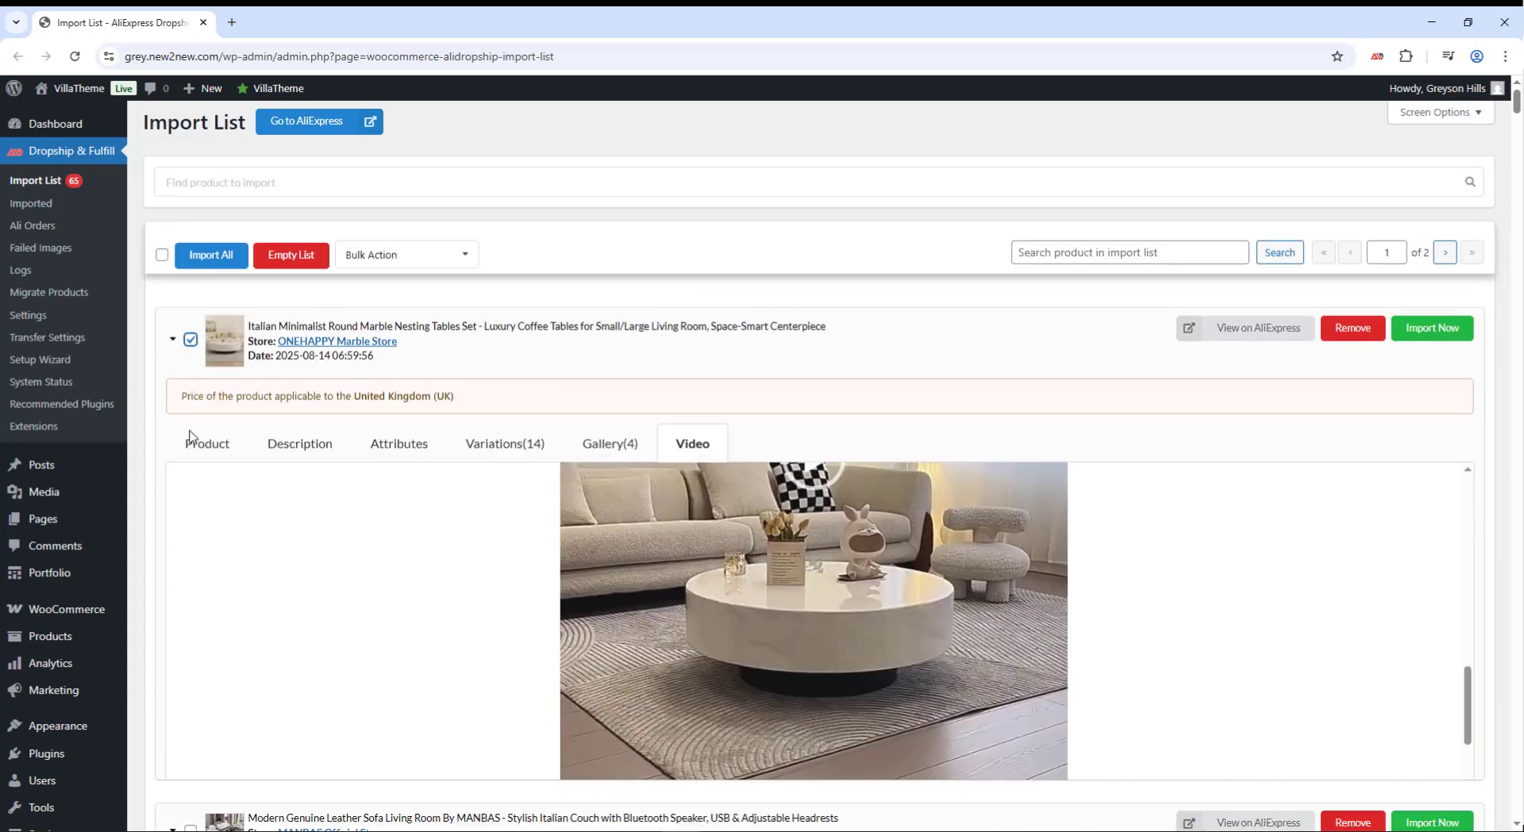
pyautogui.click(191, 425)
pyautogui.click(406, 253)
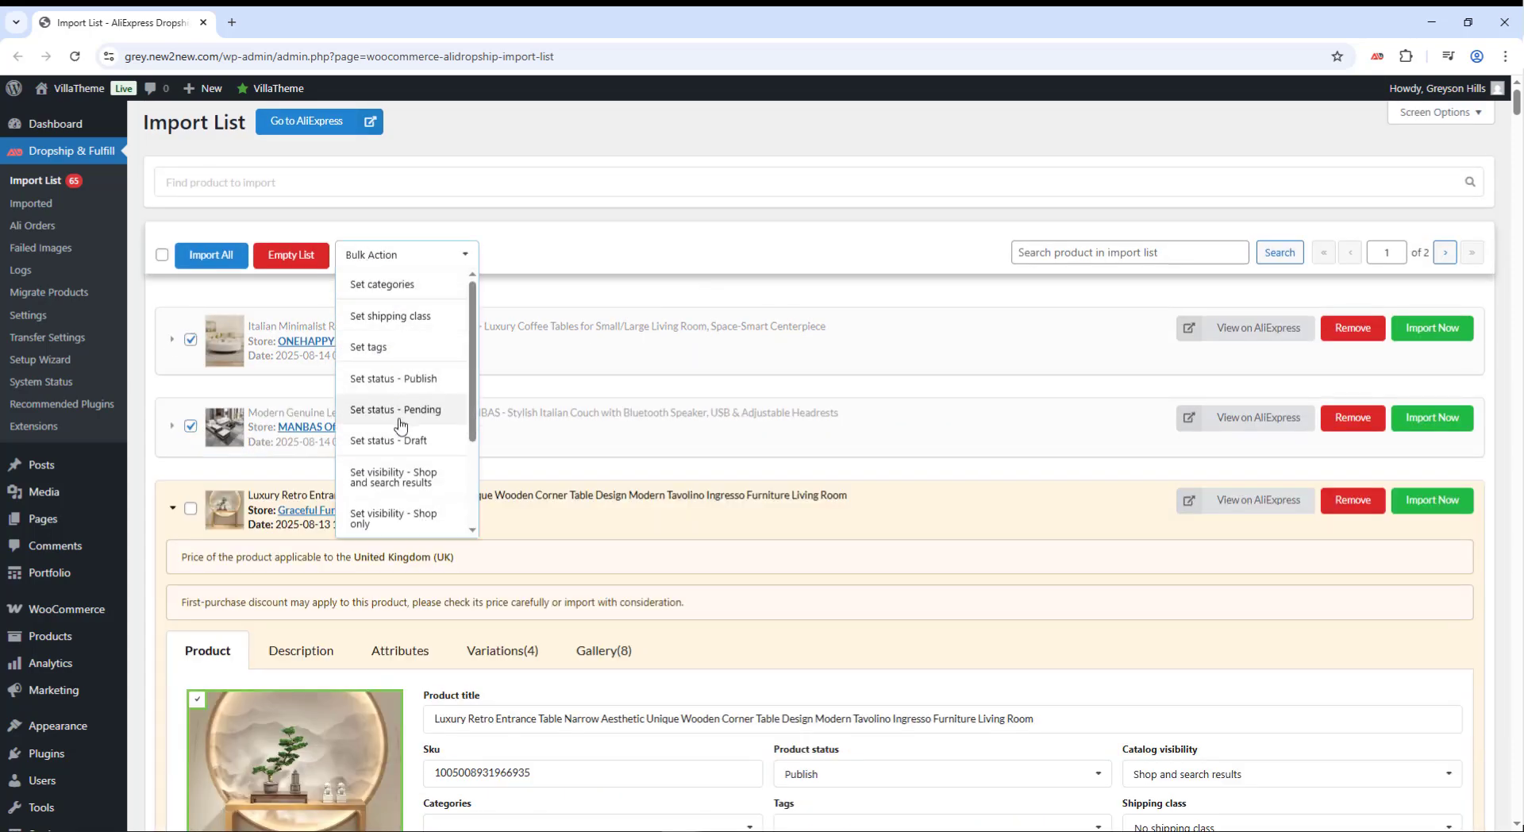
pyautogui.scroll(-2, 405, 429)
pyautogui.click(388, 492)
pyautogui.click(840, 156)
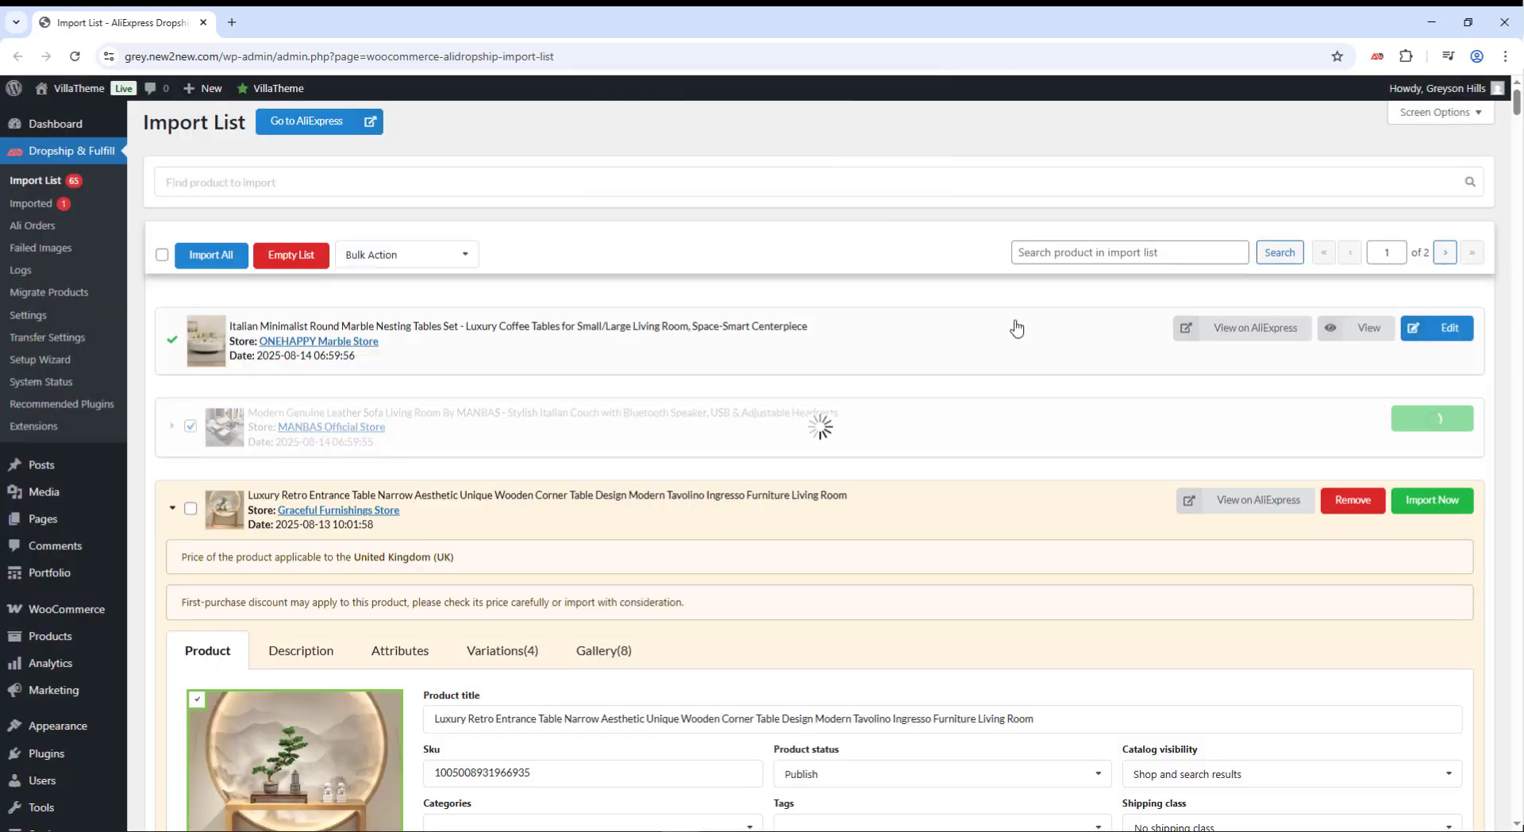
# - Open the store pages of both imported products and play the video above the leather sofa's description
pyautogui.click(1354, 335)
pyautogui.click(1365, 418)
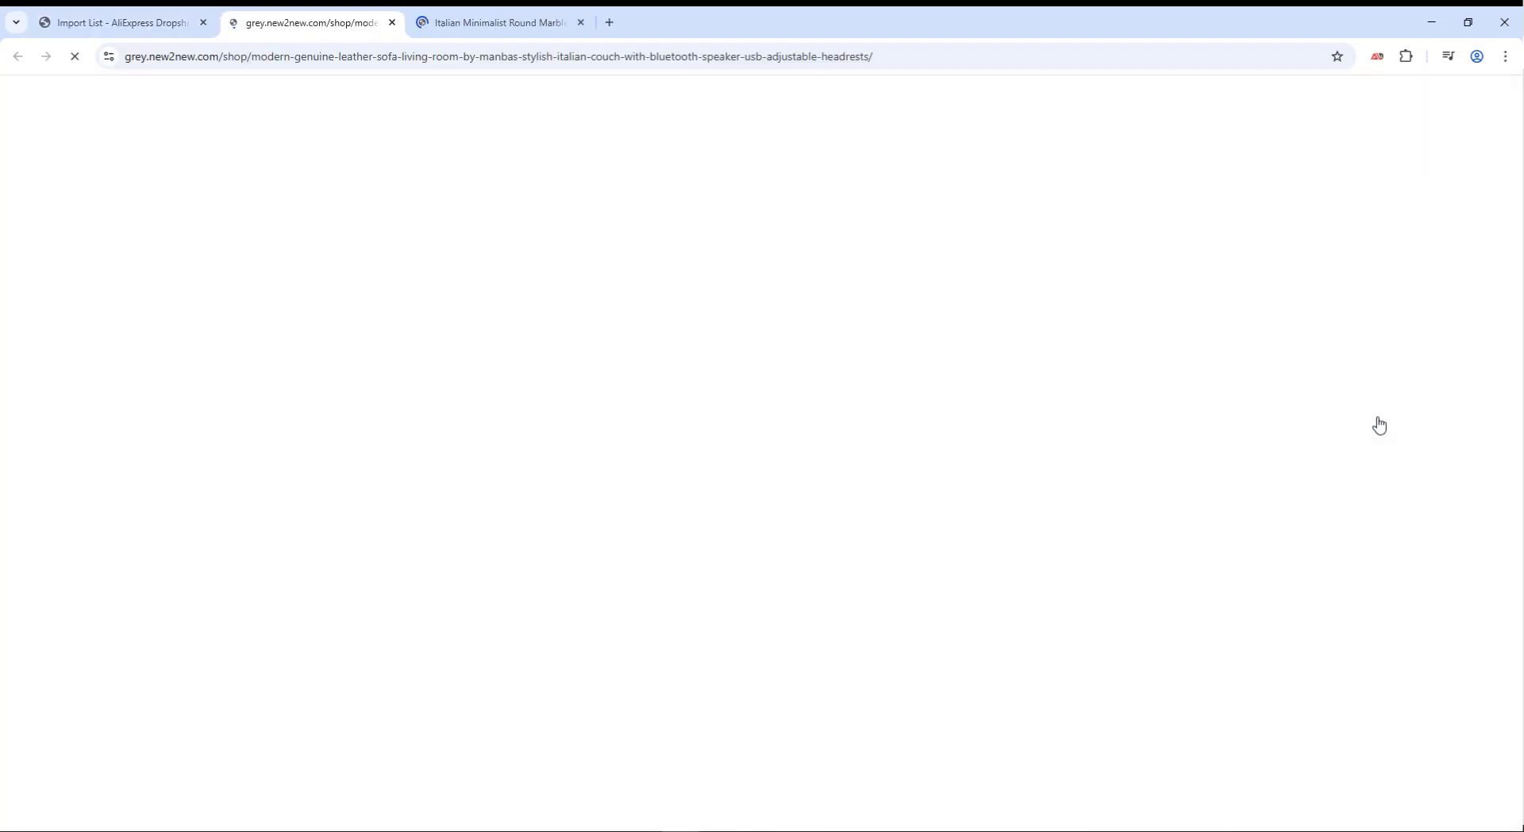
pyautogui.scroll(-10, 1372, 427)
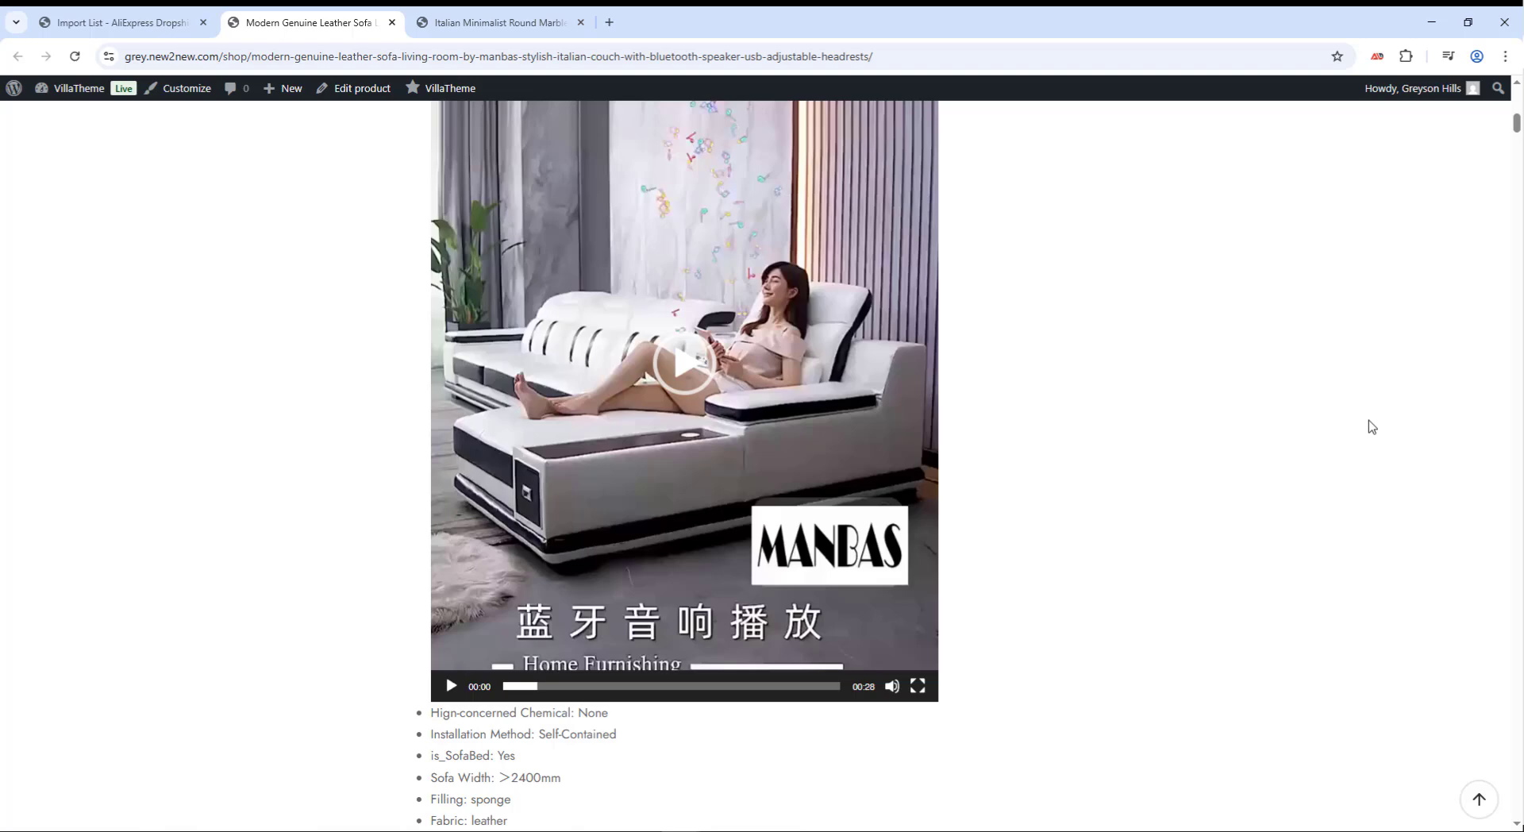
pyautogui.click(674, 363)
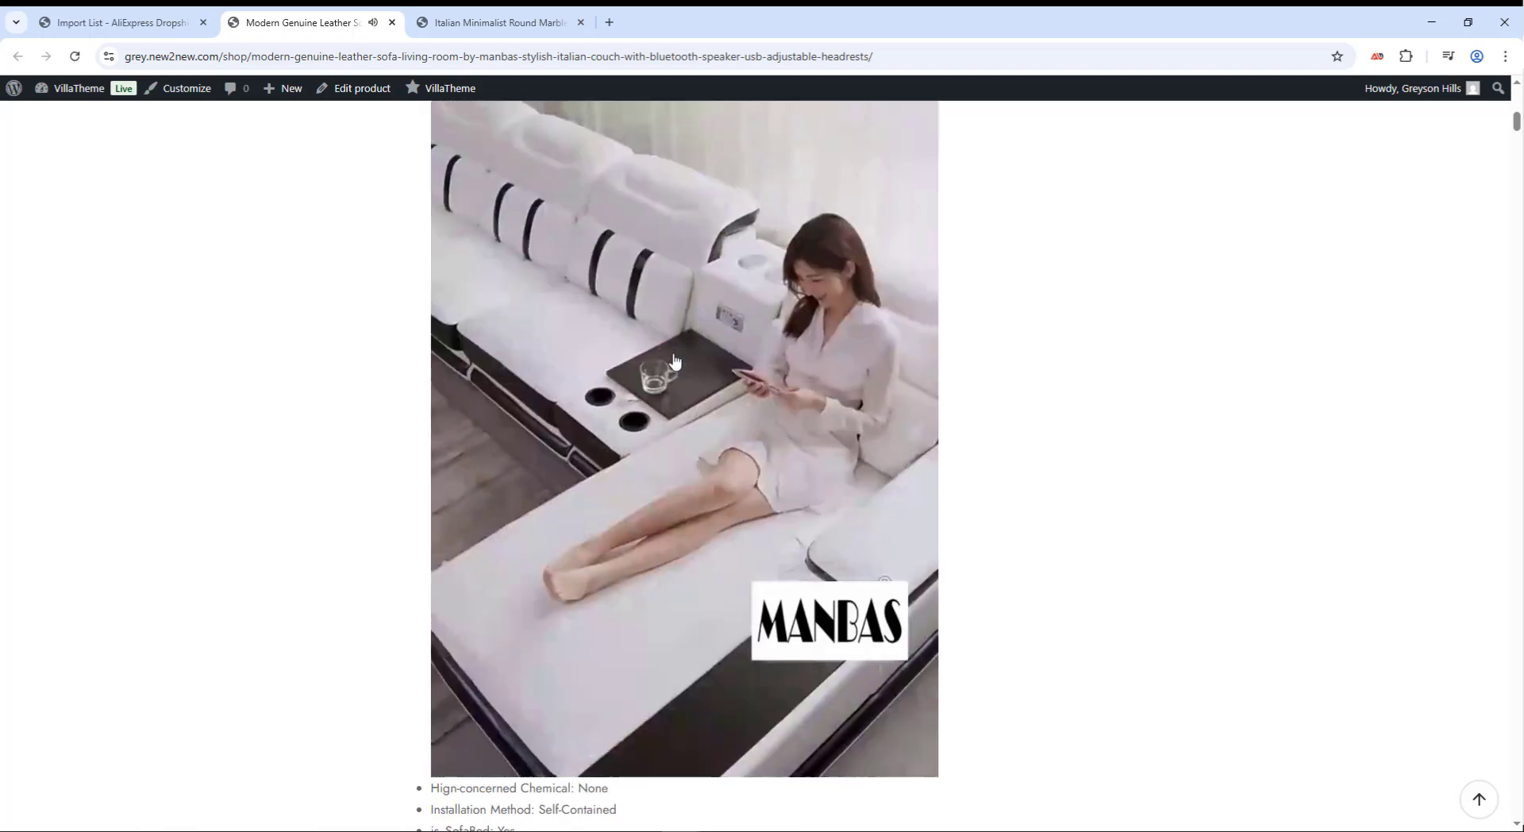
# - On the marble nesting tables' store page, play the product video and check its placement above the description details
pyautogui.click(532, 22)
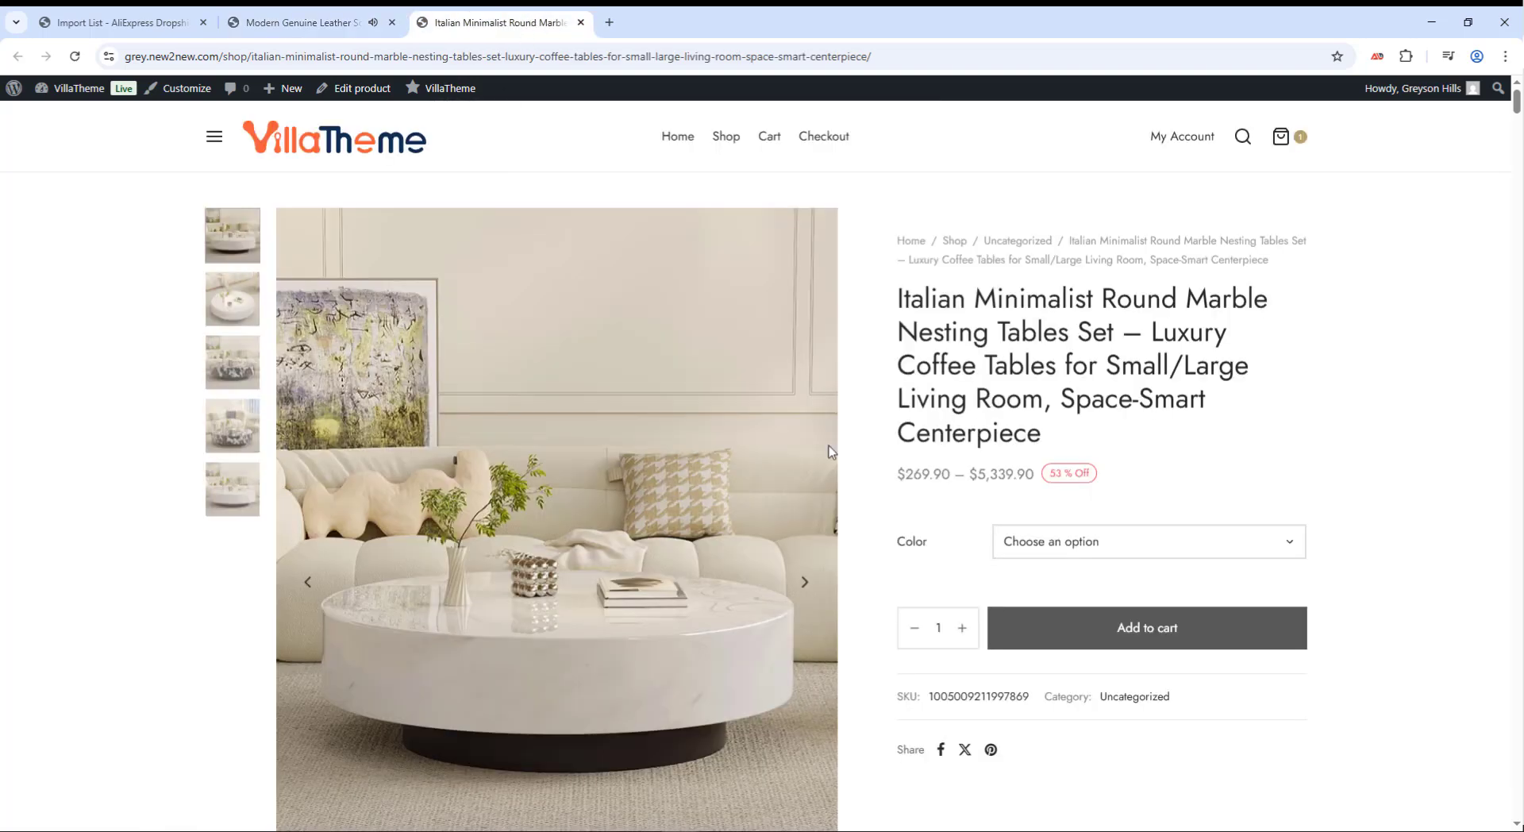
pyautogui.scroll(-10, 883, 432)
pyautogui.click(674, 476)
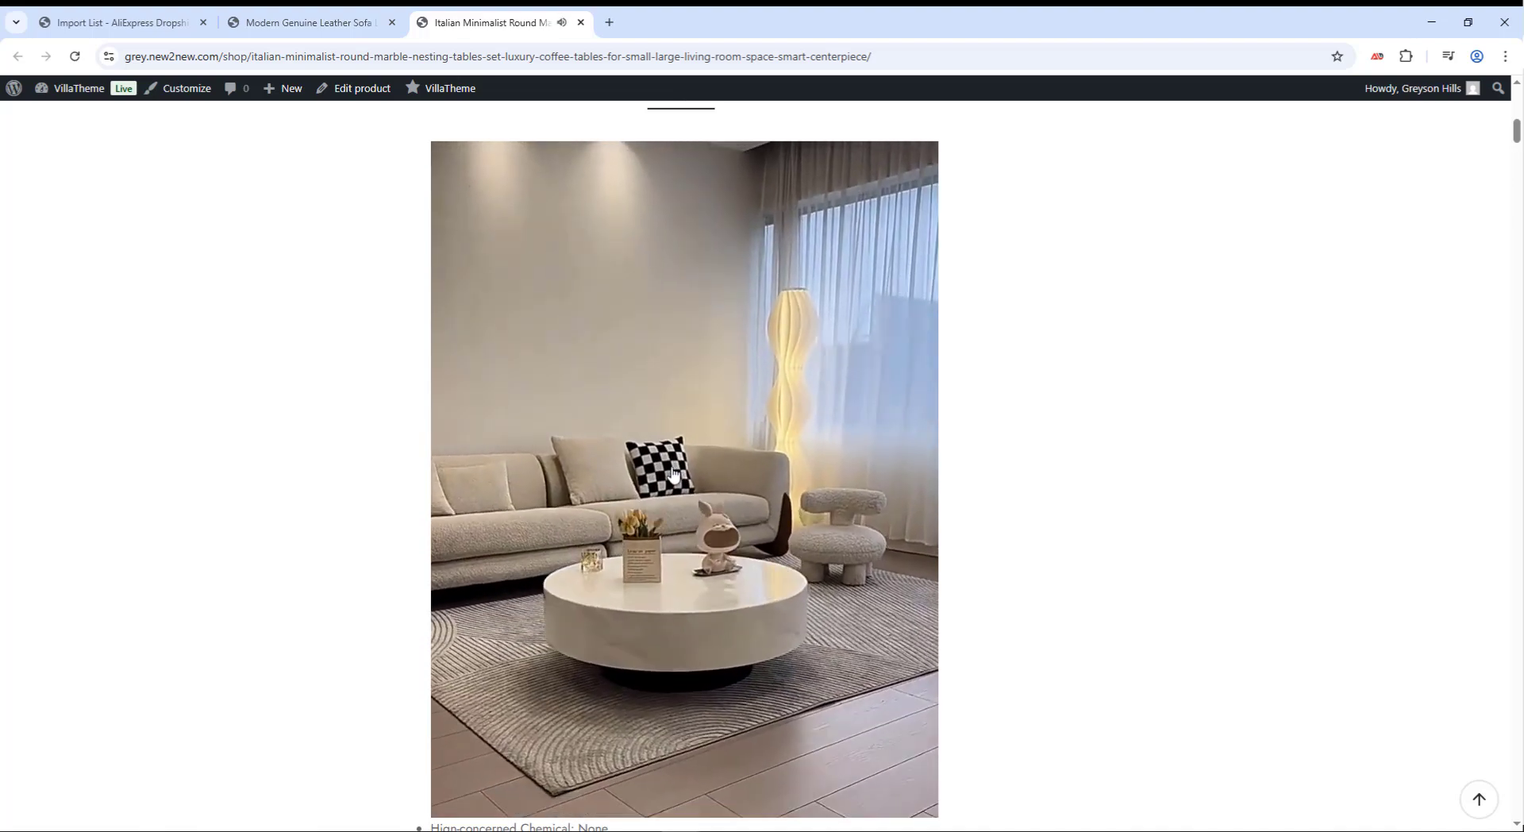
pyautogui.scroll(-6, 670, 445)
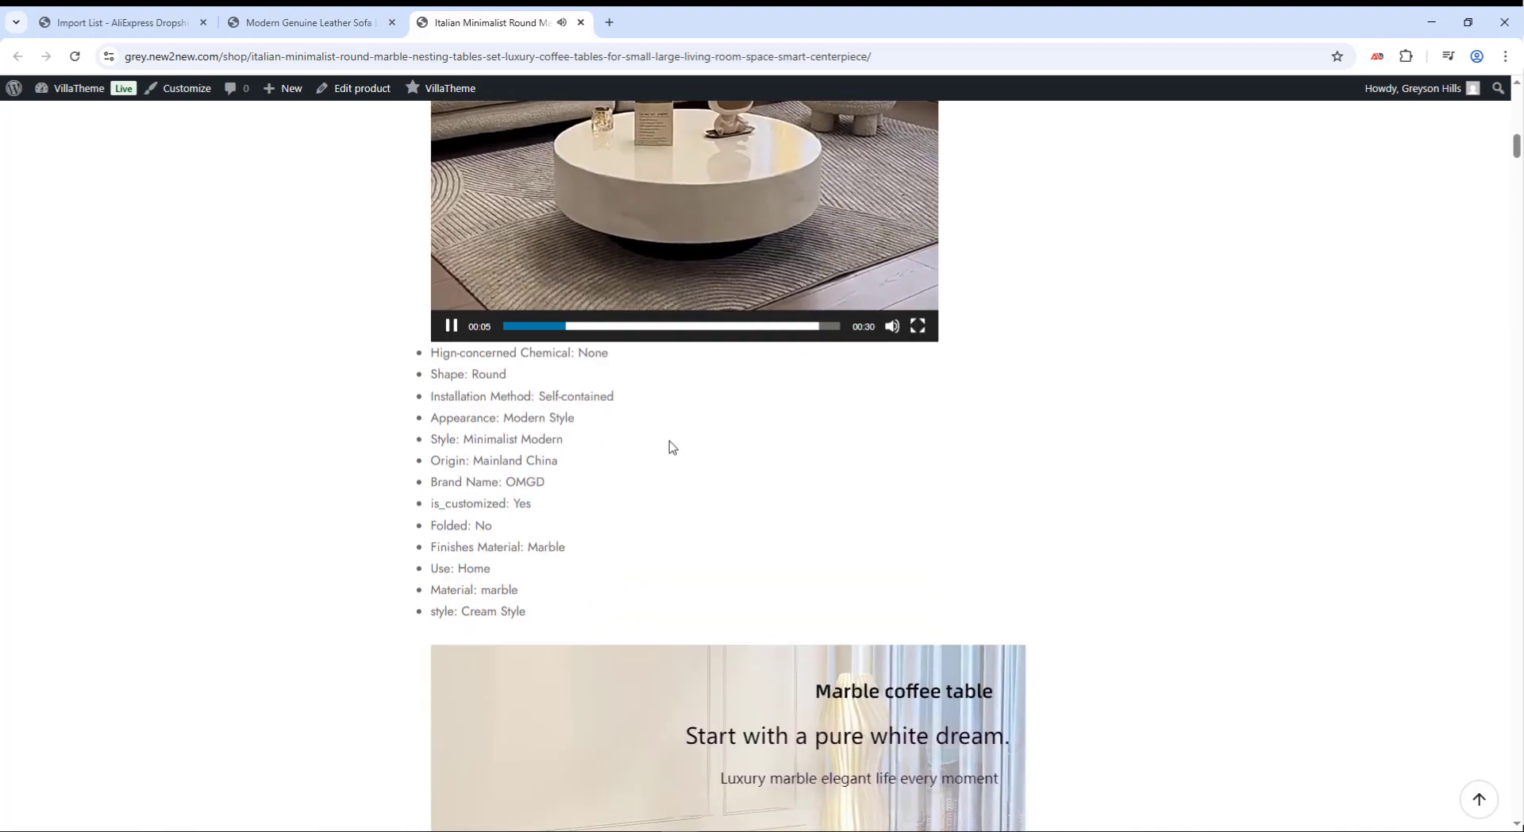
pyautogui.scroll(8, 669, 445)
pyautogui.scroll(-5, 754, 363)
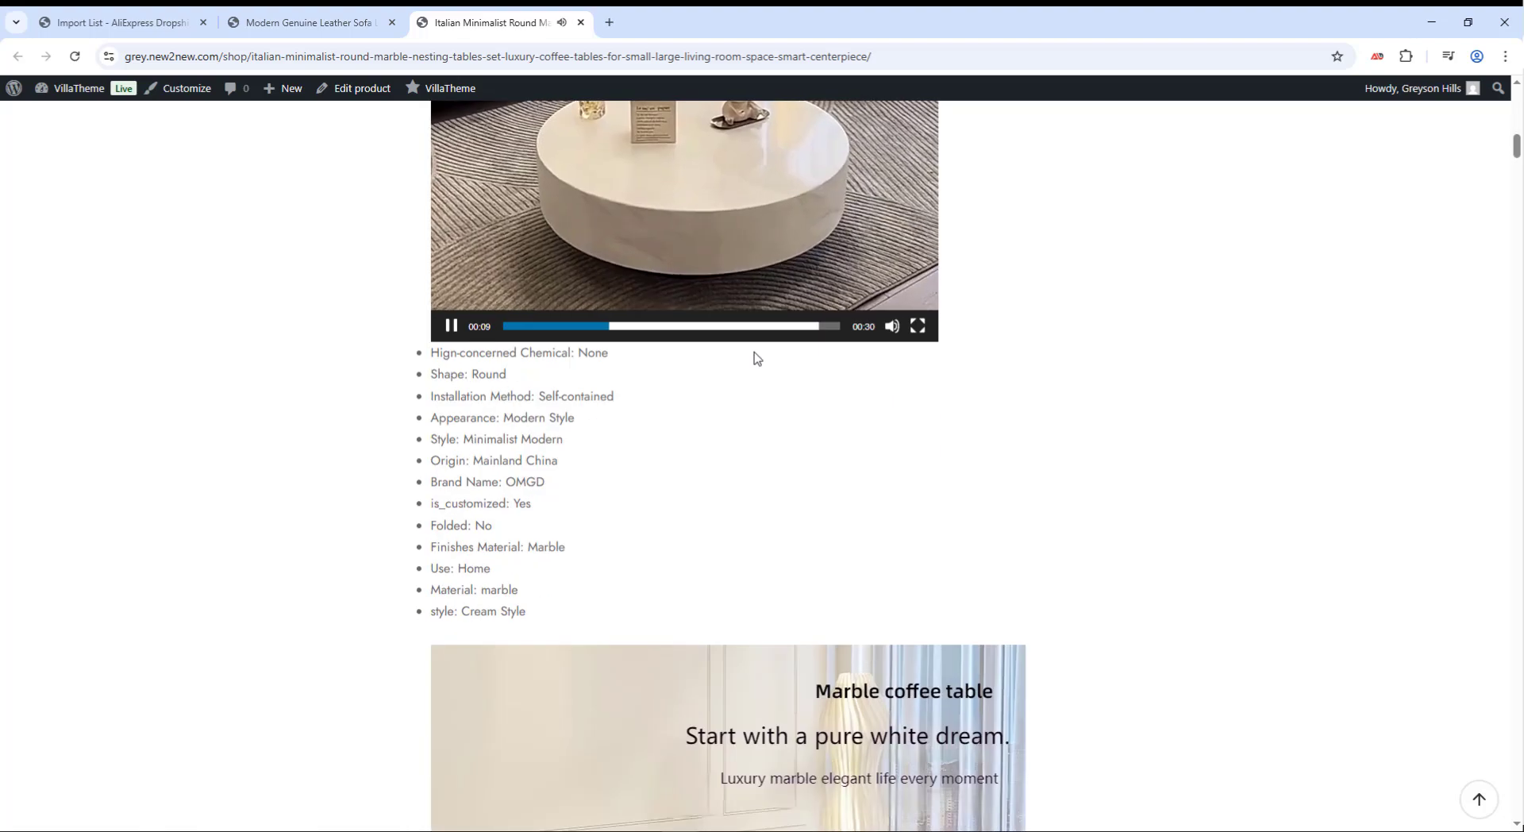
# - Show the Video section of the marble nesting tables' store page and look through its content
pyautogui.scroll(12, 784, 132)
pyautogui.scroll(-3, 841, 555)
pyautogui.click(844, 578)
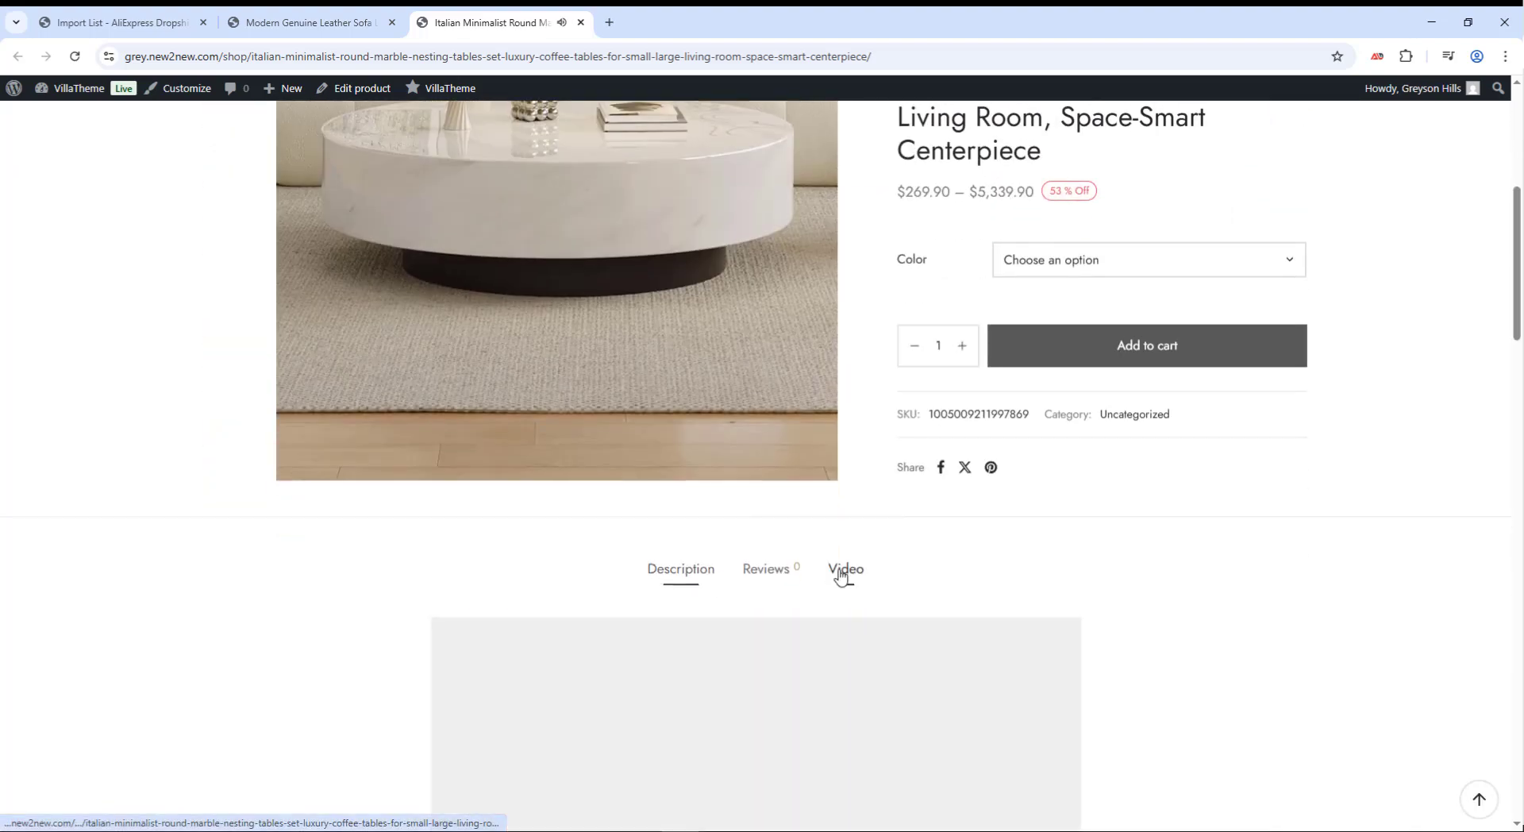
pyautogui.scroll(-3, 1155, 517)
pyautogui.scroll(-6, 1152, 516)
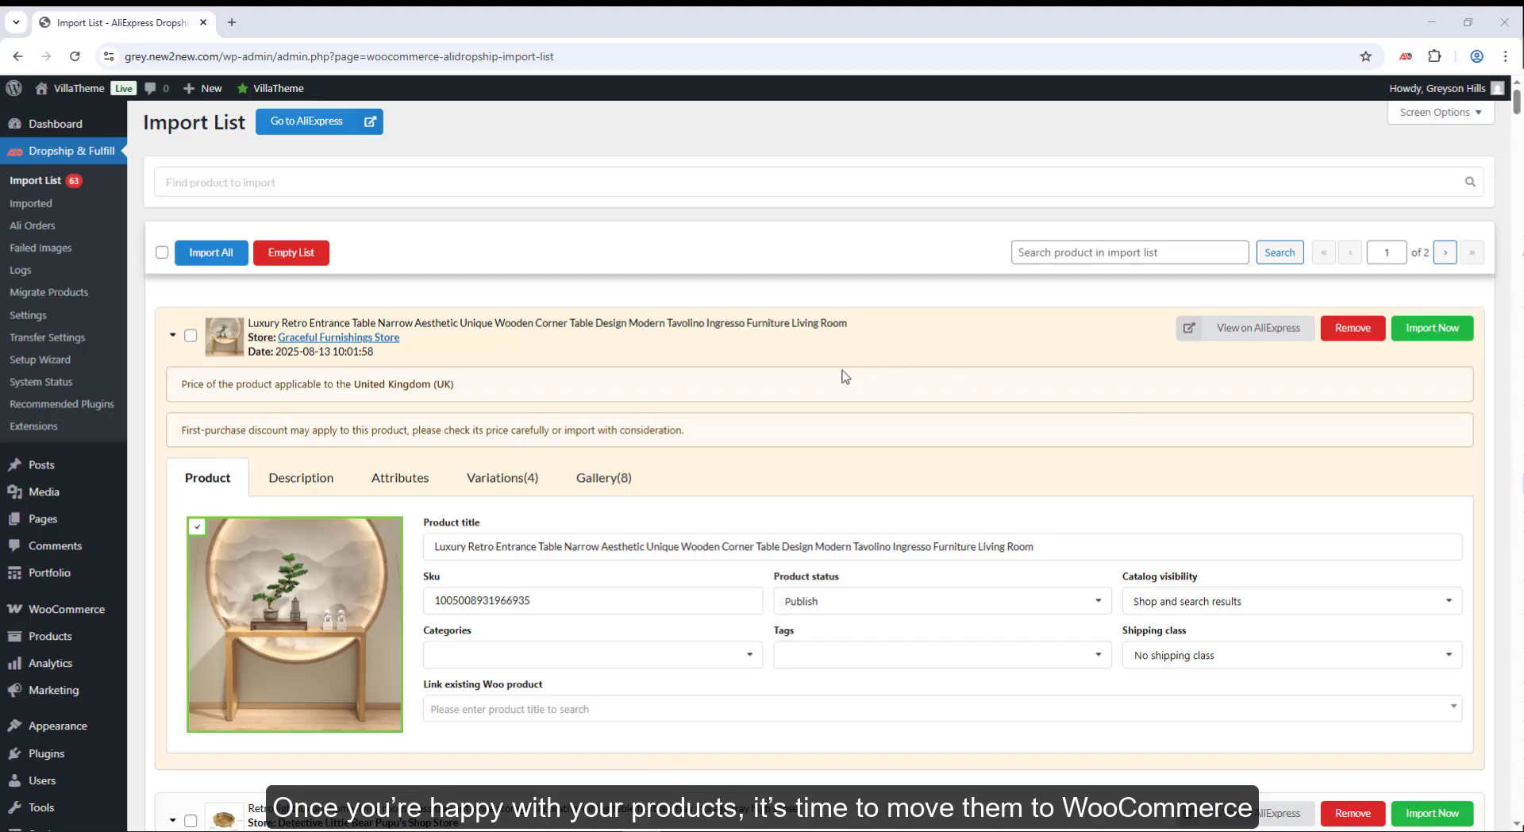
# - Import the Luxury Retro Entrance Table individually, and cancel the import of all products on the page
pyautogui.click(1429, 329)
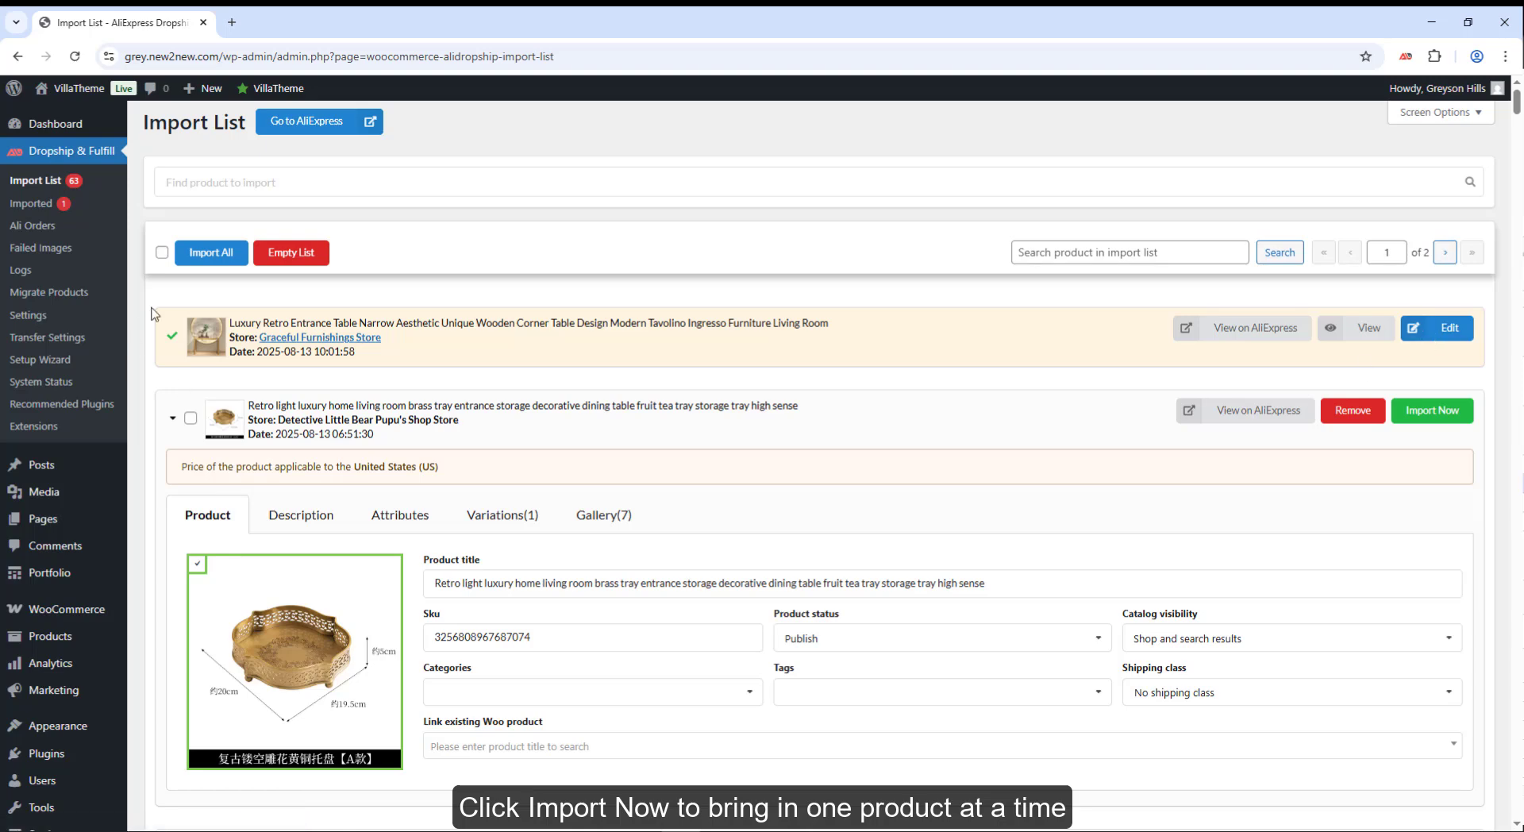
pyautogui.click(232, 261)
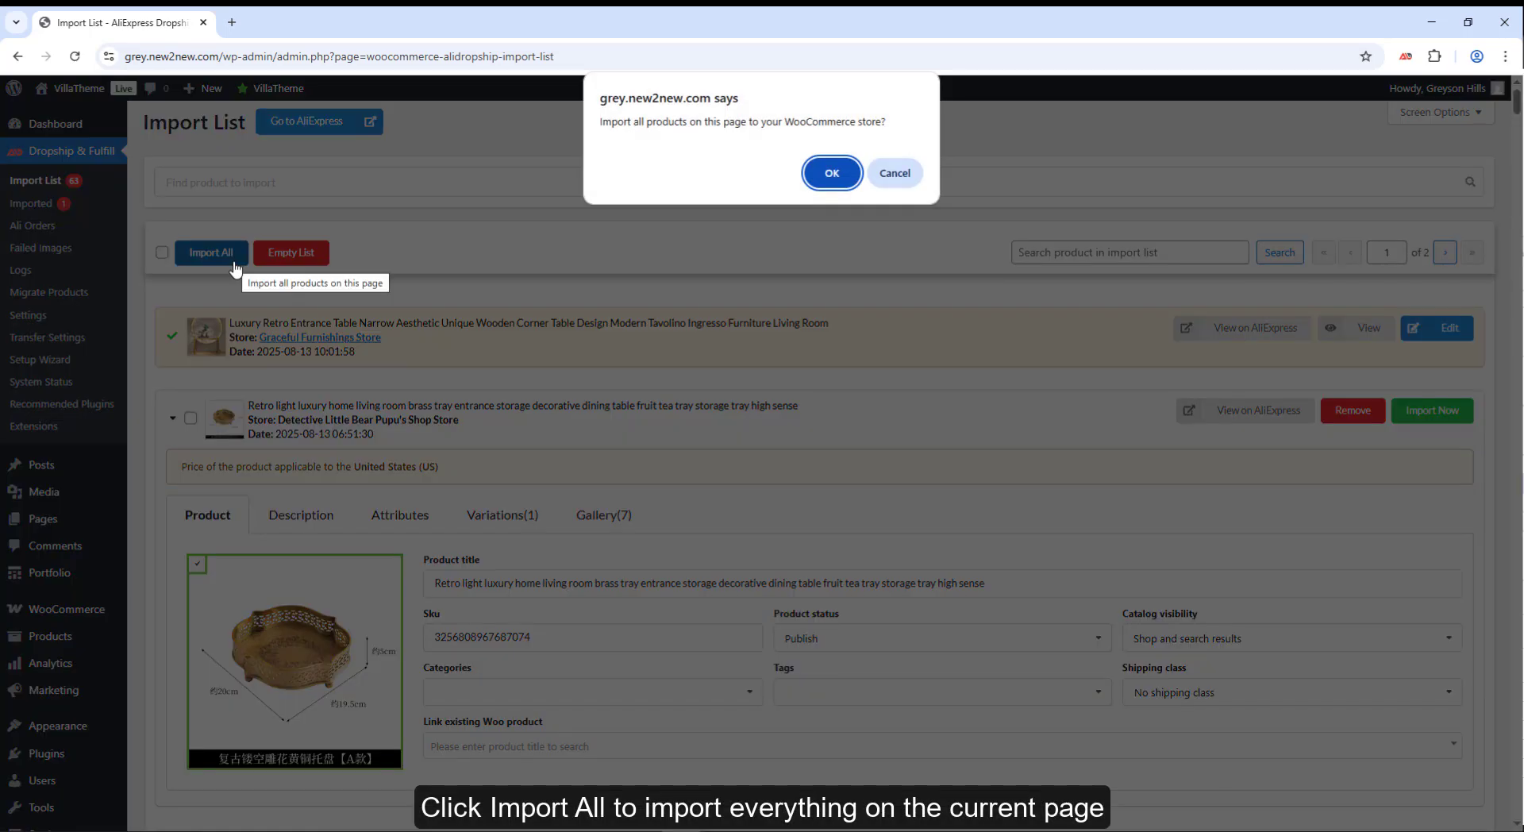
pyautogui.click(896, 171)
# - Select all products in the import list, exclude the first brass tray listing, and confirm a bulk import of the selection
pyautogui.click(162, 253)
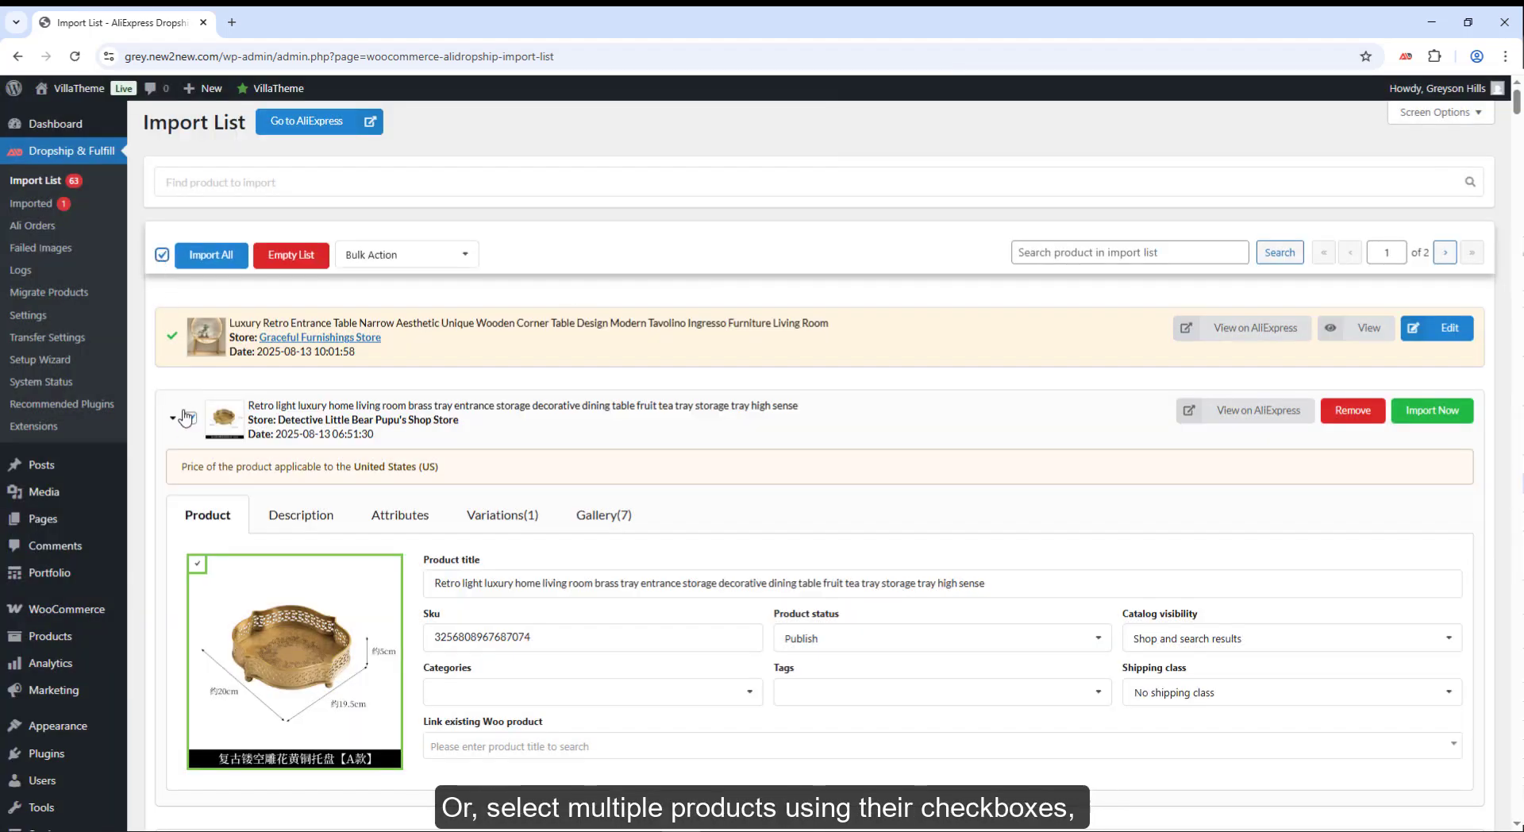
pyautogui.click(191, 418)
pyautogui.click(406, 254)
pyautogui.scroll(-3, 401, 397)
pyautogui.click(394, 500)
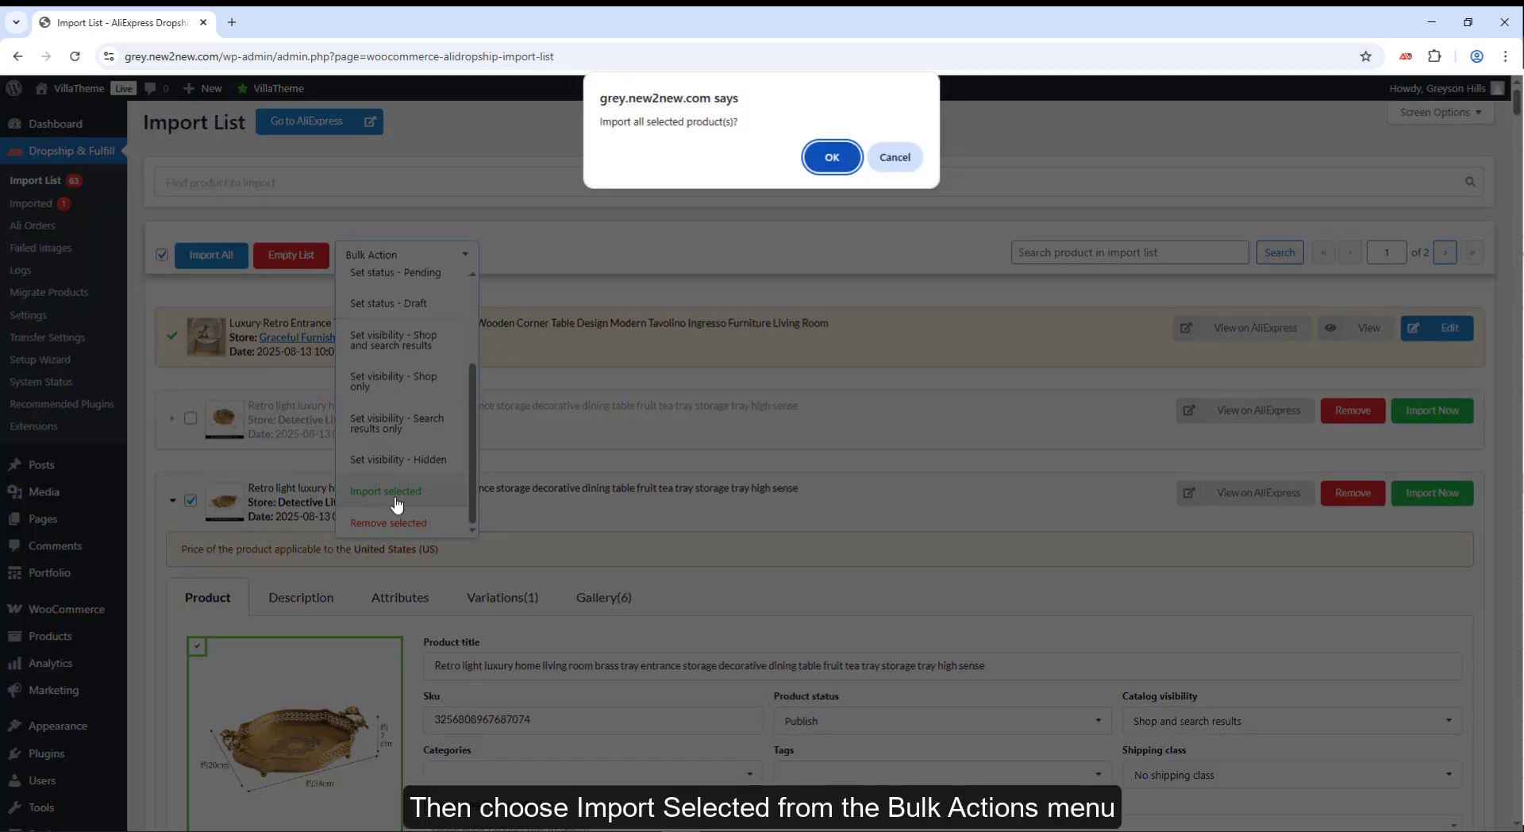
pyautogui.click(829, 156)
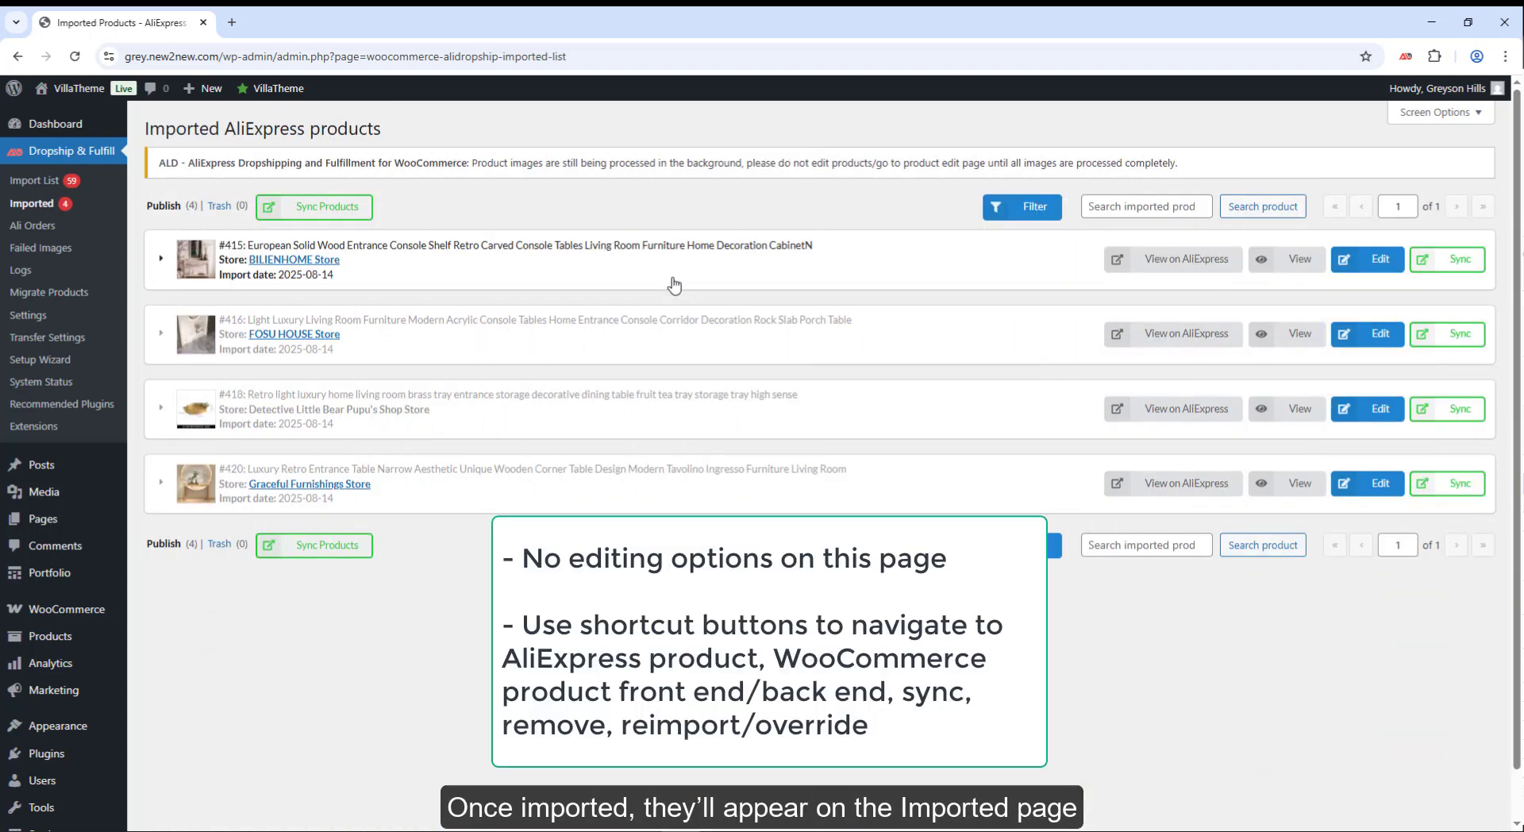
# - Expand the first two imported products, view the European Solid Wood Entrance Console's original AliExpress listing, and close it
pyautogui.click(673, 284)
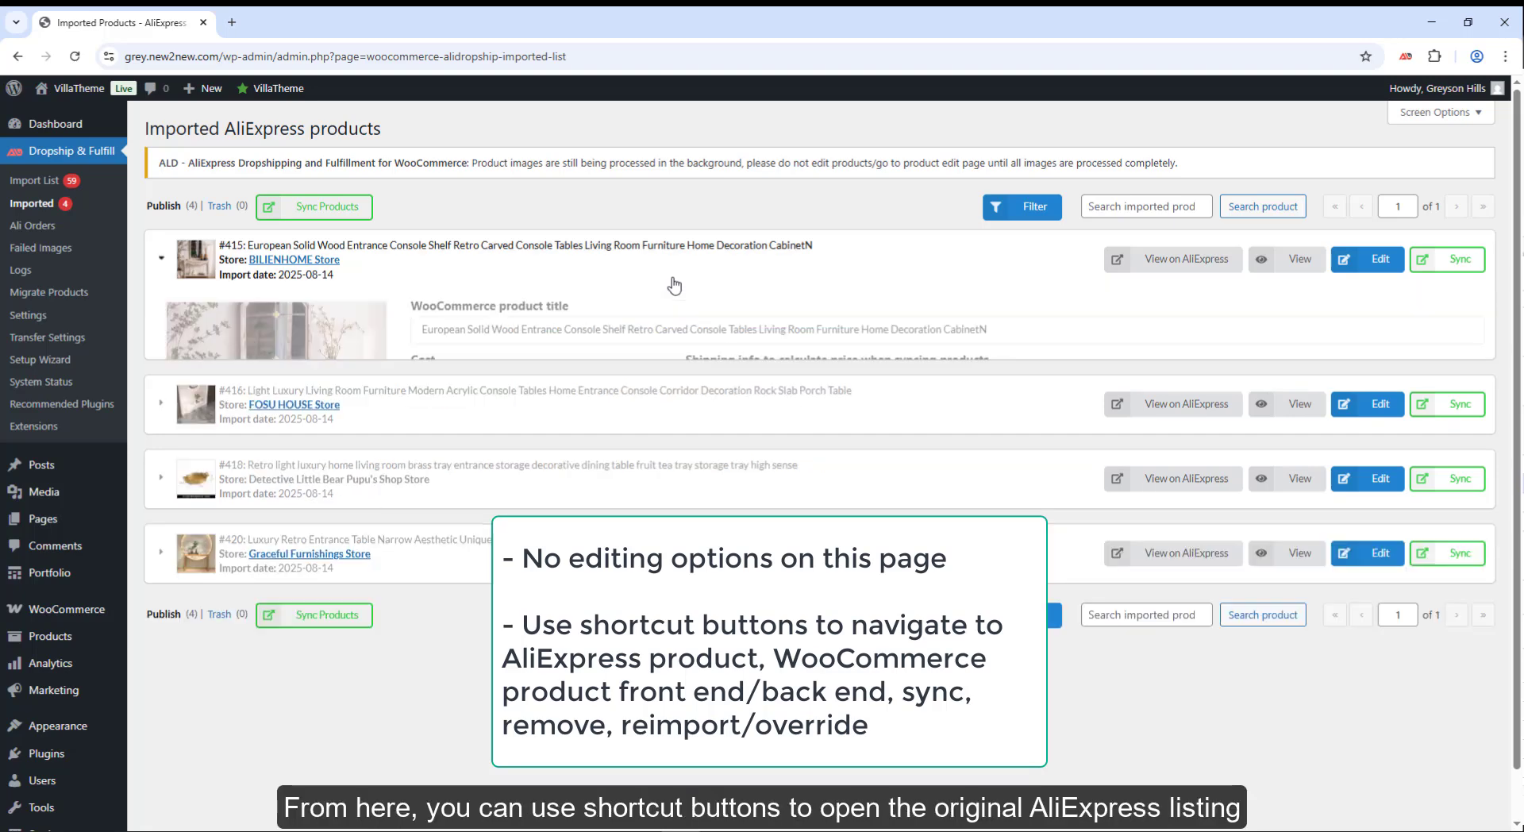
pyautogui.click(674, 600)
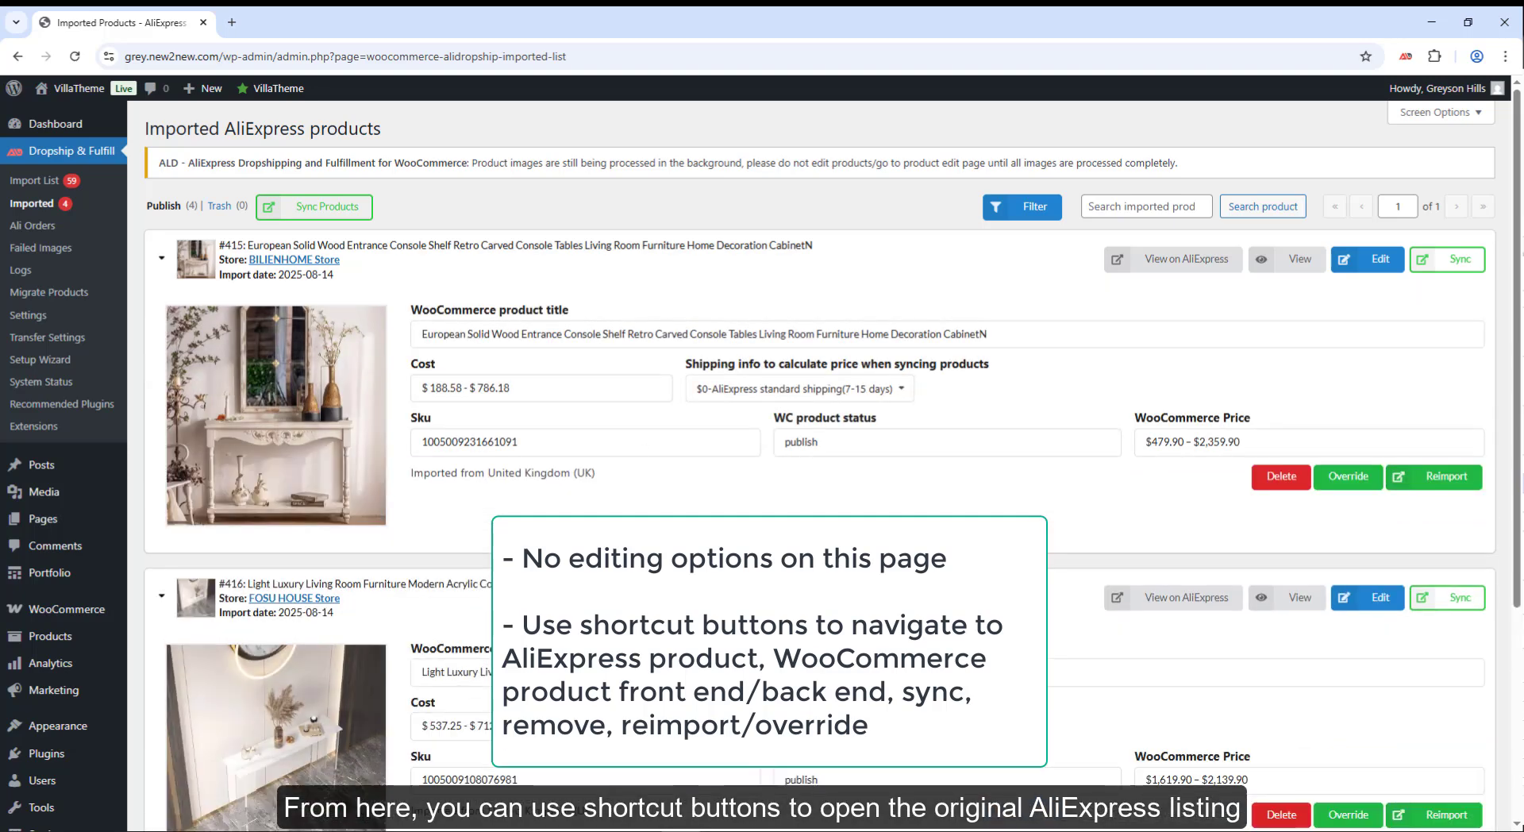
pyautogui.click(1163, 262)
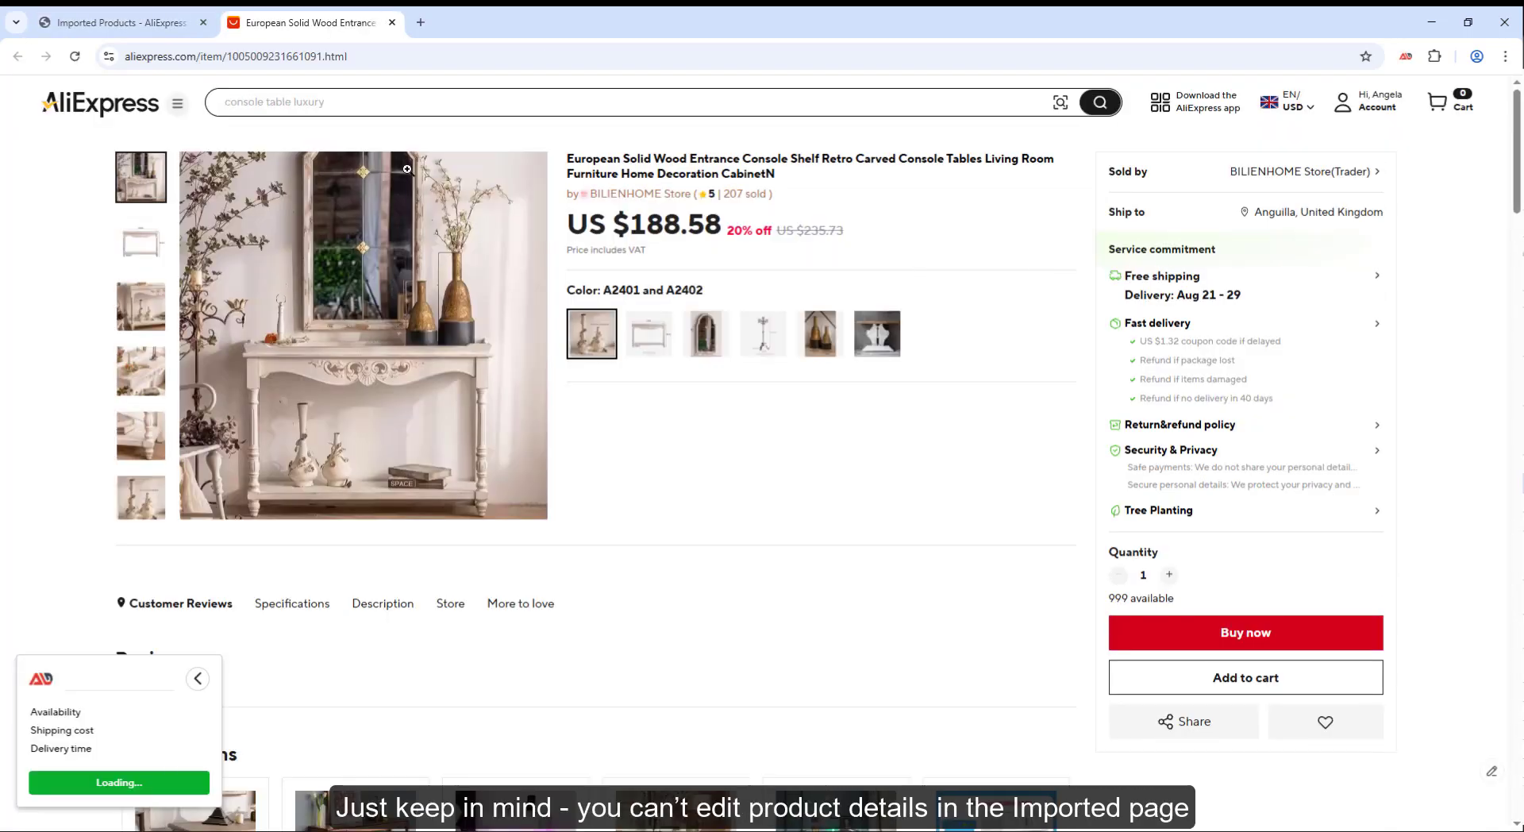
pyautogui.click(392, 22)
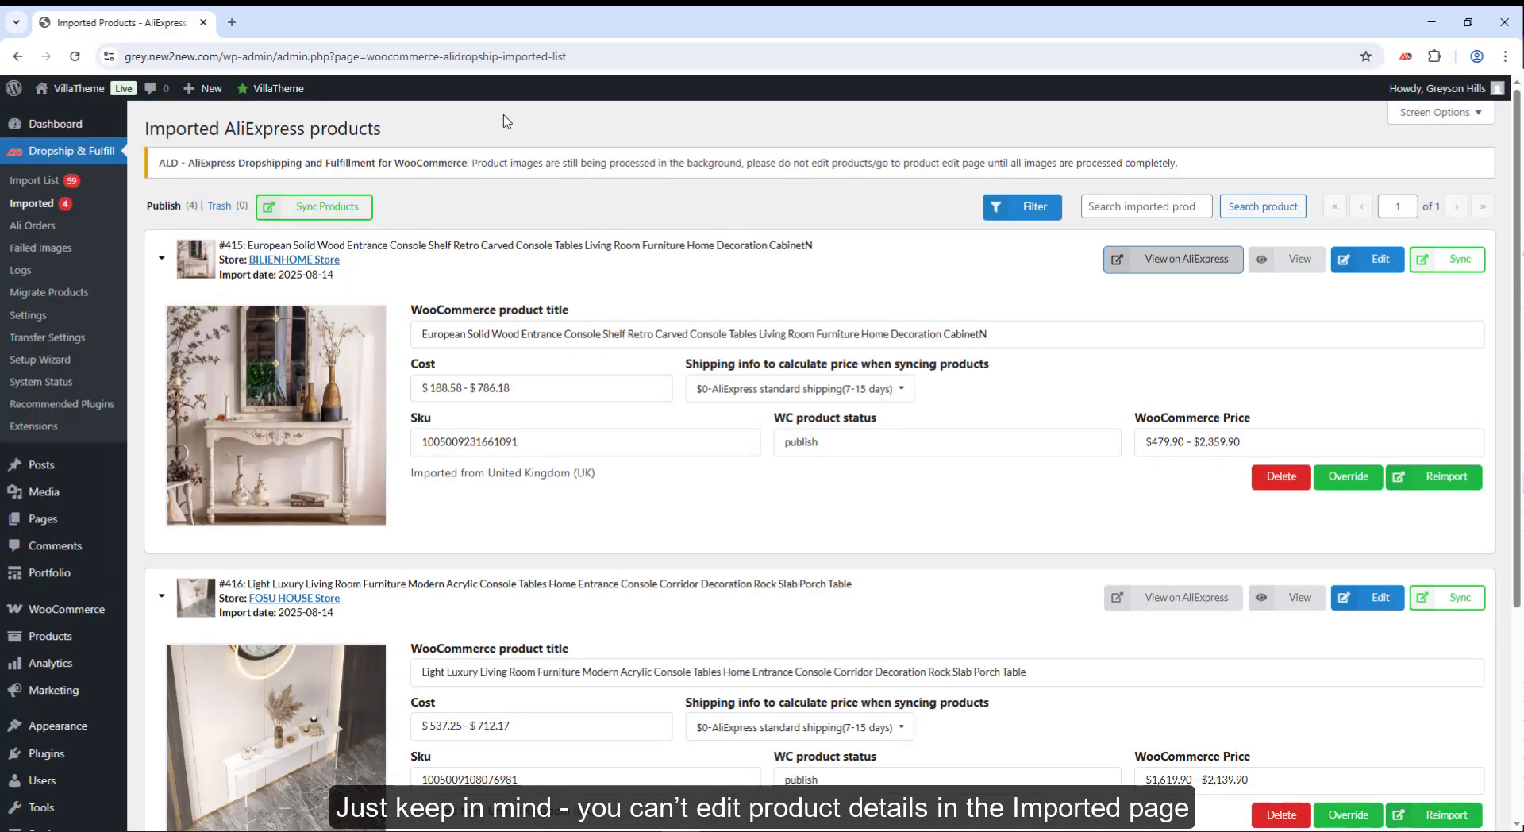
# - Open the European Solid Wood Entrance Console's store page and product editor in separate browser tabs, and view the store page
pyautogui.middleClick(1298, 262)
pyautogui.middleClick(1349, 261)
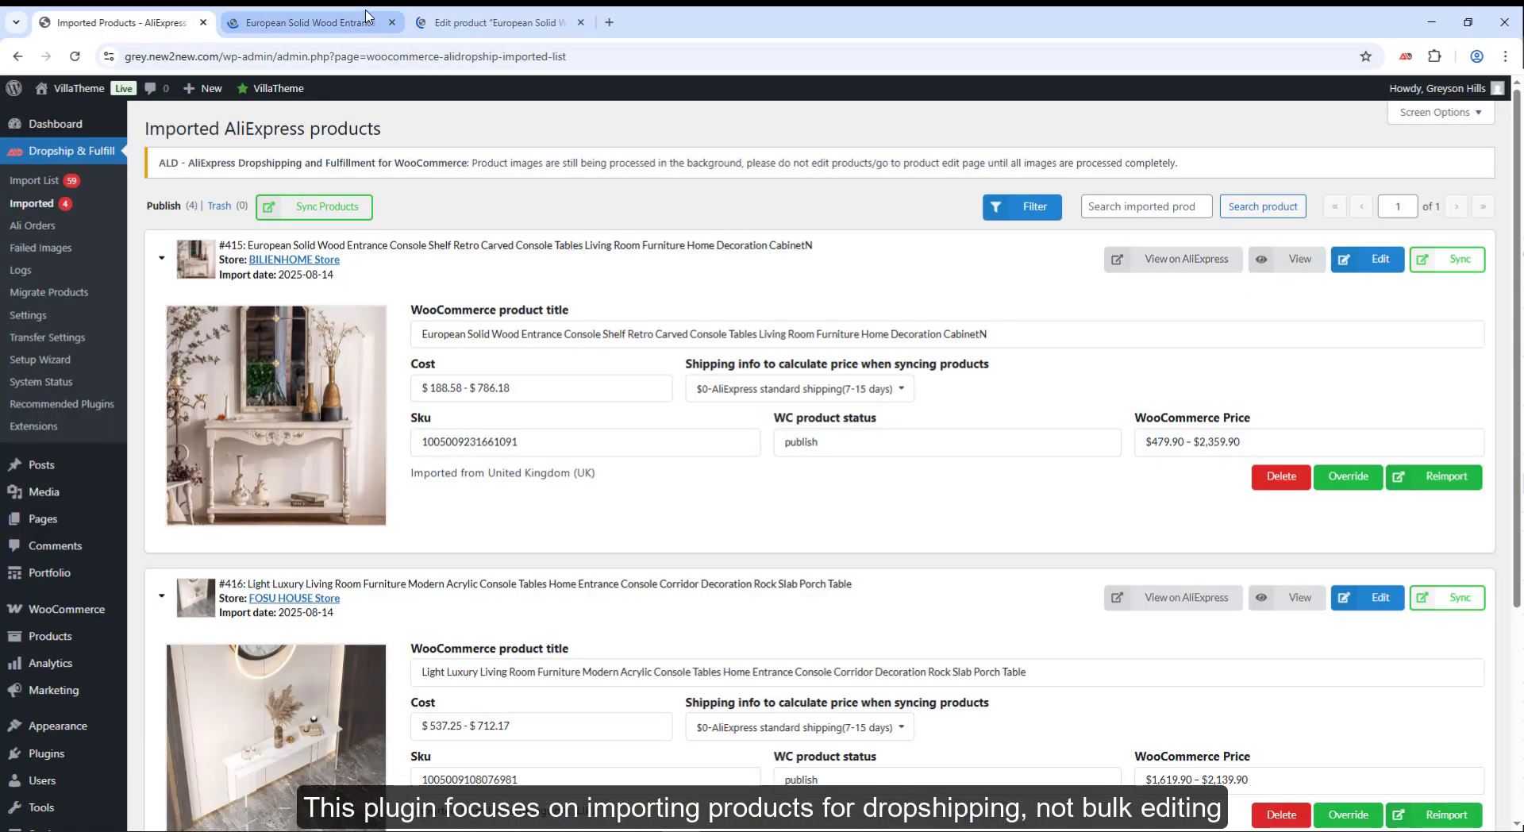
pyautogui.click(310, 22)
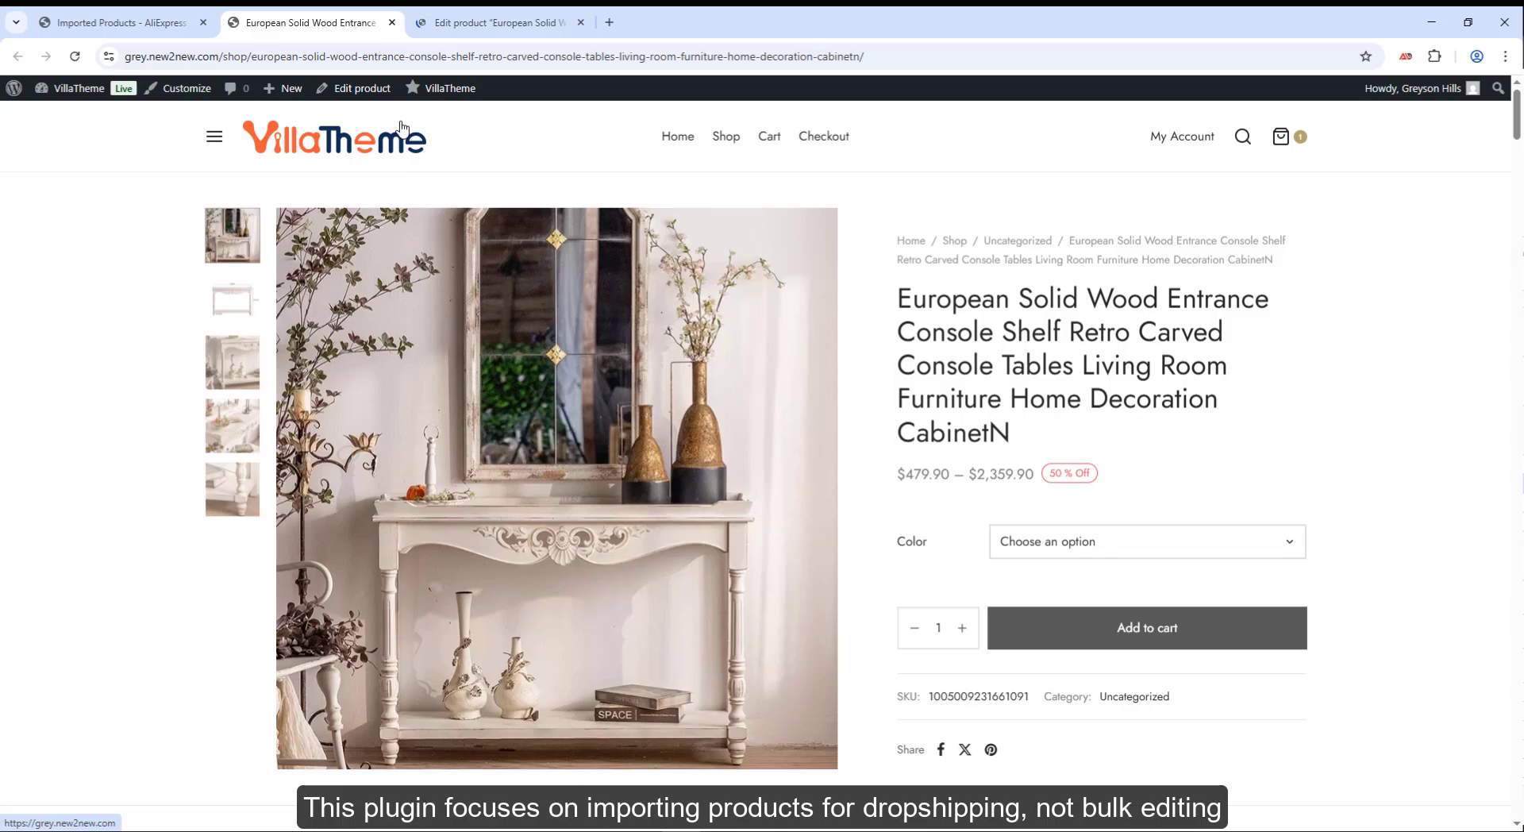
# - In the European Solid Wood Entrance Console's product editor, review the description and display the attributes under Product data
pyautogui.click(487, 19)
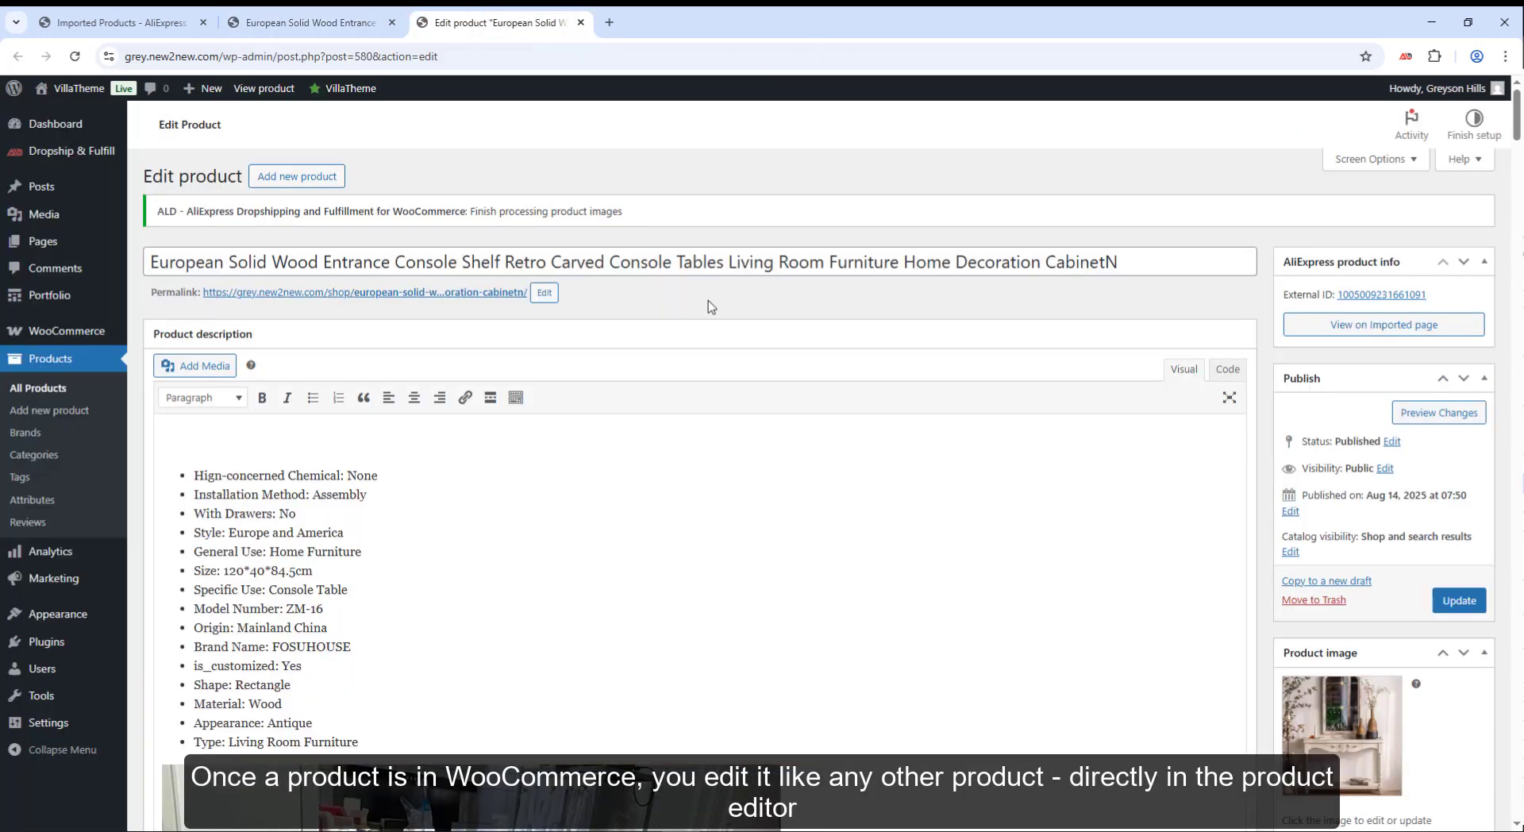
pyautogui.scroll(-5, 770, 314)
pyautogui.scroll(-10, 766, 309)
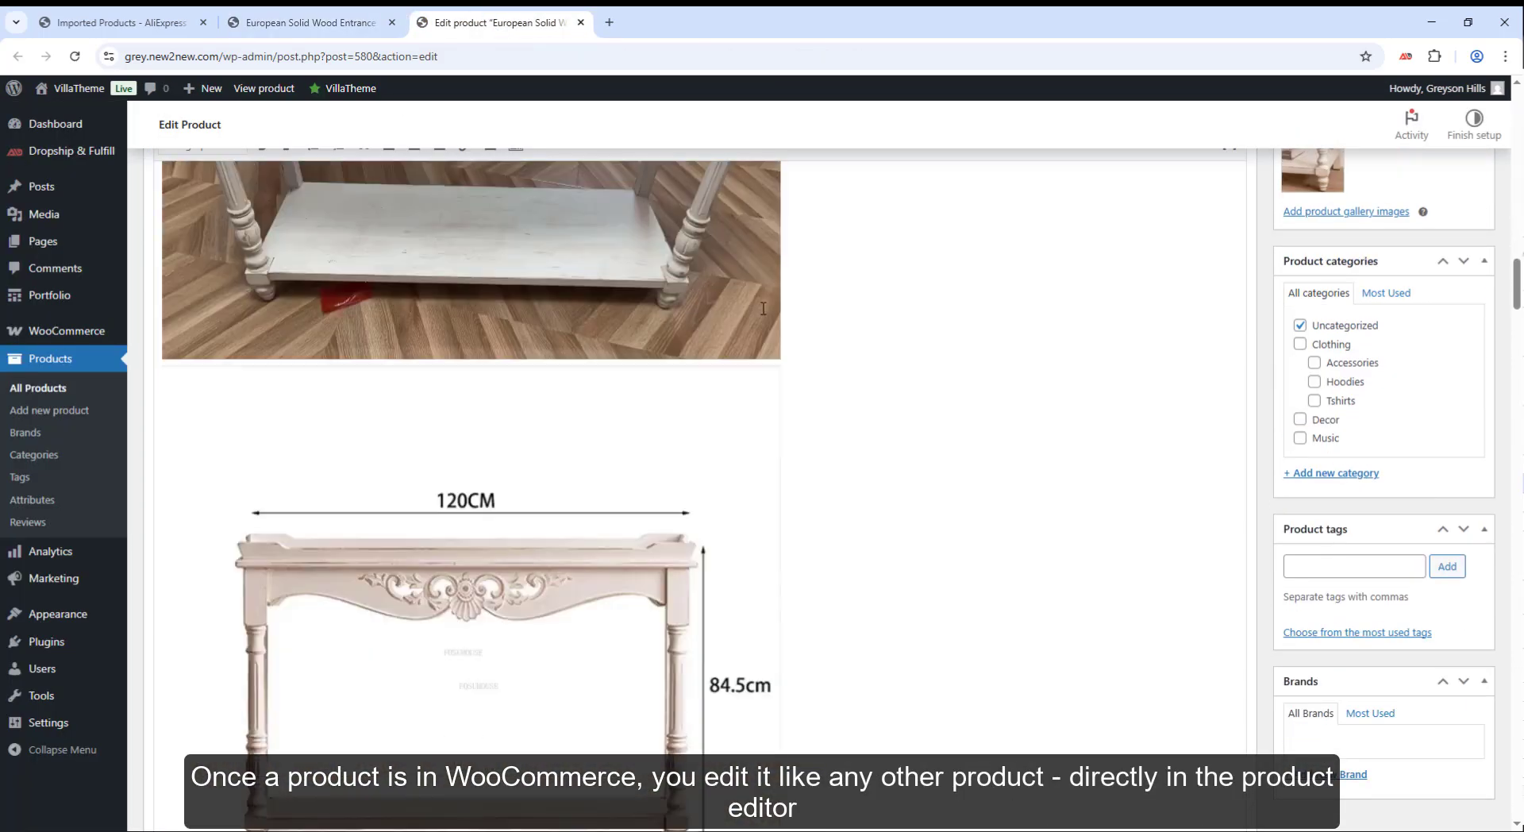
pyautogui.scroll(-20, 760, 306)
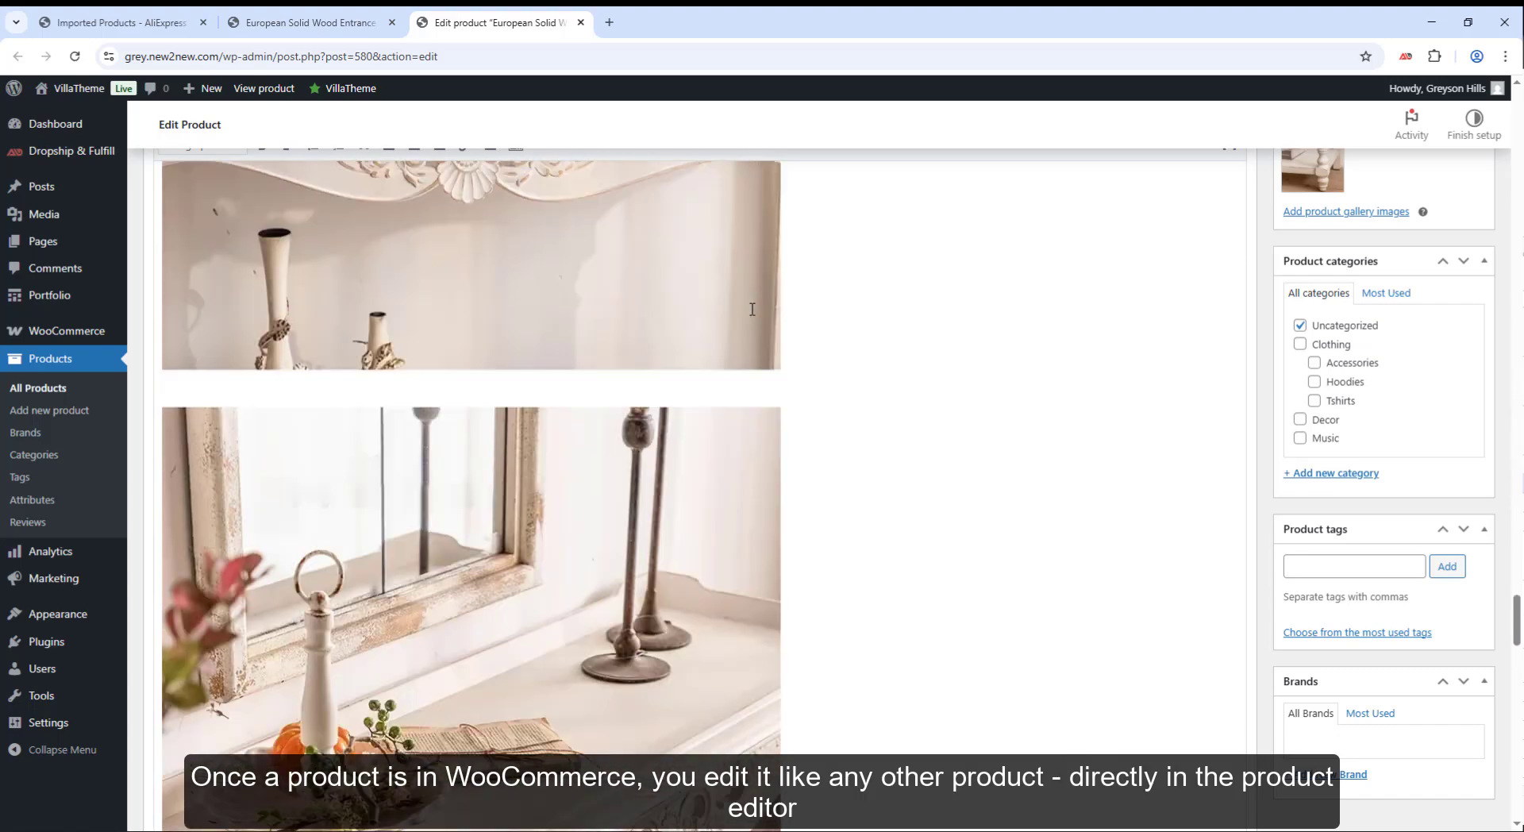
pyautogui.click(242, 314)
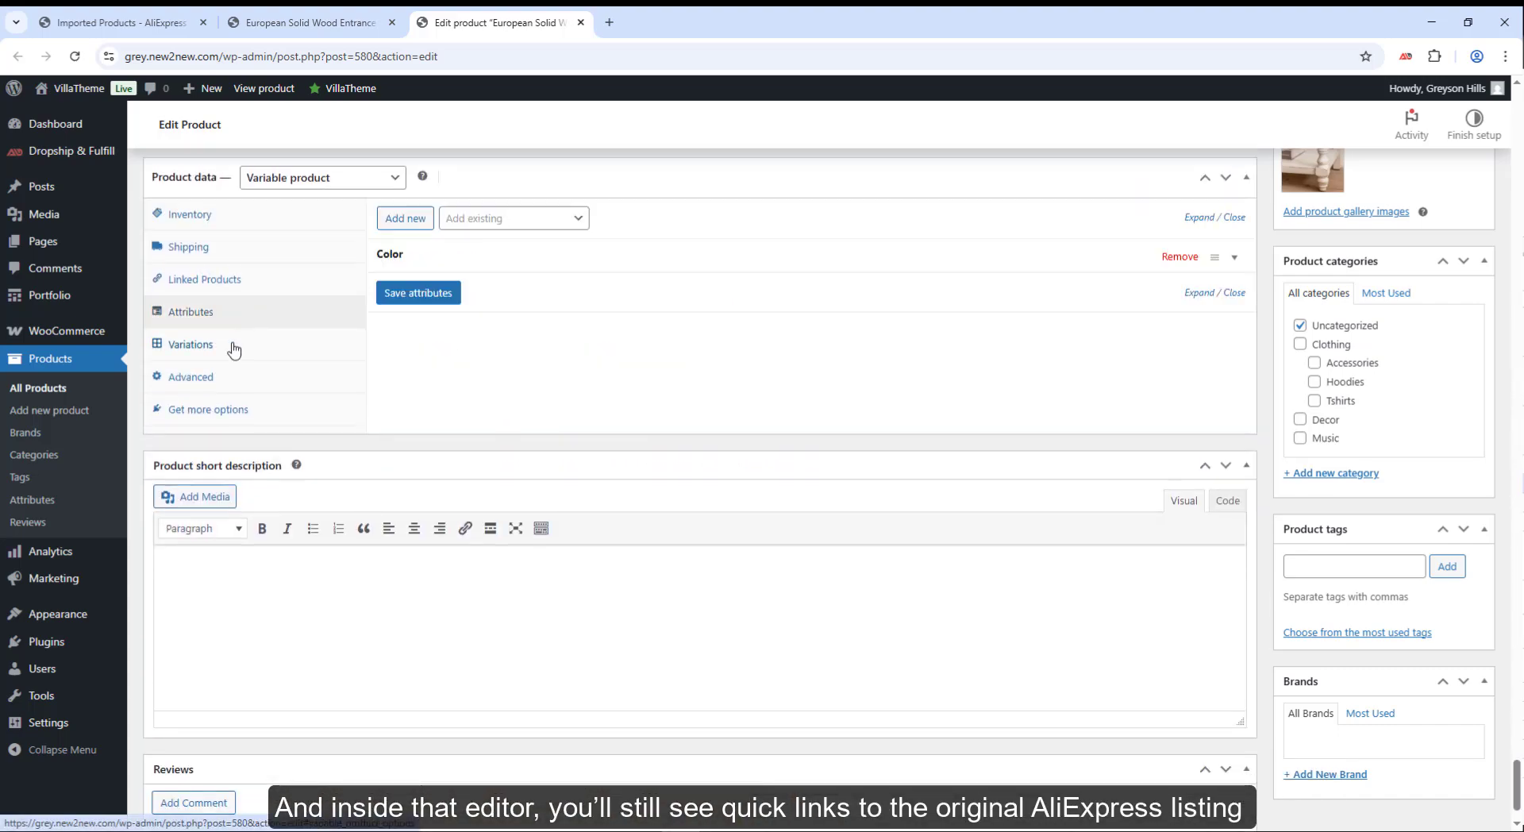
# - Display the product's variations under Product data and expand and collapse individual variations to review their imported details
pyautogui.click(235, 344)
pyautogui.click(562, 313)
pyautogui.click(561, 315)
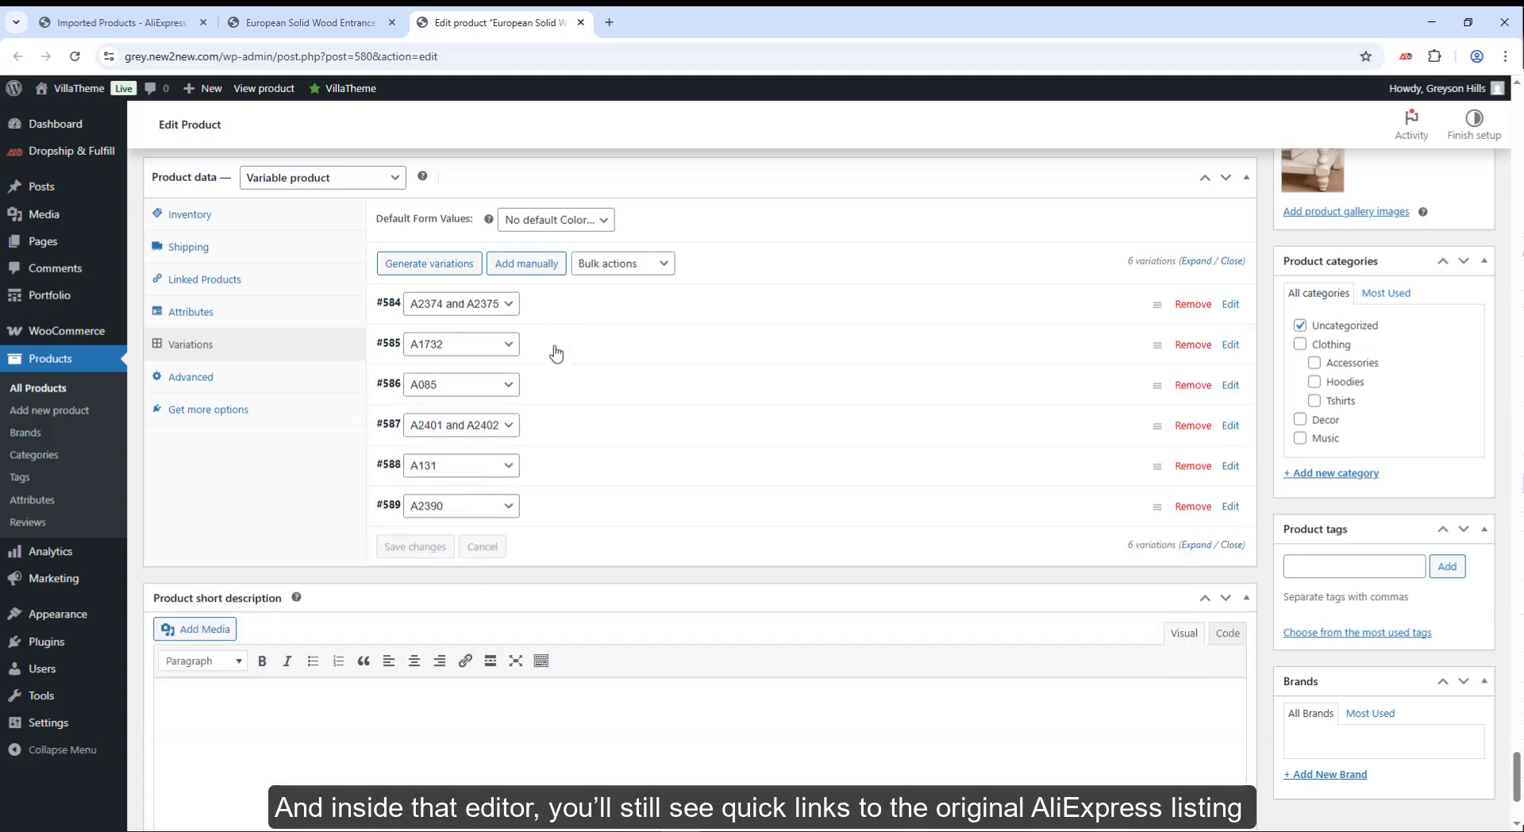
pyautogui.click(555, 352)
pyautogui.click(556, 351)
pyautogui.click(561, 387)
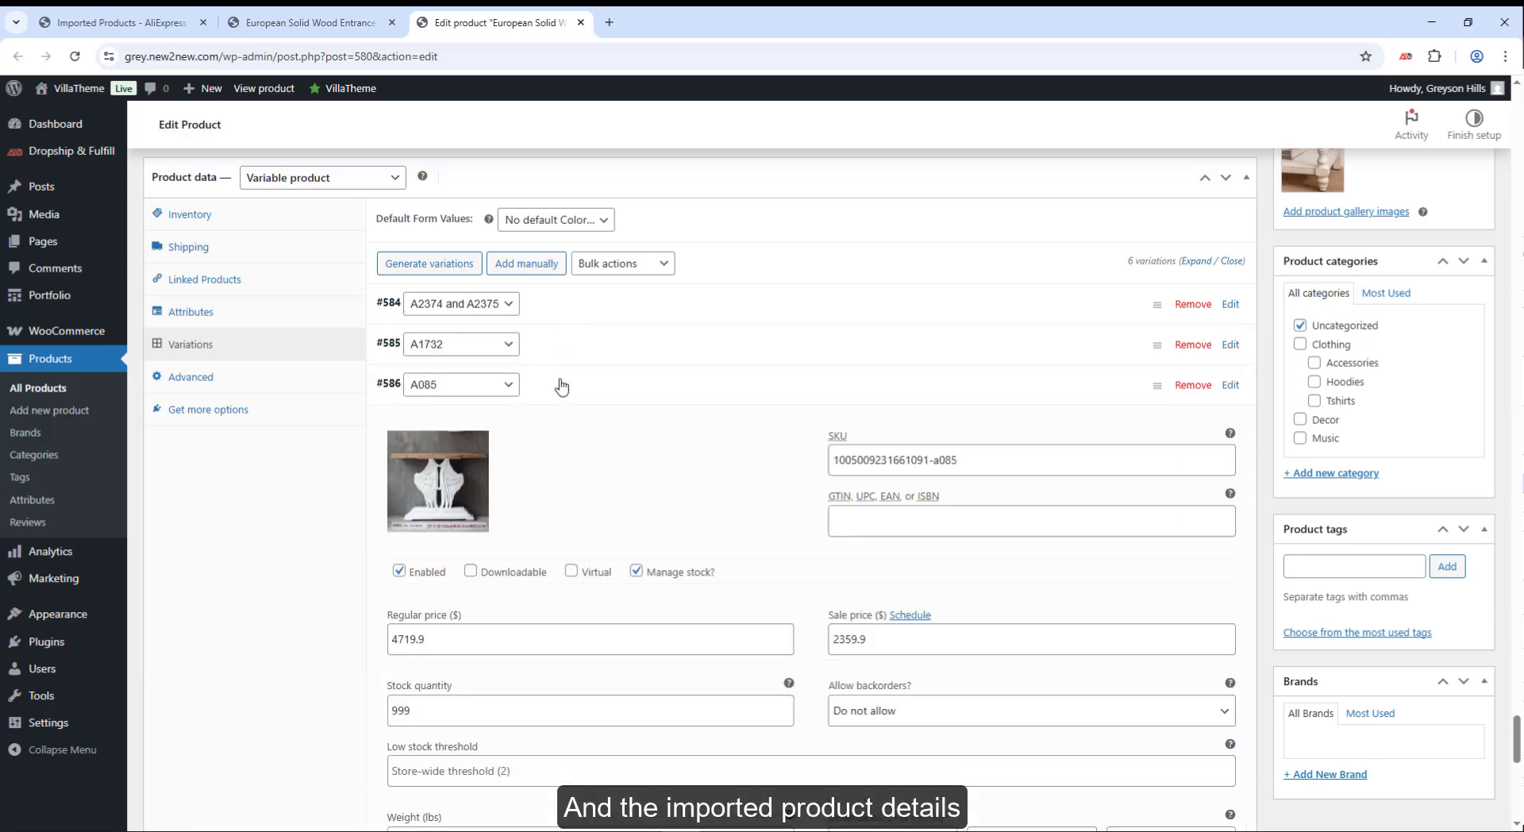
pyautogui.click(562, 387)
pyautogui.click(567, 429)
pyautogui.click(570, 442)
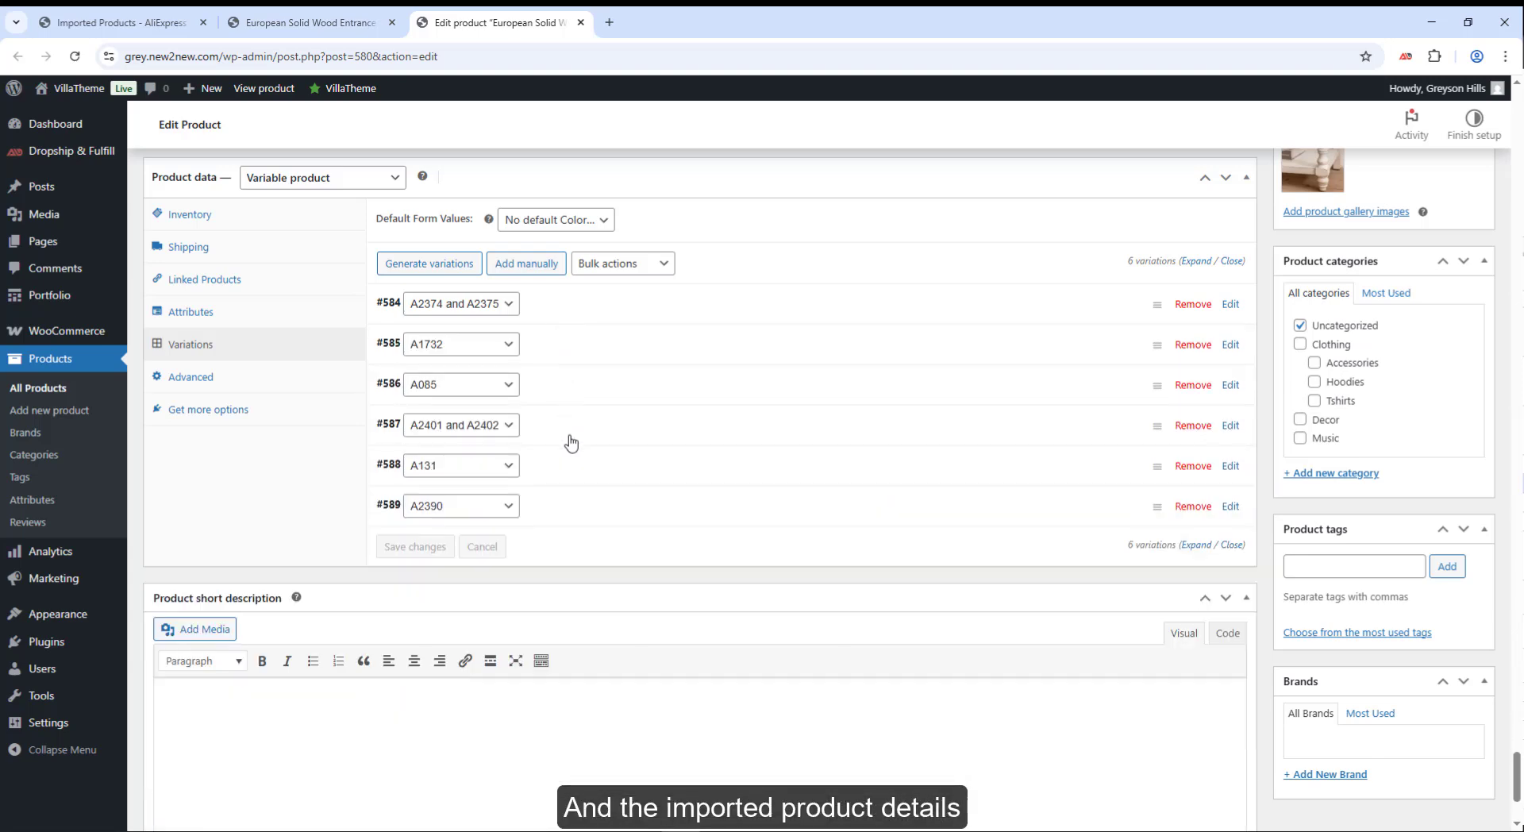
# - From the product editor, open the original AliExpress listing and the product's entry on the plugin's imported products page
pyautogui.scroll(15, 844, 93)
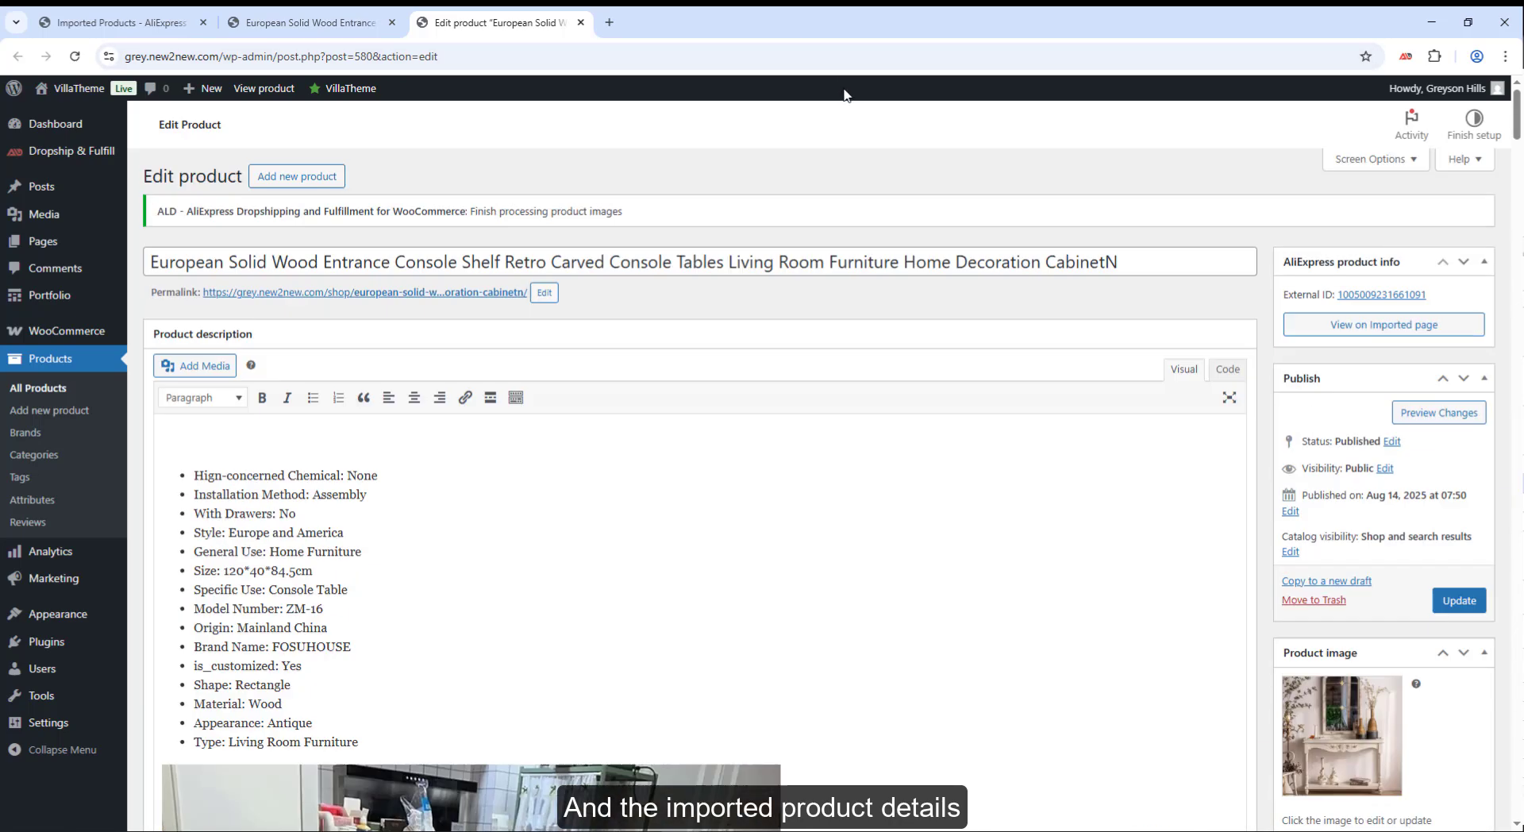
pyautogui.click(1358, 298)
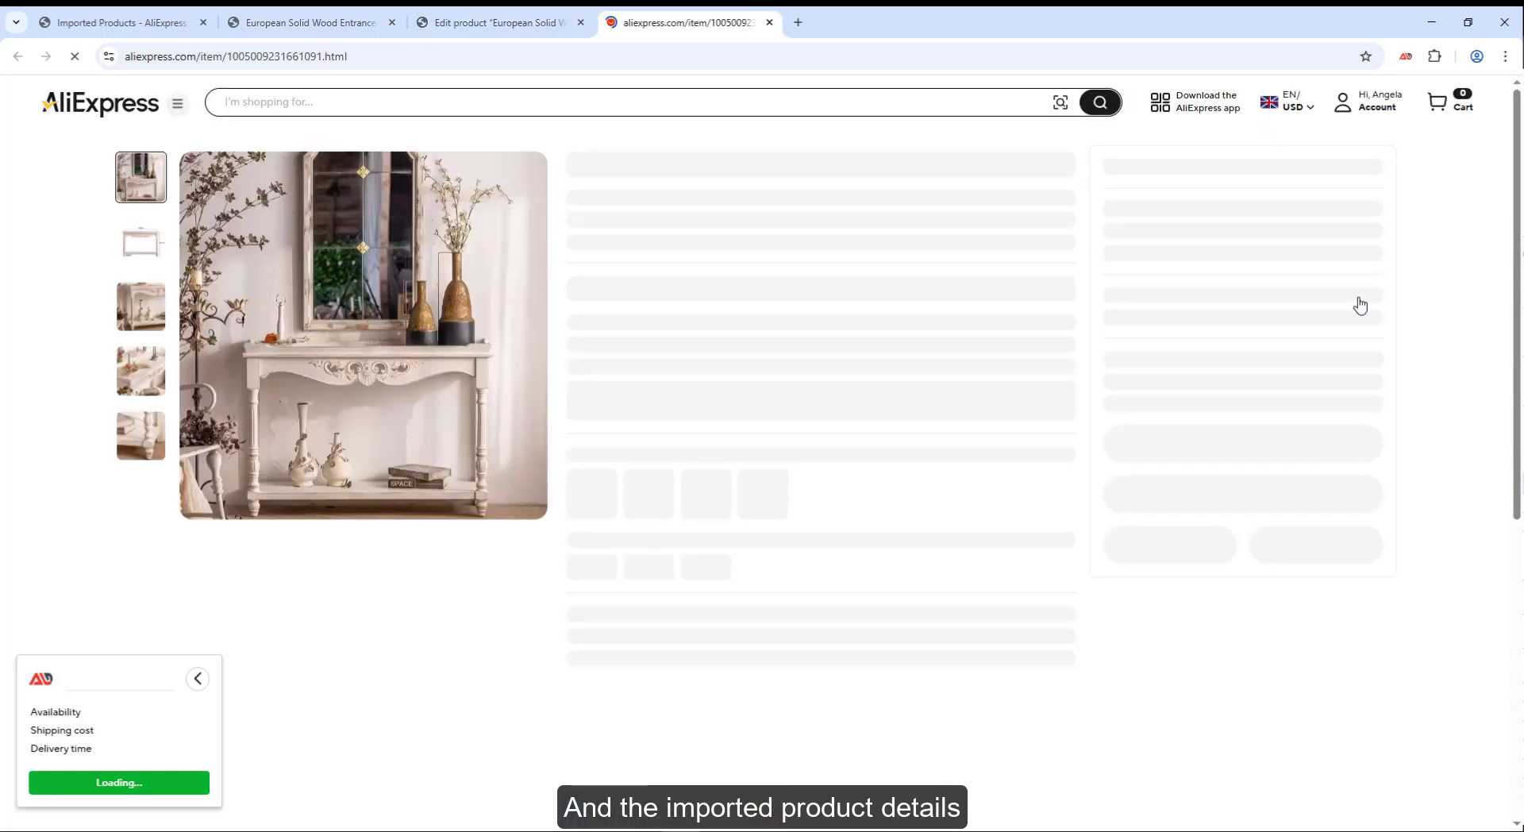
pyautogui.hotkey('ctrl', 'shift', 'Tab')
pyautogui.click(1366, 327)
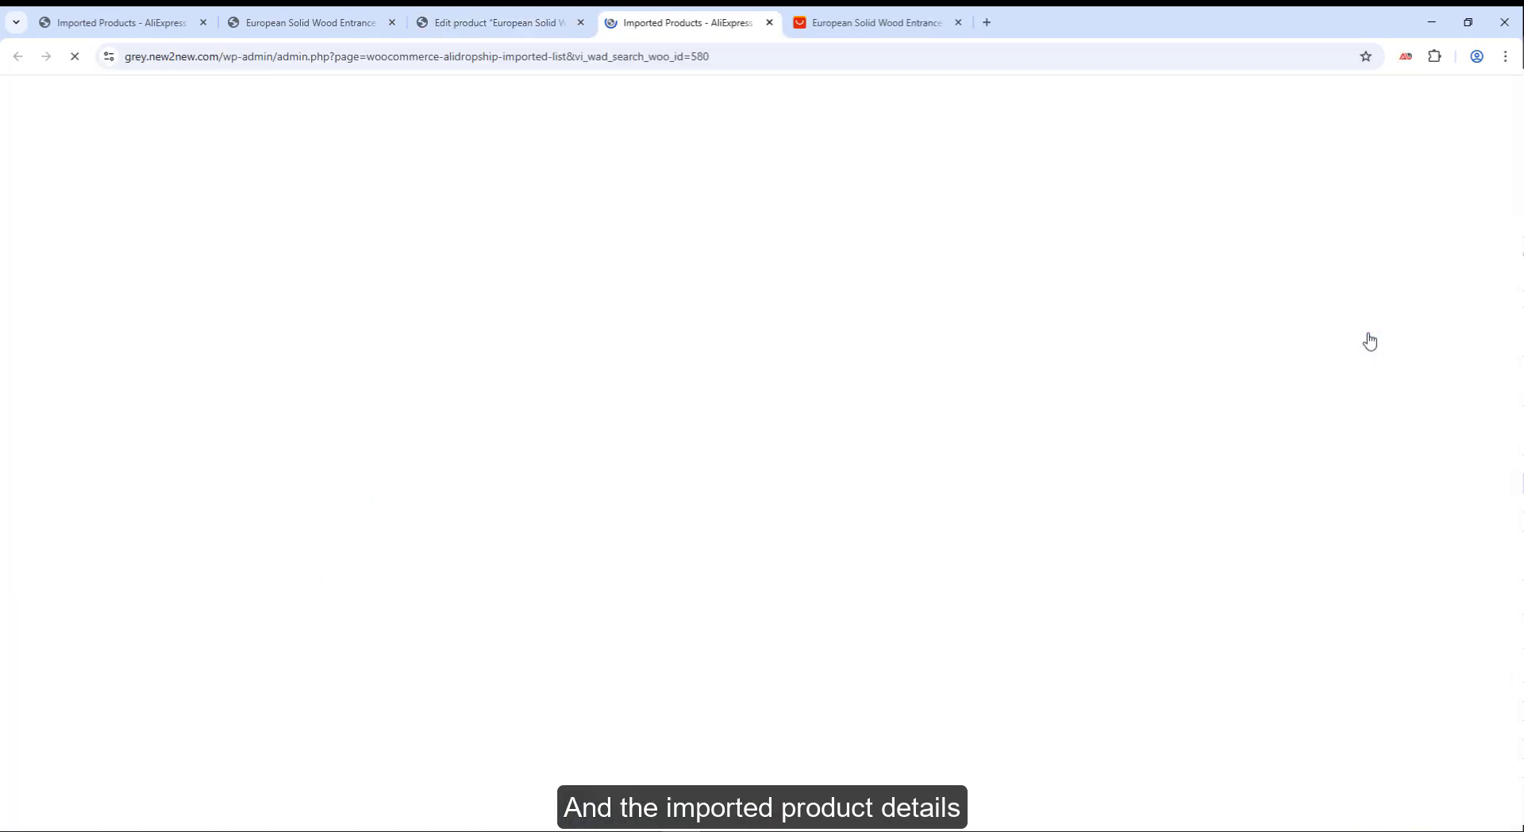
pyautogui.click(1044, 236)
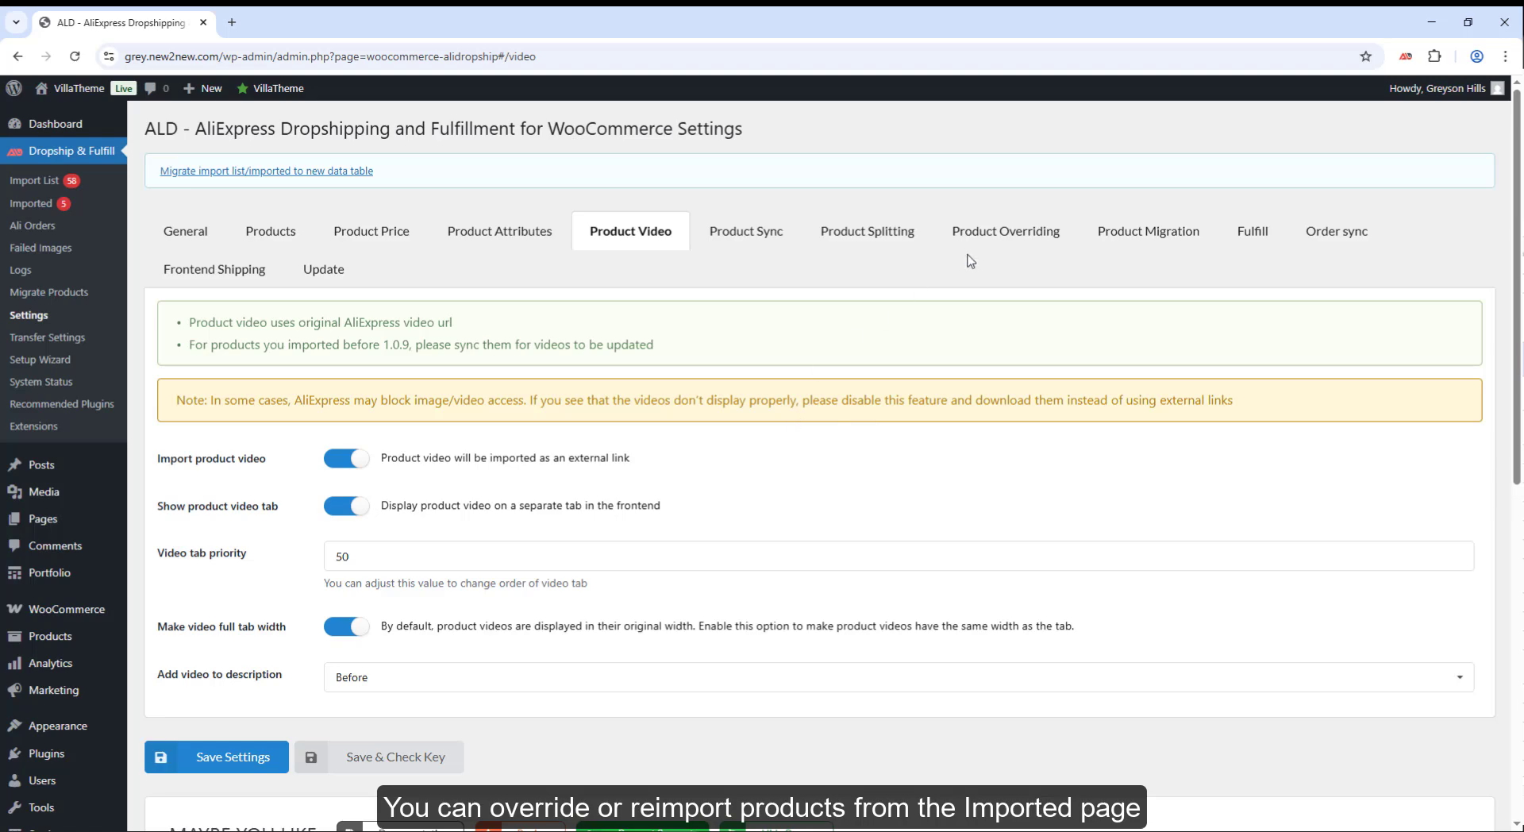
# - In the Product Overriding settings, enable Keep SKU, Hide options, and overriding of title, video, images, specifications and description, and save
pyautogui.click(1004, 232)
pyautogui.scroll(-2, 852, 447)
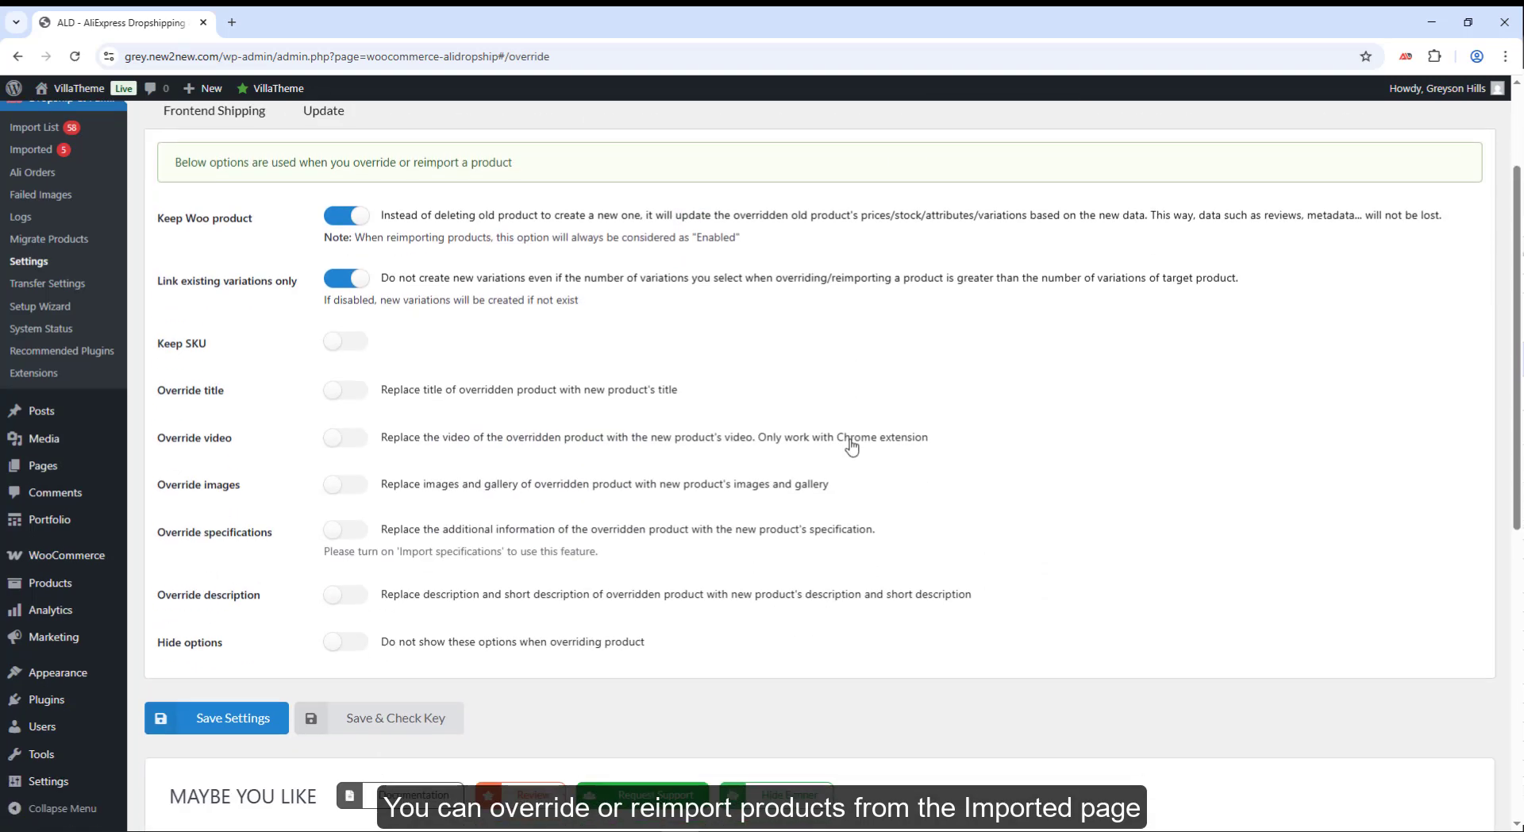
pyautogui.click(346, 341)
pyautogui.click(346, 389)
pyautogui.click(346, 437)
pyautogui.click(346, 484)
pyautogui.click(346, 529)
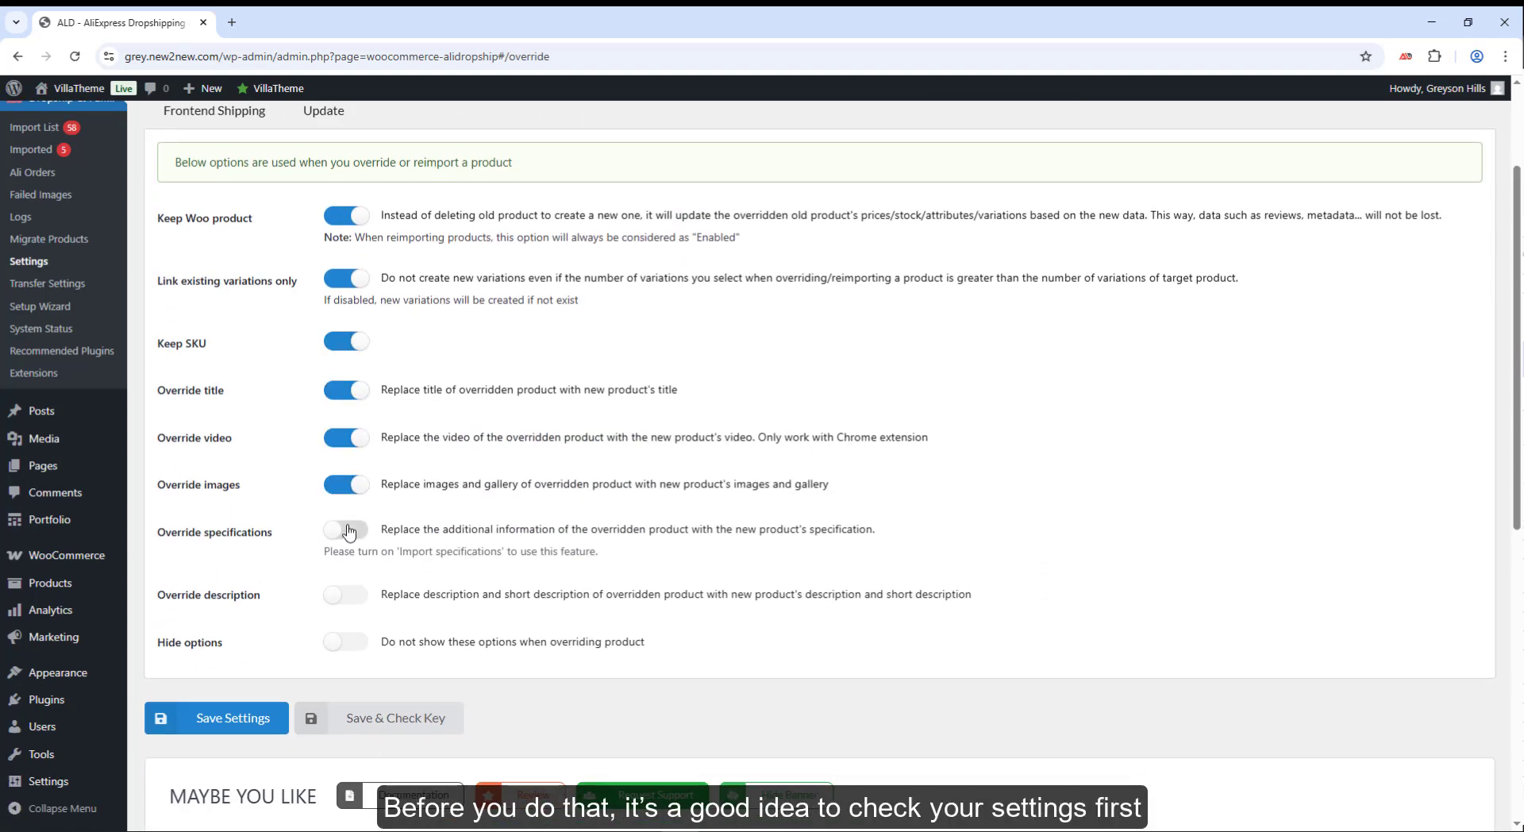
pyautogui.click(346, 594)
pyautogui.click(346, 641)
pyautogui.click(216, 719)
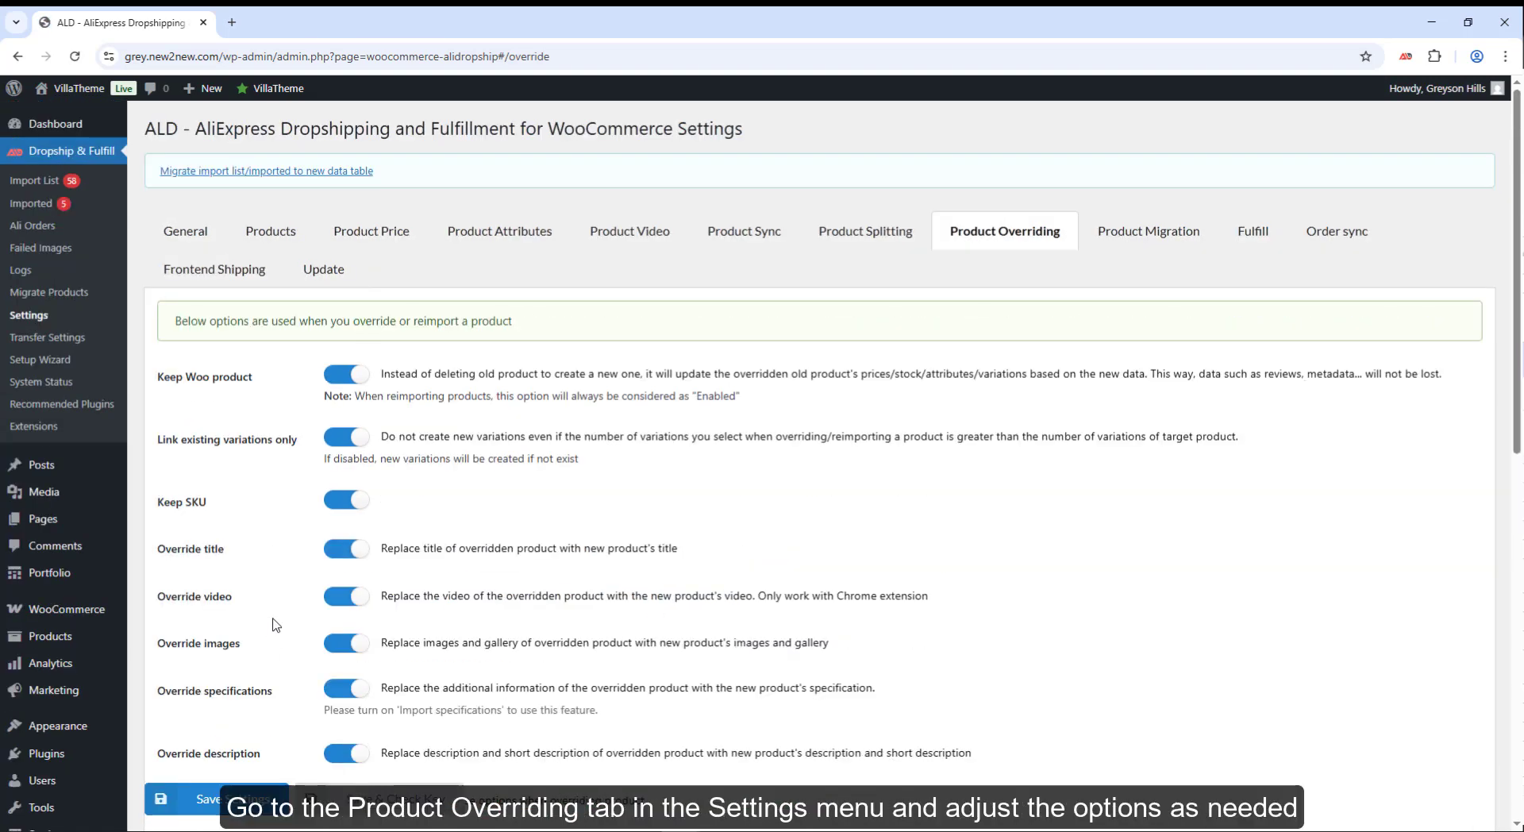
# - Reimport the imported Luxury Design Console Table from AliExpress, keeping 180x40x85cm as the replacement for its first variation
pyautogui.click(49, 203)
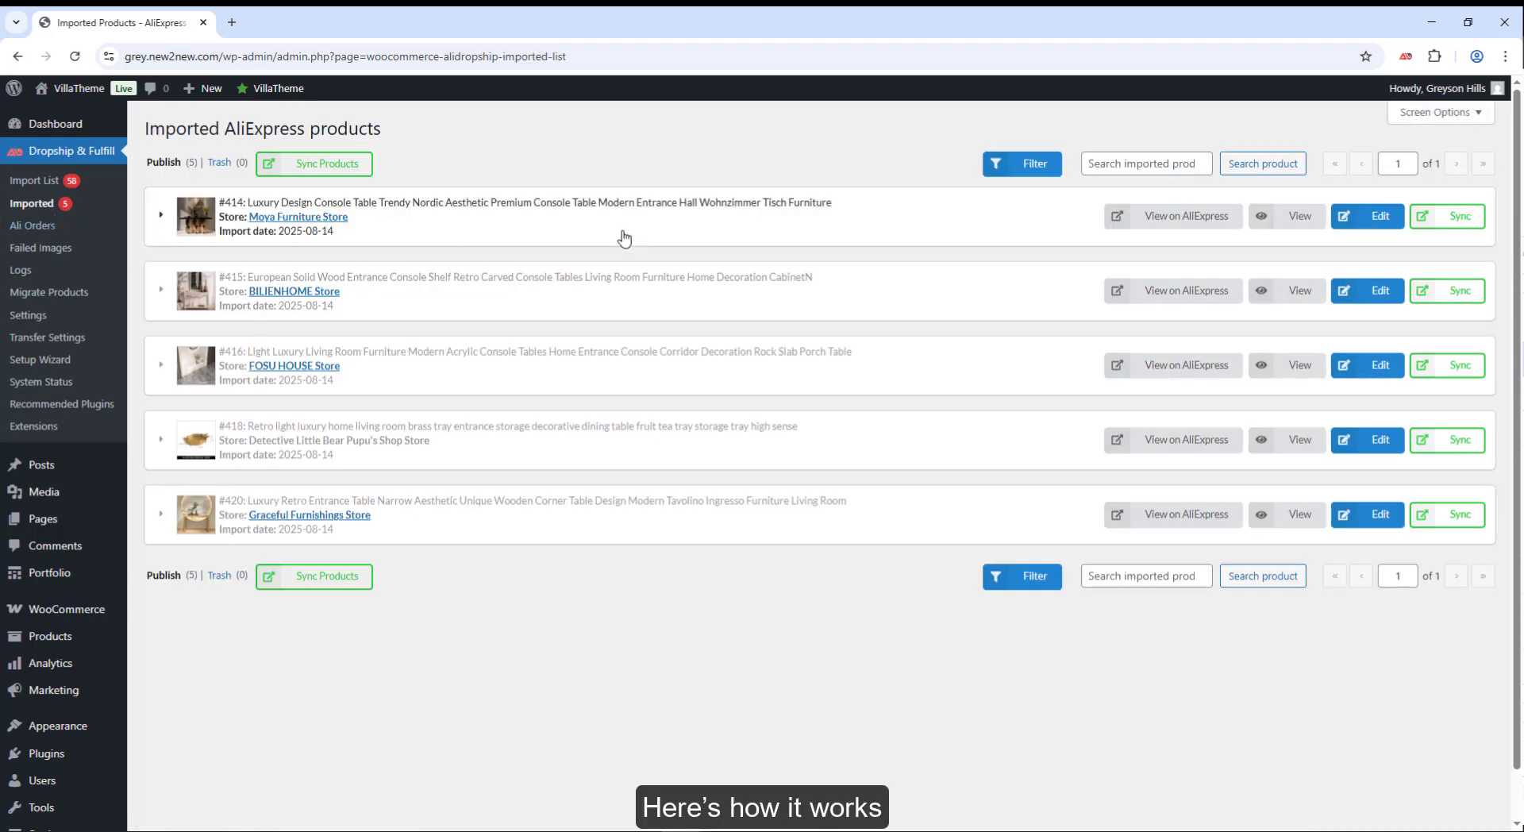
pyautogui.click(748, 237)
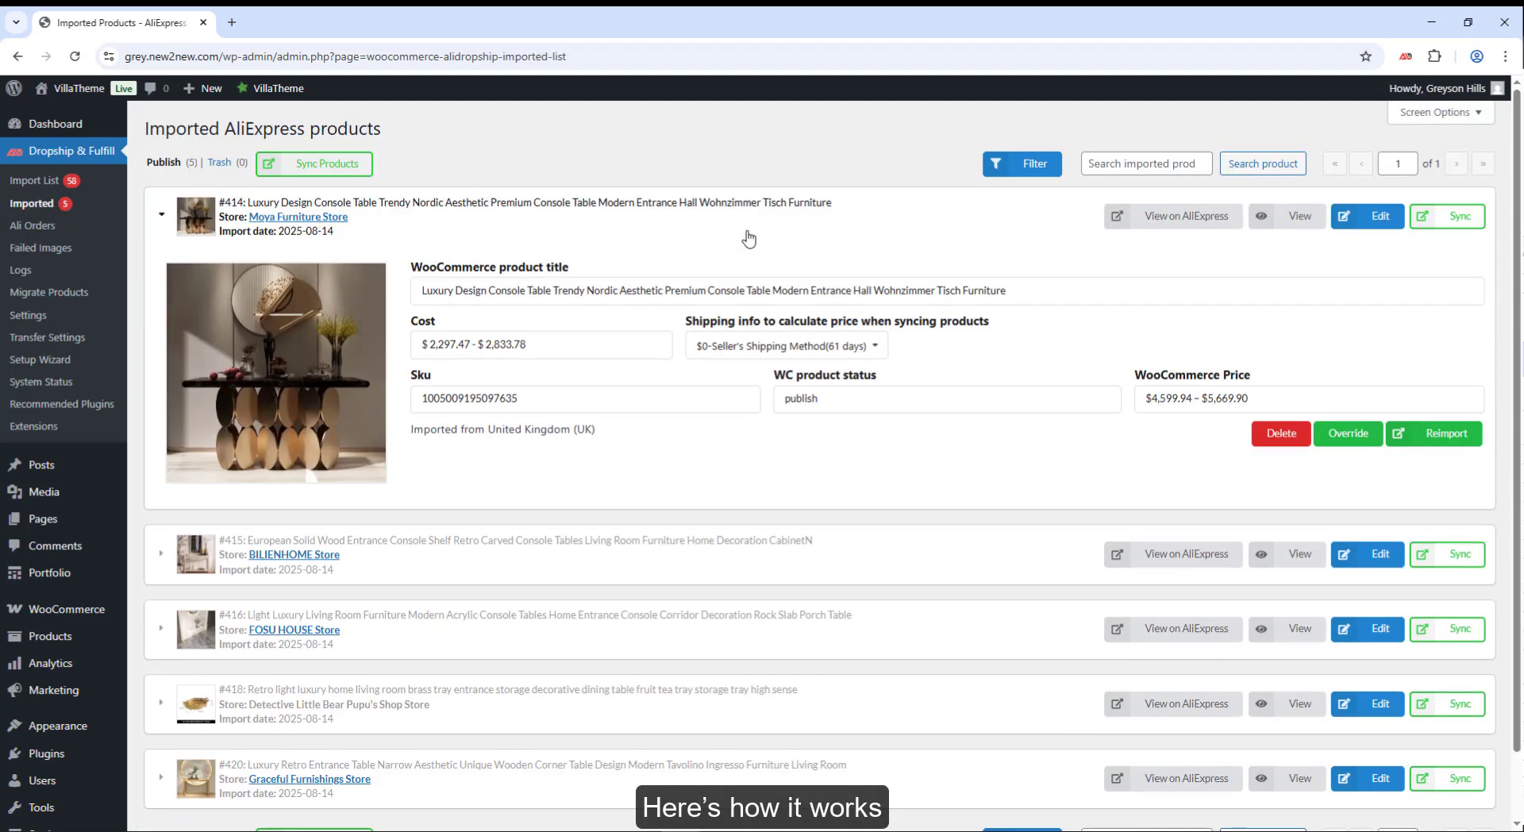
pyautogui.click(1438, 438)
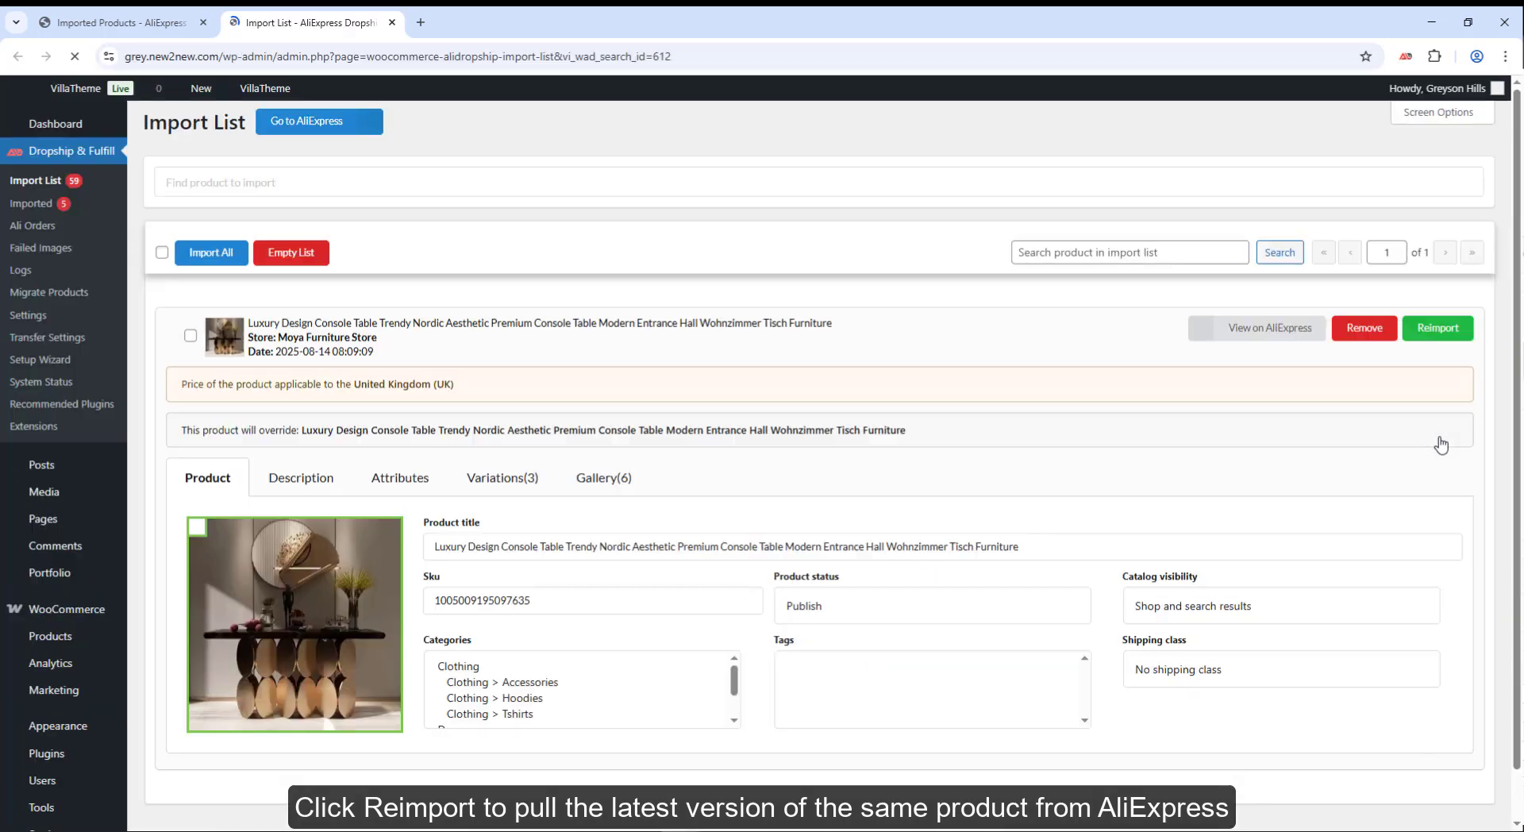
pyautogui.click(1437, 328)
pyautogui.click(922, 467)
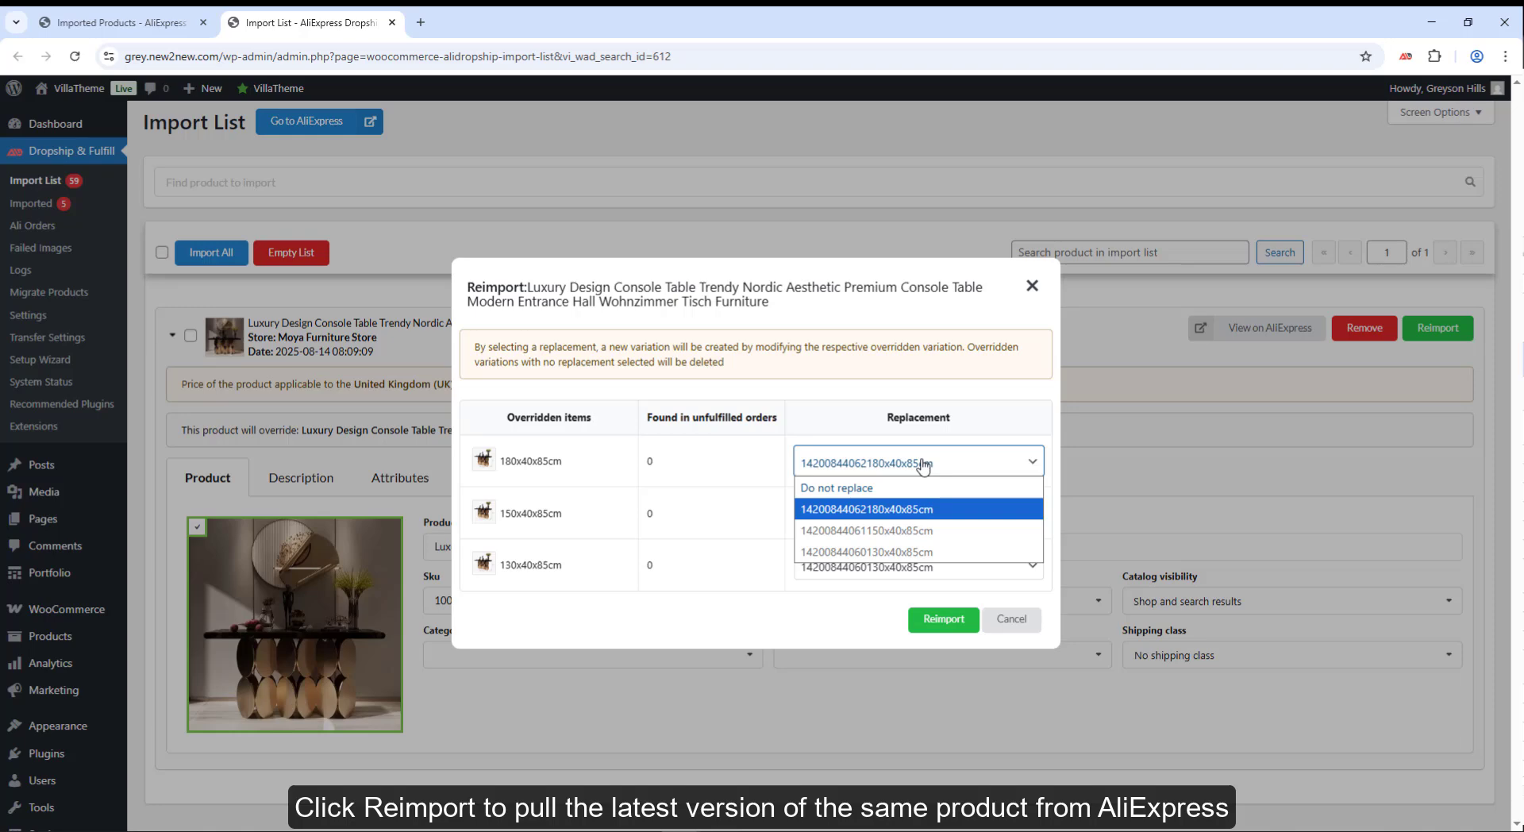
pyautogui.click(922, 467)
pyautogui.click(942, 622)
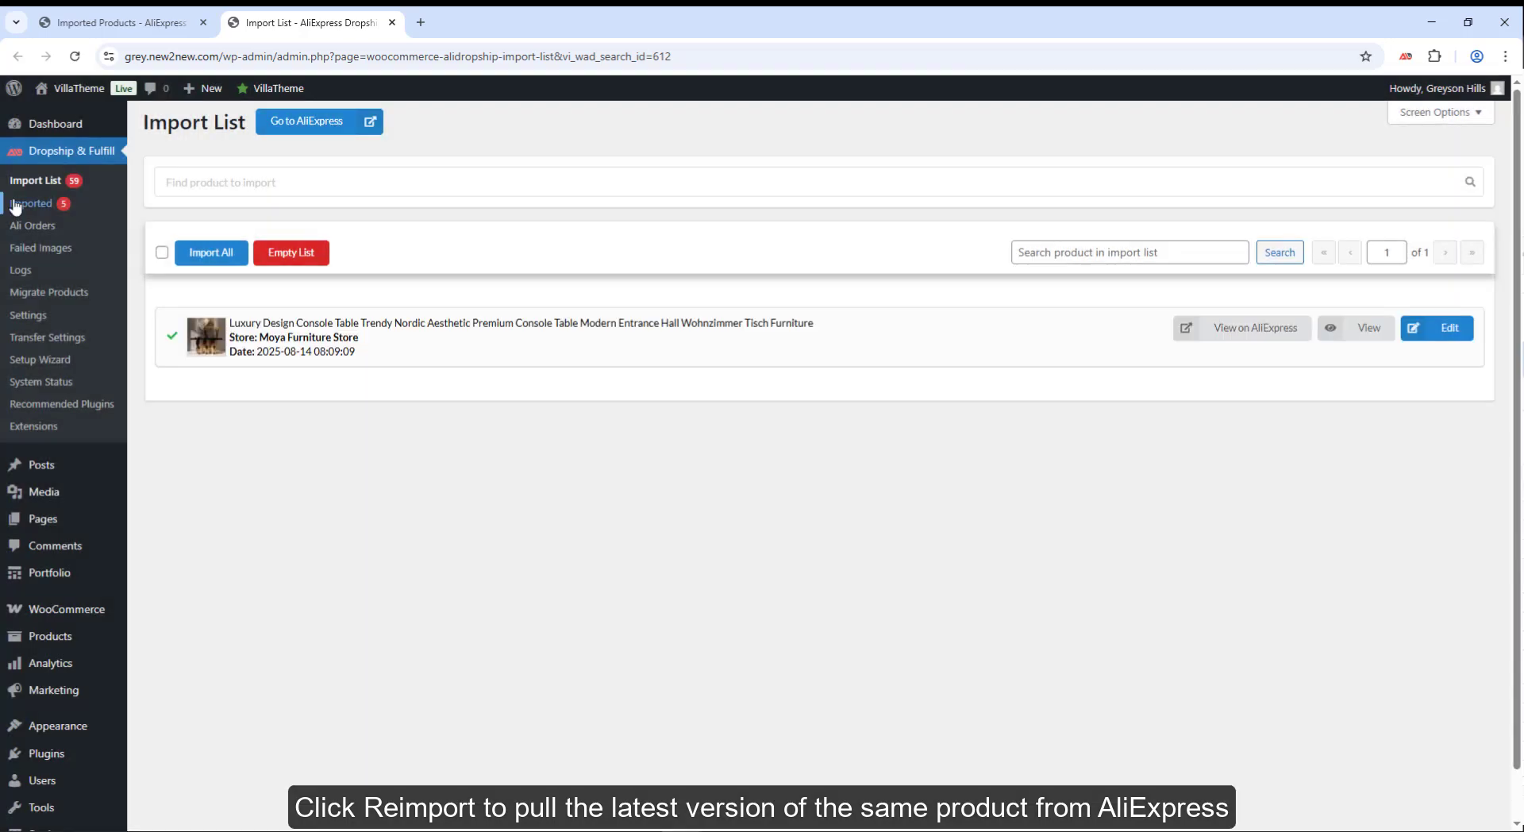
# - Open the override dialog for the European Solid Wood Entrance Console, and select the brass tray's SKU in the import list
pyautogui.click(19, 203)
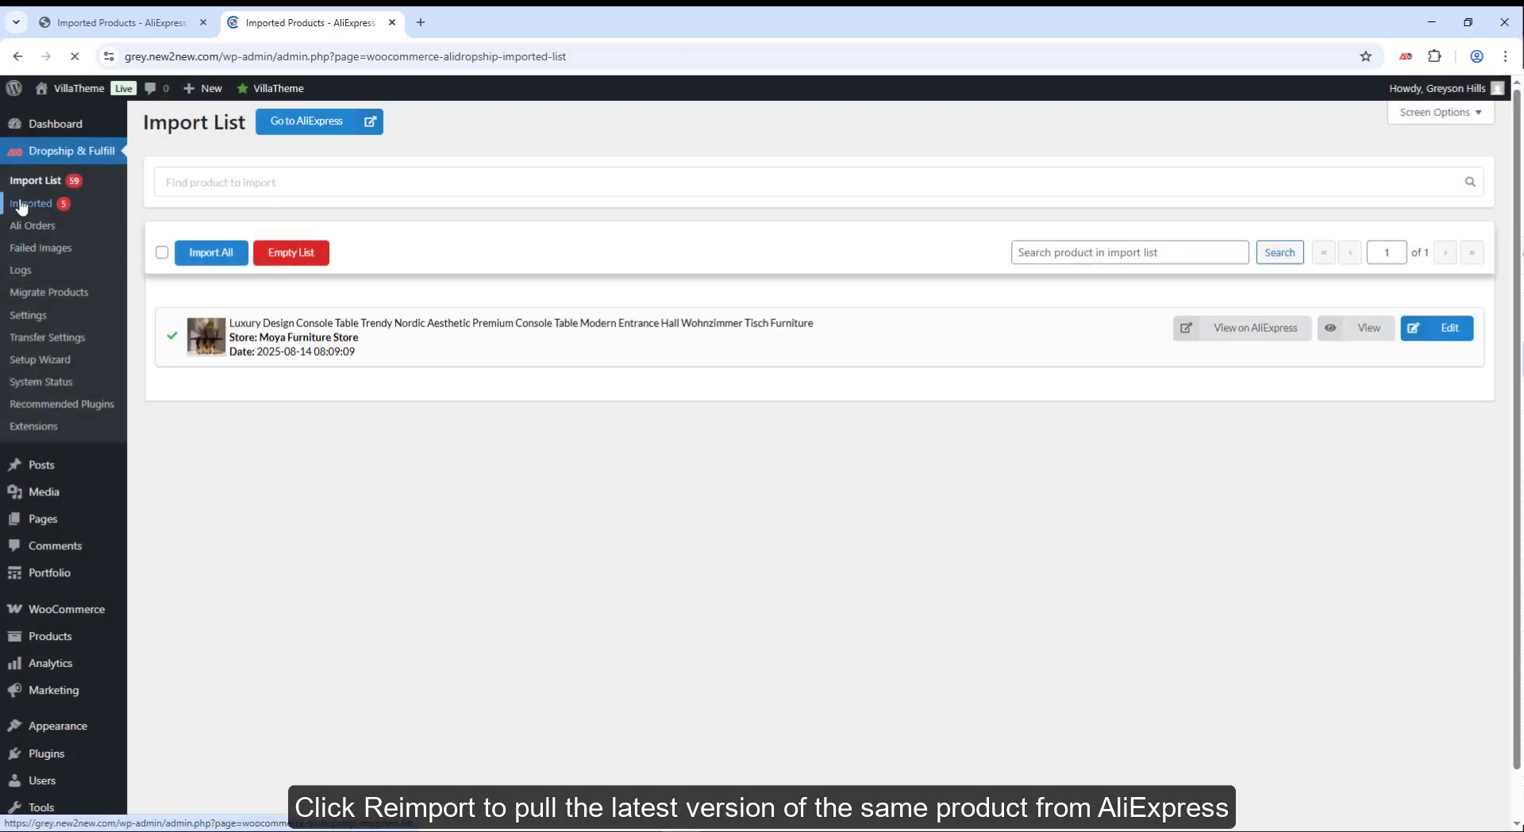
pyautogui.click(850, 322)
pyautogui.click(1352, 553)
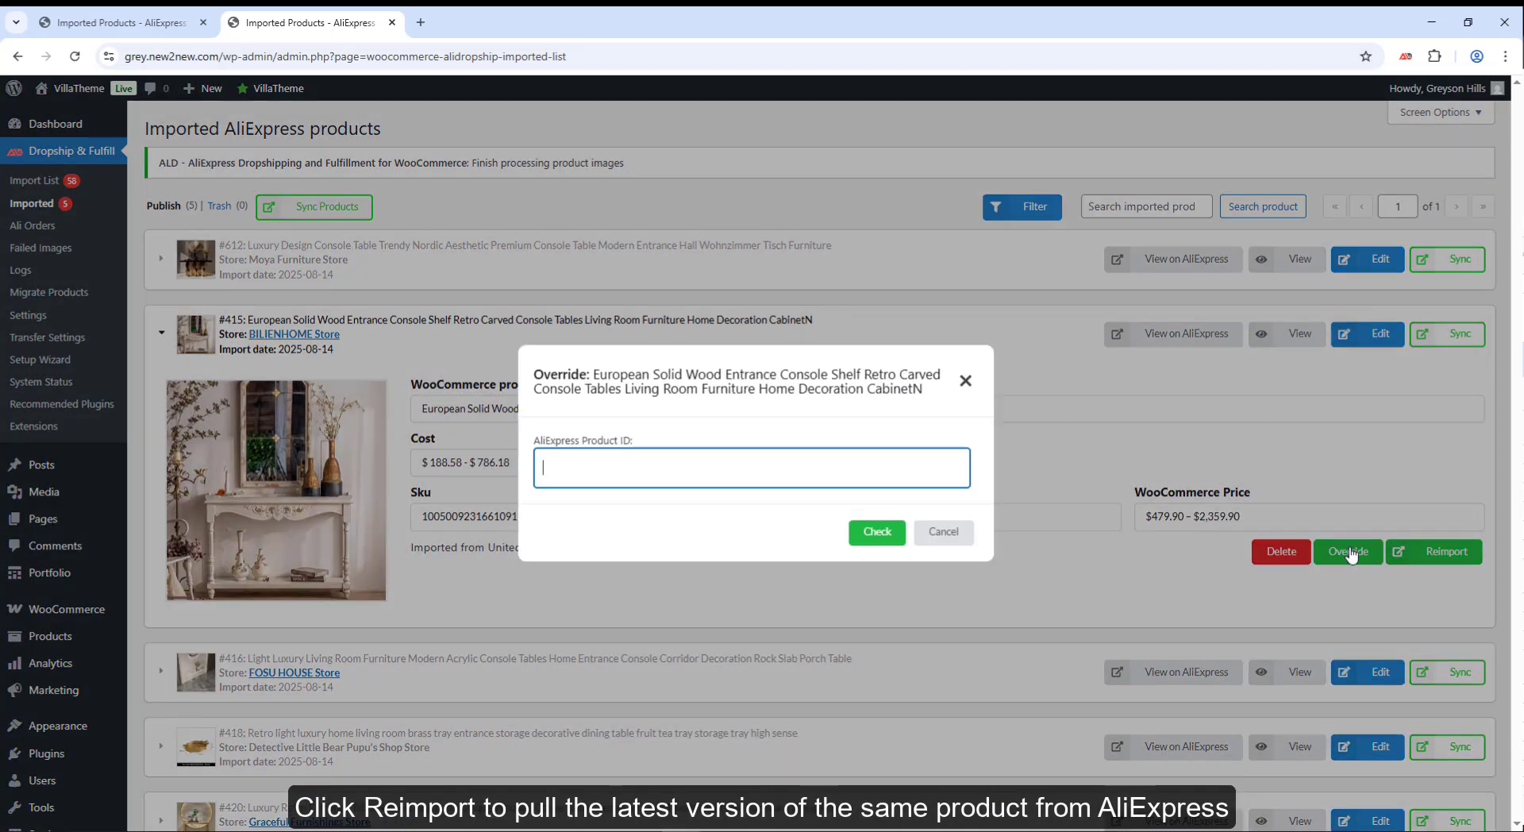
pyautogui.click(118, 24)
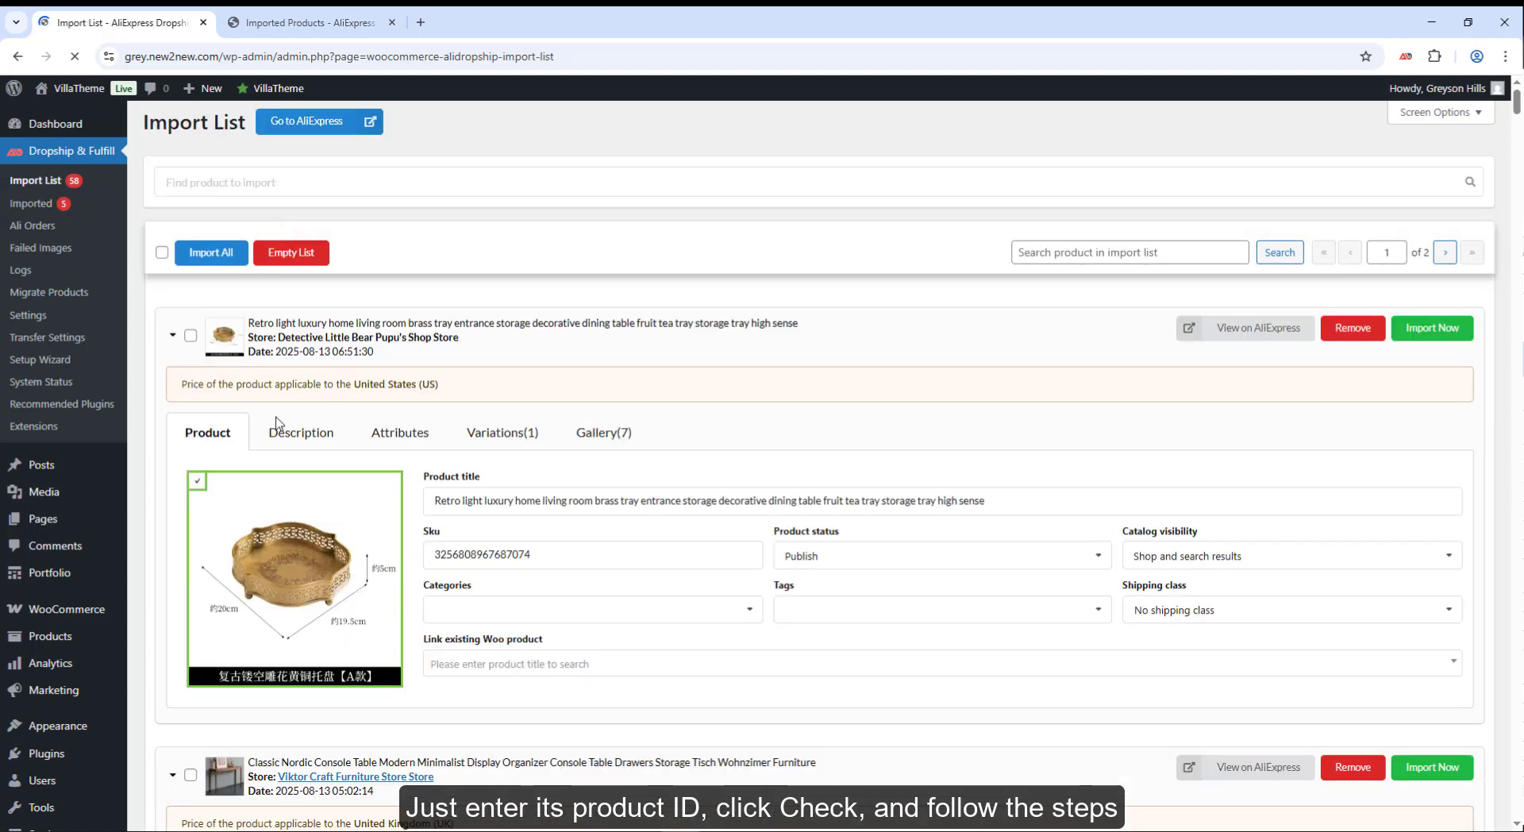
pyautogui.doubleClick(476, 549)
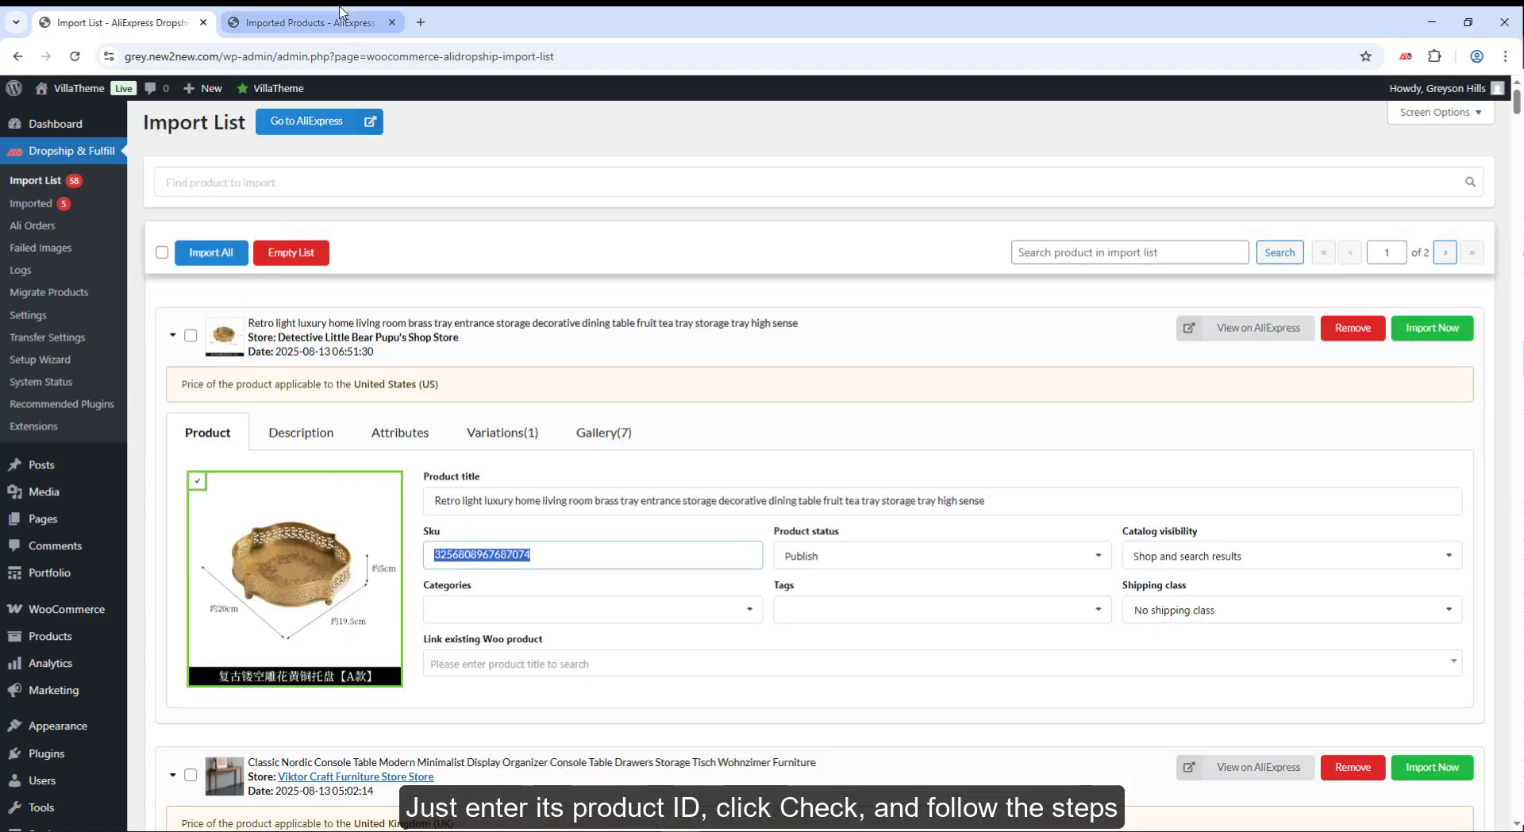
pyautogui.click(310, 22)
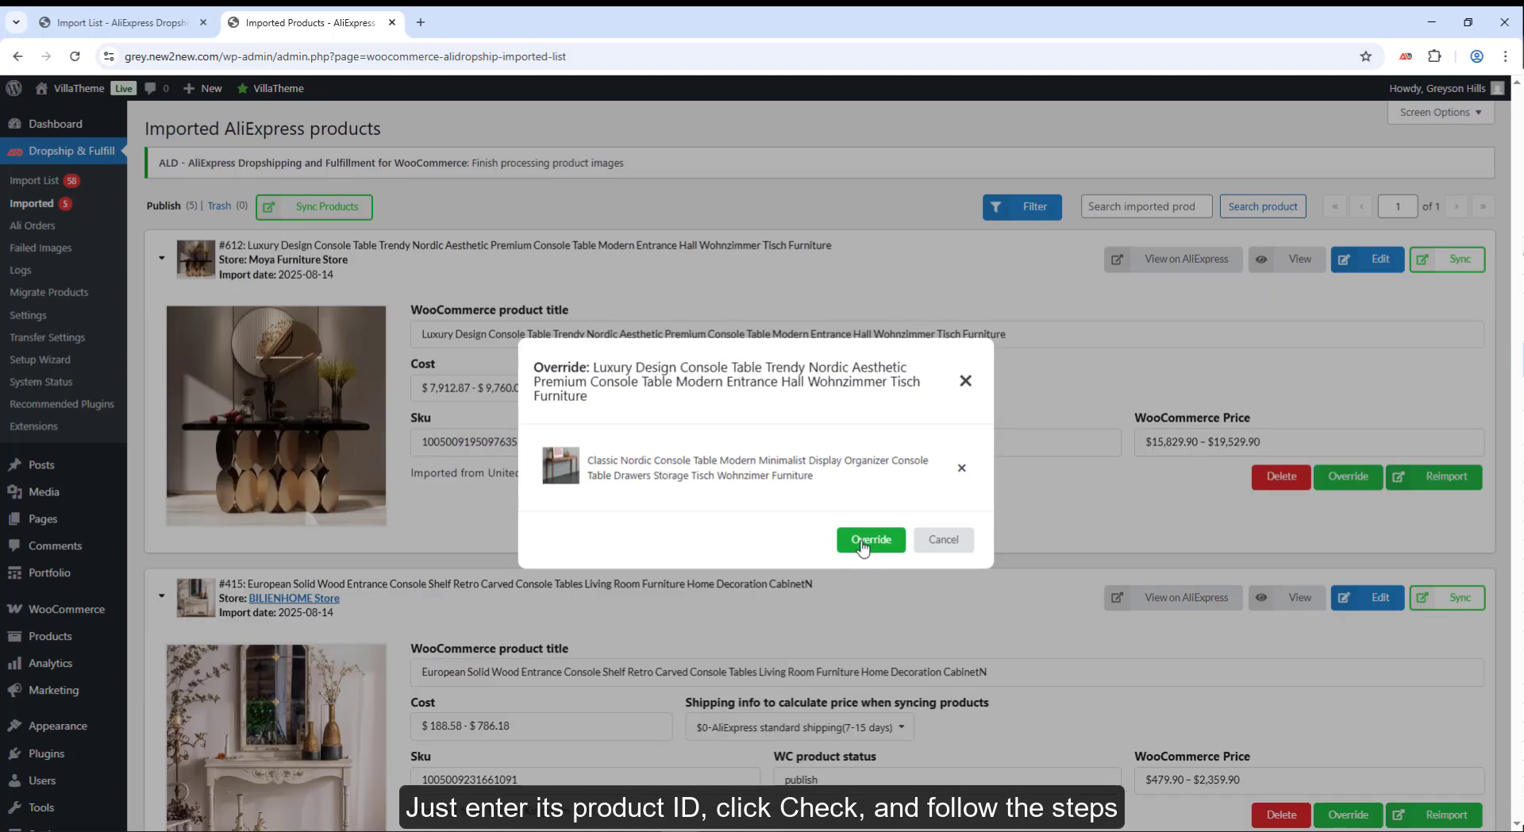
# - Override the Luxury Design Console Table with the Classic Nordic Console Table, keeping 108x35x85cm as the replacement for its 180x40x85cm variation
pyautogui.click(865, 538)
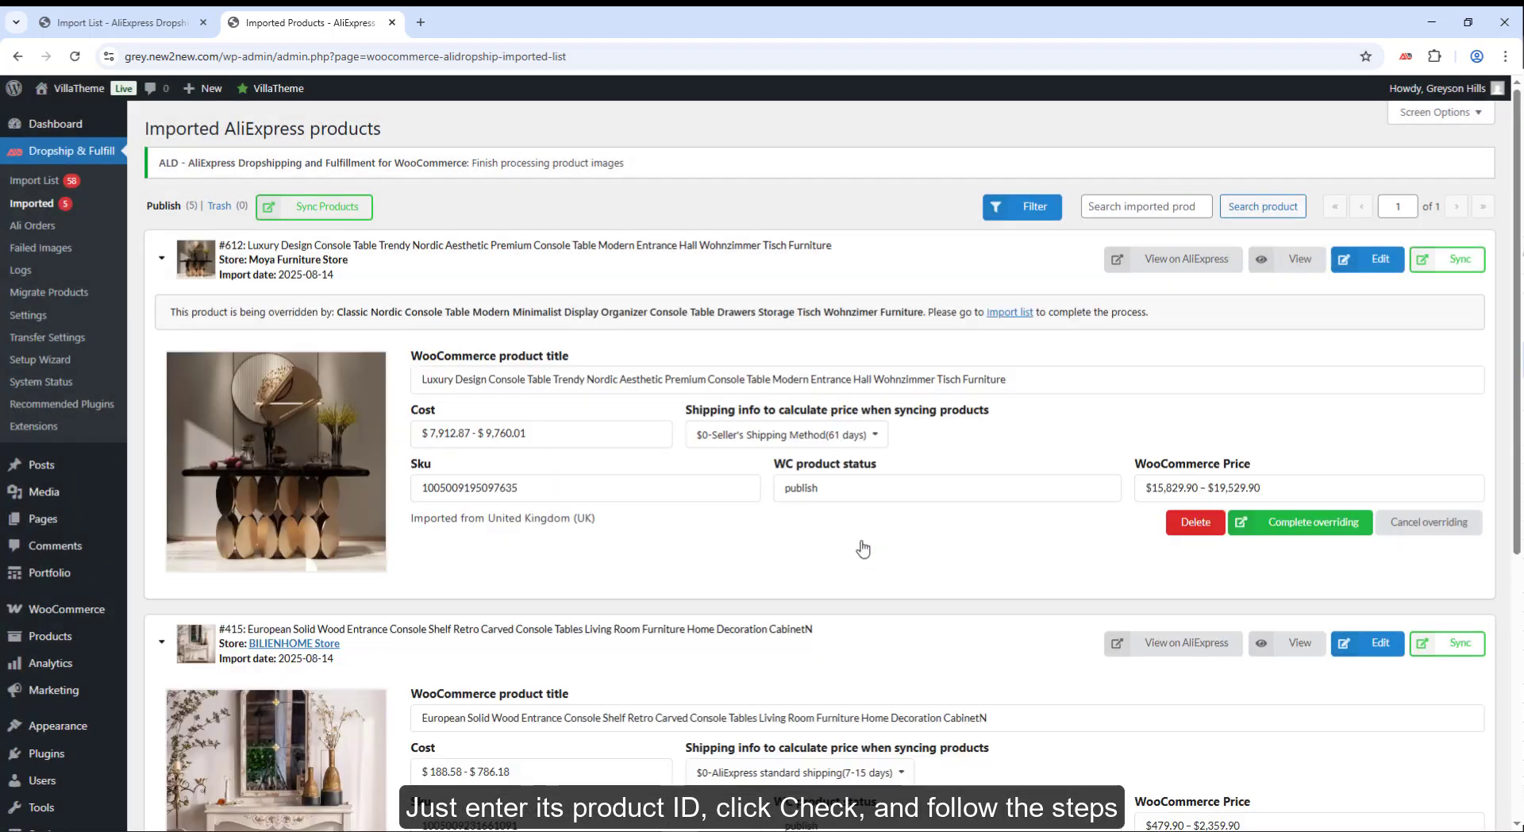
pyautogui.click(1266, 528)
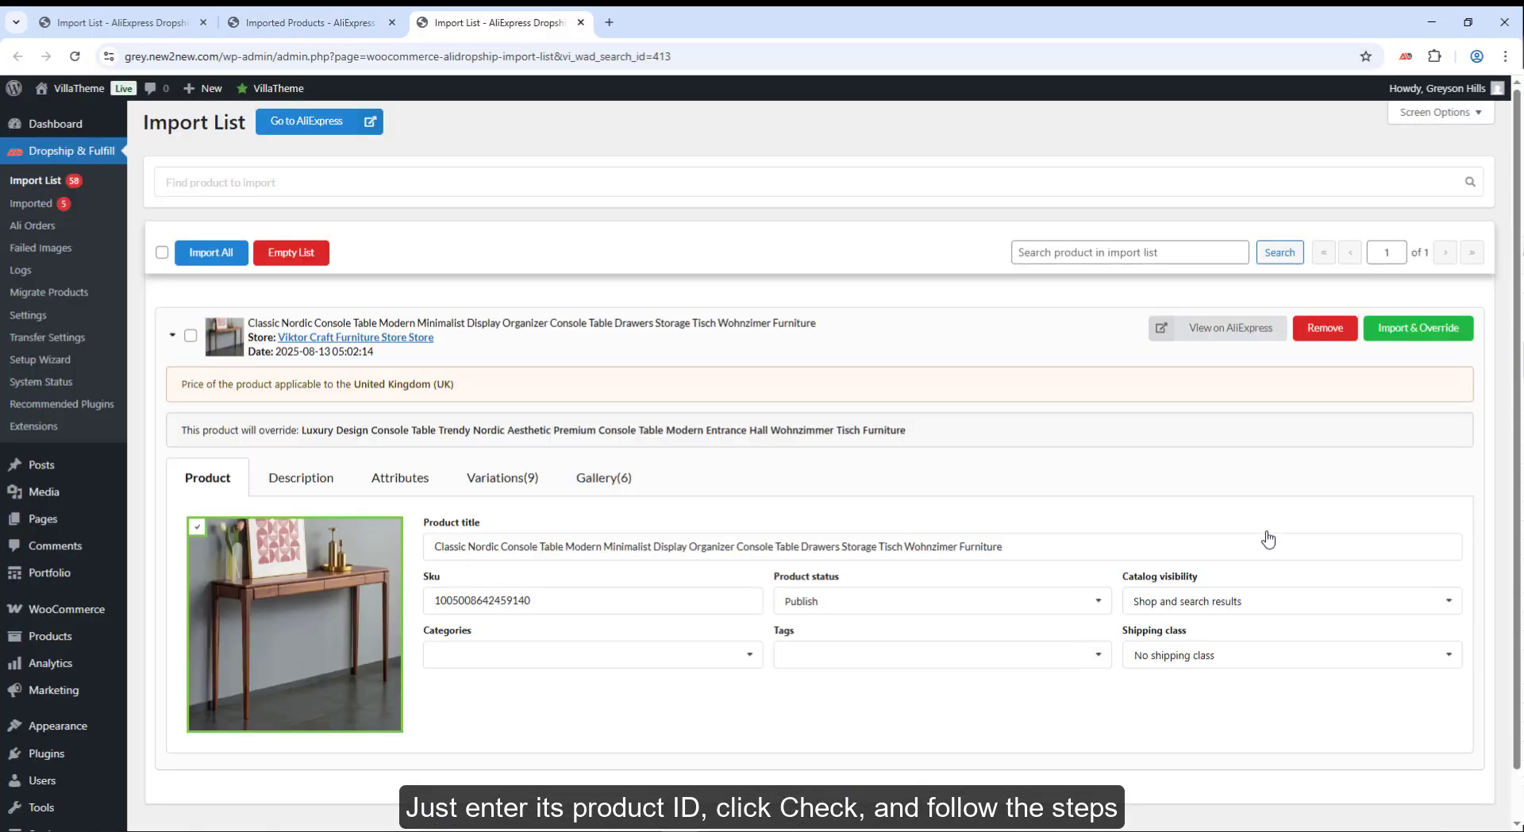
pyautogui.click(1396, 328)
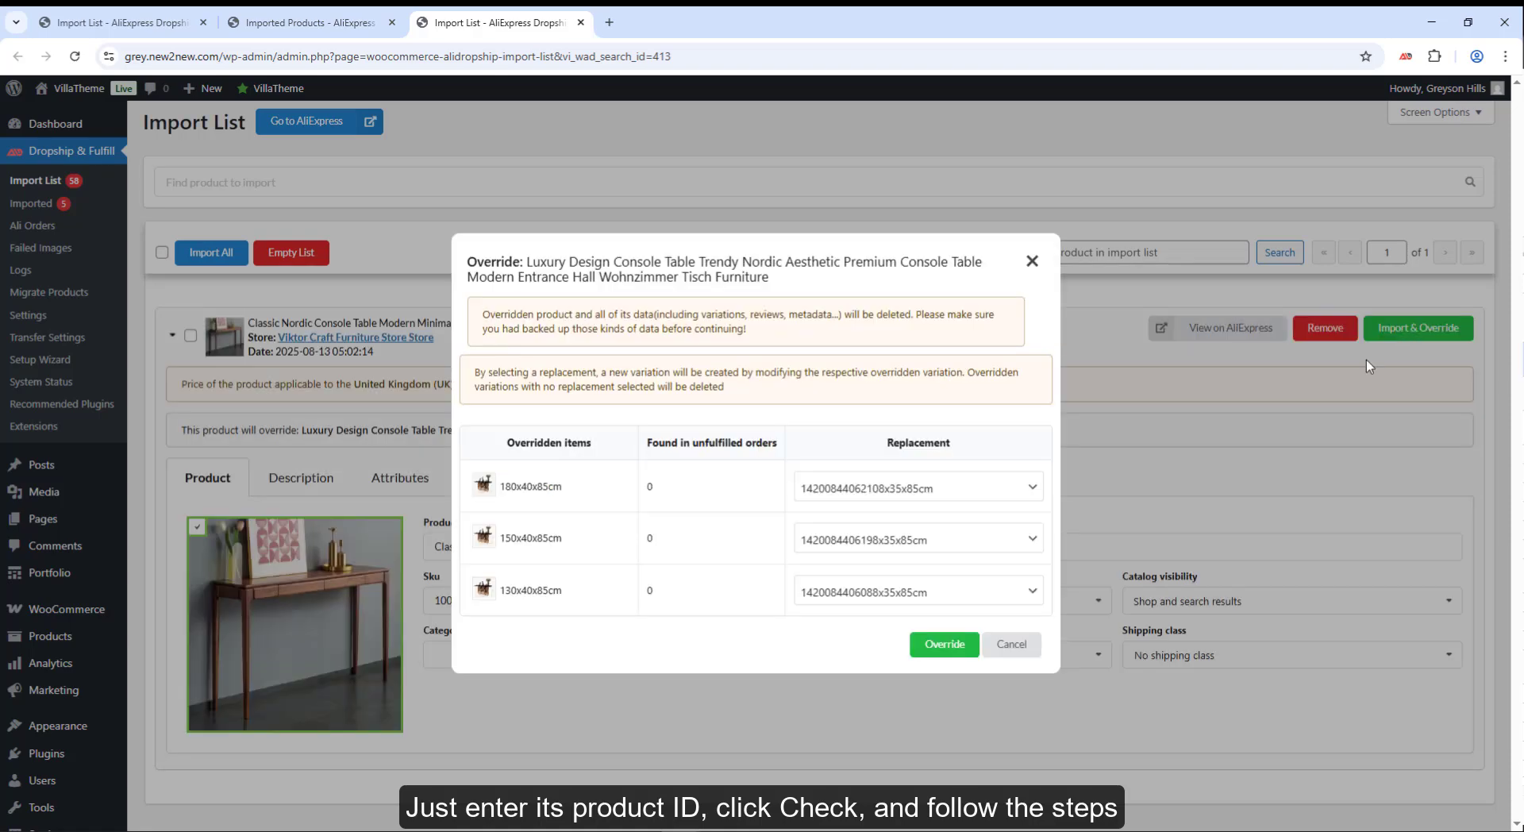
pyautogui.click(907, 492)
pyautogui.click(907, 492)
pyautogui.click(936, 647)
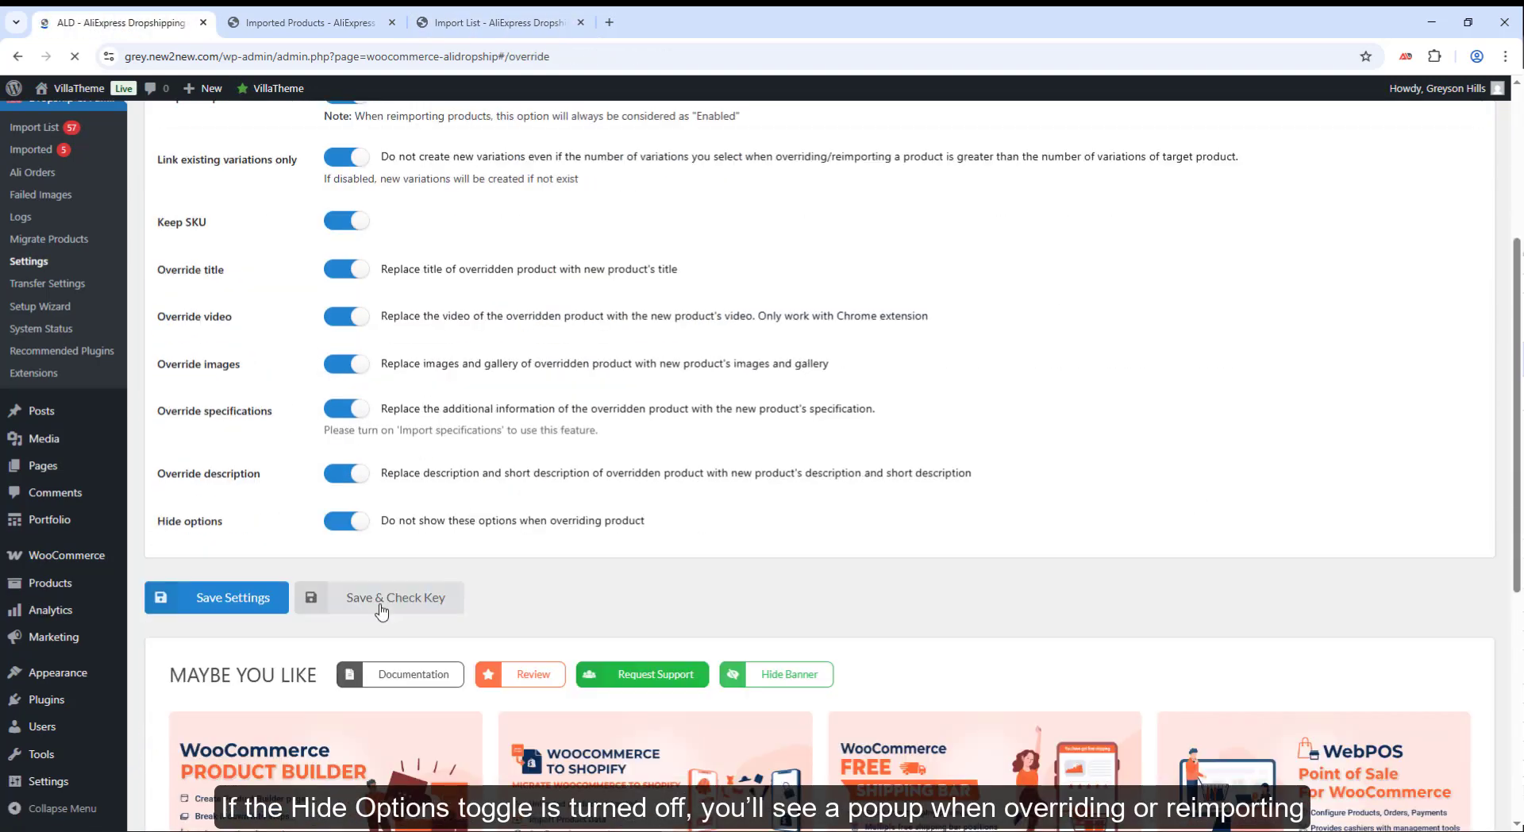
# - Turn off and save Hide options in the overriding settings, and start importing the brass tray over the Classic Nordic Console Table
pyautogui.click(346, 521)
pyautogui.click(216, 597)
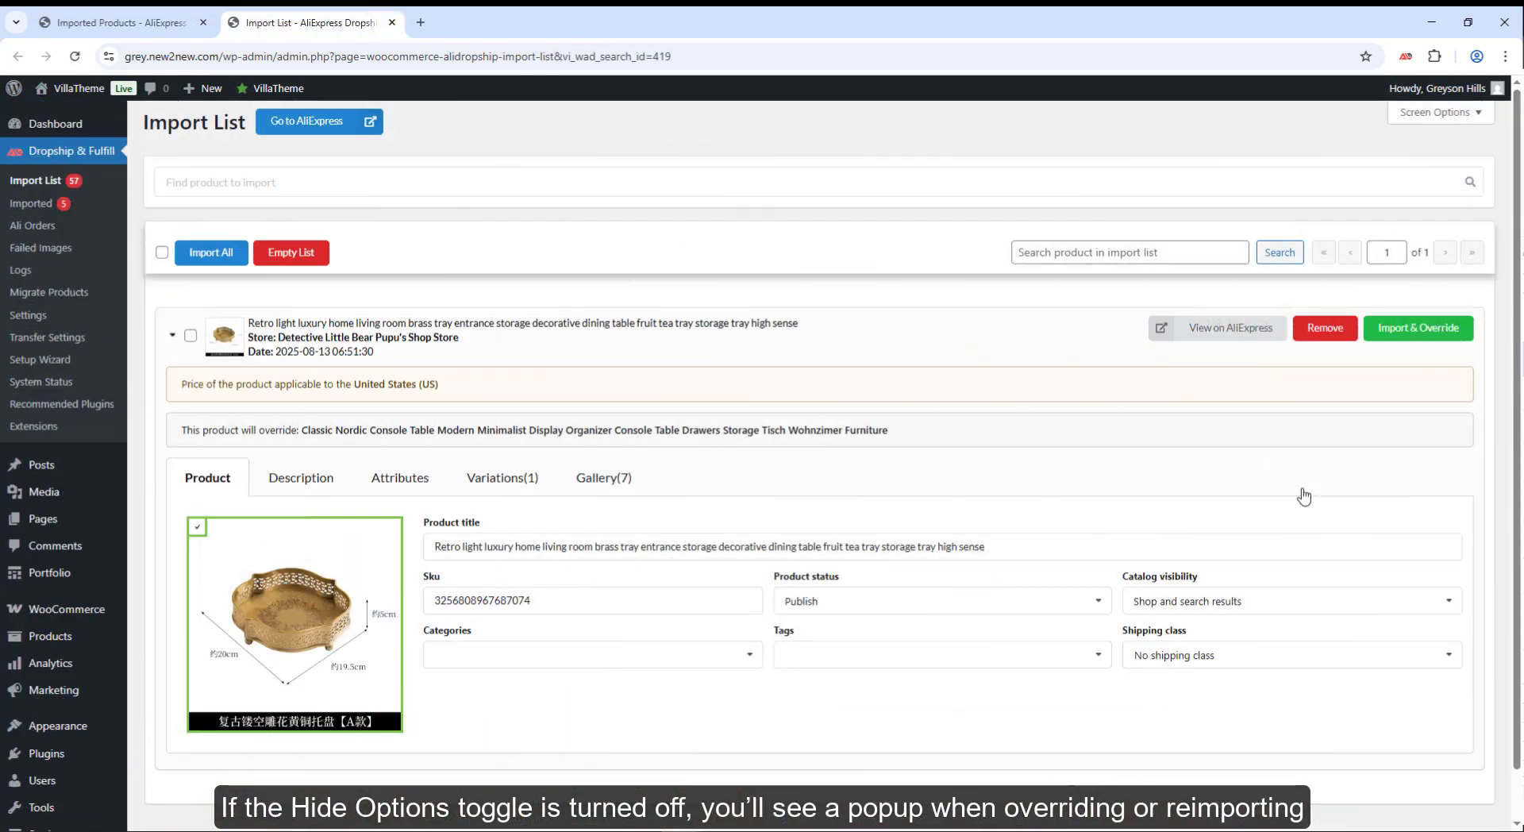
pyautogui.click(1407, 340)
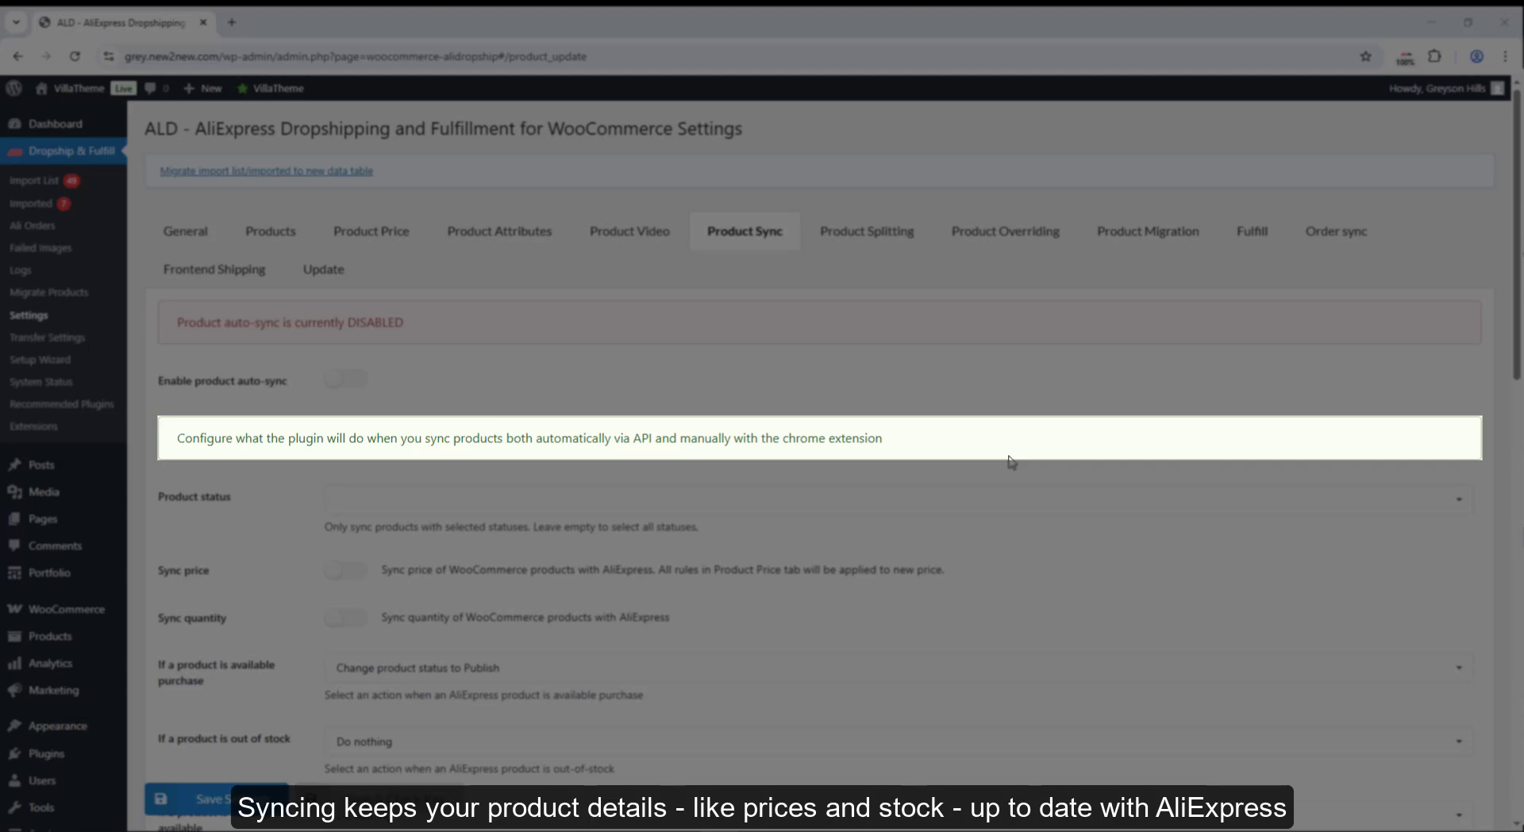
# - Review the Product Sync settings and select Publish, Pending, Draft and Private as the product statuses to sync
pyautogui.scroll(-5, 1011, 461)
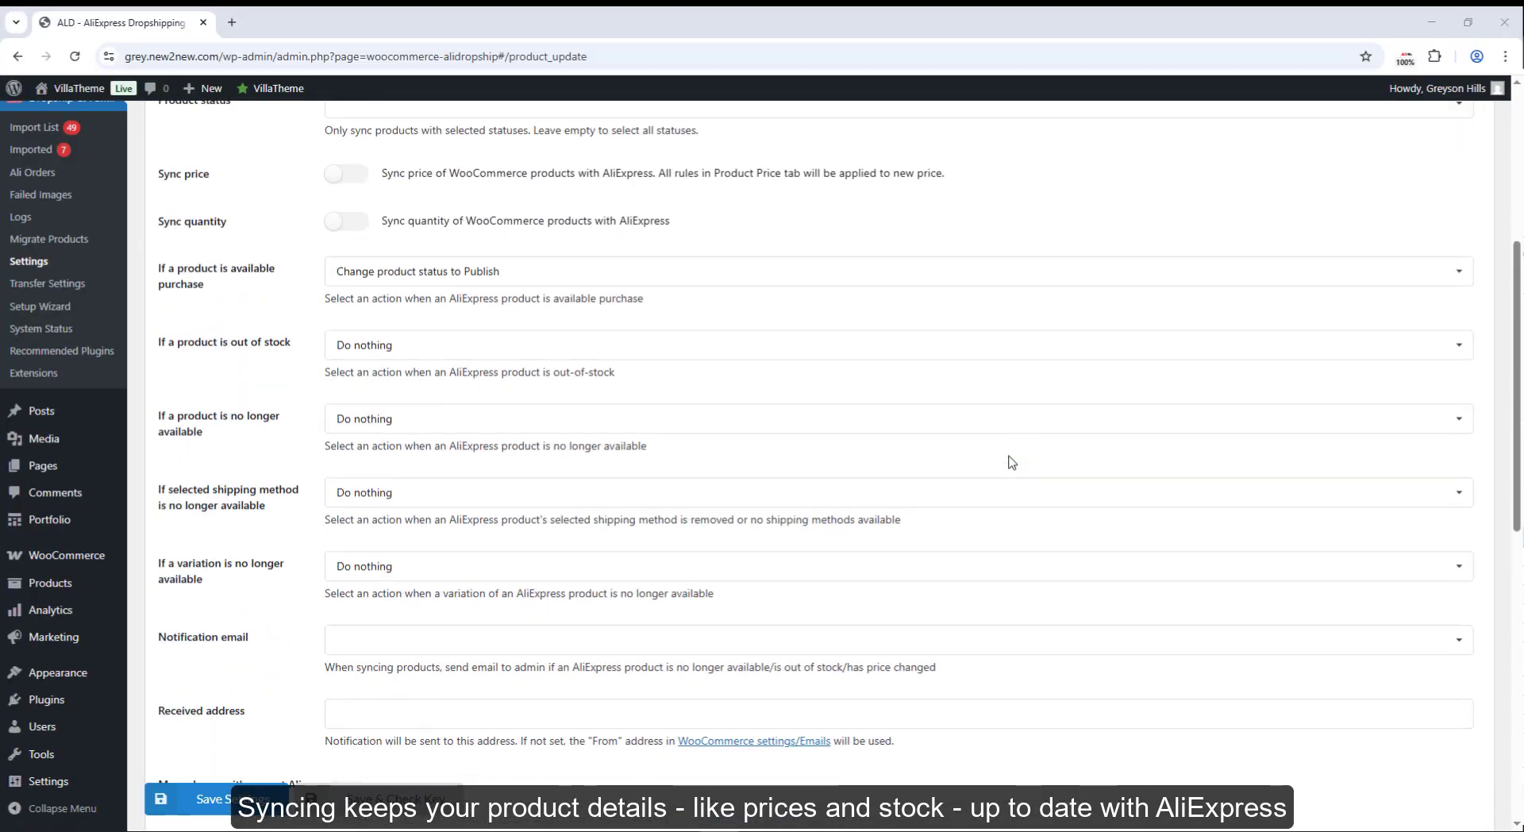
pyautogui.scroll(-3, 1010, 461)
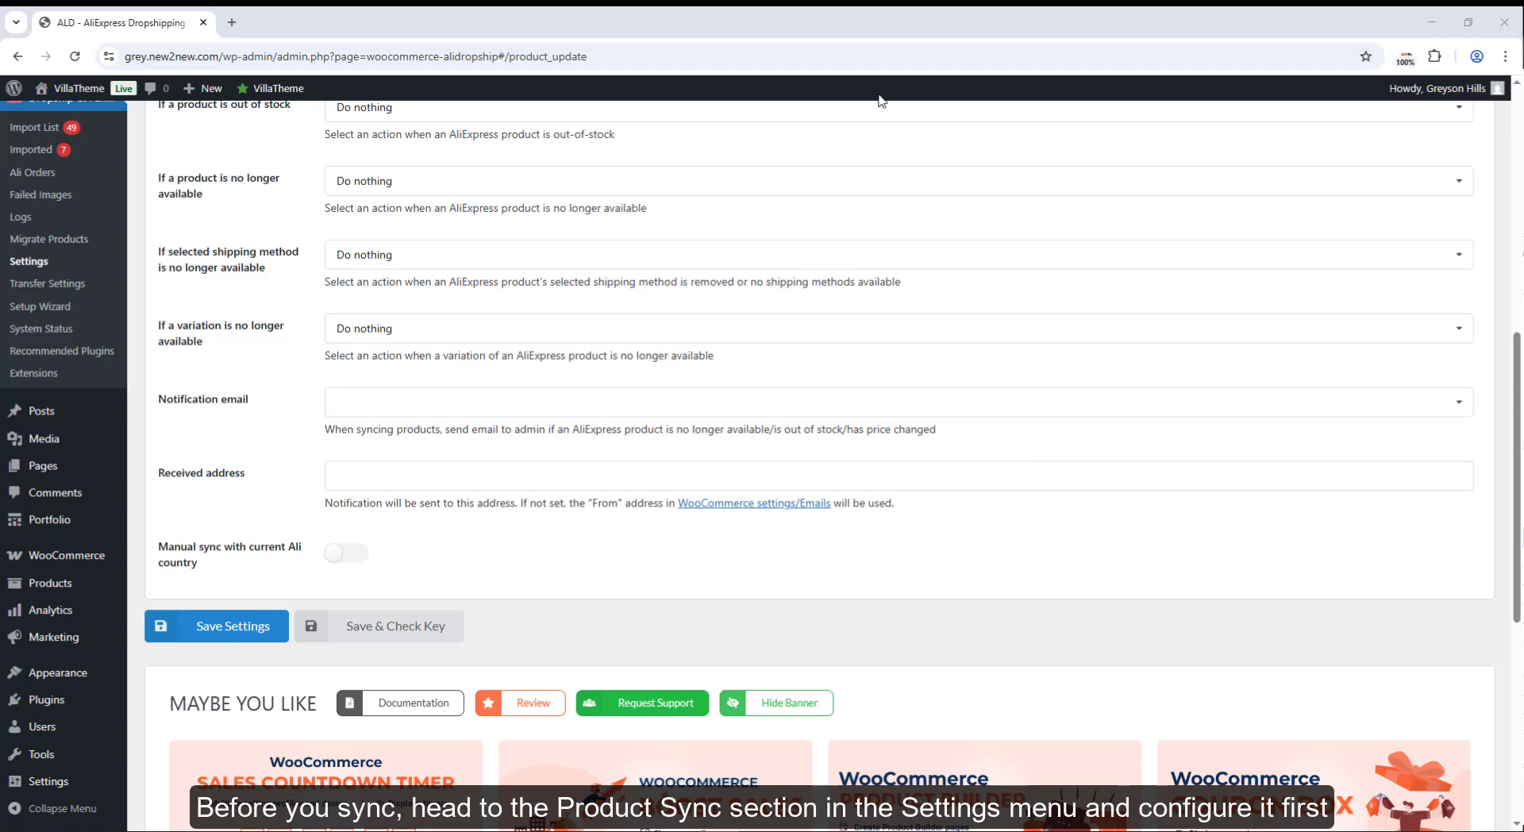
pyautogui.scroll(8, 861, 140)
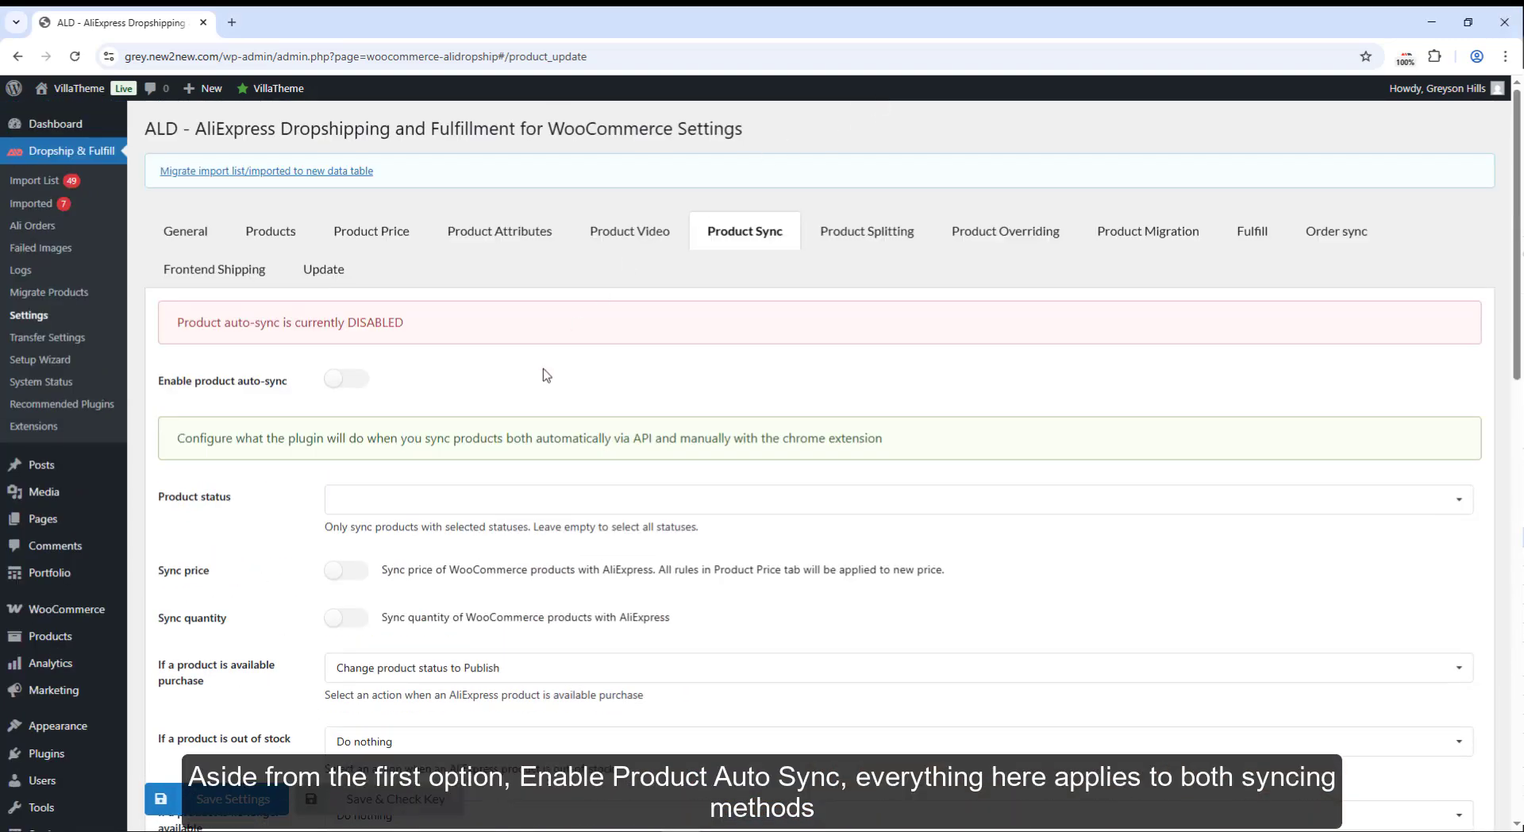
pyautogui.click(498, 499)
pyautogui.click(489, 526)
pyautogui.click(490, 521)
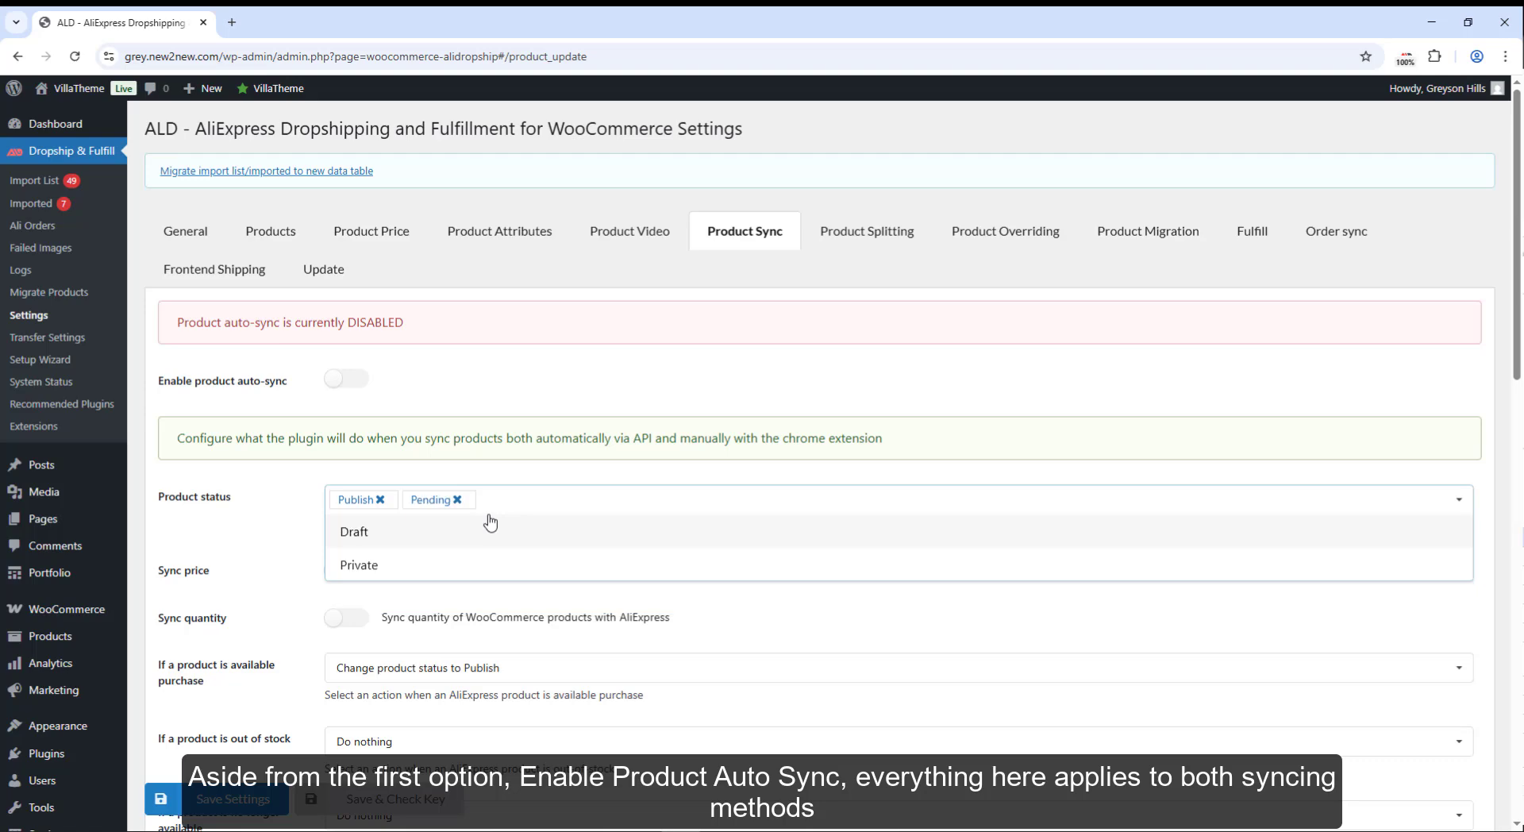
pyautogui.click(490, 521)
pyautogui.click(490, 522)
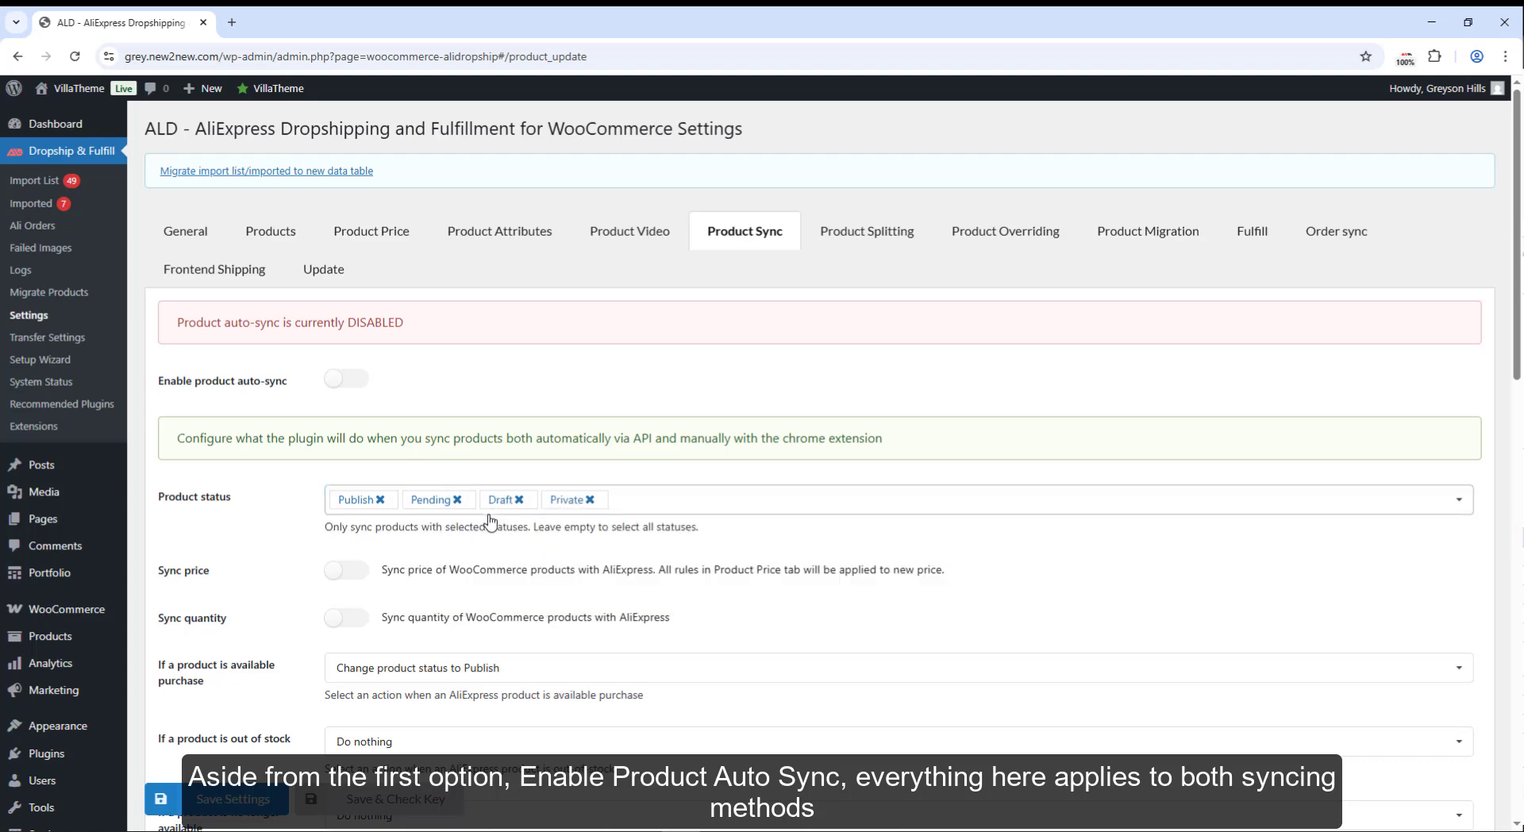
# - Enable price syncing and exclude on-sale products from it
pyautogui.scroll(-3, 489, 521)
pyautogui.click(346, 332)
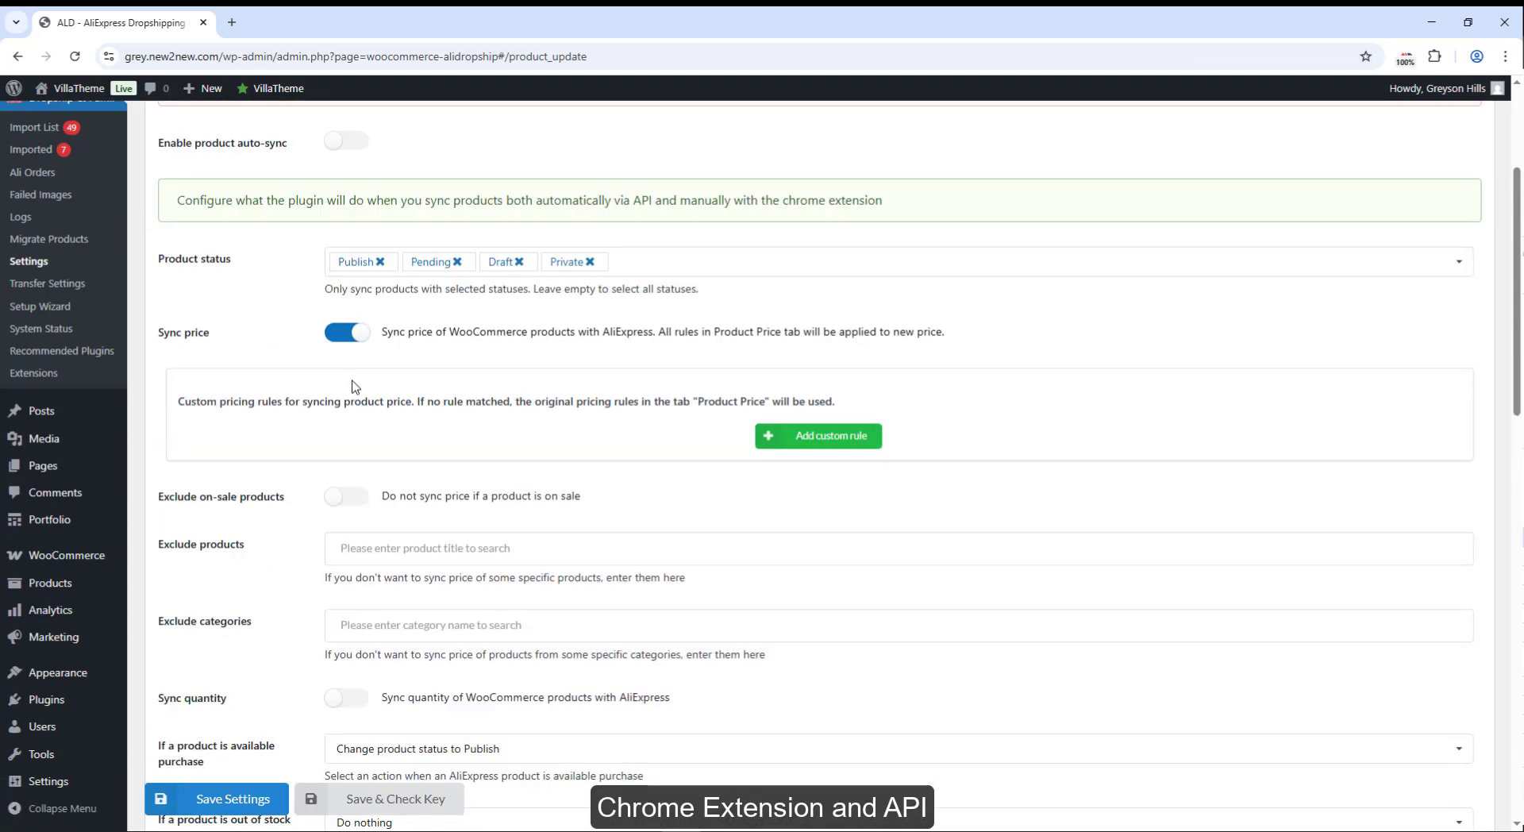
pyautogui.click(349, 497)
# - Add a custom pricing rule for price syncing and check its product and category conditions
pyautogui.click(849, 437)
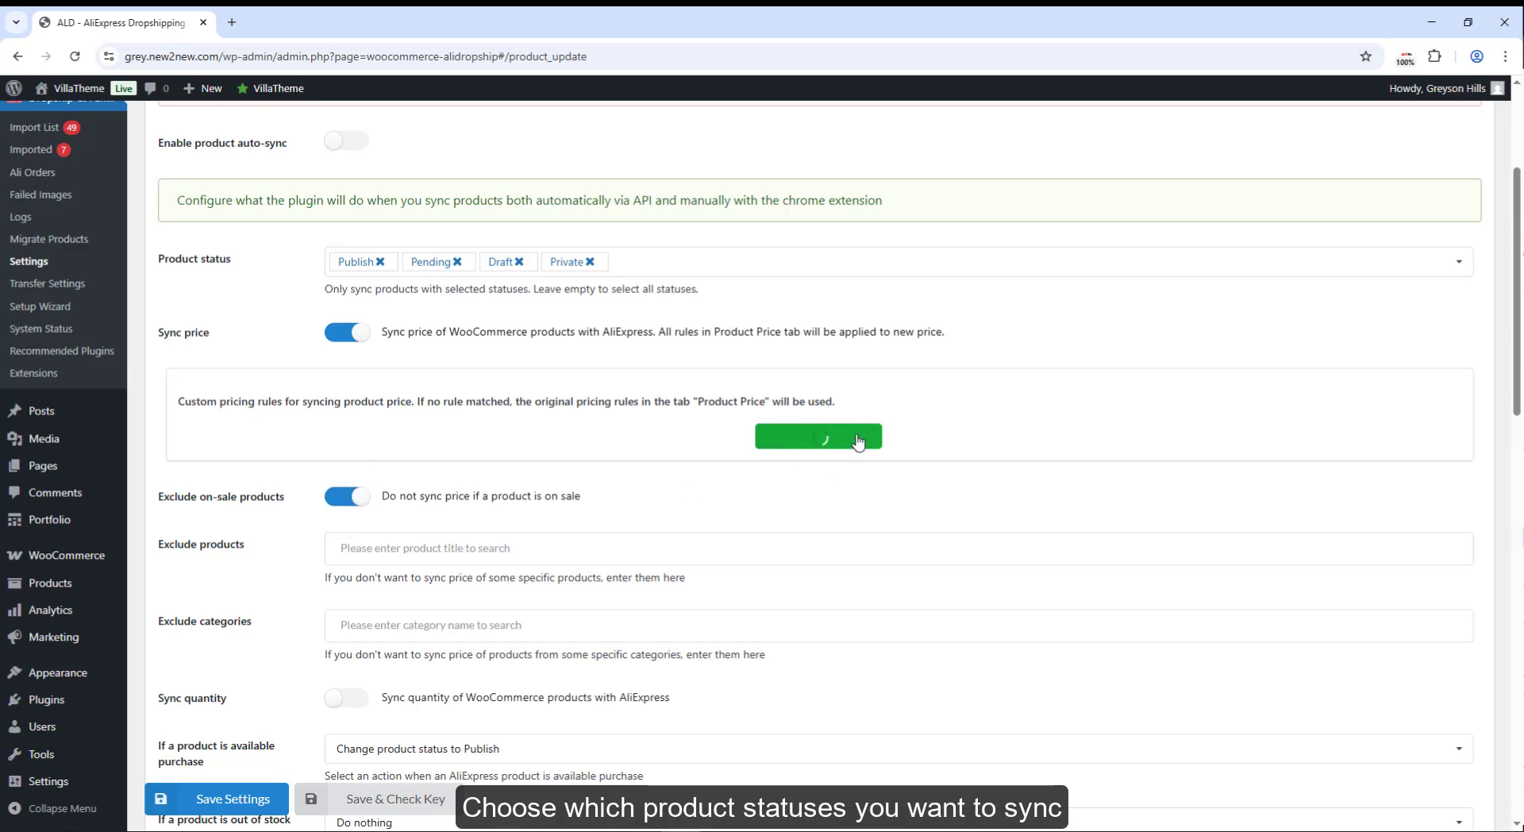
pyautogui.click(847, 441)
pyautogui.click(449, 500)
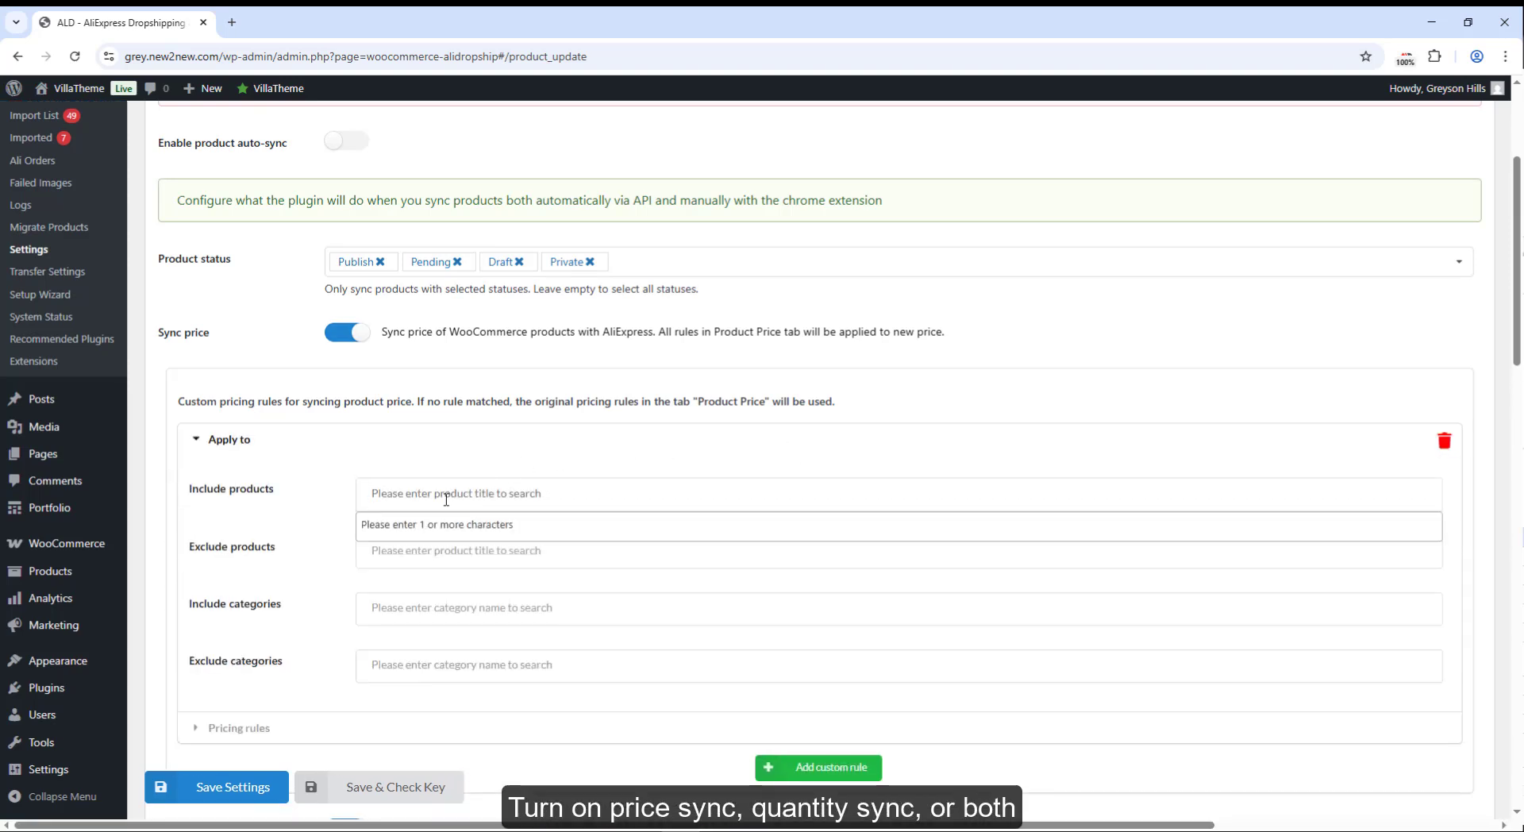
pyautogui.click(389, 601)
pyautogui.scroll(-3, 329, 699)
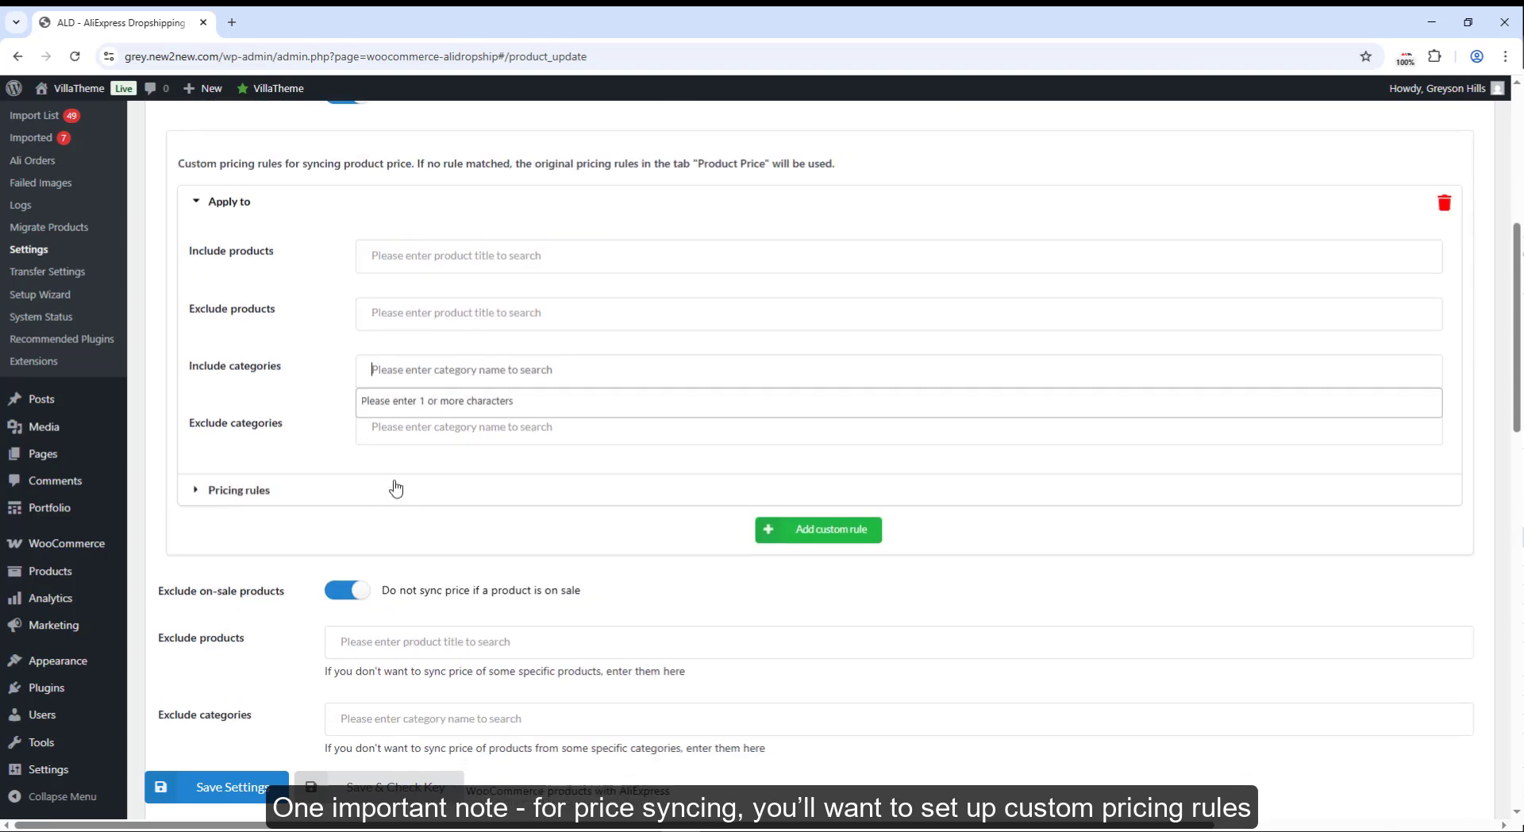
# - Expand the custom rule's pricing rules and add two more price ranges
pyautogui.click(398, 490)
pyautogui.click(274, 666)
pyautogui.click(262, 710)
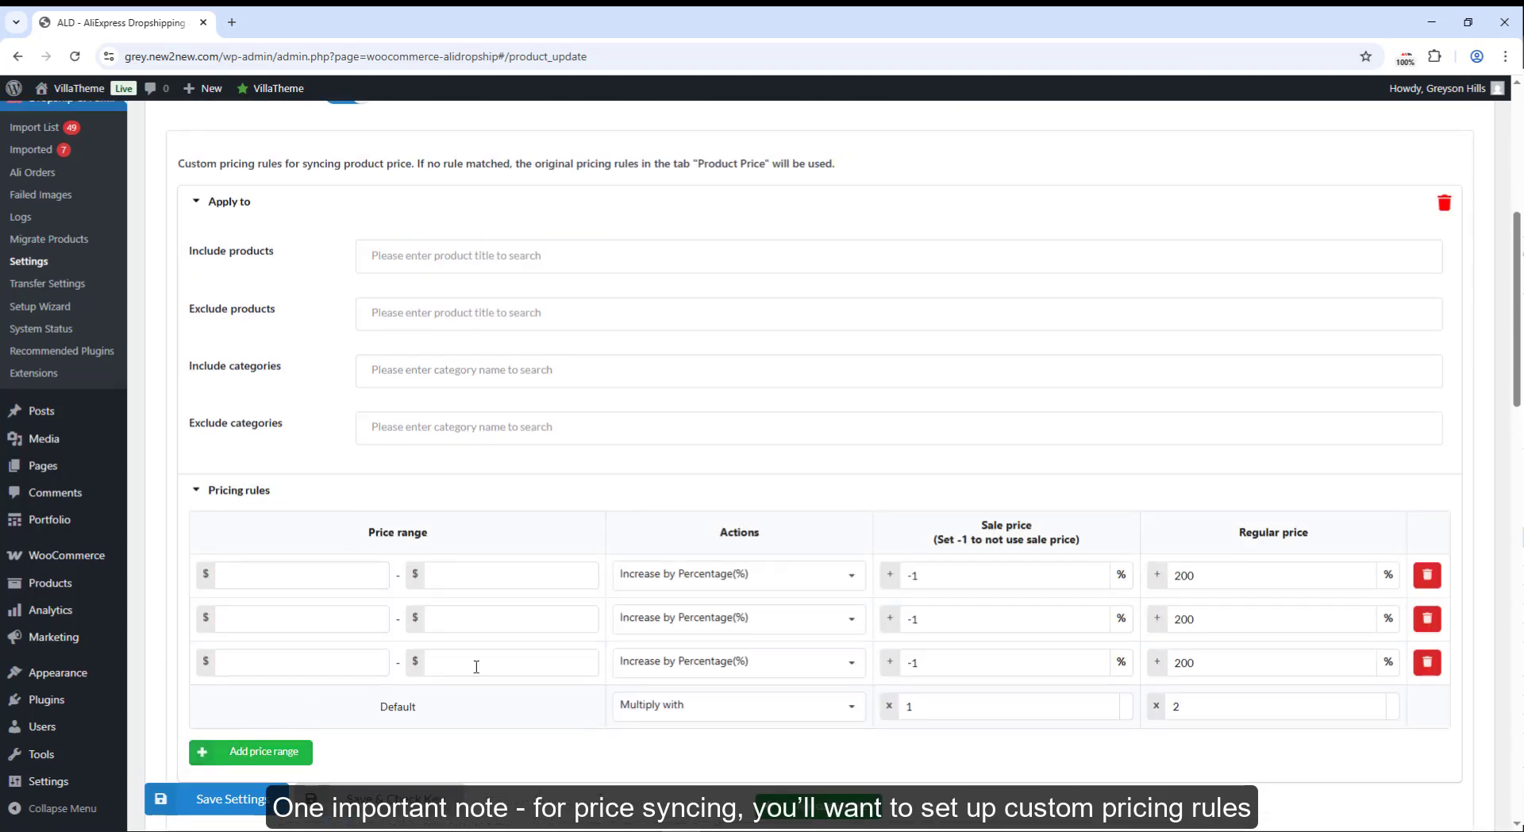
# - Set the first price range's action to Increase by Fixed amount($) and look through the other available actions
pyautogui.click(723, 586)
pyautogui.click(698, 603)
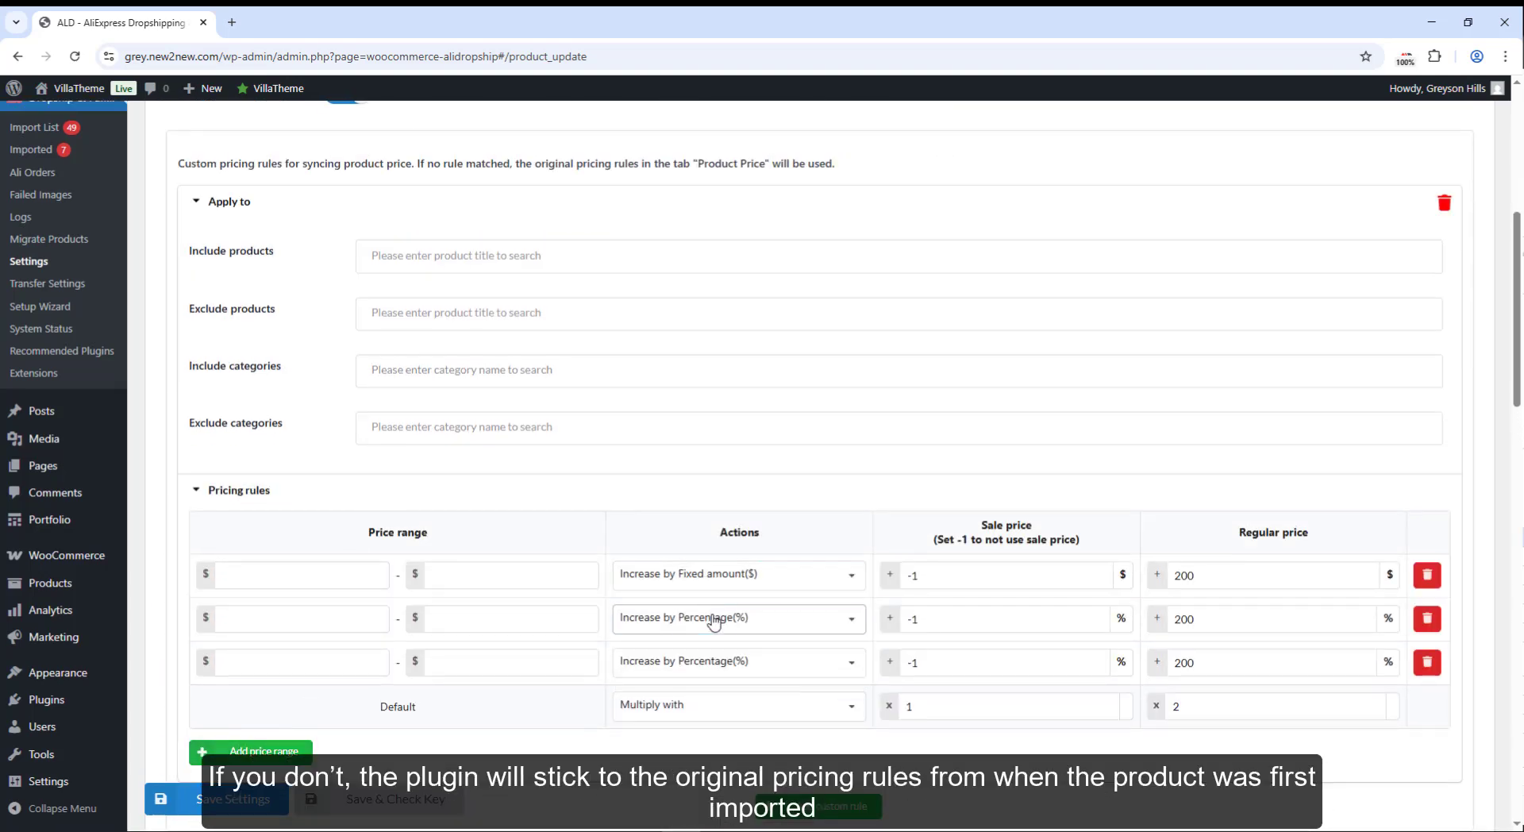
pyautogui.click(710, 618)
pyautogui.click(710, 675)
pyautogui.click(846, 575)
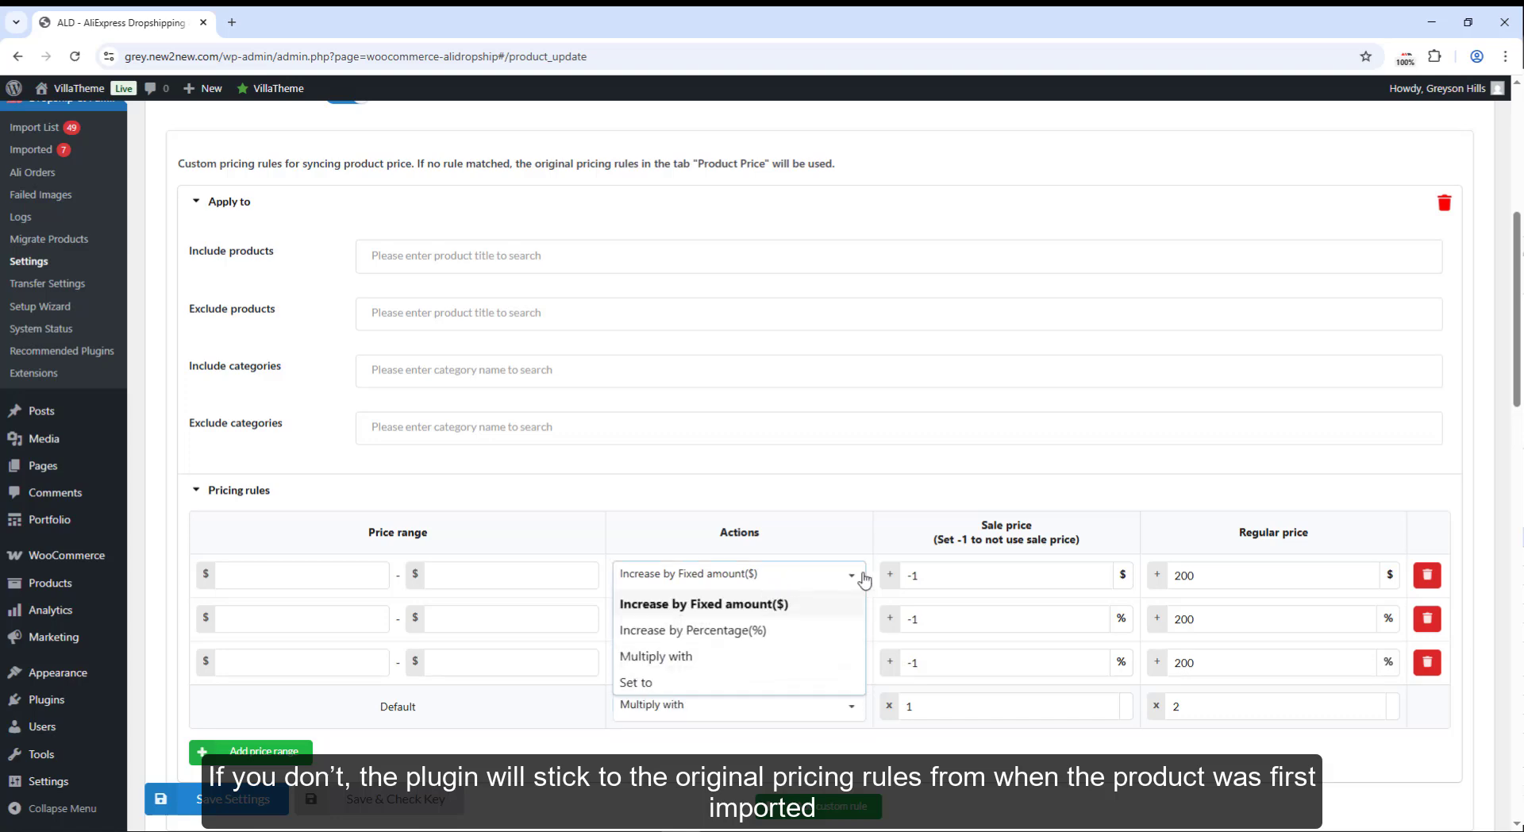
# - Delete the first price range from the custom rule and collapse its pricing rules
pyautogui.click(1427, 575)
pyautogui.press('Return')
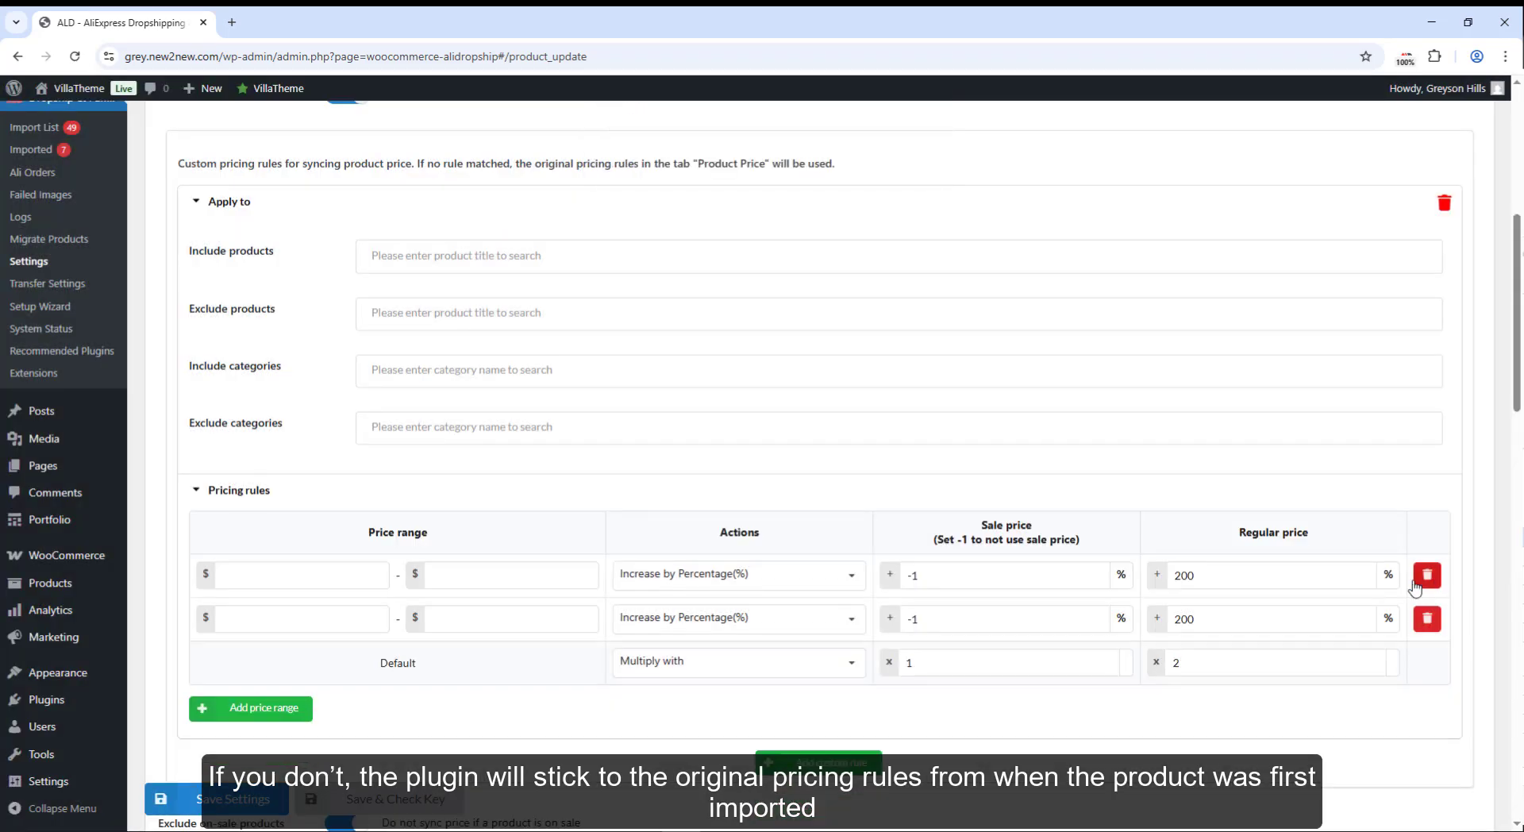
pyautogui.click(599, 491)
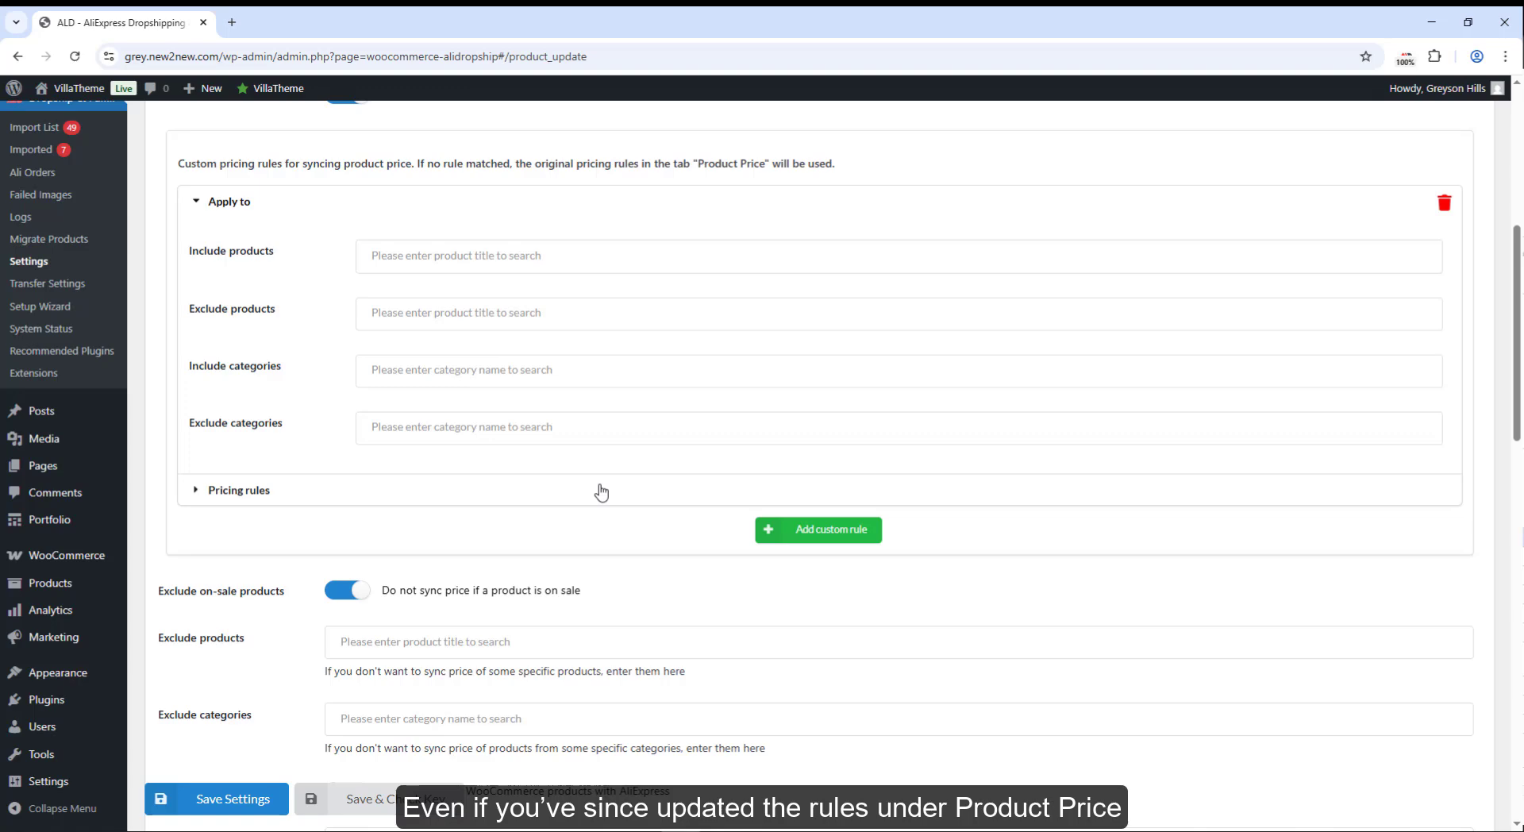
# - Enable quantity syncing and check the action options for products that are available for purchase
pyautogui.scroll(-4, 601, 492)
pyautogui.scroll(-2, 601, 492)
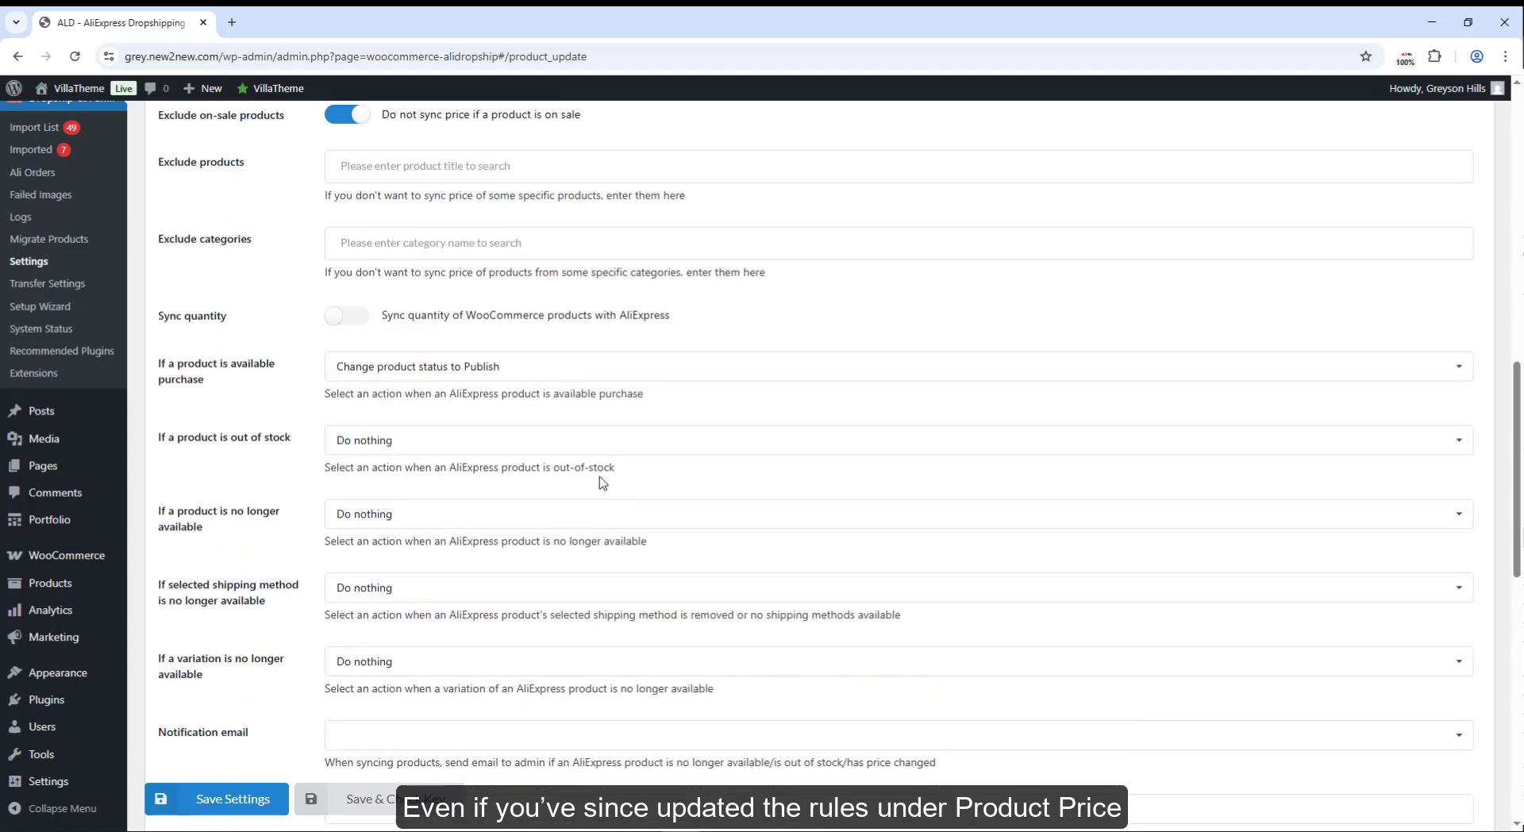
pyautogui.click(343, 316)
pyautogui.click(386, 370)
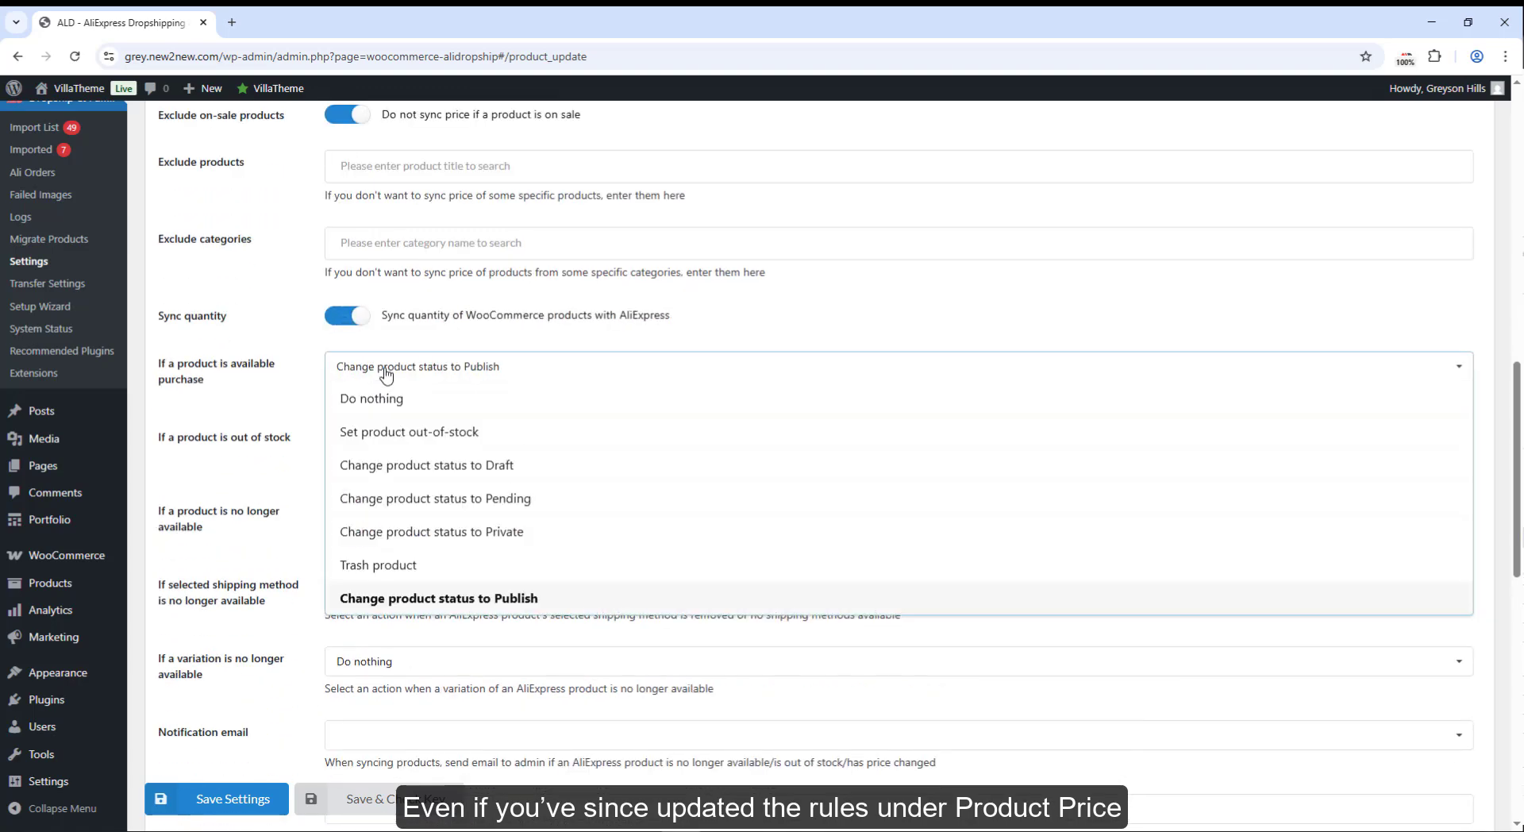
pyautogui.click(386, 370)
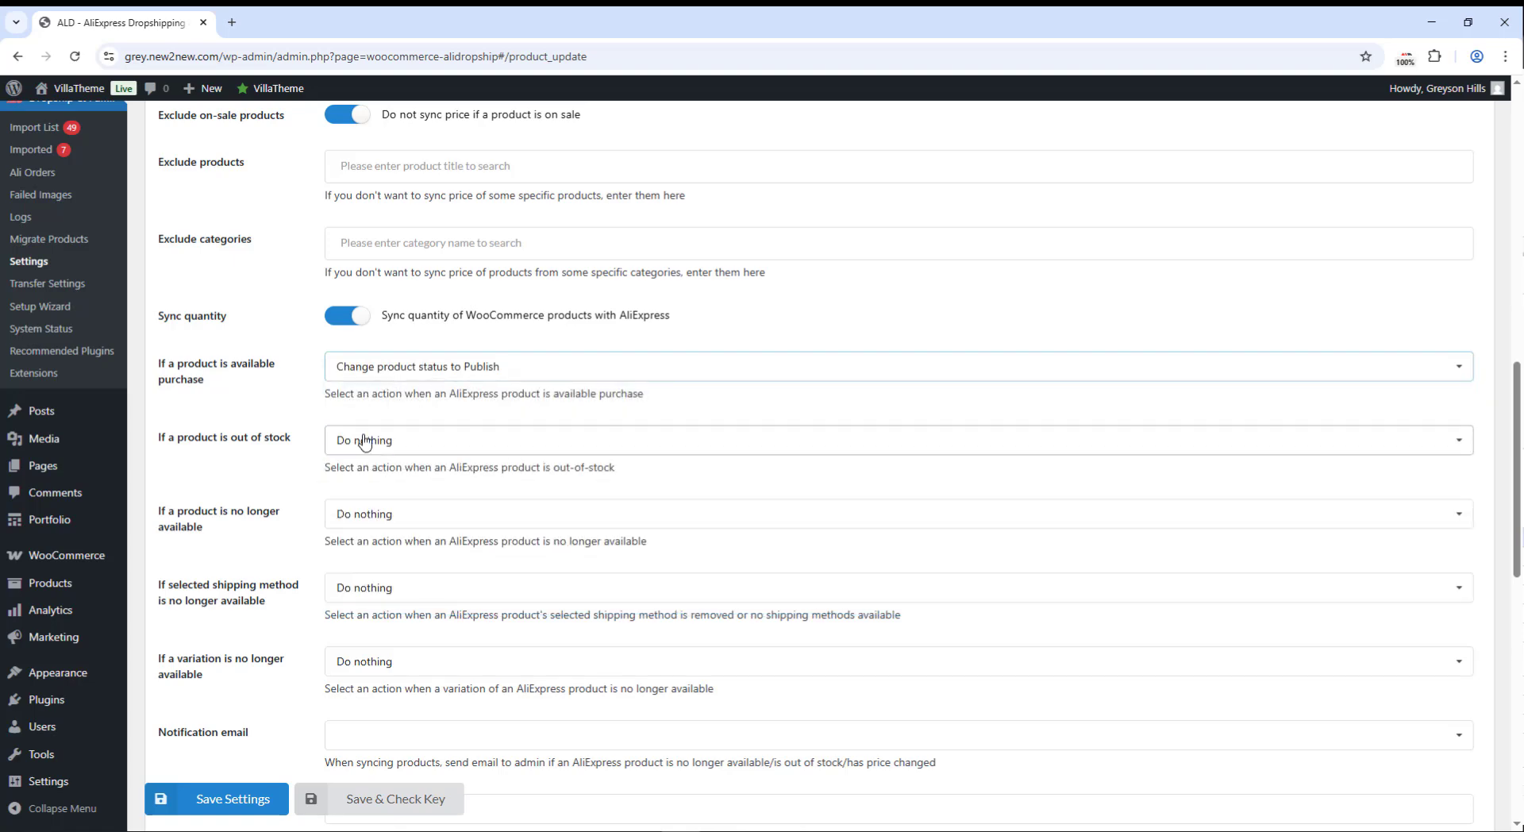
# - Choose Set product out-of-stock for out-of-stock products and Change product status to Draft for products no longer available
pyautogui.click(365, 442)
pyautogui.click(370, 505)
pyautogui.click(373, 514)
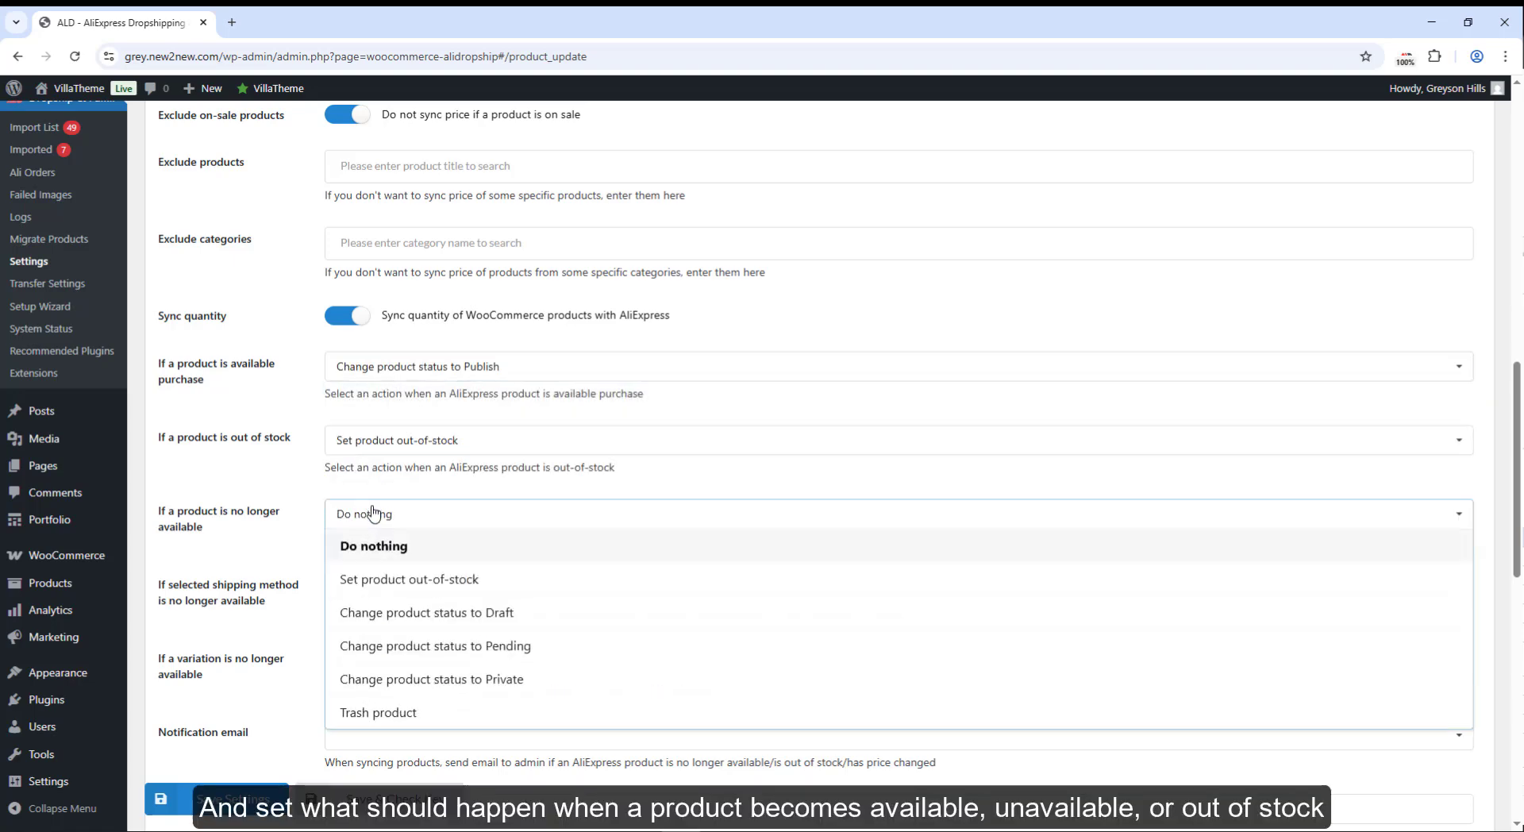
pyautogui.click(373, 614)
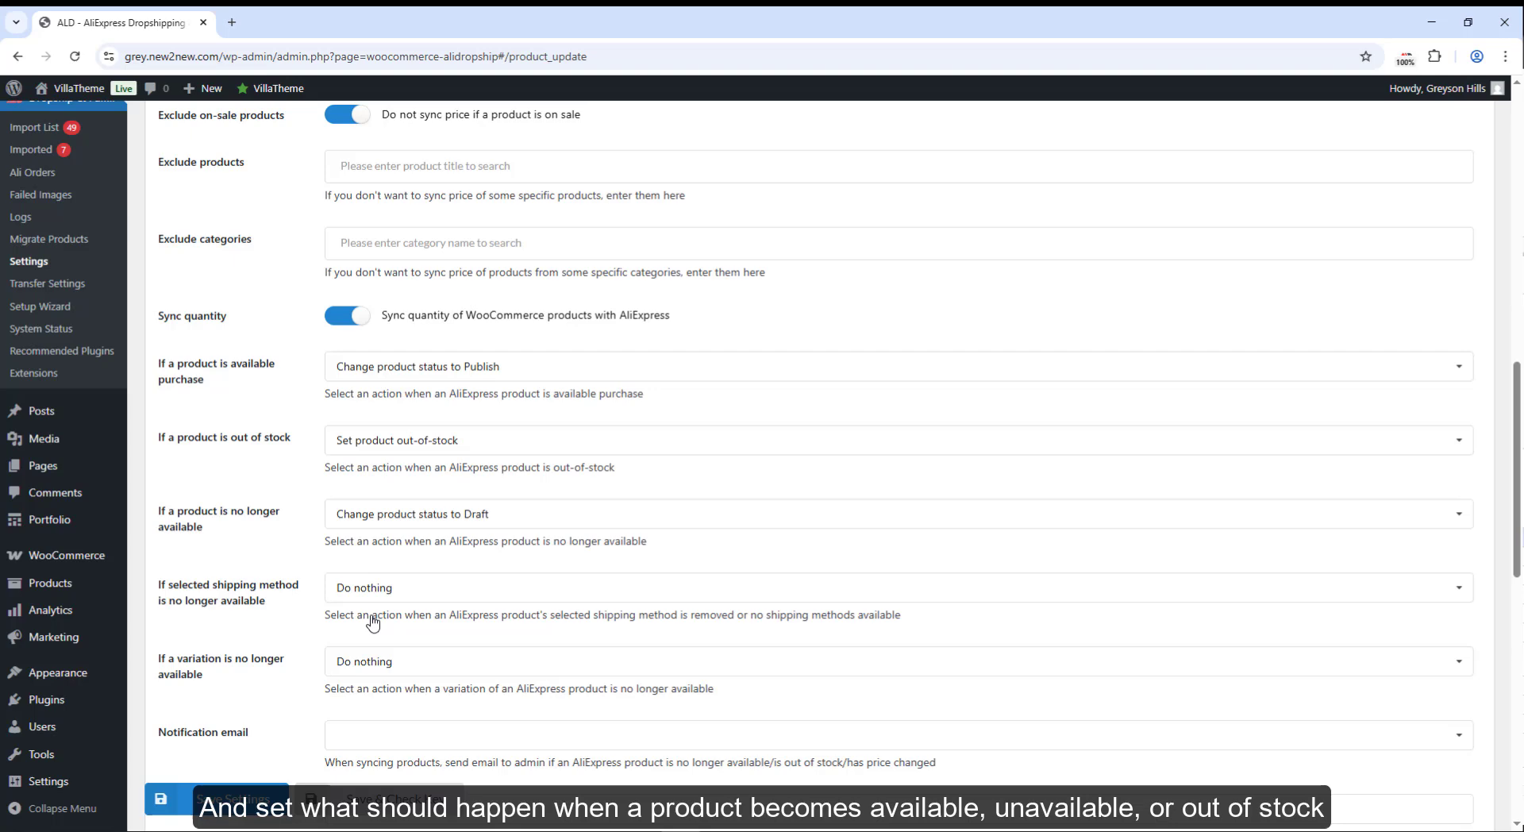
# - Enable notification emails for unavailable products, unavailable shipping methods, out-of-stock products and price changes
pyautogui.scroll(-2, 373, 621)
pyautogui.click(401, 566)
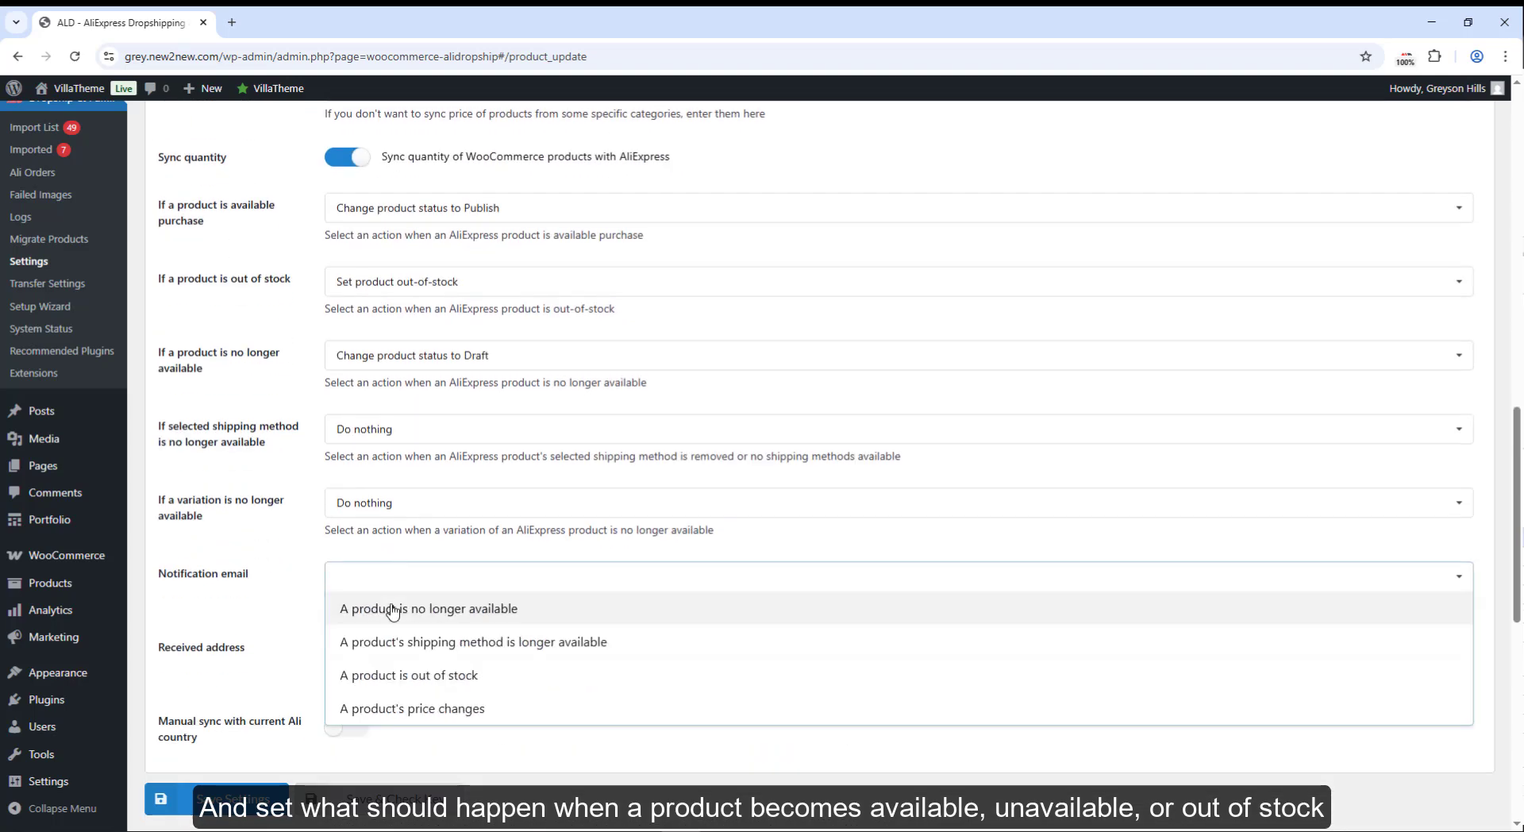
pyautogui.click(391, 607)
pyautogui.click(391, 608)
pyautogui.click(391, 608)
pyautogui.click(391, 607)
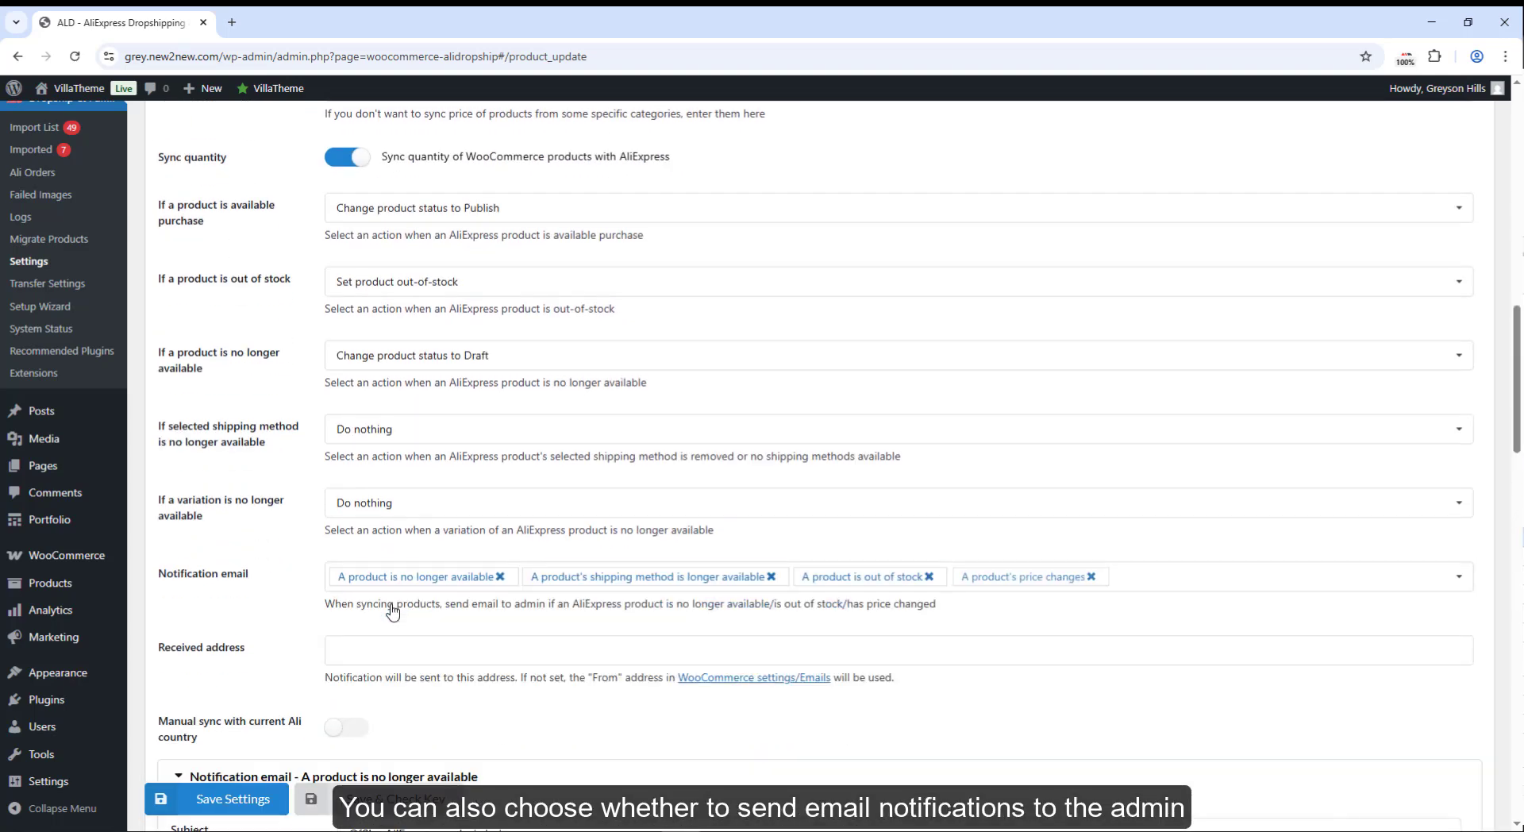
# - Review the received address field and the notification email templates, collapsing the unavailable-product, shipping-method and out-of-stock ones
pyautogui.click(389, 650)
pyautogui.scroll(-6, 390, 650)
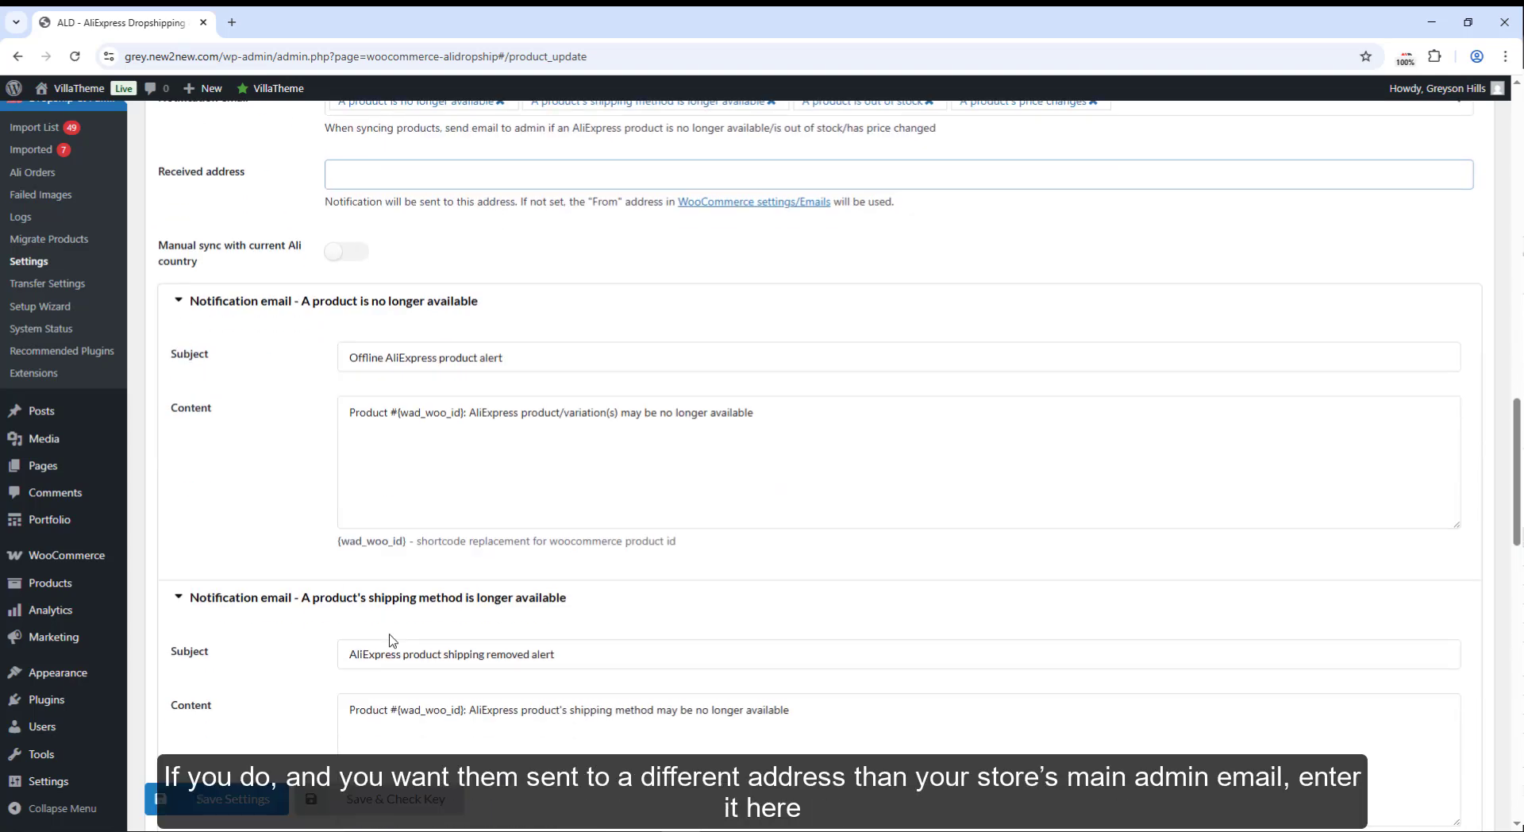
pyautogui.click(366, 305)
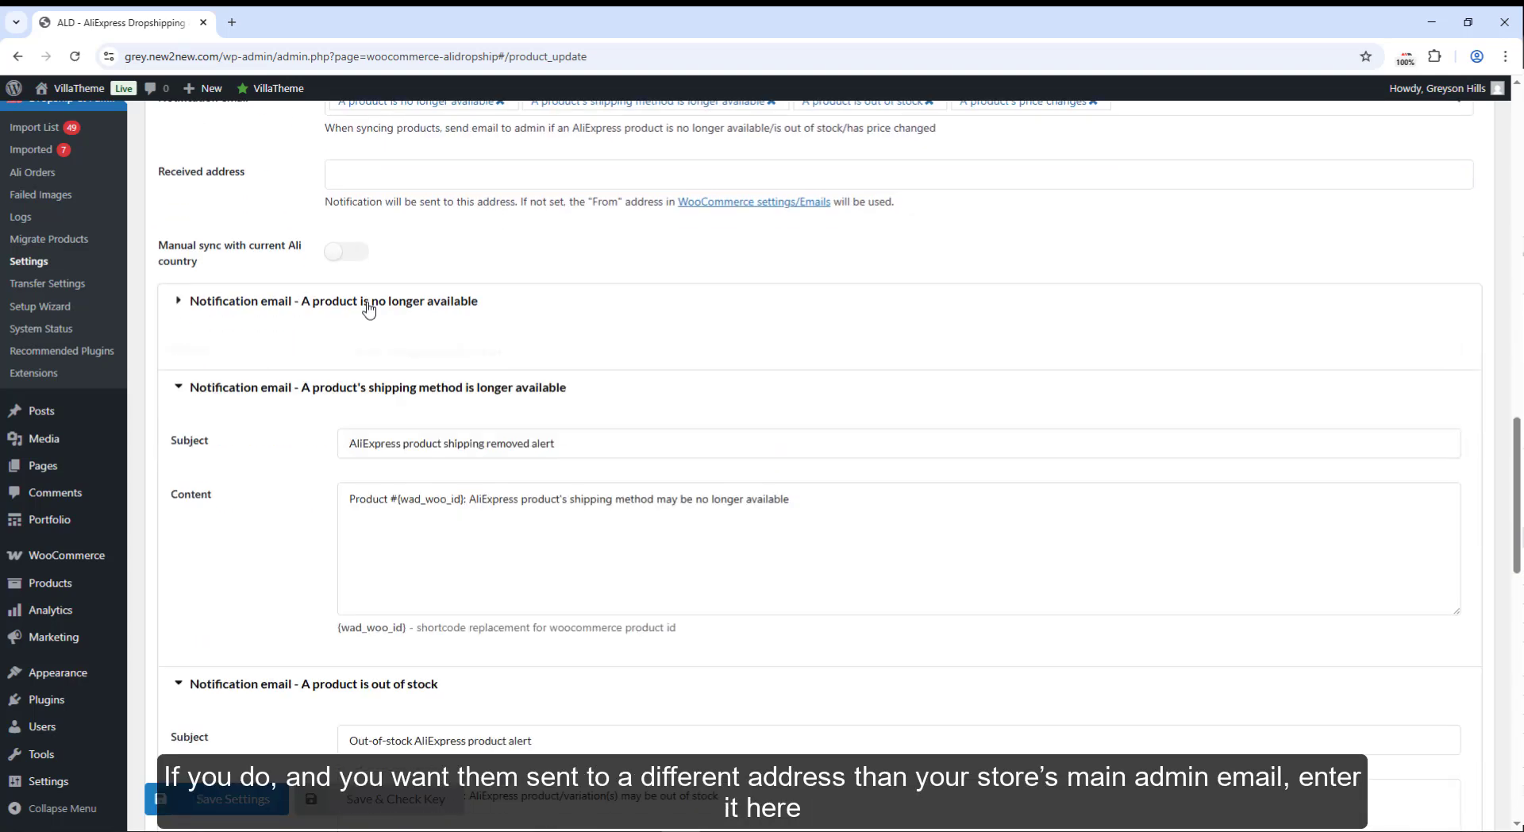
pyautogui.click(343, 337)
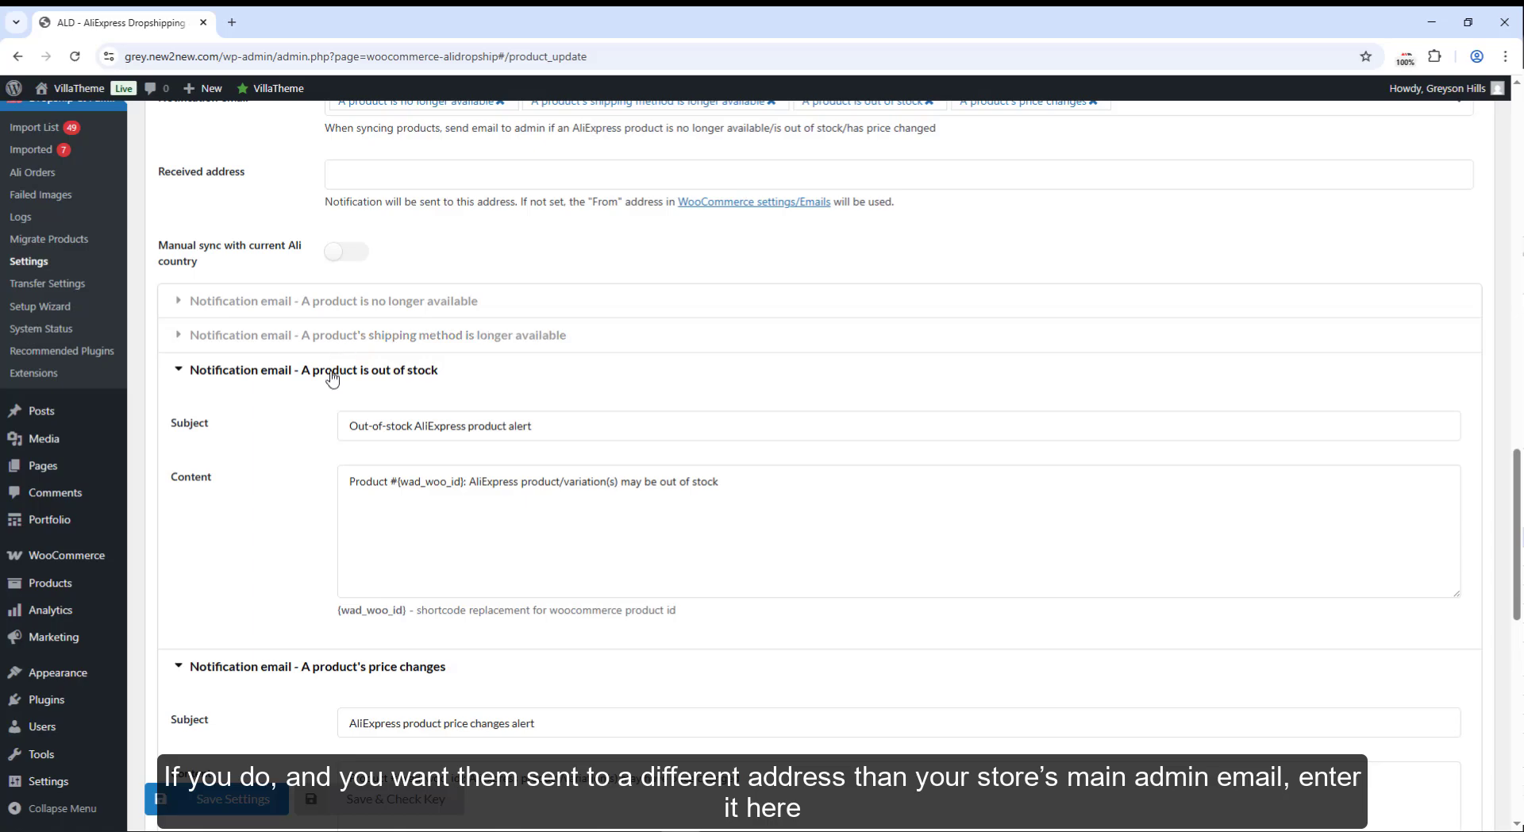
pyautogui.click(331, 373)
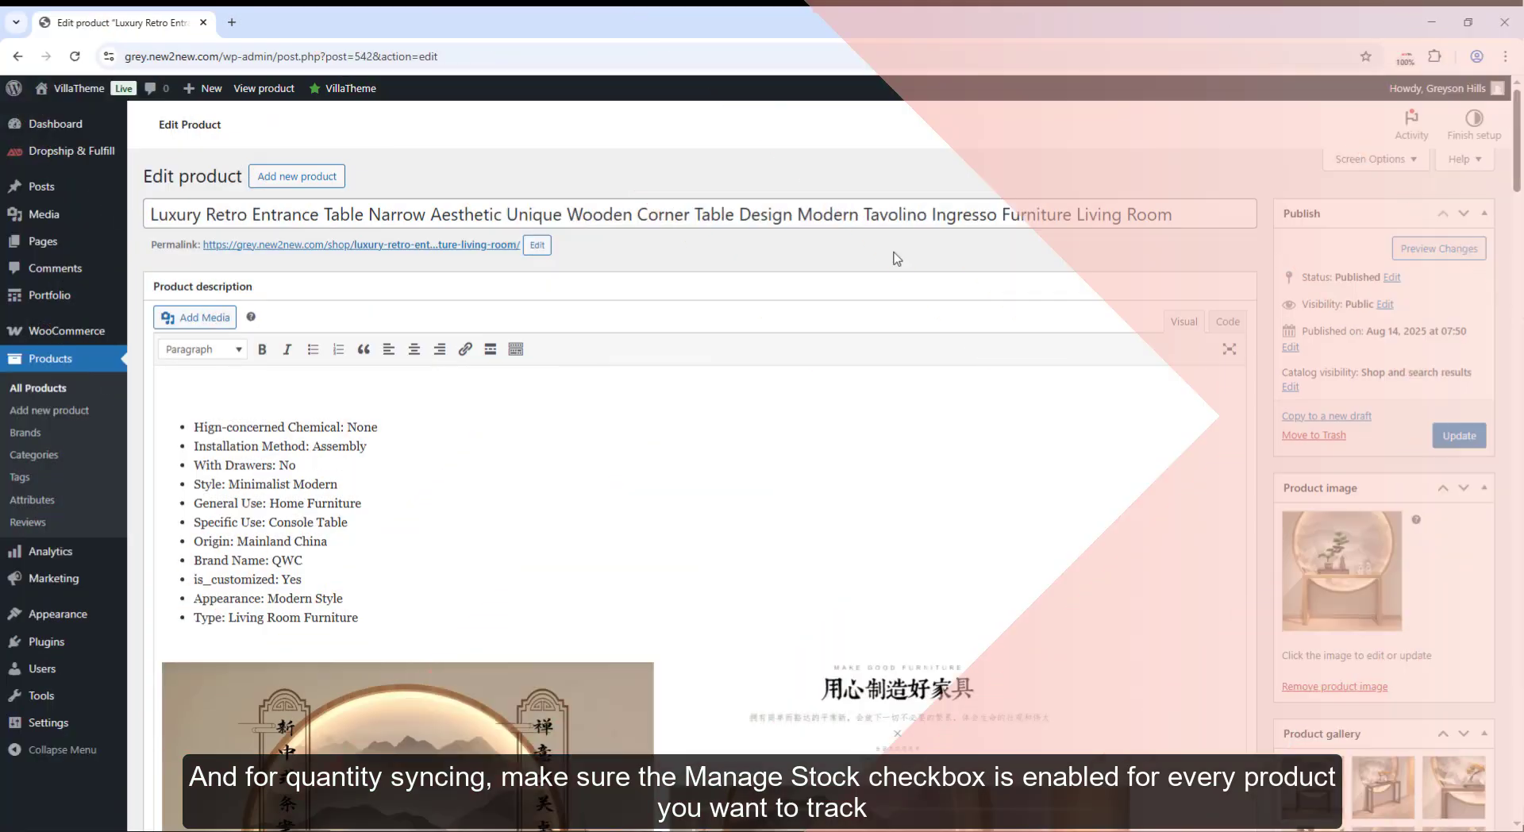
# - Check the Manage stock setting of the 150x30x85CM variation in the Luxury Retro Entrance Table's product data
pyautogui.scroll(-10, 894, 256)
pyautogui.scroll(2, 896, 258)
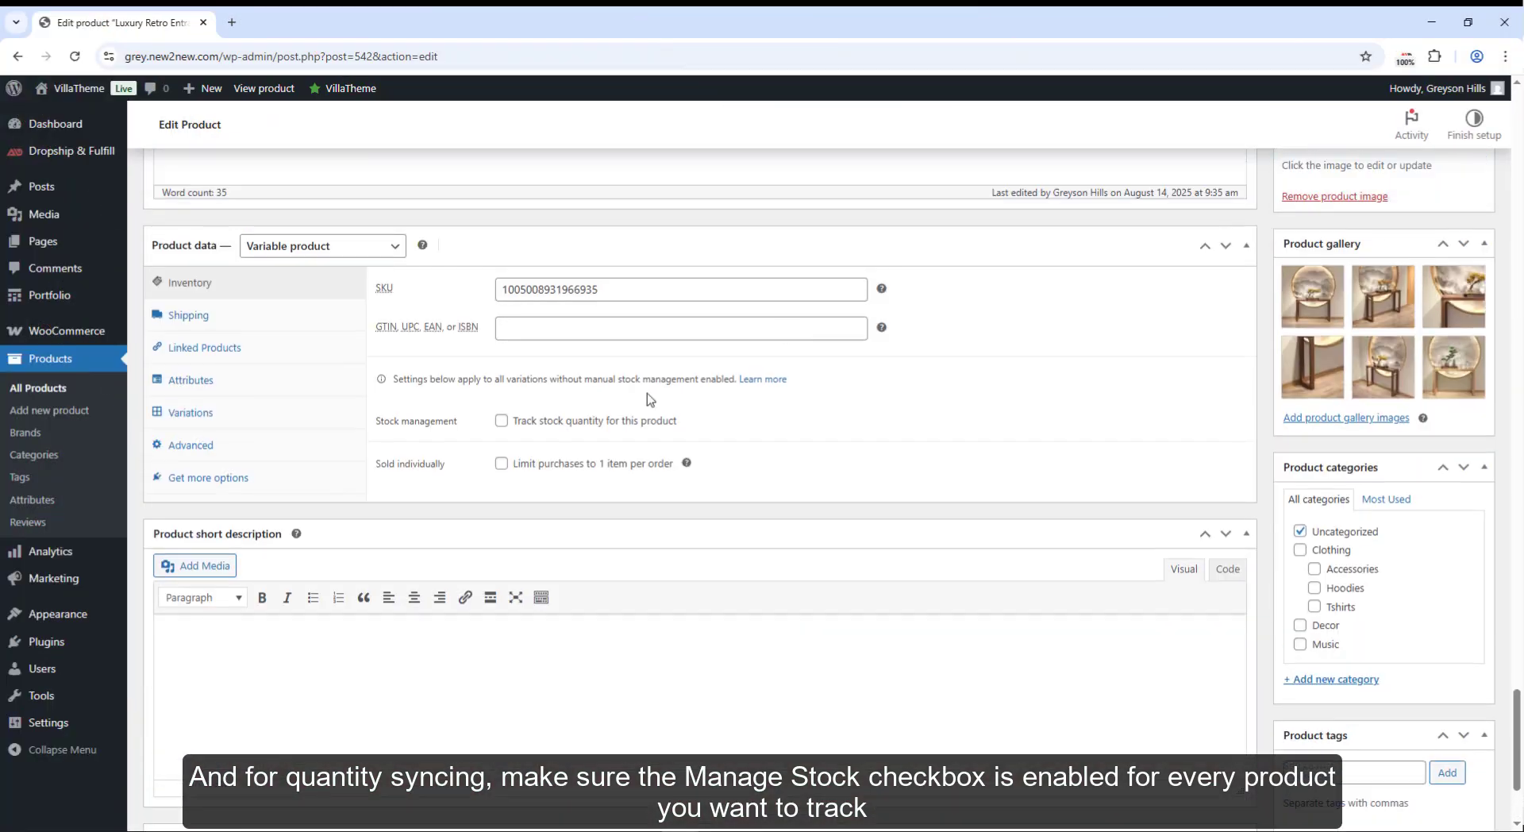
pyautogui.click(187, 414)
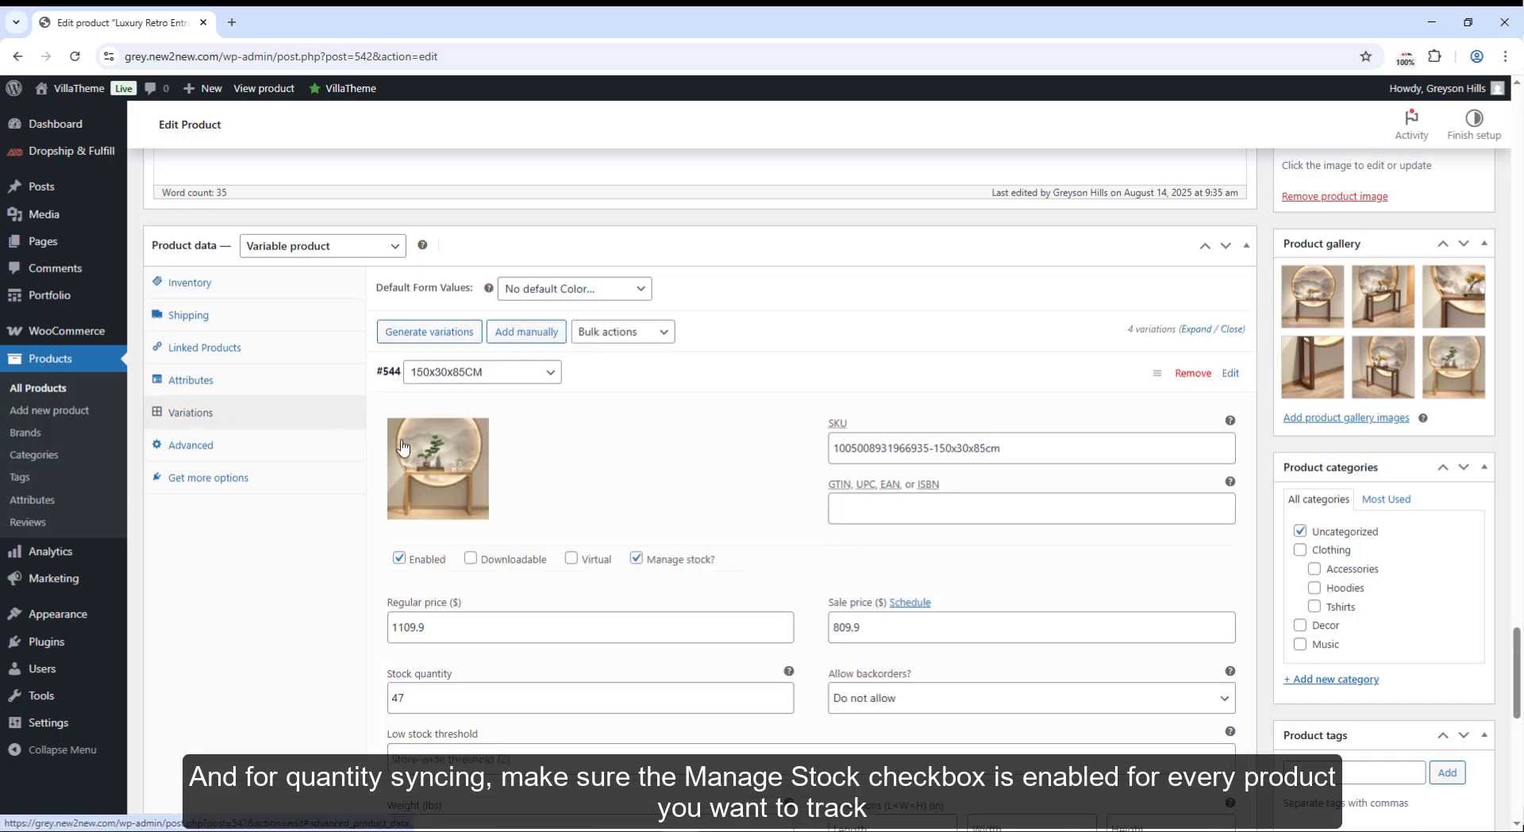
pyautogui.scroll(-2, 691, 489)
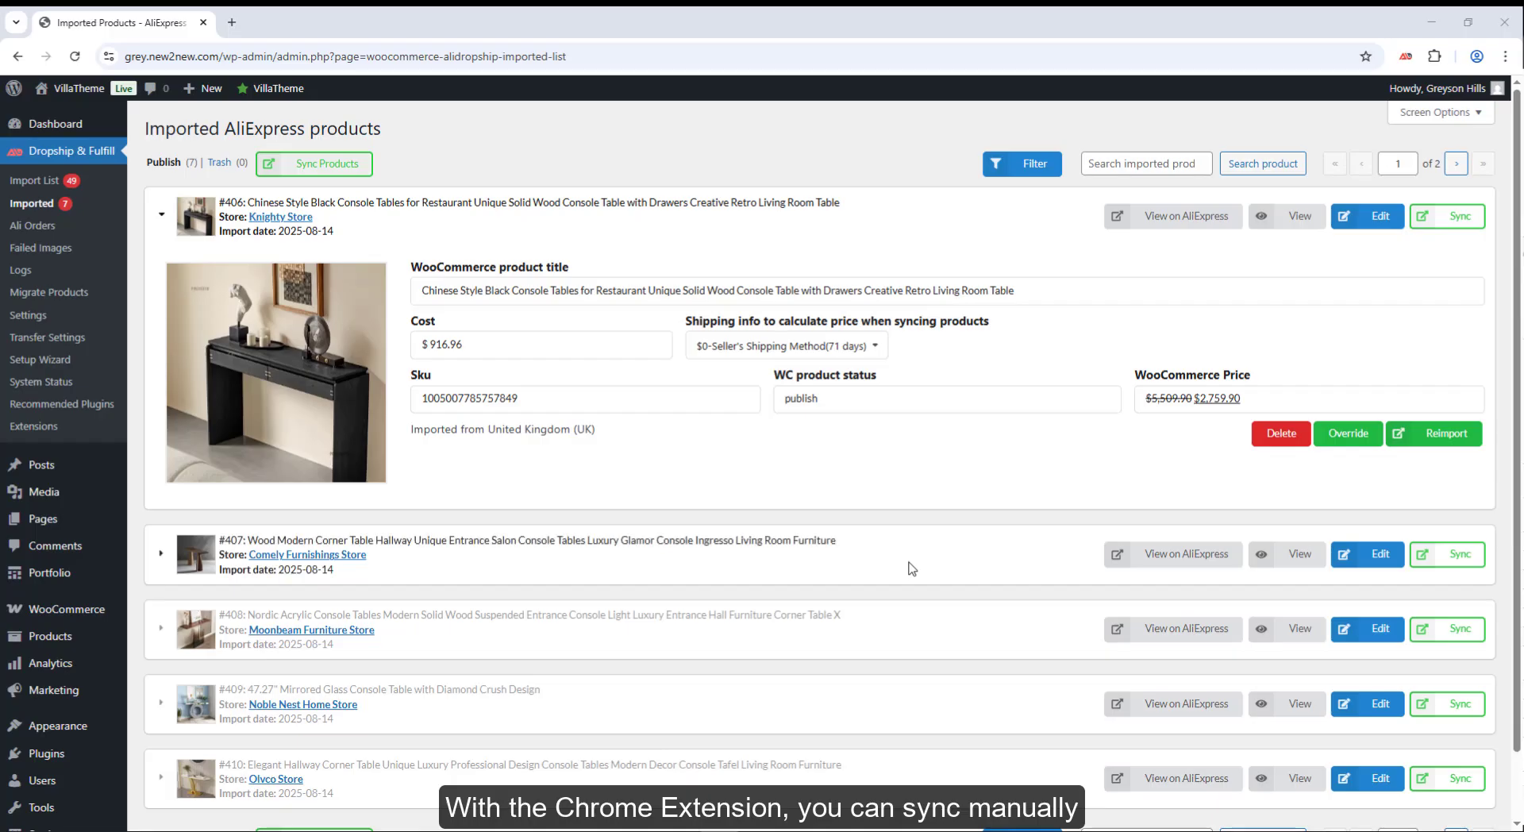
# - Sync the imported Chinese Style Black Console Table with AliExpress and view the 2025-08-14 manual products sync log
pyautogui.click(1446, 225)
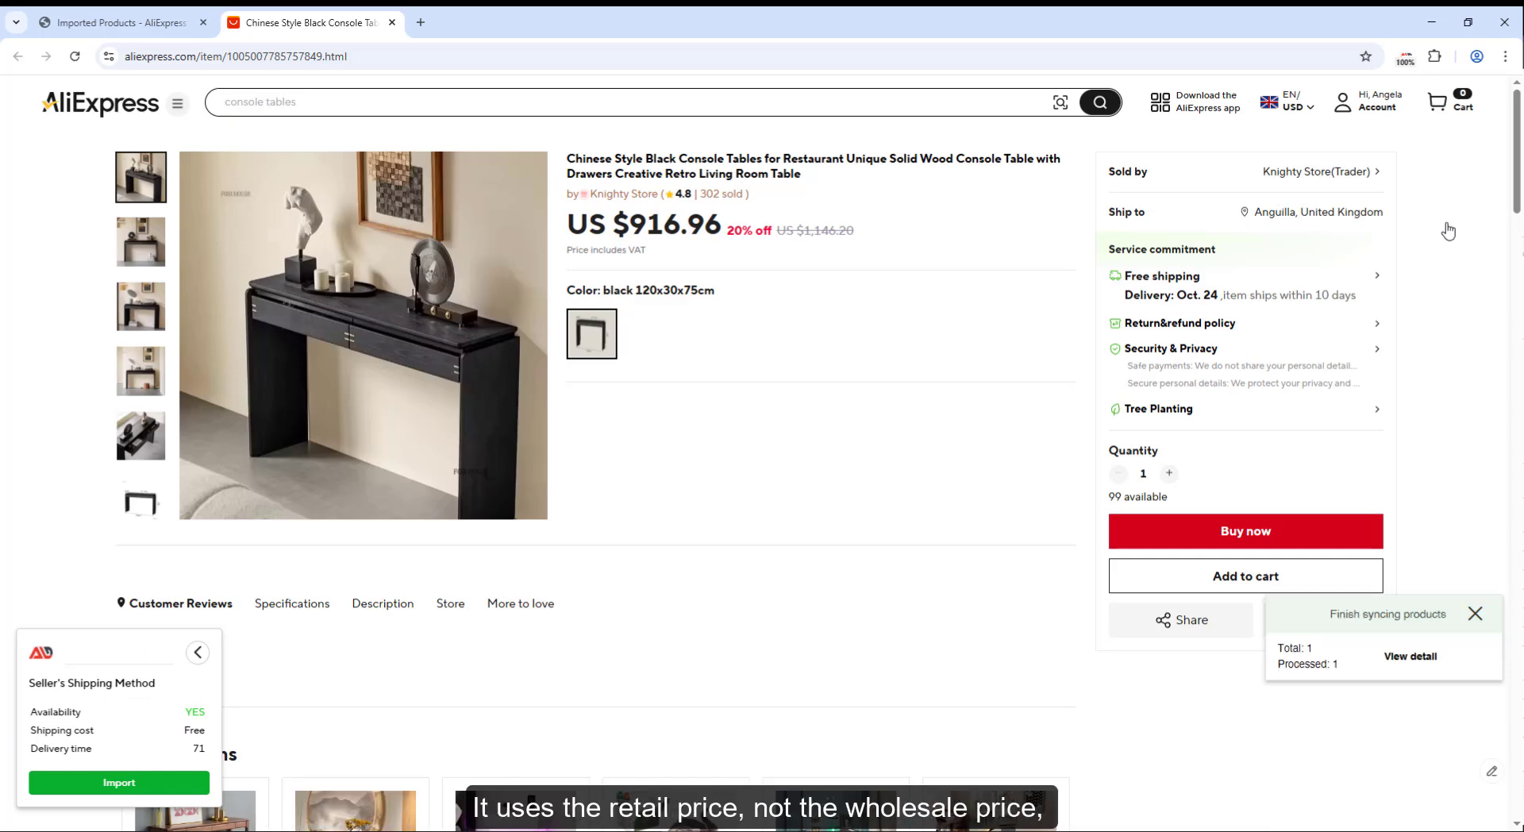
pyautogui.click(1409, 656)
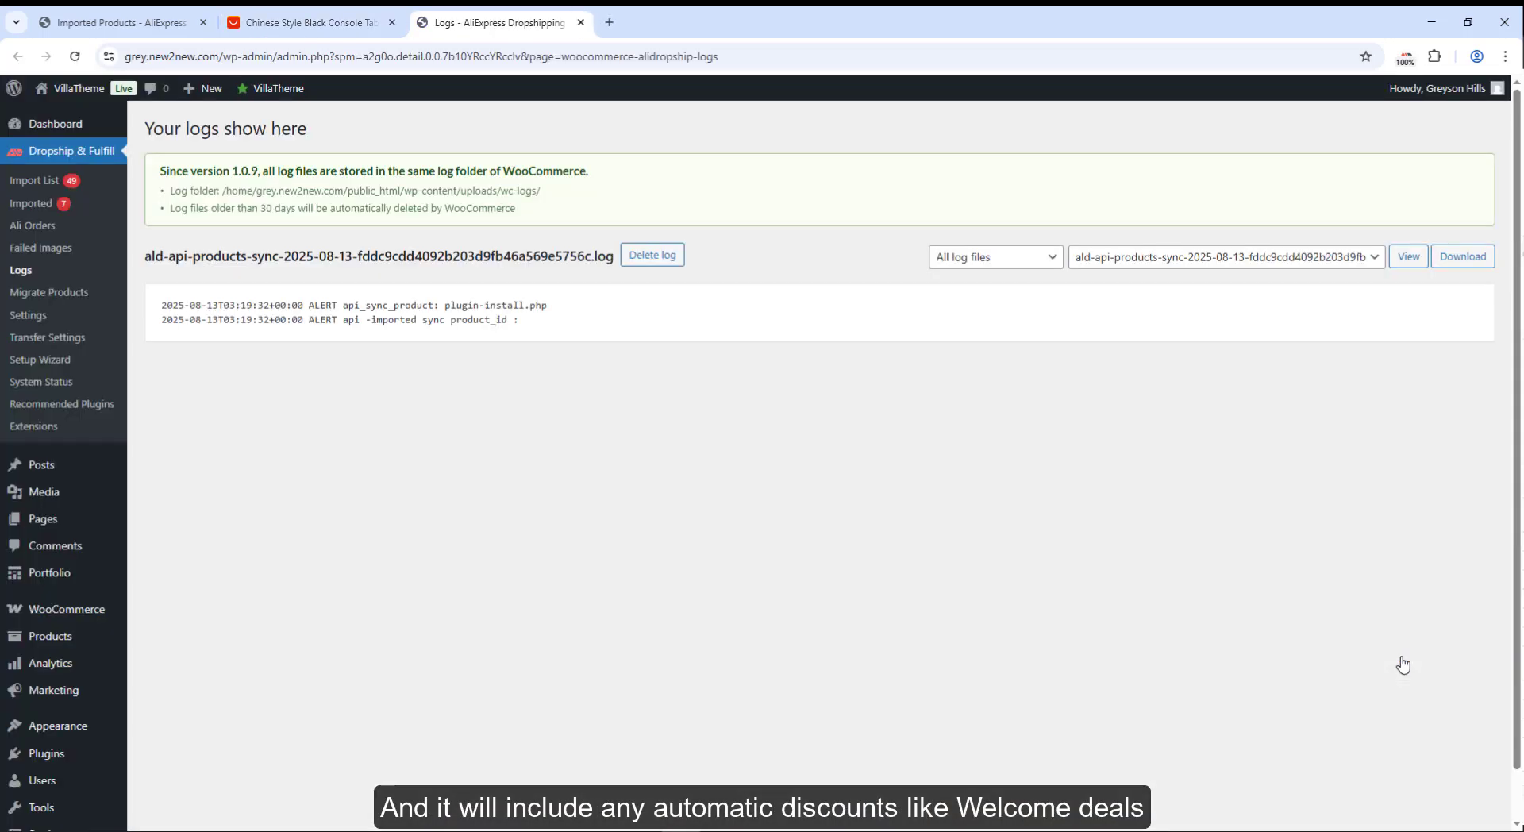
pyautogui.click(995, 256)
pyautogui.click(1017, 299)
pyautogui.click(1210, 257)
pyautogui.click(1365, 279)
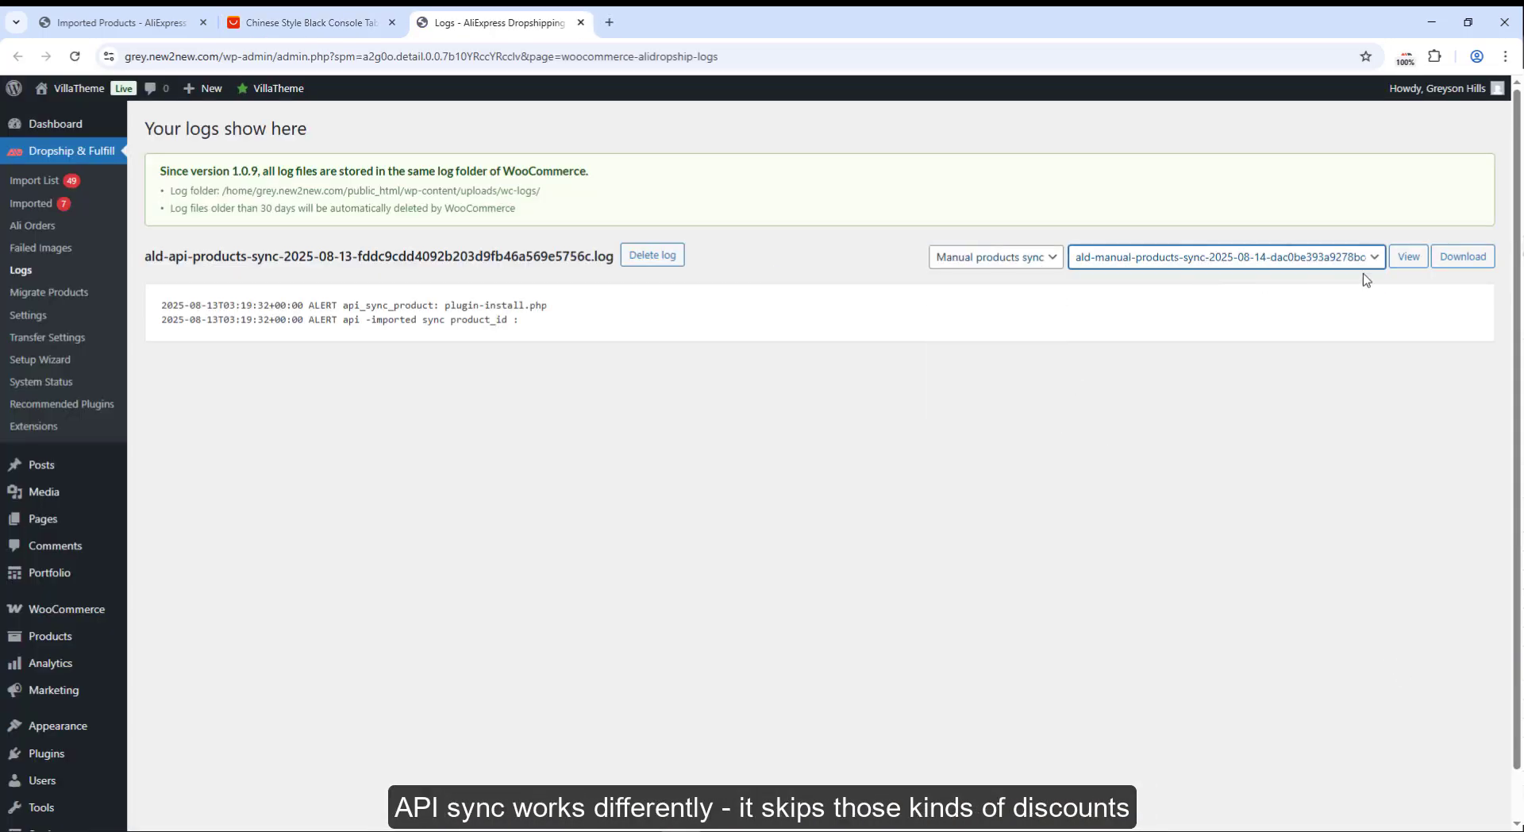
pyautogui.click(1409, 256)
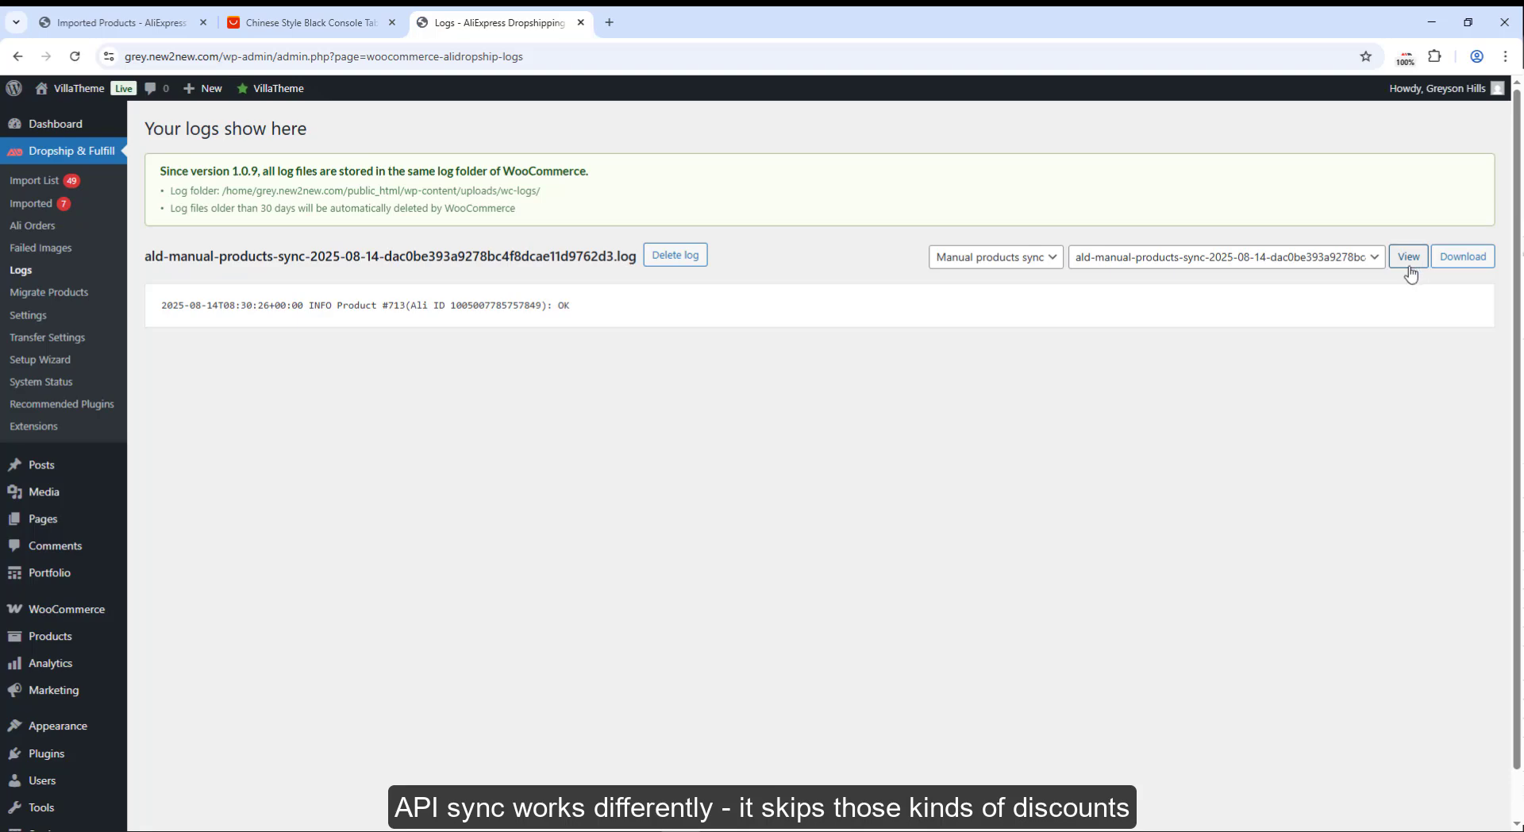
# - Set the AliExpress ship-to location to Canada, Alberta, Abee on the console table's page and save it
pyautogui.click(158, 22)
pyautogui.click(235, 12)
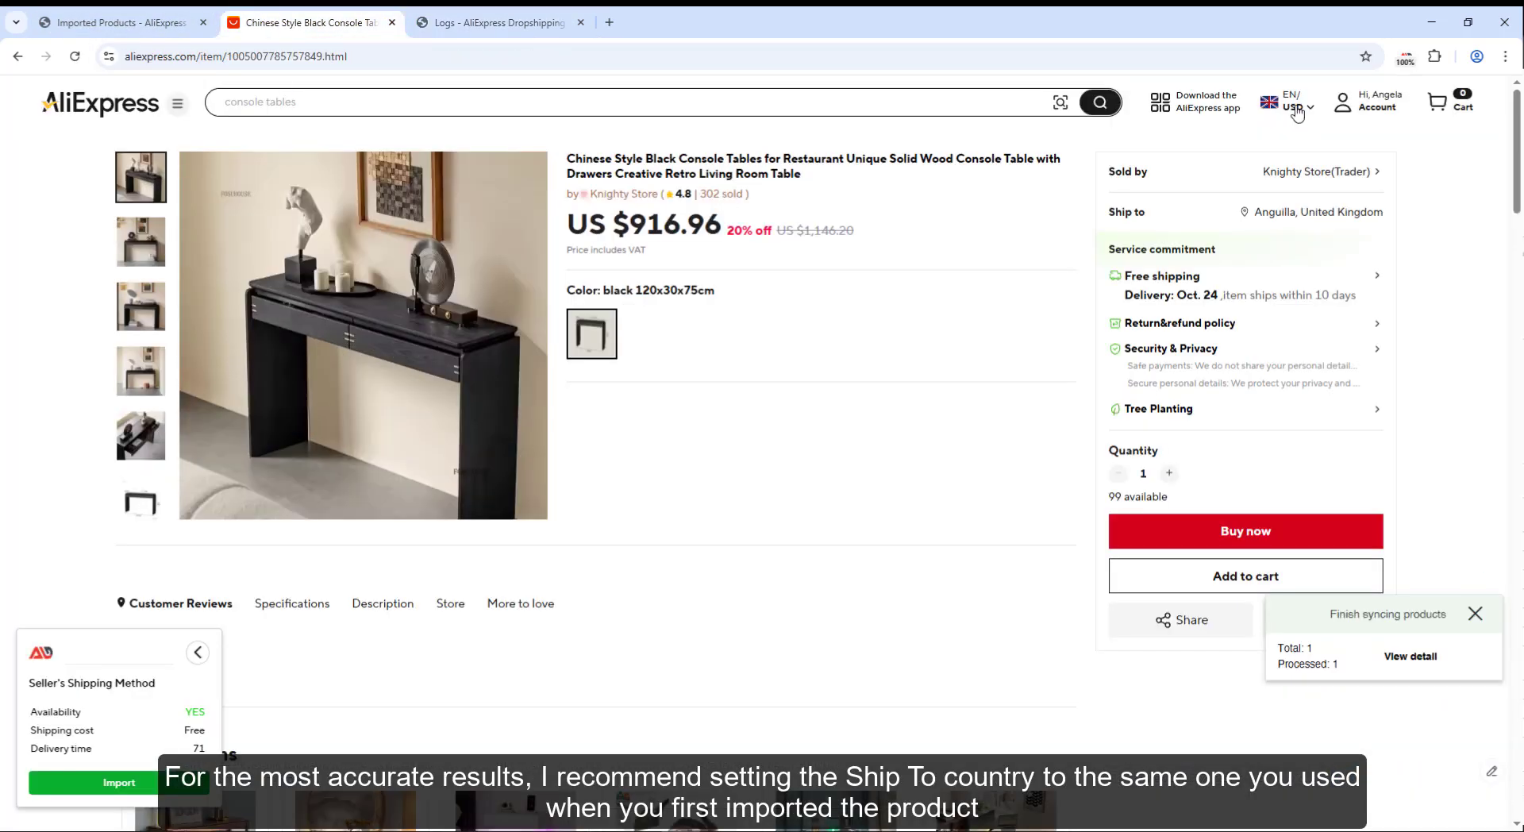
pyautogui.moveTo(1281, 126)
pyautogui.click(1254, 200)
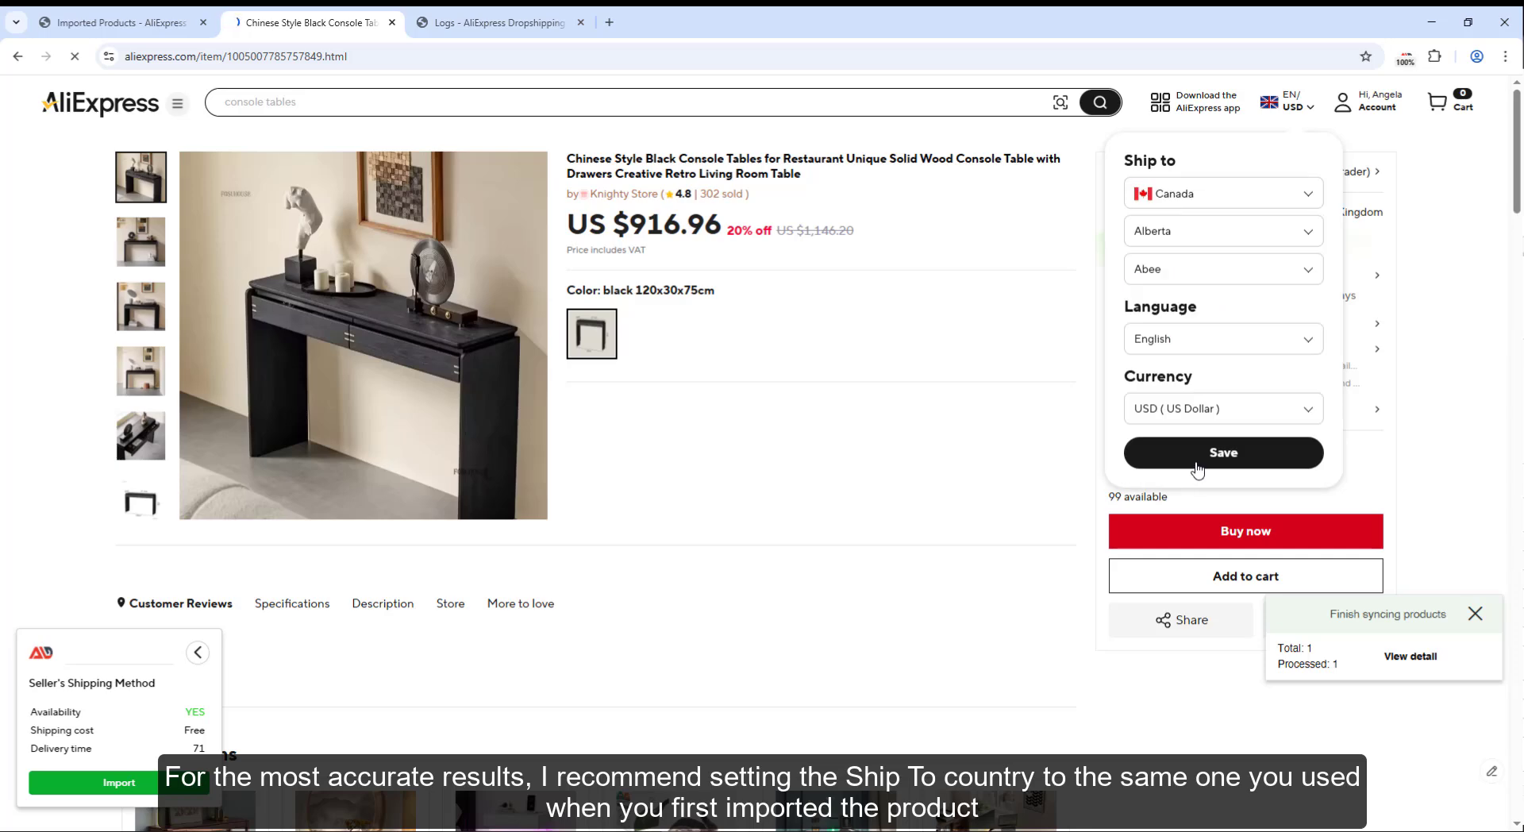
pyautogui.click(1196, 465)
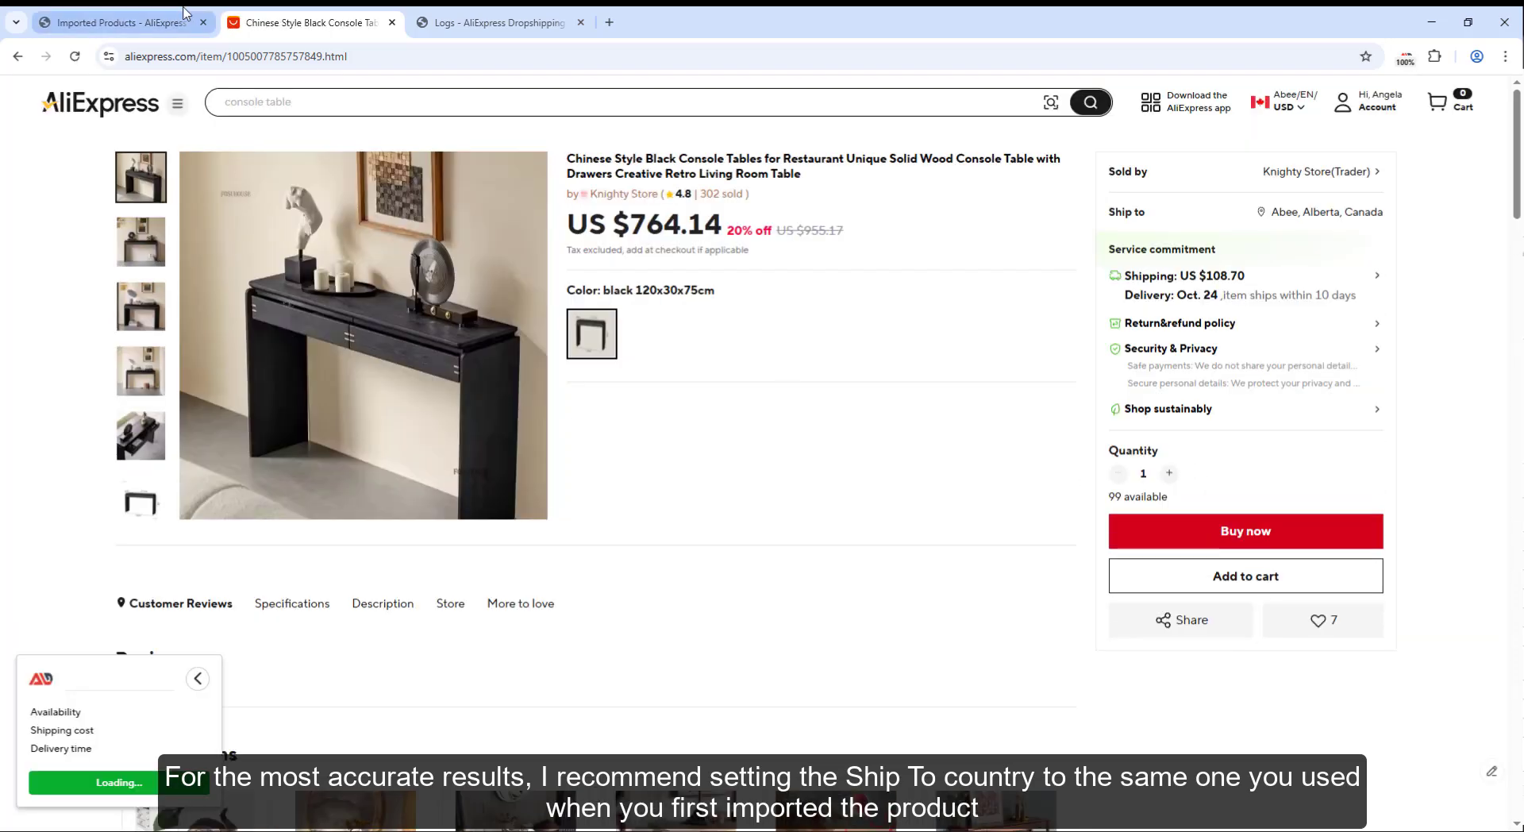
# - Sync the Chinese Style Black Console Table again from the imported products and reload the manual products sync log
pyautogui.click(183, 13)
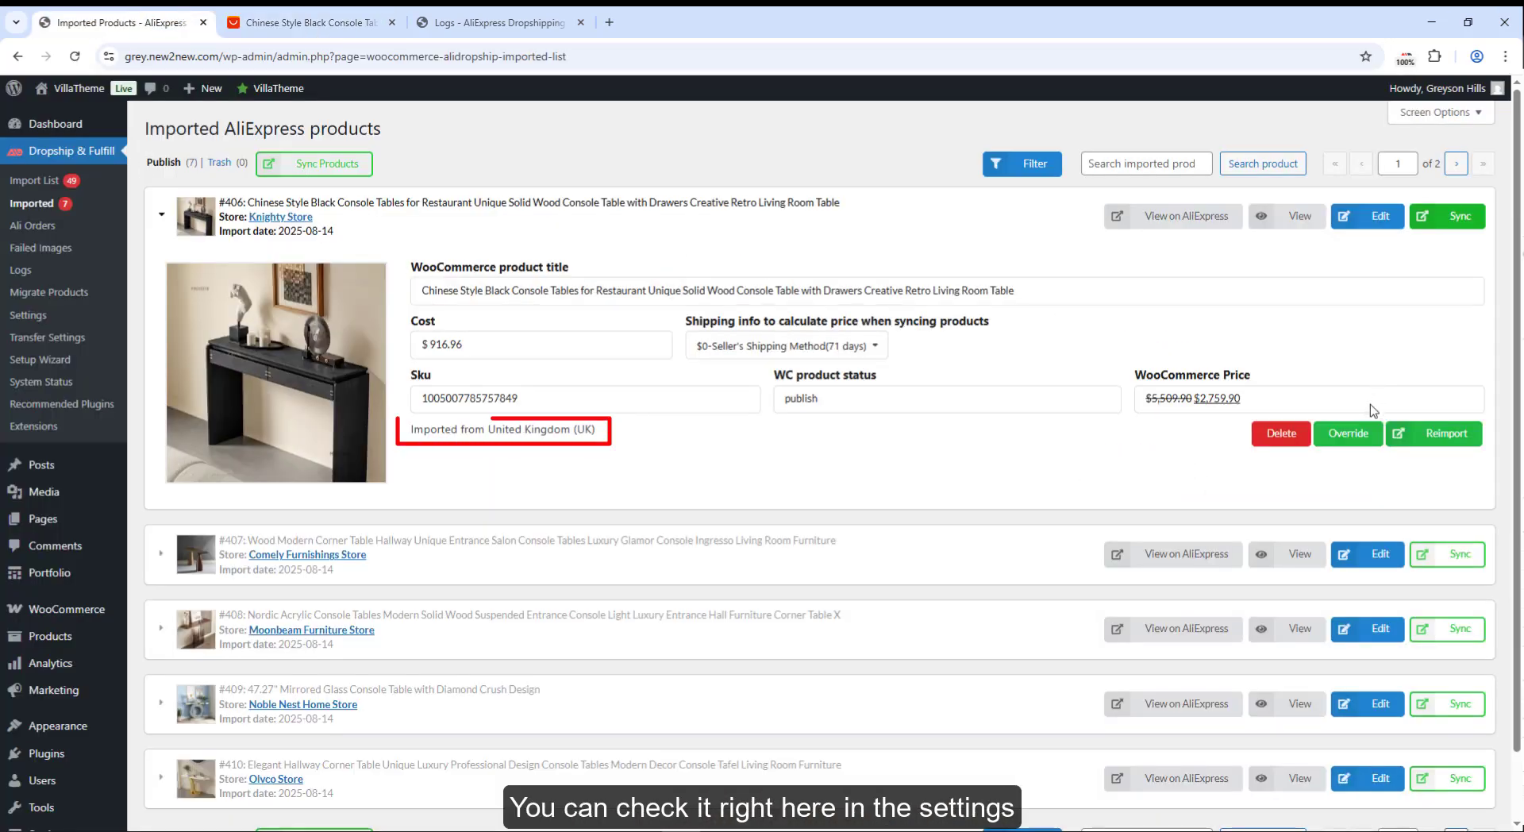
pyautogui.click(1421, 227)
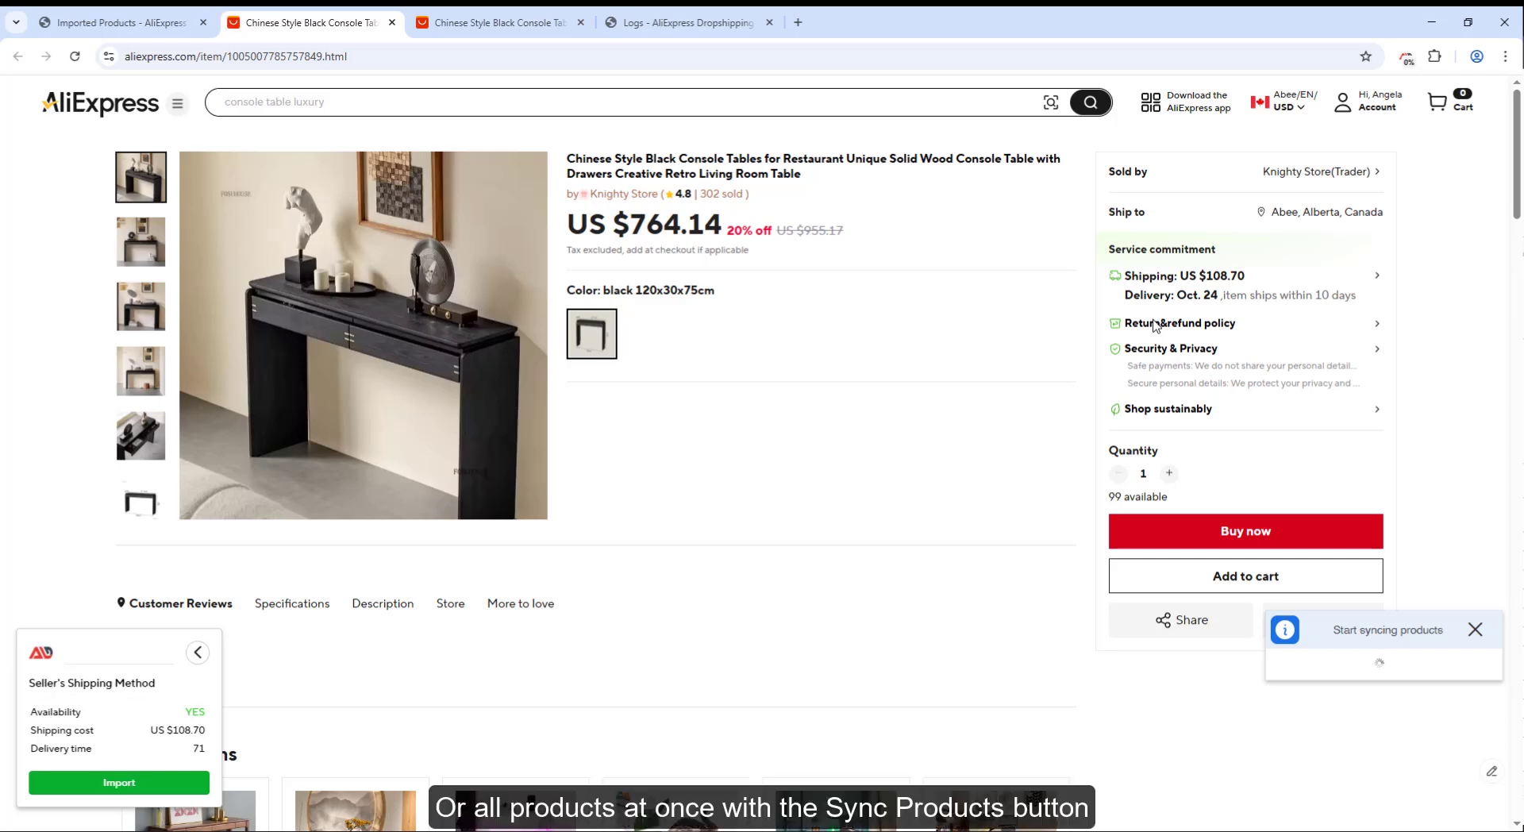
pyautogui.click(678, 23)
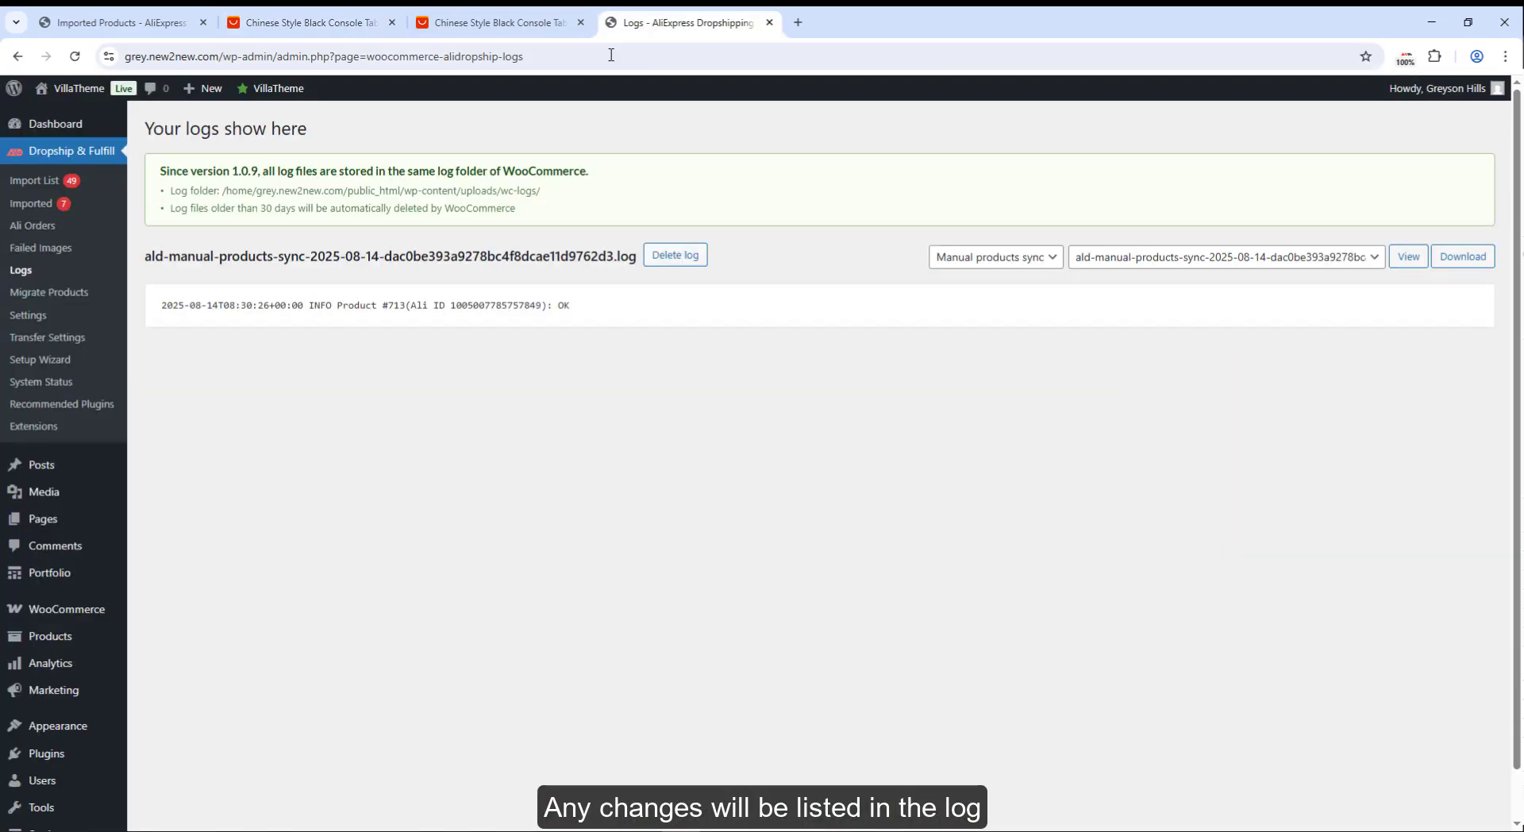
pyautogui.click(1396, 266)
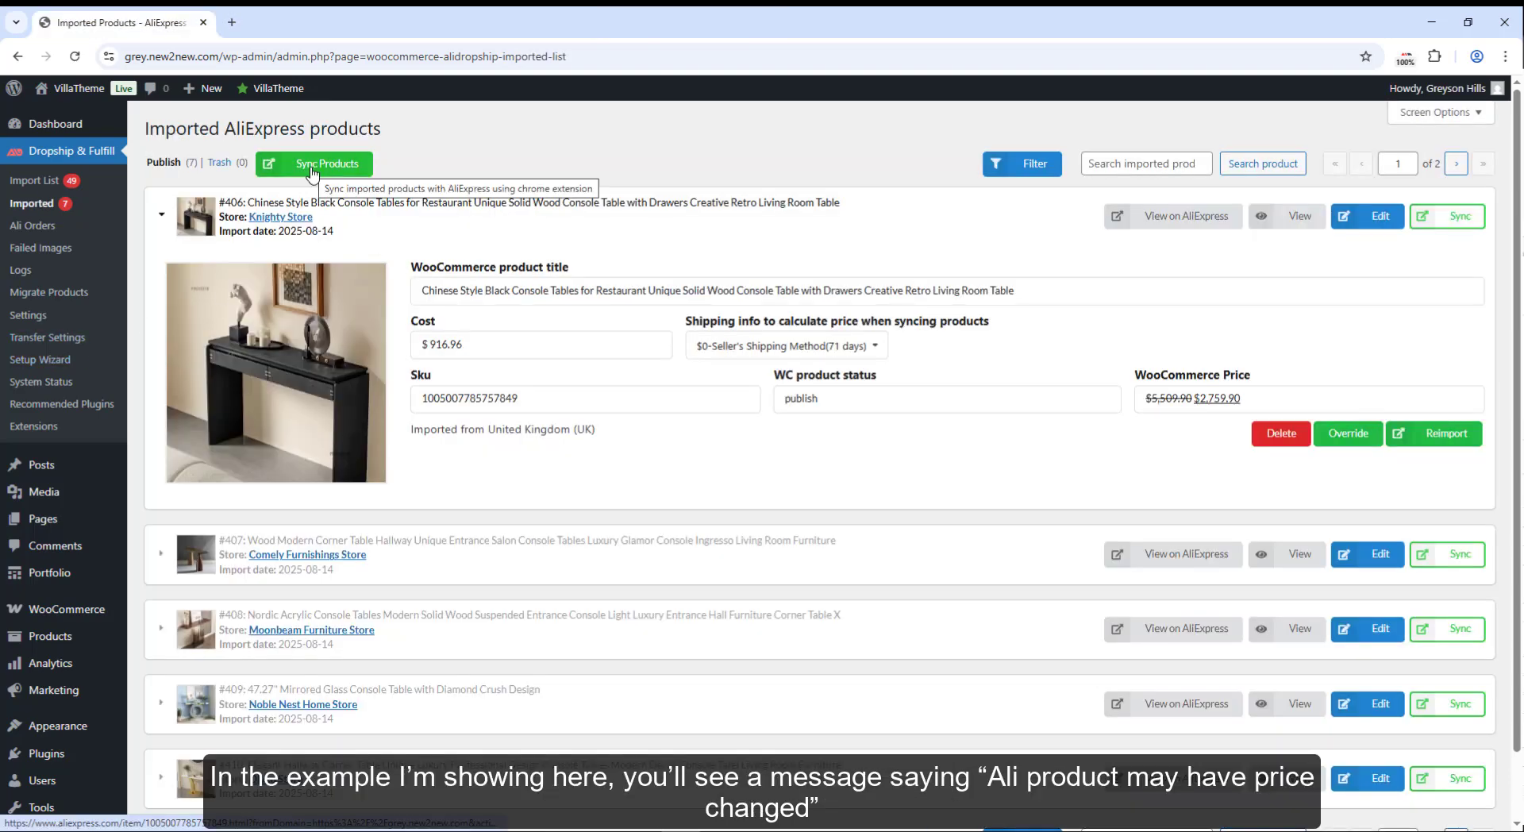
# - Start syncing all imported products with AliExpress through the Chrome extension
pyautogui.click(311, 166)
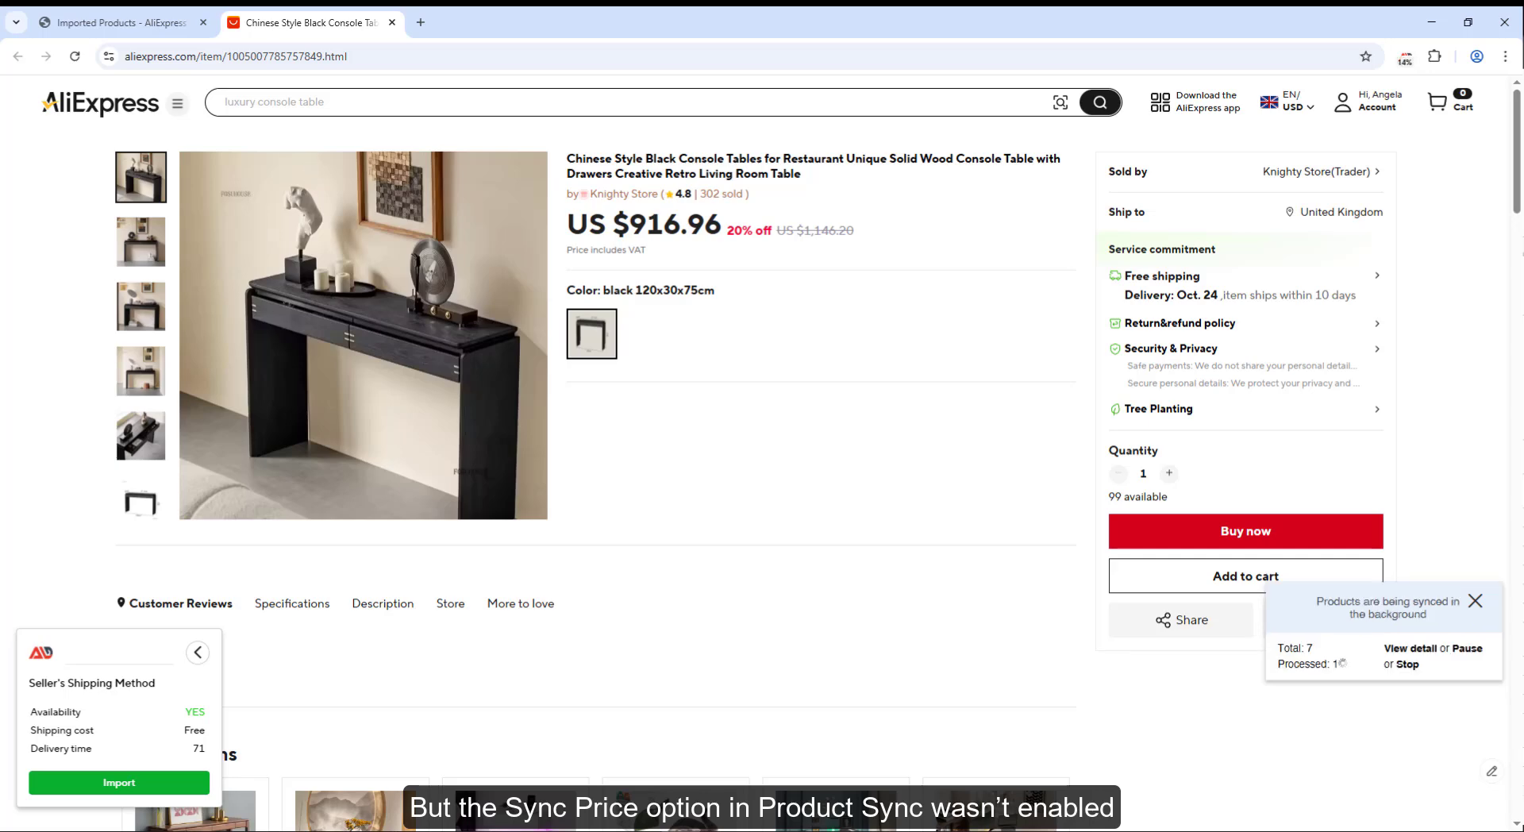
pyautogui.click(1522, 456)
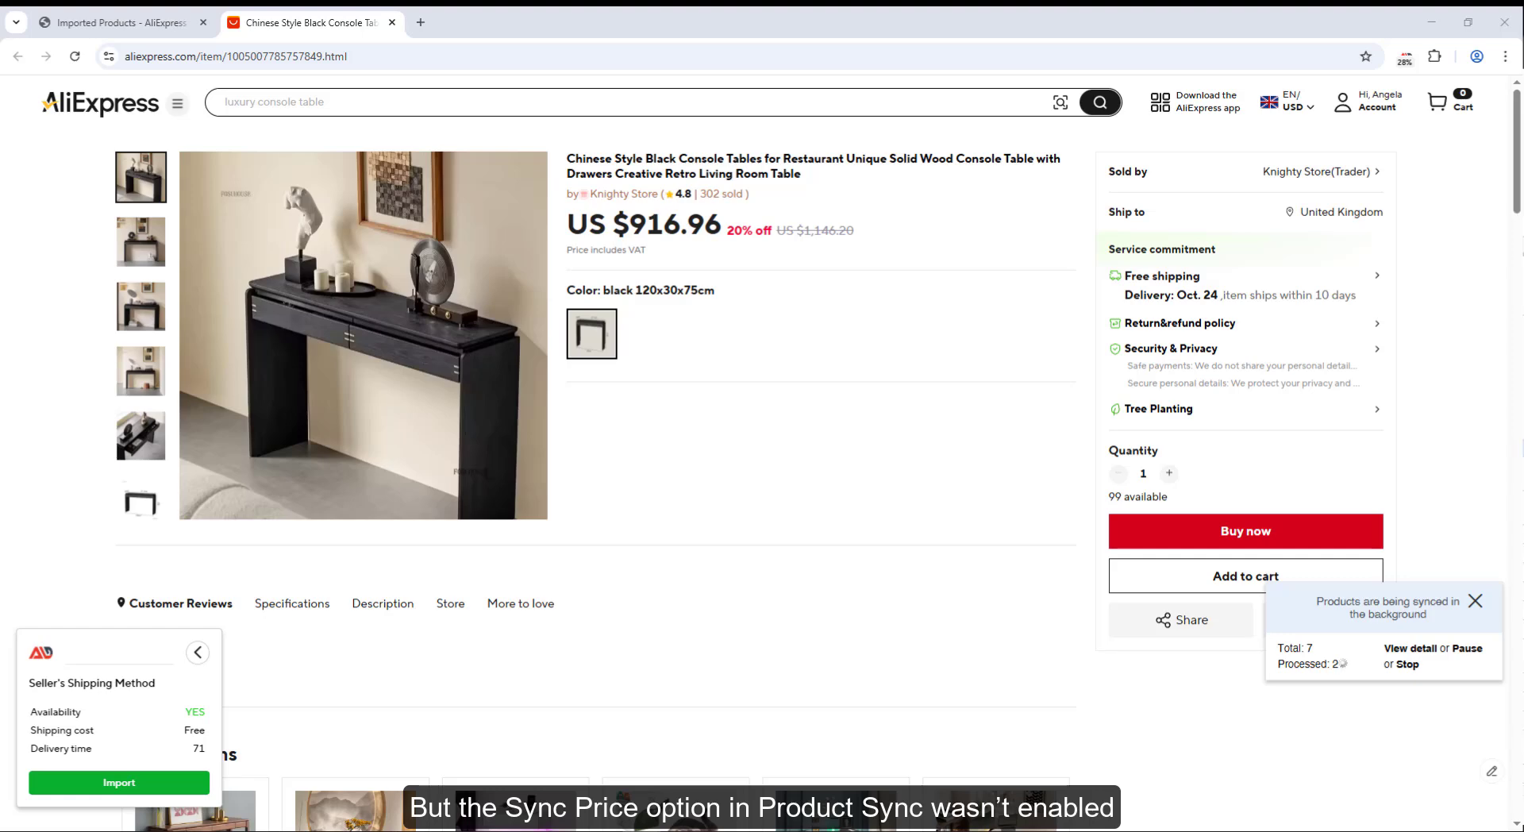
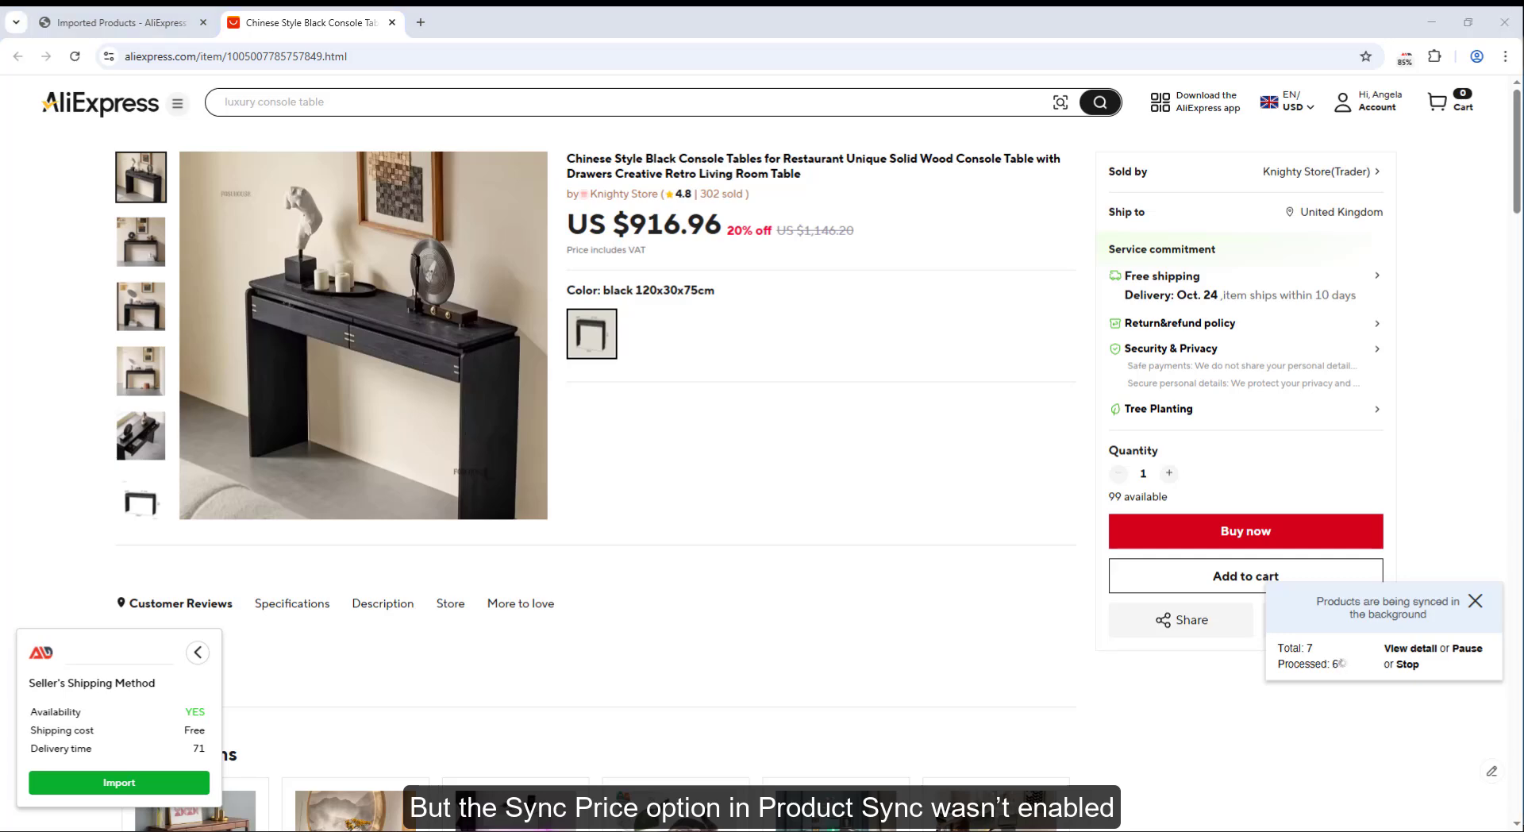
# - Open the details of the bulk product sync and view the Manual products sync log
pyautogui.click(1419, 662)
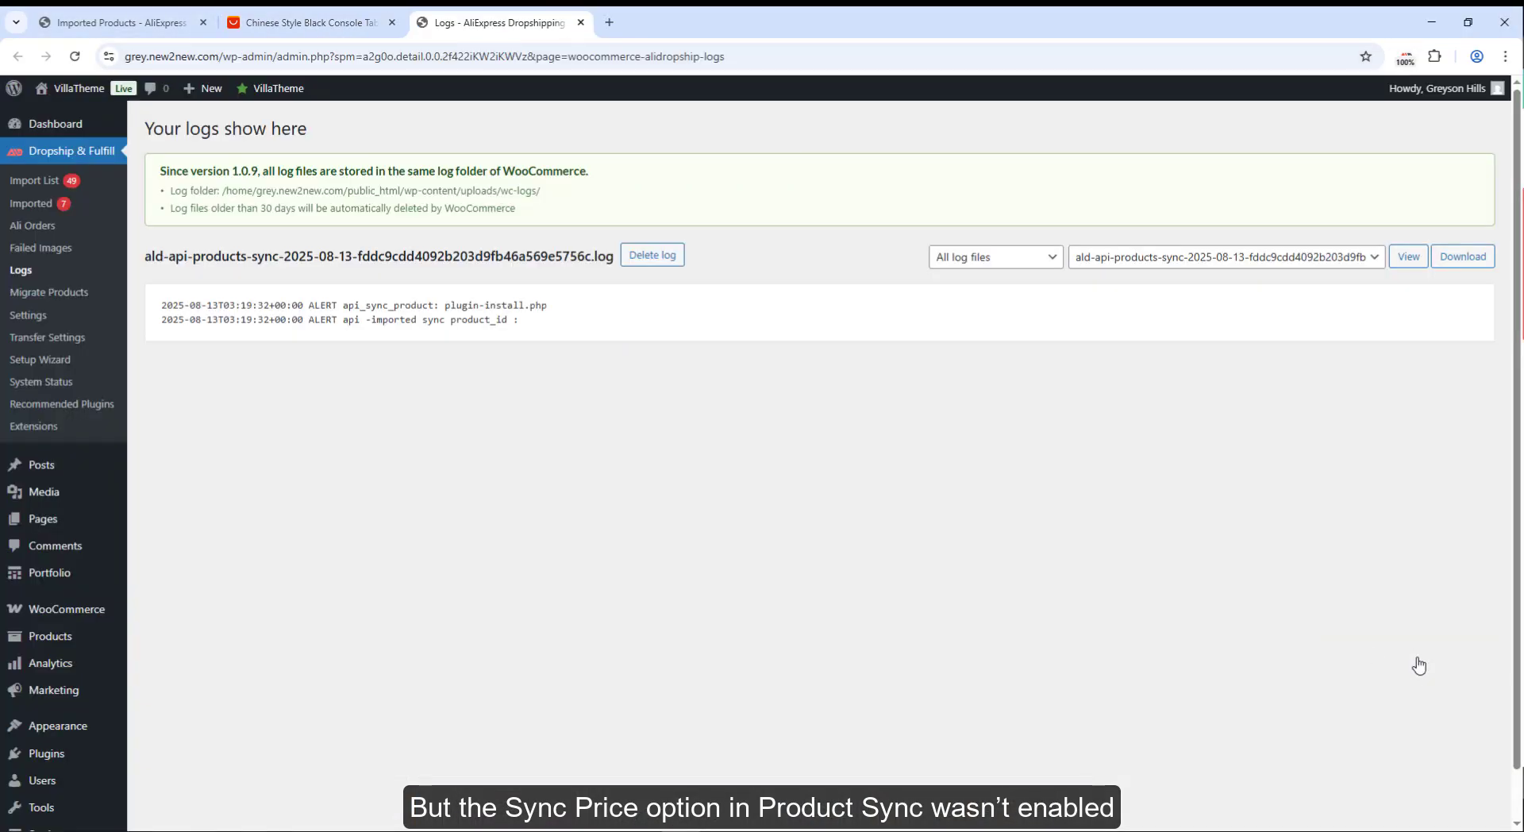
pyautogui.click(1032, 257)
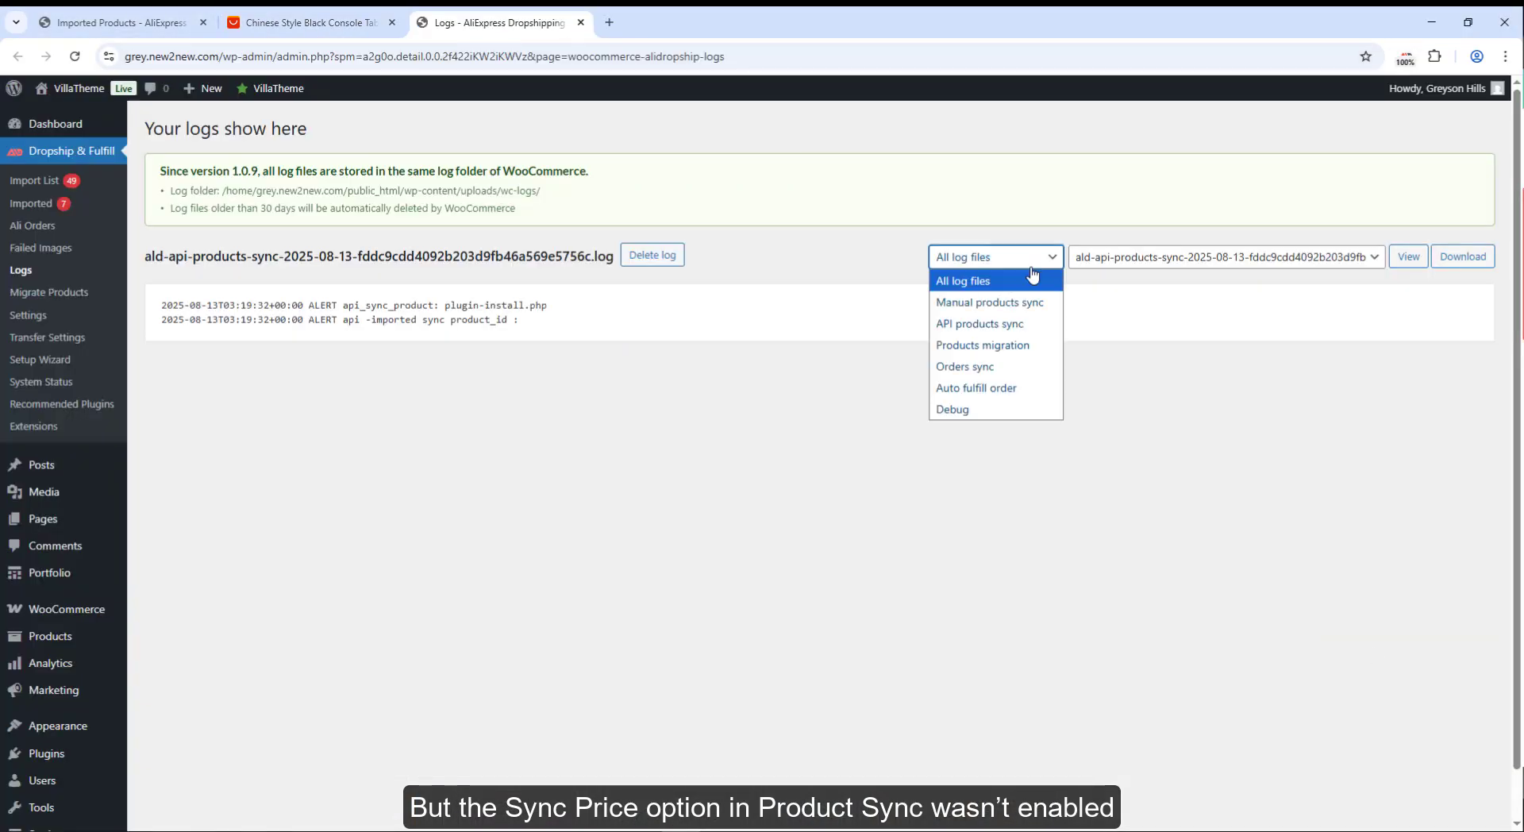
pyautogui.click(977, 302)
pyautogui.click(1408, 256)
pyautogui.scroll(-4, 1280, 449)
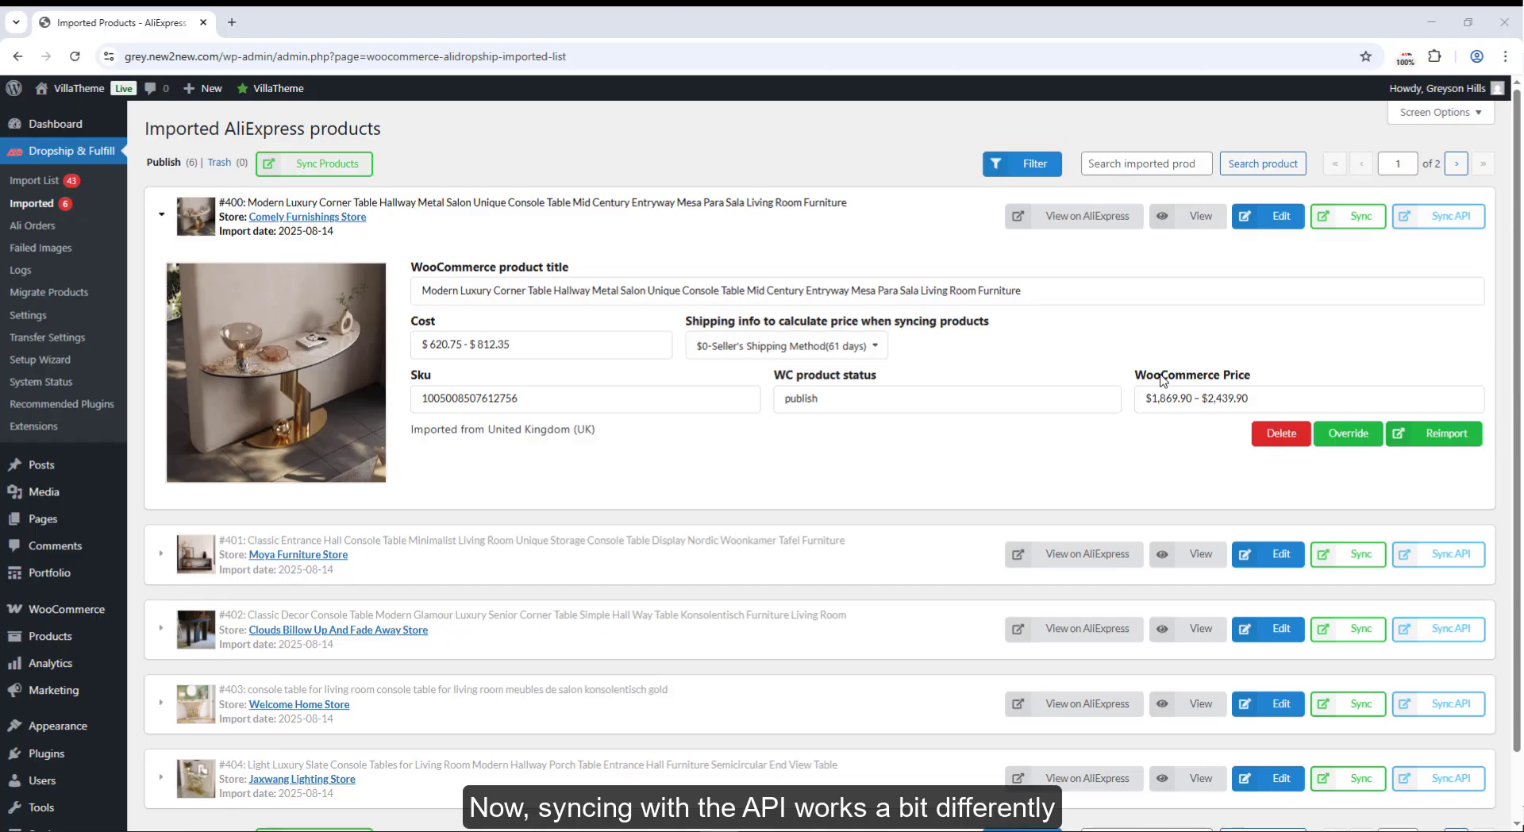
# - Enable product auto-sync in the plugin's Product Sync settings
pyautogui.click(1467, 242)
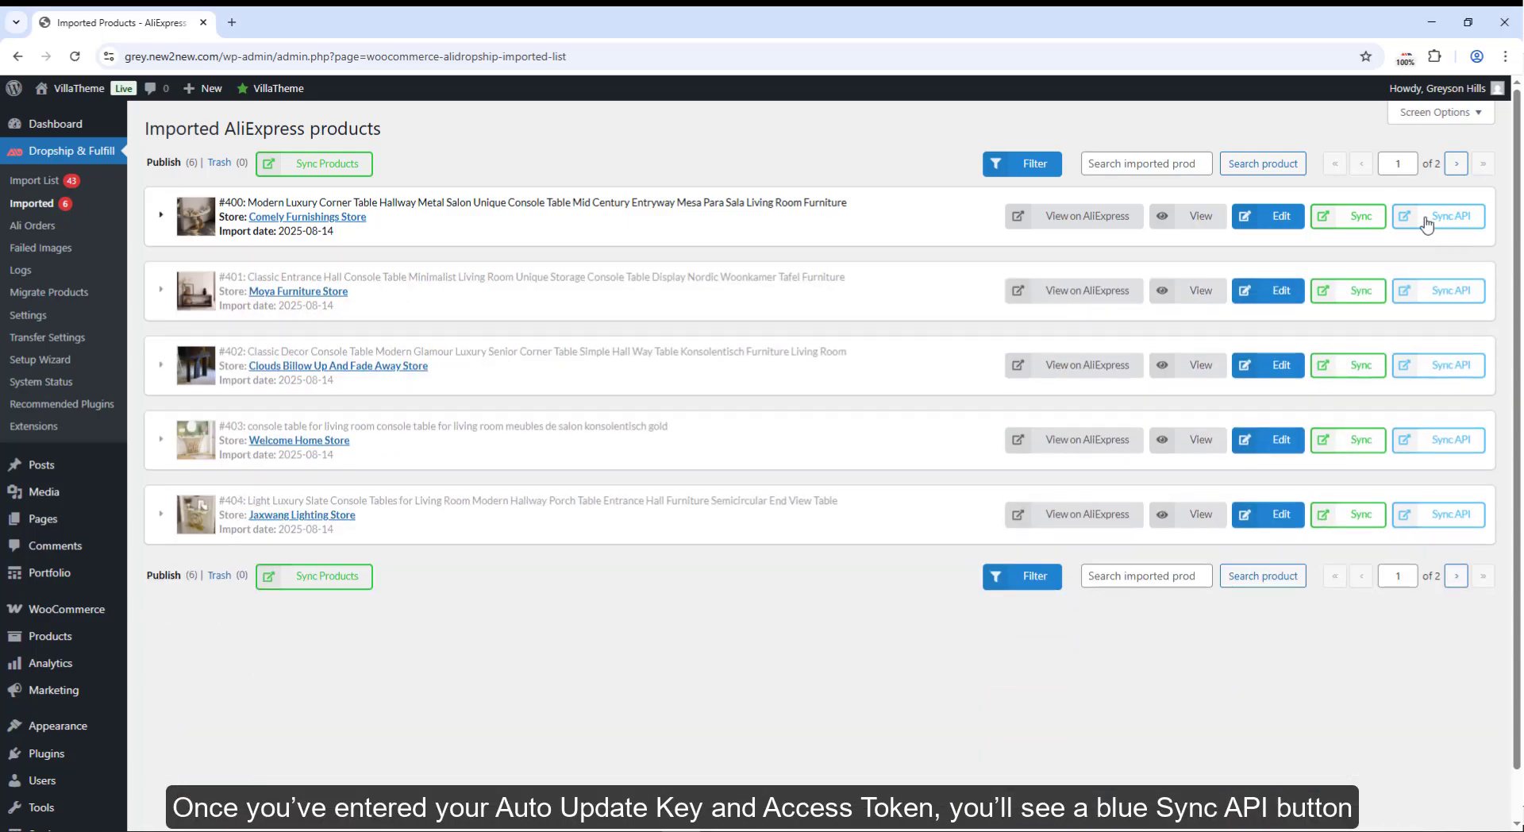
pyautogui.click(948, 224)
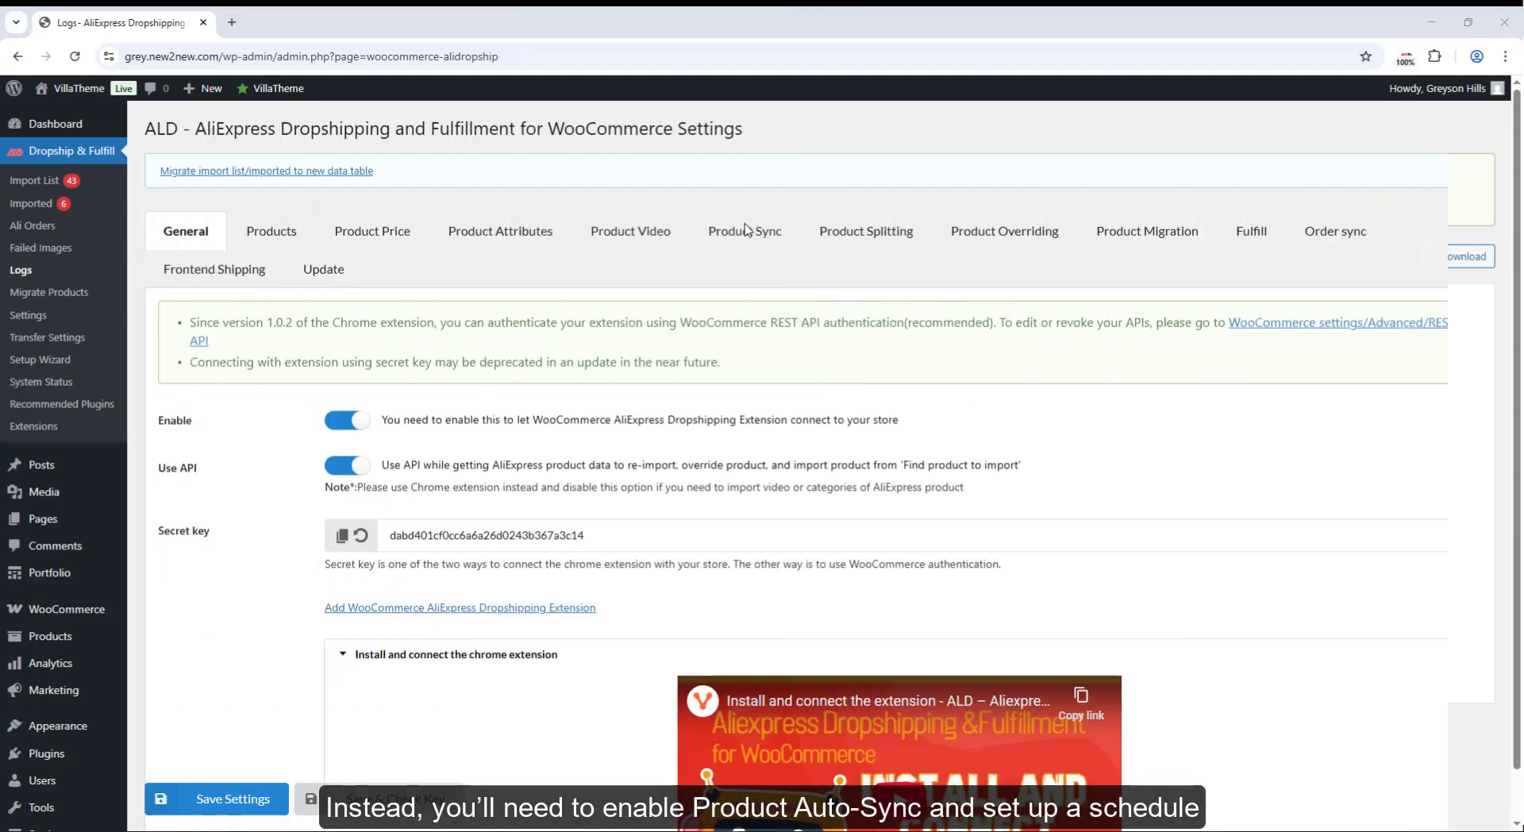
pyautogui.click(745, 233)
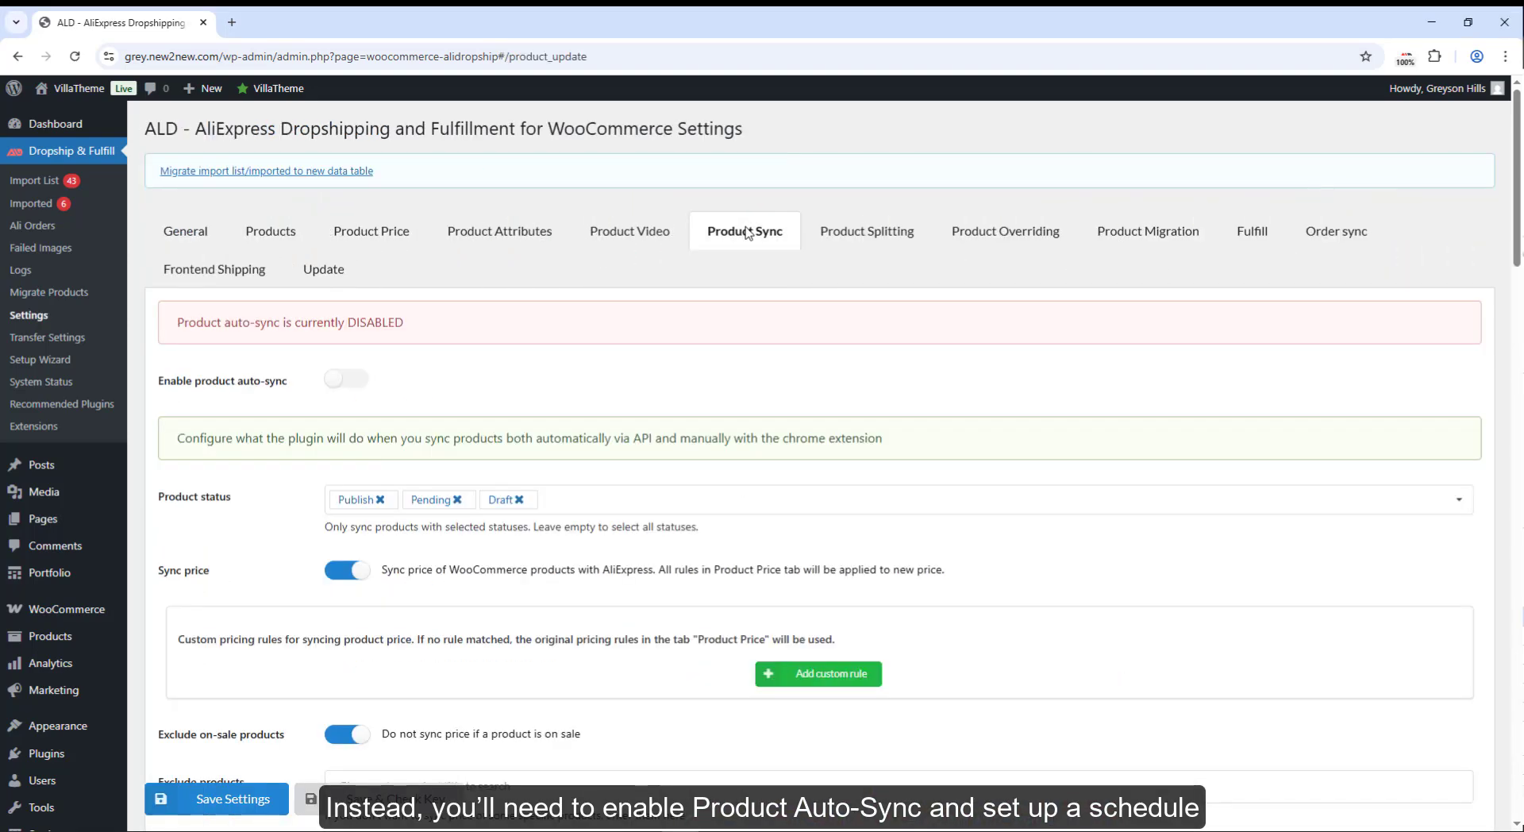
pyautogui.click(347, 378)
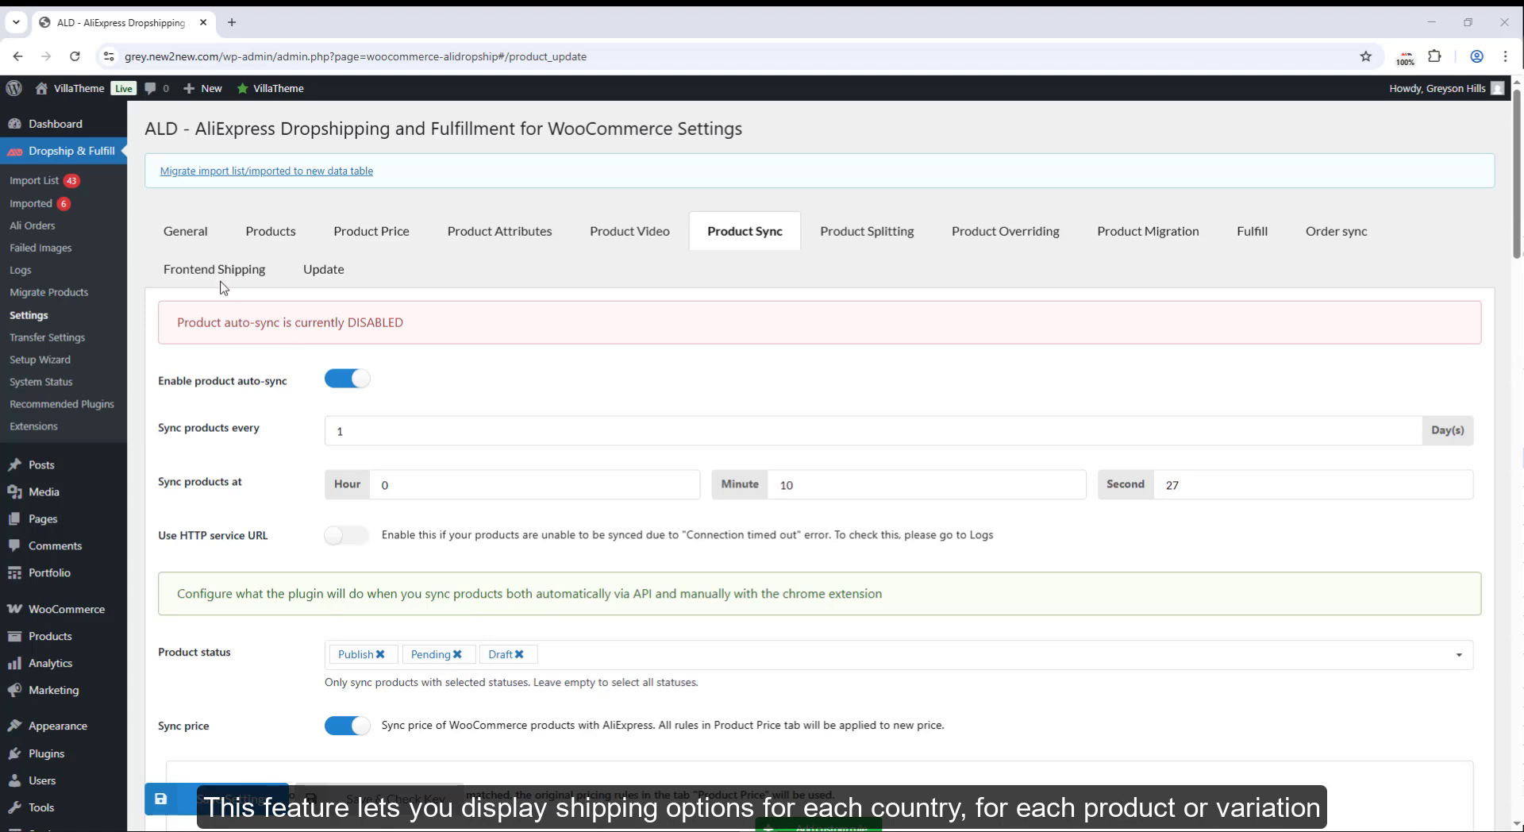
# - Enable Frontend Shipping so customers can choose a shipping method while shopping
pyautogui.click(222, 275)
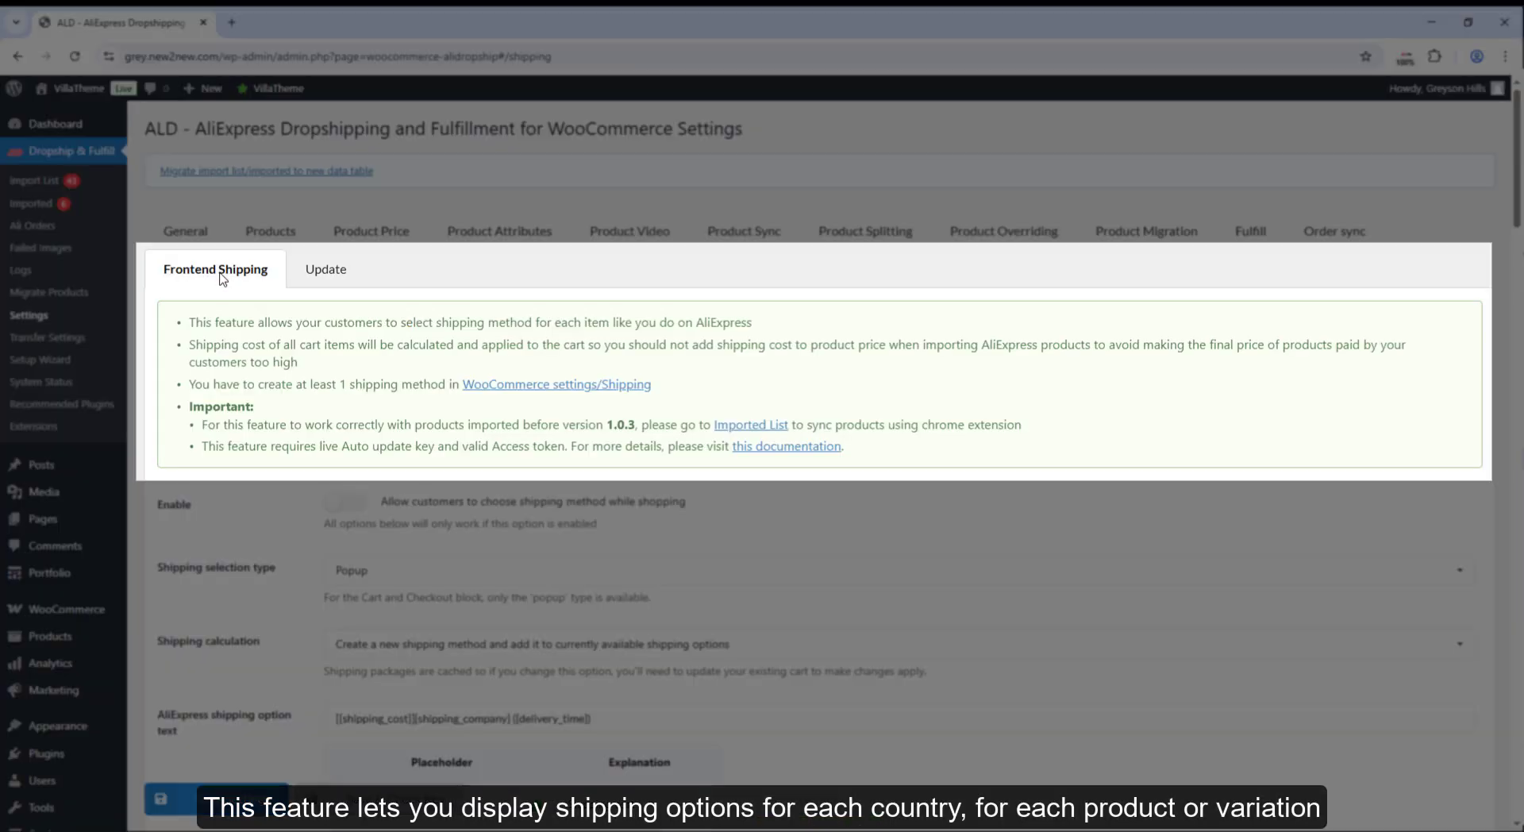
pyautogui.click(353, 503)
pyautogui.scroll(-5, 366, 510)
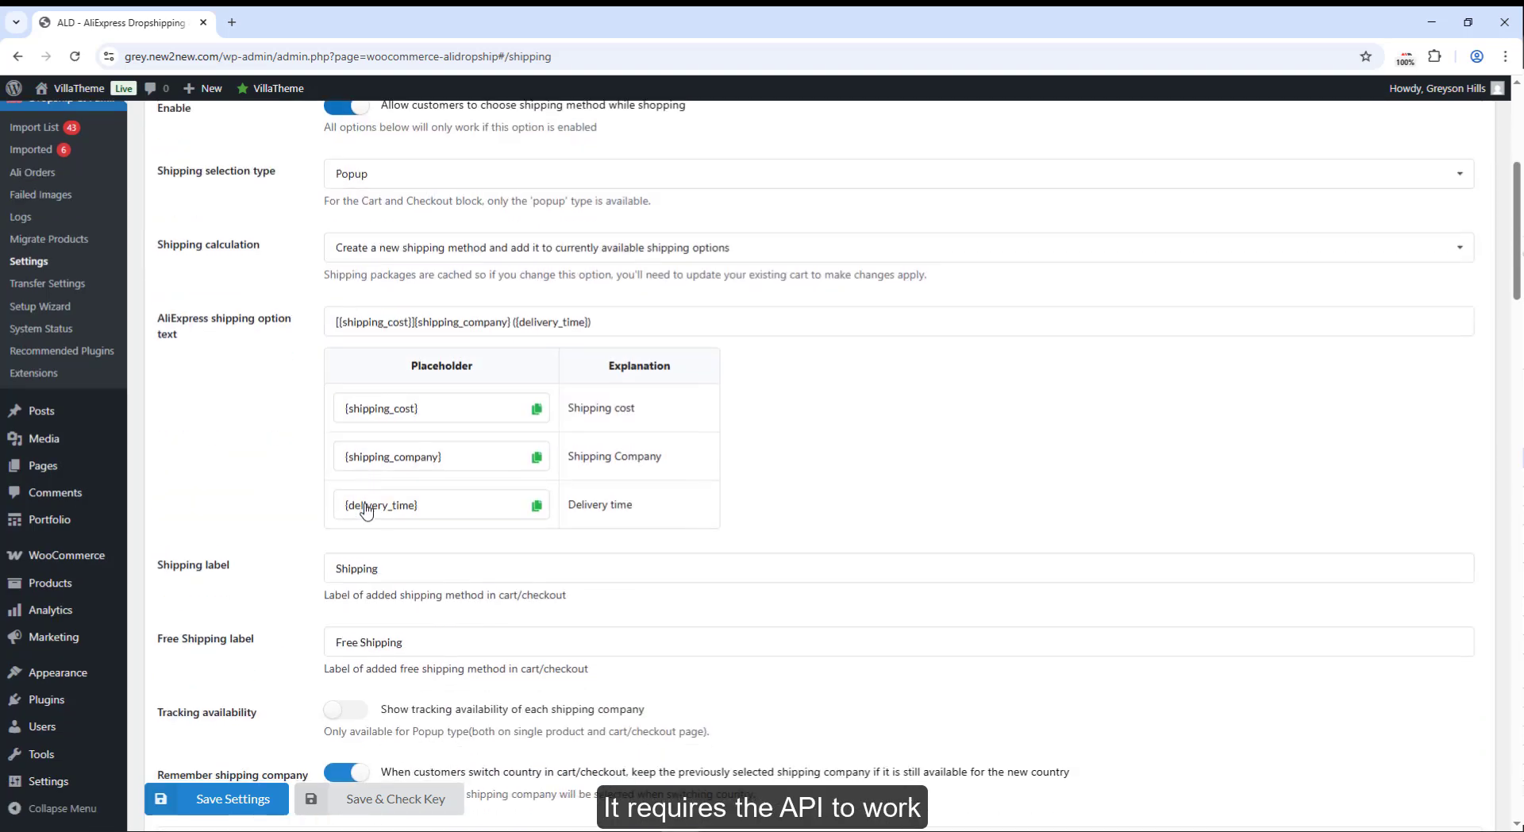
pyautogui.scroll(4, 366, 508)
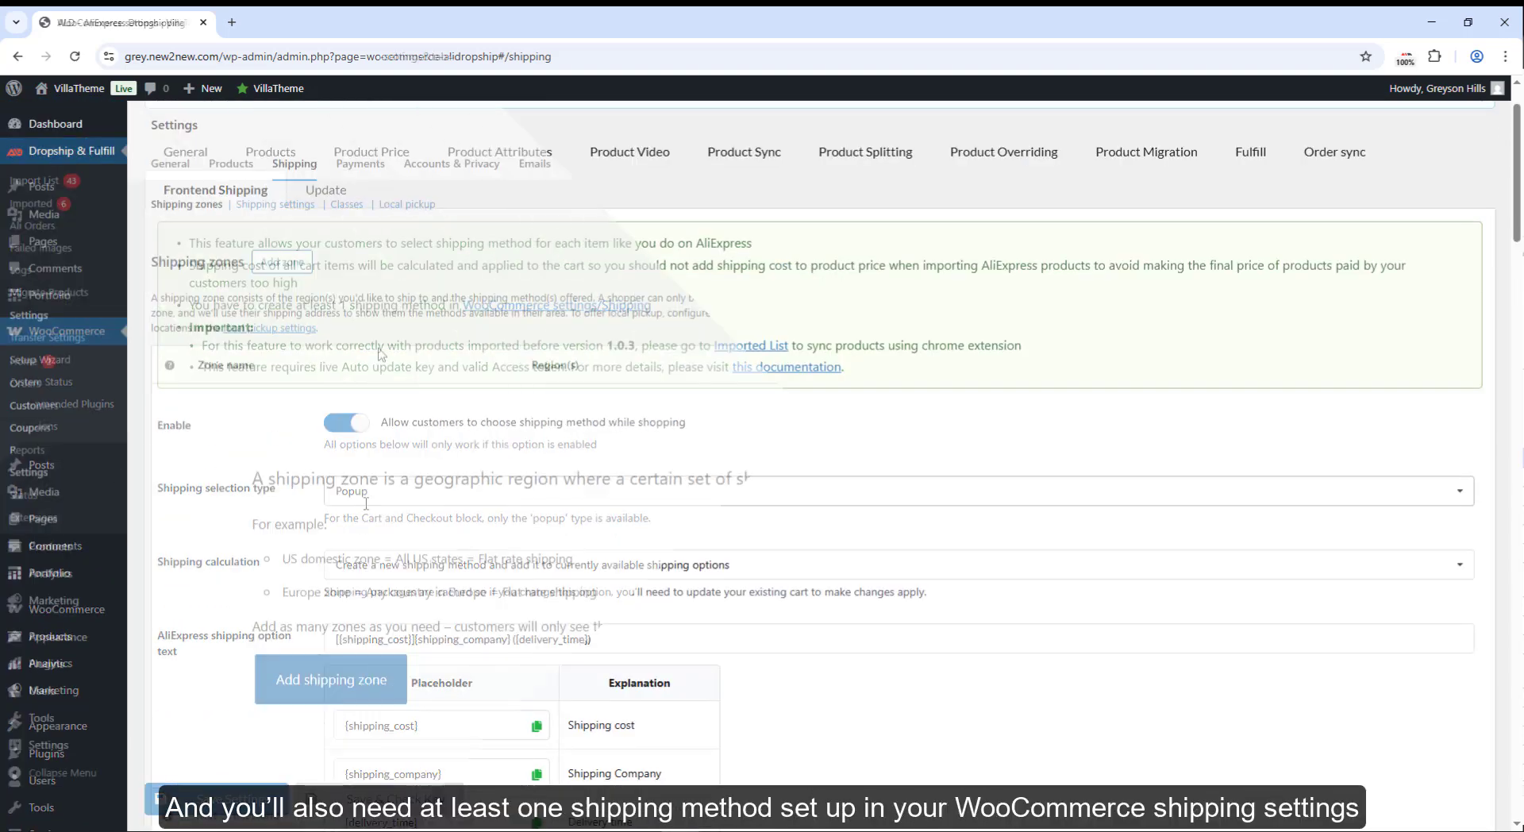
# - Add a WooCommerce shipping zone named WW with a Free shipping method that has no requirement
pyautogui.click(357, 690)
pyautogui.click(397, 316)
pyautogui.write('WW')
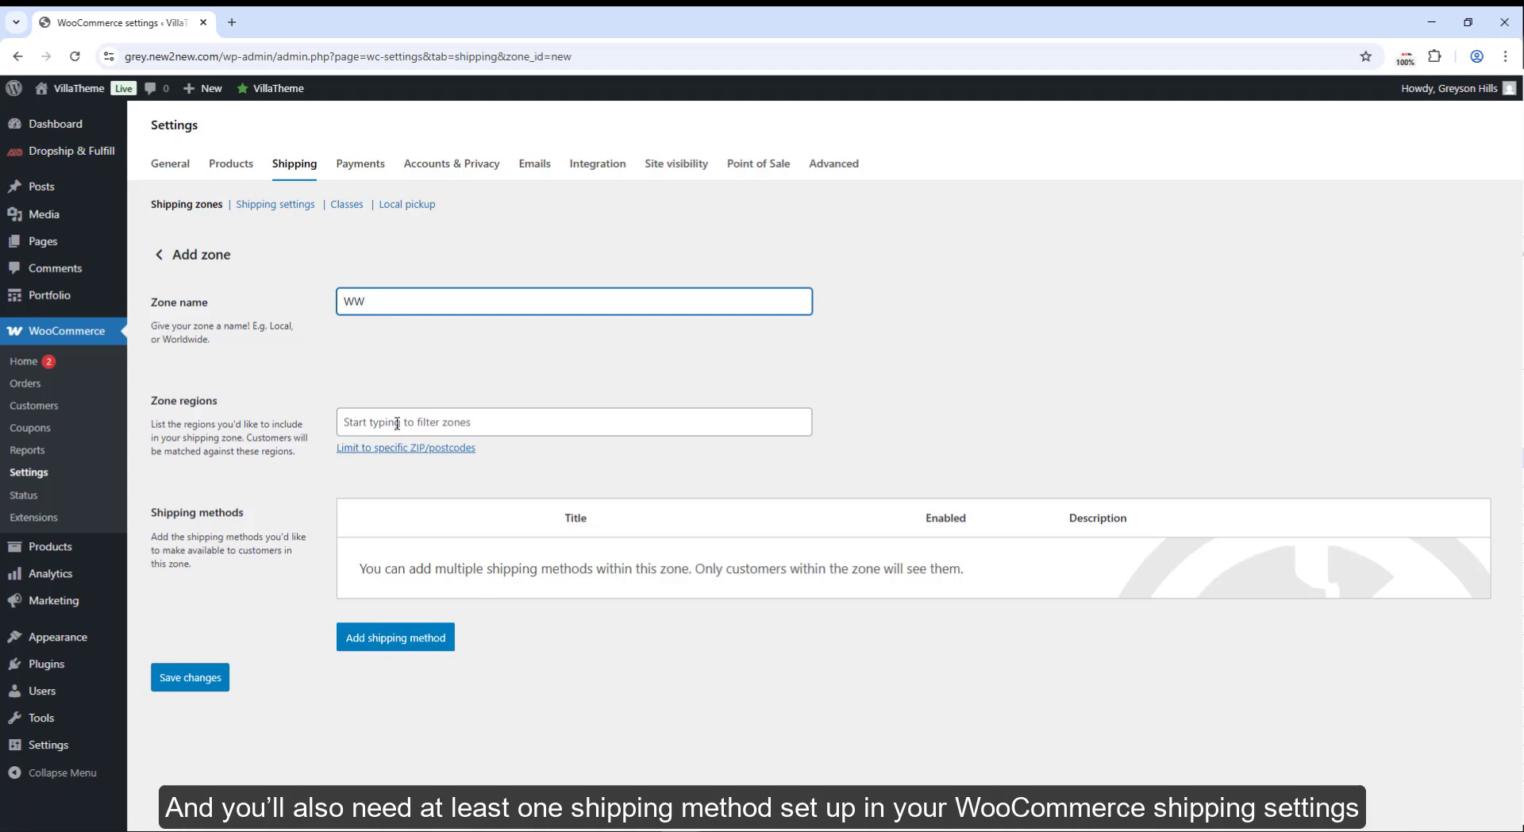
pyautogui.click(377, 646)
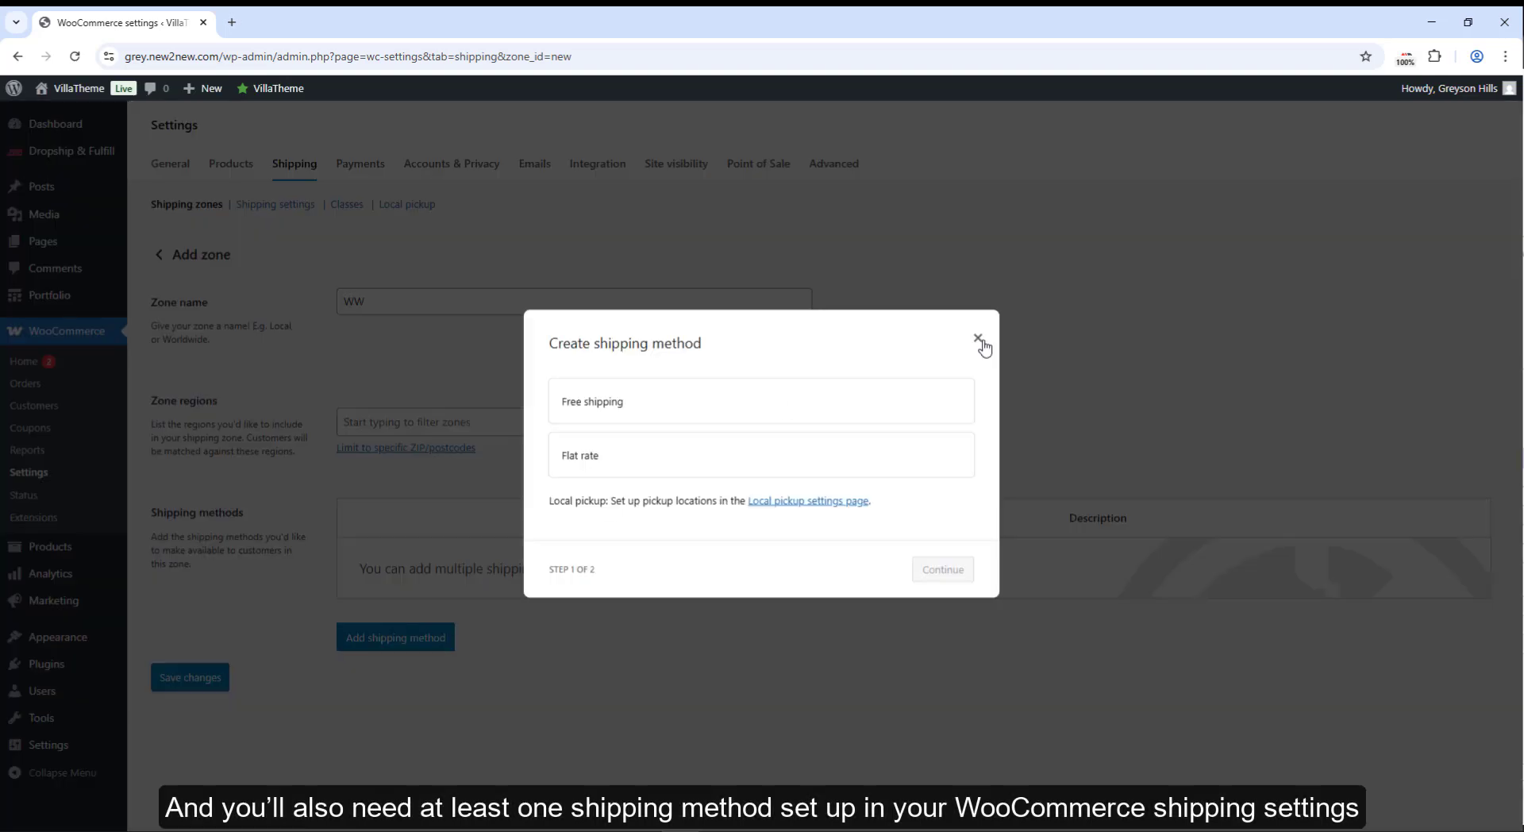
pyautogui.click(640, 412)
pyautogui.click(942, 589)
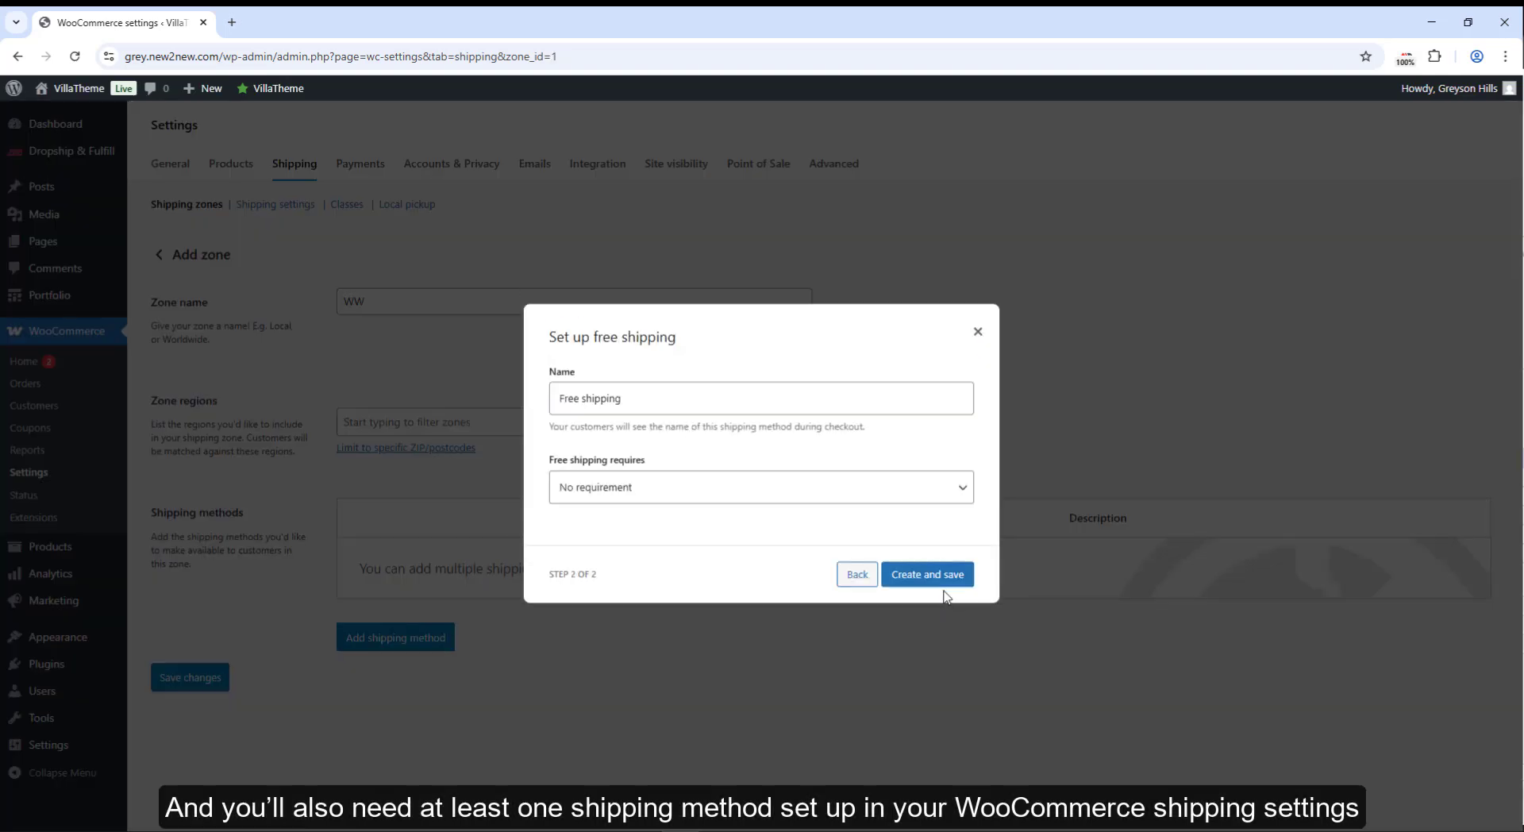
pyautogui.click(944, 587)
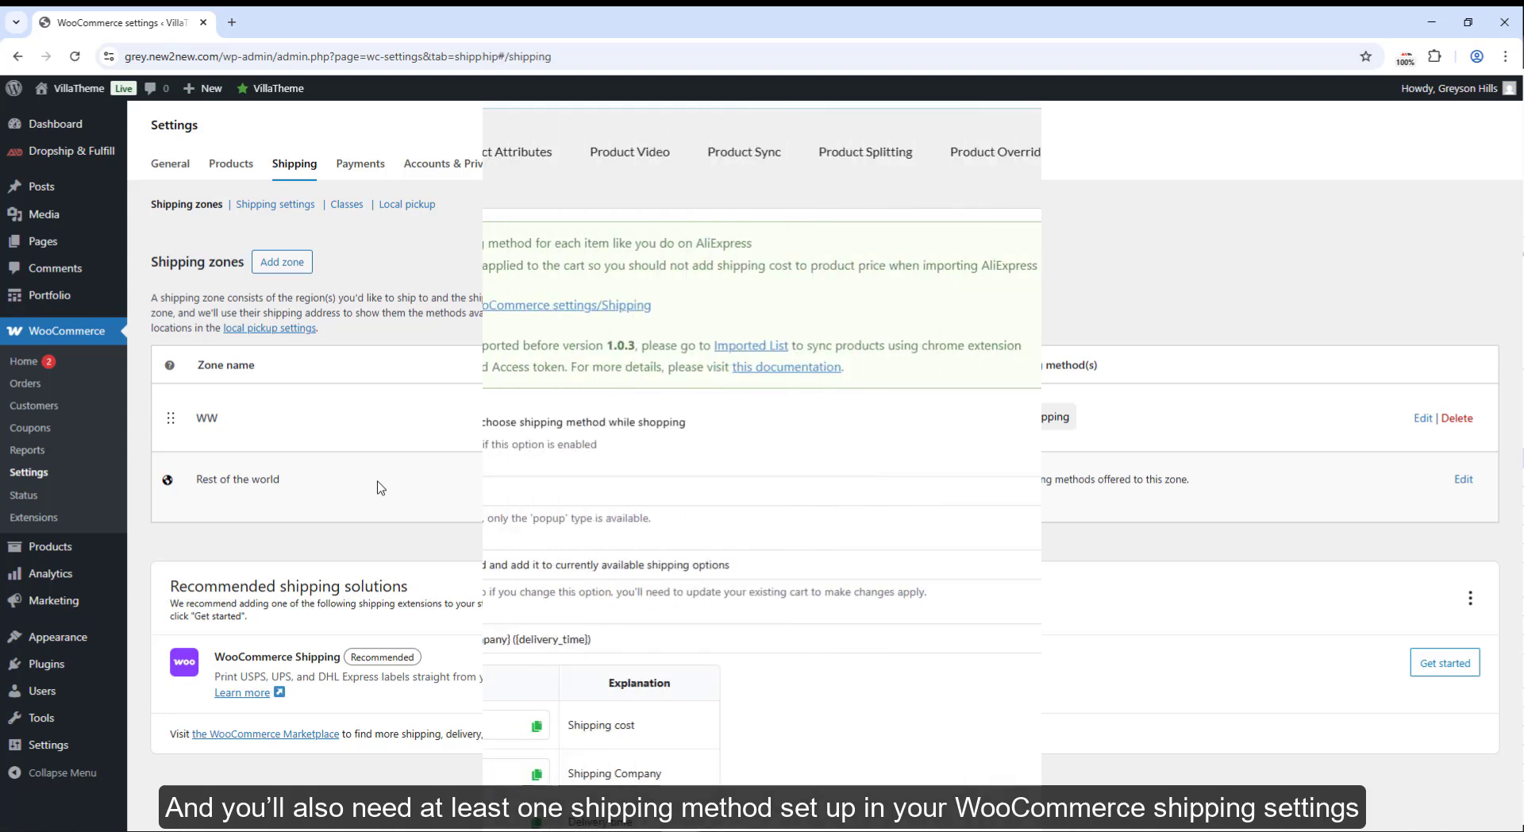
# - Review the shipping selection type and shipping calculation choices in the Frontend Shipping settings
pyautogui.click(401, 498)
pyautogui.click(401, 504)
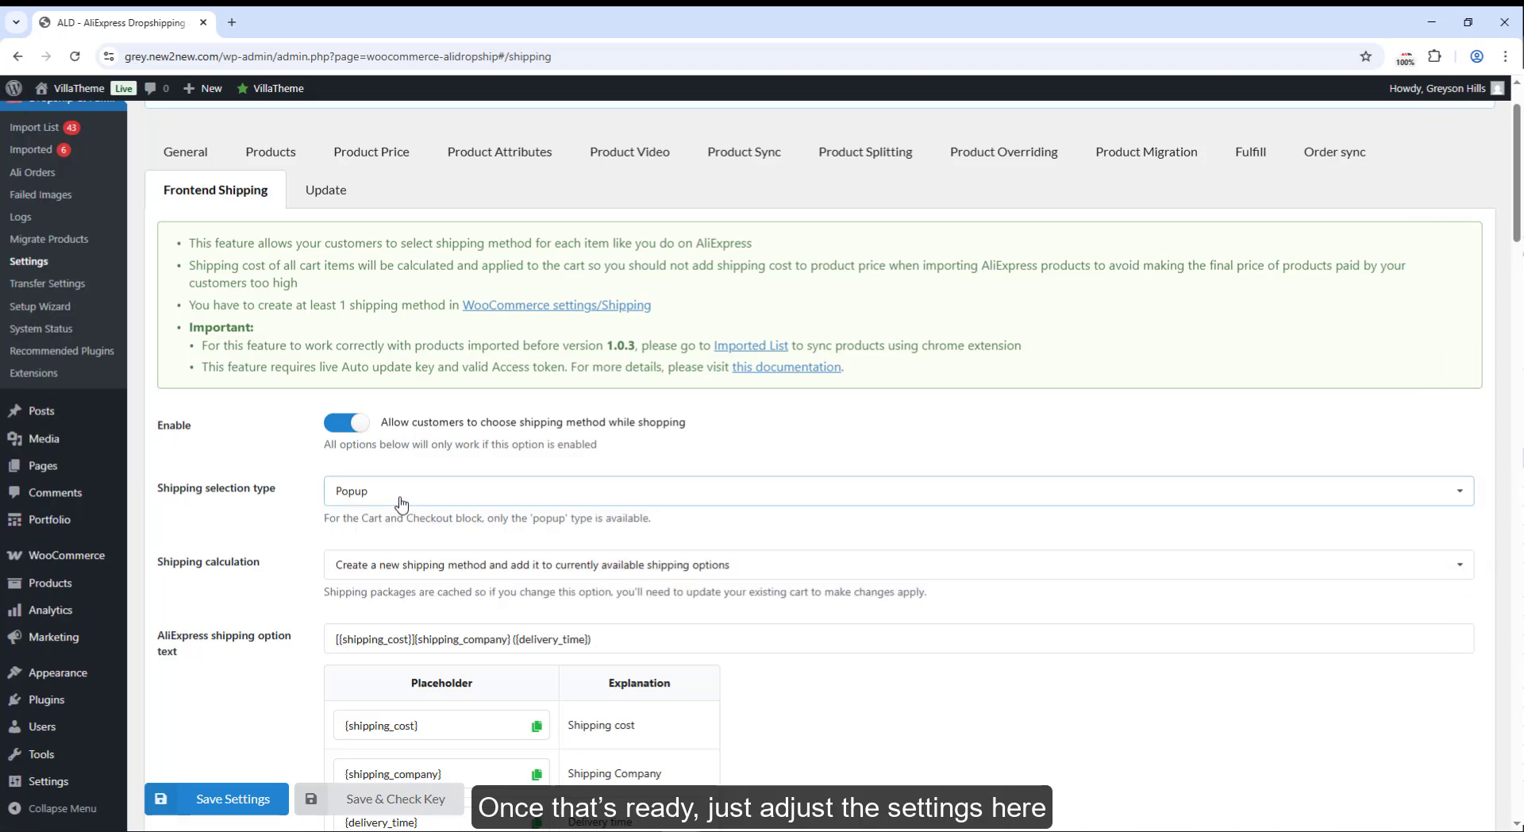
pyautogui.click(402, 576)
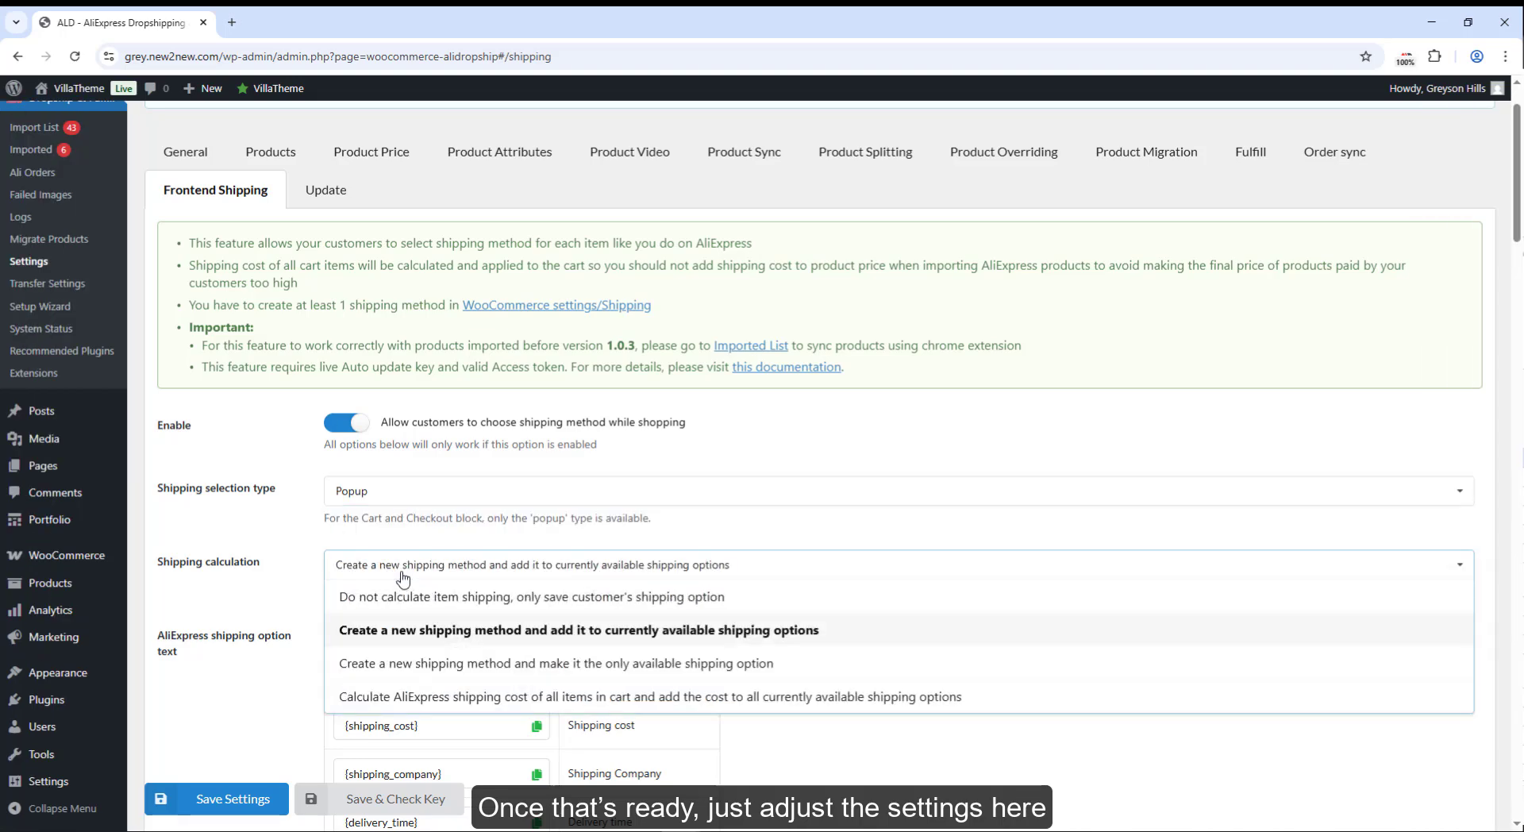
pyautogui.scroll(-2, 402, 578)
pyautogui.click(389, 405)
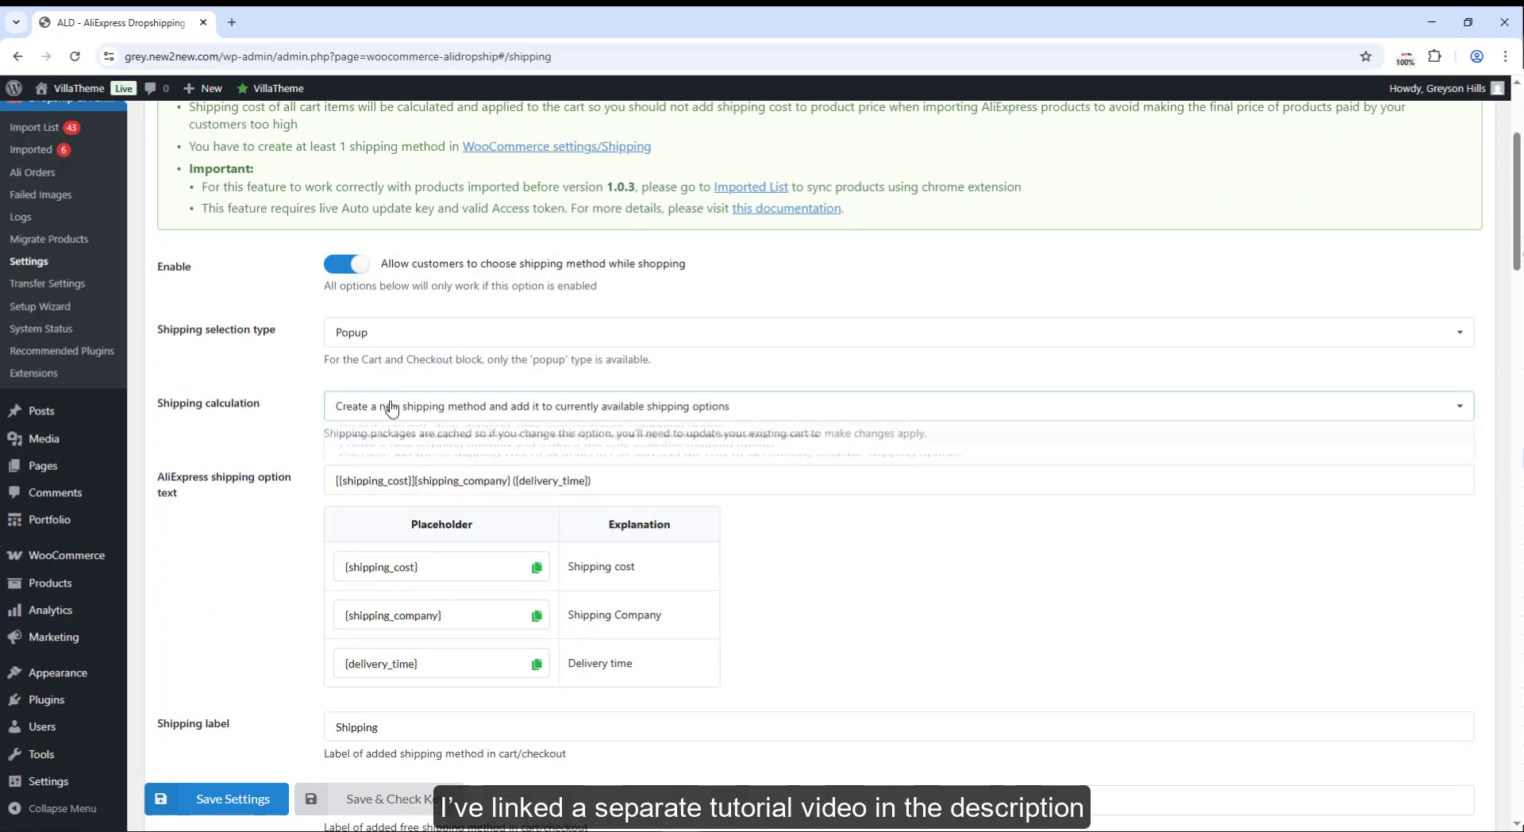
# - Enable Show on Single product, the 'ship to' field, and Remove items that shipping is not available
pyautogui.scroll(-5, 220, 550)
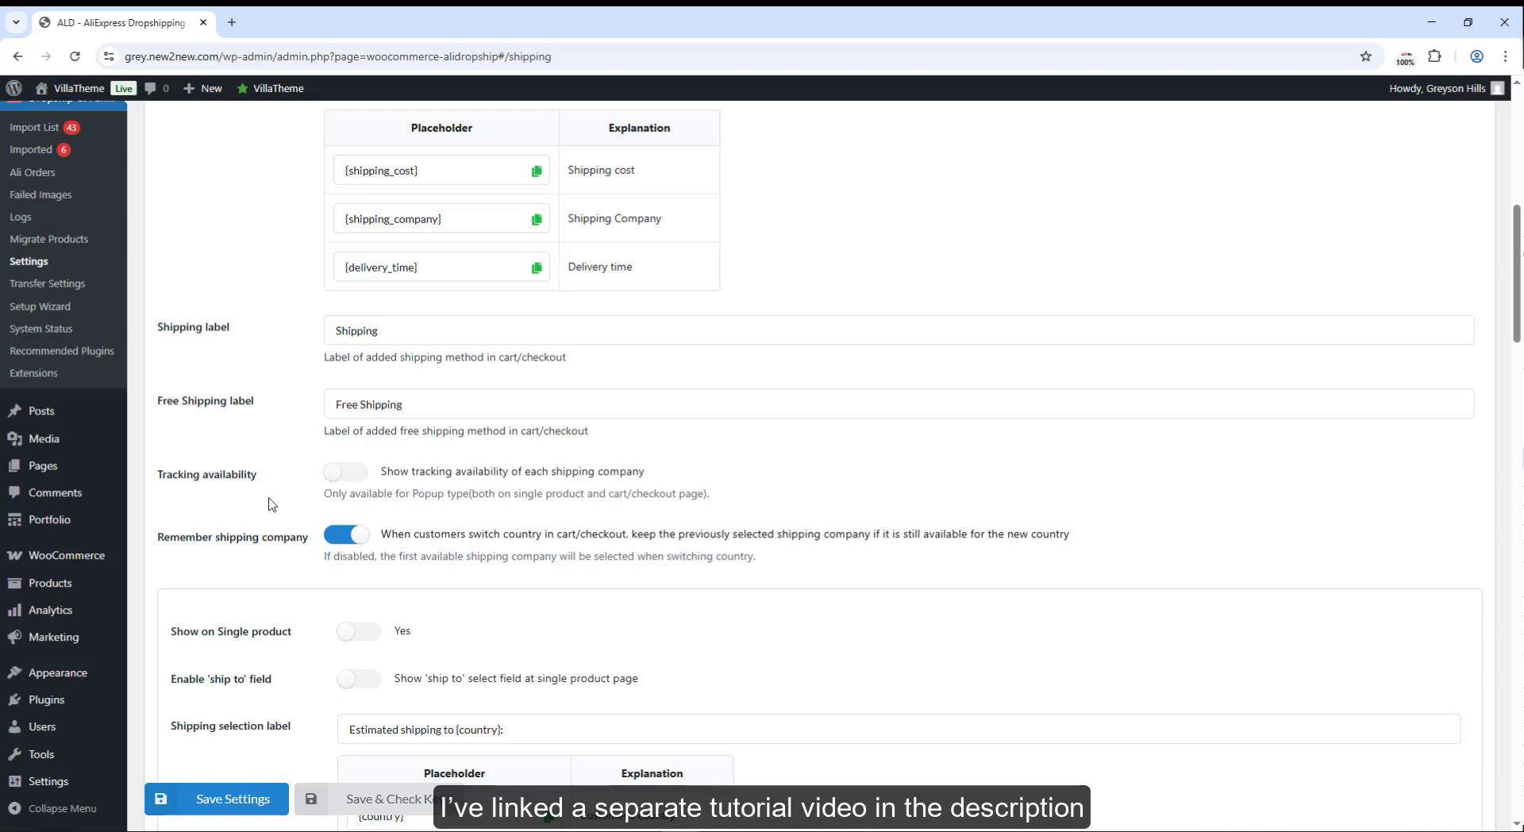
pyautogui.click(359, 631)
pyautogui.click(359, 678)
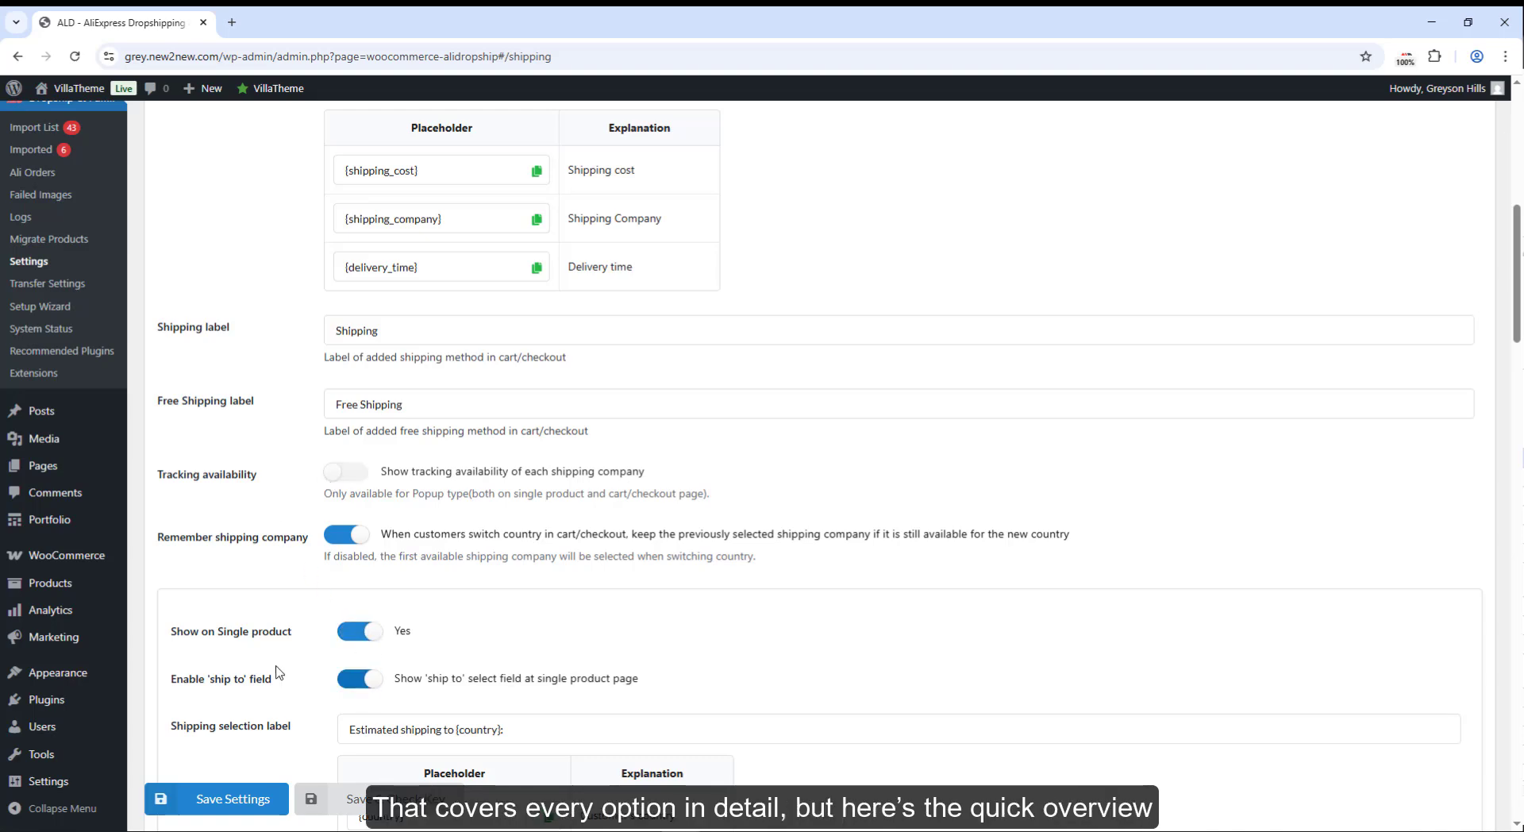
pyautogui.scroll(-12, 279, 672)
pyautogui.click(361, 401)
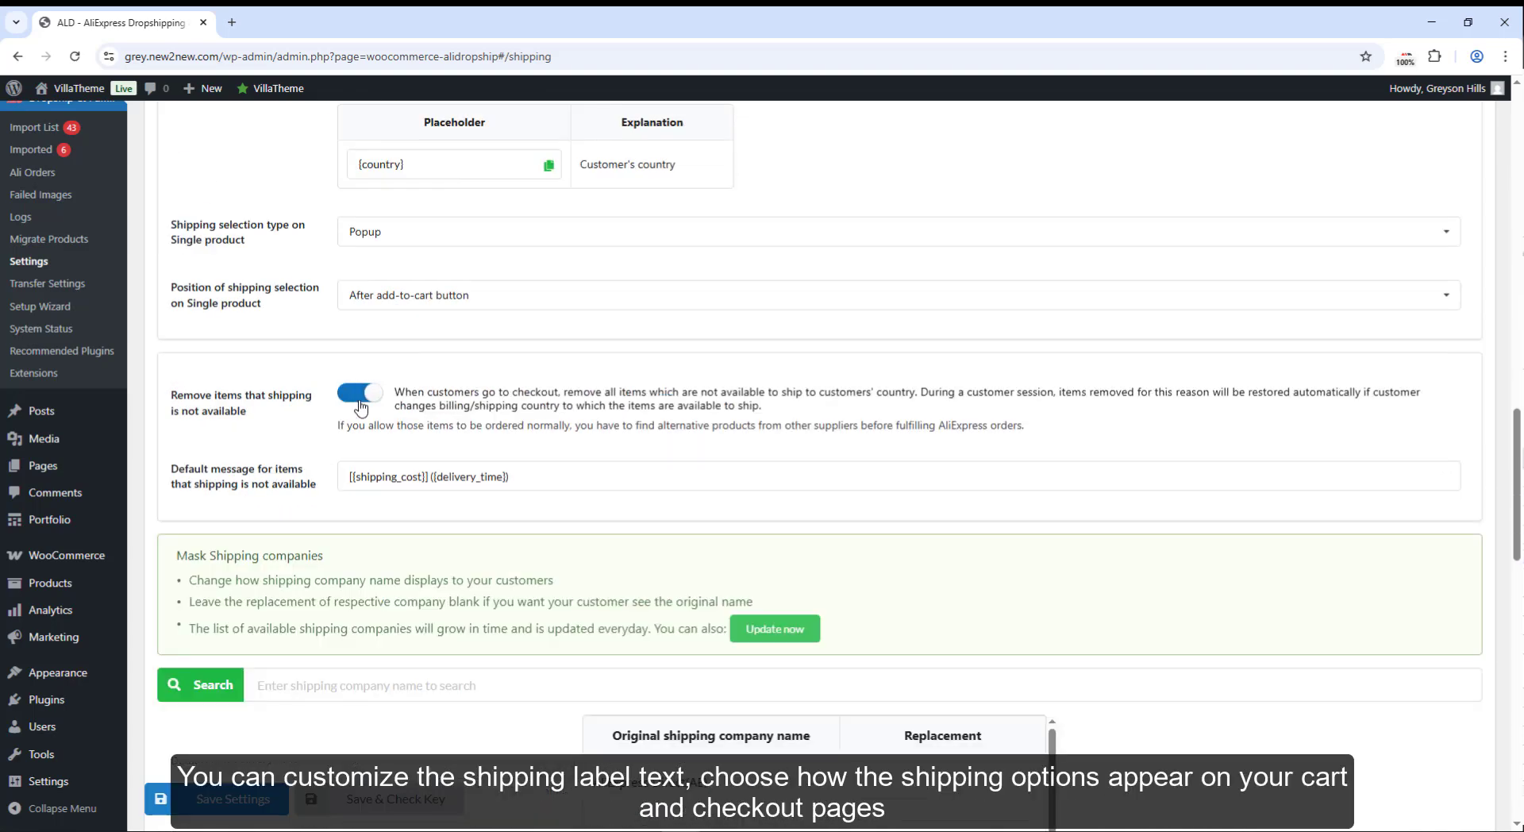
pyautogui.click(361, 403)
pyautogui.click(361, 401)
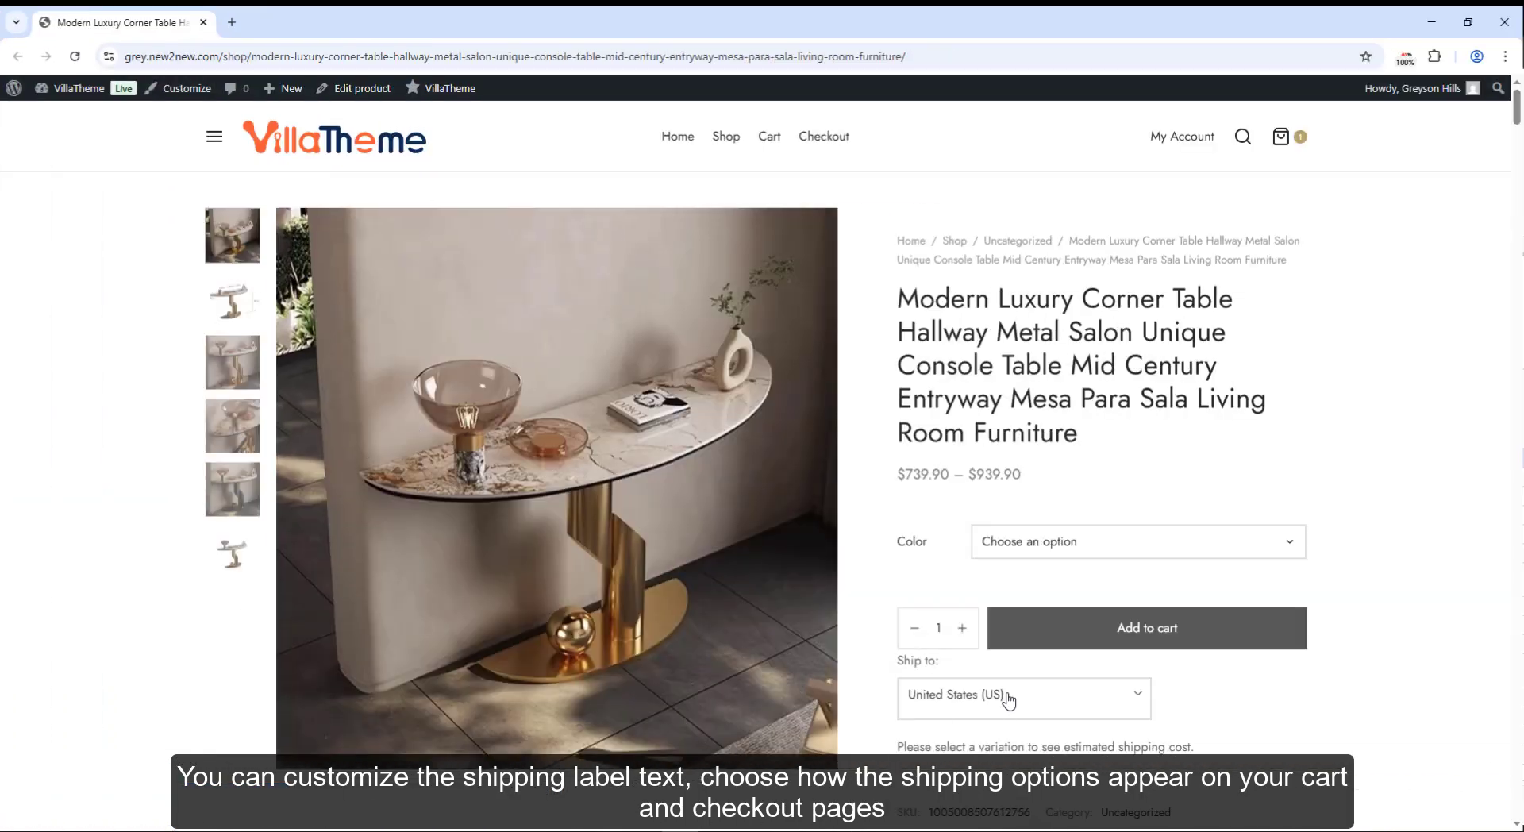
# - On the Modern Luxury Corner Table's shop page, choose color 120x35x80cm-200006152 and the free 52-77 days shipping method
pyautogui.click(1054, 553)
pyautogui.click(1065, 430)
pyautogui.scroll(-2, 1111, 452)
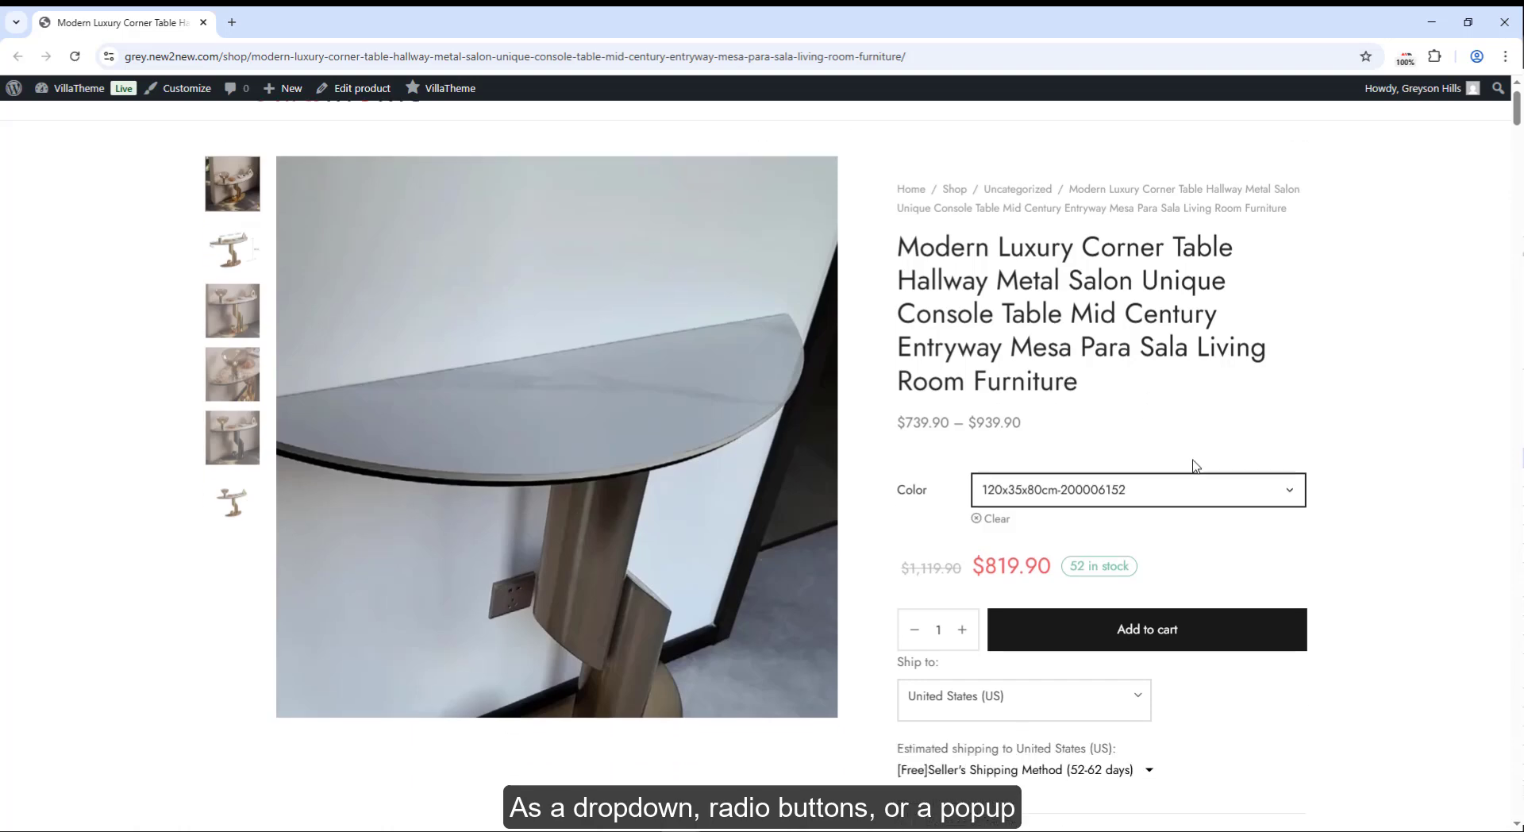
pyautogui.click(1147, 664)
pyautogui.click(569, 487)
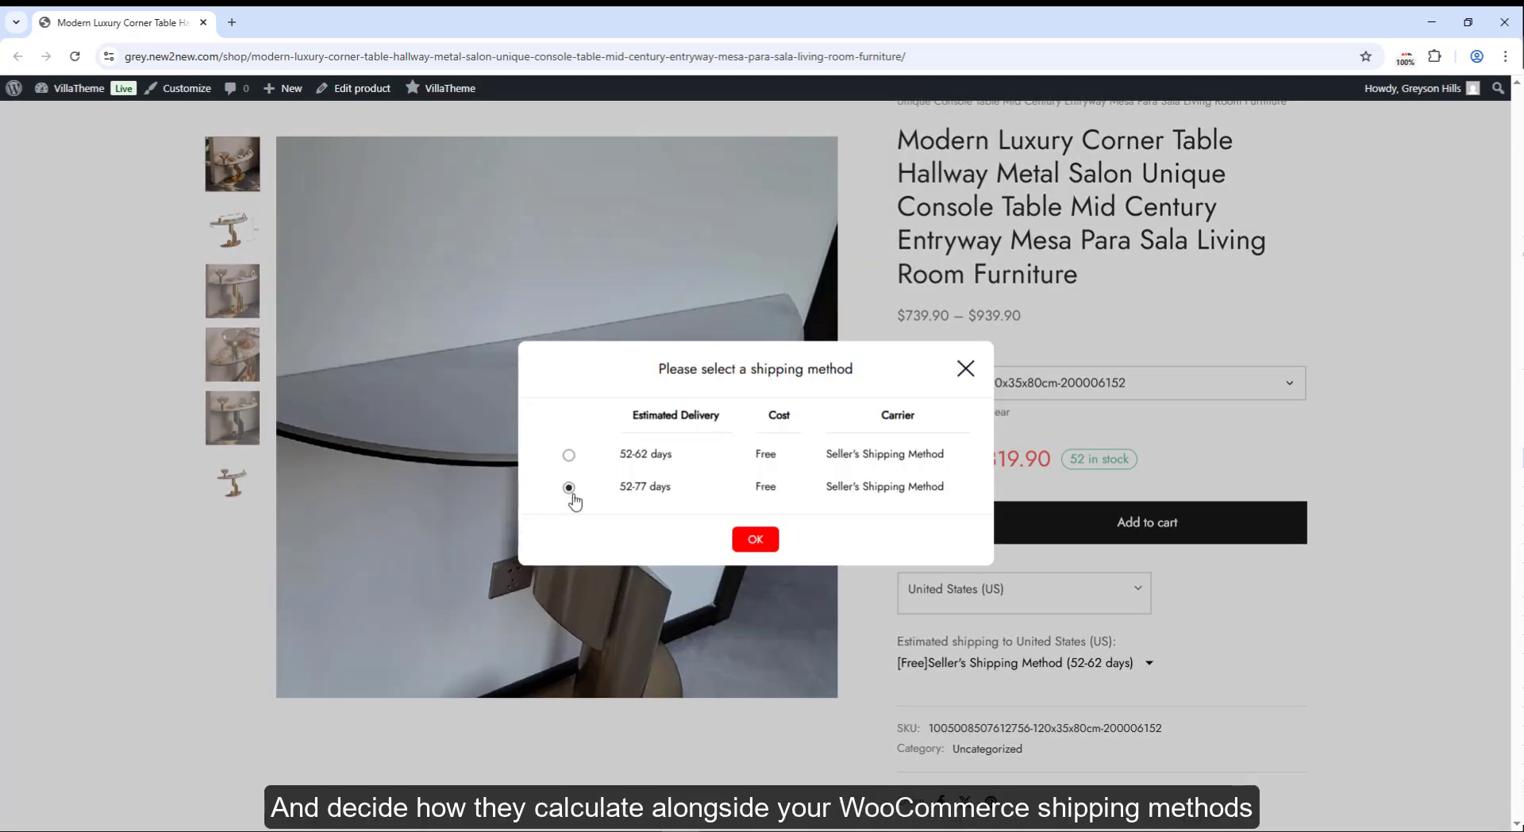
pyautogui.click(754, 539)
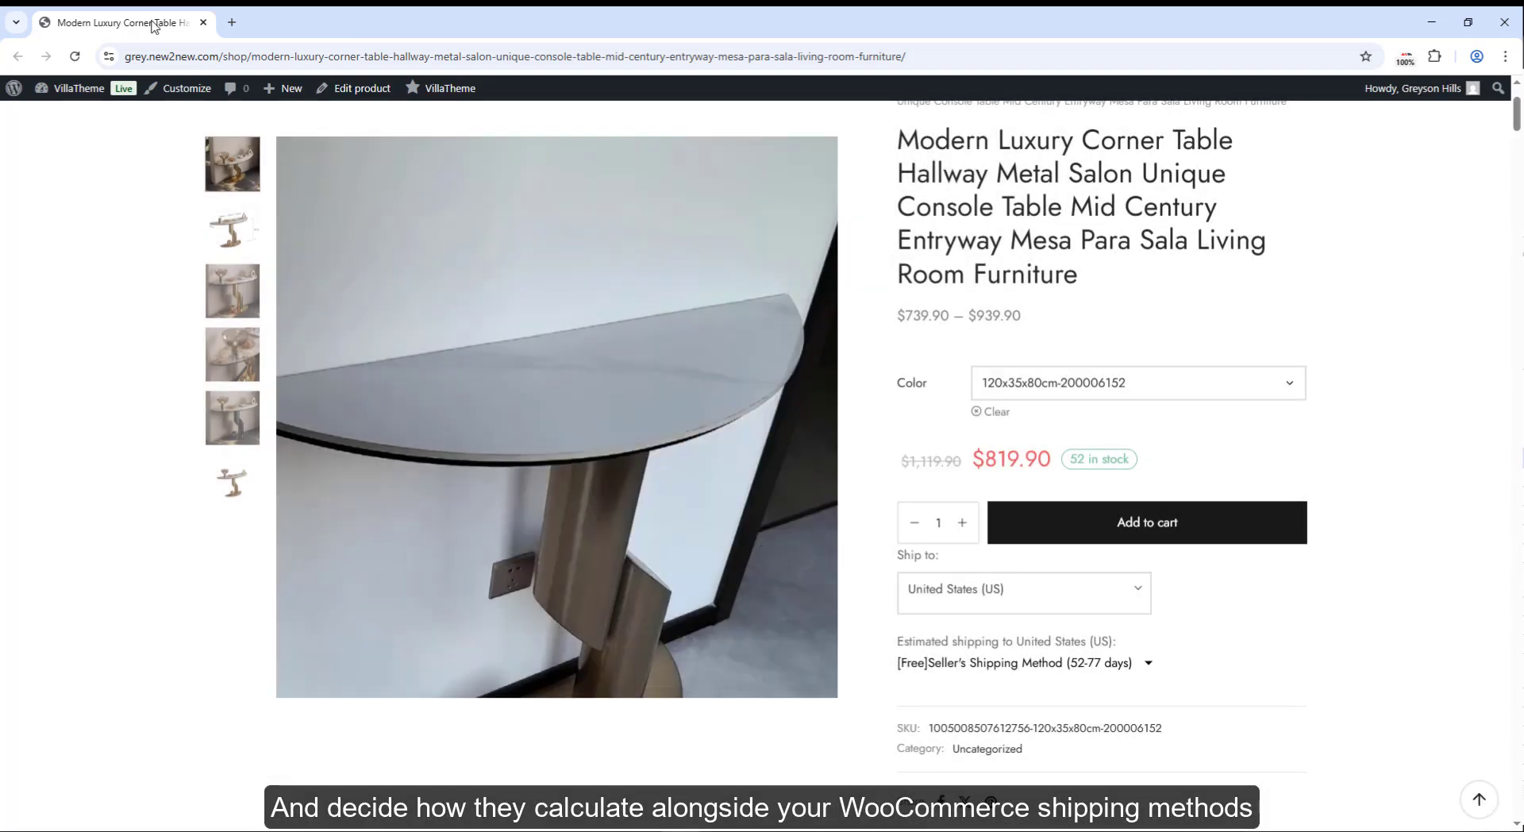
# - Switch the table's color to 100x35x80cm-200004890 and check the shipping methods for that variation
pyautogui.click(1055, 383)
pyautogui.click(1055, 460)
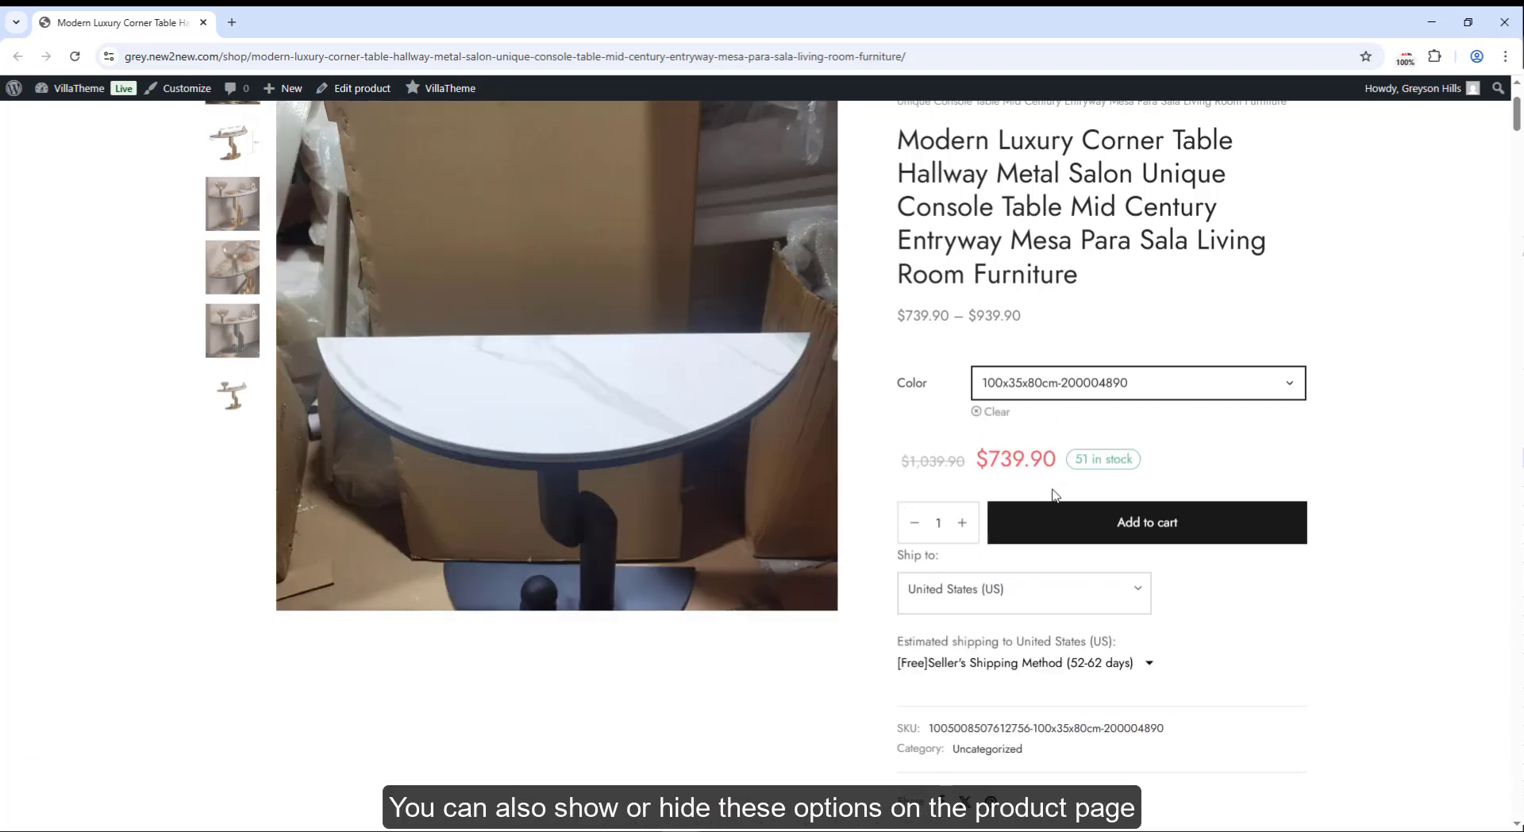
pyautogui.click(1122, 662)
pyautogui.click(1122, 663)
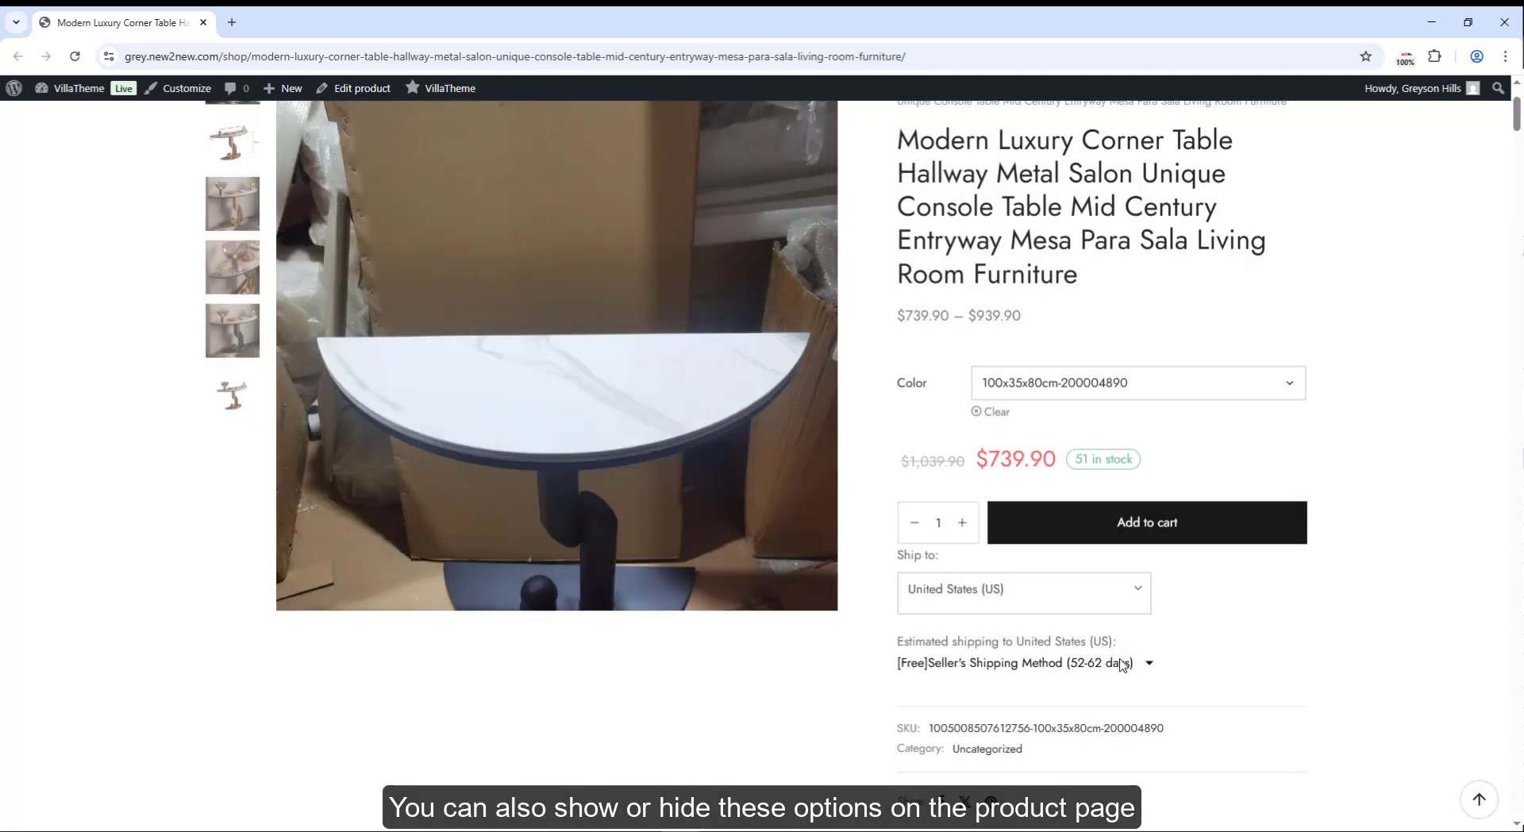
# - Check delivery availability for the table by setting Ship to to Uzbekistan and Vietnam in turn
pyautogui.click(927, 588)
pyautogui.click(941, 562)
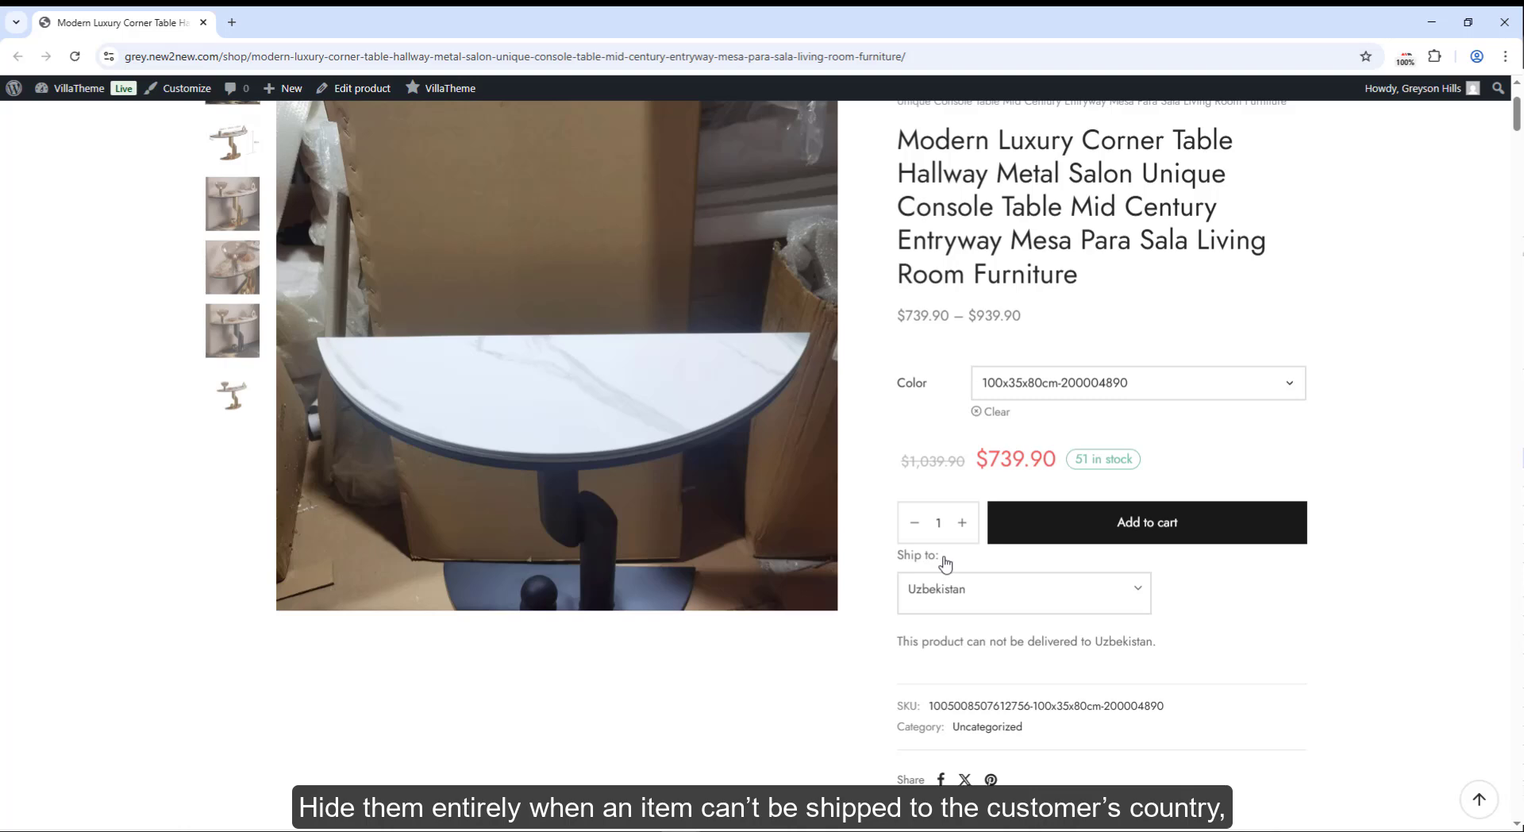
pyautogui.click(959, 592)
pyautogui.click(985, 531)
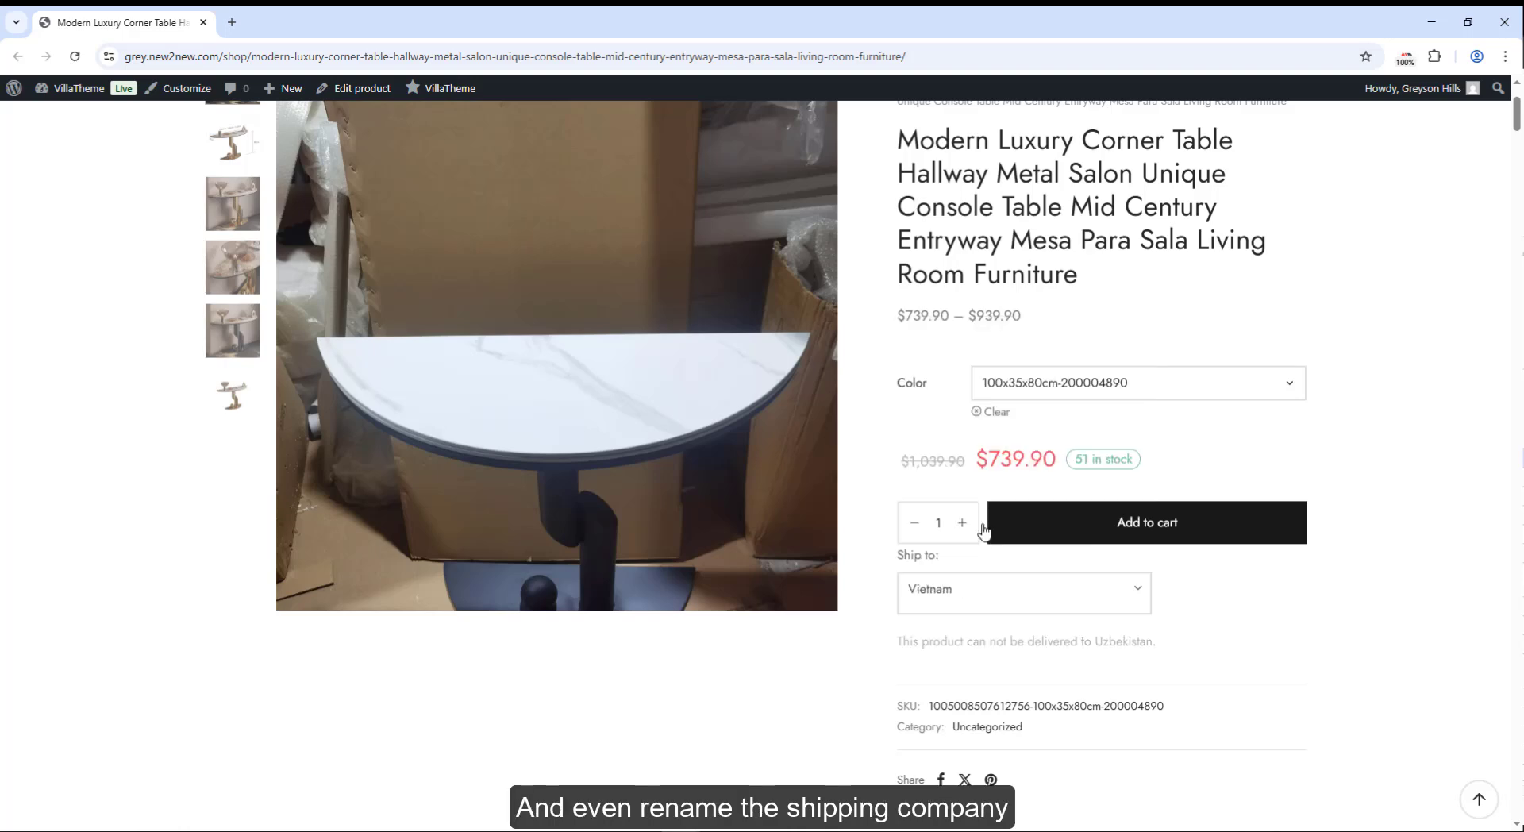
# - Set the table's Ship to country to United Kingdom (UK) and view the available shipping methods
pyautogui.click(959, 595)
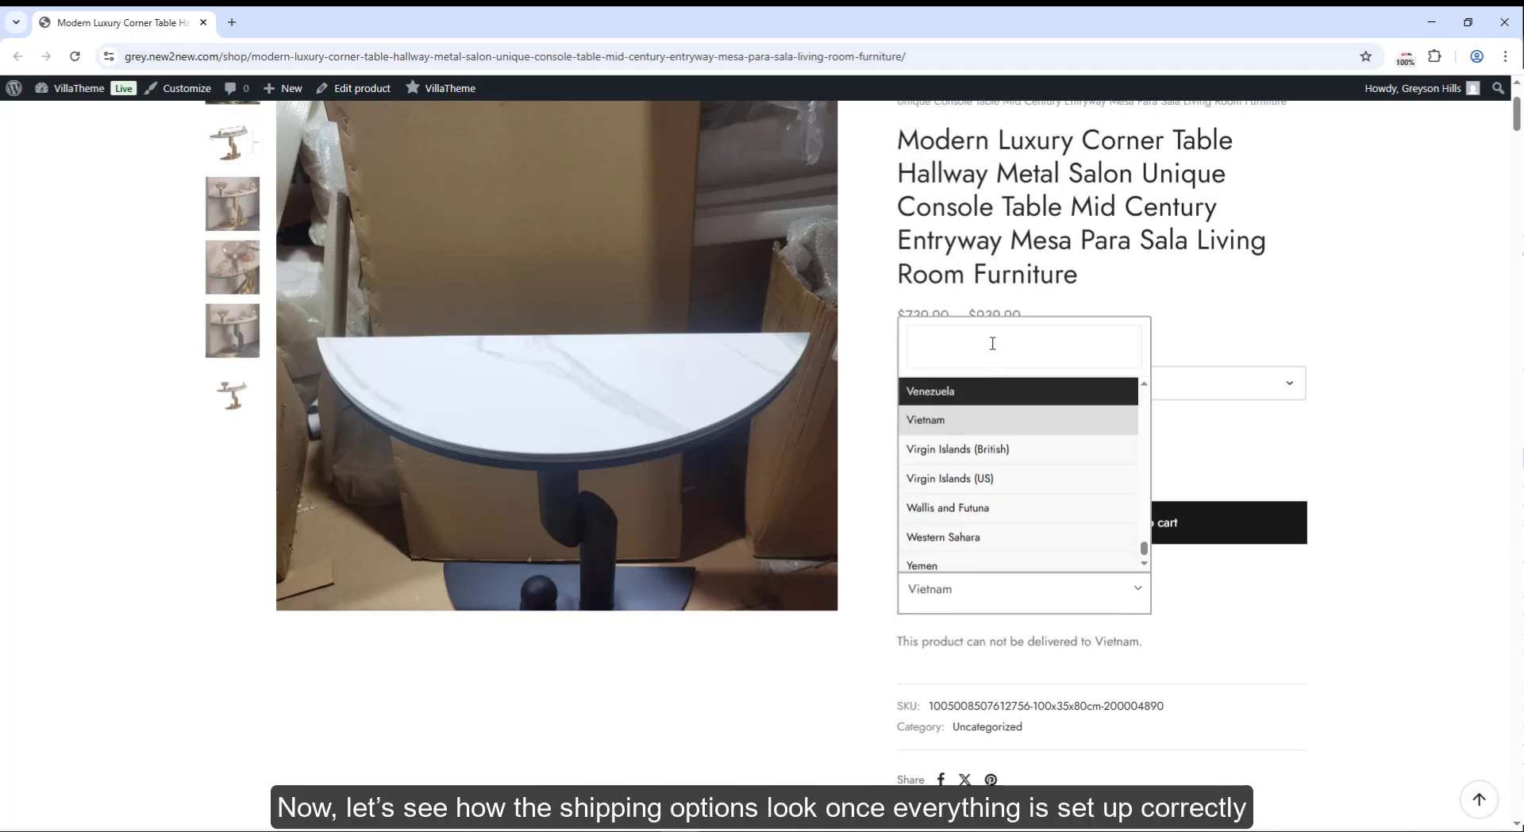
pyautogui.write('unite')
pyautogui.click(984, 499)
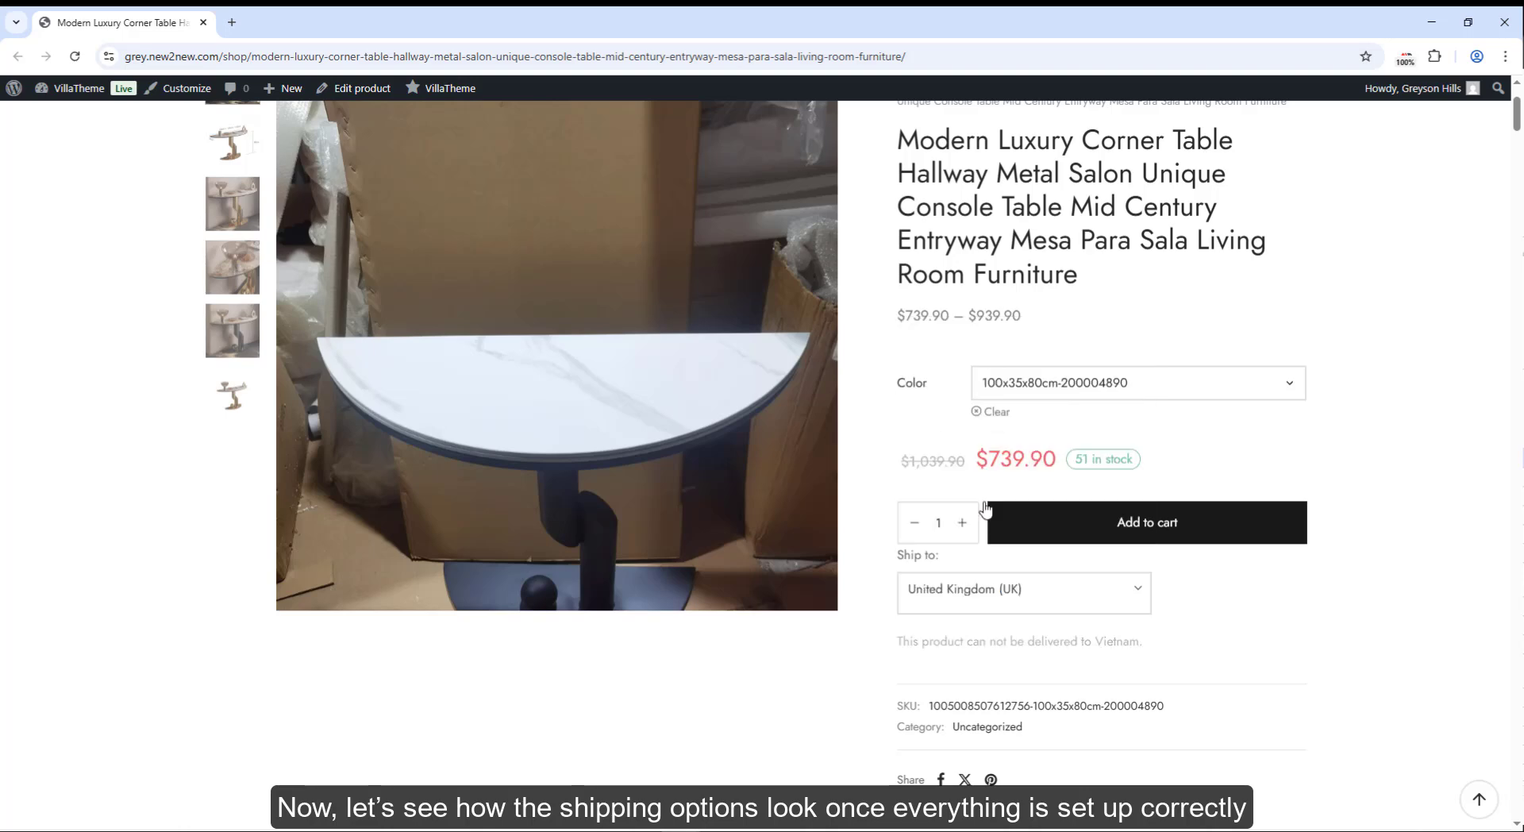
pyautogui.click(1047, 664)
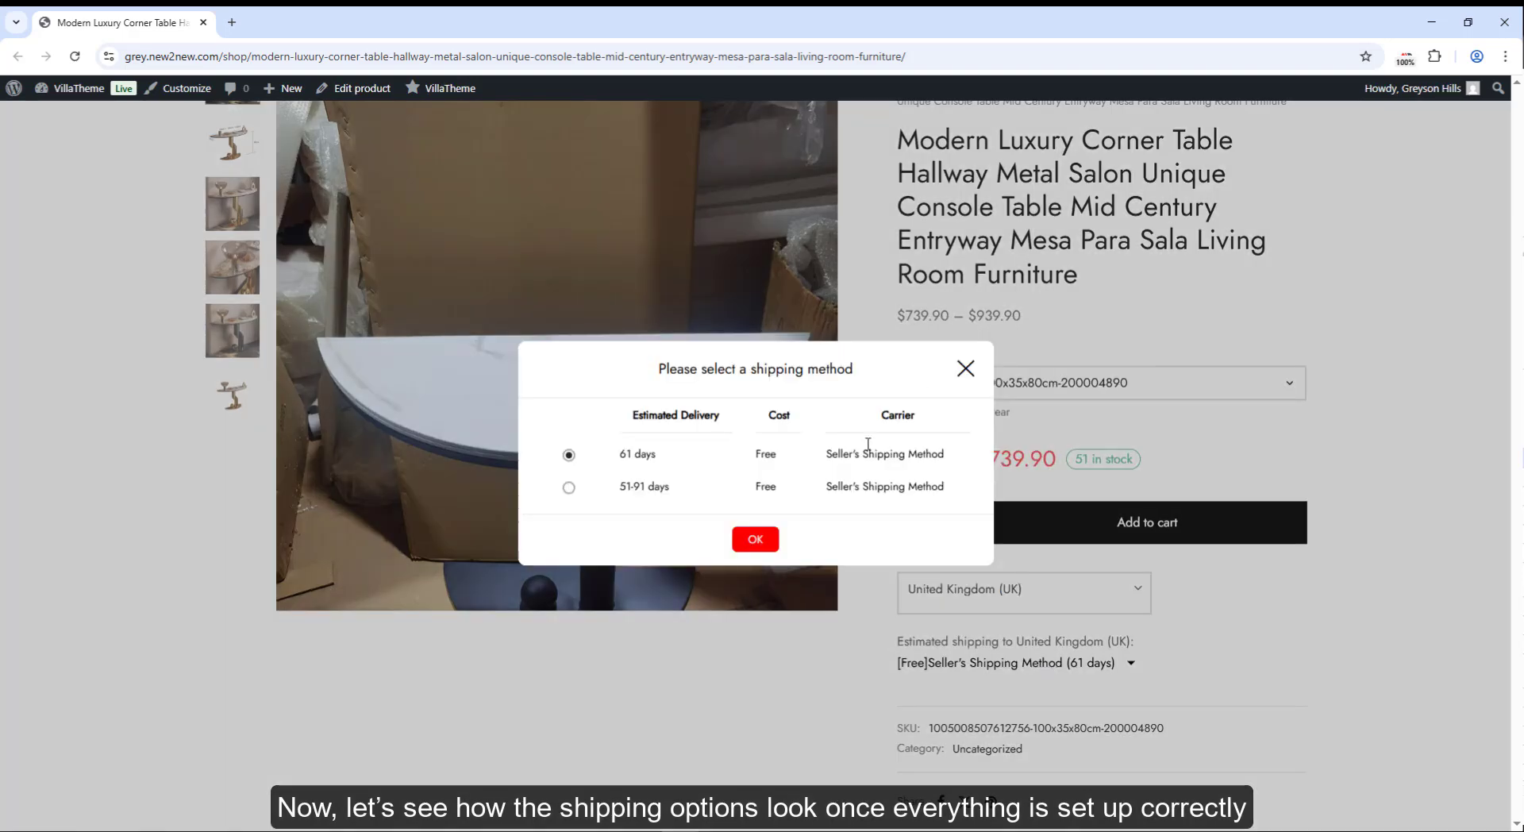
pyautogui.click(962, 369)
# - Add the selected table variation to the cart and open its shipping method choices at checkout
pyautogui.scroll(2, 1103, 539)
pyautogui.click(1122, 678)
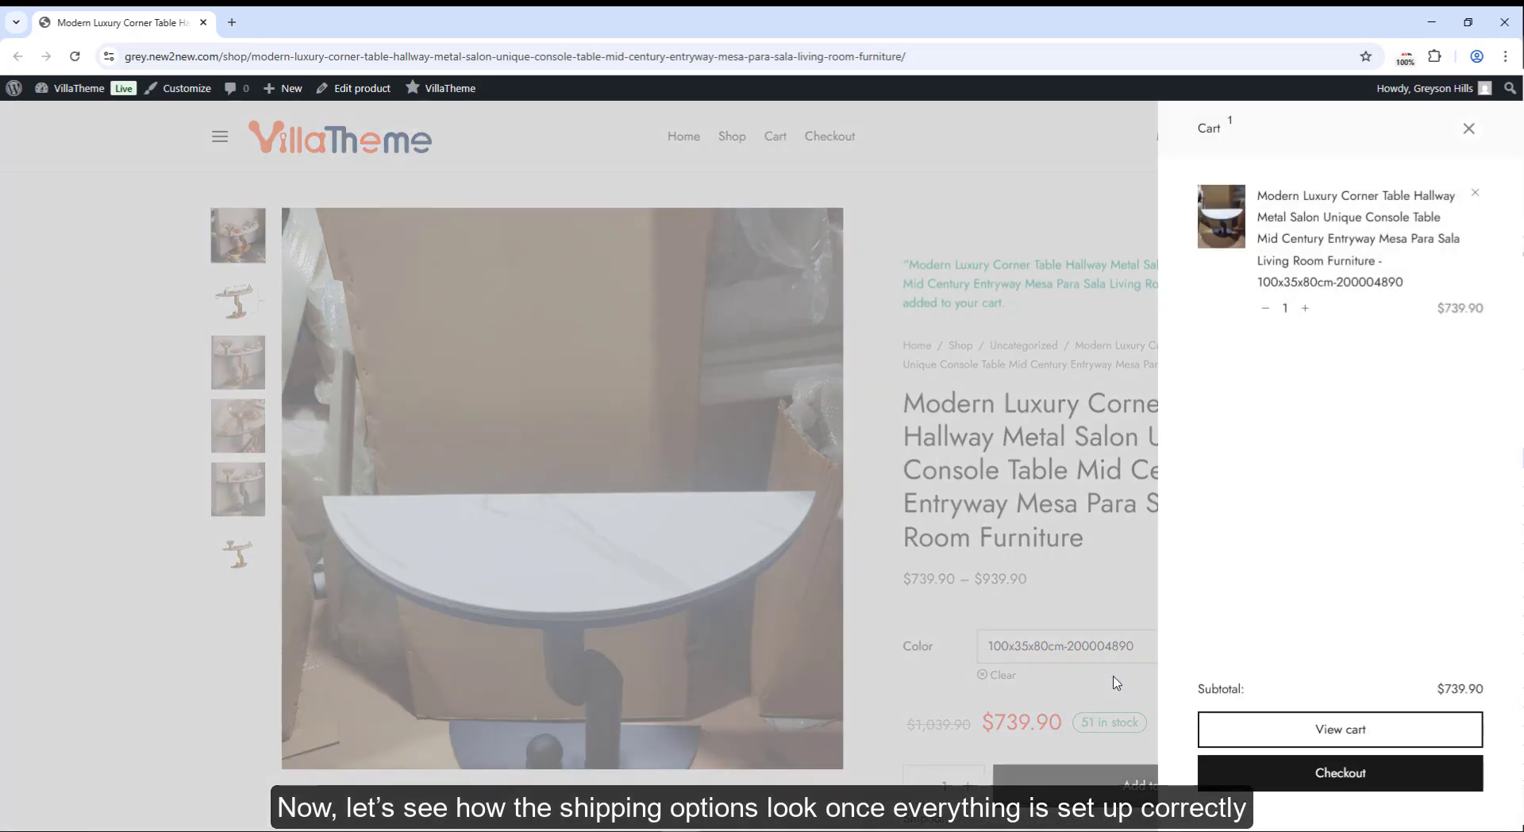
pyautogui.click(1326, 773)
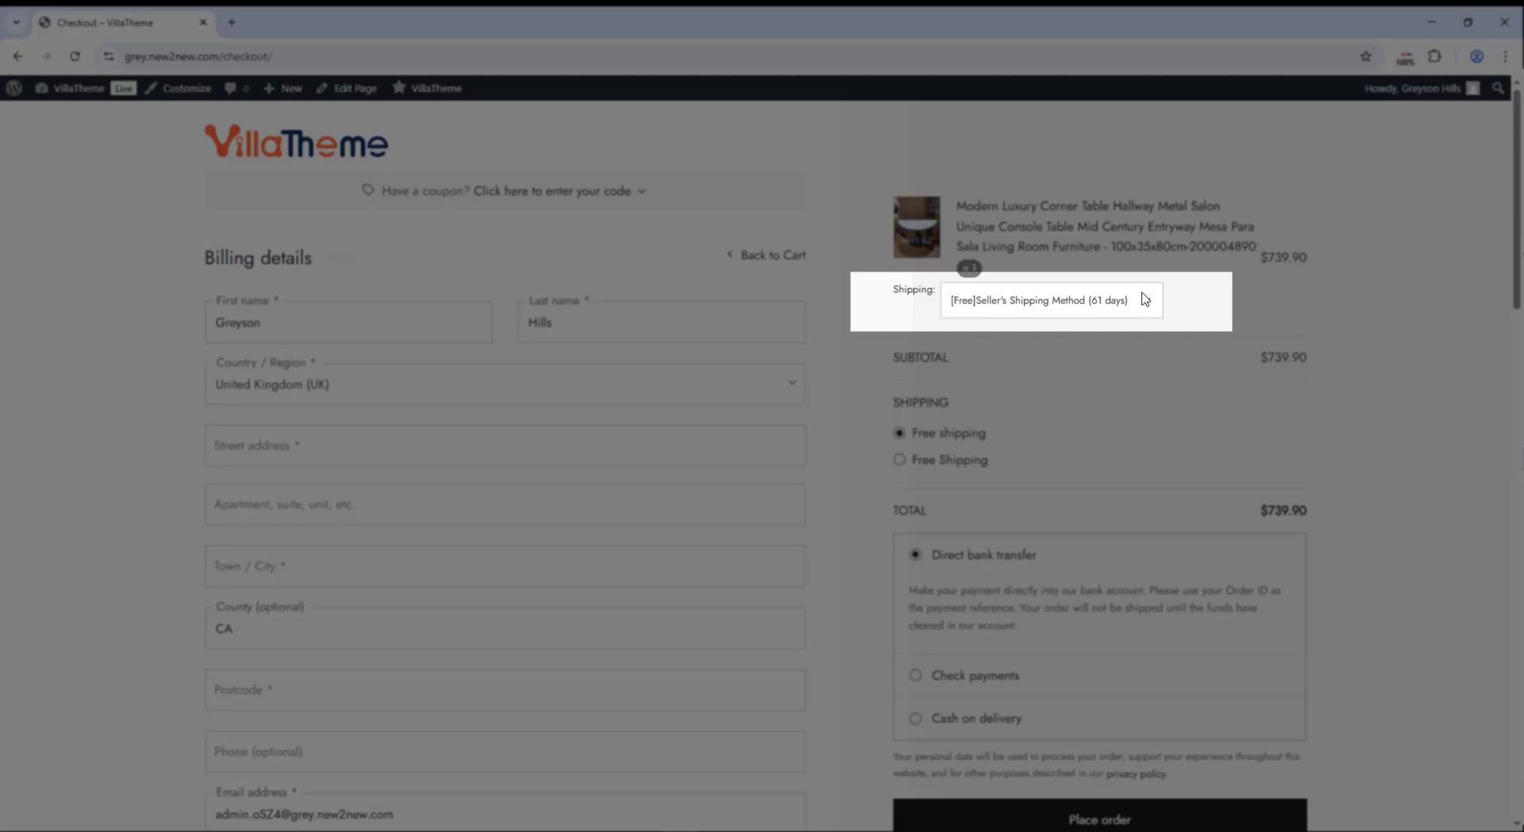
pyautogui.click(1036, 296)
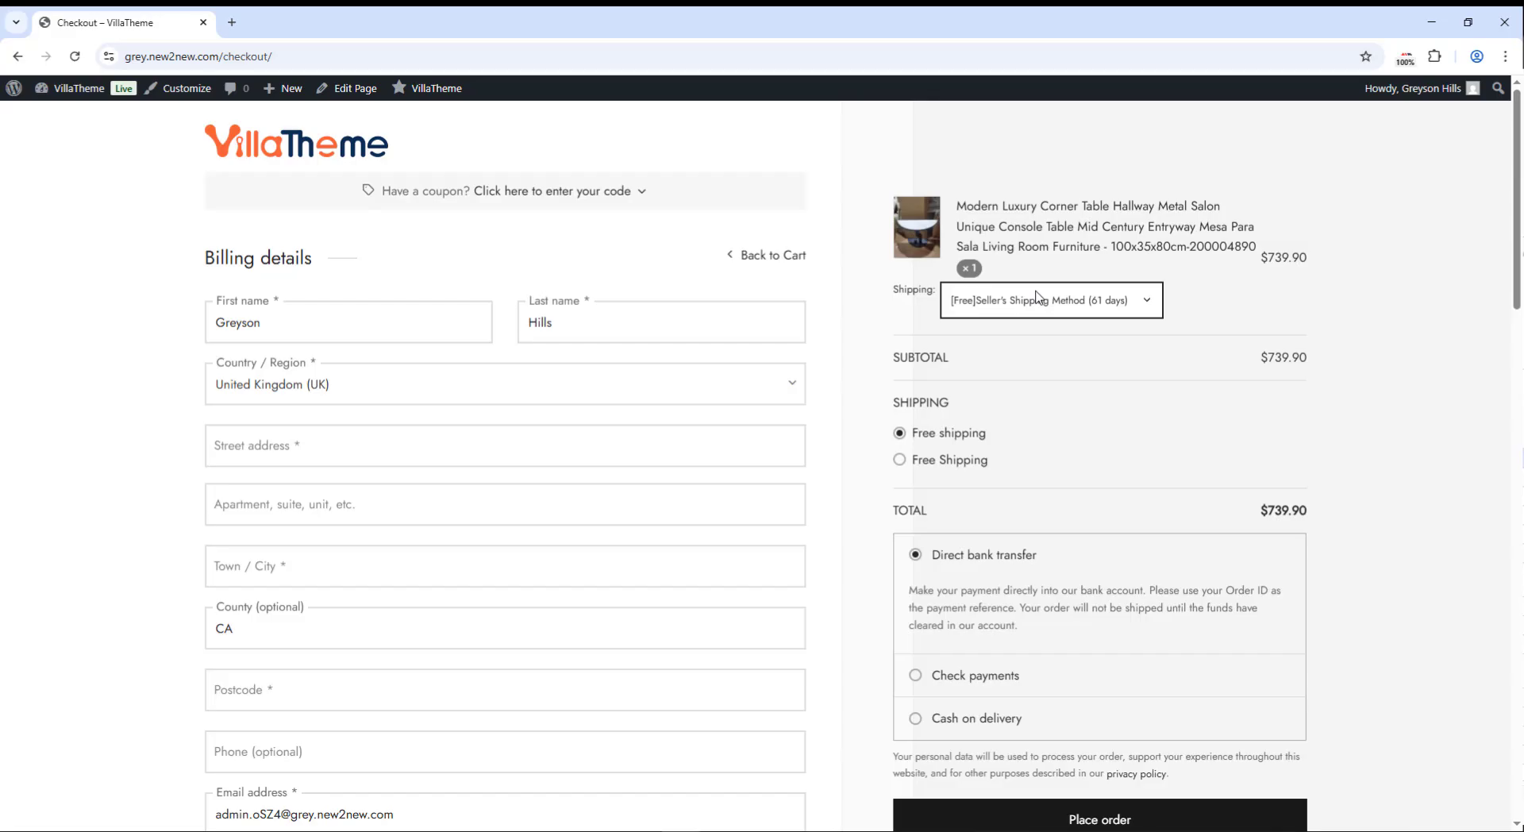
# - Change the billing country of the table order at checkout to Uruguay
pyautogui.click(381, 390)
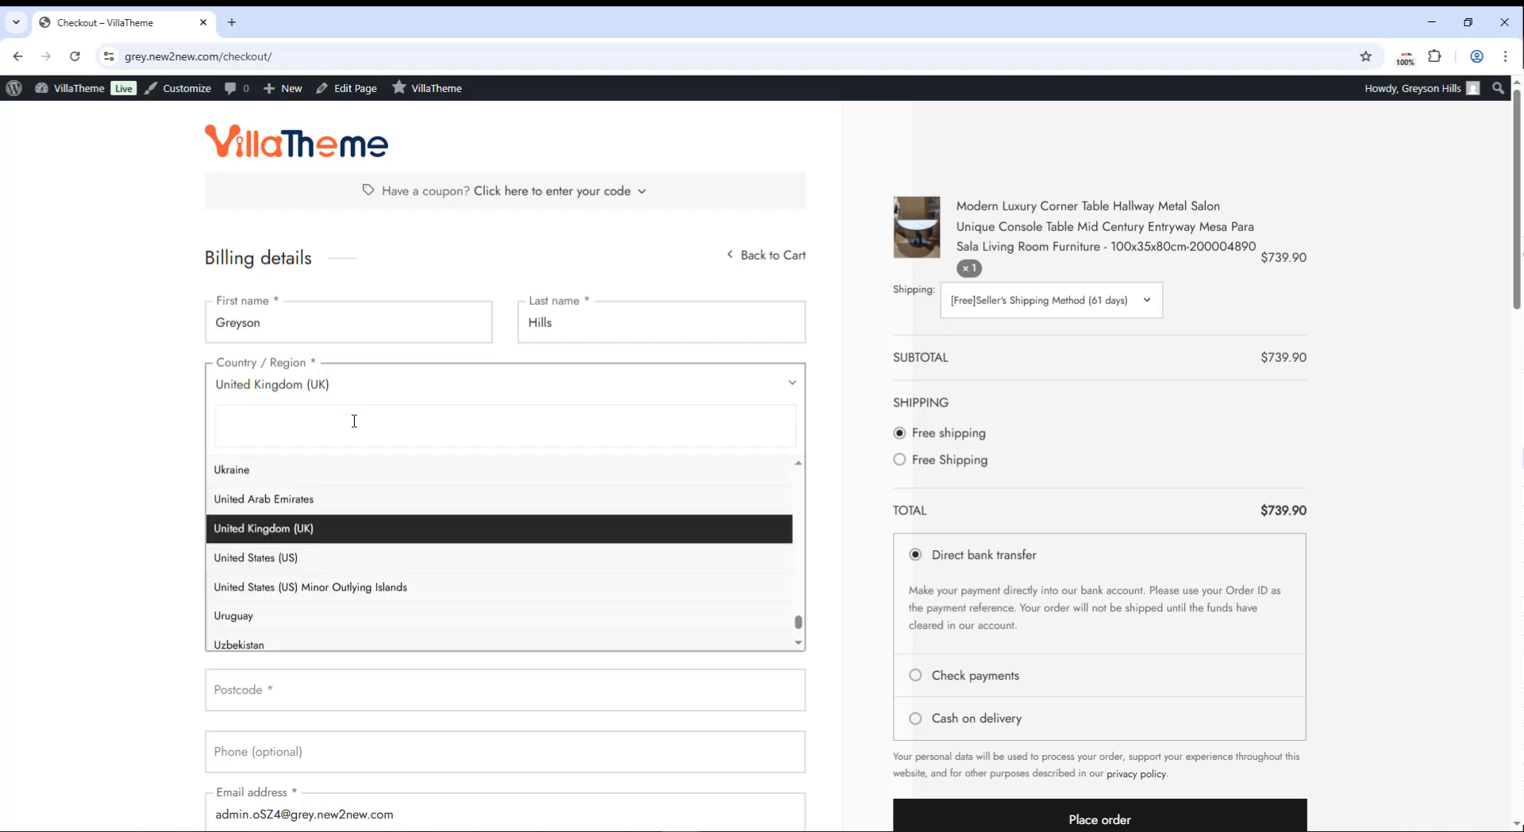
pyautogui.click(300, 622)
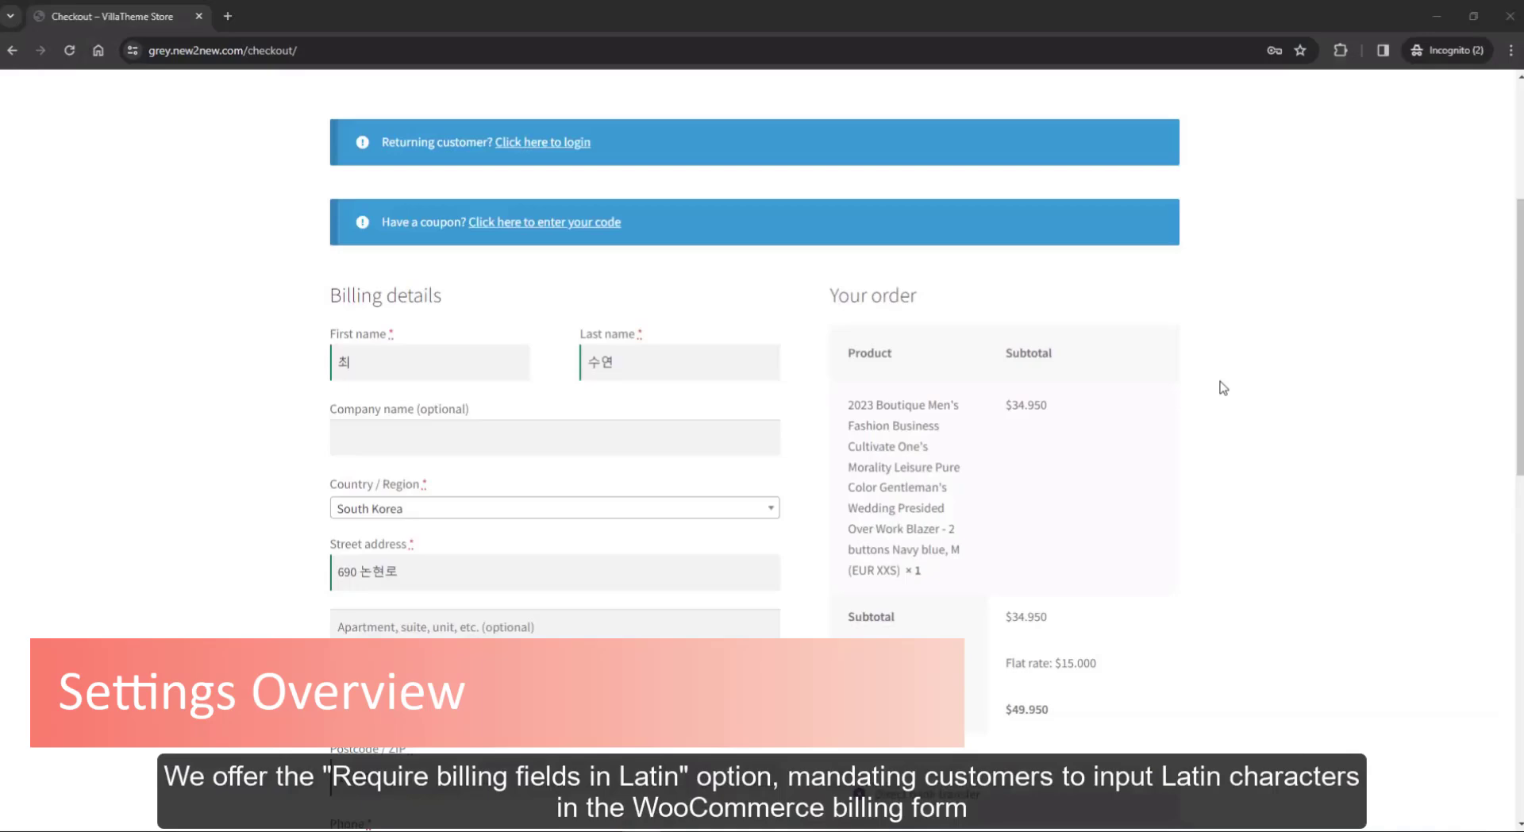
# - Try to place the South Korea blazer order with the billing details filled in with Korean characters
pyautogui.scroll(-6, 1222, 387)
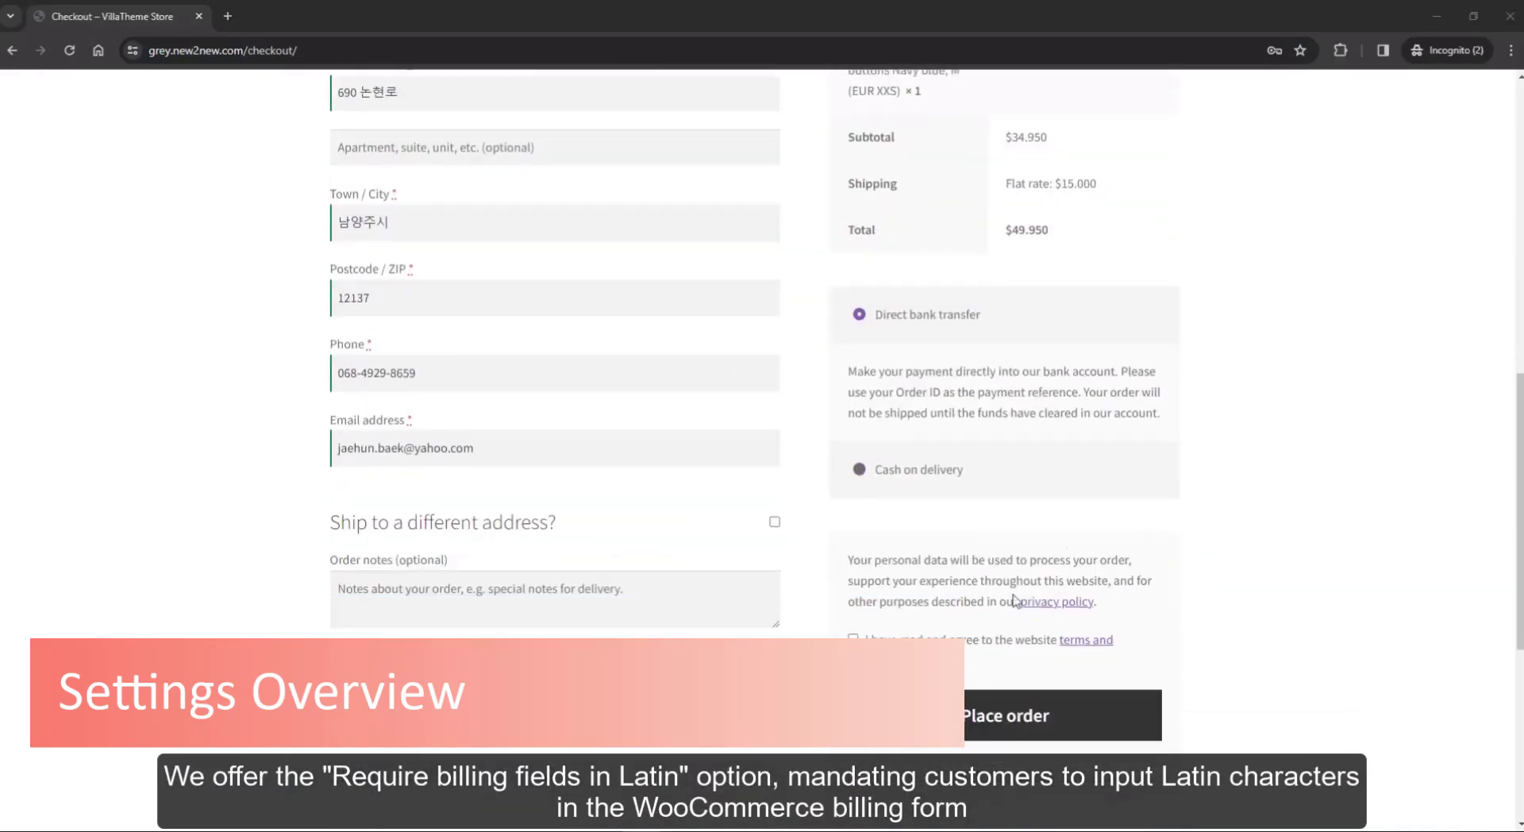
pyautogui.click(986, 718)
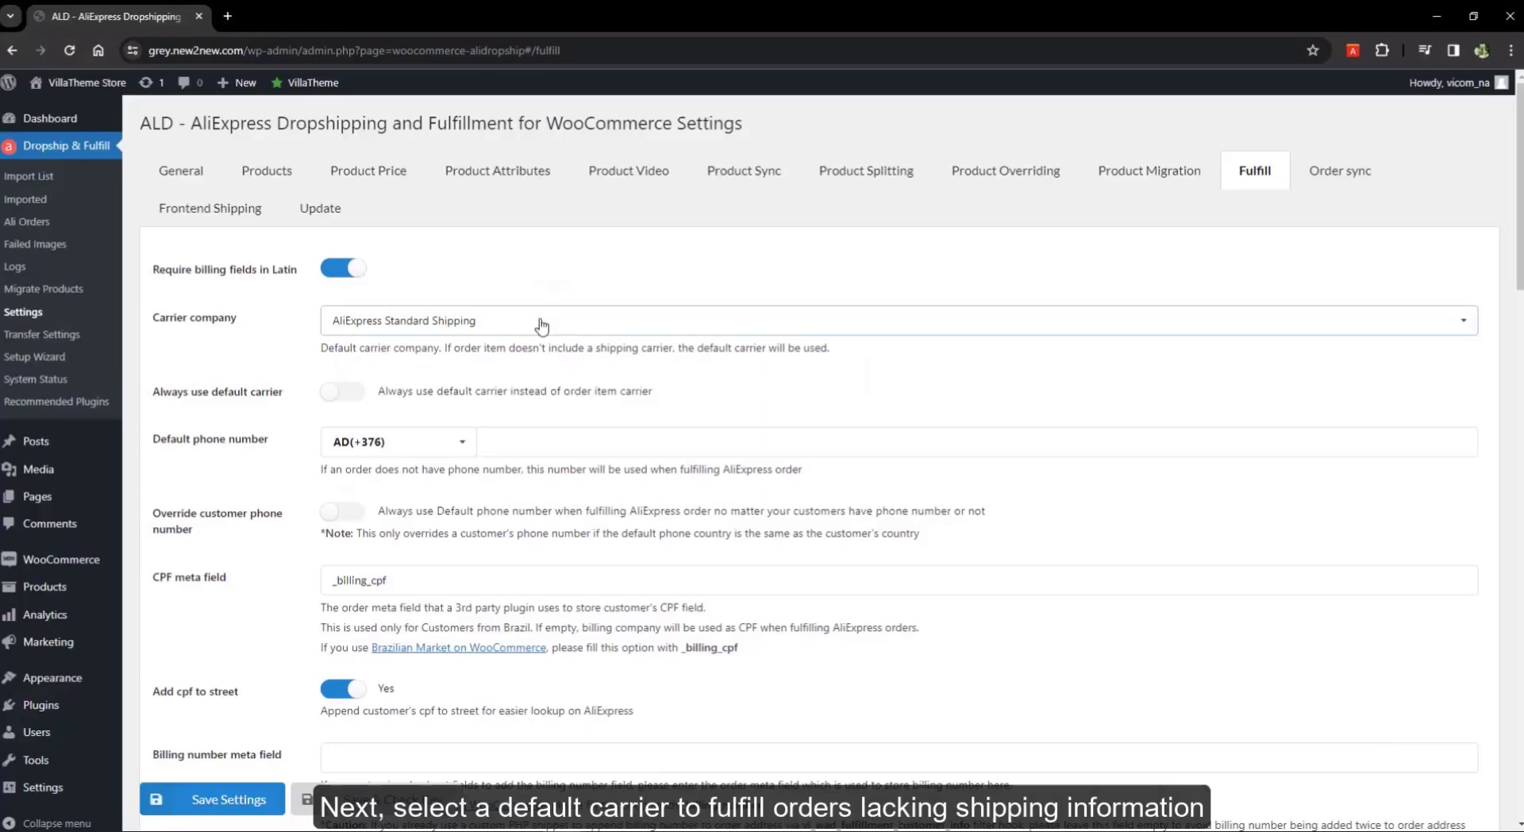
# - Choose AliExpress Standard Shipping as the default carrier company, and close the order confirmation for the United States order
pyautogui.click(537, 322)
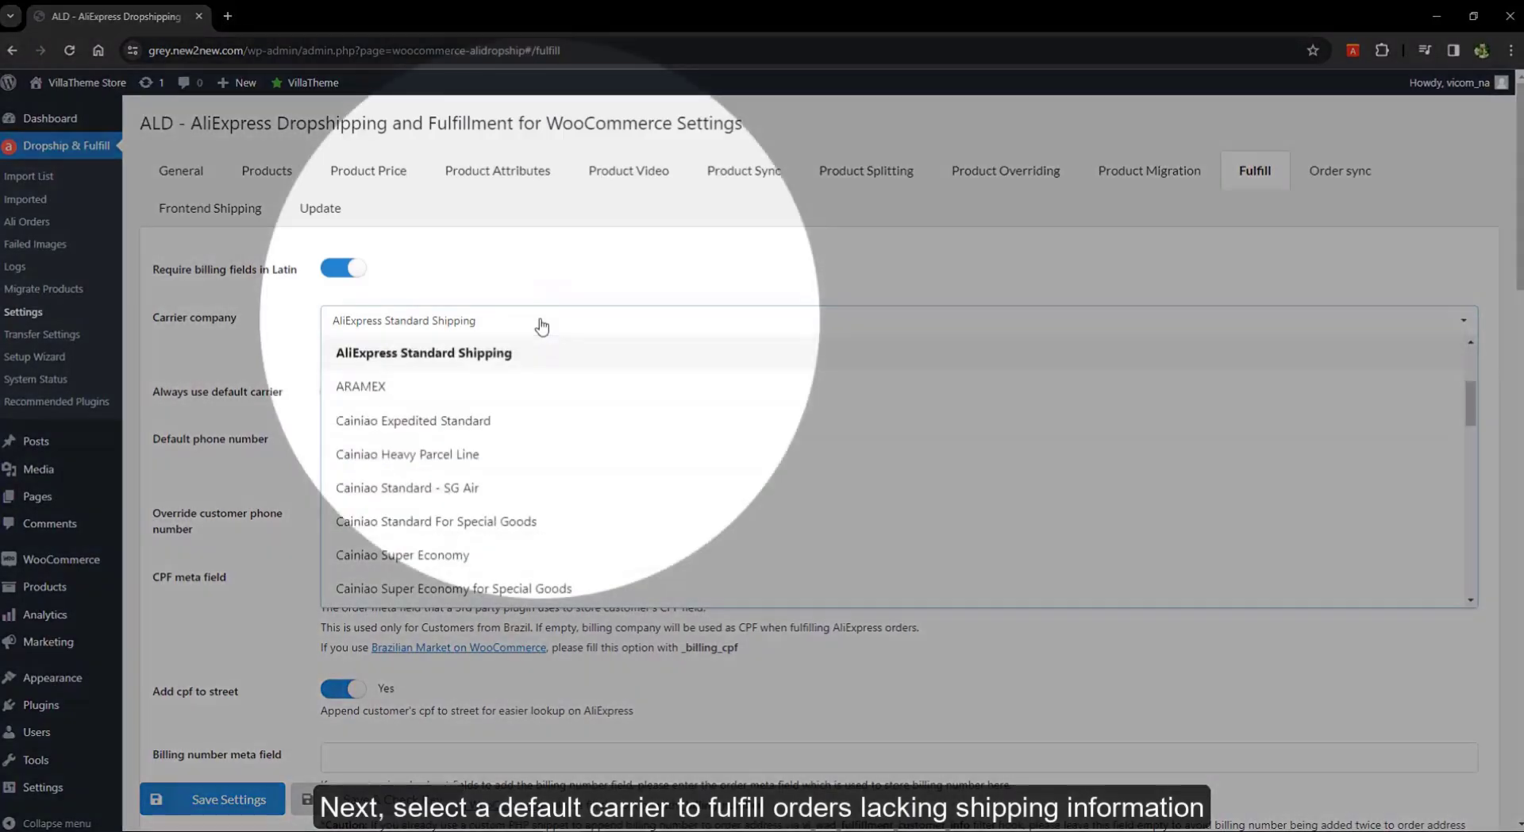
pyautogui.scroll(-2, 514, 375)
pyautogui.scroll(-2, 515, 375)
pyautogui.scroll(8, 507, 373)
pyautogui.click(508, 442)
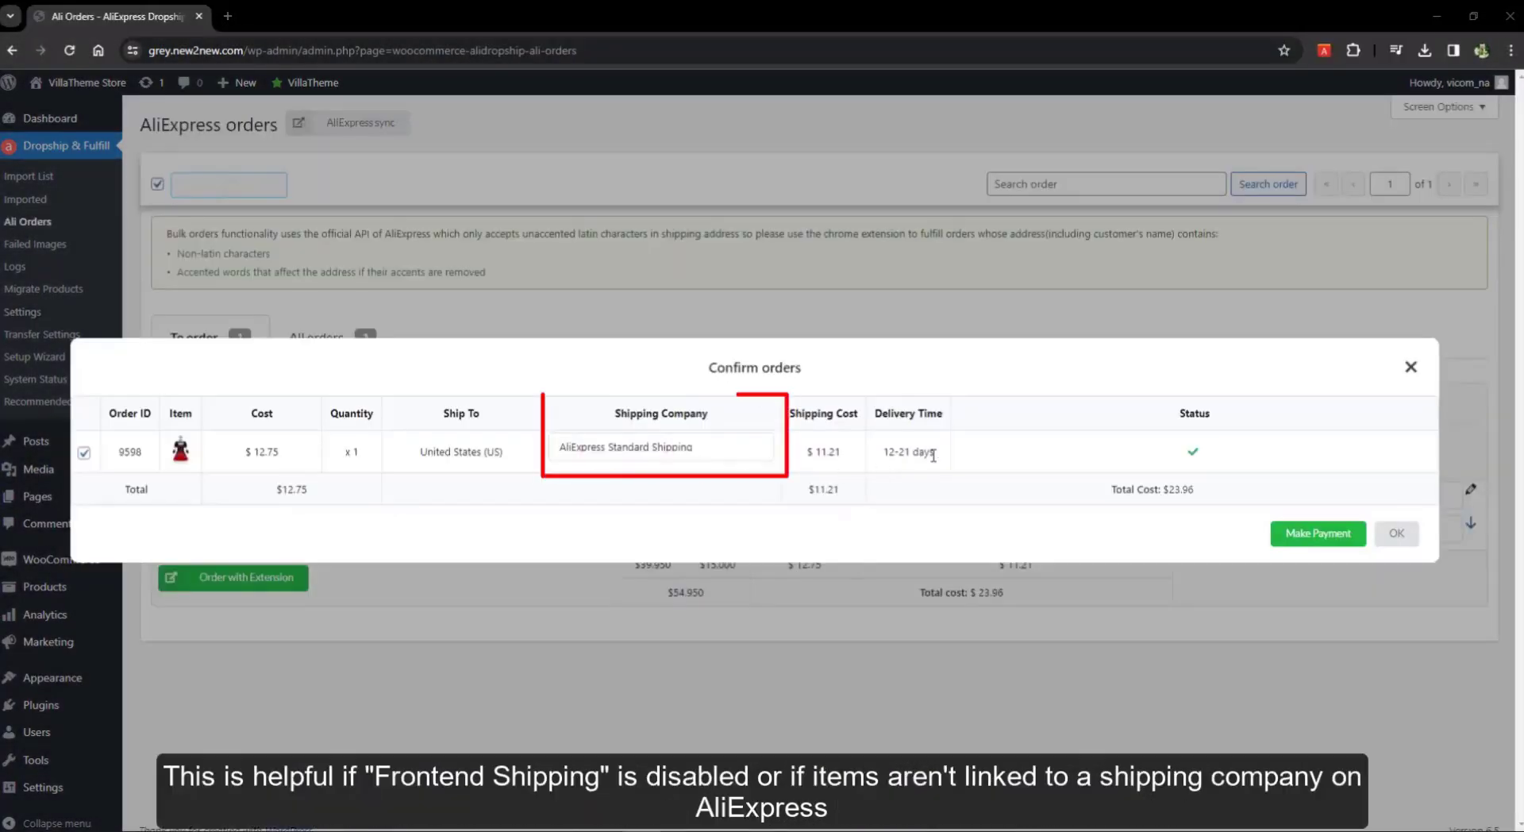
pyautogui.click(1396, 532)
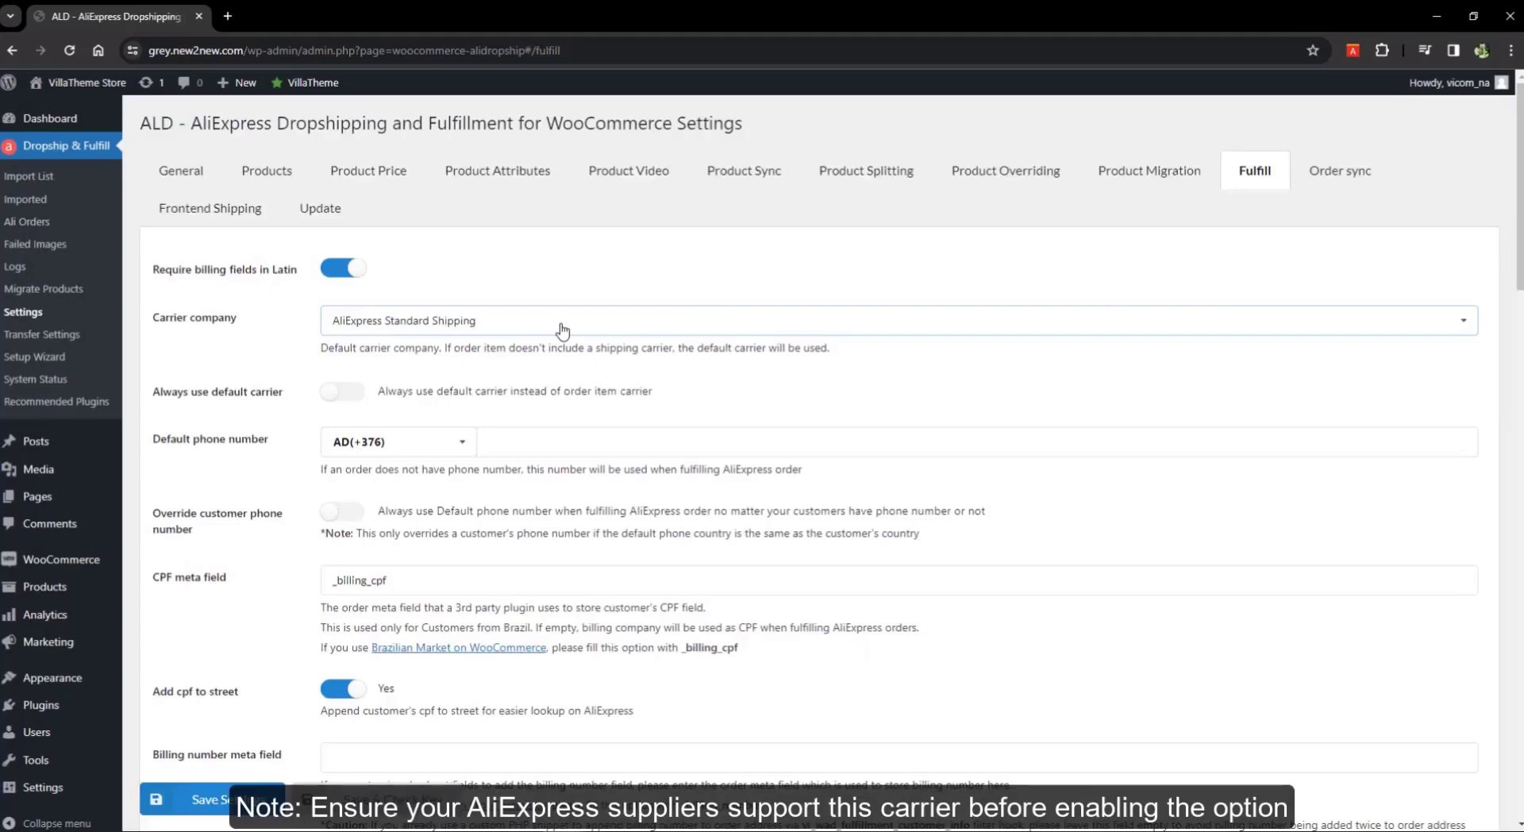
# - Search the default phone number's country codes for "ge", and close the list without choosing another code
pyautogui.click(416, 439)
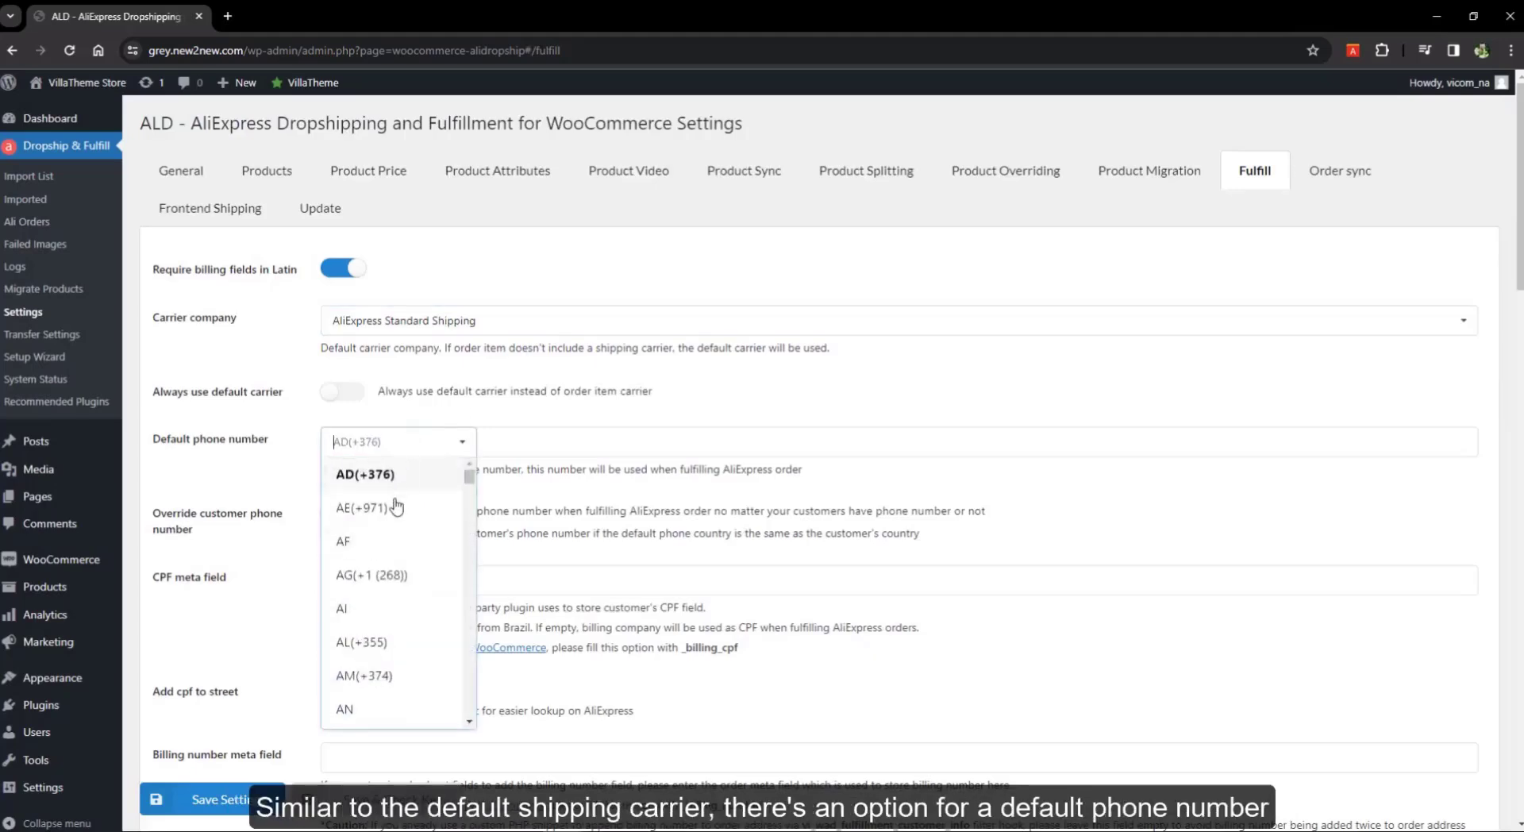
pyautogui.scroll(-4, 395, 514)
pyautogui.write('ge')
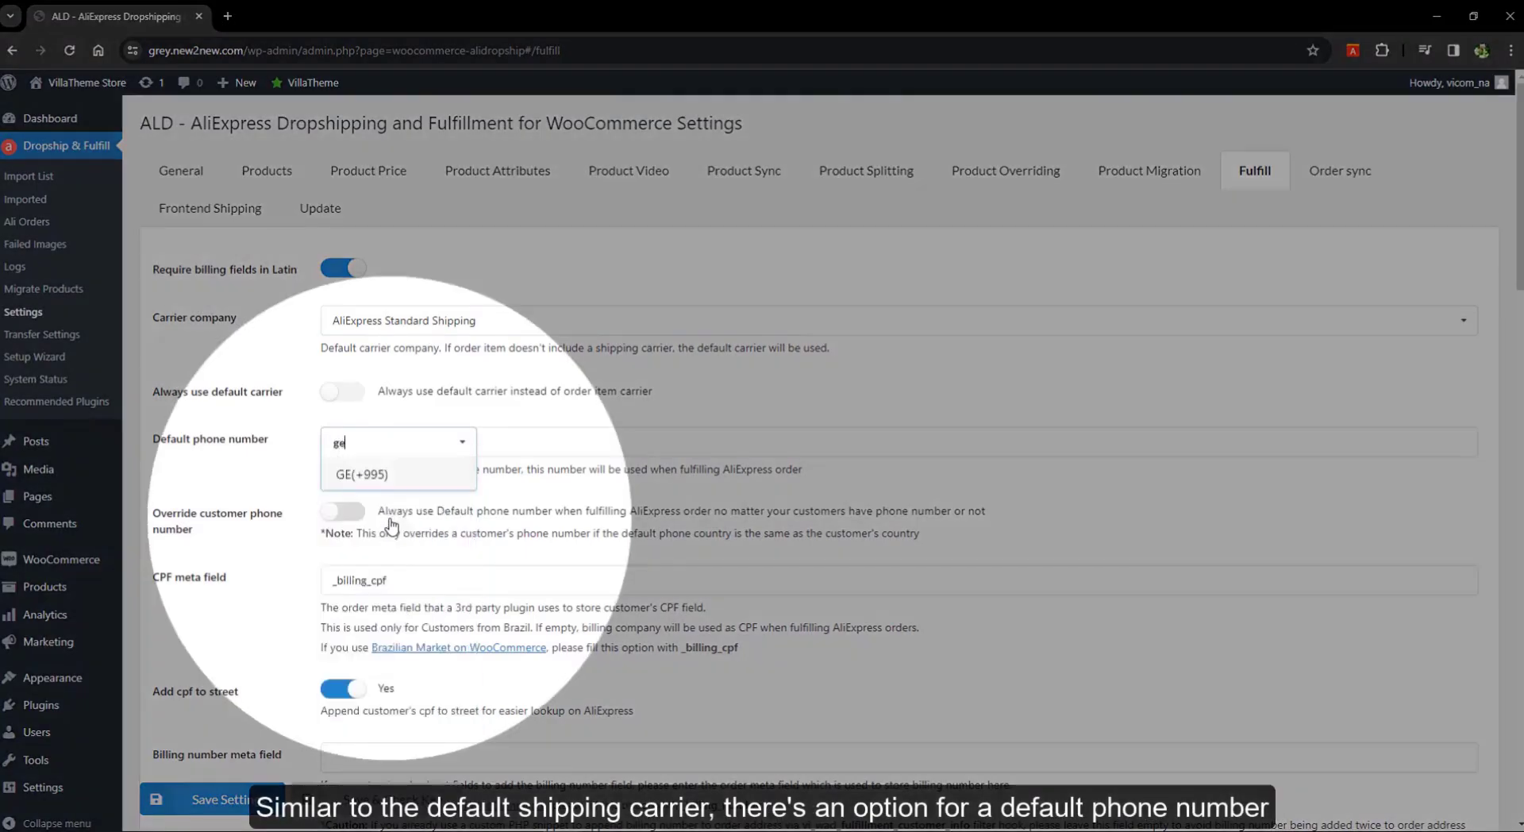
pyautogui.press('BackSpace')
pyautogui.press('BackSpace')
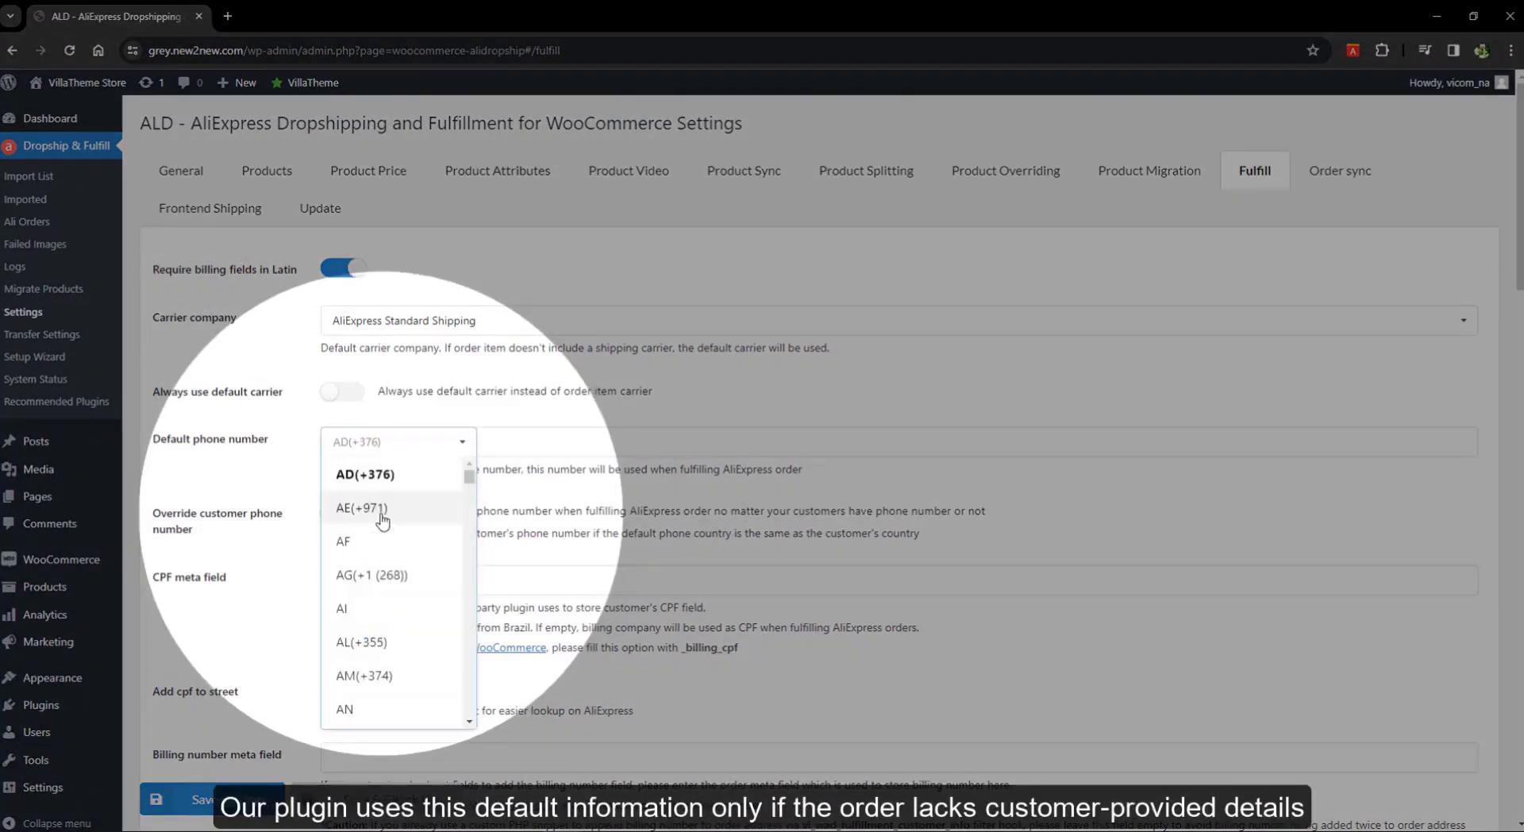
pyautogui.click(463, 451)
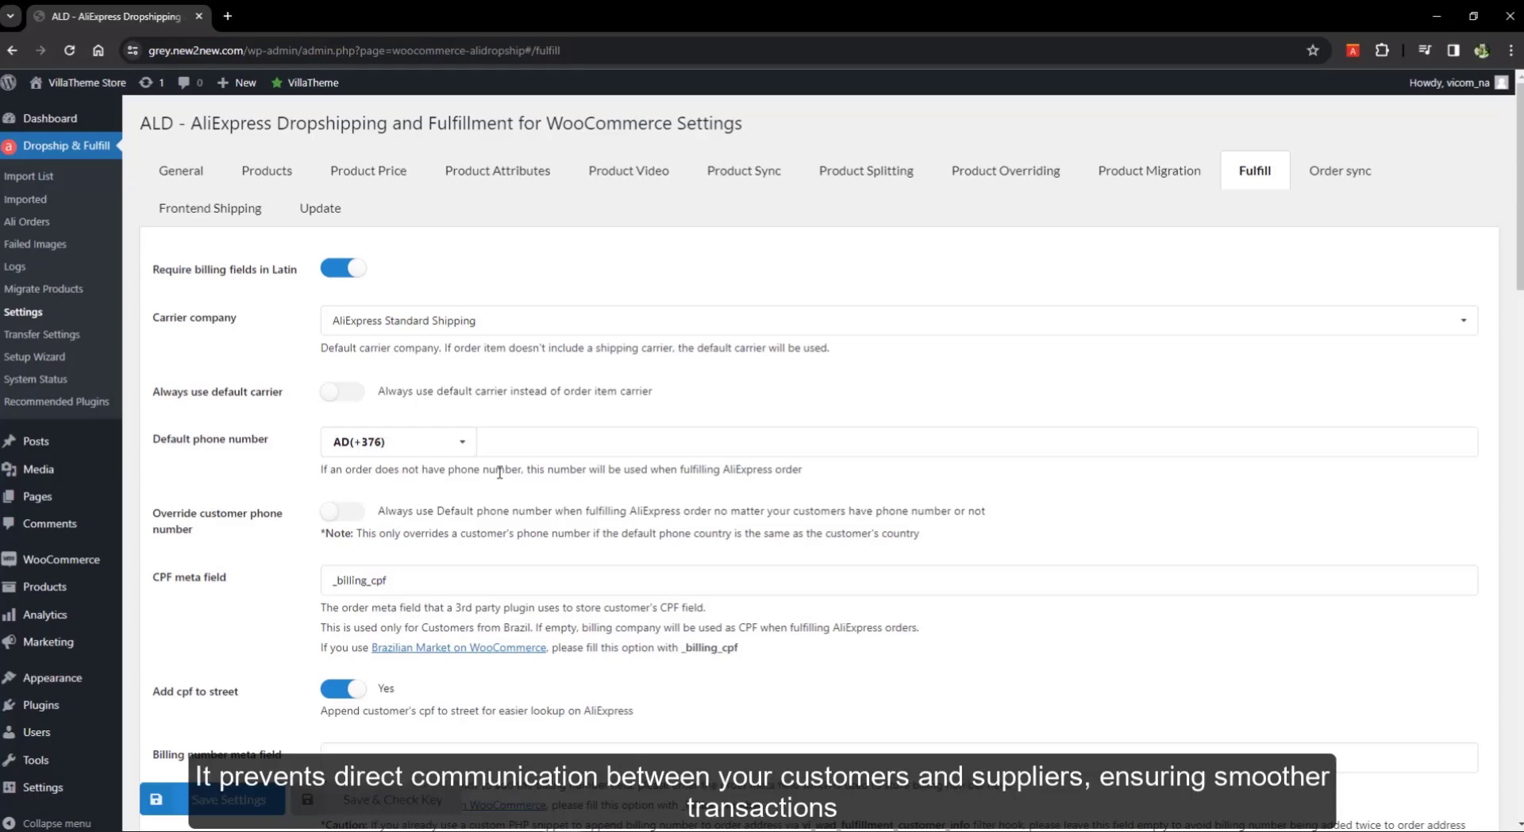
# - Add Pending payment to the Show action order statuses, trying Refunded as well and removing it again
pyautogui.scroll(-6, 500, 472)
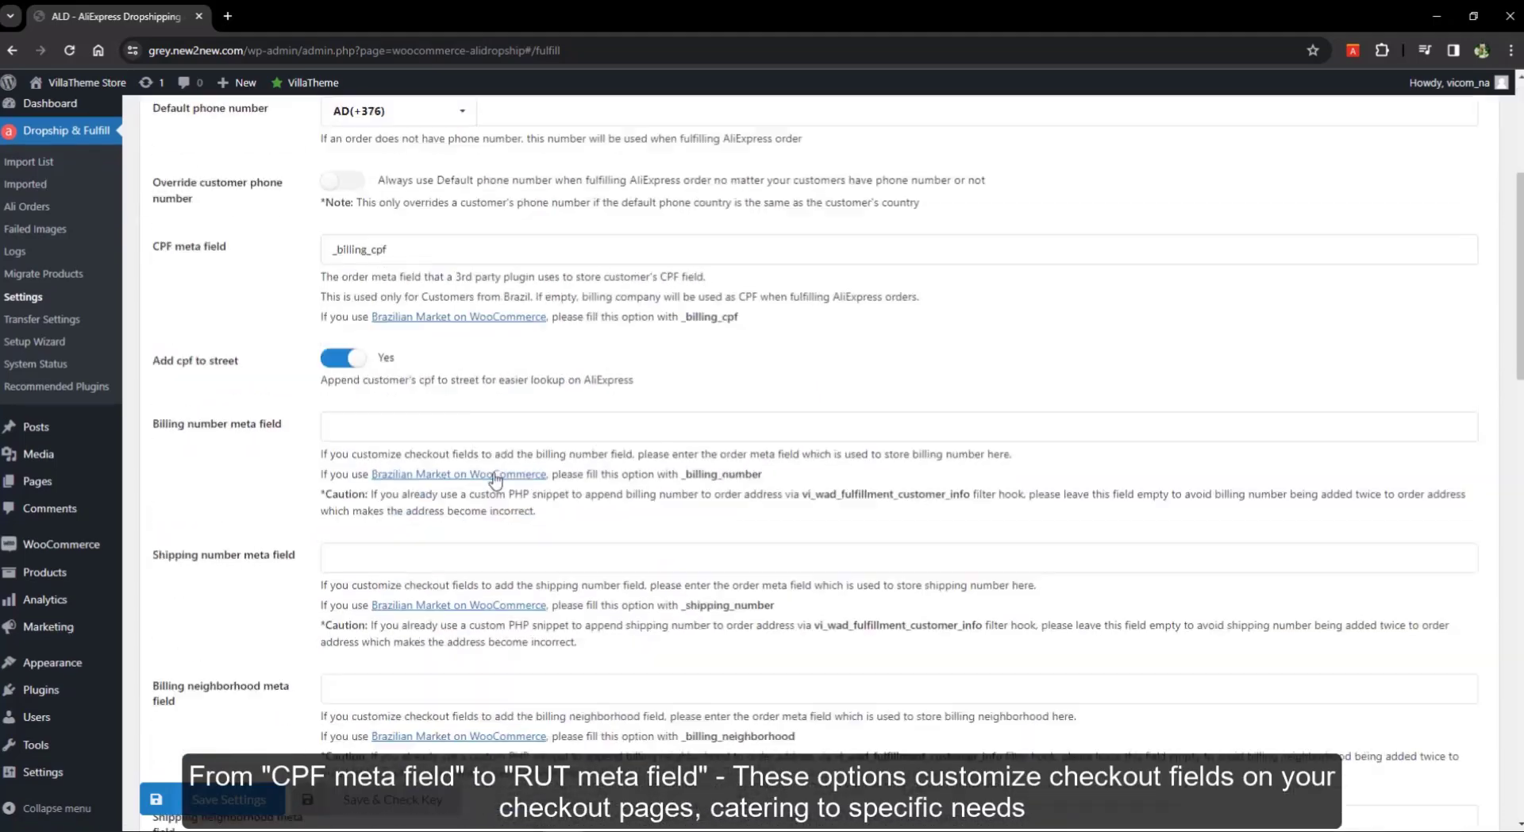
pyautogui.scroll(1, 493, 473)
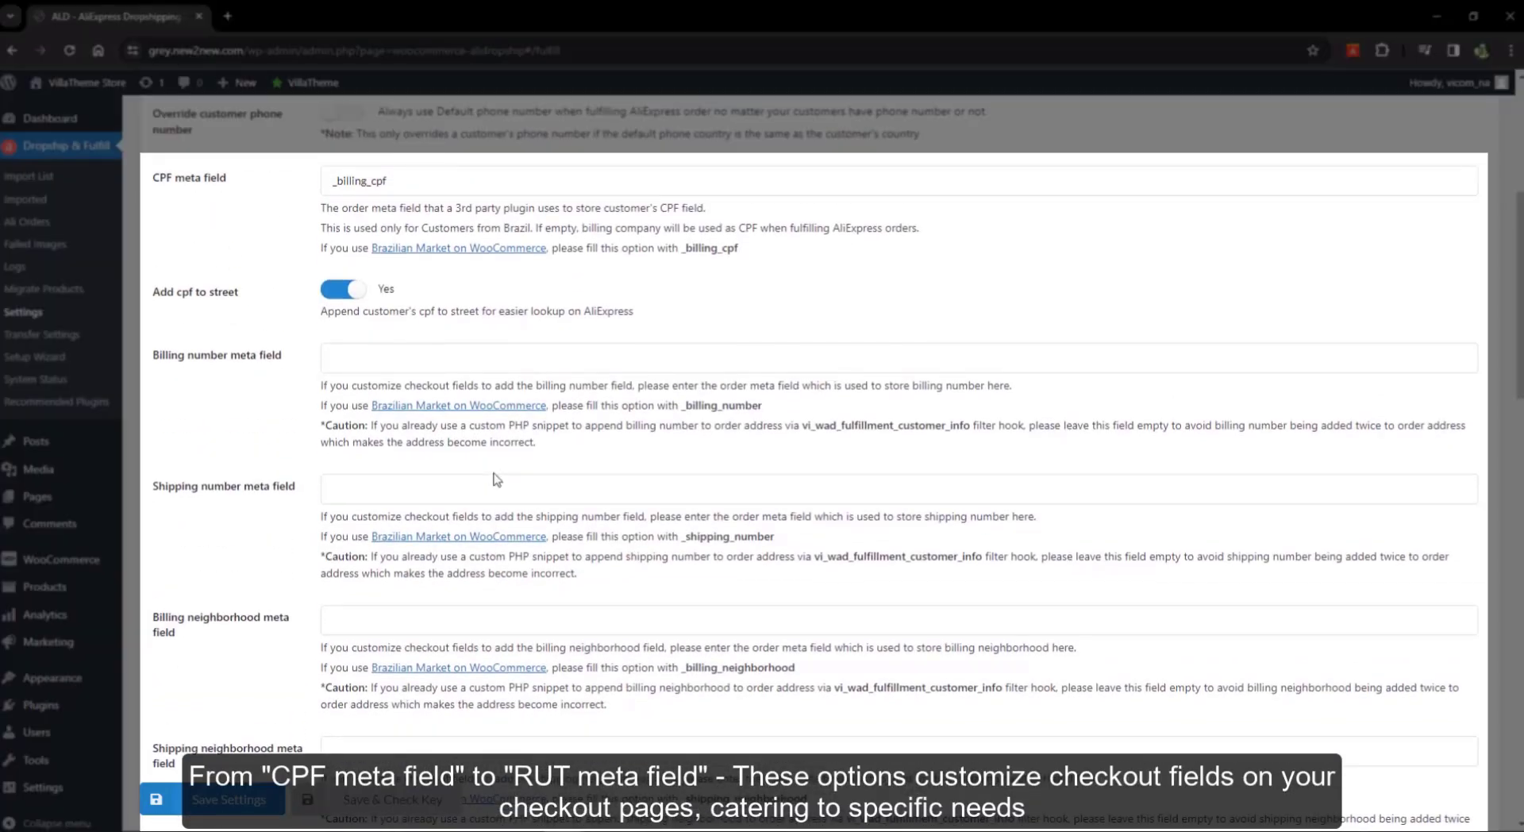
pyautogui.scroll(-3, 497, 479)
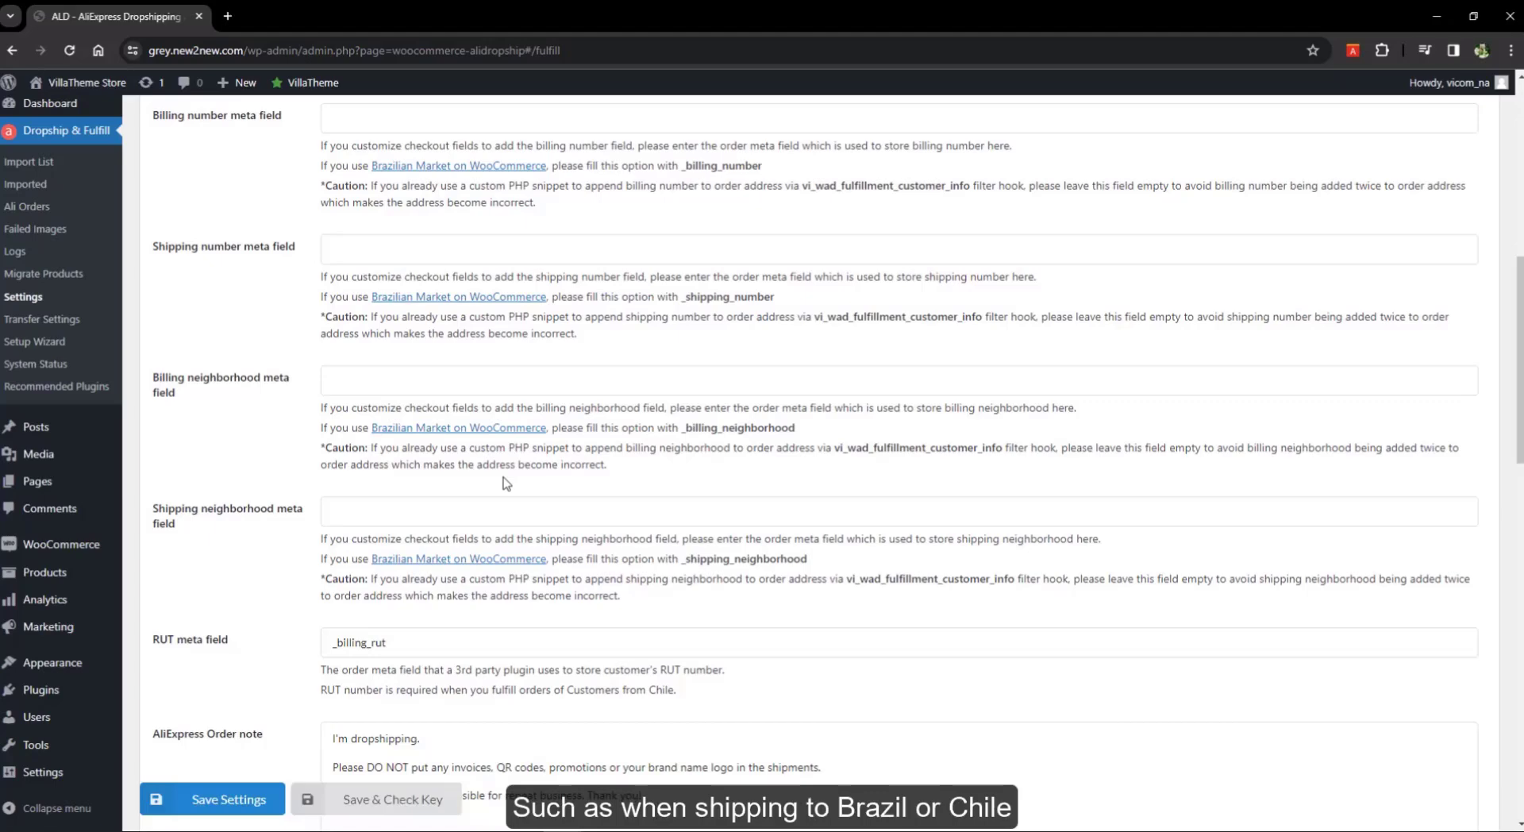
pyautogui.scroll(-6, 506, 483)
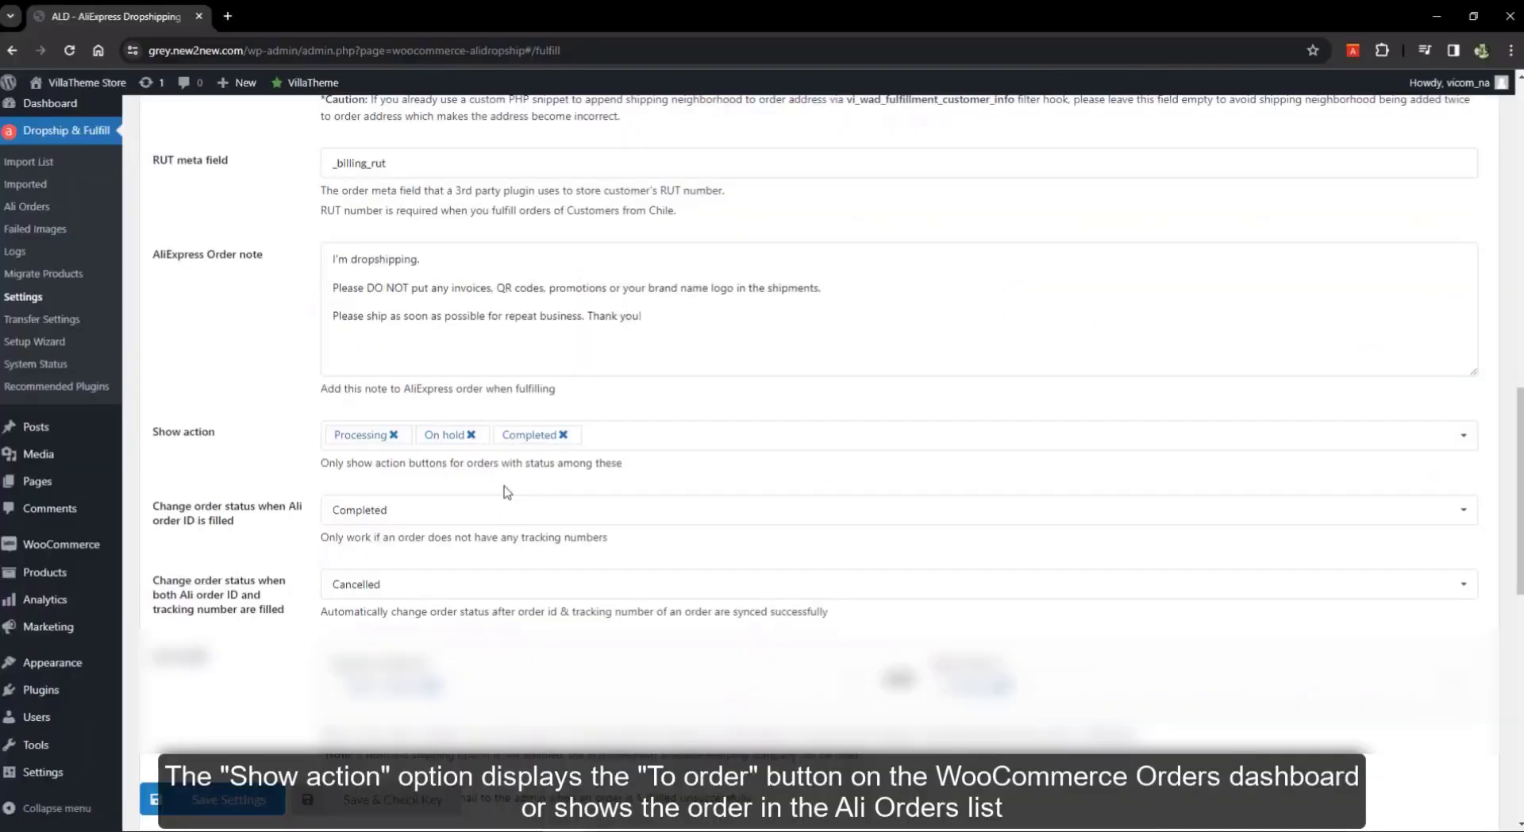
pyautogui.click(653, 445)
pyautogui.click(632, 468)
pyautogui.click(607, 500)
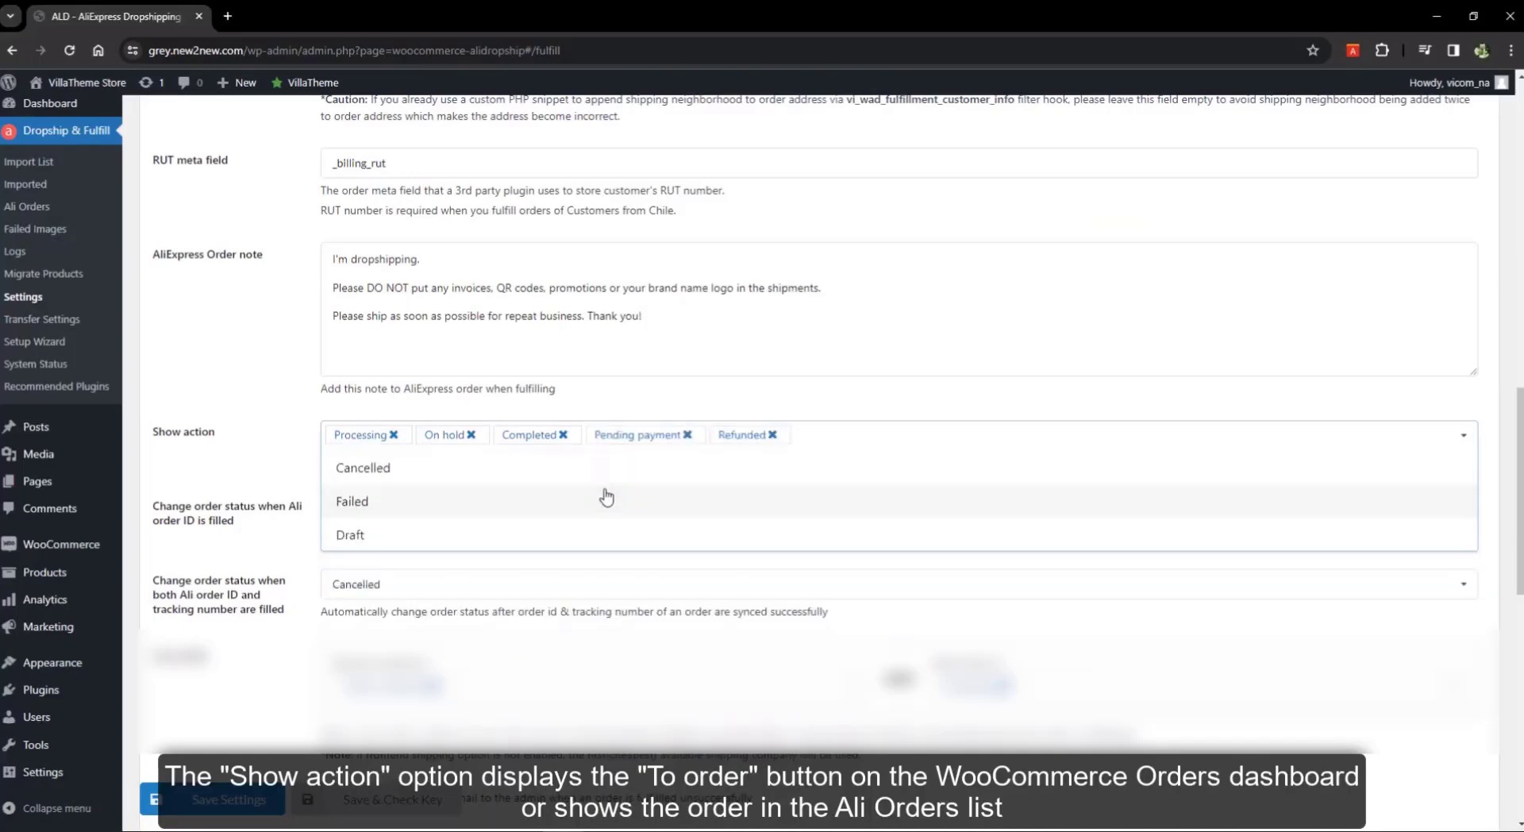
pyautogui.click(606, 498)
pyautogui.click(771, 435)
pyautogui.click(754, 435)
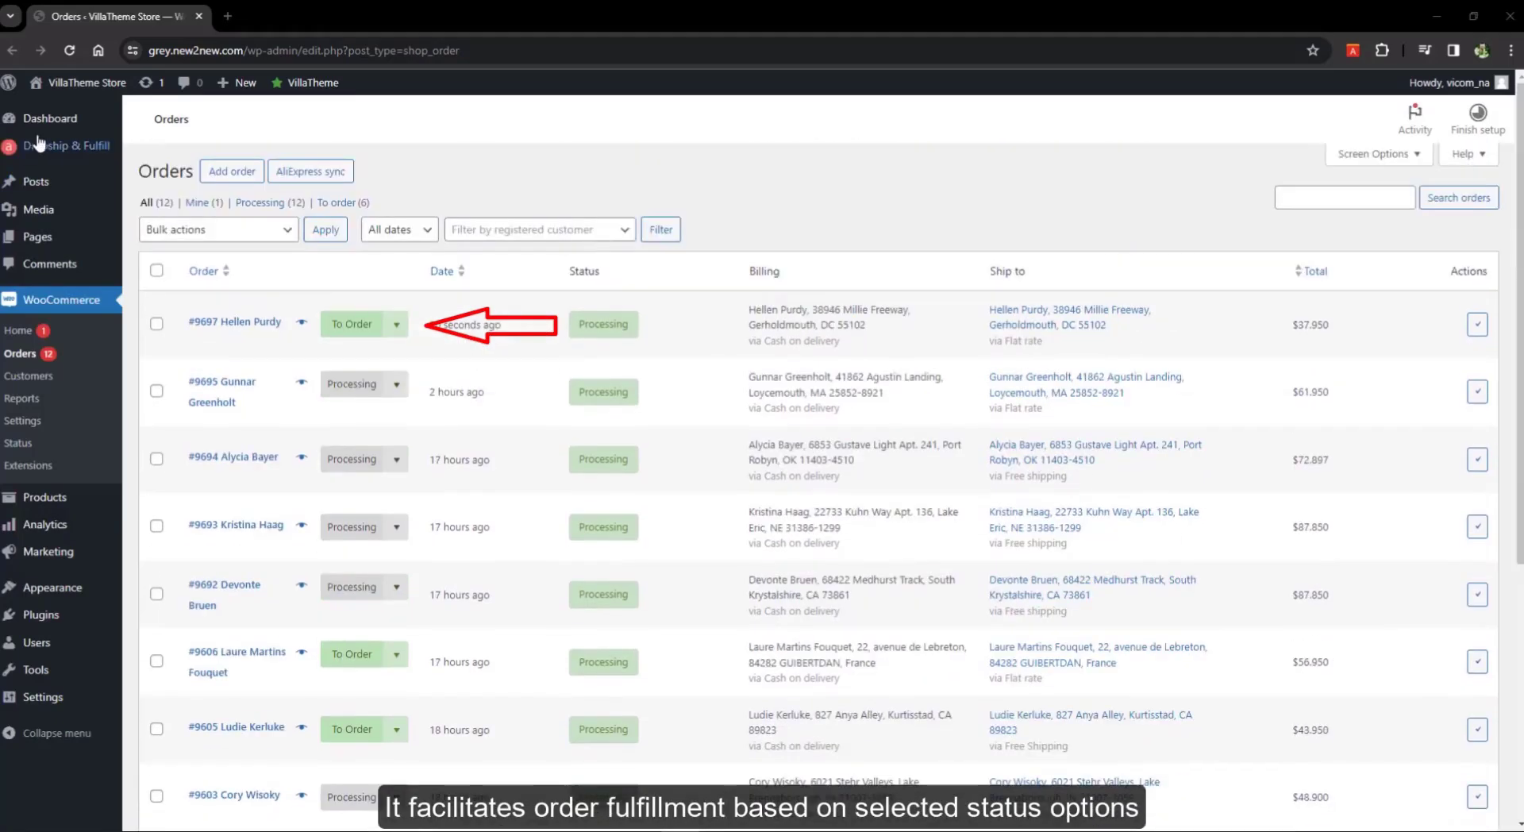
# - Open the plugin's Ali Orders list to check the orders waiting for fulfilment
pyautogui.moveTo(38, 143)
pyautogui.click(163, 193)
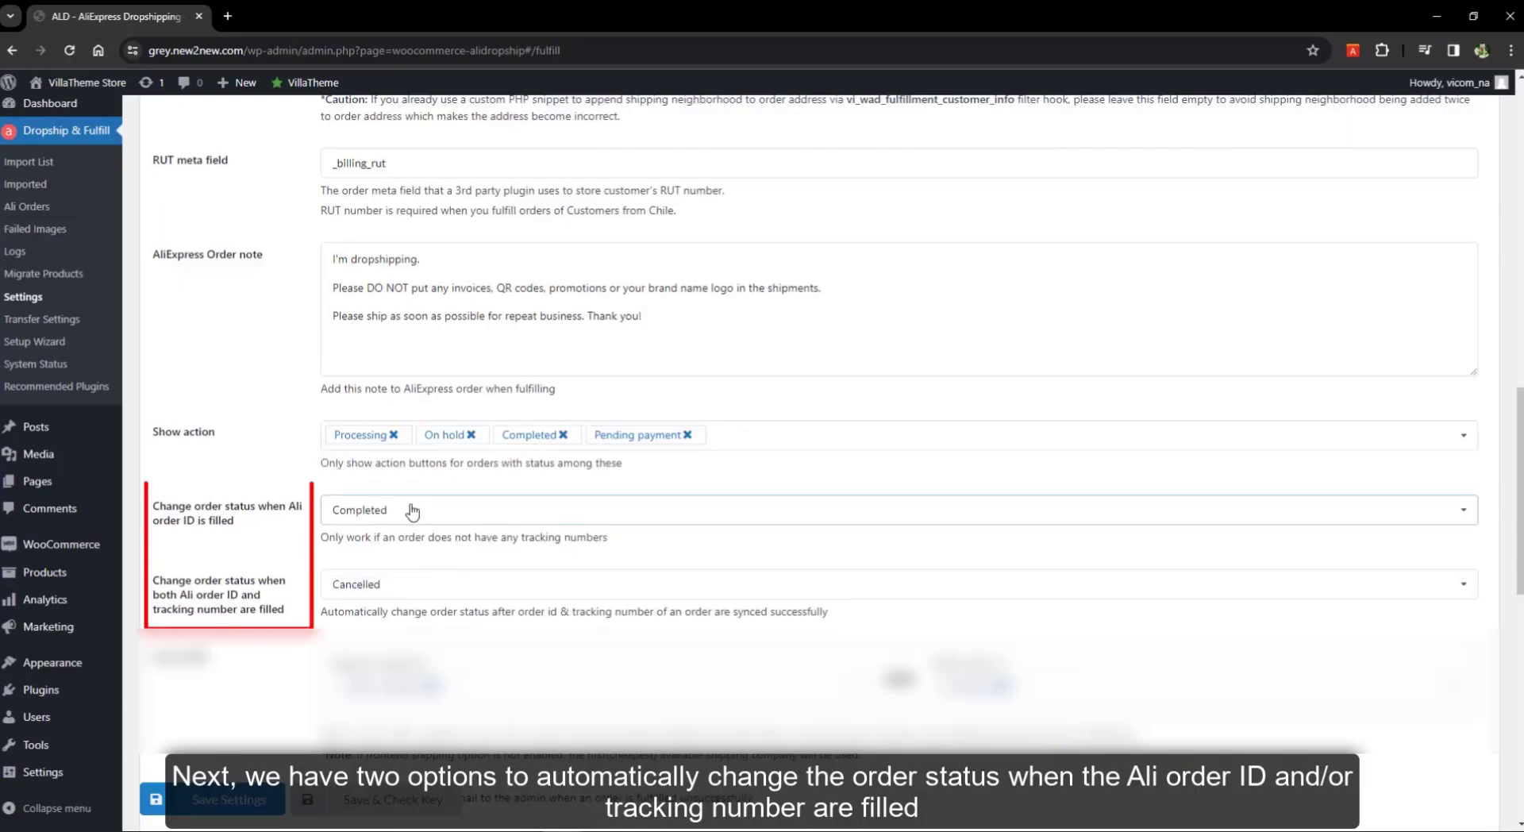
# - Set the automatic order status to Processing when the Ali order ID is filled, and Completed when the tracking number is filled too
pyautogui.click(512, 517)
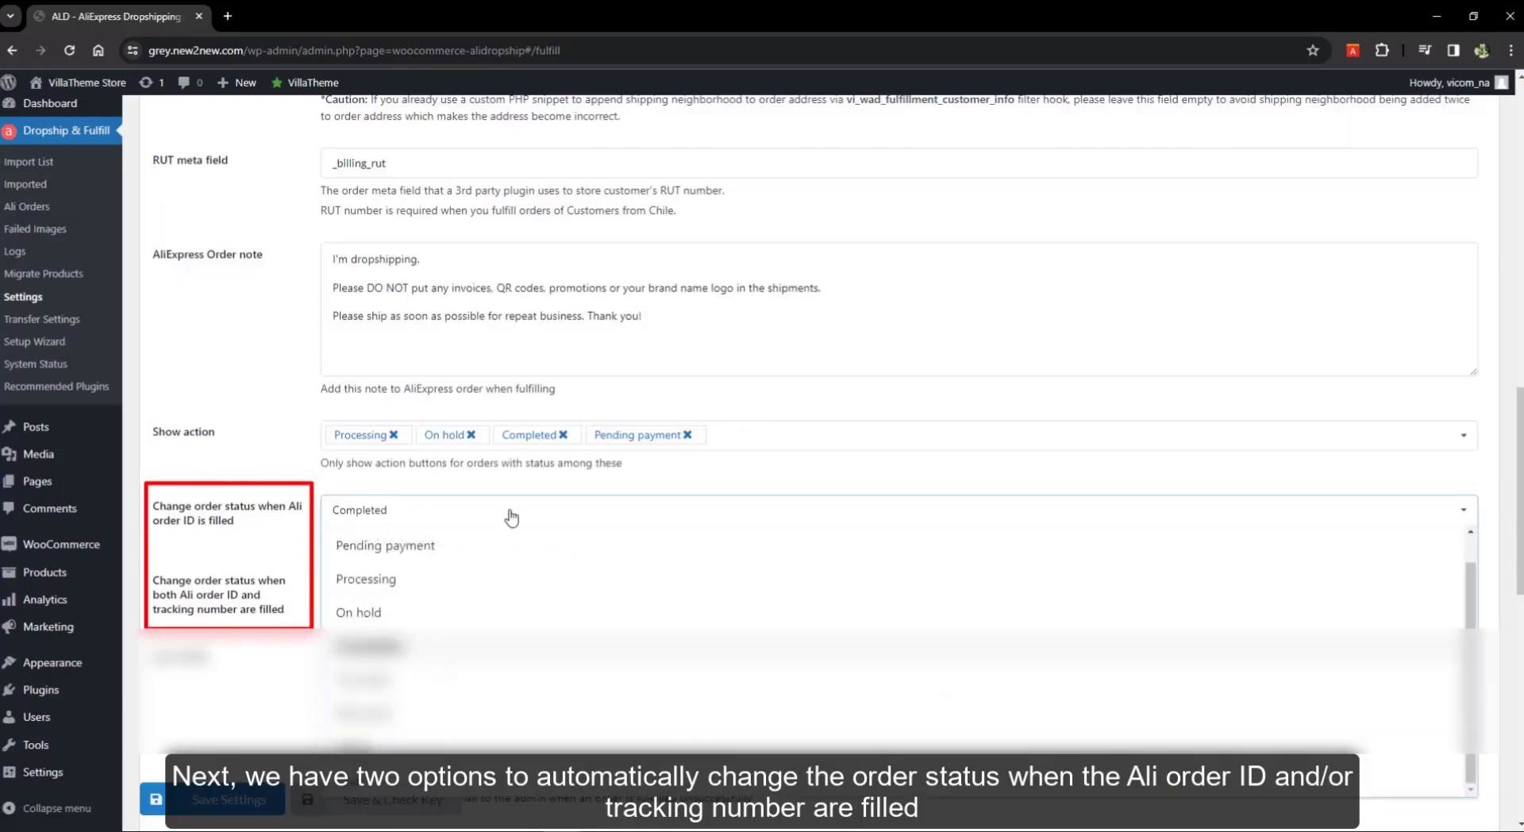
pyautogui.click(476, 579)
pyautogui.click(477, 584)
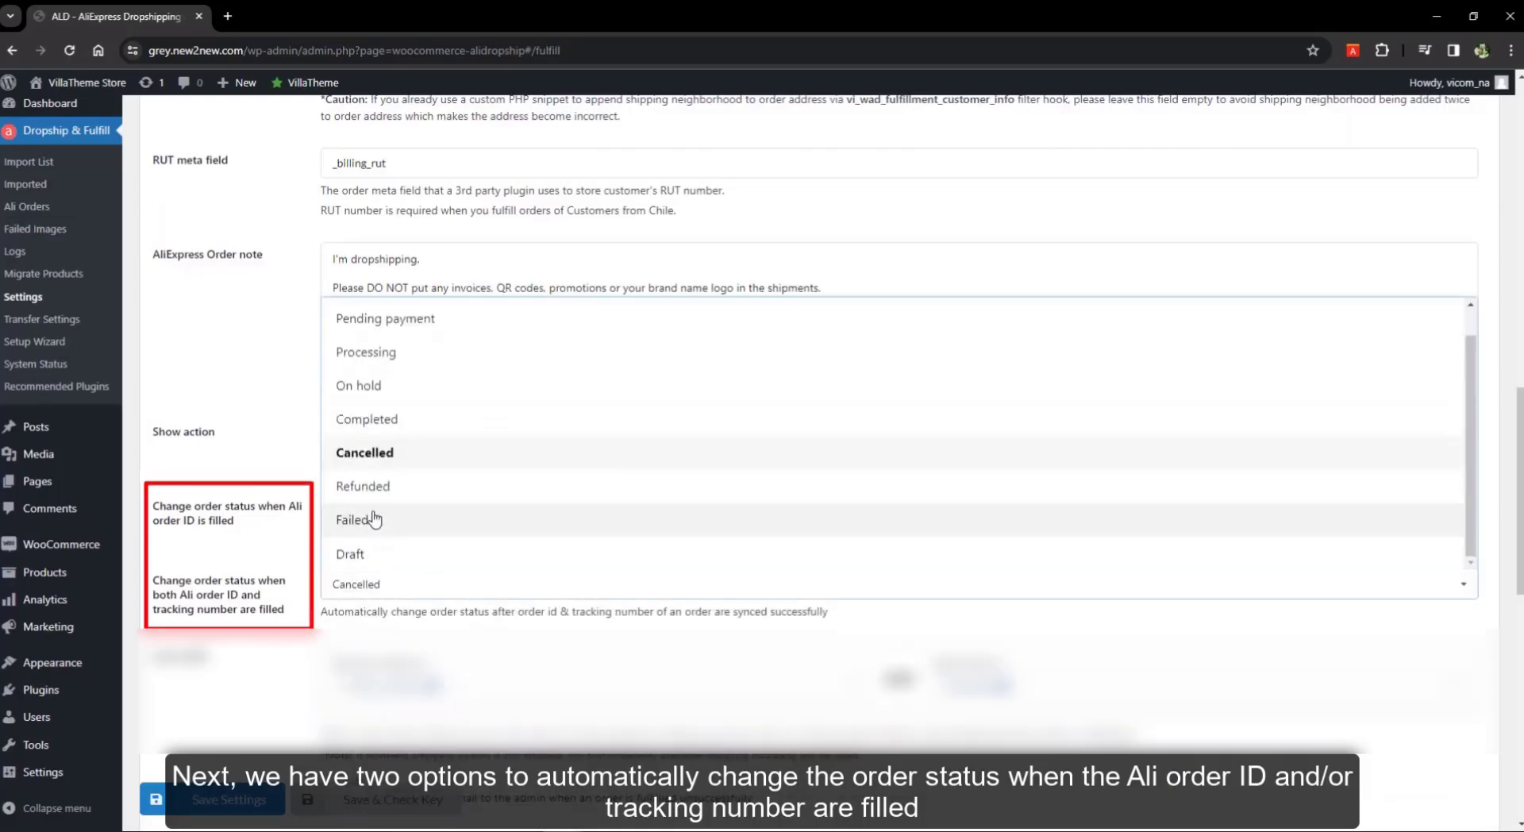
pyautogui.click(440, 425)
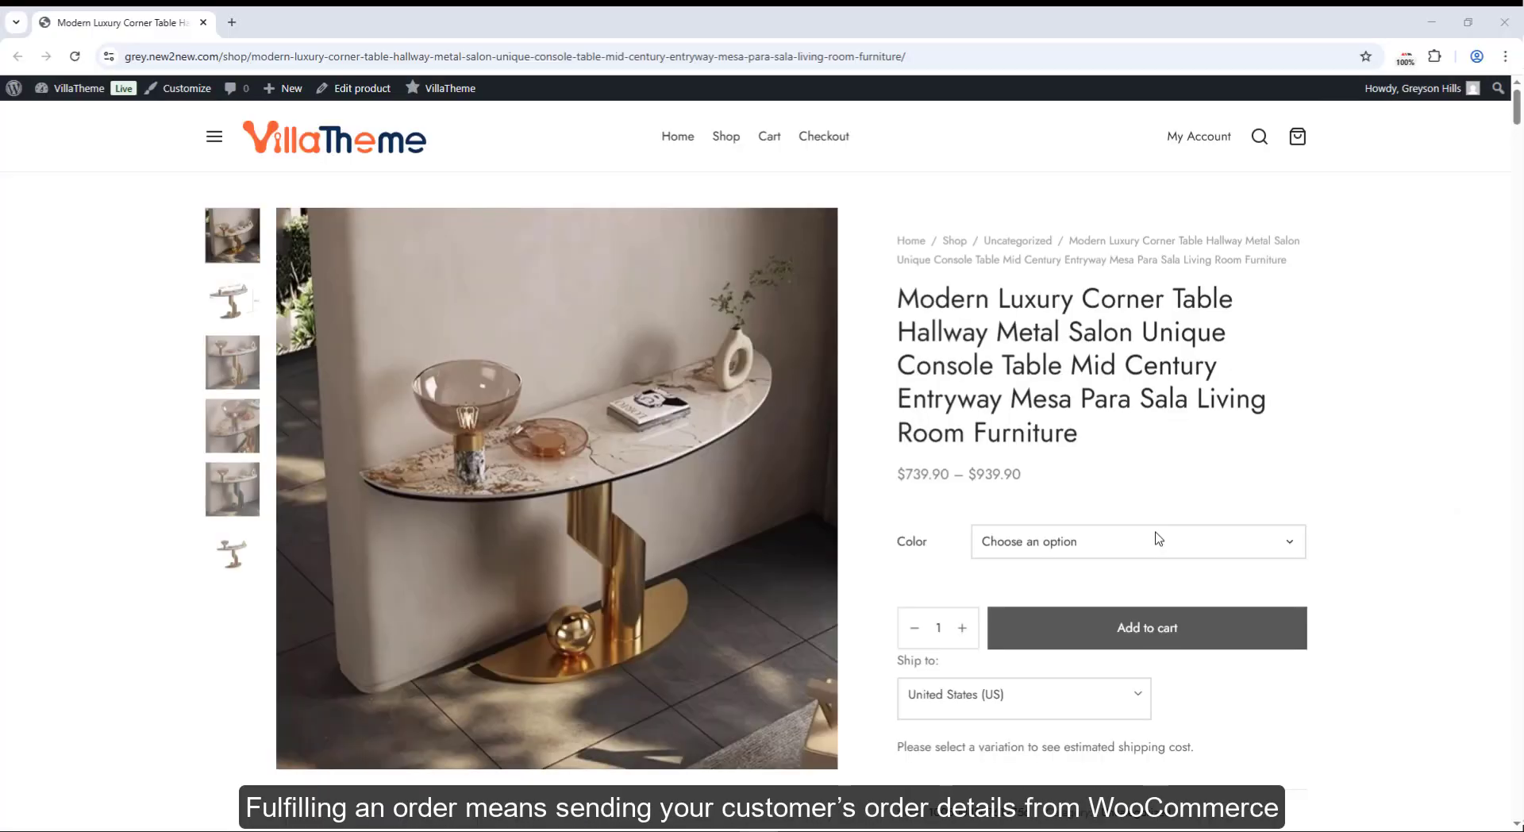
# - Select the table's 140x35x80cm-200003699 color and add one to the cart
pyautogui.click(1153, 536)
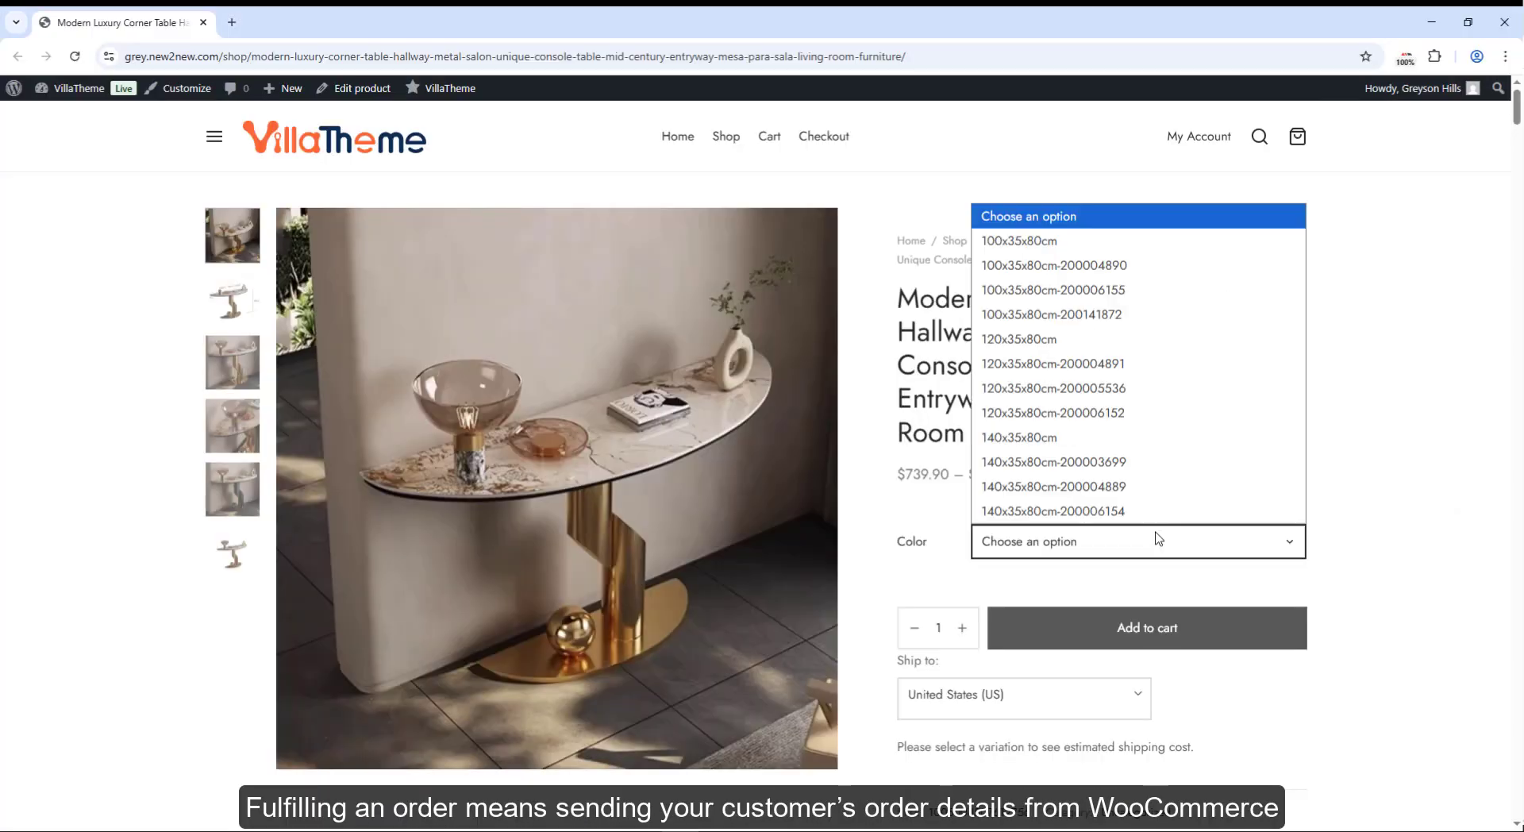
pyautogui.click(1038, 464)
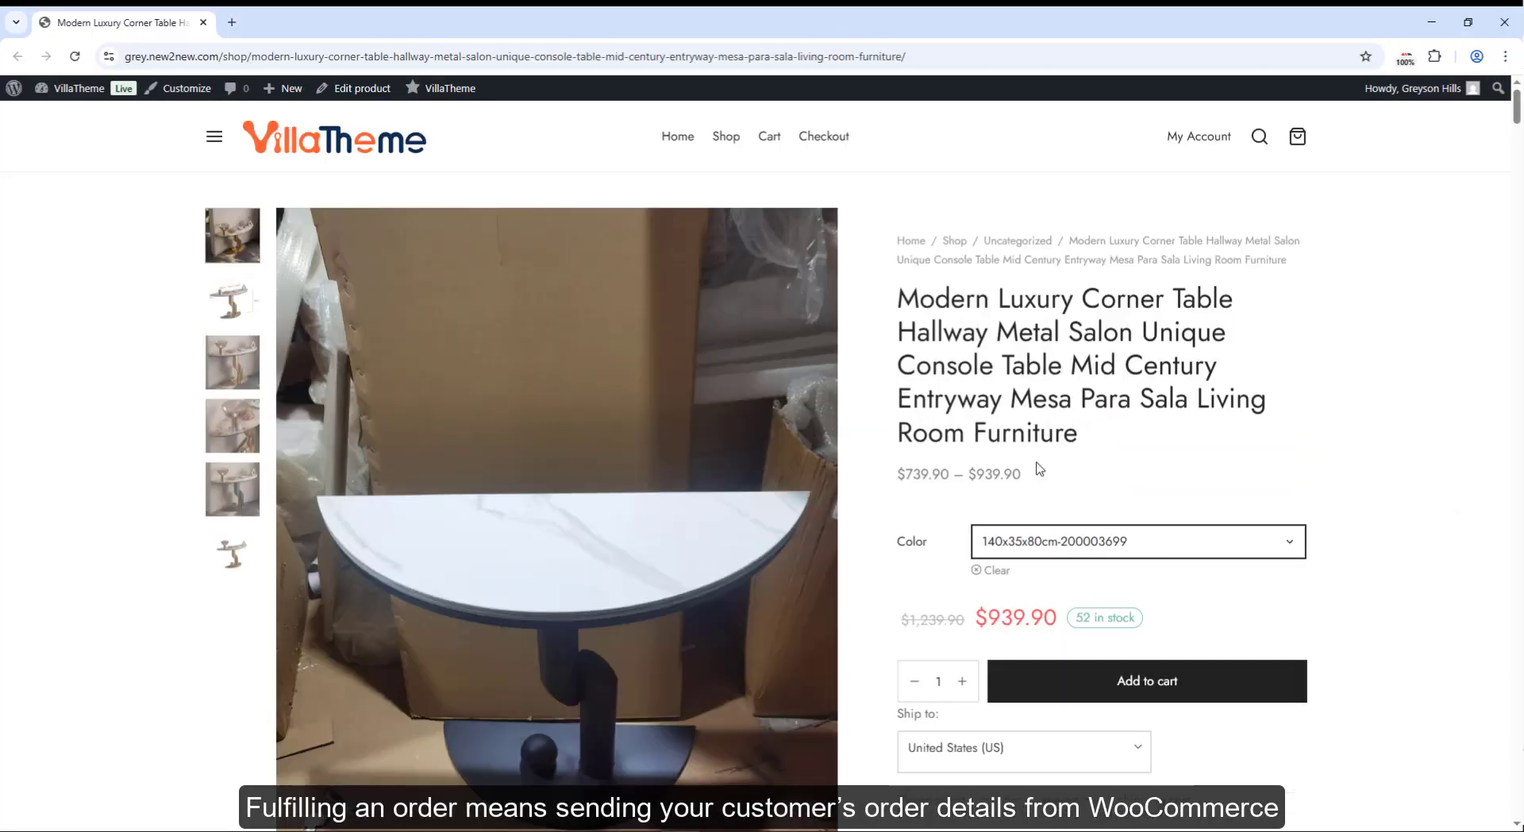
pyautogui.click(1092, 689)
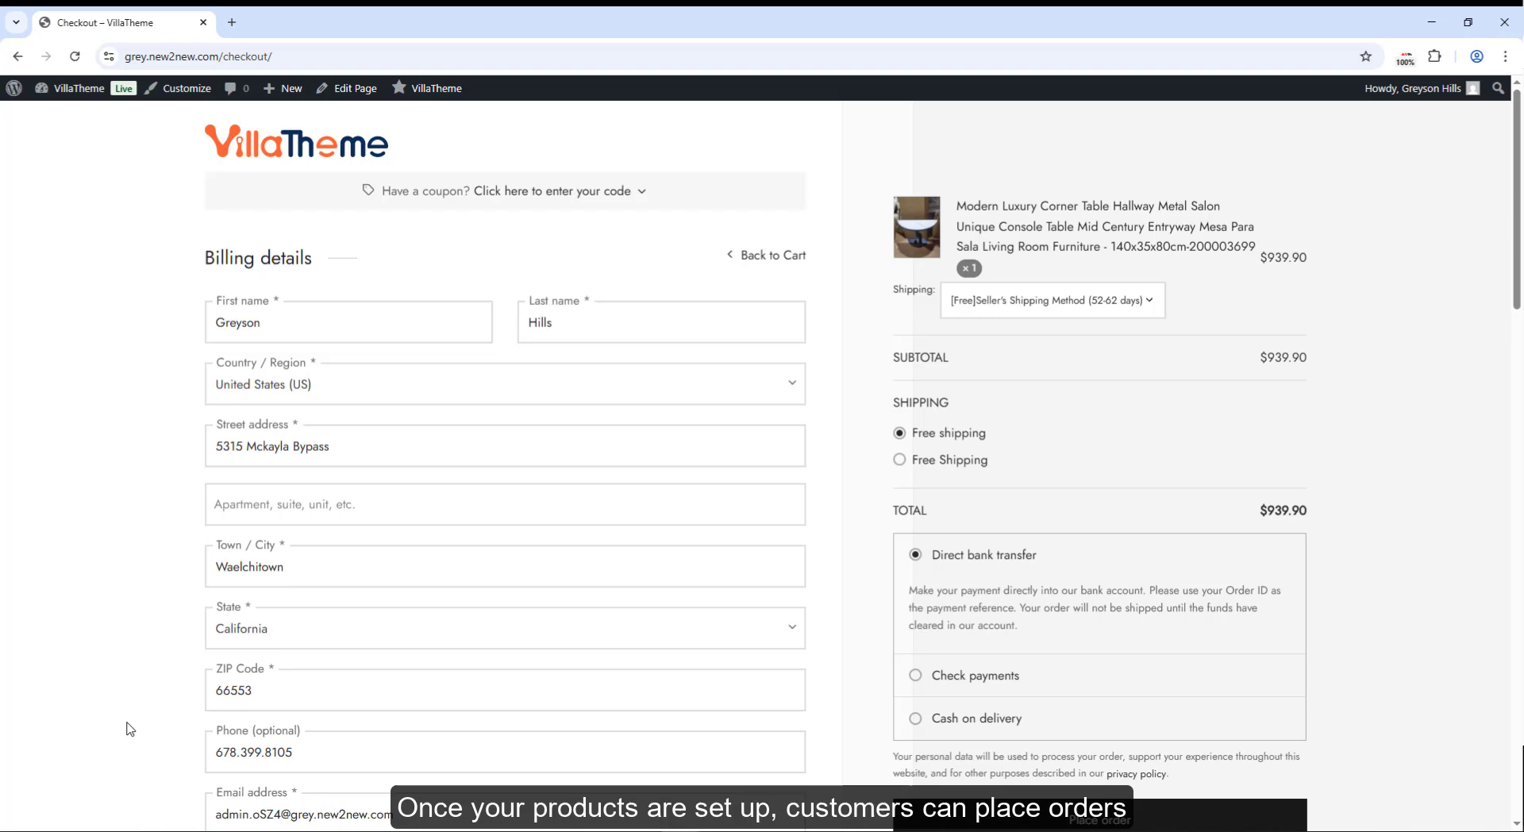
# - Place the table order at checkout with Cash on delivery as the payment method
pyautogui.scroll(-4, 130, 728)
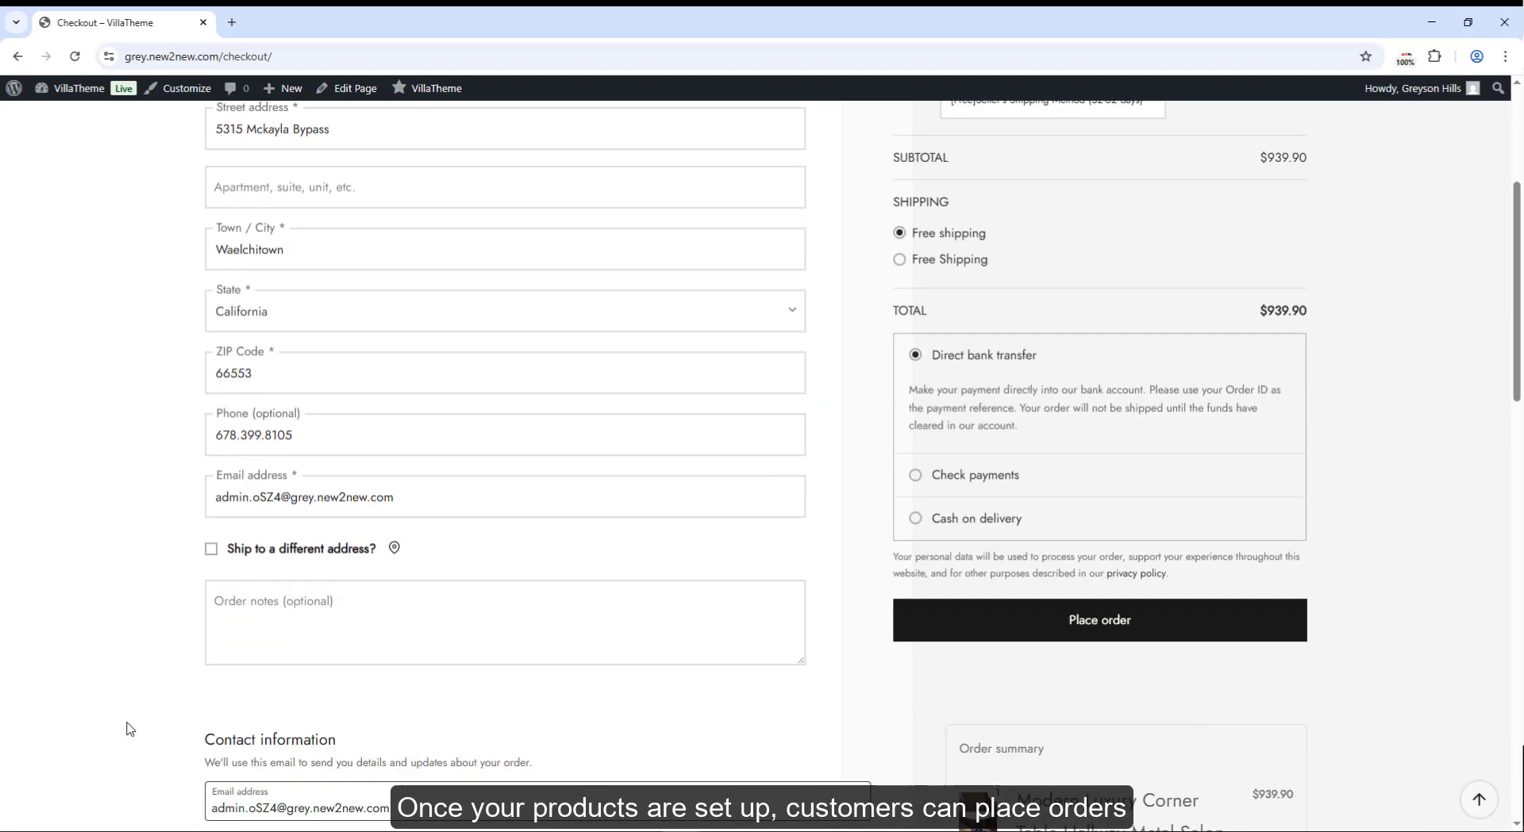
pyautogui.click(1022, 530)
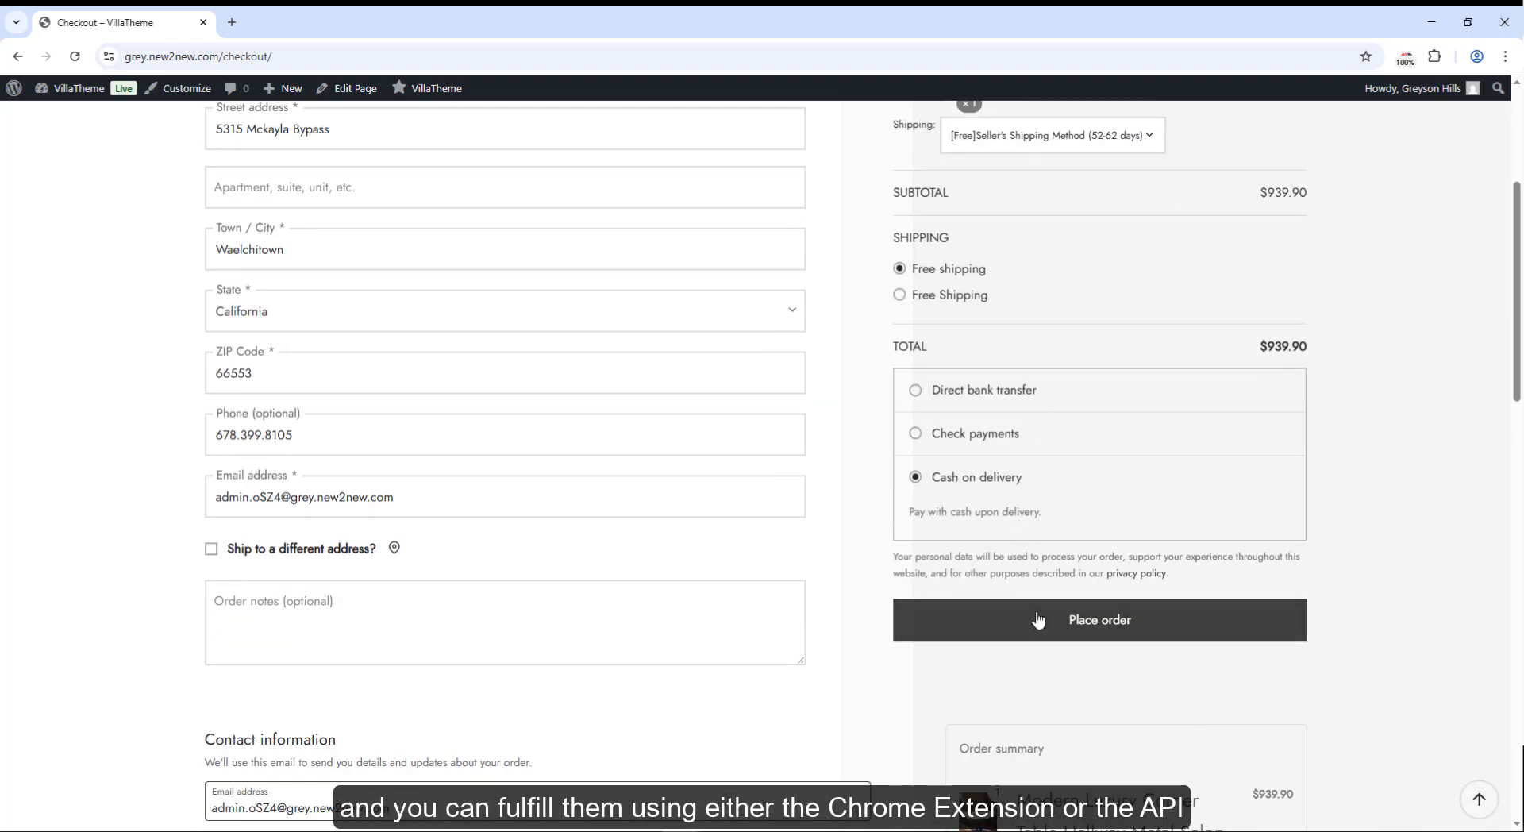
pyautogui.click(1038, 620)
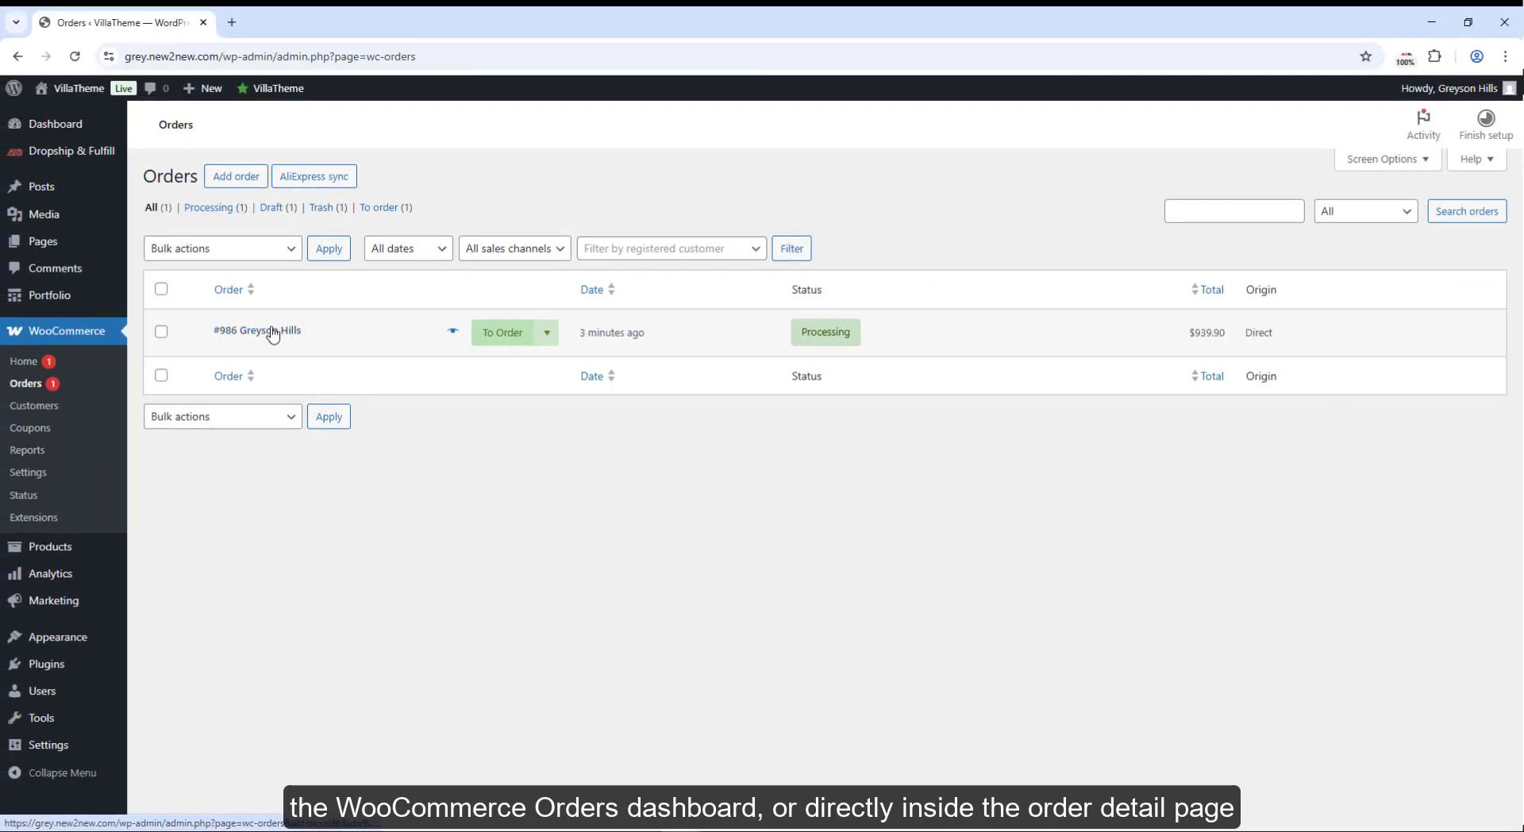
# - Open the processing table order, send it to AliExpress, and confirm the customer's shipping address there
pyautogui.click(272, 332)
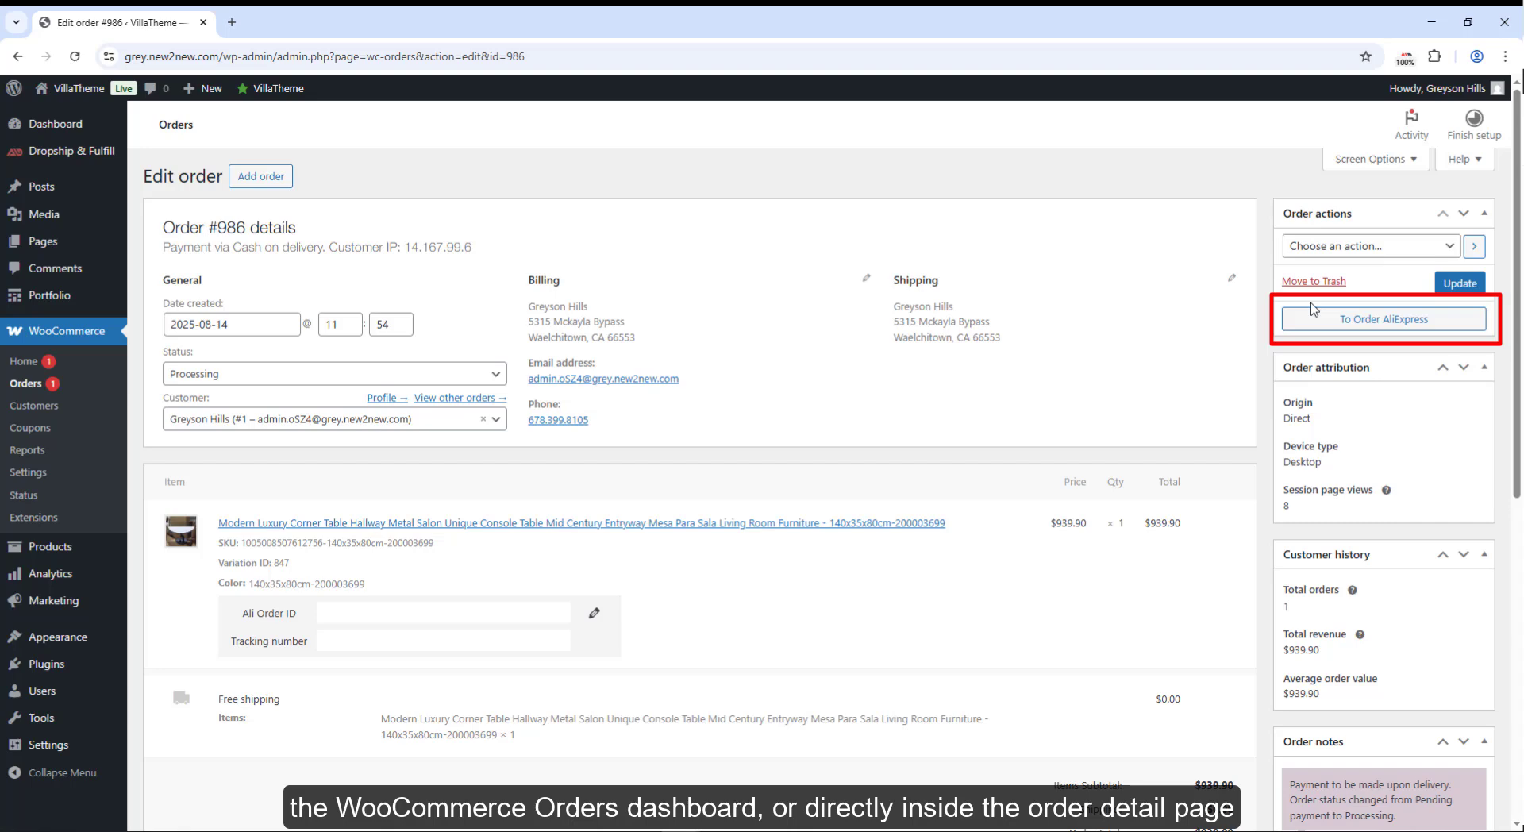
pyautogui.click(1395, 320)
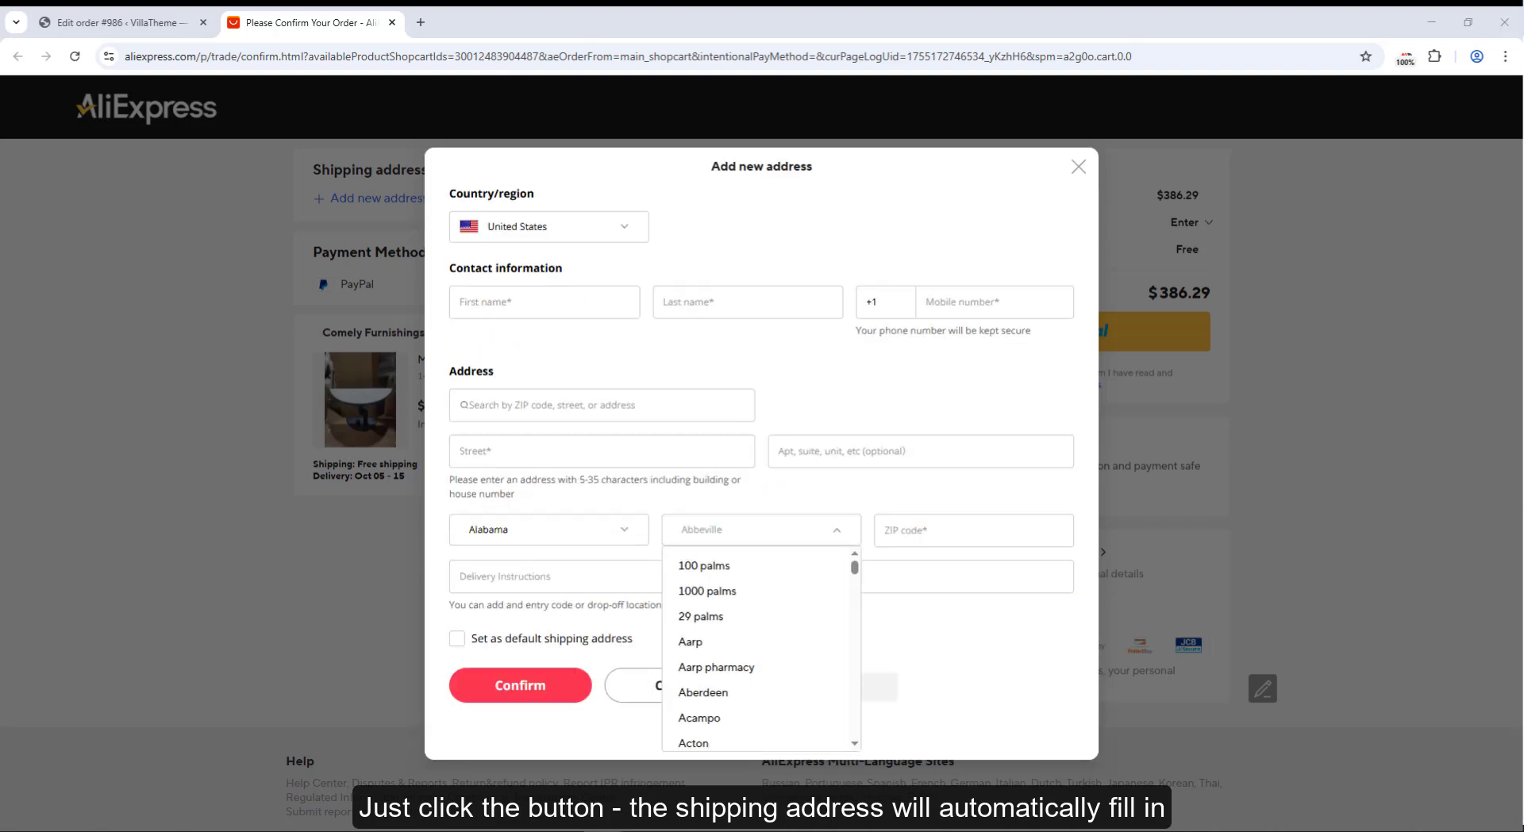
pyautogui.click(513, 681)
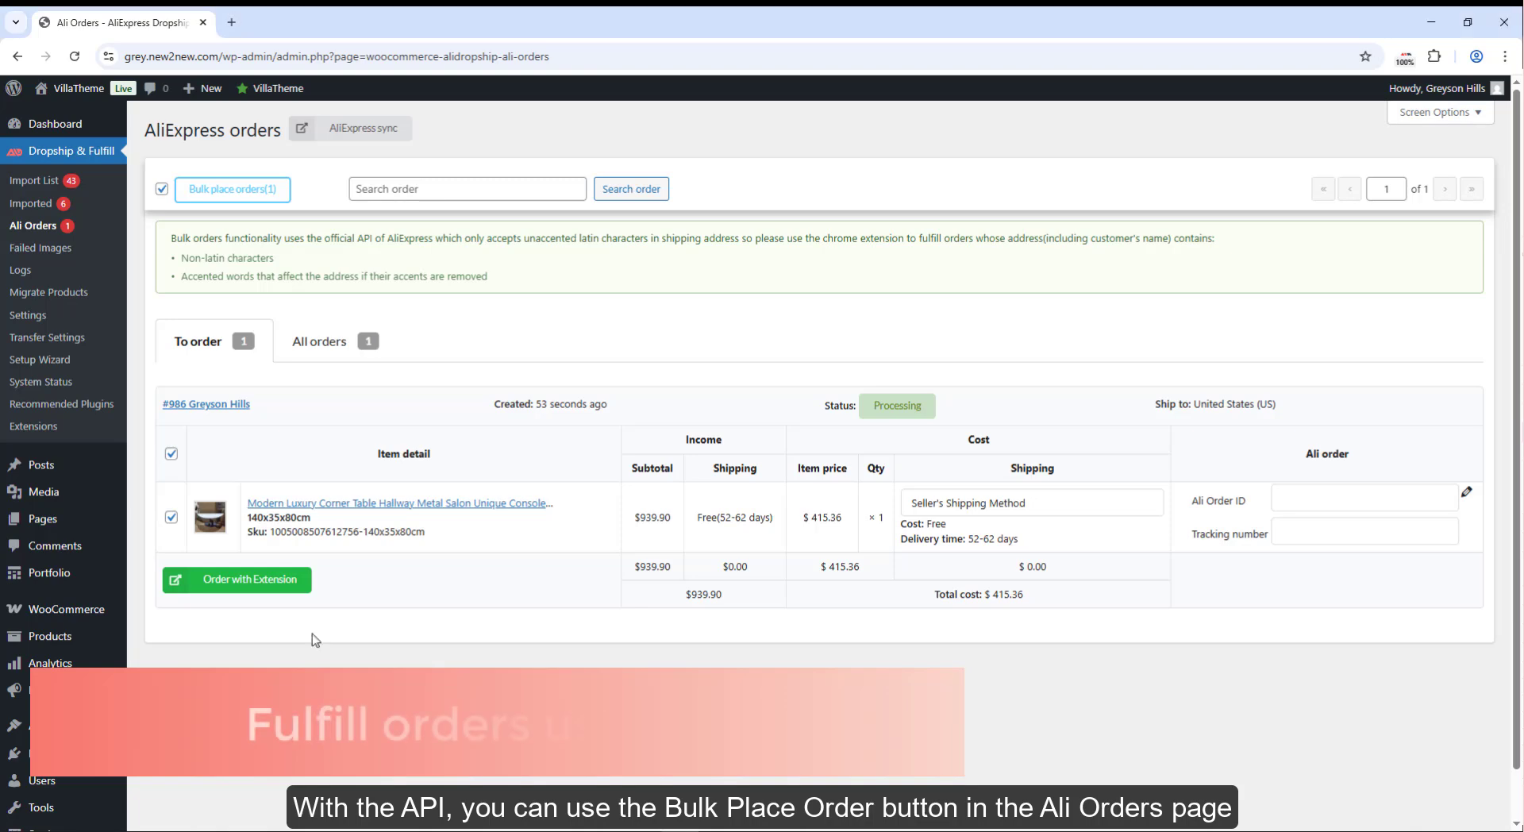
# - Bulk place the selected table order through the API with Seller's Shipping Method, and proceed to payment on AliExpress
pyautogui.click(241, 192)
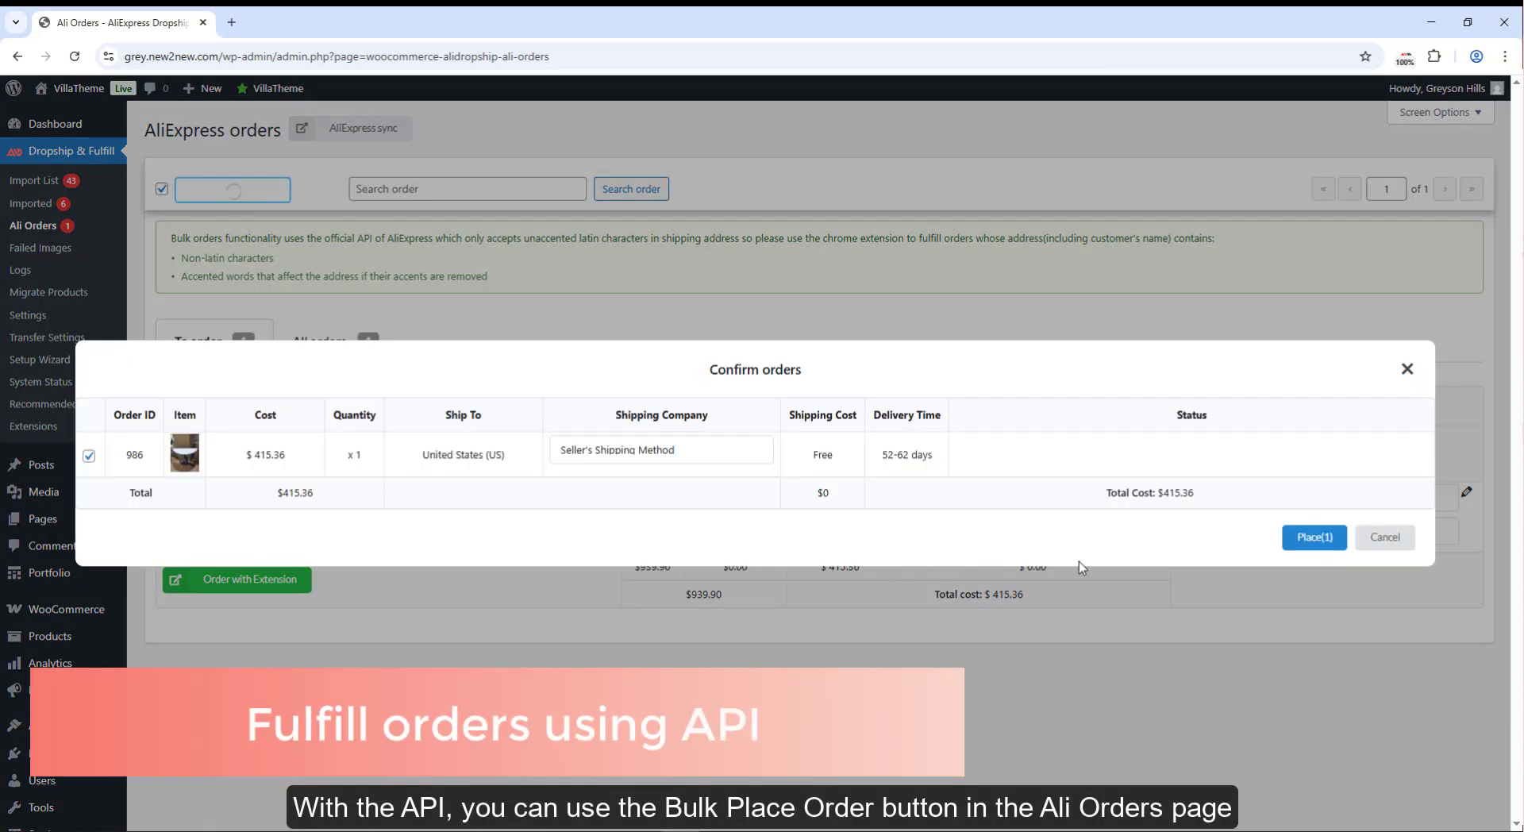
pyautogui.click(1313, 538)
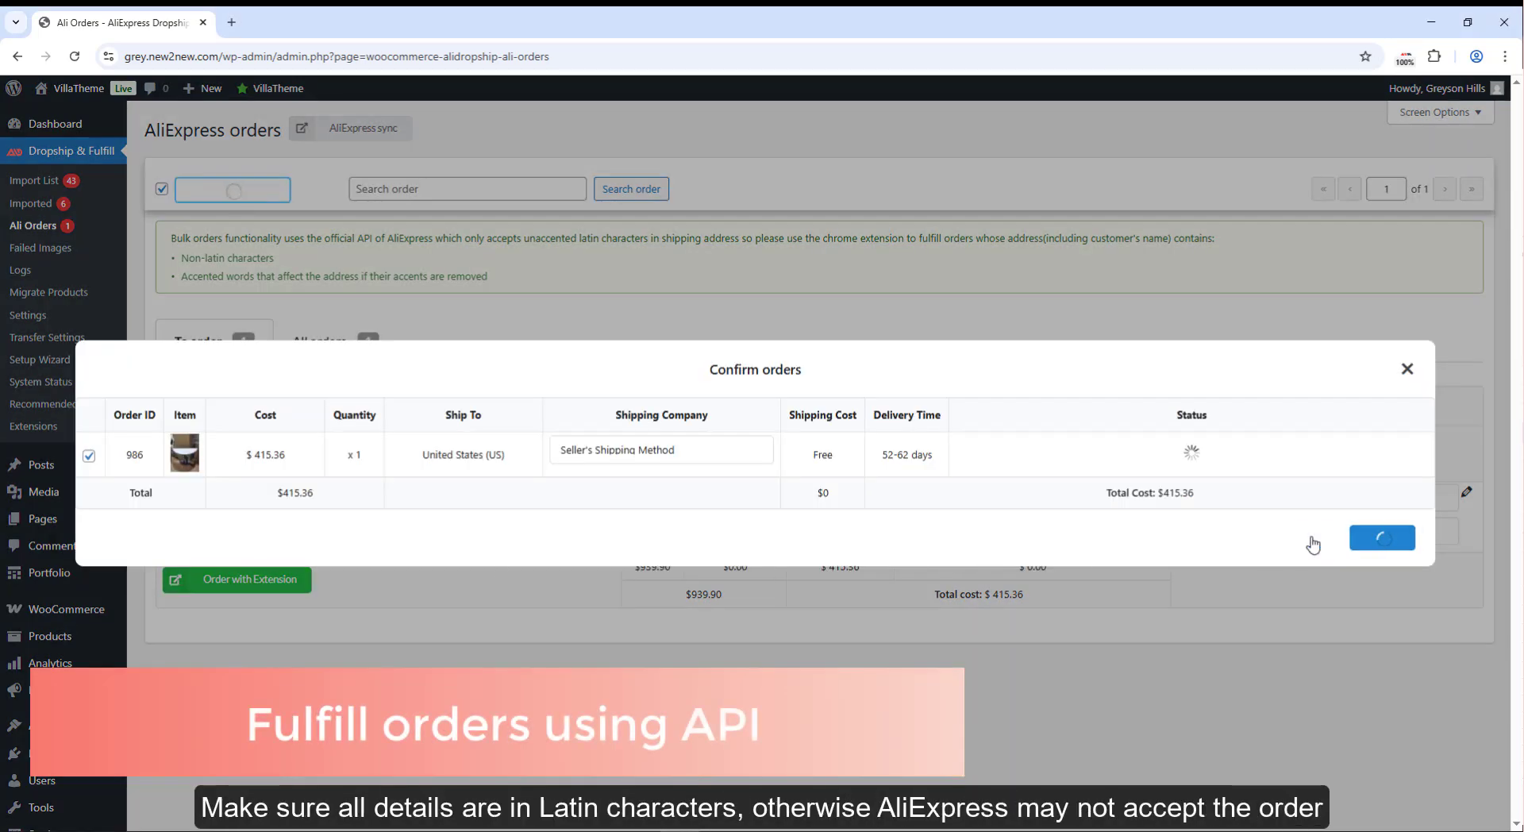
pyautogui.click(1313, 540)
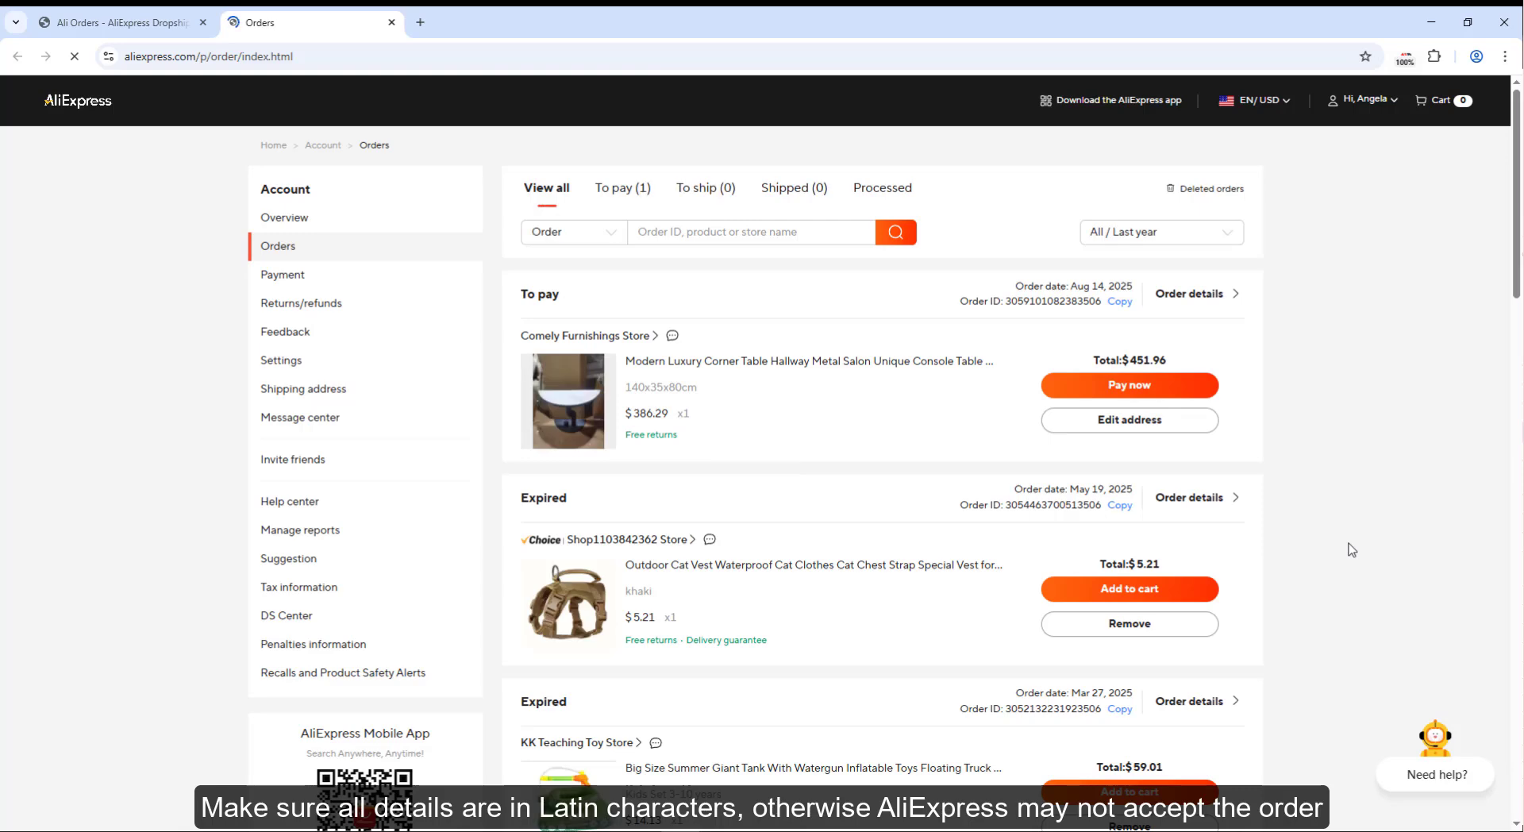
# - Open the unpaid table order's details on AliExpress and review its shipping address and order note
pyautogui.click(1176, 295)
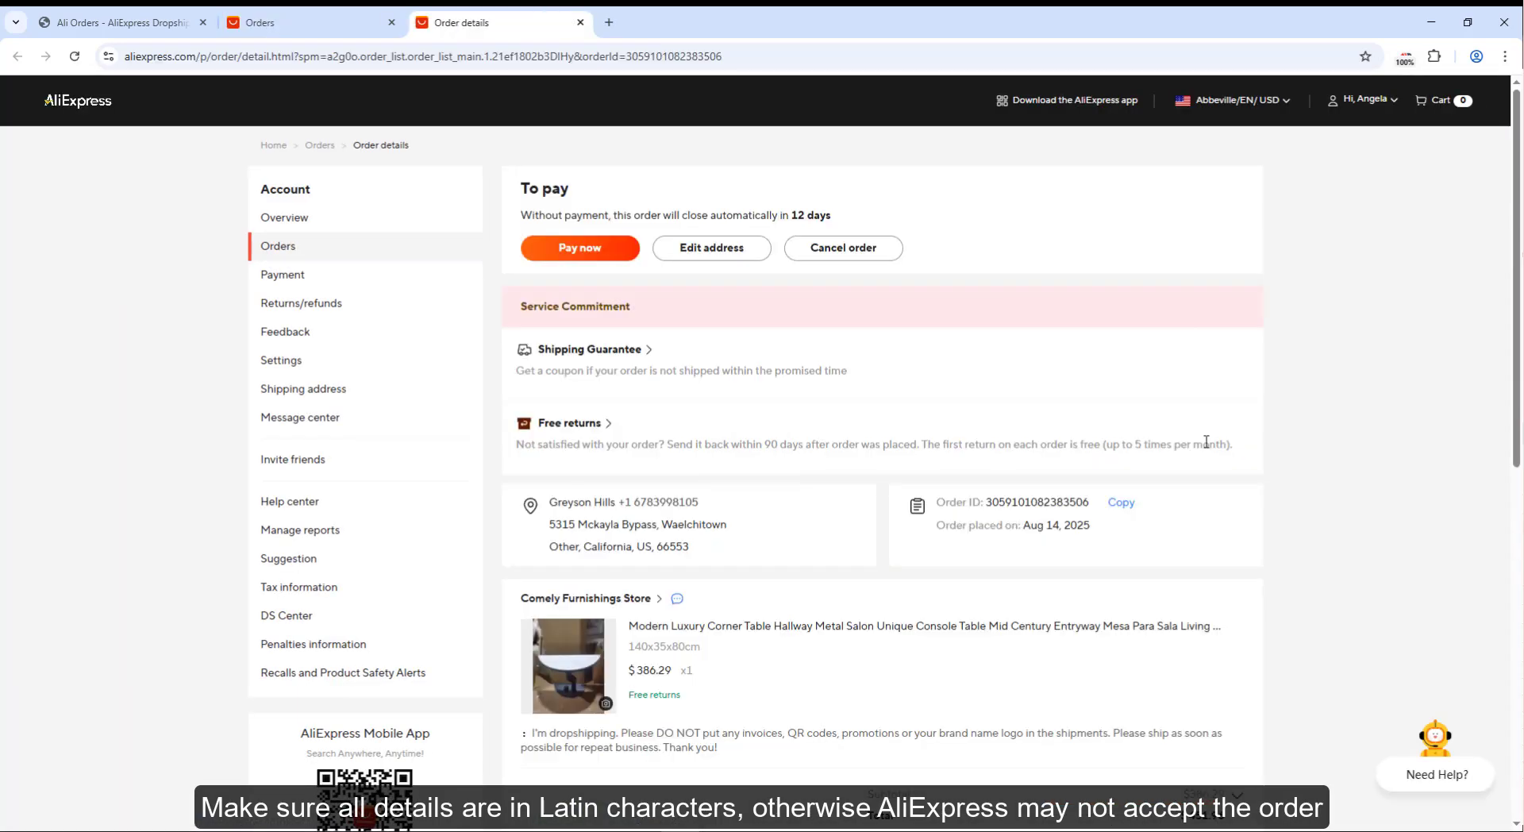
pyautogui.scroll(-3, 1206, 441)
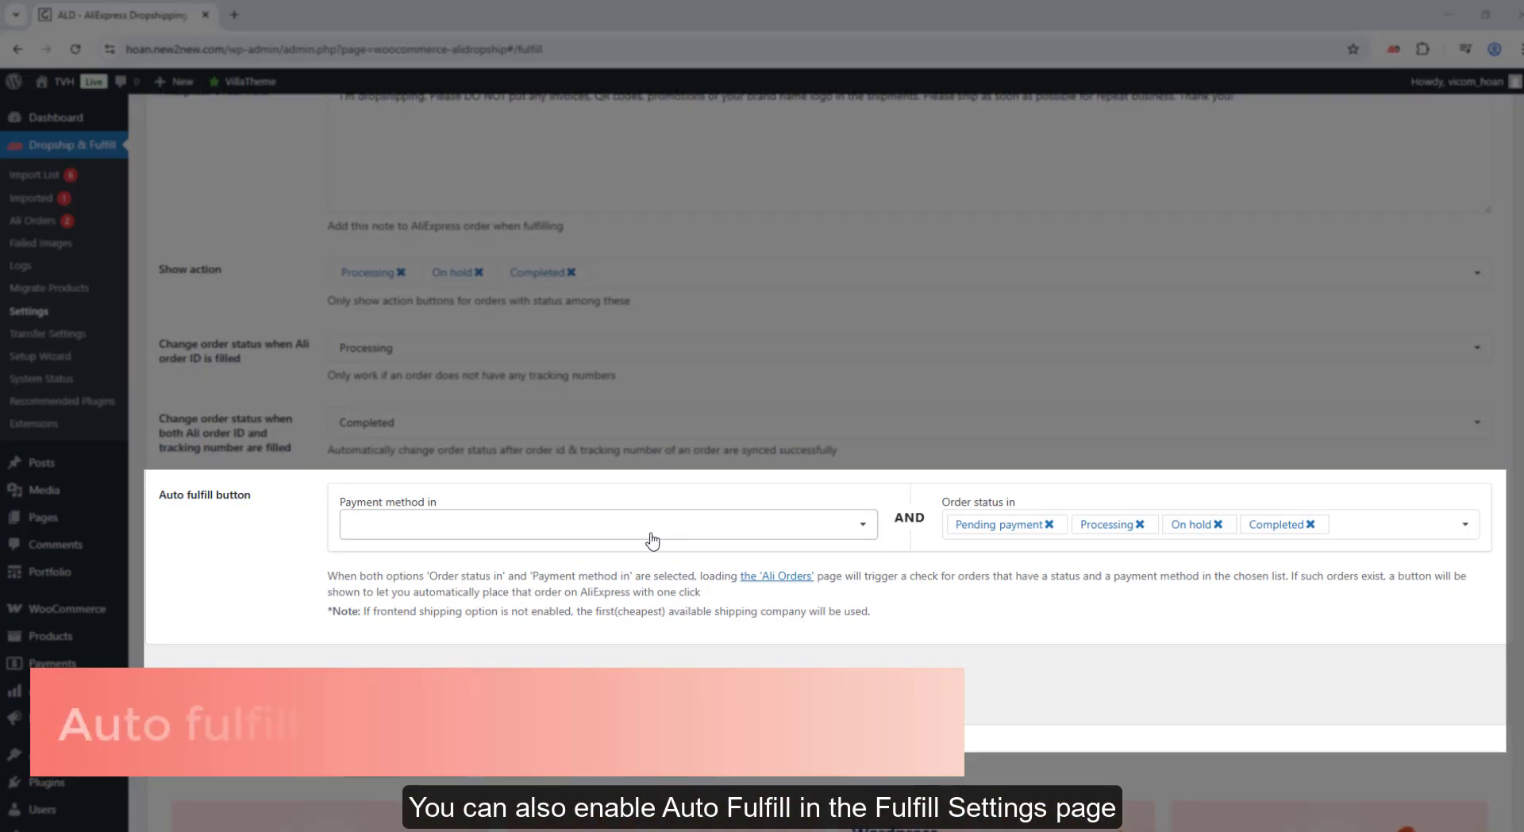
# - Set the auto fulfill button to Direct bank transfer, Check payments and Cash on delivery, with only Processing and Completed order statuses
pyautogui.click(646, 527)
pyautogui.click(594, 558)
pyautogui.click(1217, 524)
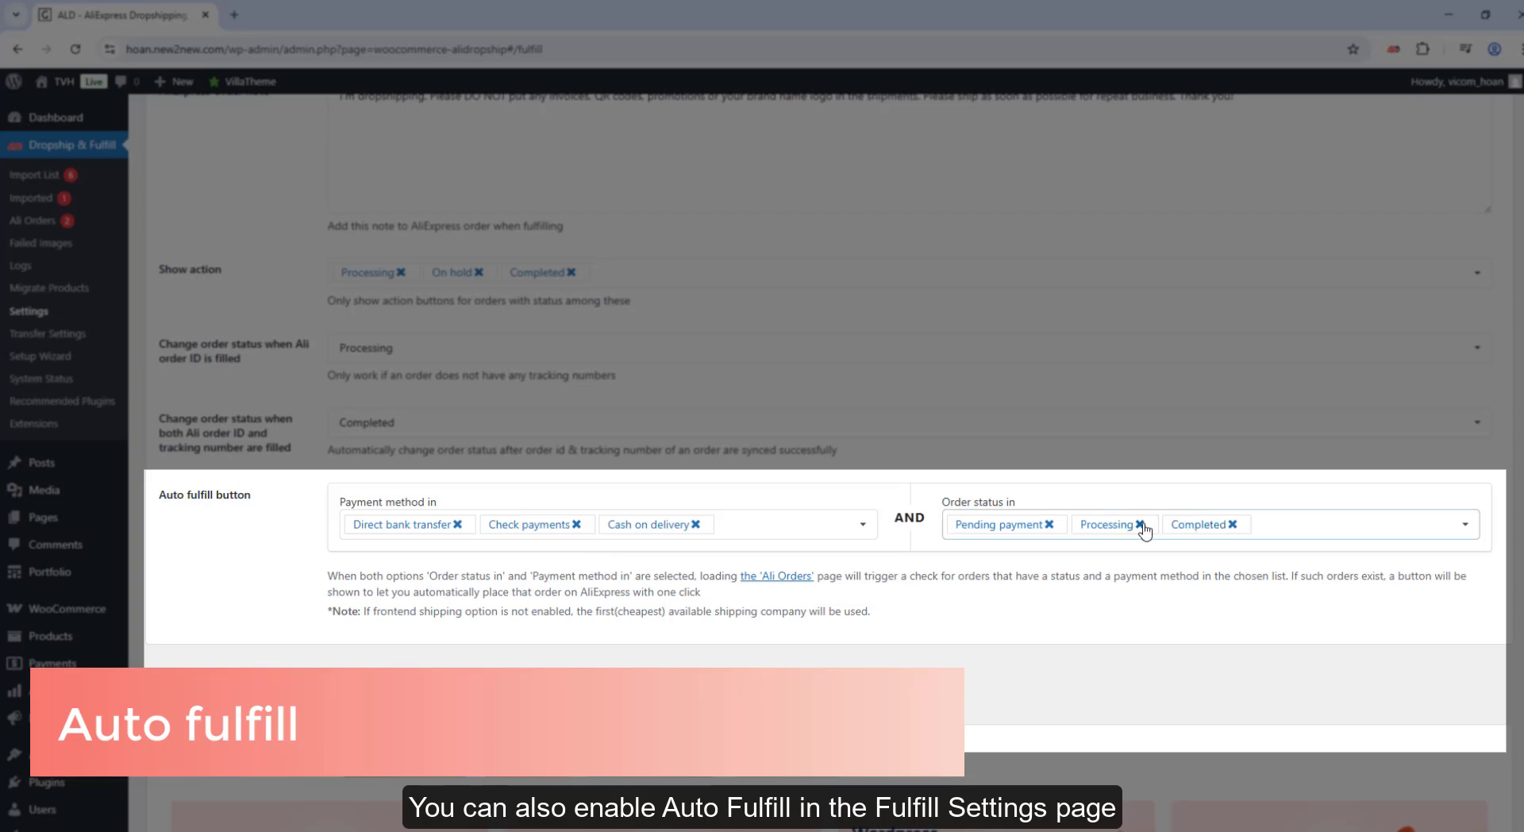
pyautogui.click(1048, 524)
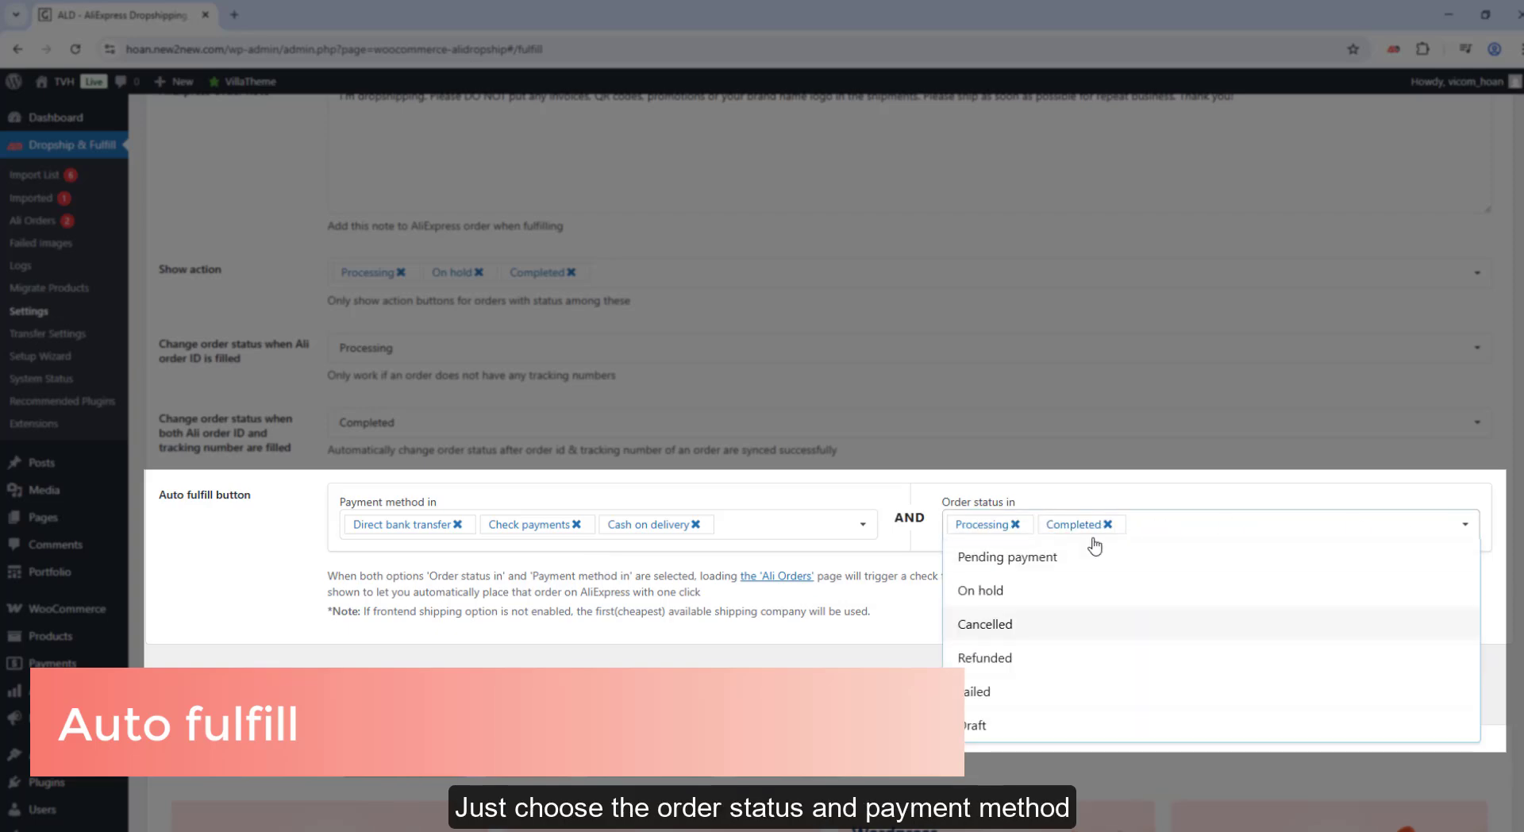
pyautogui.press('Escape')
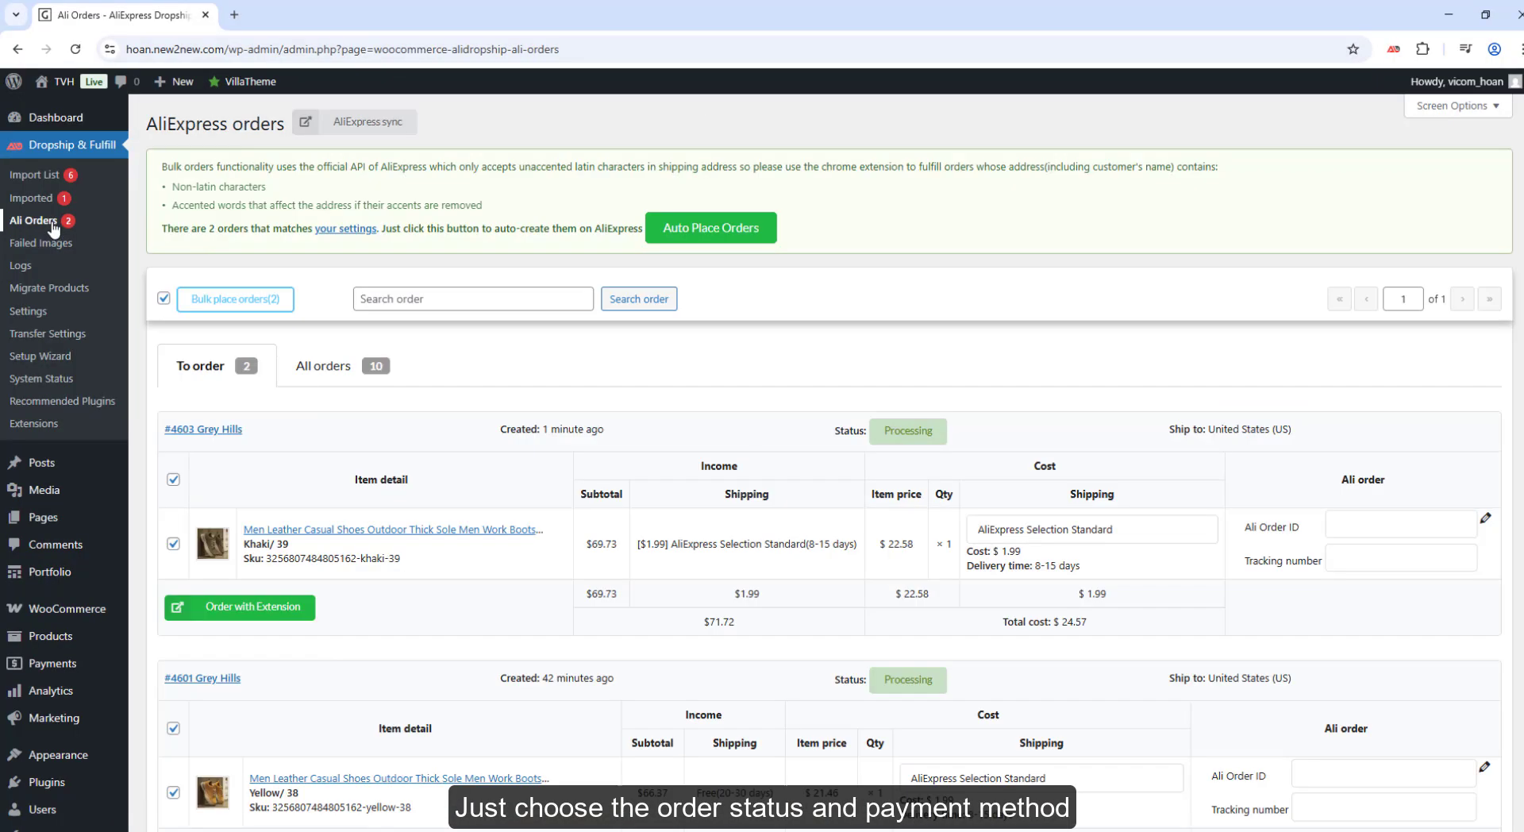
# - Review the orders waiting to be placed and auto place the matching ones on AliExpress
pyautogui.scroll(-2, 480, 426)
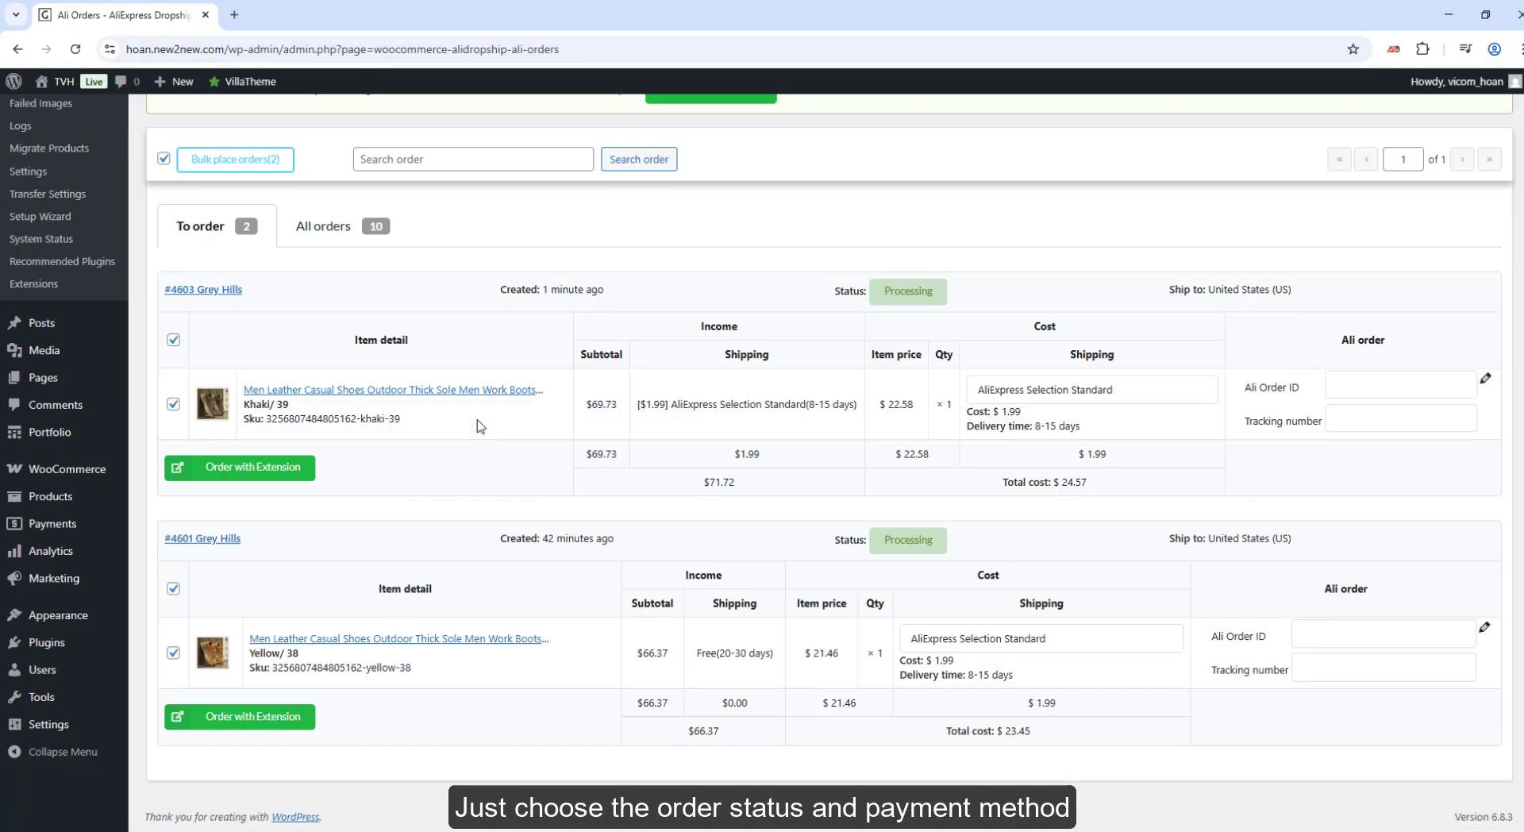
pyautogui.scroll(2, 175, 166)
pyautogui.click(673, 250)
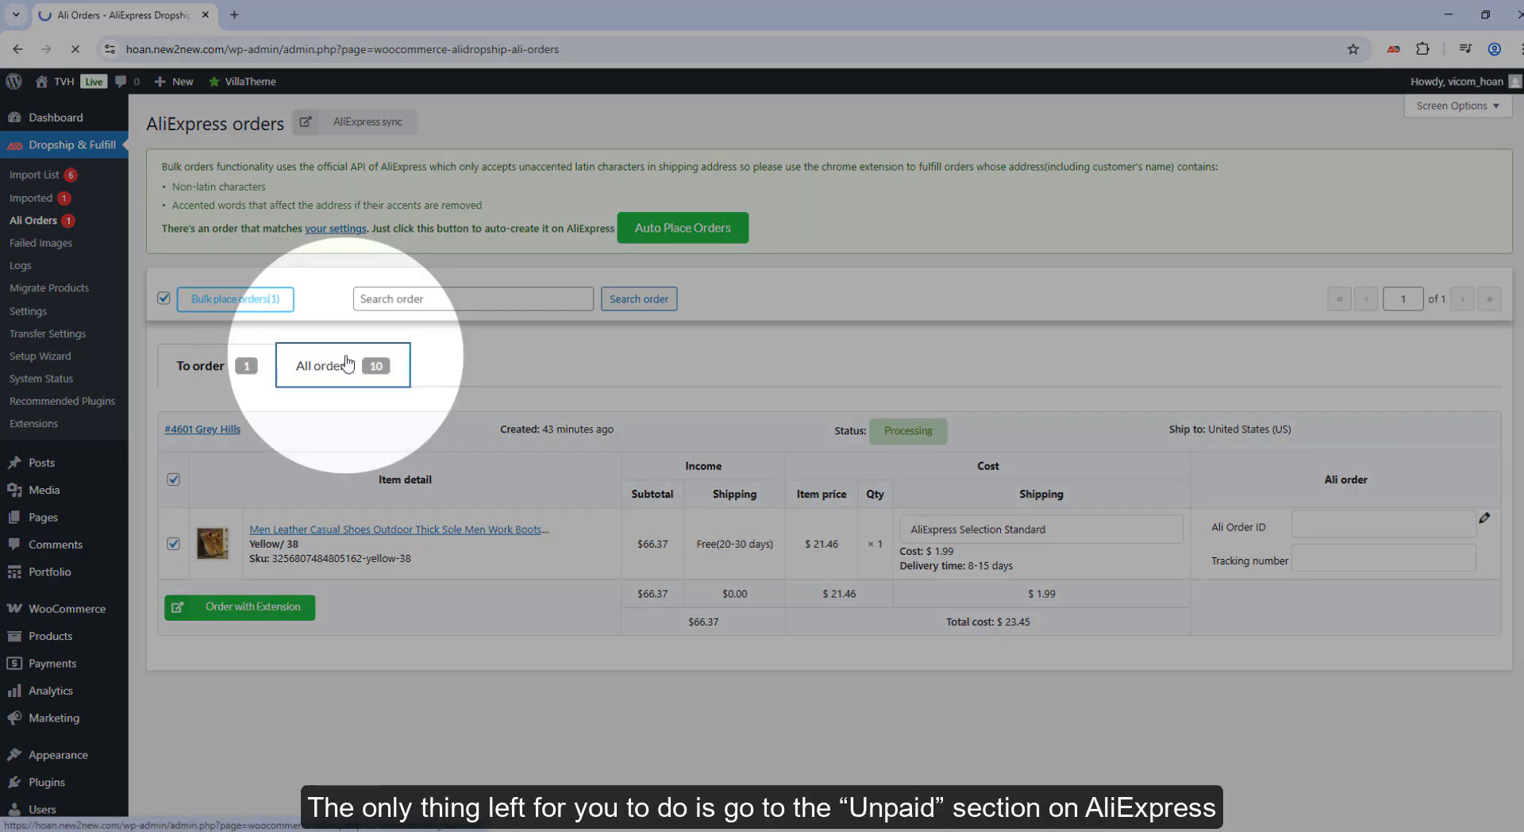
# - List all AliExpress orders and review the newest khaki shoe order's shipping address and order note on AliExpress
pyautogui.click(347, 365)
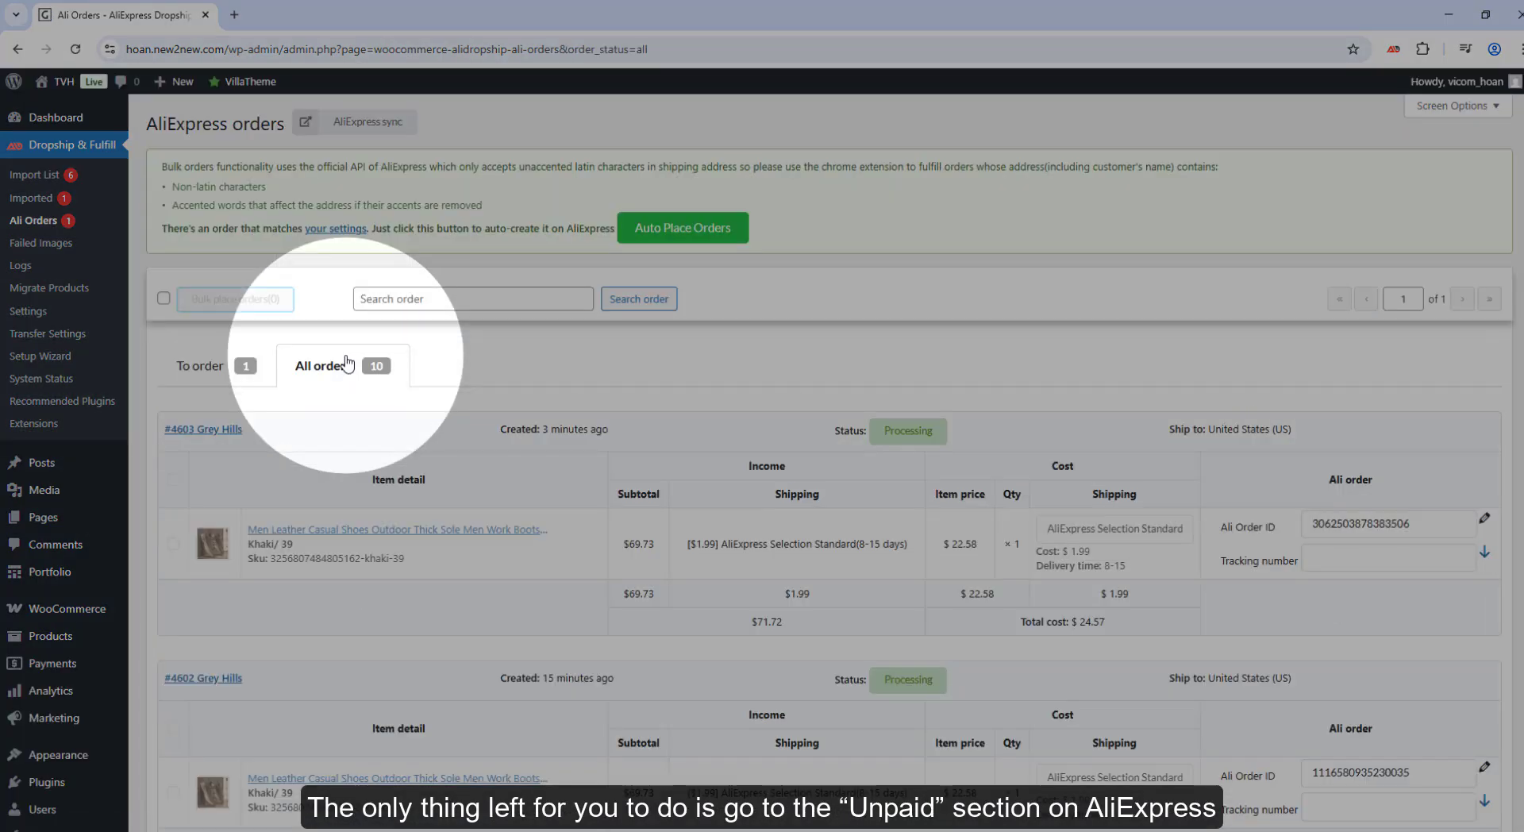
pyautogui.click(1403, 525)
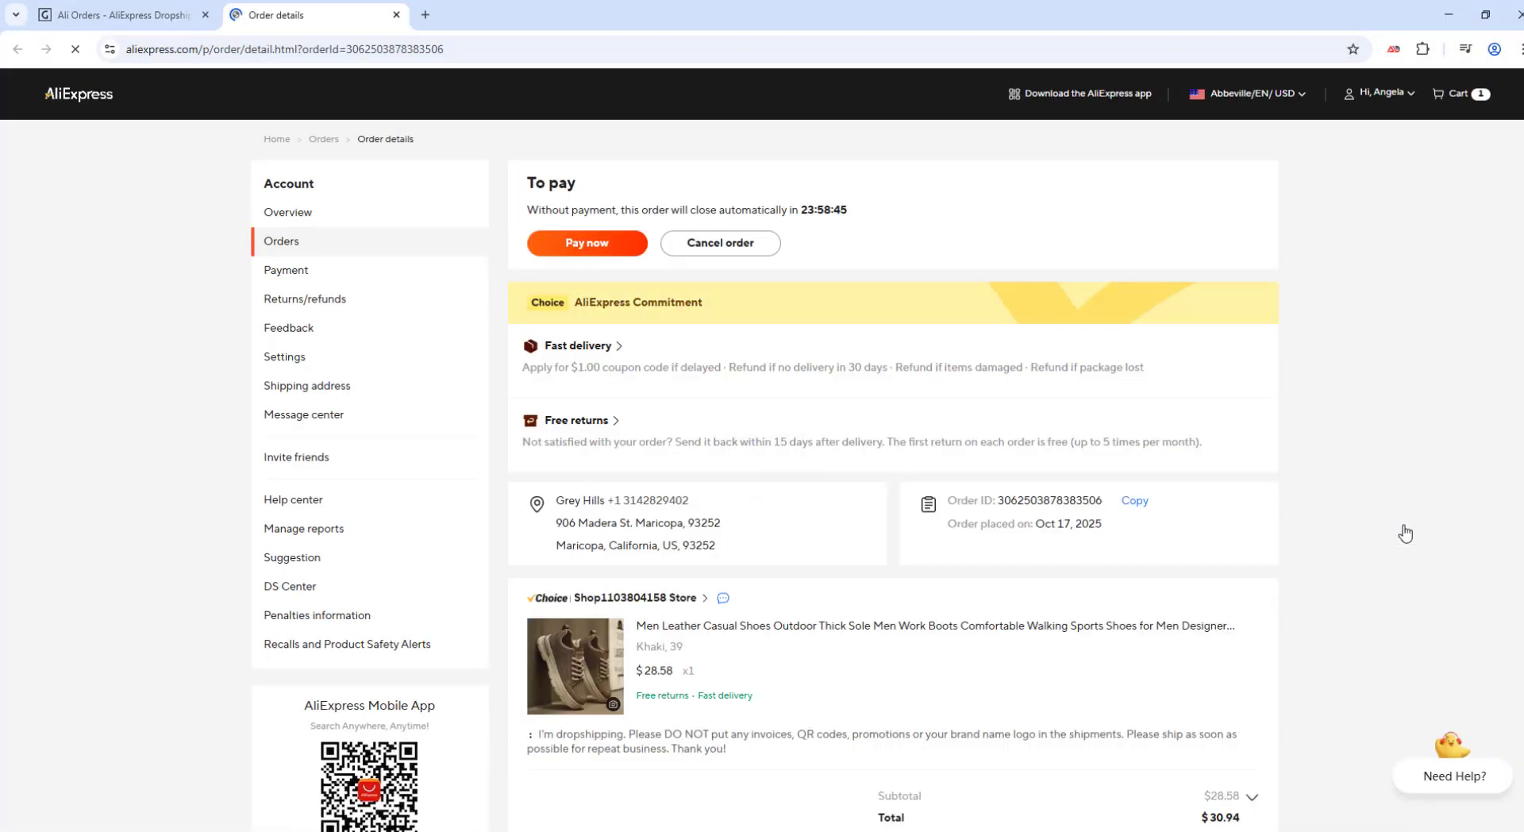
pyautogui.scroll(-4, 1405, 533)
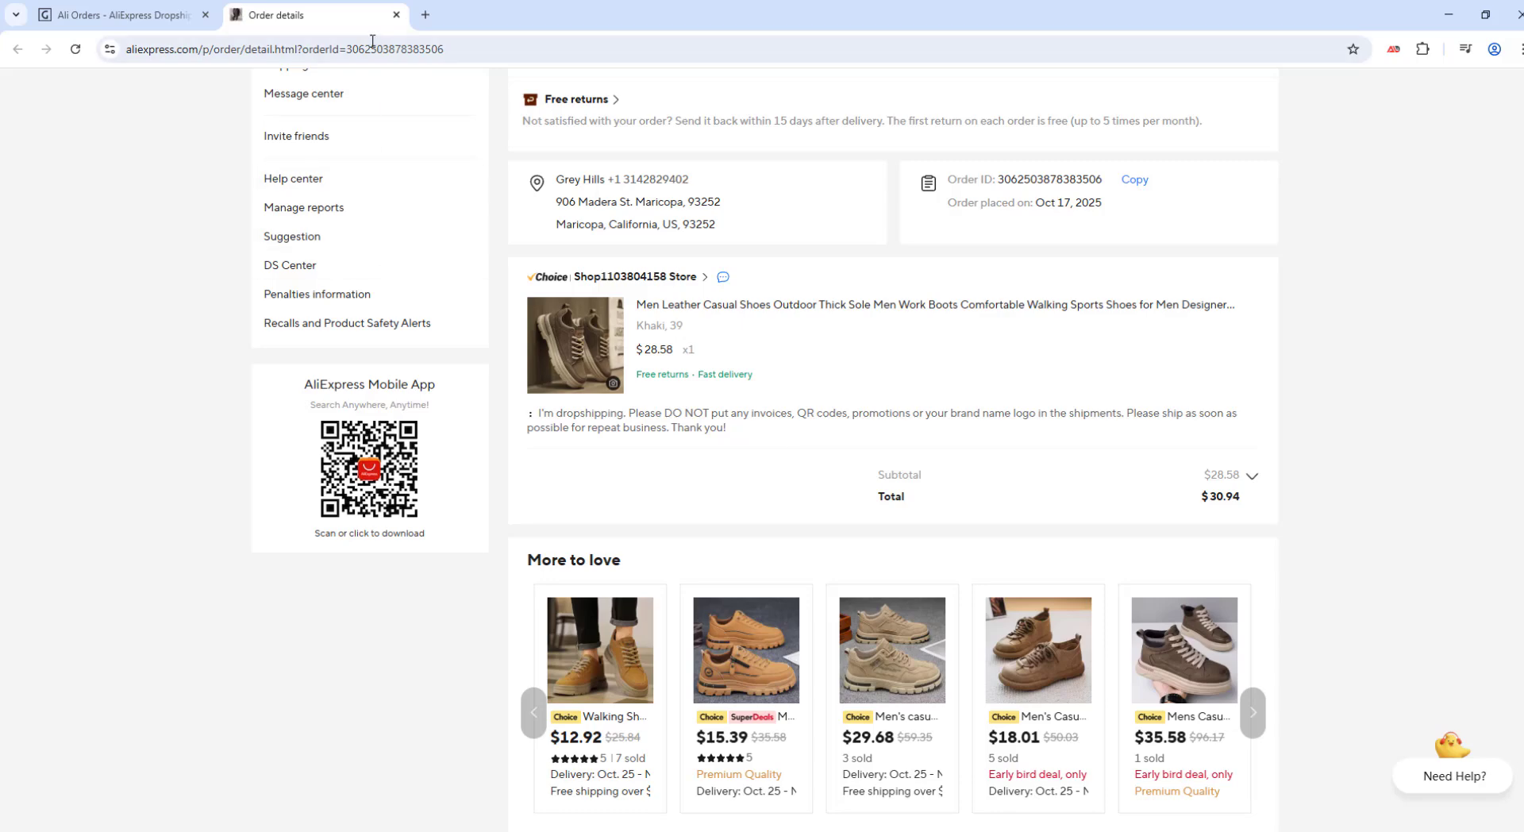
pyautogui.click(395, 15)
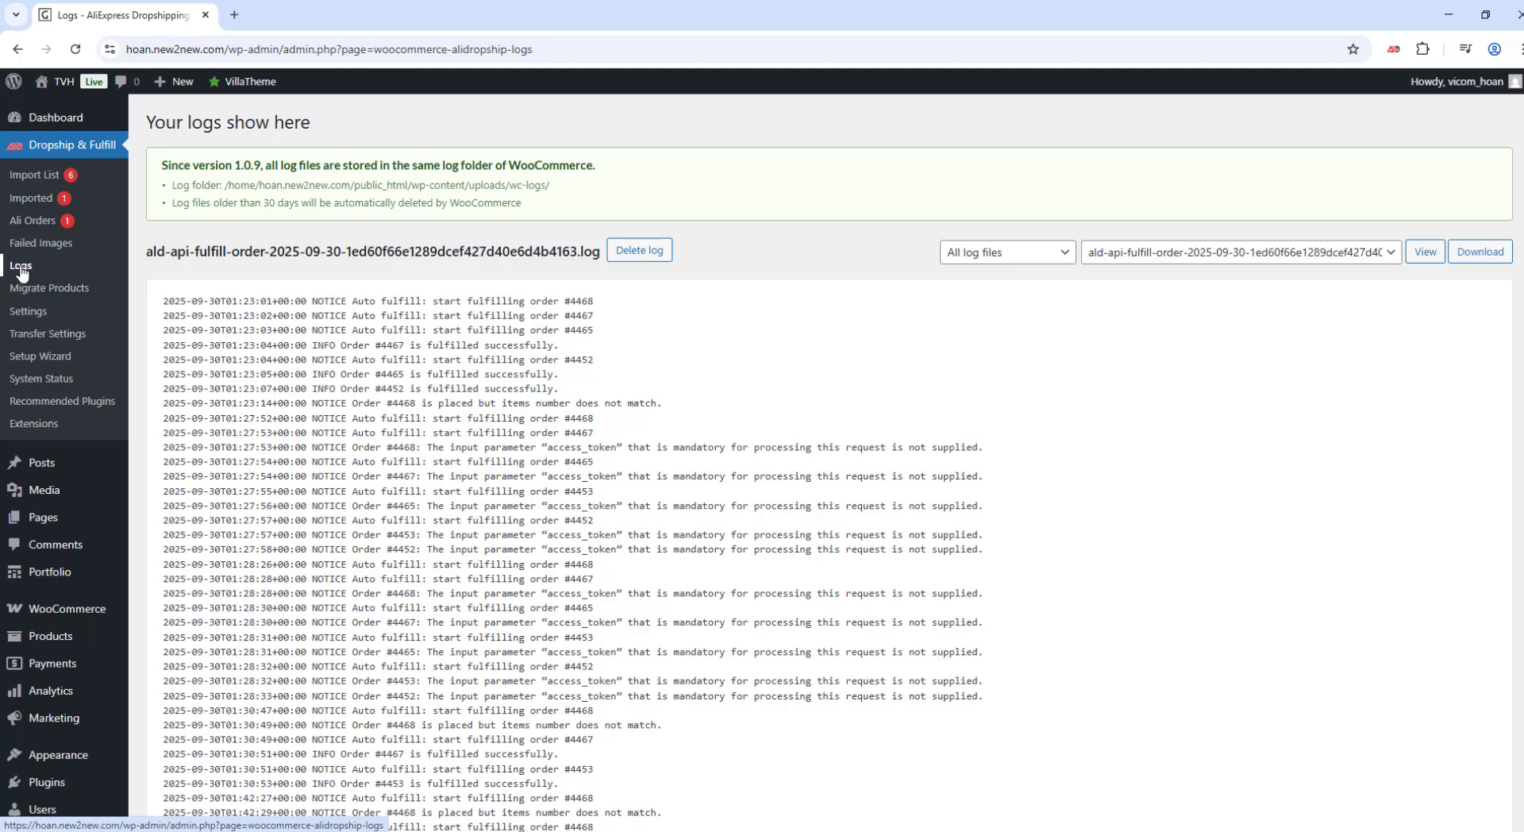
# - Filter the logs to Auto fulfill order and view the log file from October 17, 2025
pyautogui.click(977, 253)
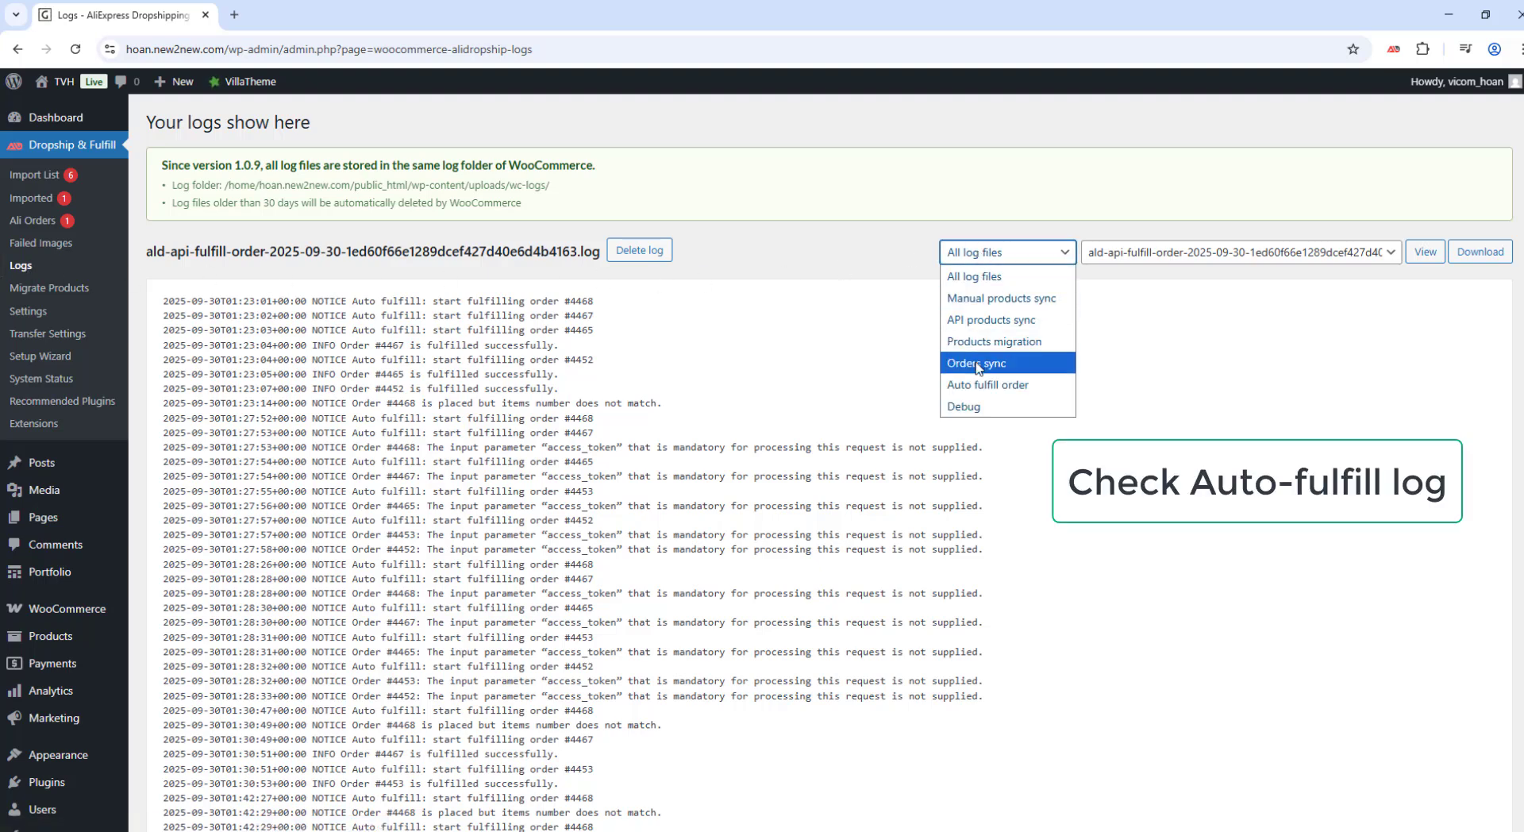
pyautogui.click(984, 385)
pyautogui.click(1143, 253)
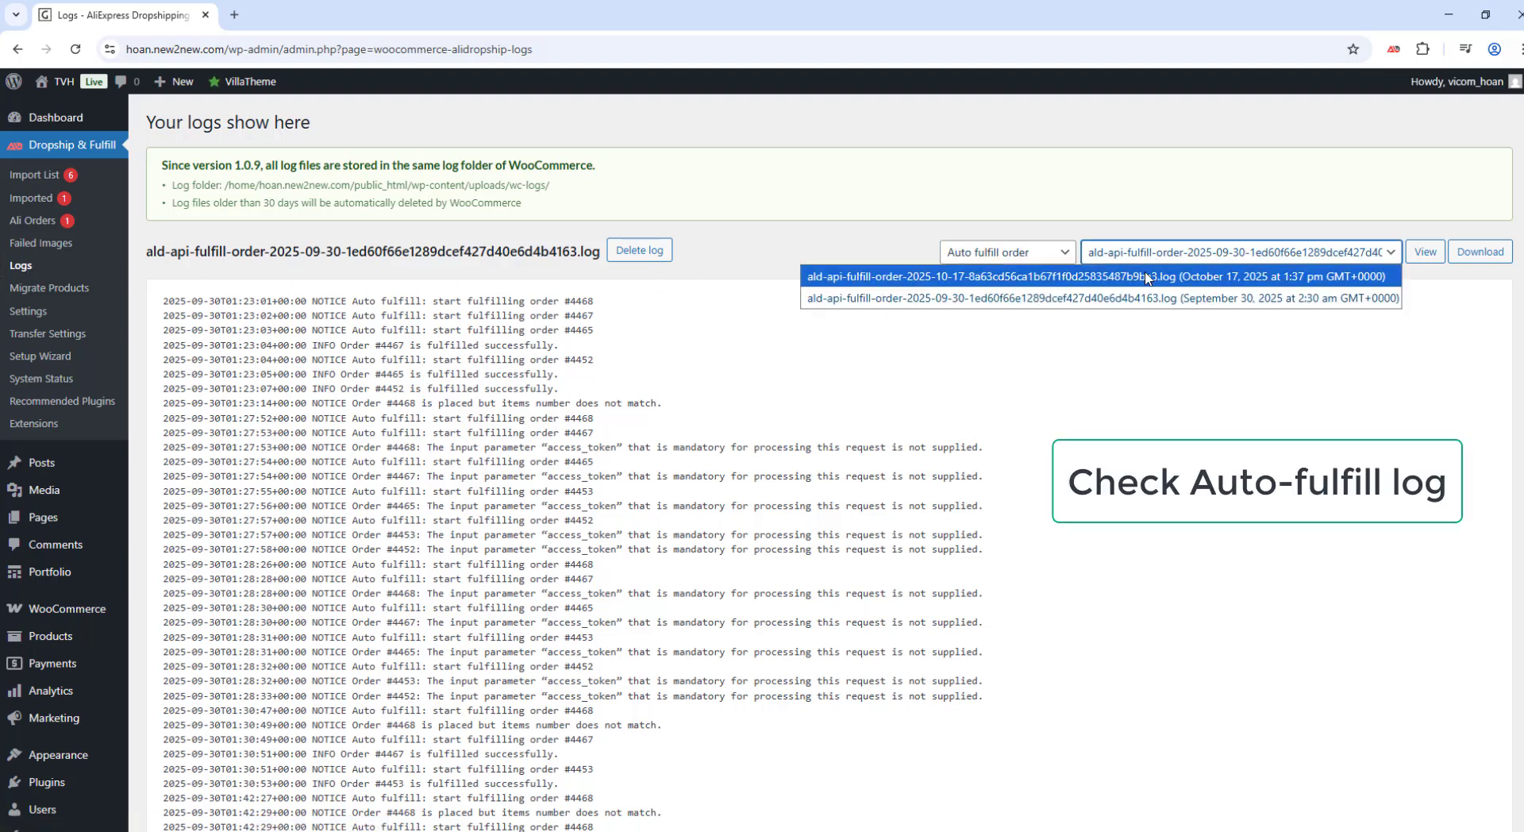
pyautogui.click(1145, 277)
pyautogui.click(1442, 252)
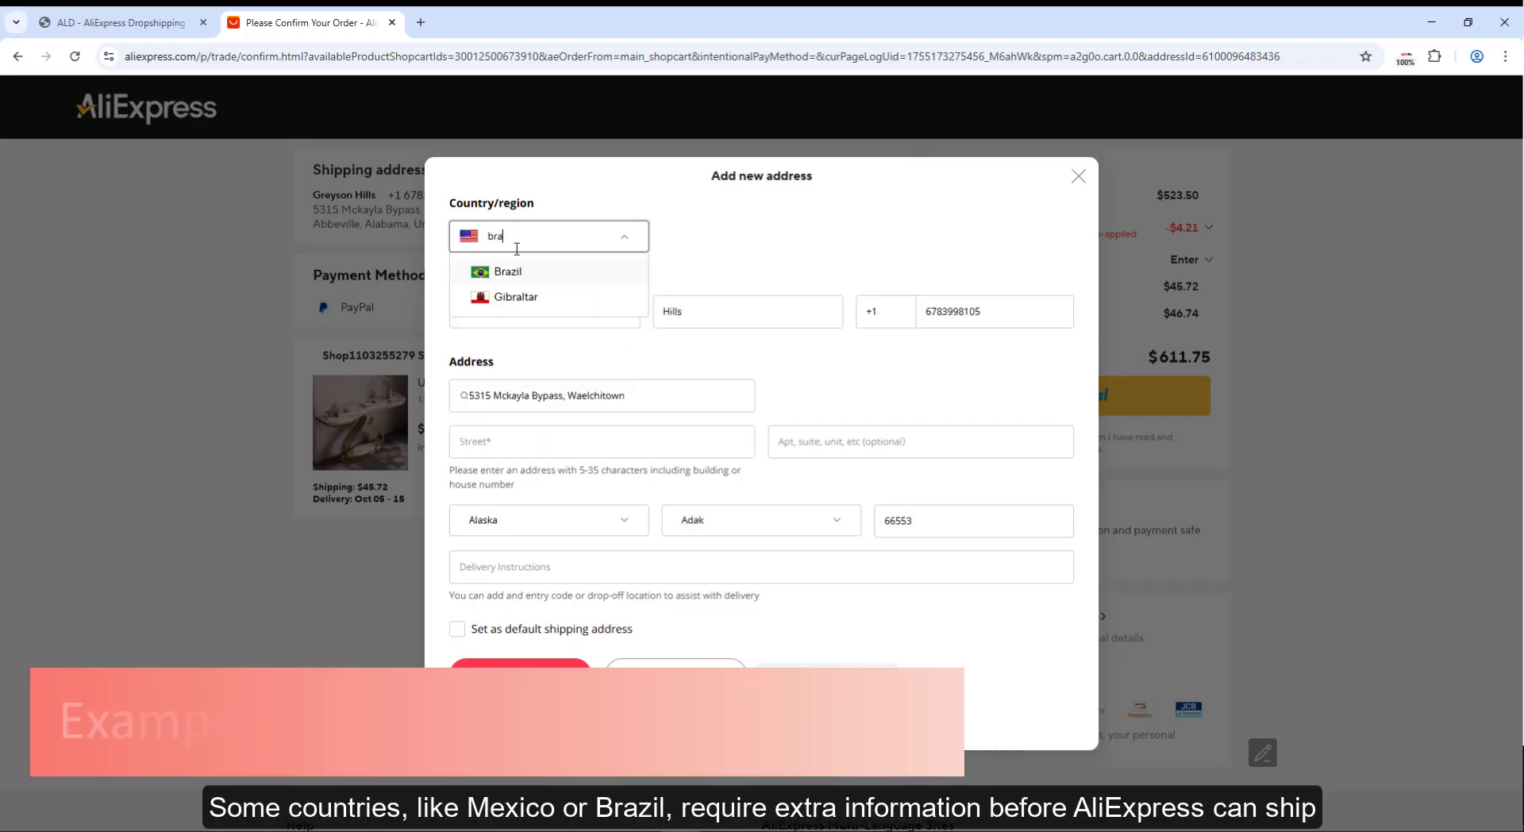
# - Switch the new AliExpress shipping address's country to Brazil and to Mexico to examine the extra required fields
pyautogui.click(510, 269)
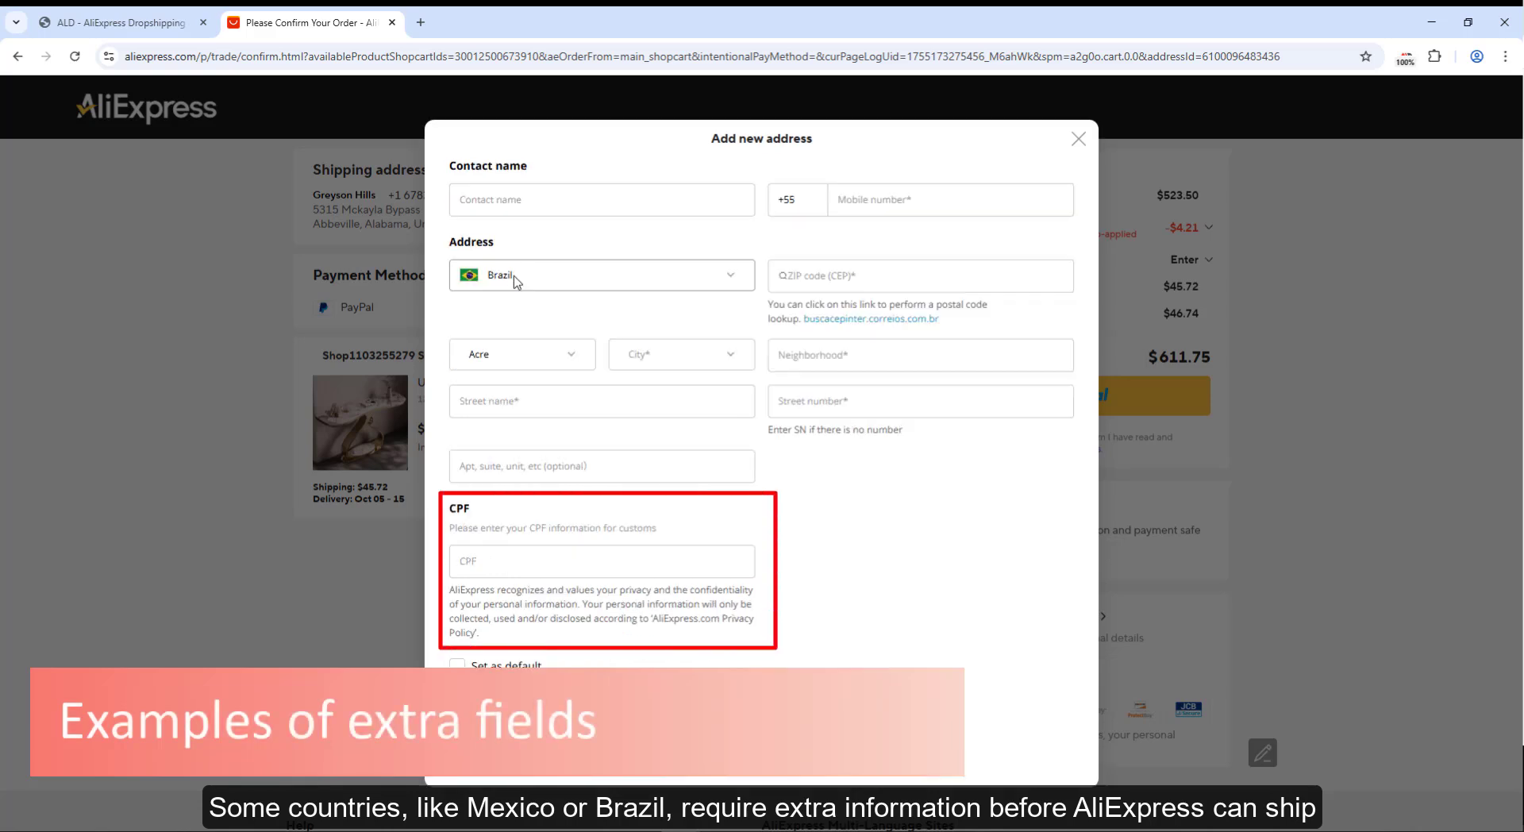
pyautogui.click(514, 277)
pyautogui.write('mex')
pyautogui.click(512, 309)
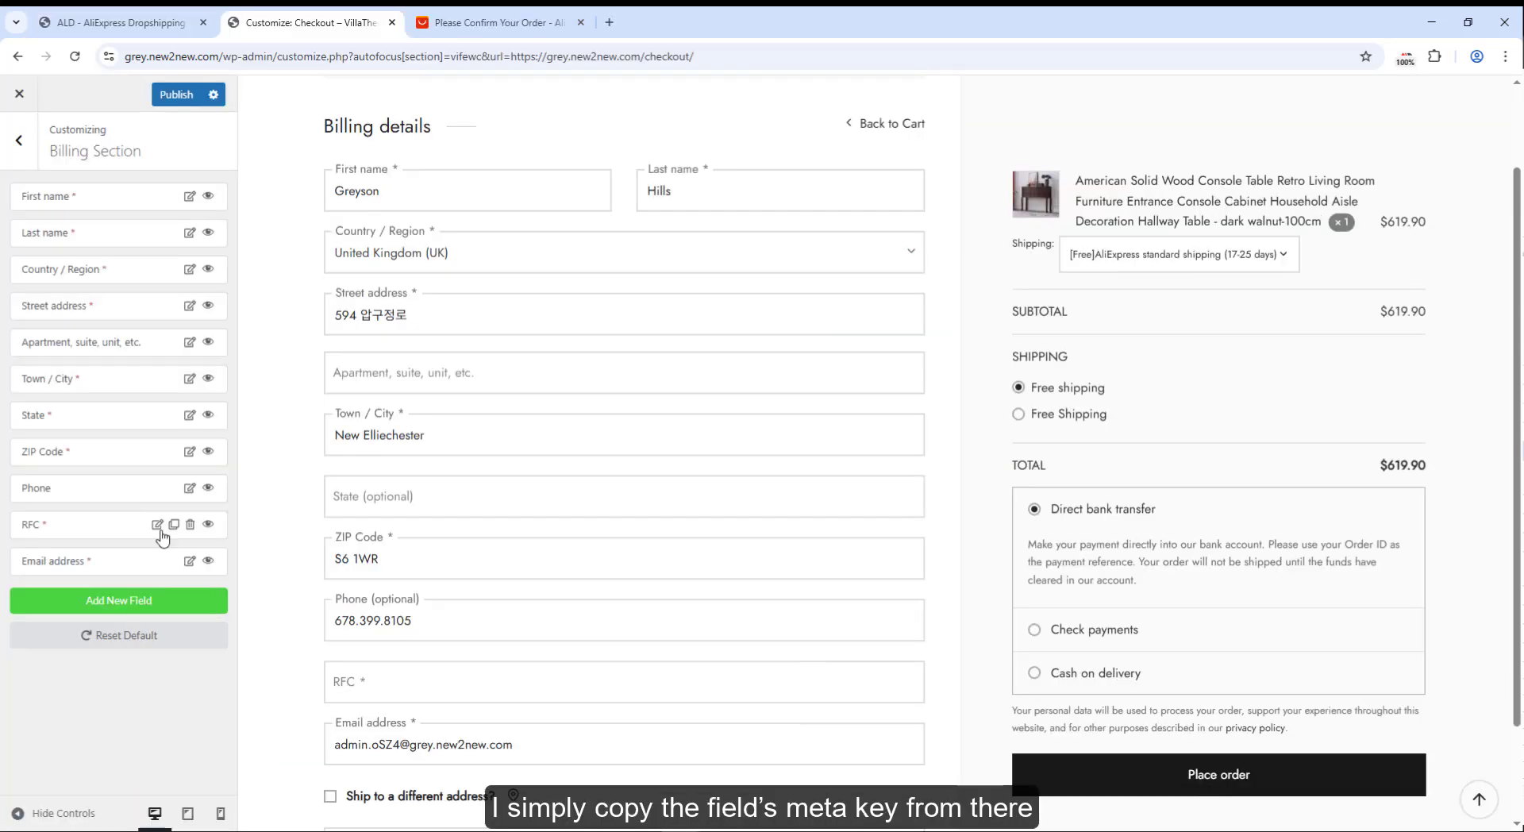
# - Open the RFC billing field's details in the checkout customizer and copy its meta key name billing_rfc
pyautogui.click(157, 524)
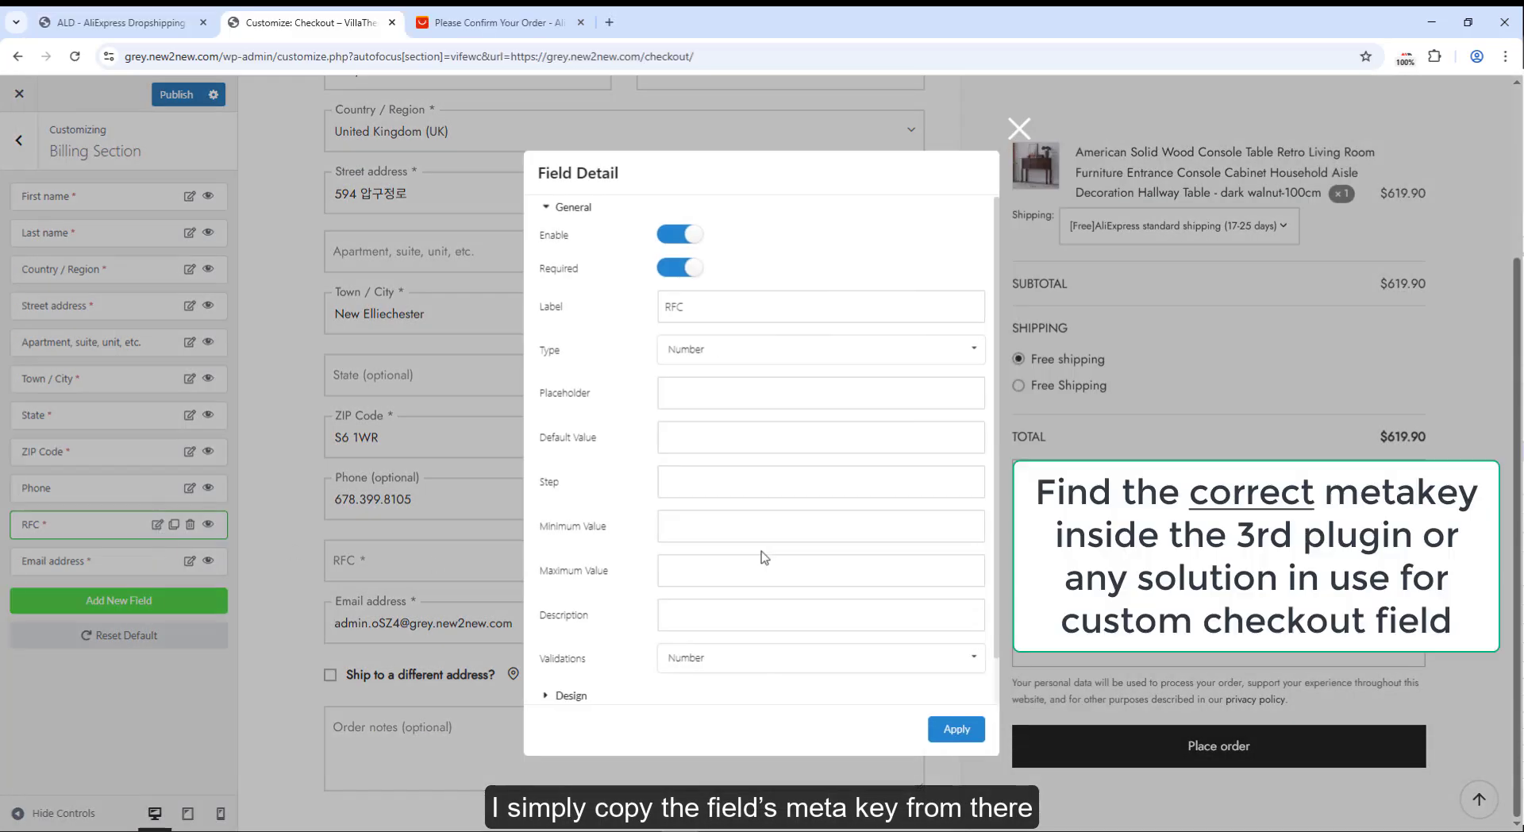
pyautogui.scroll(-1, 762, 556)
pyautogui.click(582, 673)
pyautogui.scroll(-2, 698, 604)
pyautogui.doubleClick(704, 601)
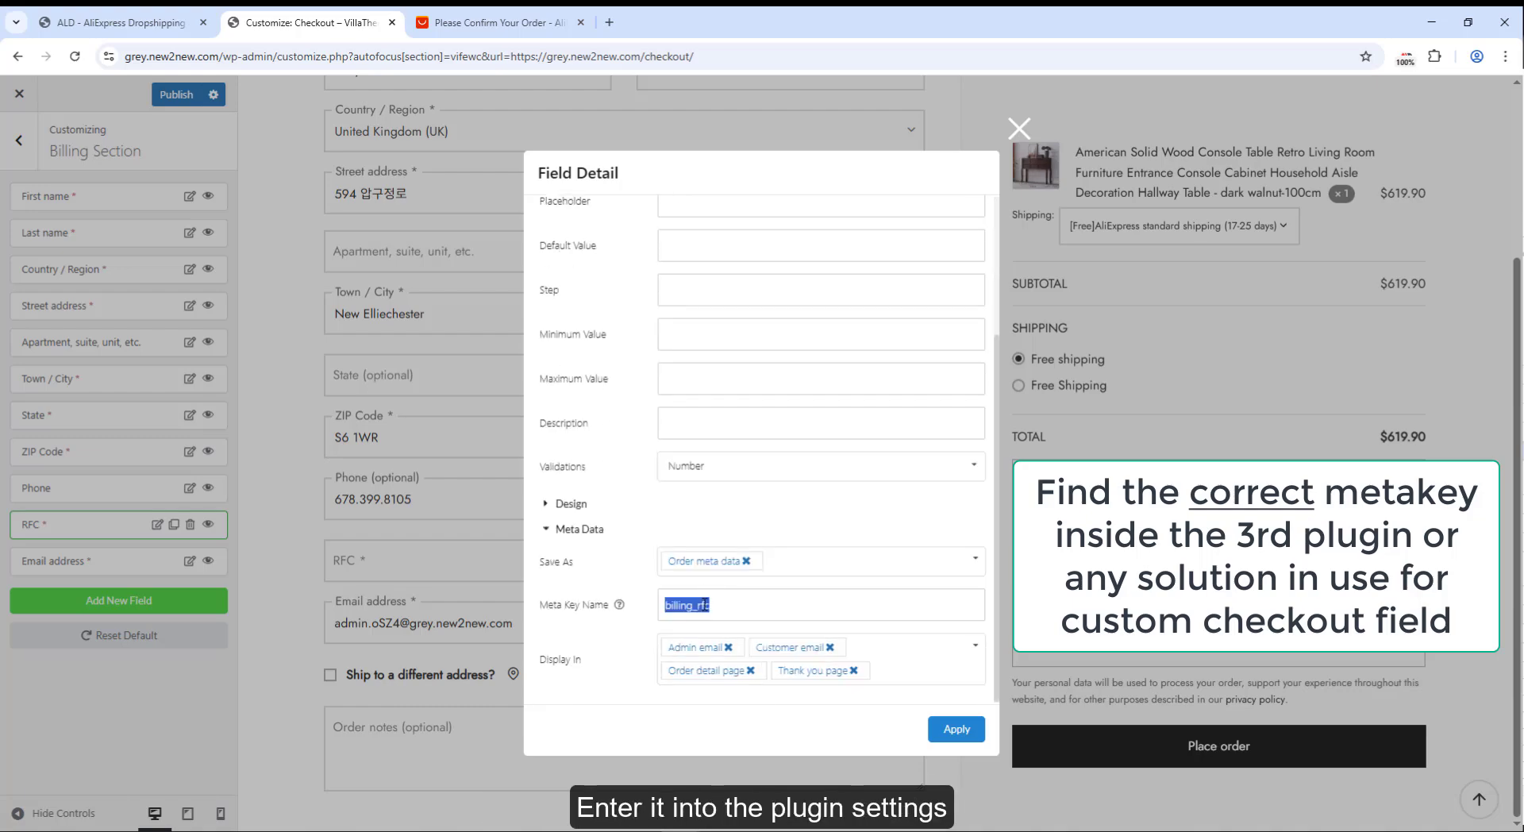
pyautogui.rightClick(704, 604)
pyautogui.click(750, 304)
# - Paste the copied meta key billing_rfc into the RFC/CURP meta field of the plugin's Fulfill settings
pyautogui.click(107, 23)
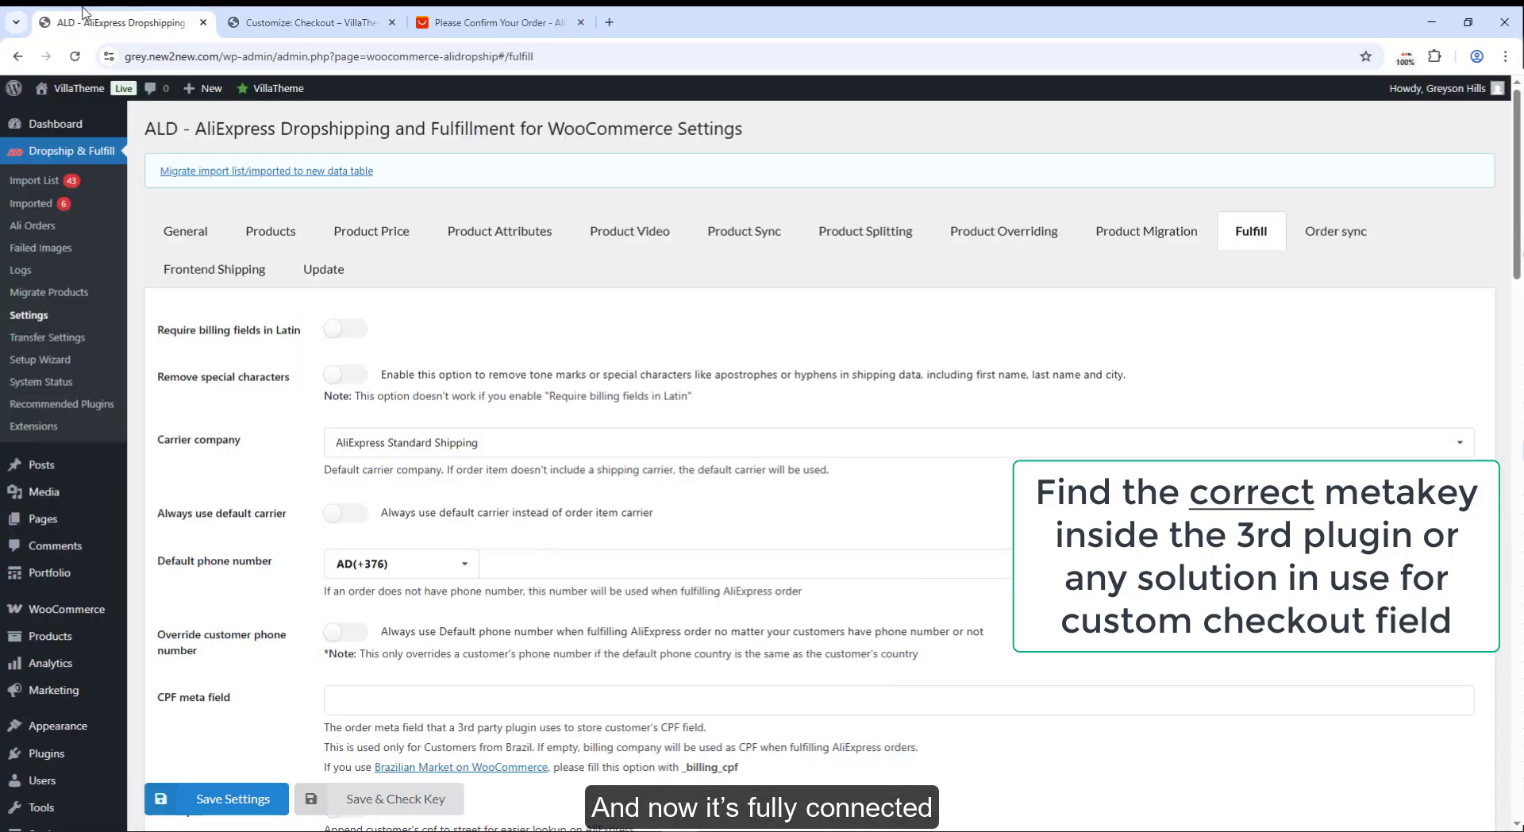
pyautogui.scroll(-3, 596, 462)
pyautogui.scroll(-5, 432, 328)
pyautogui.click(410, 459)
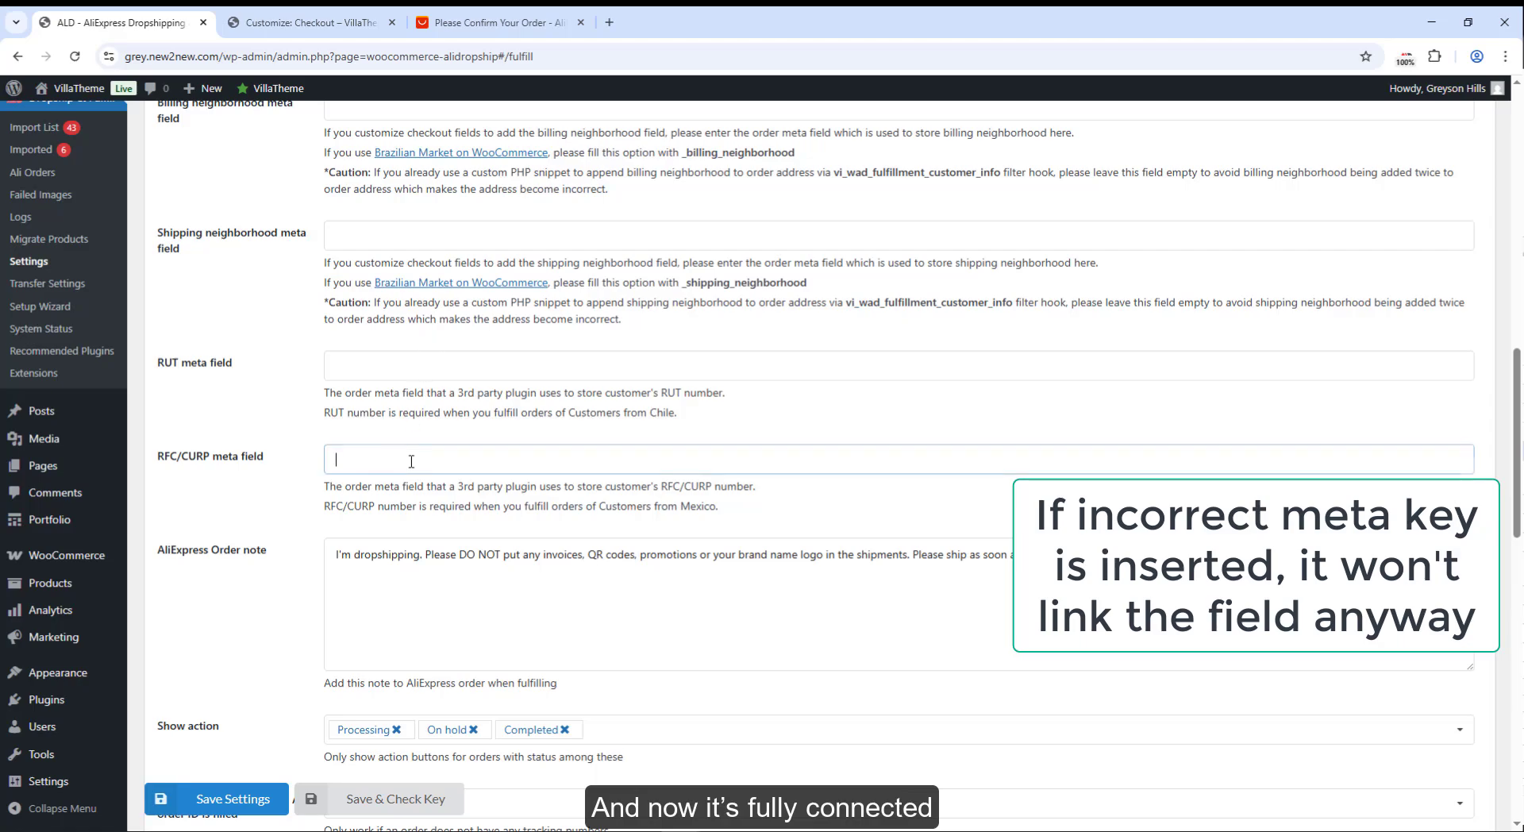
pyautogui.hotkey('ctrl', 'v')
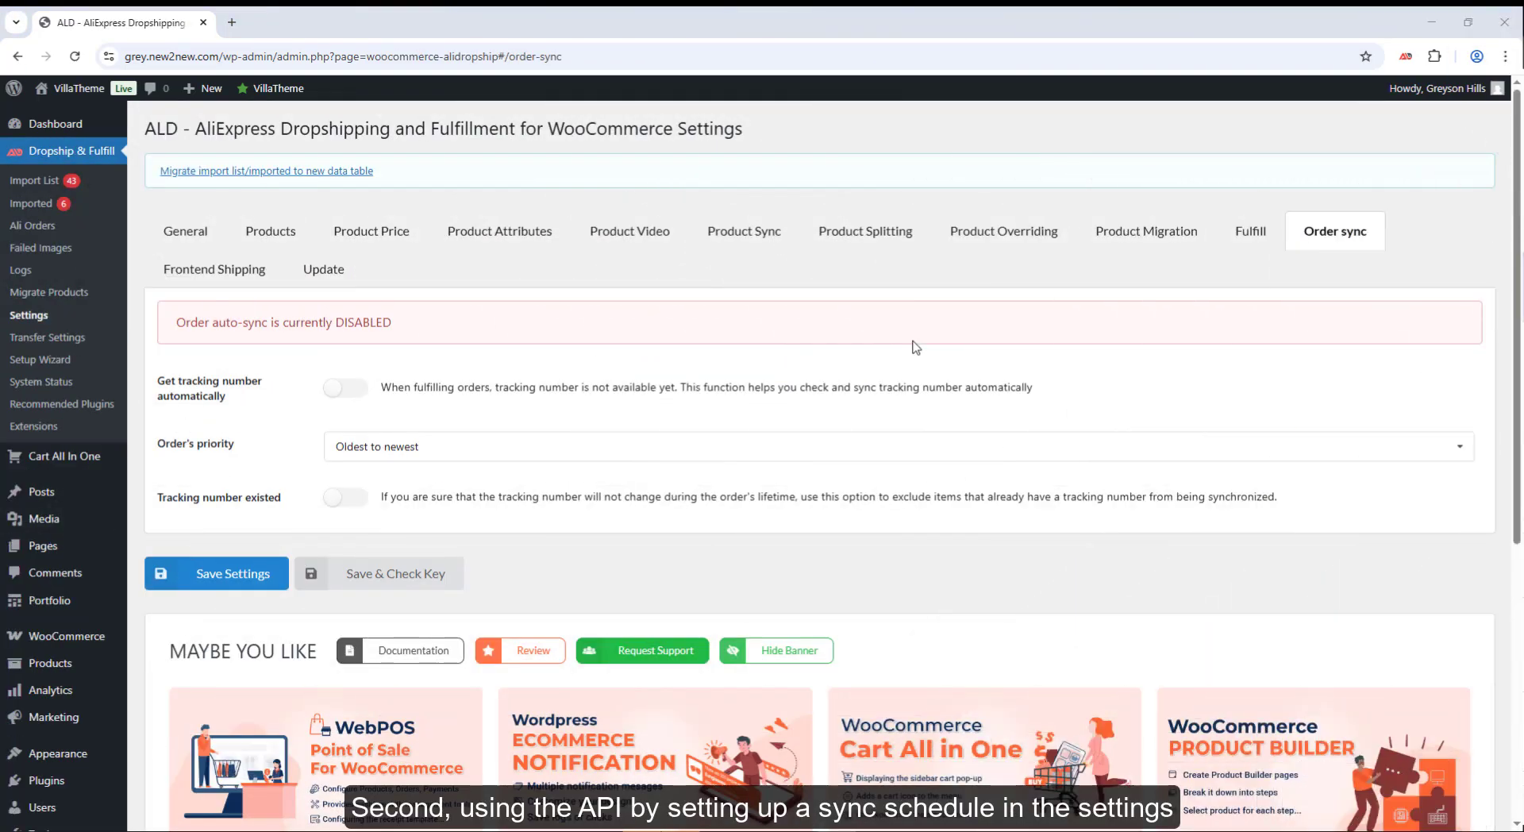
# - Enable automatic tracking number retrieval and the Tracking number existed option in the Order sync settings
pyautogui.click(359, 388)
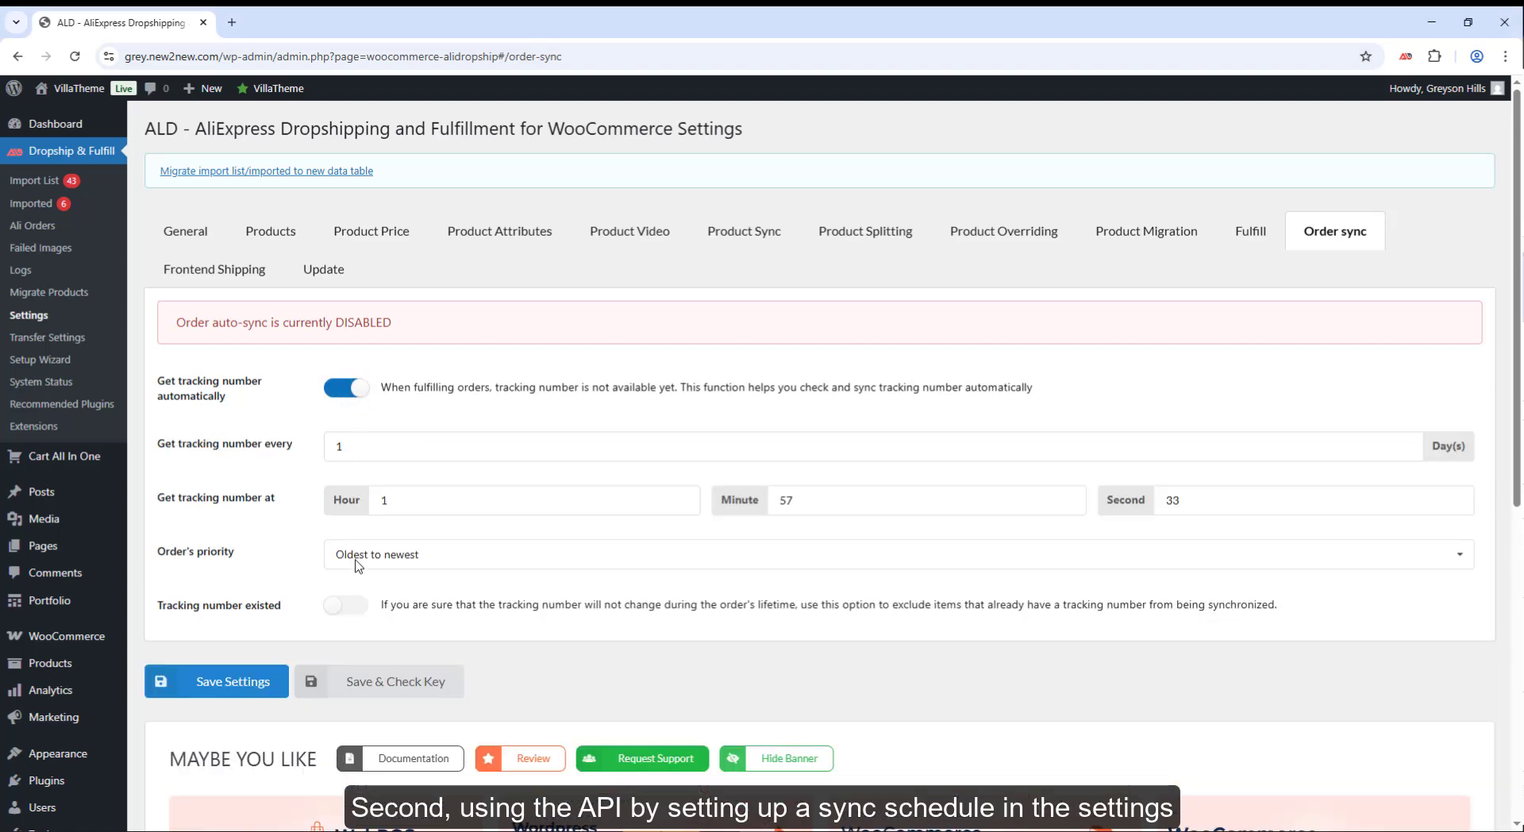
pyautogui.click(346, 605)
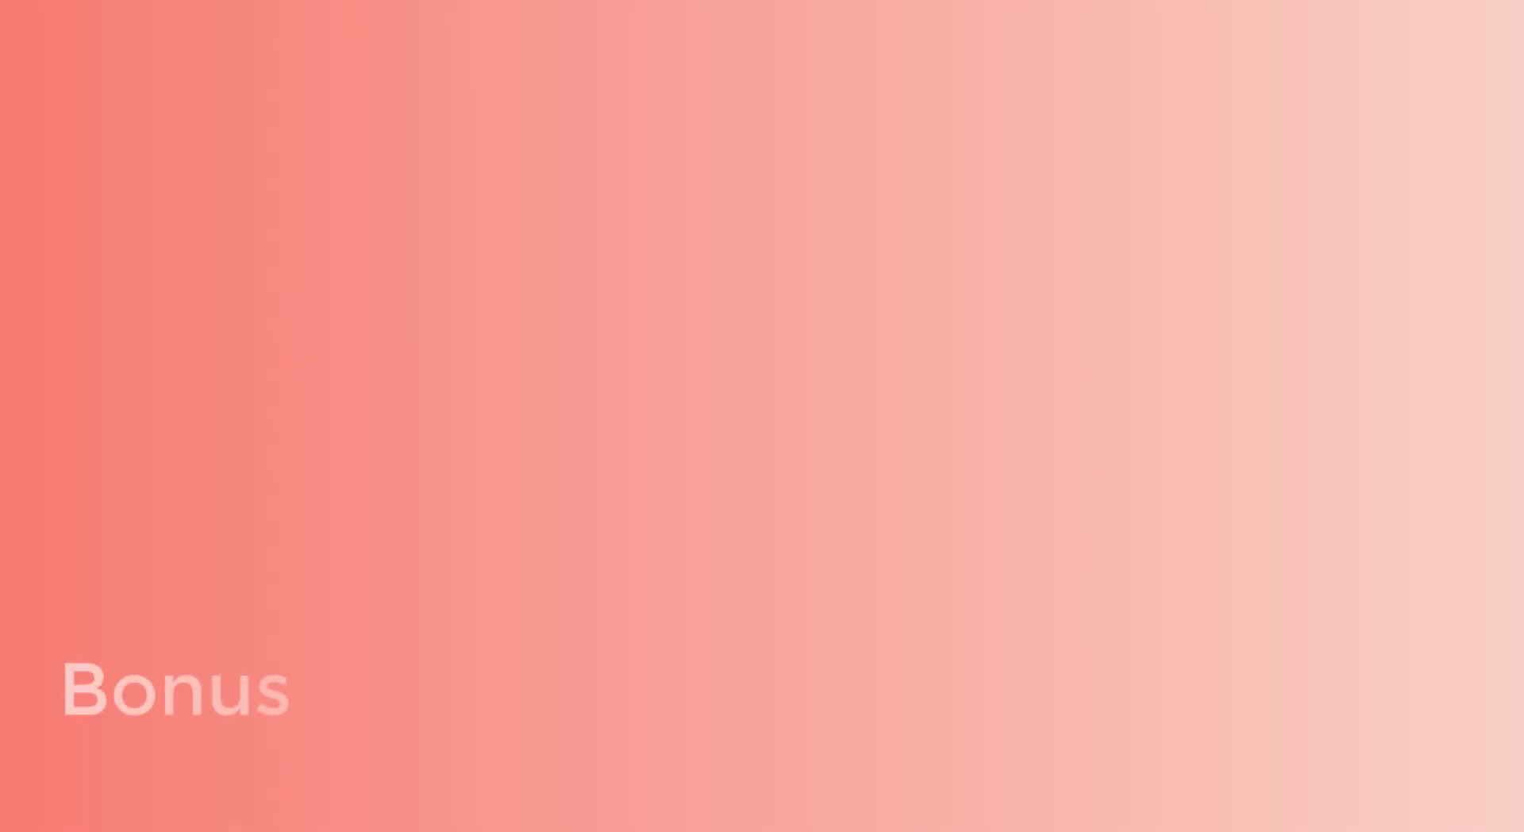